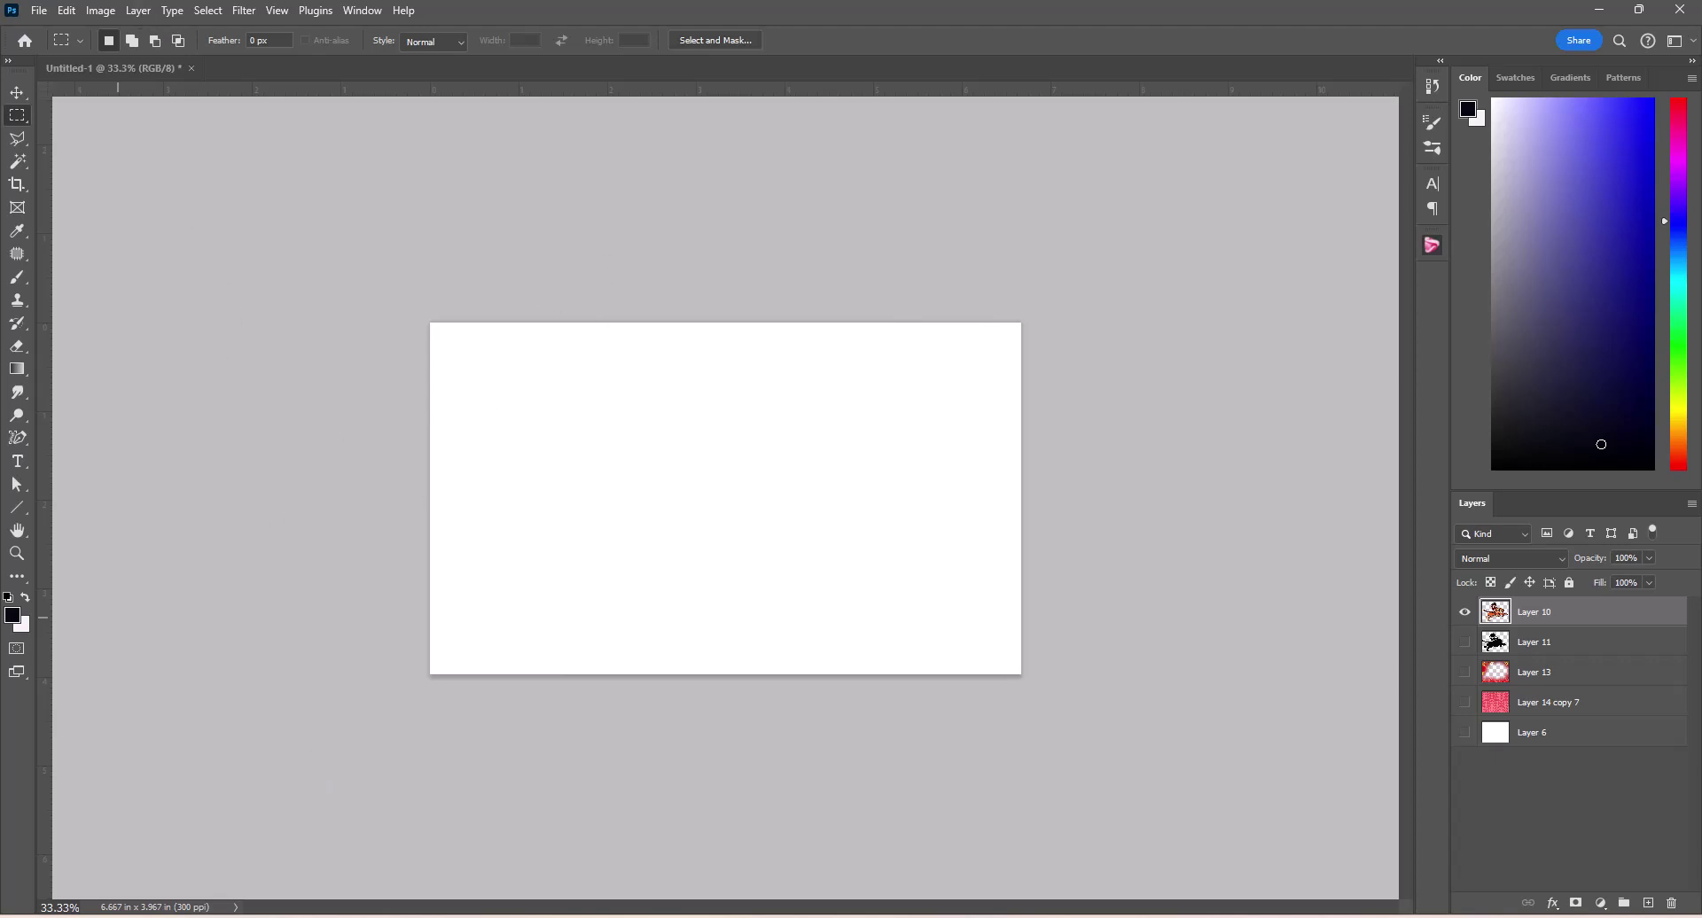
Step: Drag the tiger-riding girl image onto the canvas, scale it to about 30% and centre it
click(13, 96)
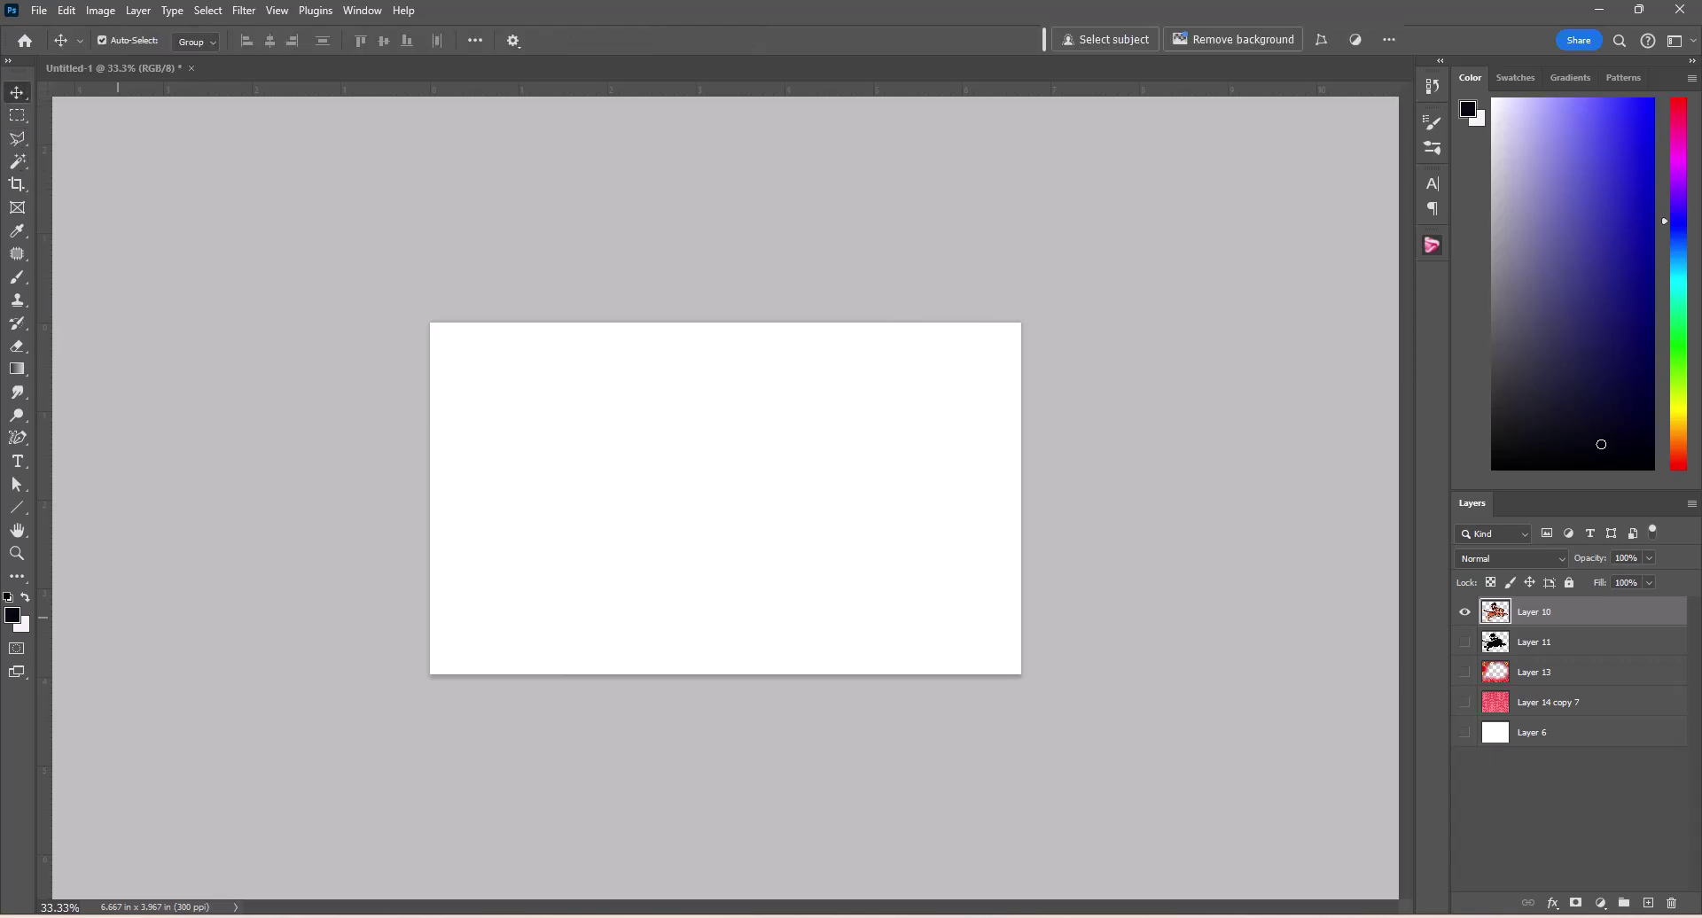
drag(760, 544, 823, 513)
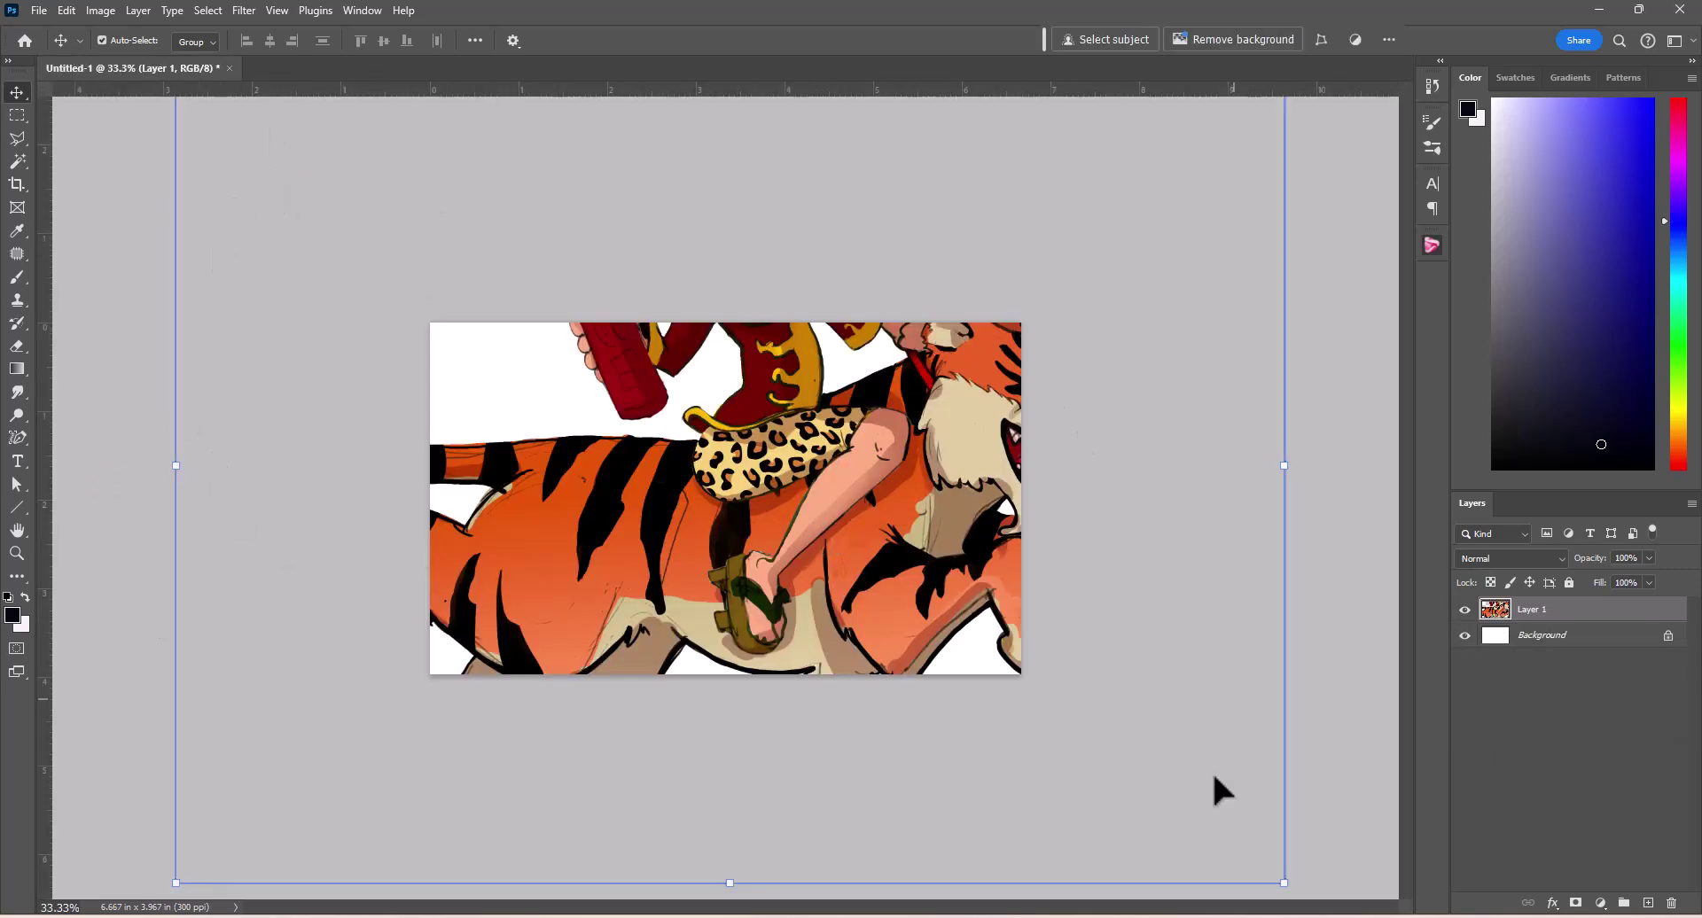
drag(1284, 883, 682, 385)
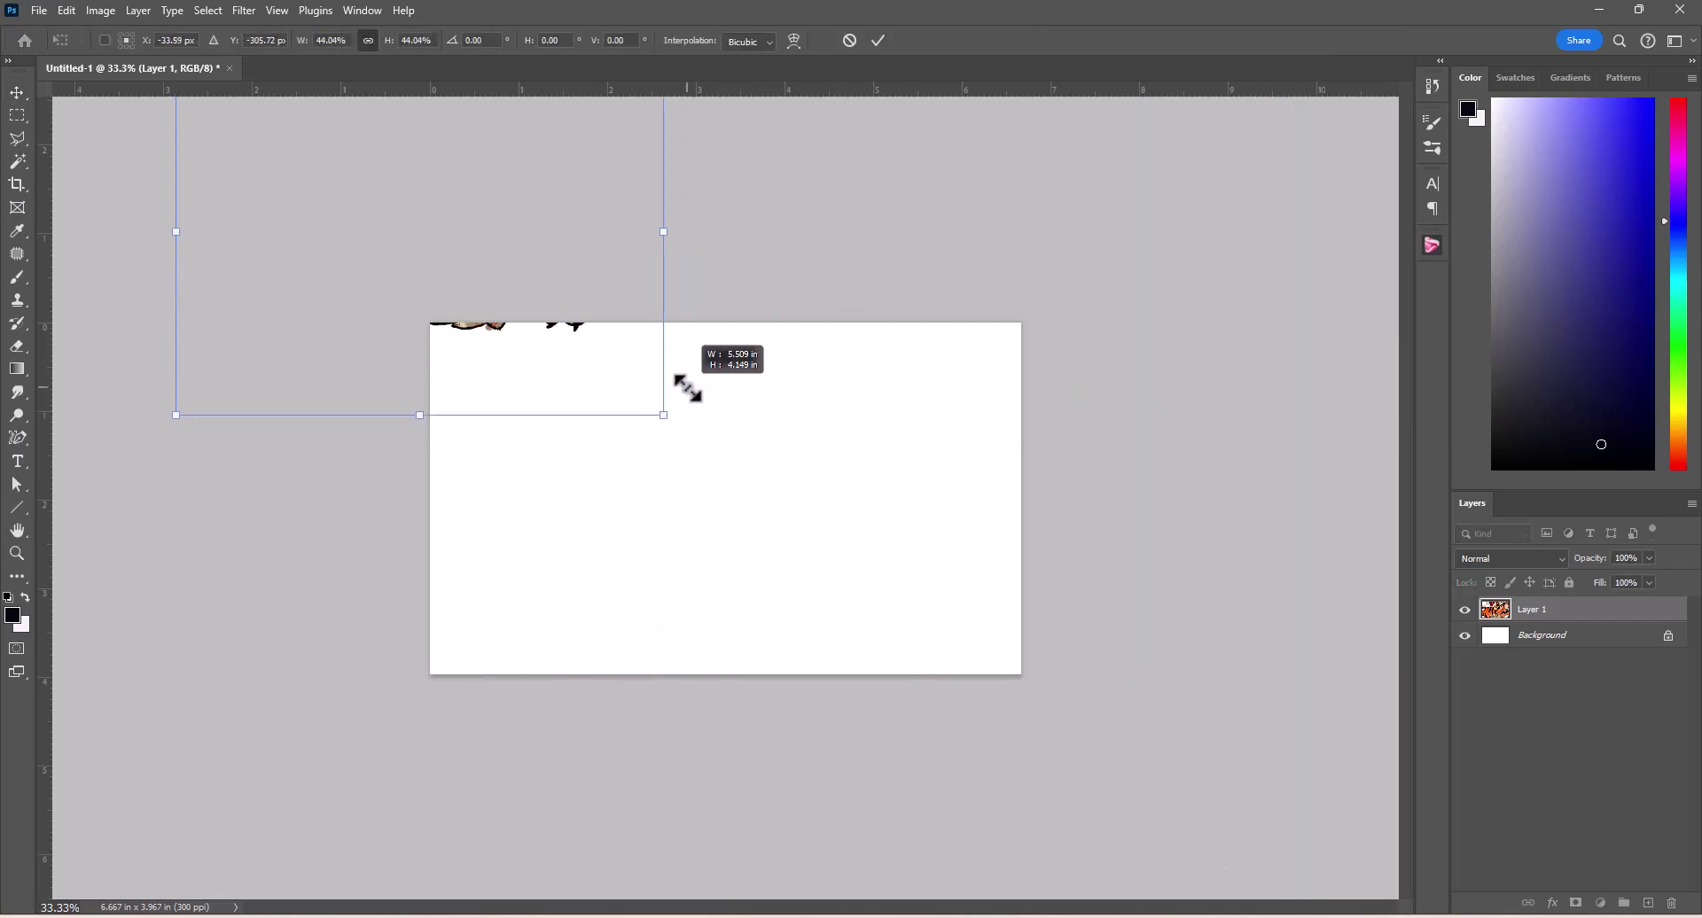
drag(512, 350, 802, 559)
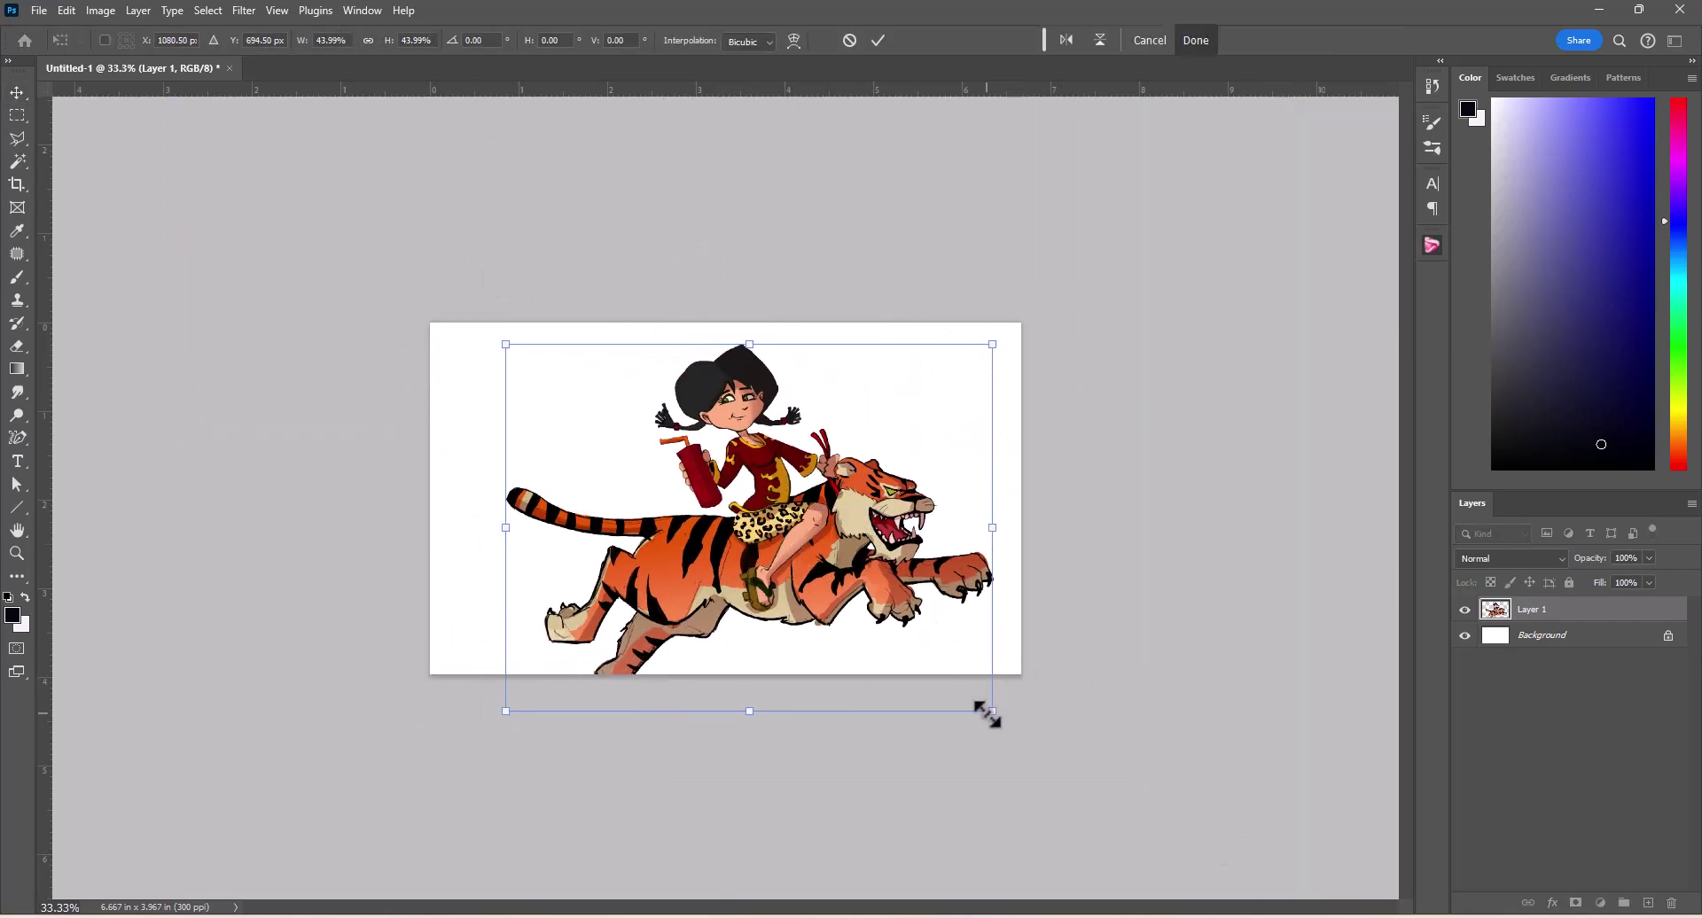
drag(991, 711, 841, 596)
drag(734, 508, 784, 535)
click(1000, 457)
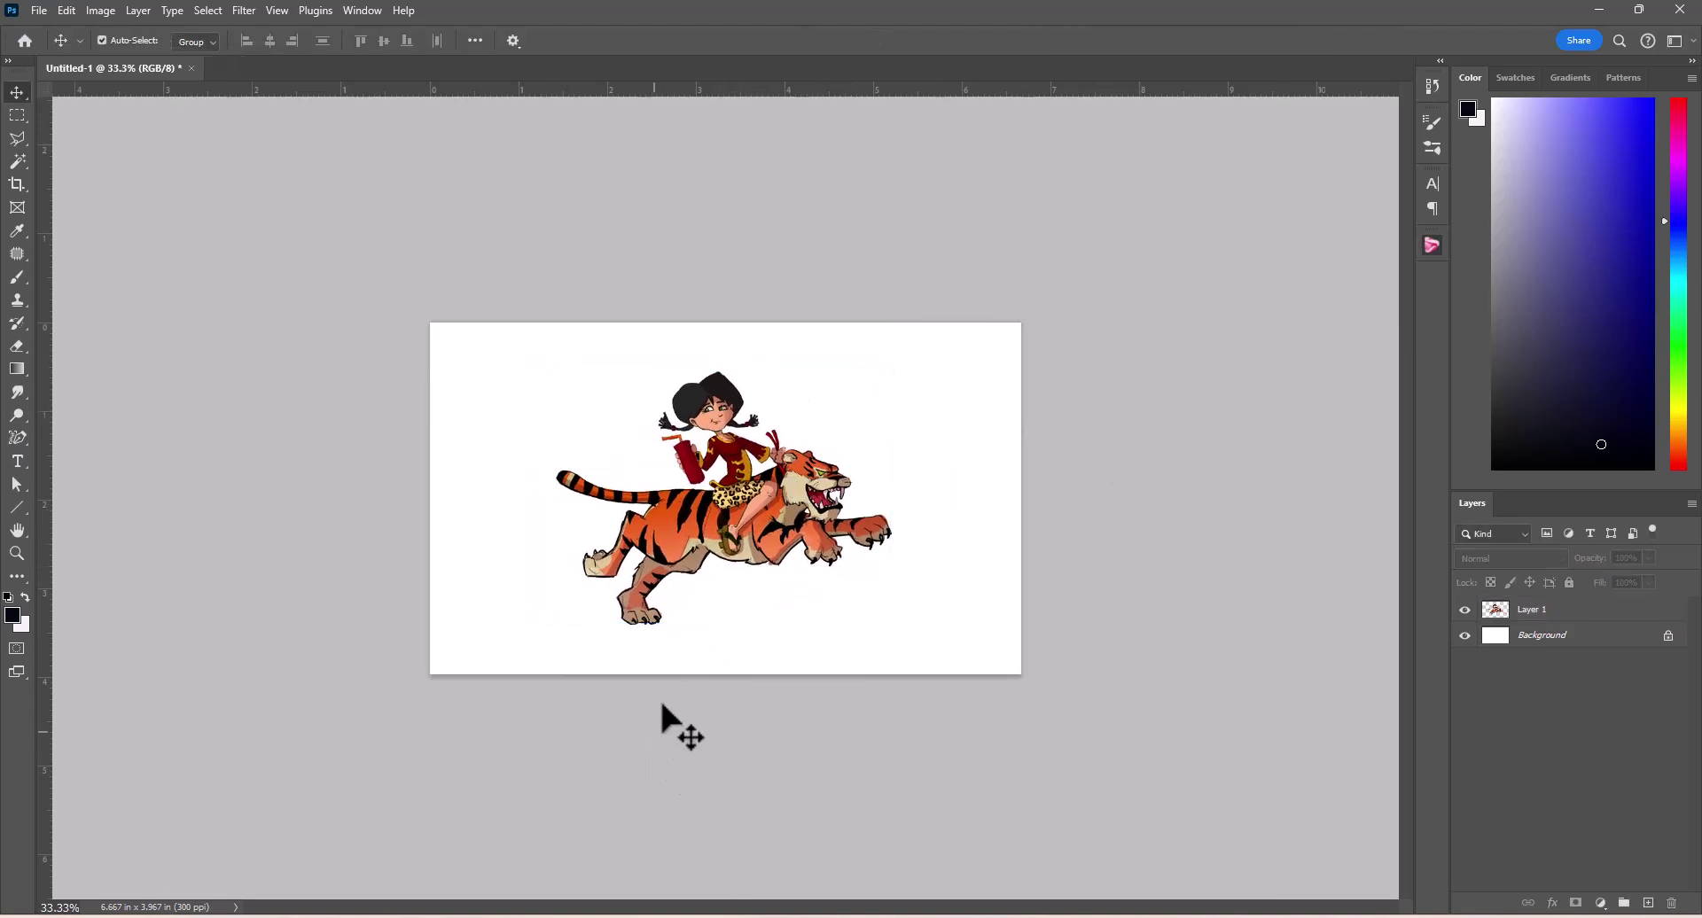
Step: Drop the one-point perspective grid image onto the canvas above the Background layer
click(658, 496)
click(1134, 584)
click(1575, 641)
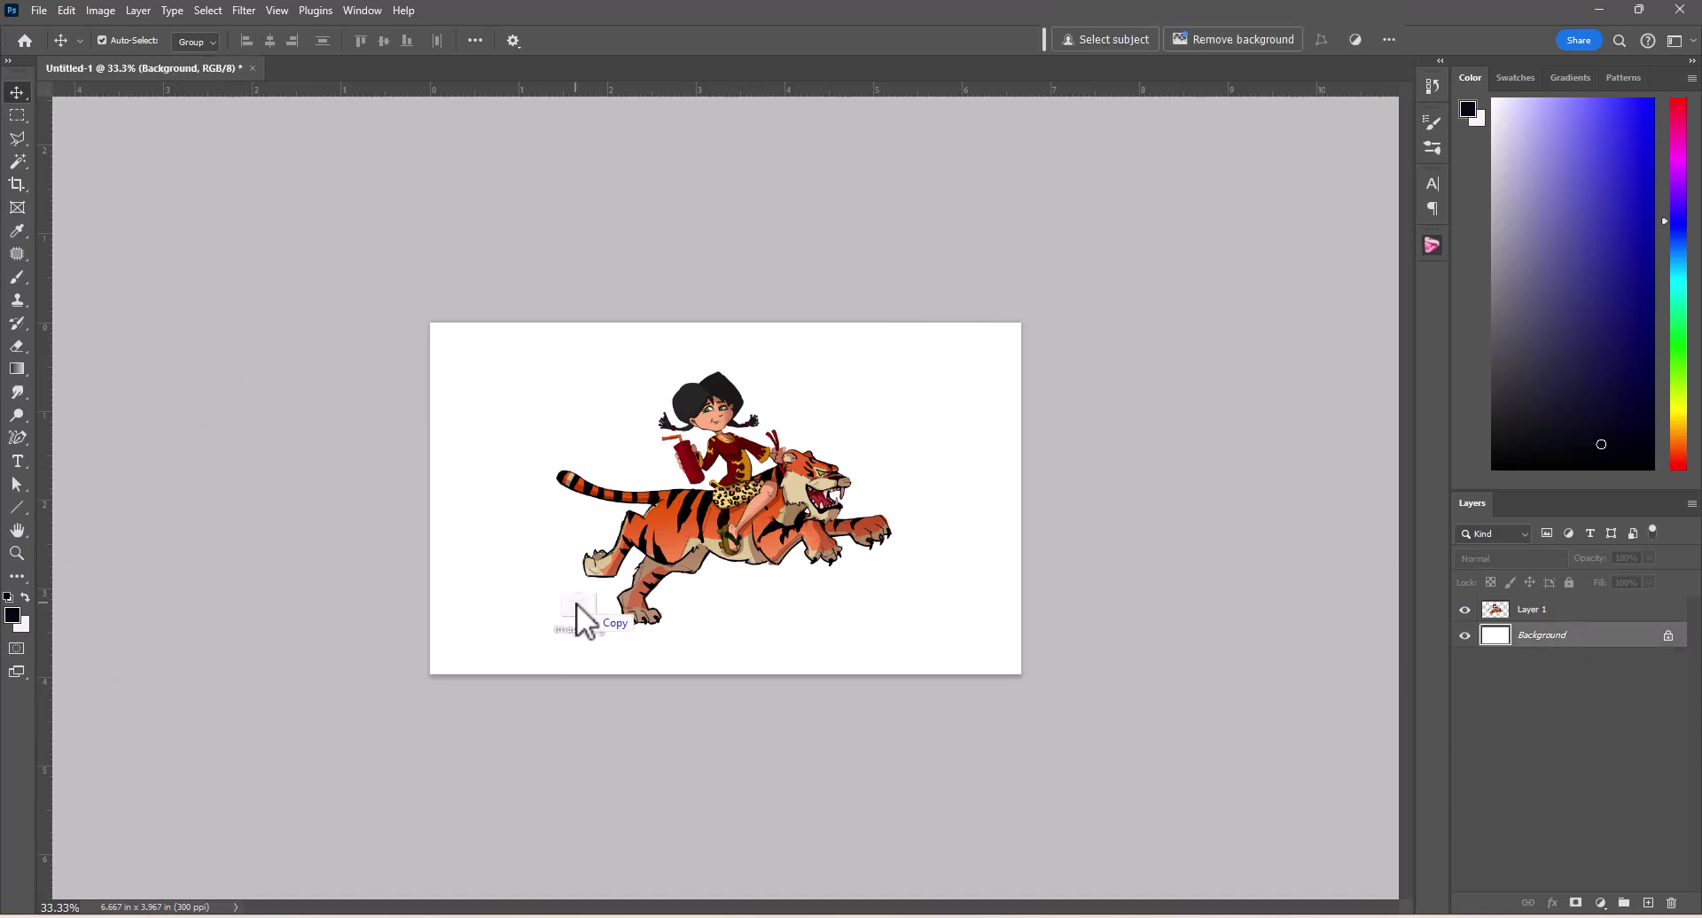
drag(577, 612, 577, 611)
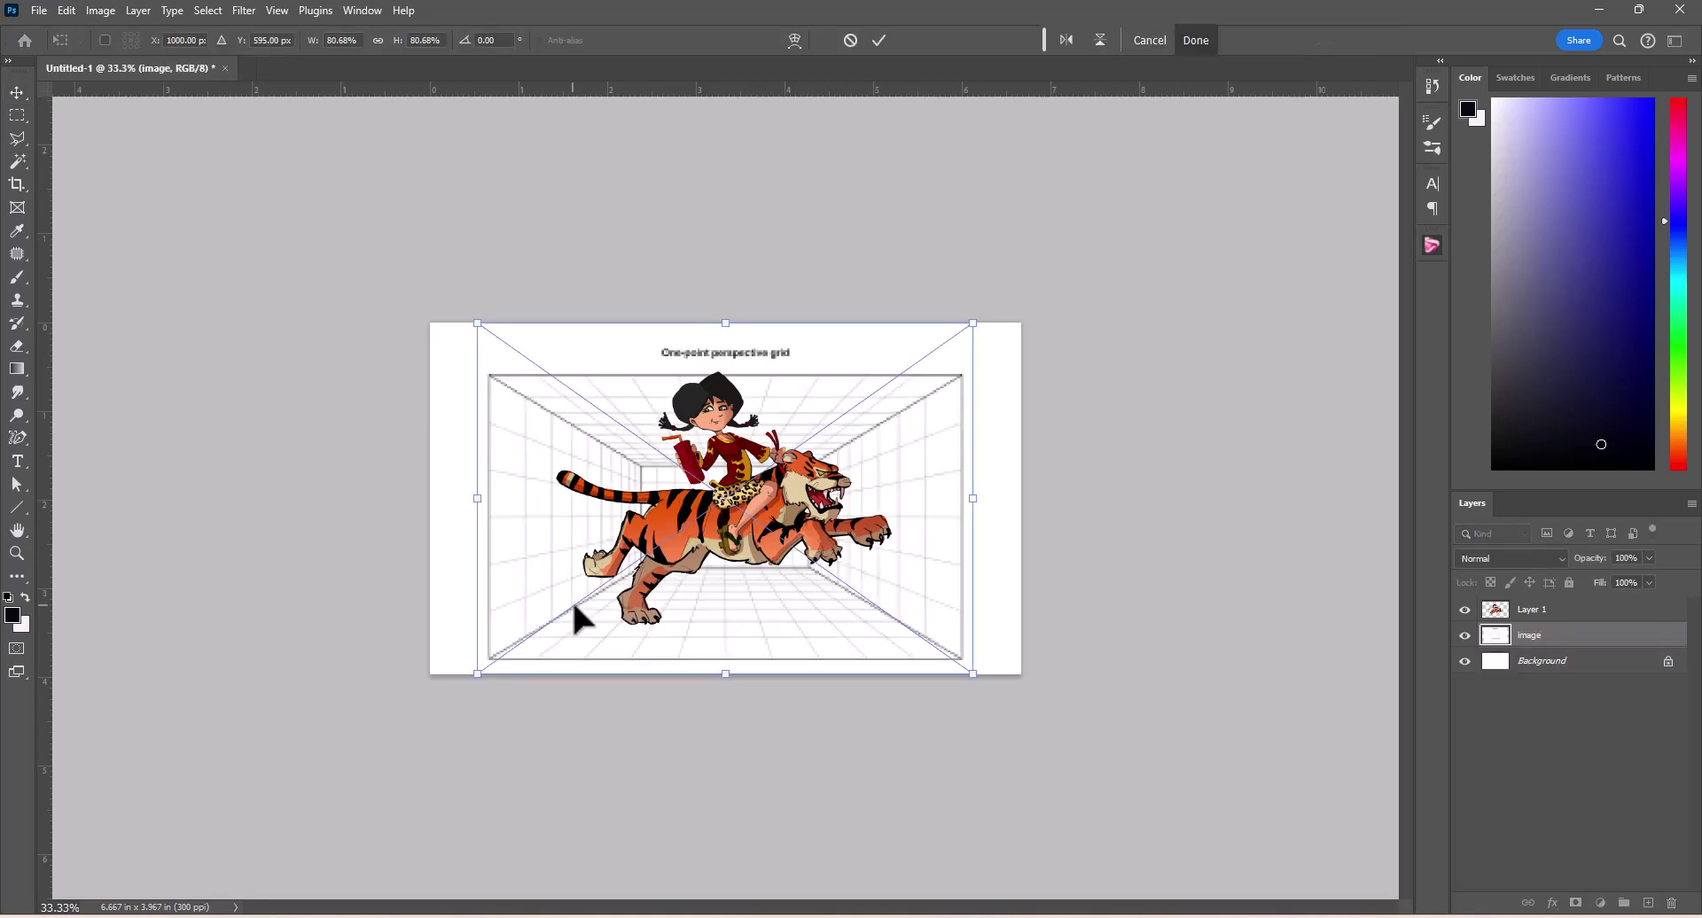
mouse_move(927, 455)
mouse_down()
mouse_move(941, 470)
mouse_move(924, 450)
mouse_move(1033, 449)
mouse_move(906, 467)
mouse_move(914, 480)
mouse_up()
Step: Stretch and skew the grid's corners so the room fills the whole canvas
drag(997, 300, 1031, 271)
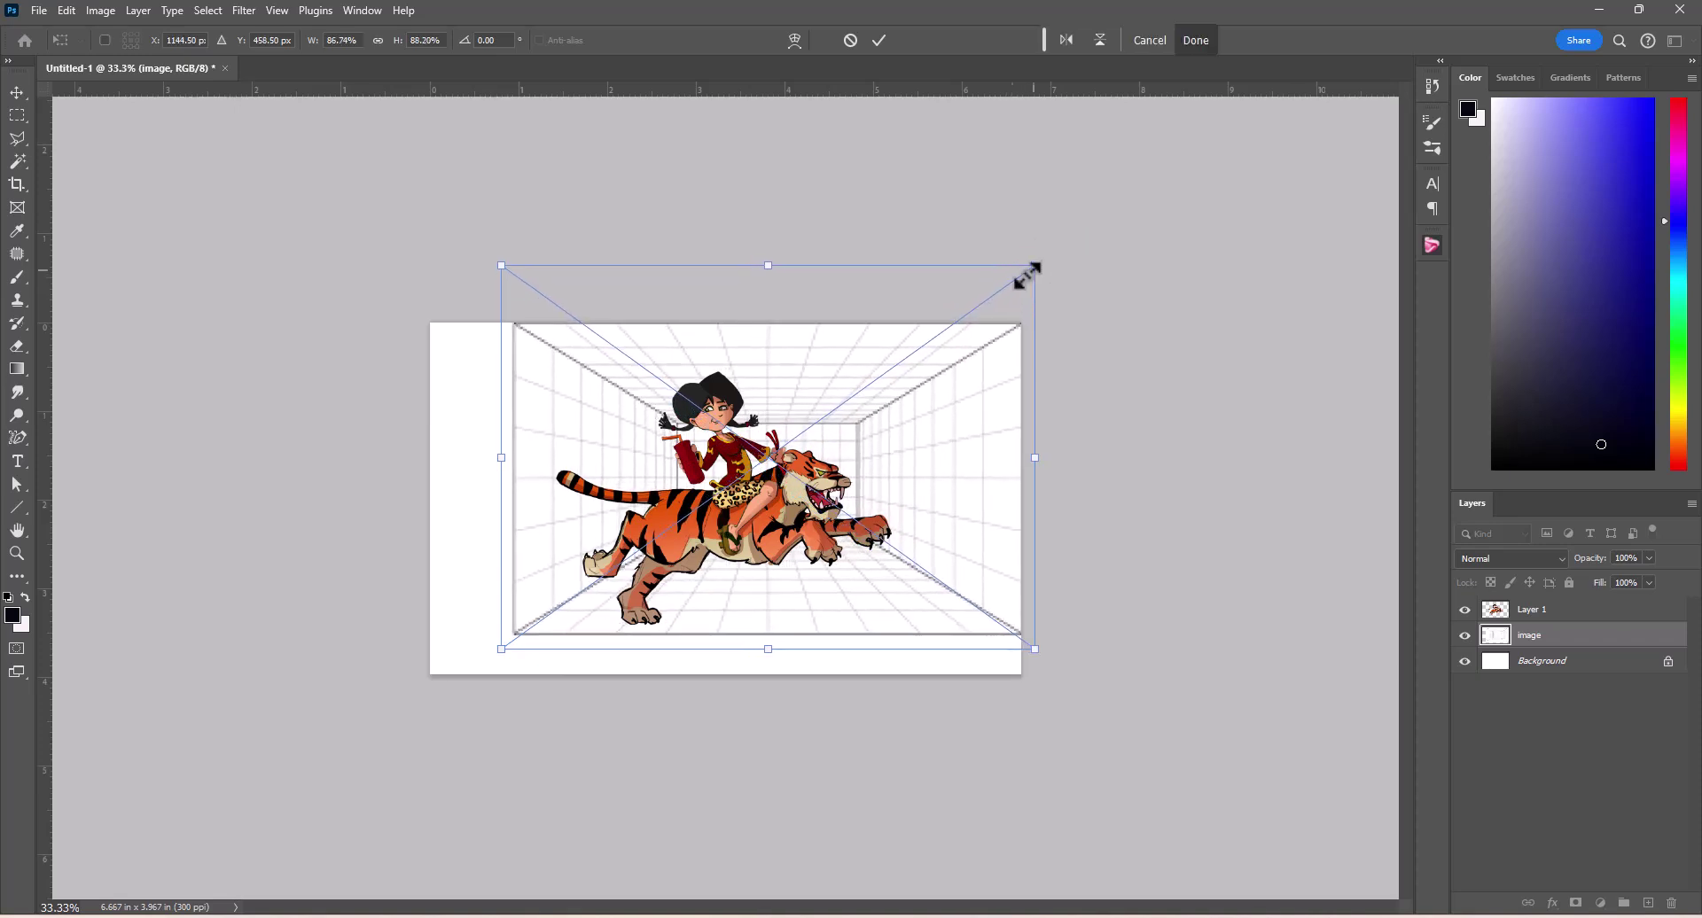
drag(500, 655, 417, 692)
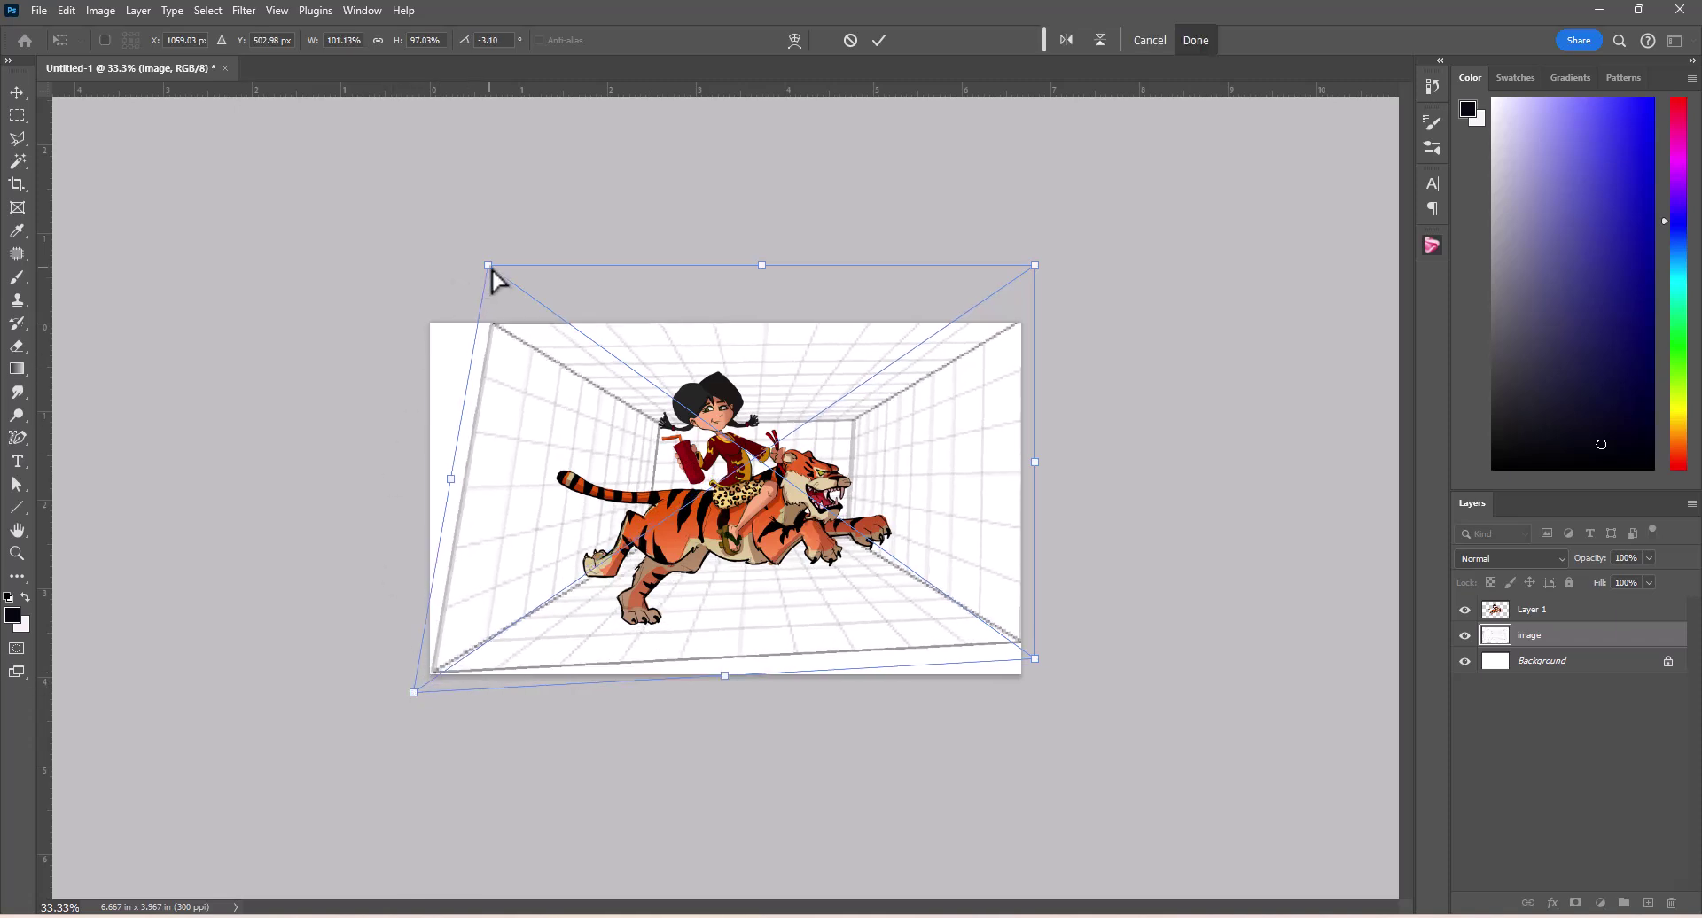
drag(489, 267, 415, 260)
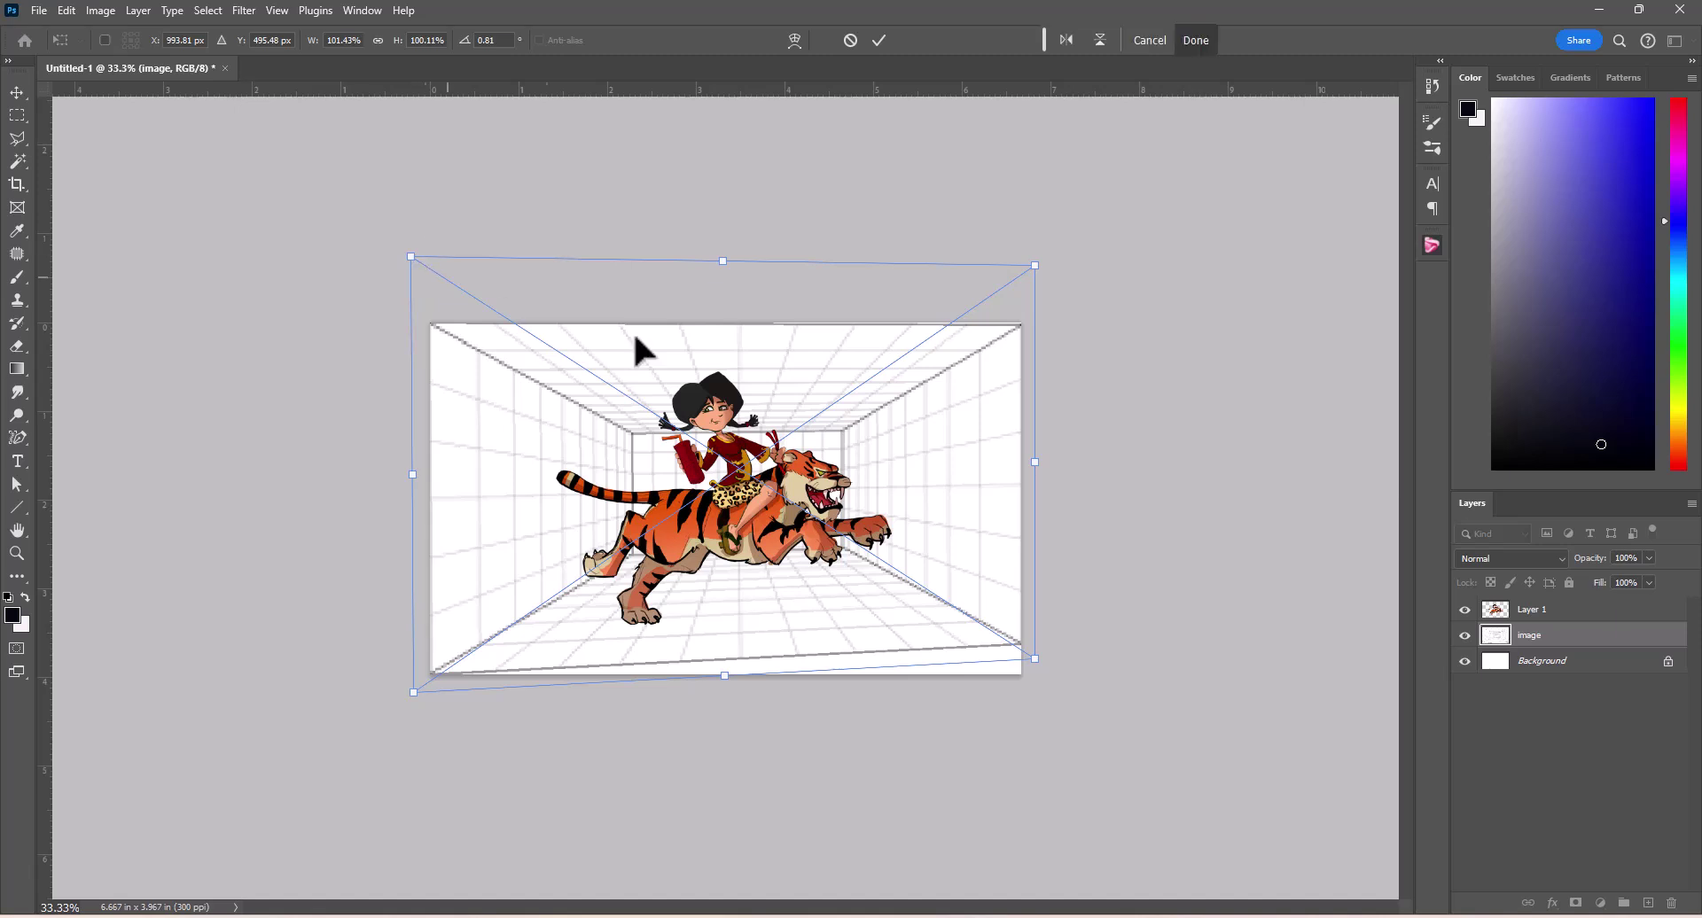
drag(1042, 271, 1035, 262)
drag(1034, 667, 1037, 700)
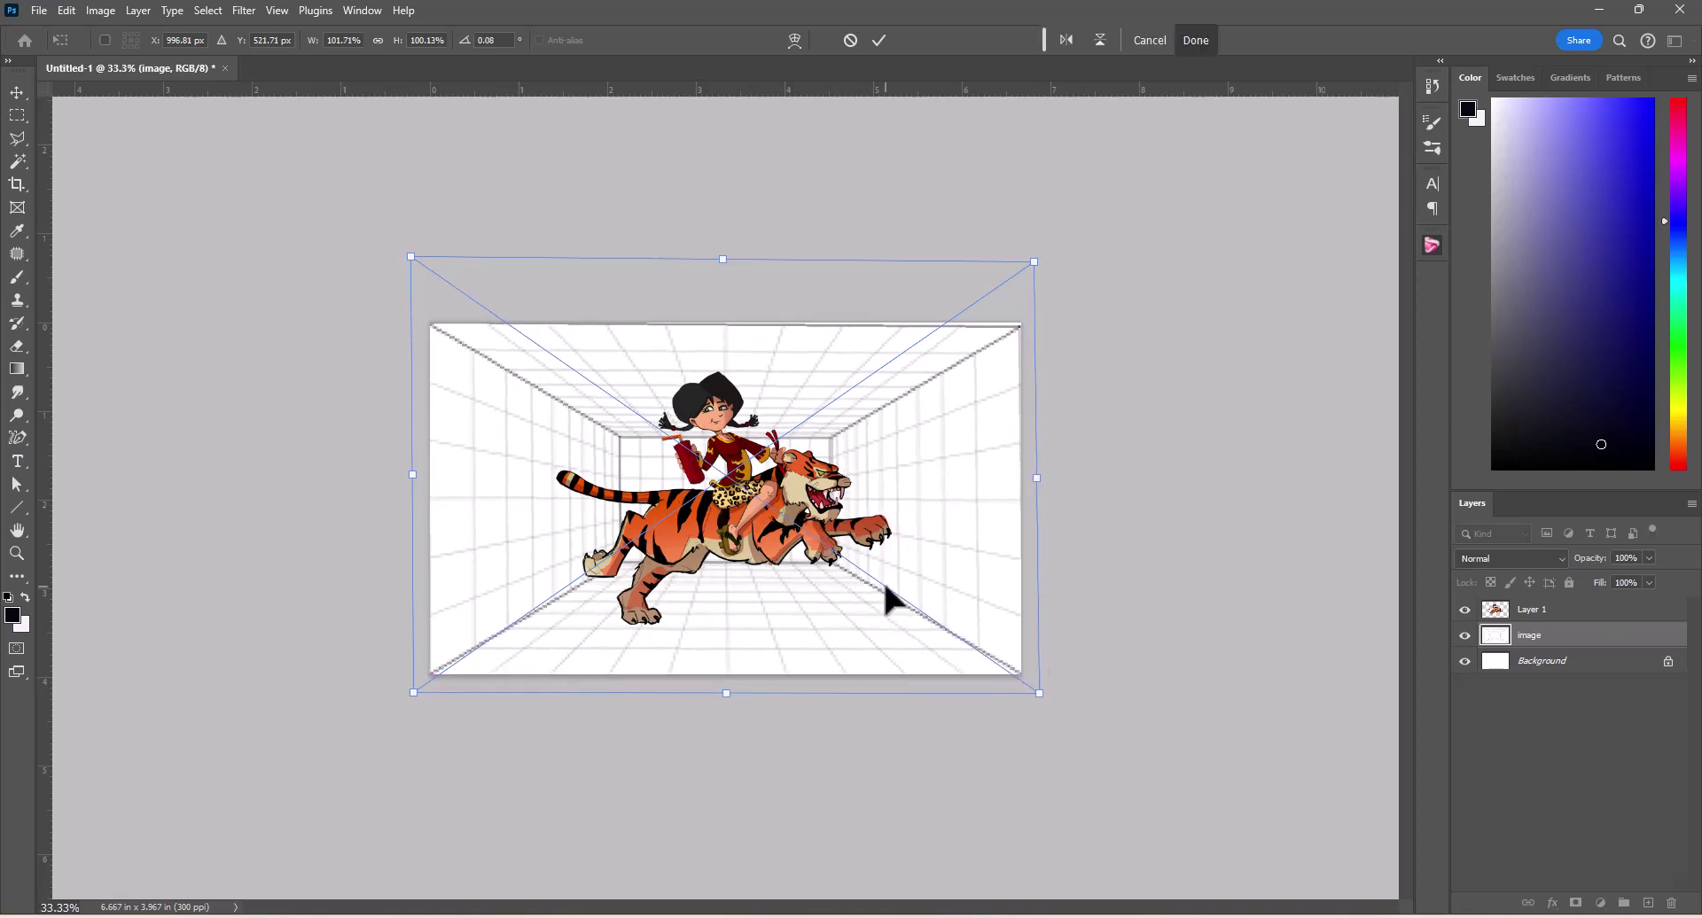
key(Return)
Step: Apply Lock All to the 'image' grid layer and Layer 1, then reselect the grid layer with the Gradient tool
click(832, 800)
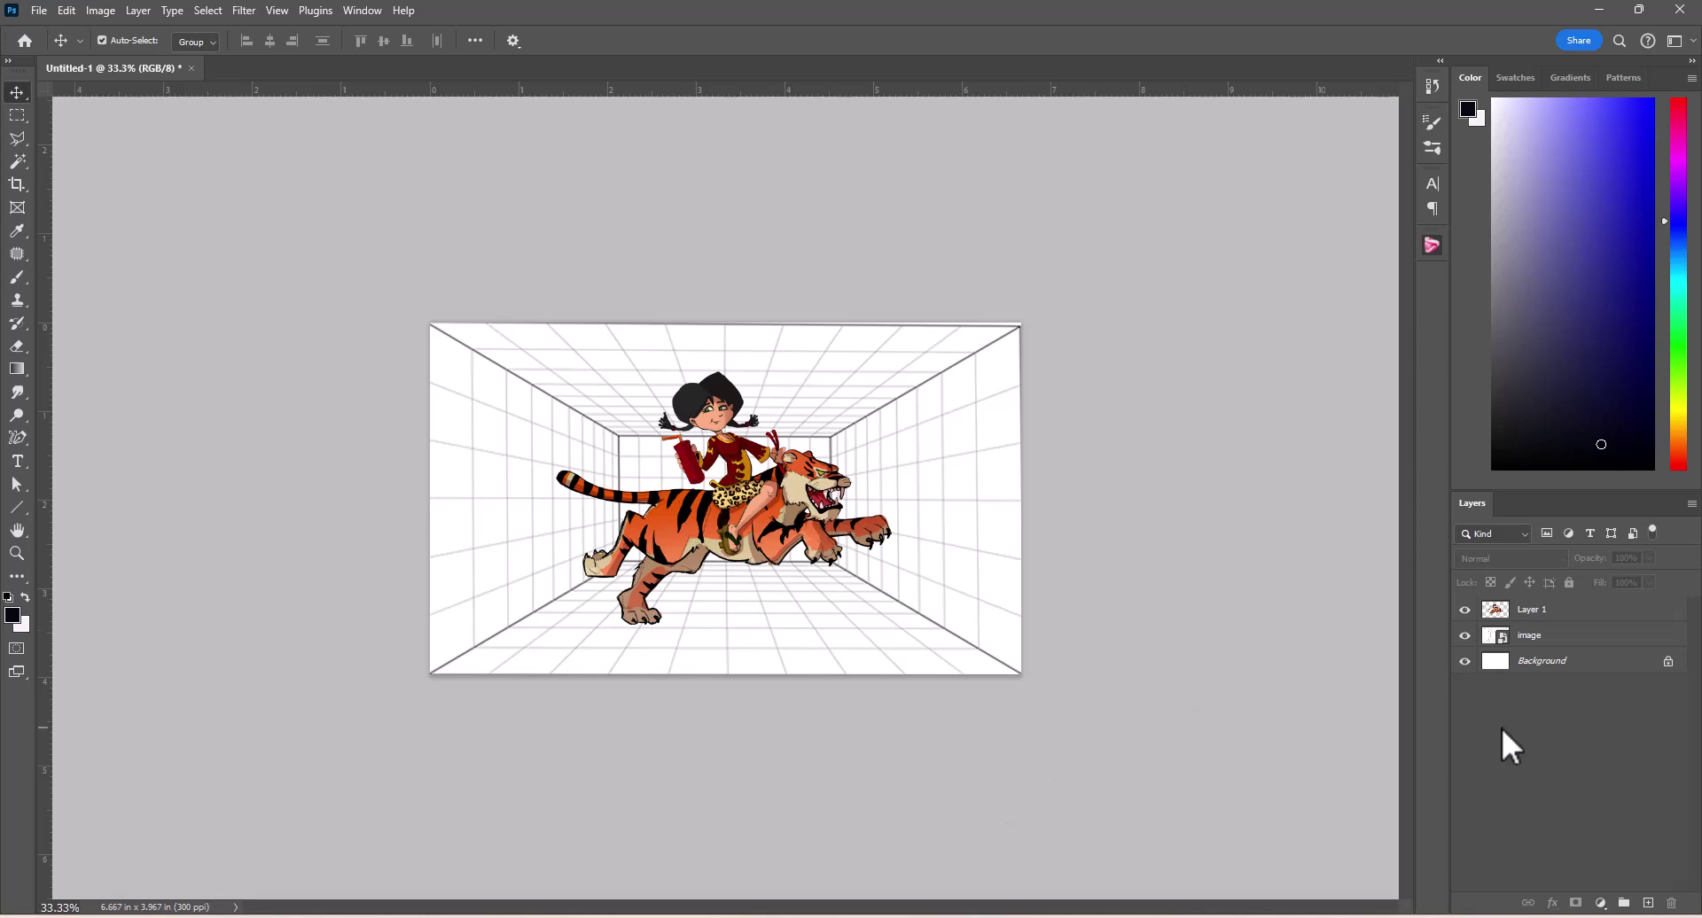
click(1582, 635)
ctrl+click(1587, 610)
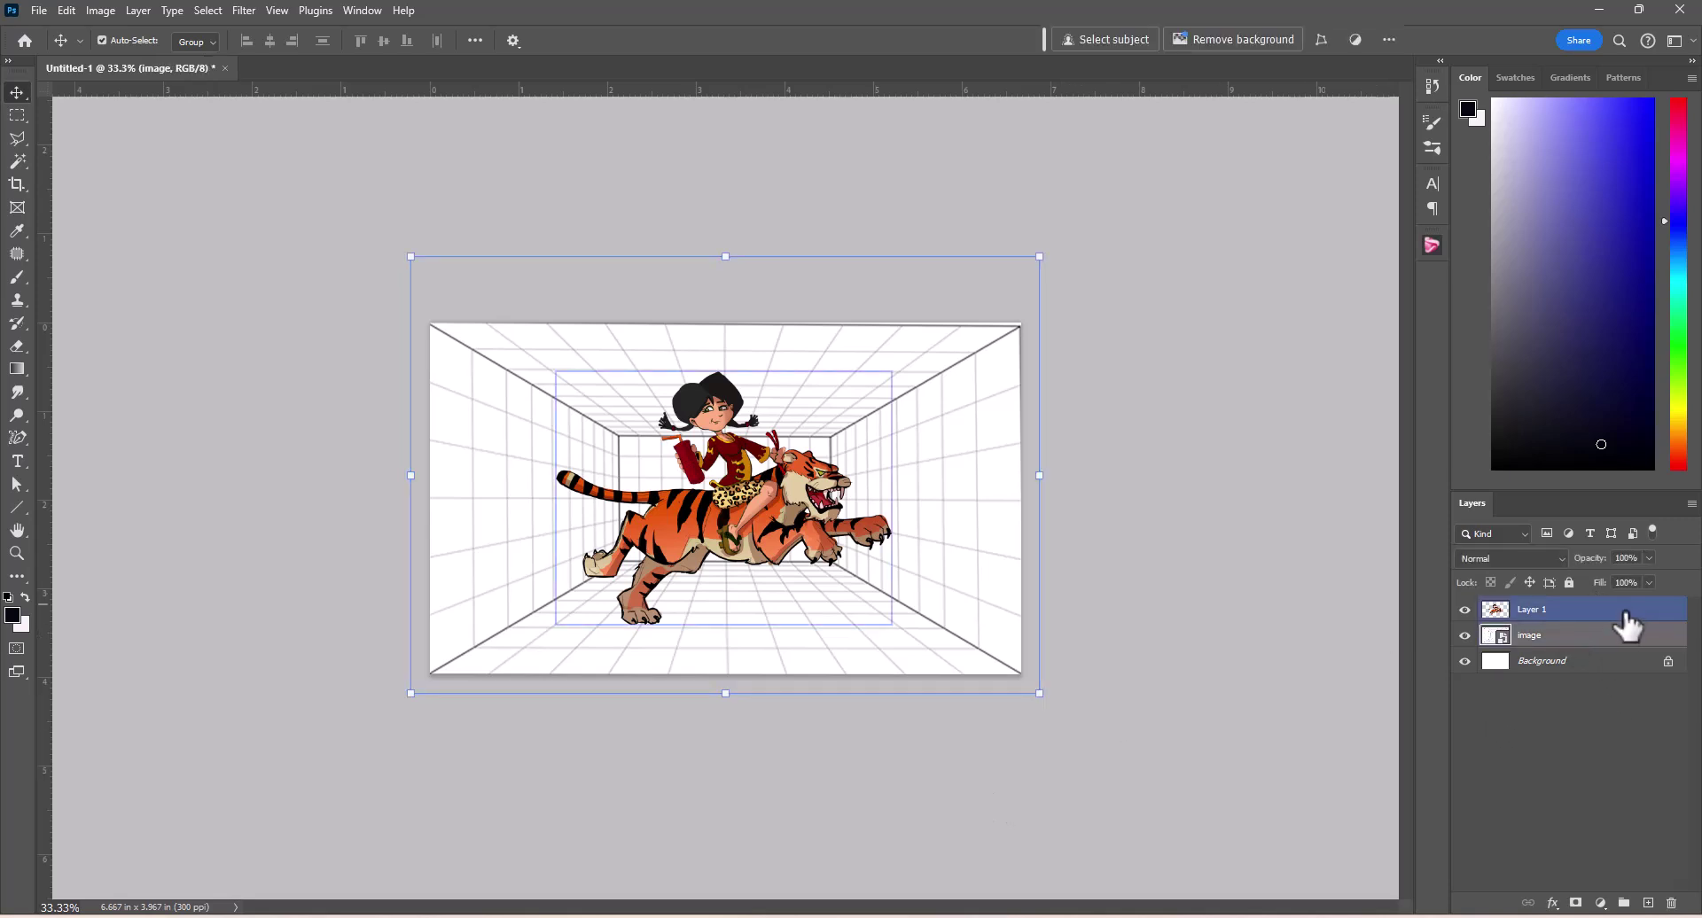
click(1593, 647)
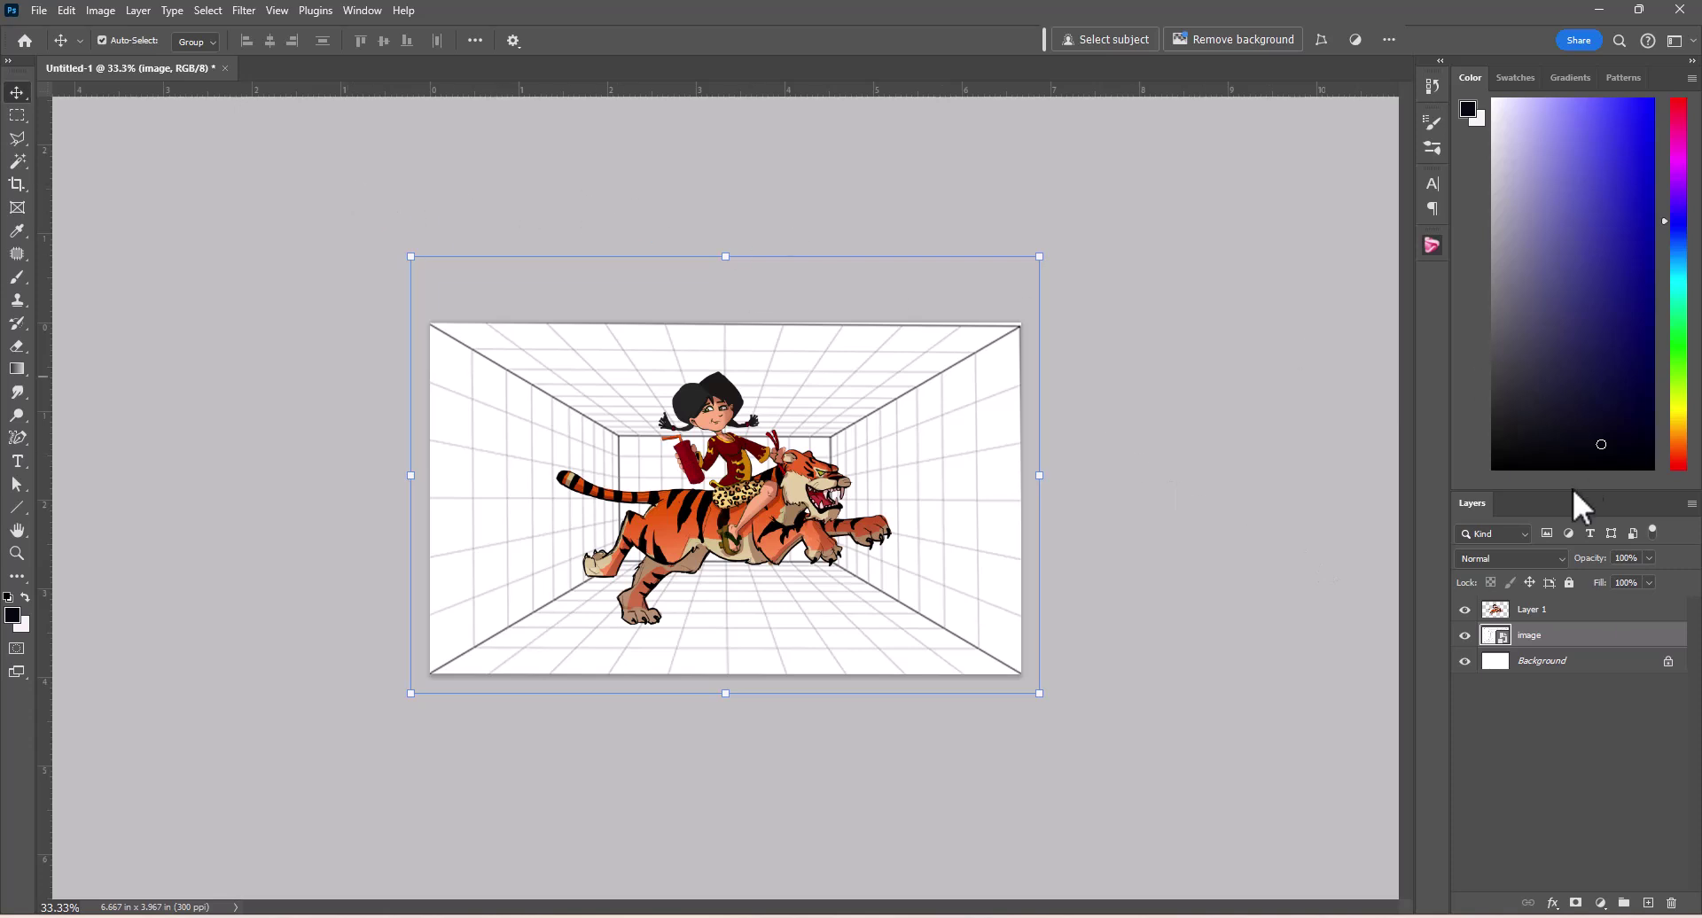
click(1570, 583)
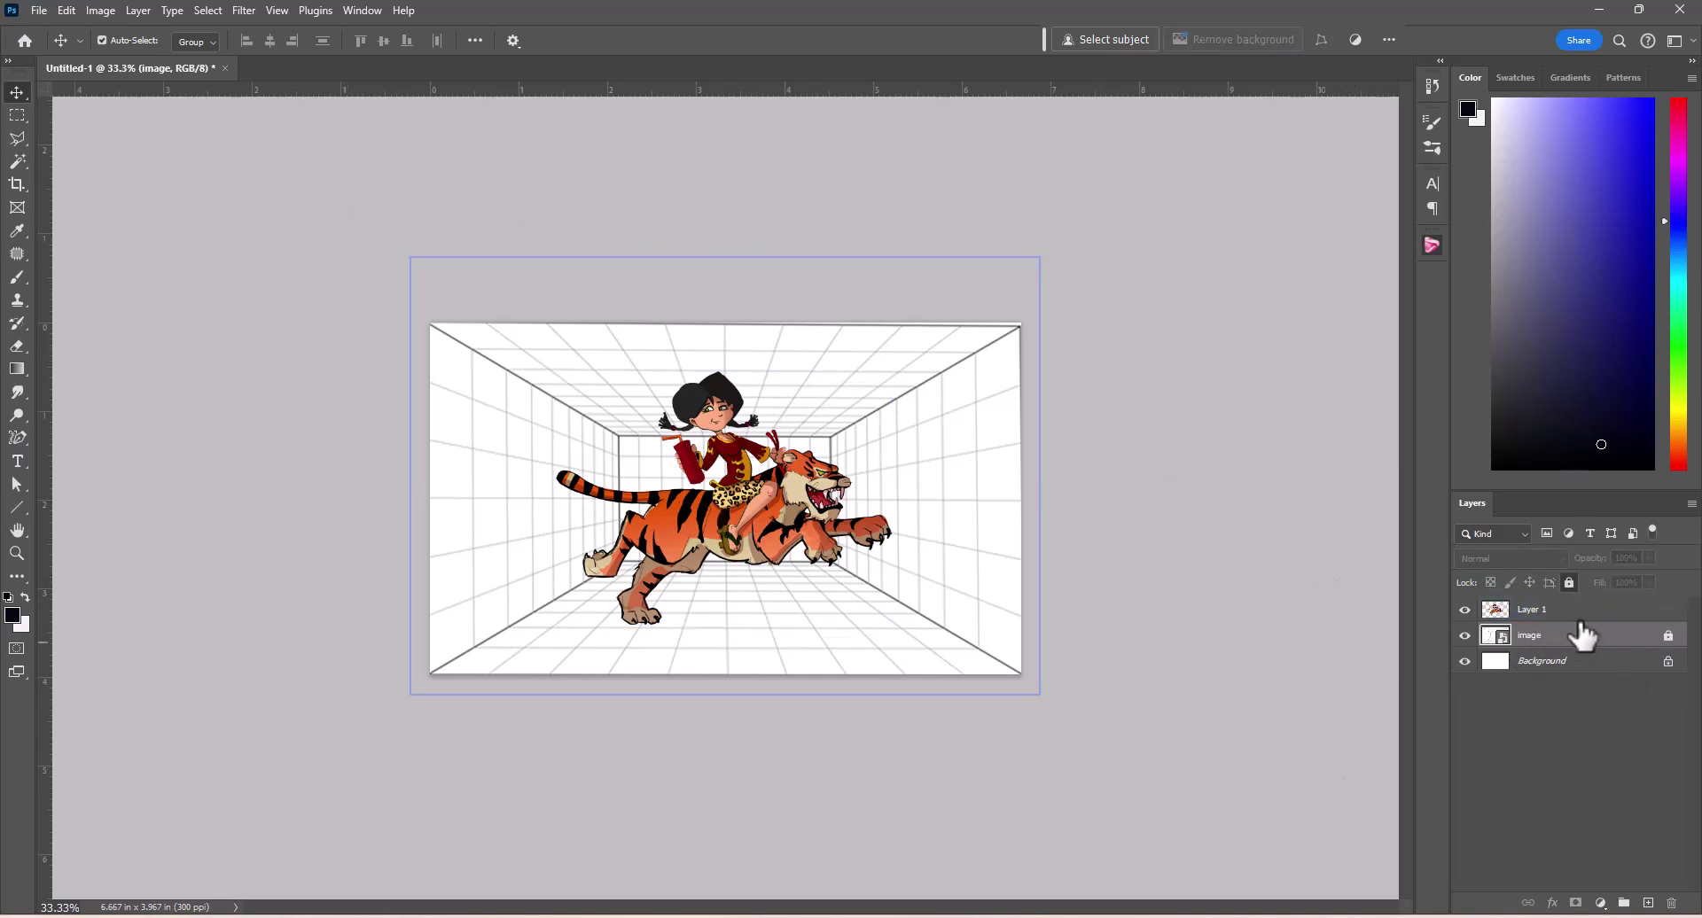
click(1586, 612)
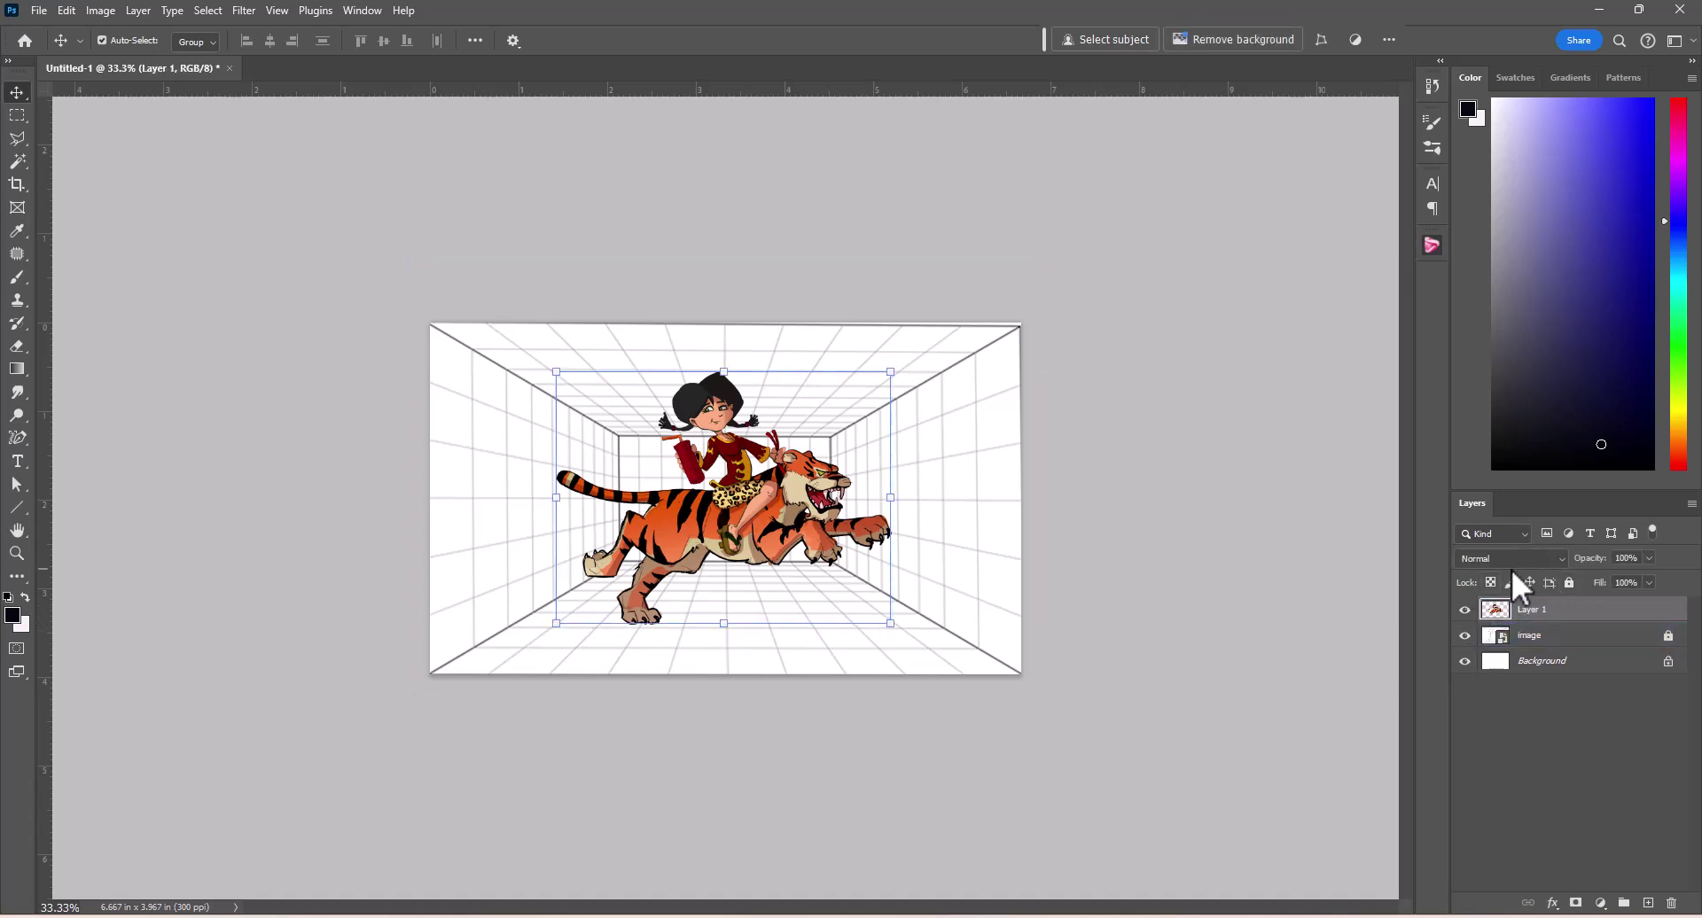
click(1569, 583)
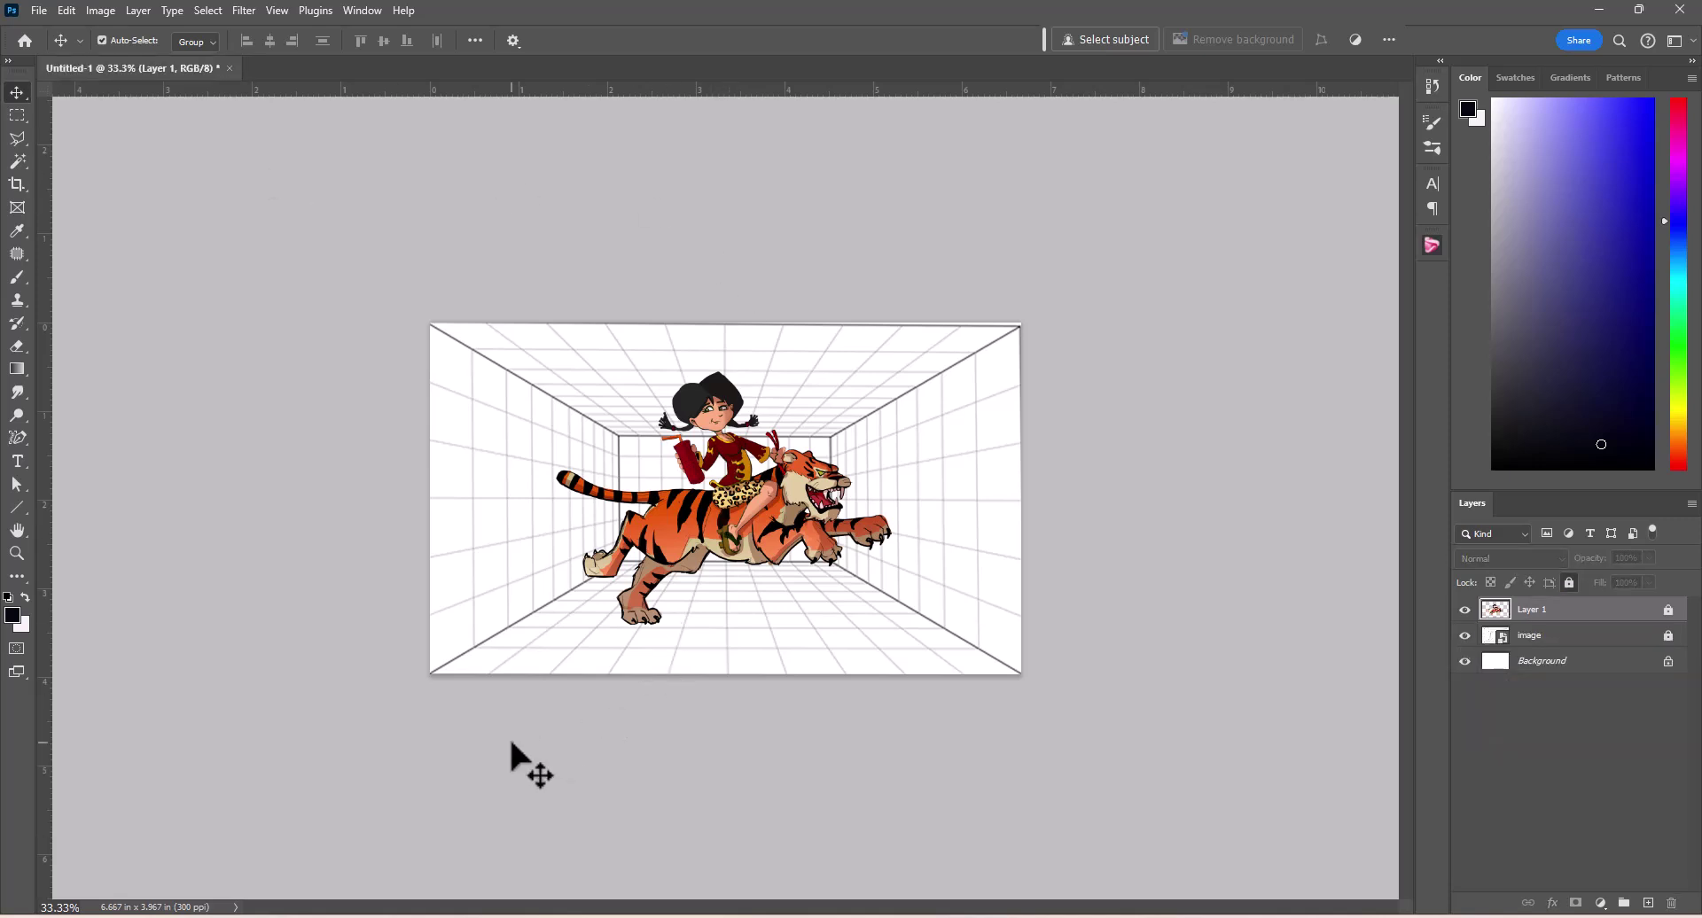
click(1540, 635)
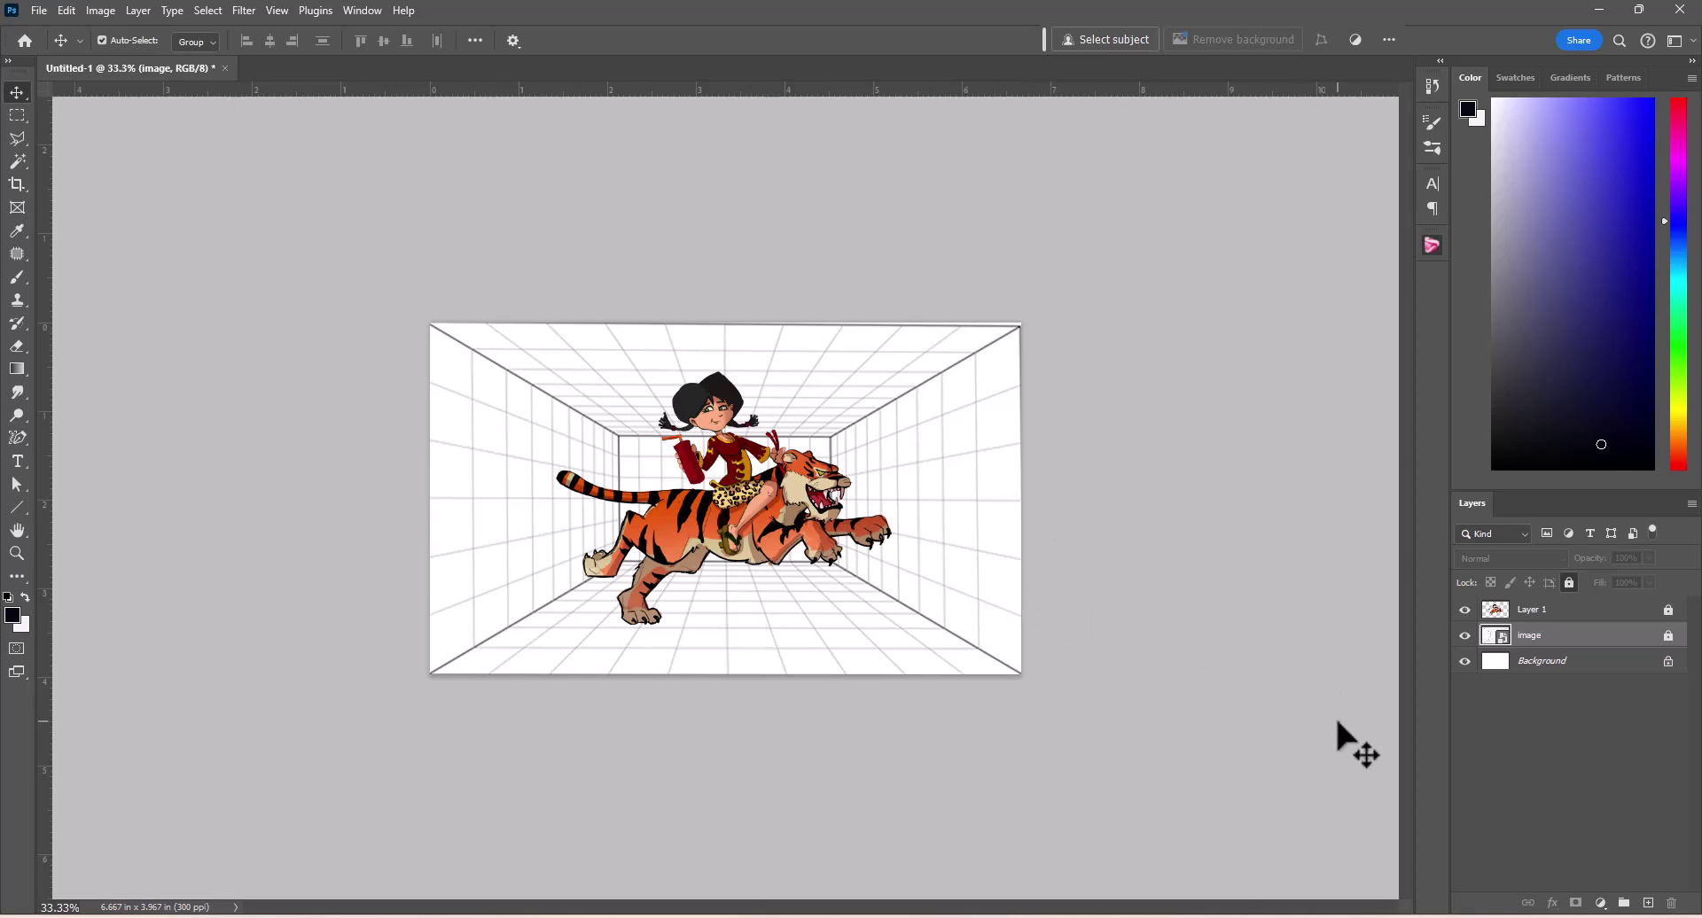
click(14, 367)
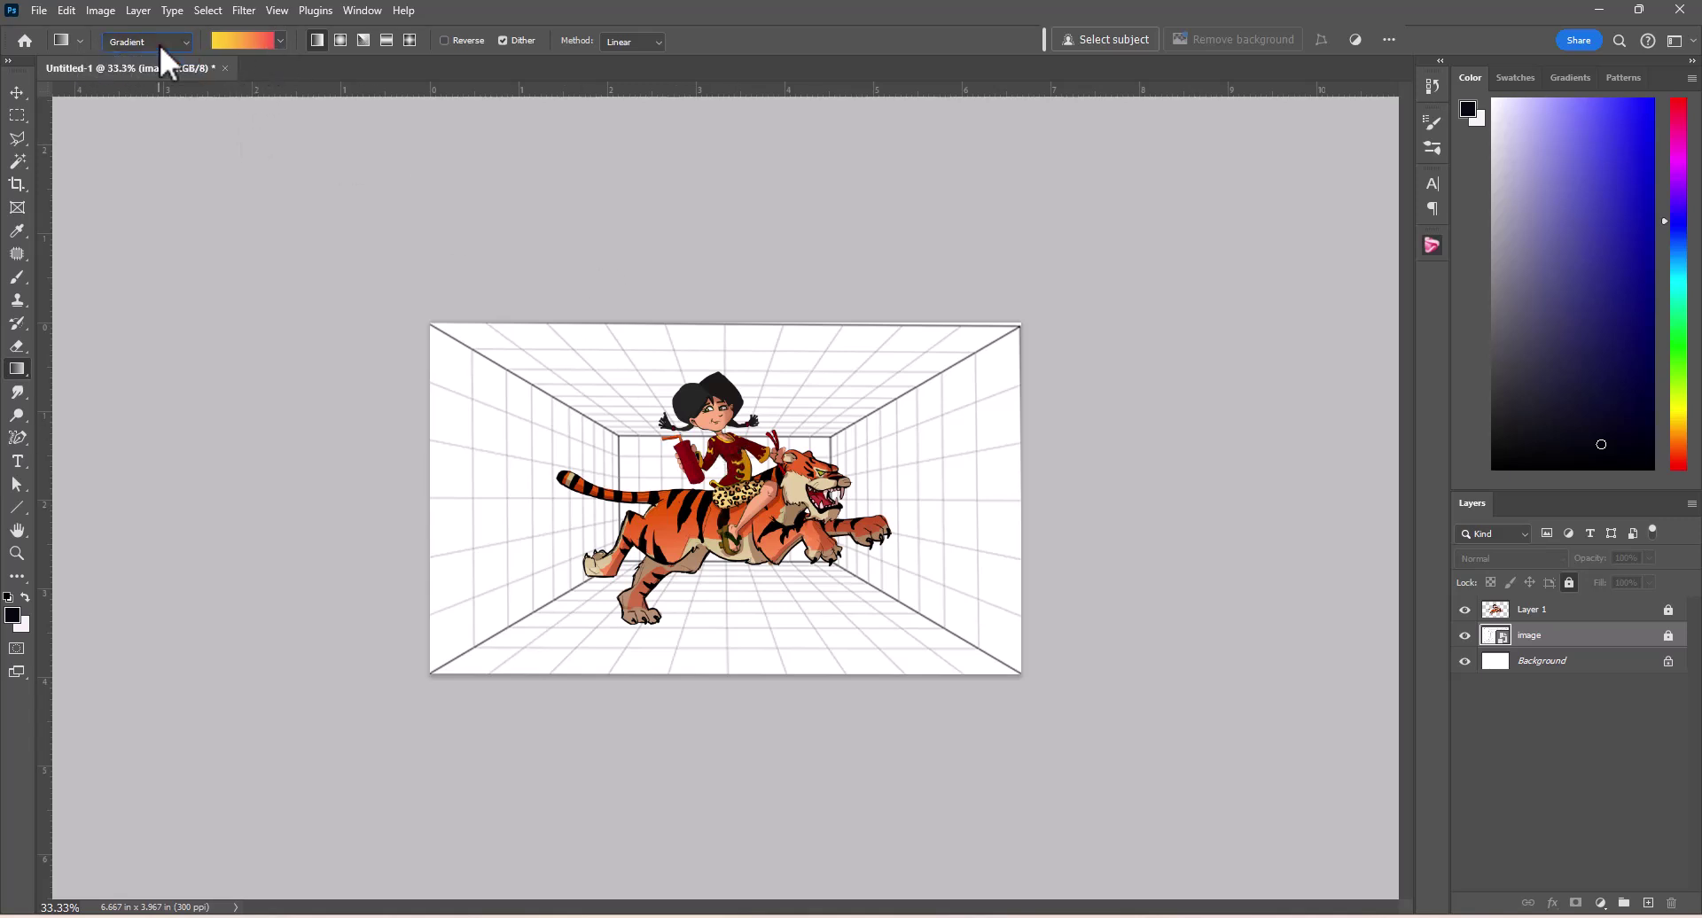
Step: Pick the lavender Purples gradient preset and drag a top-to-bottom gradient on a new layer
click(280, 39)
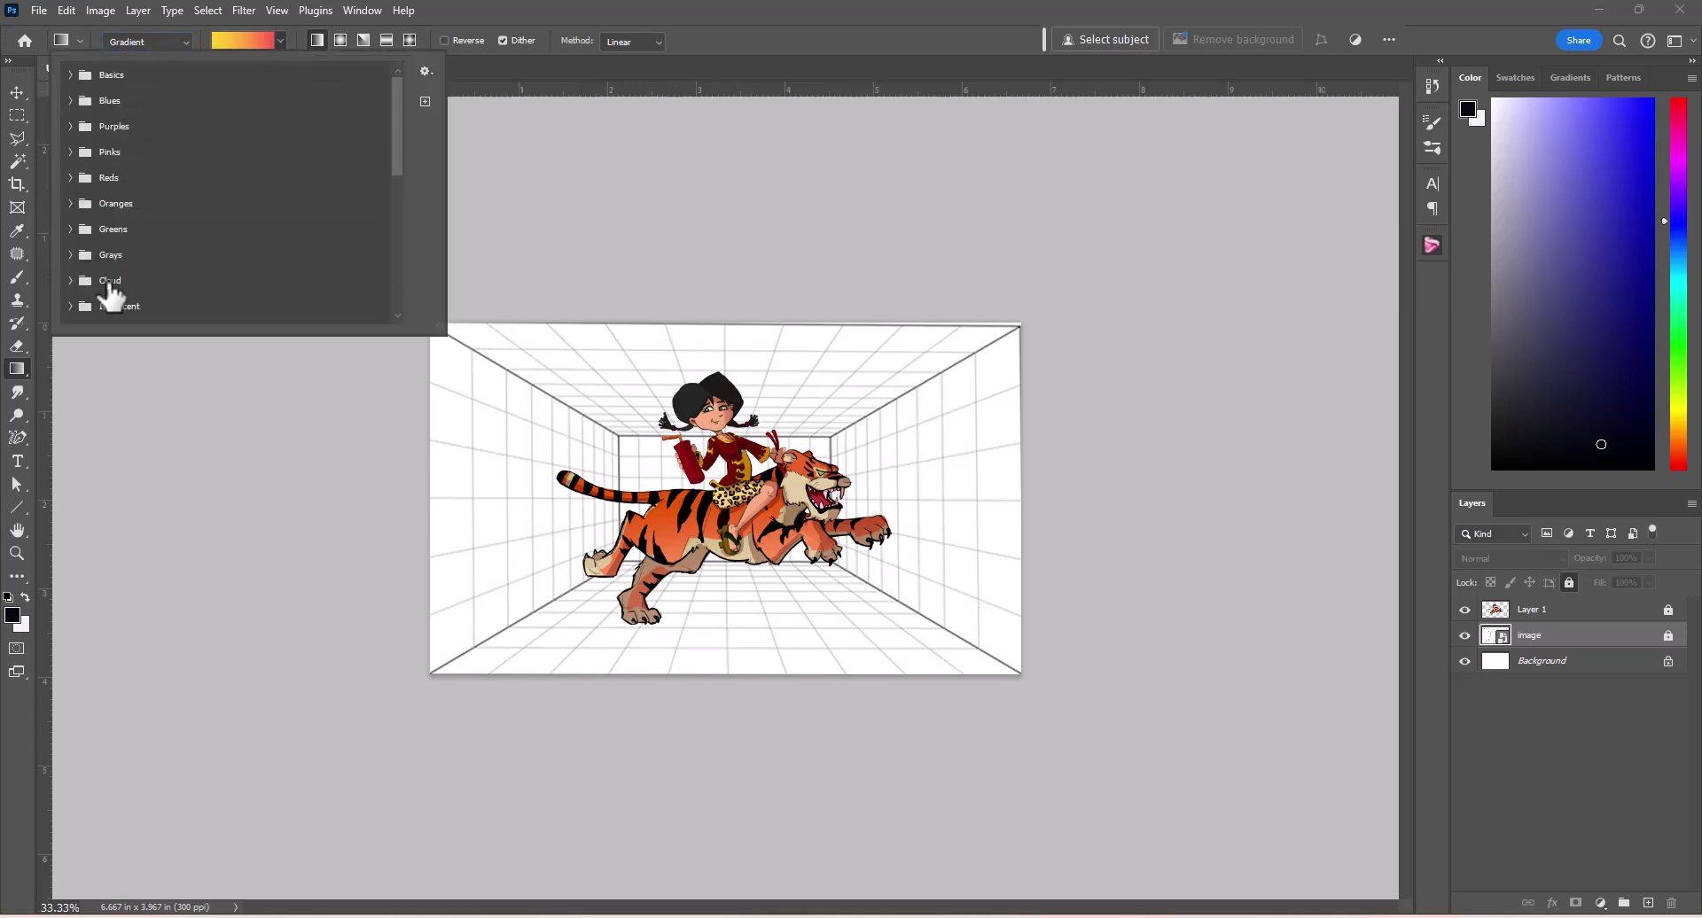
click(71, 125)
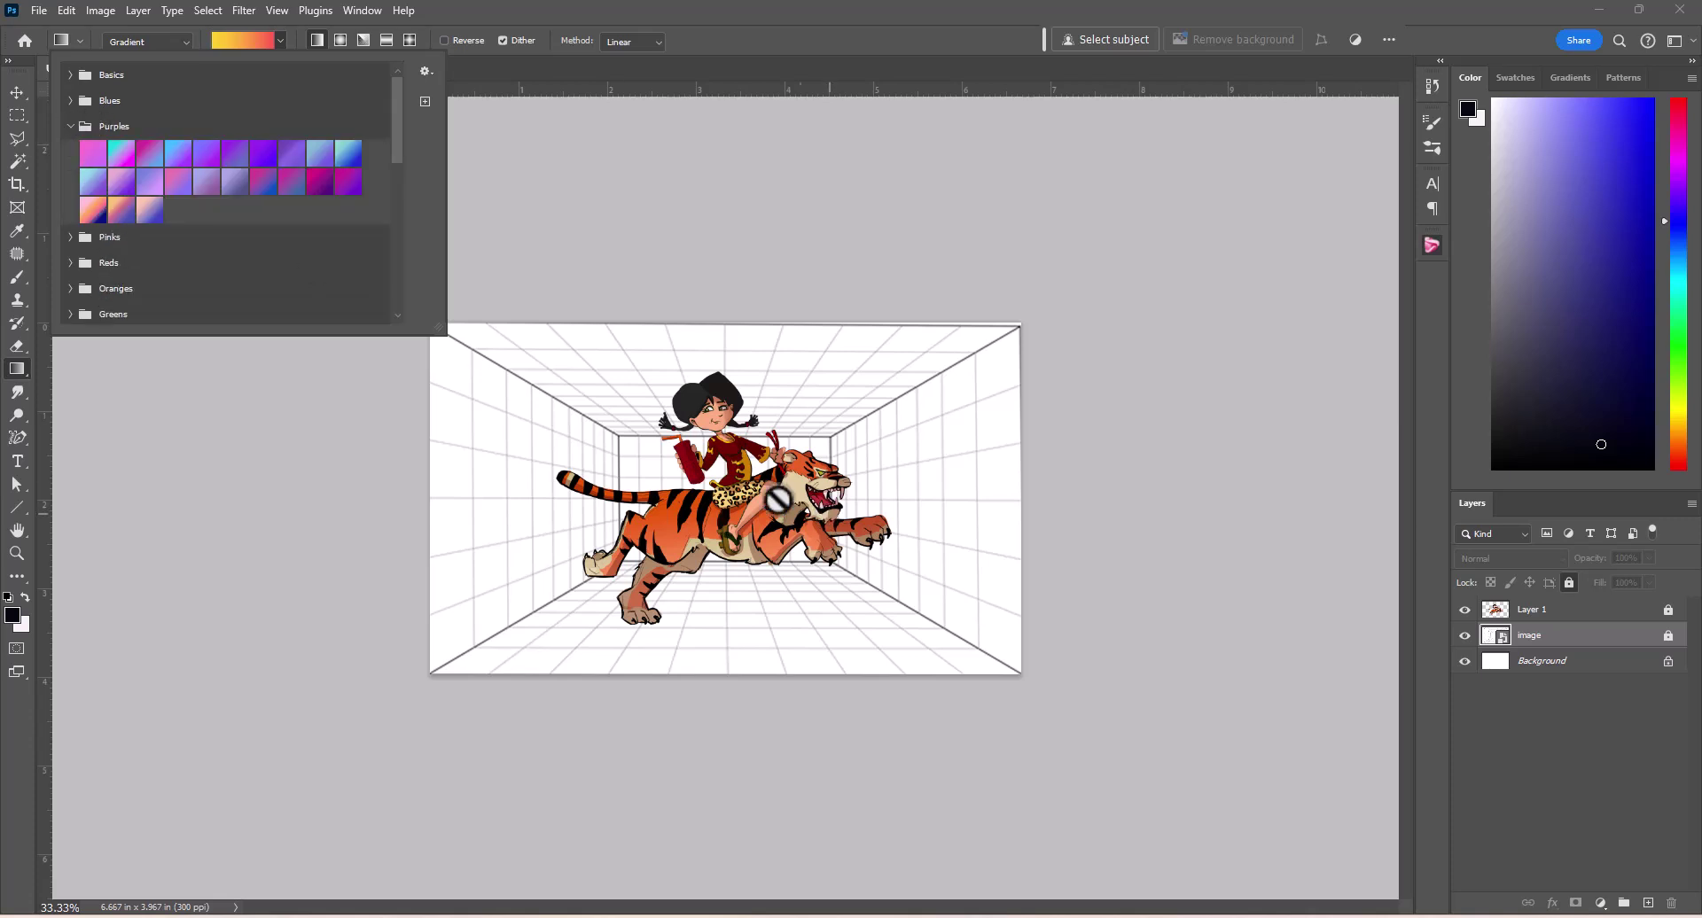
click(207, 184)
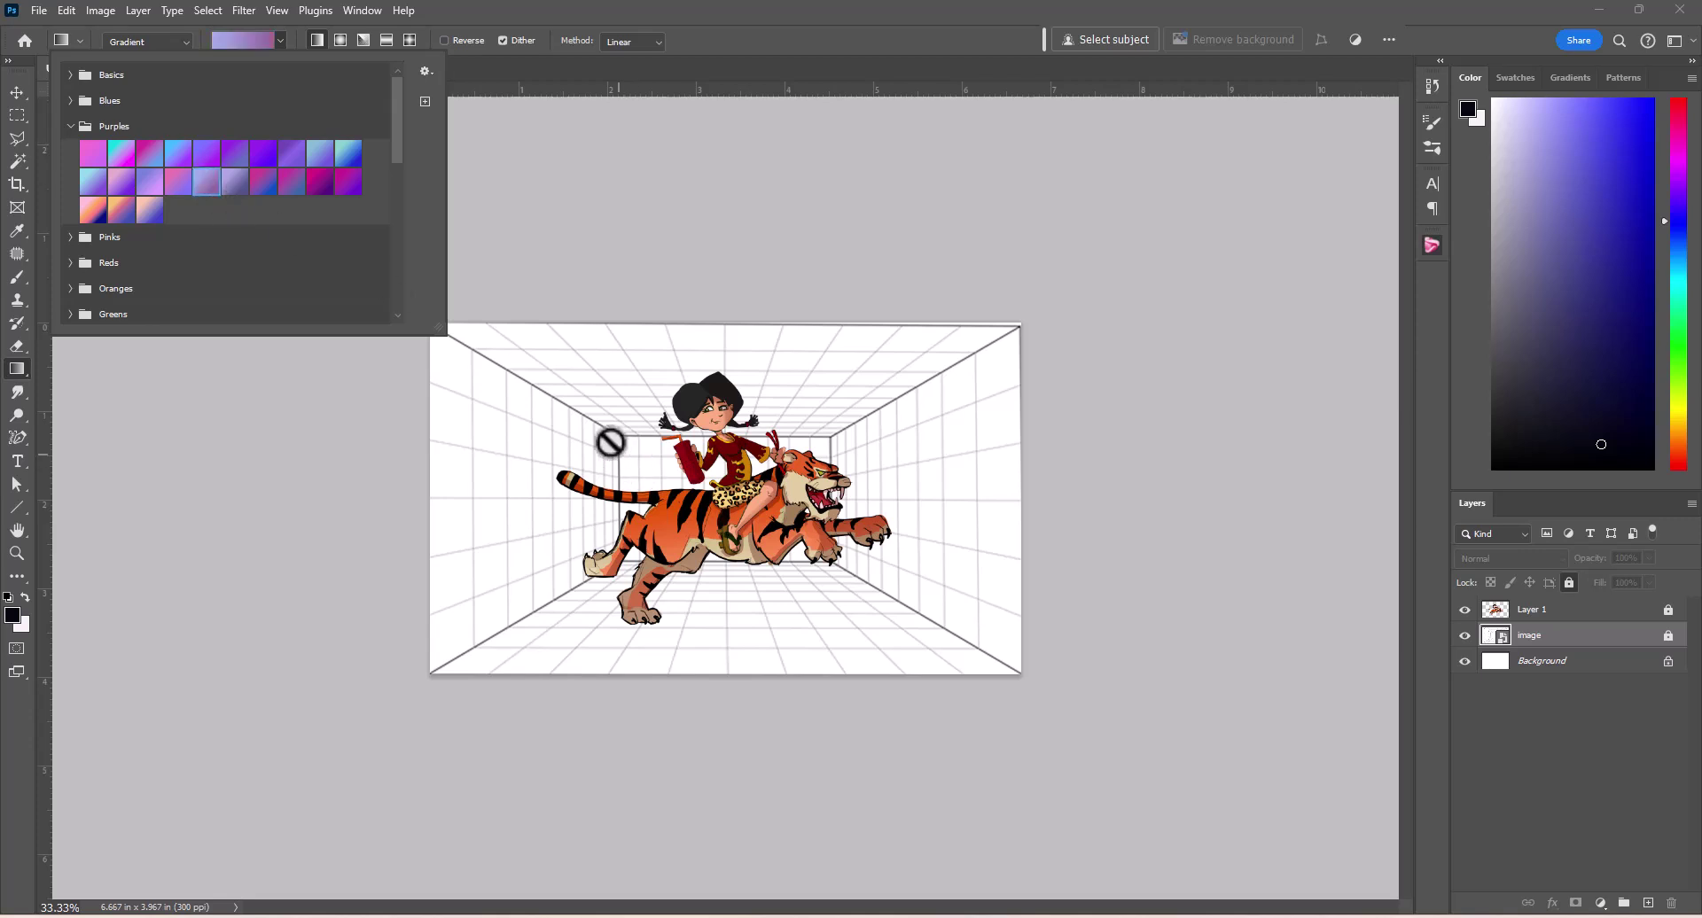
double_click(202, 185)
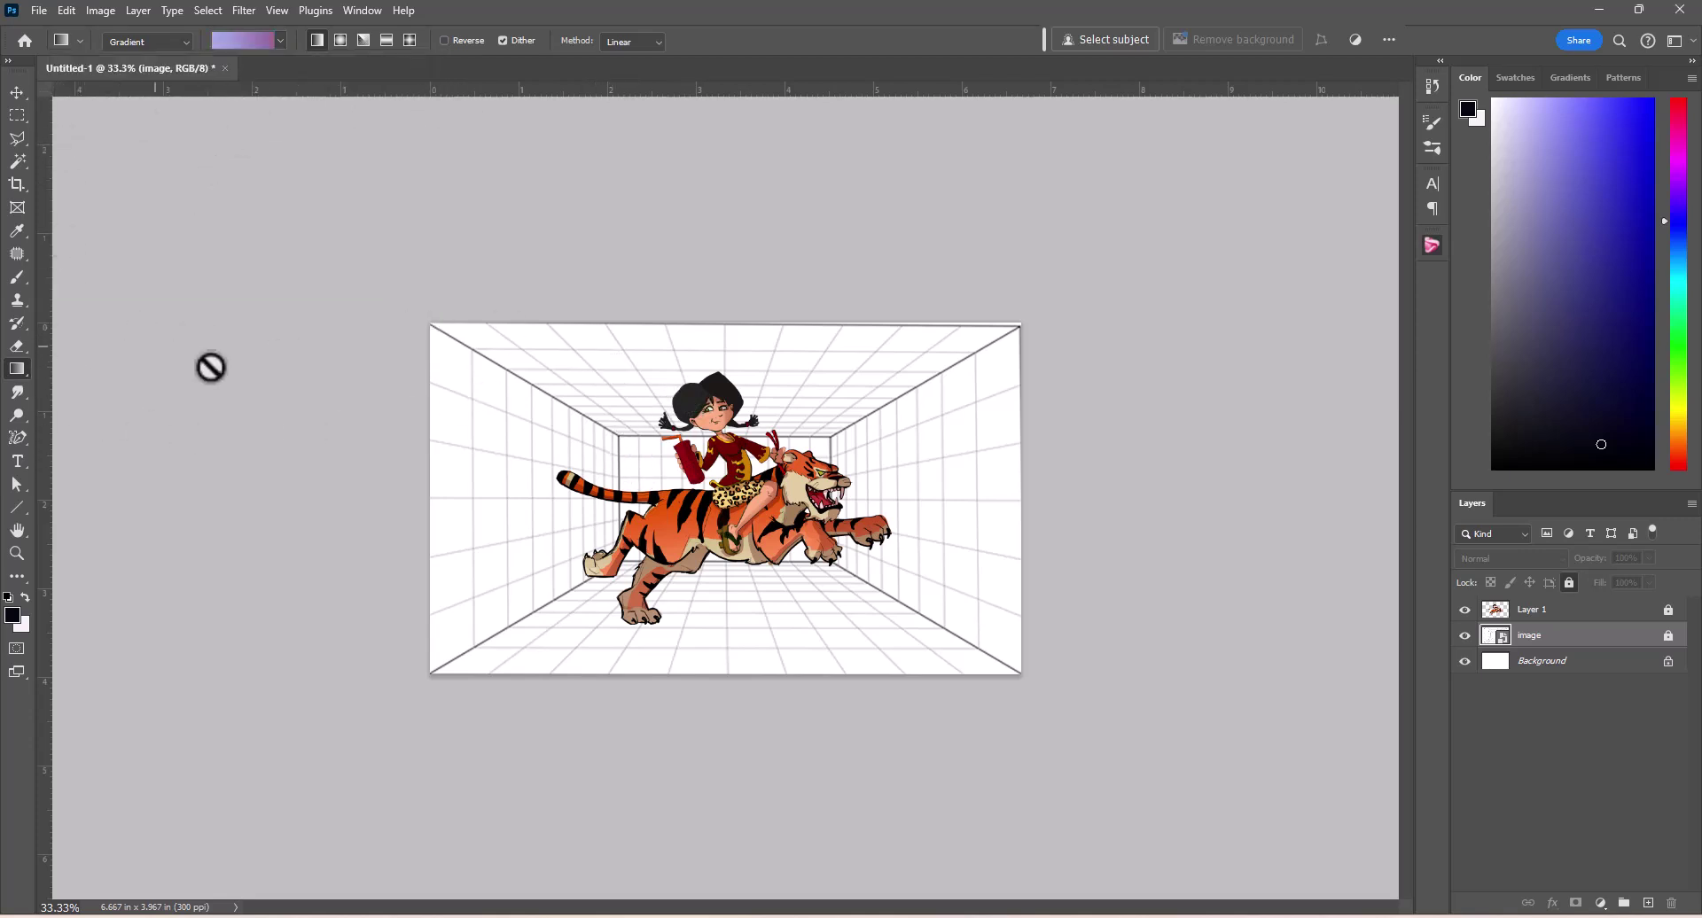
click(1647, 903)
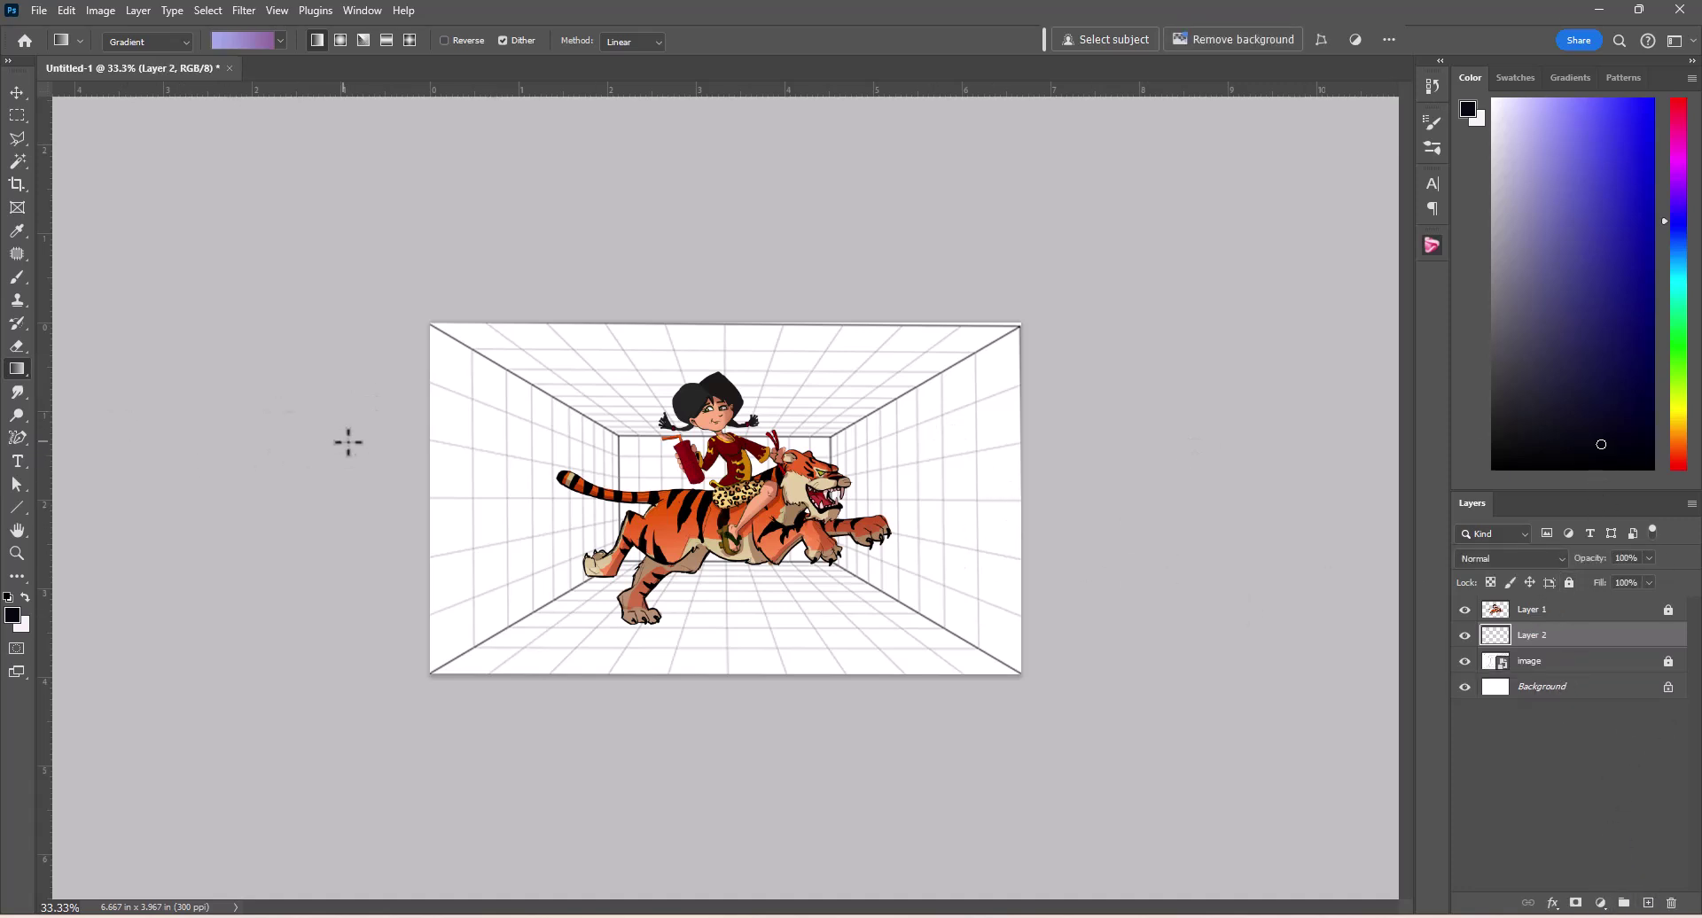
drag(725, 340, 724, 617)
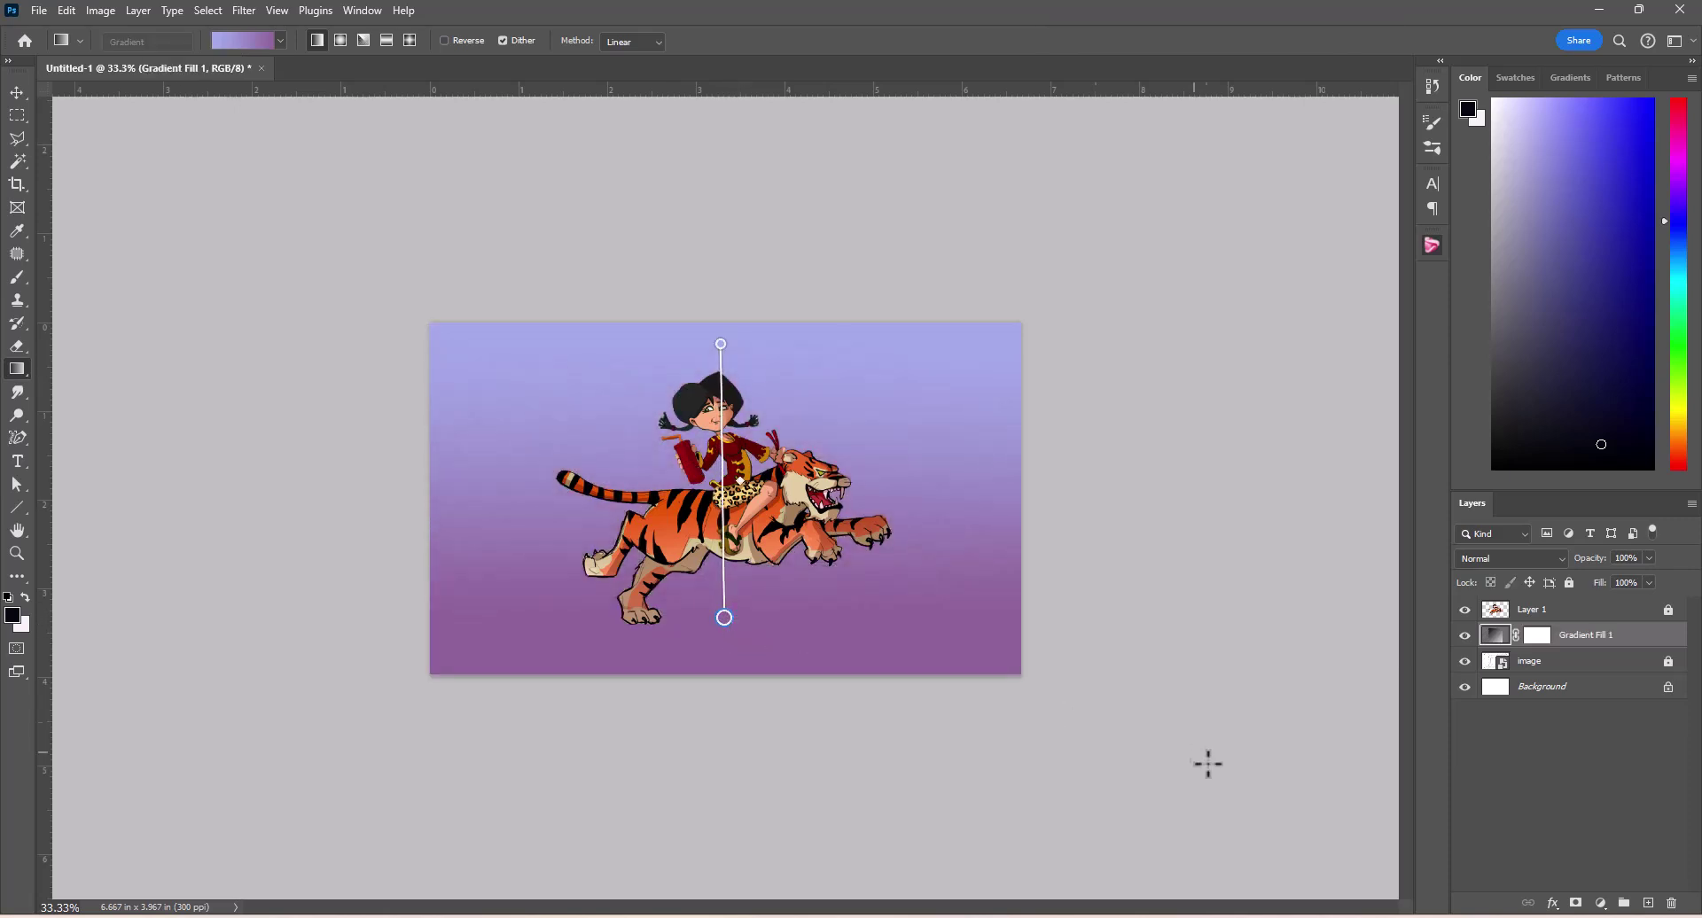
Step: Merge the grid layer into Gradient Fill 1 and set the blend mode to Multiply
click(25, 87)
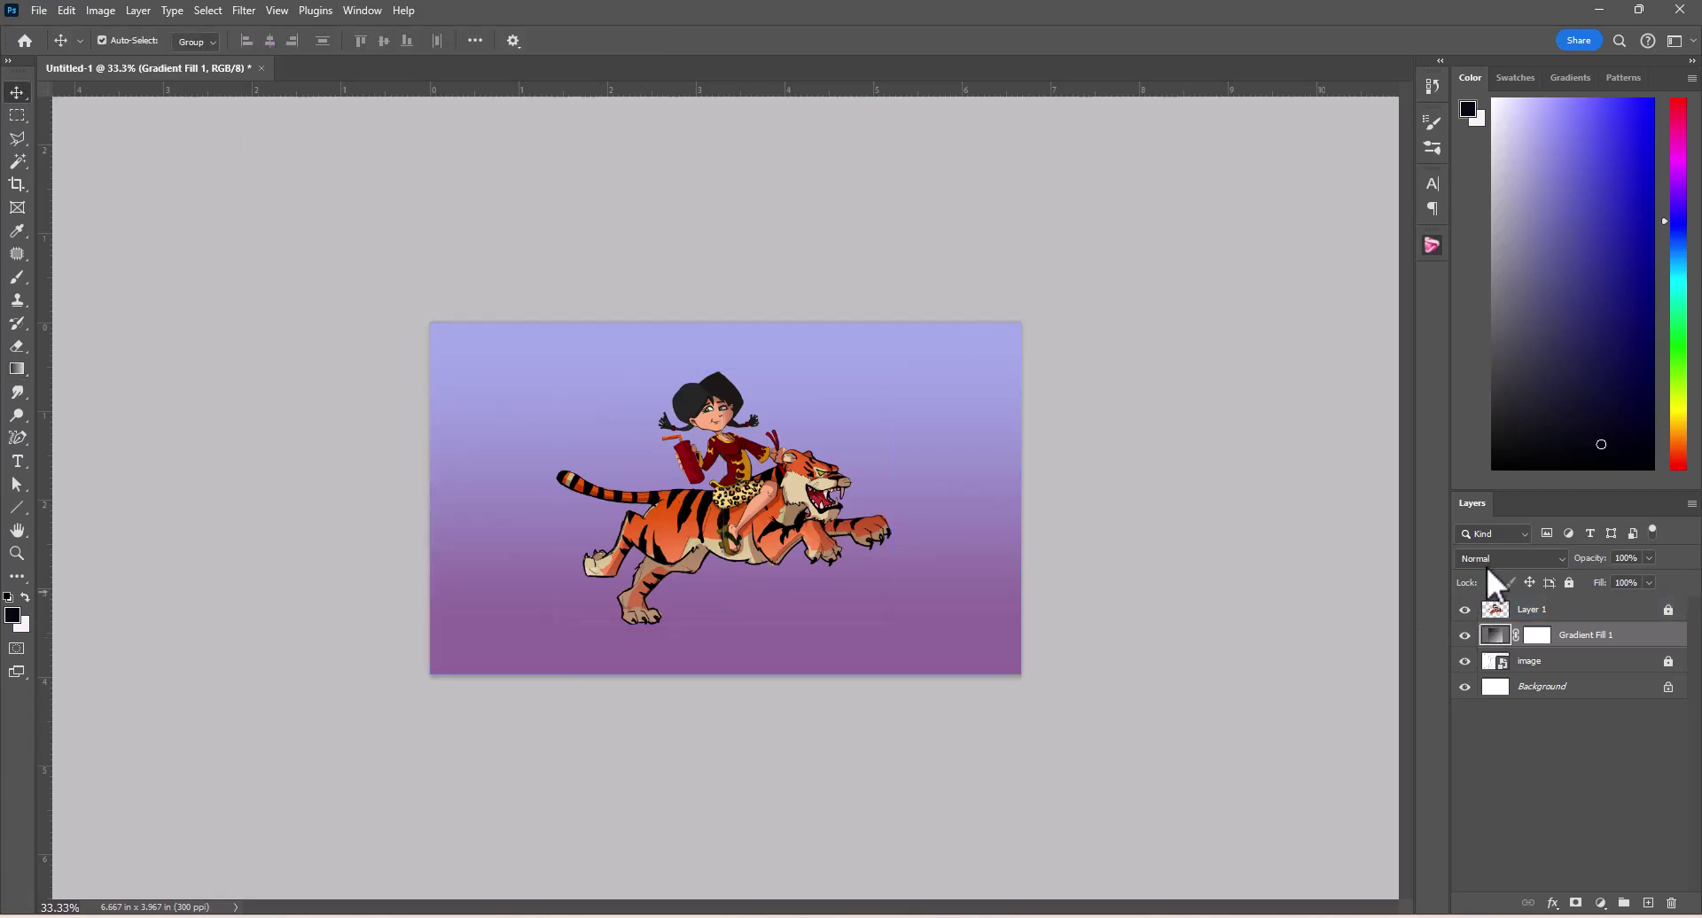
click(1564, 663)
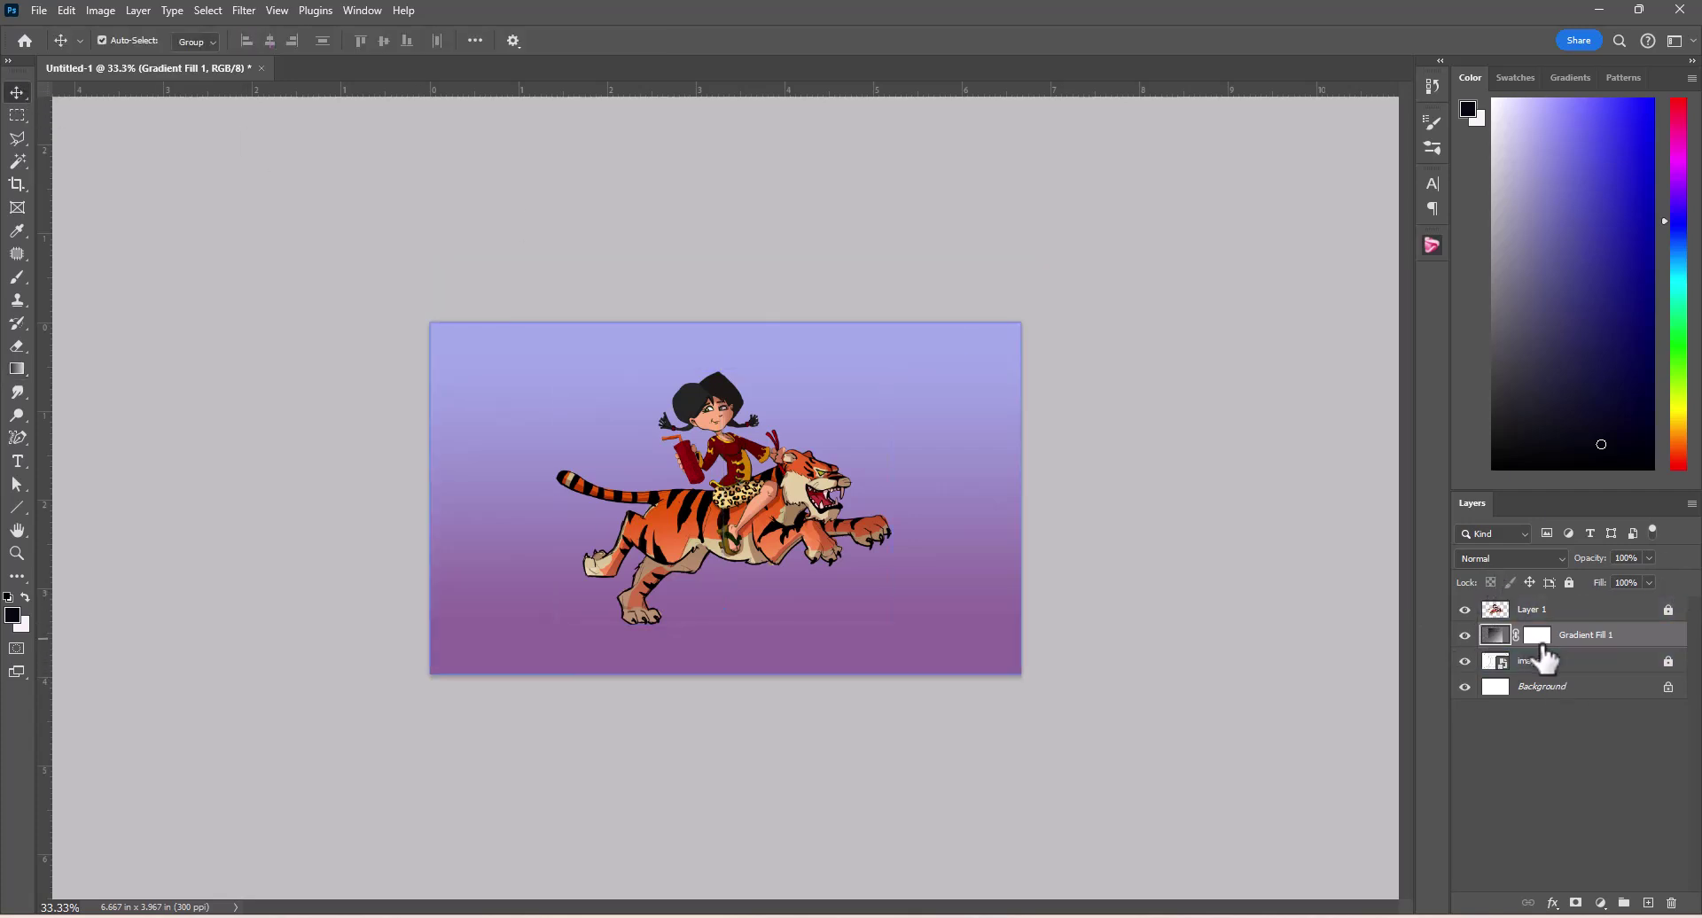
click(1587, 663)
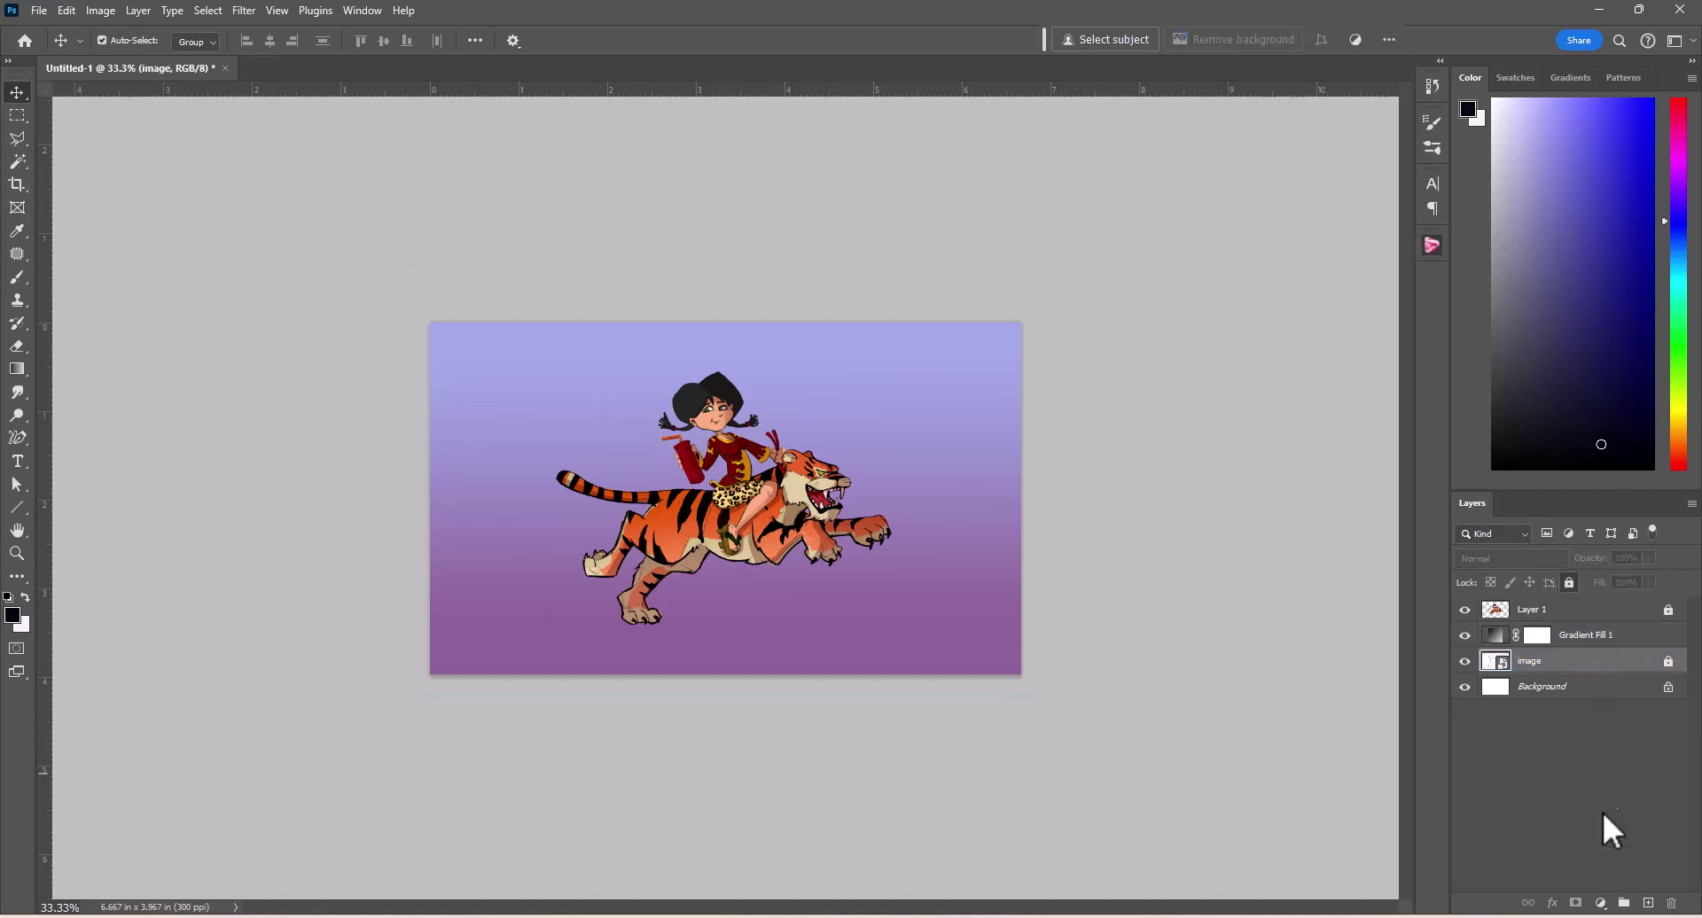
click(1648, 904)
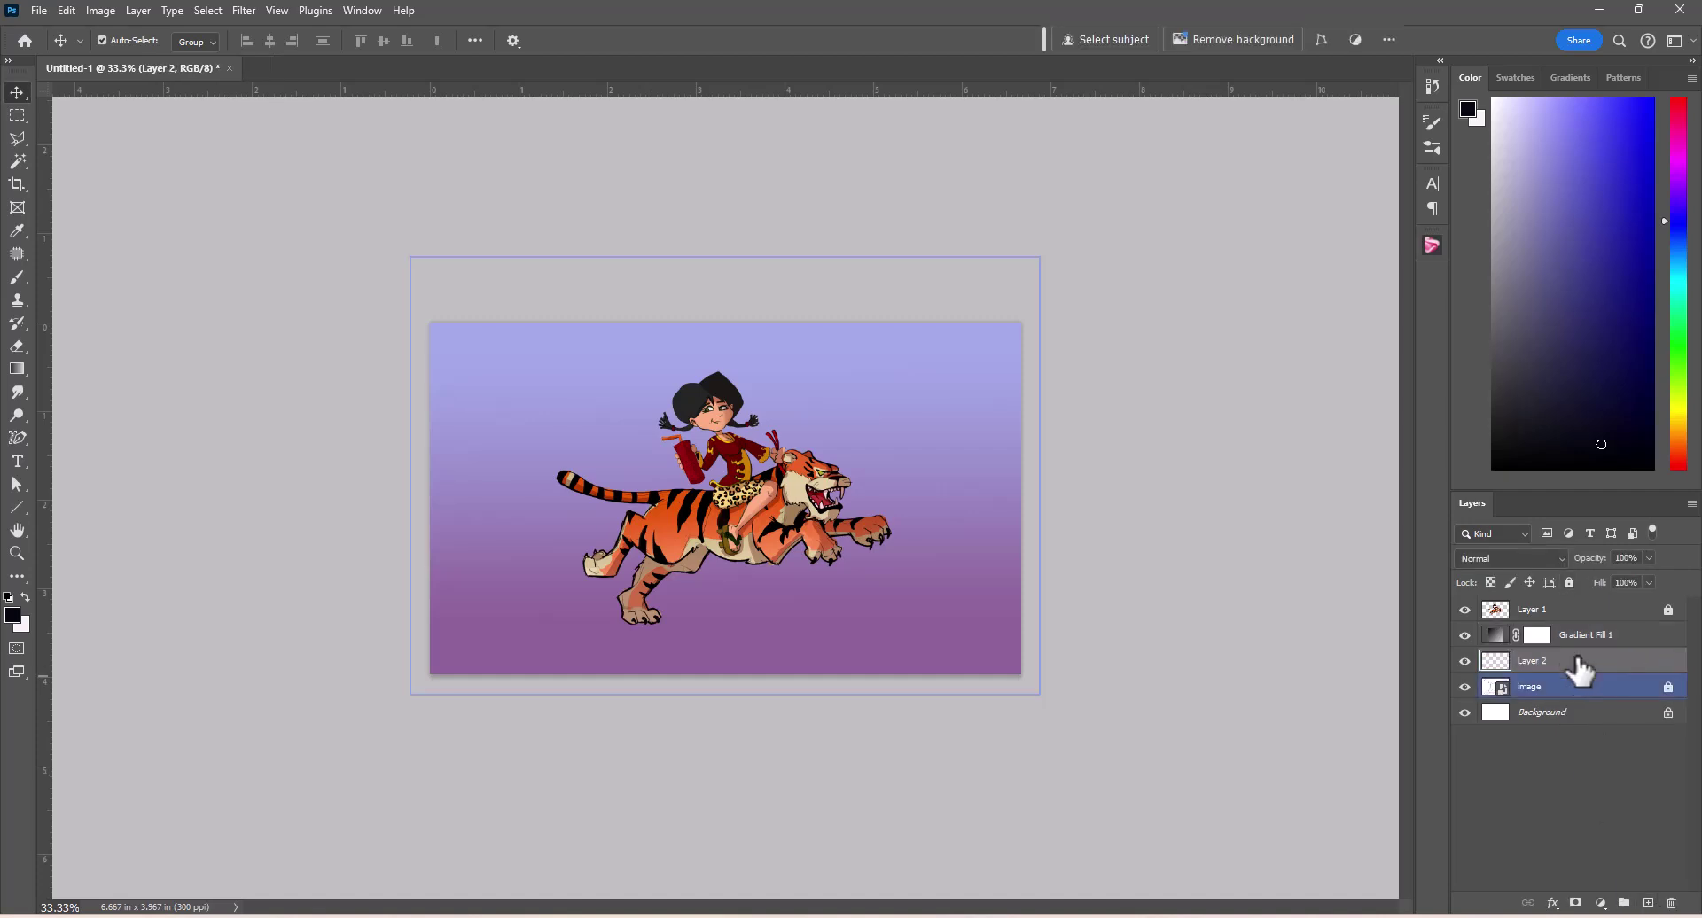
shift+click(1573, 646)
right_click(1575, 658)
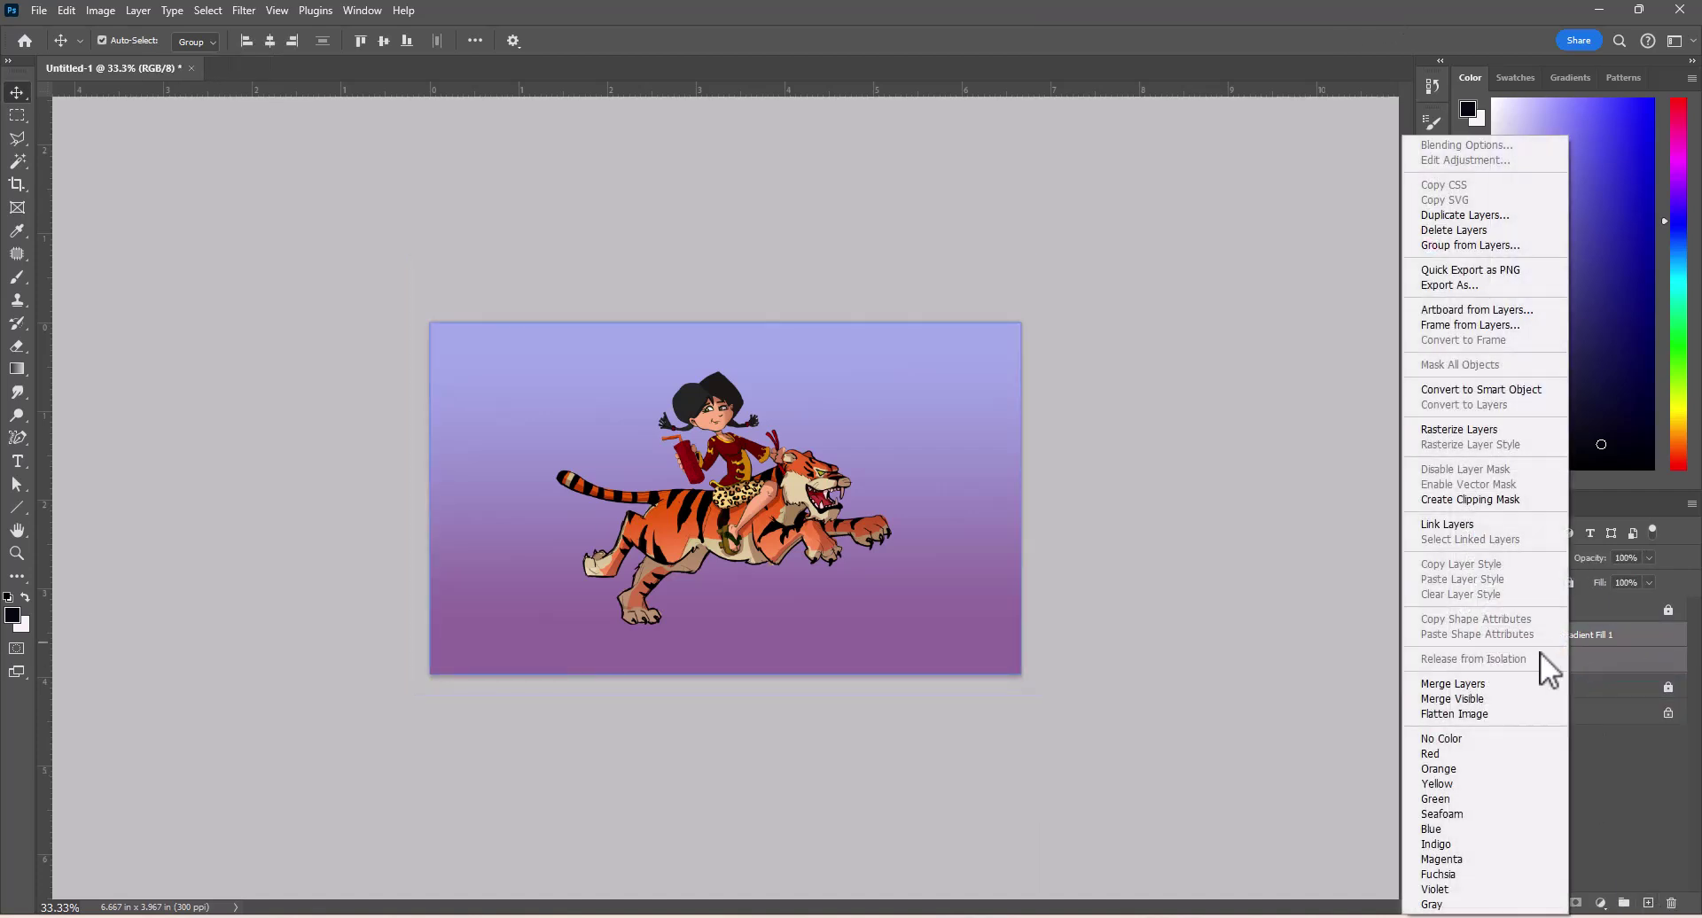
click(1478, 684)
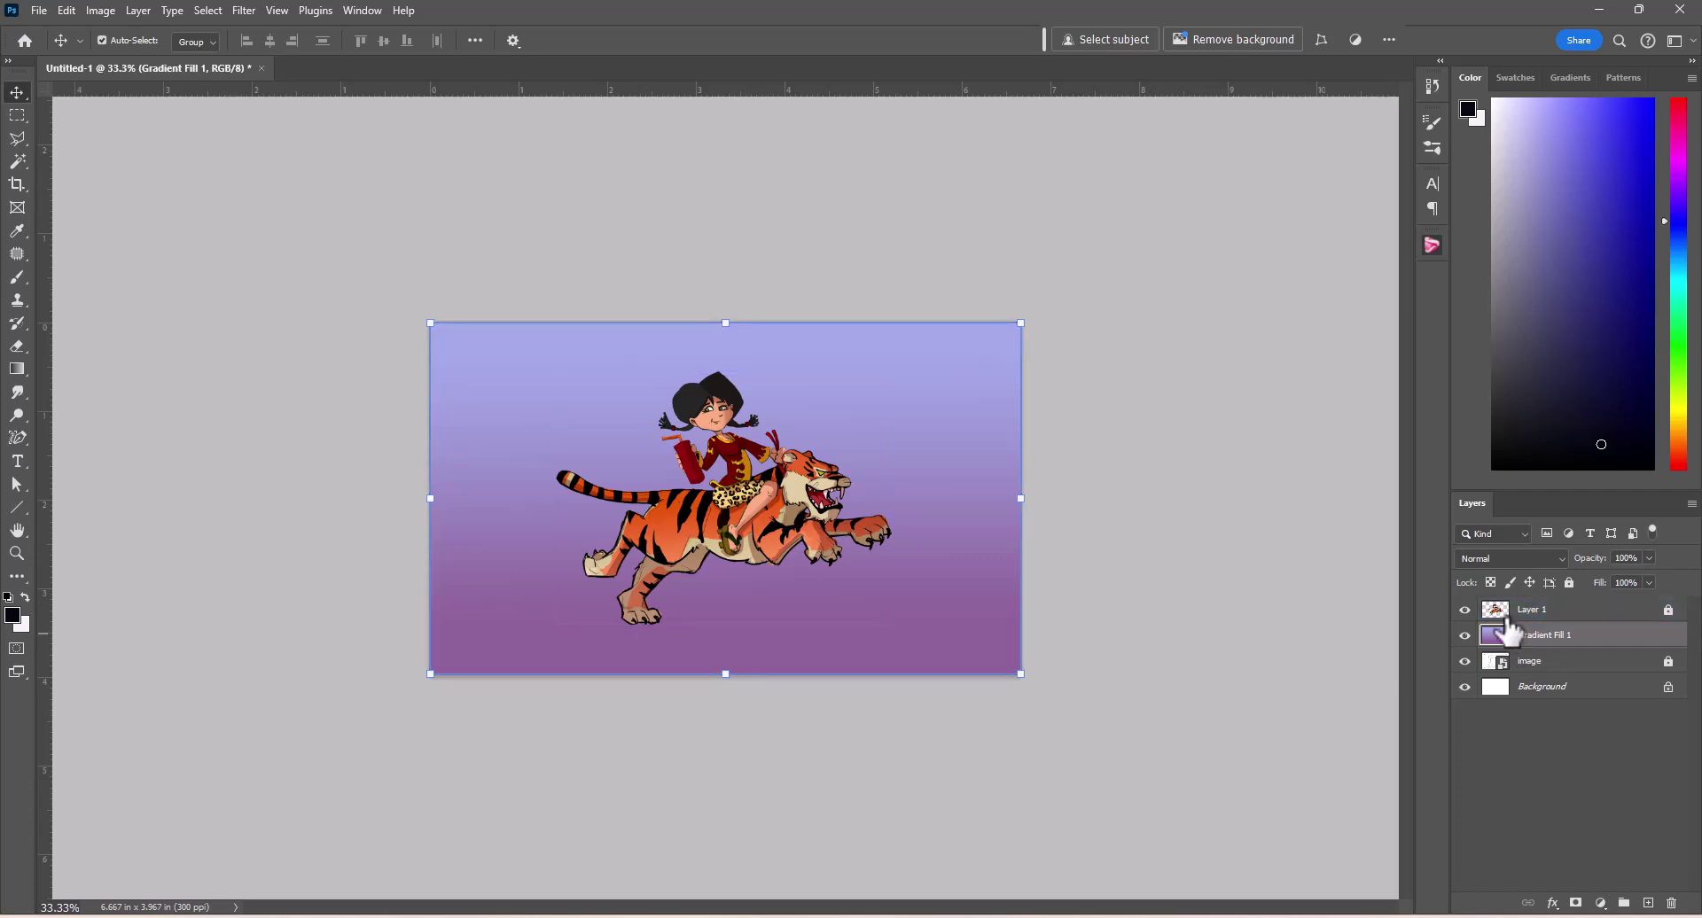
click(1476, 562)
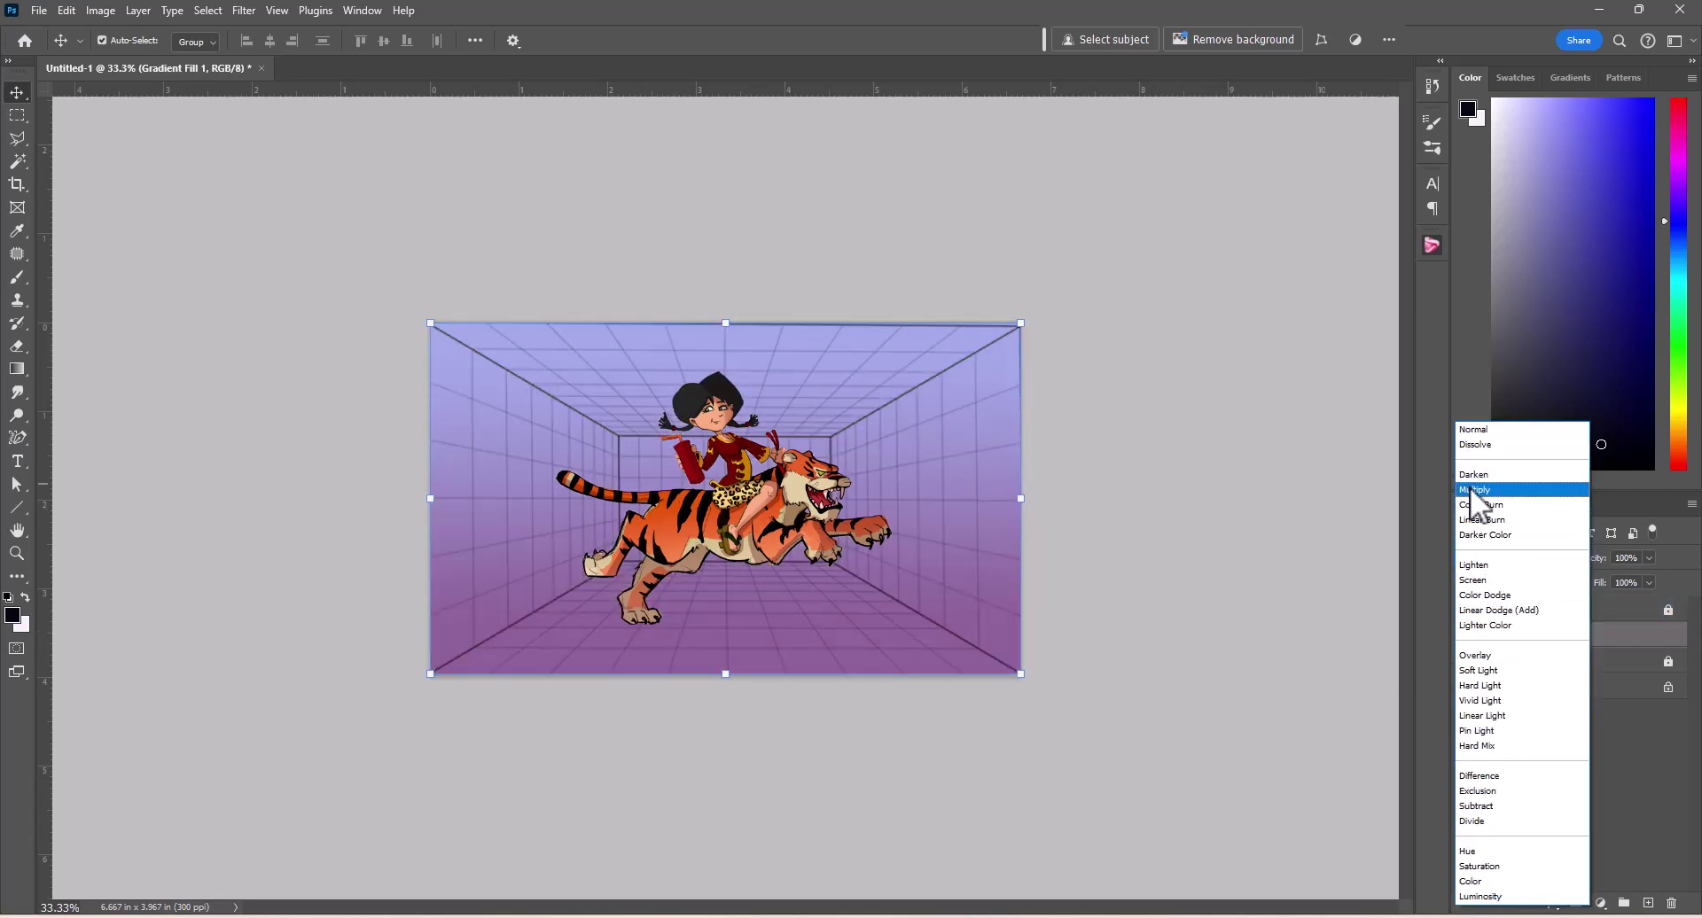
click(1473, 489)
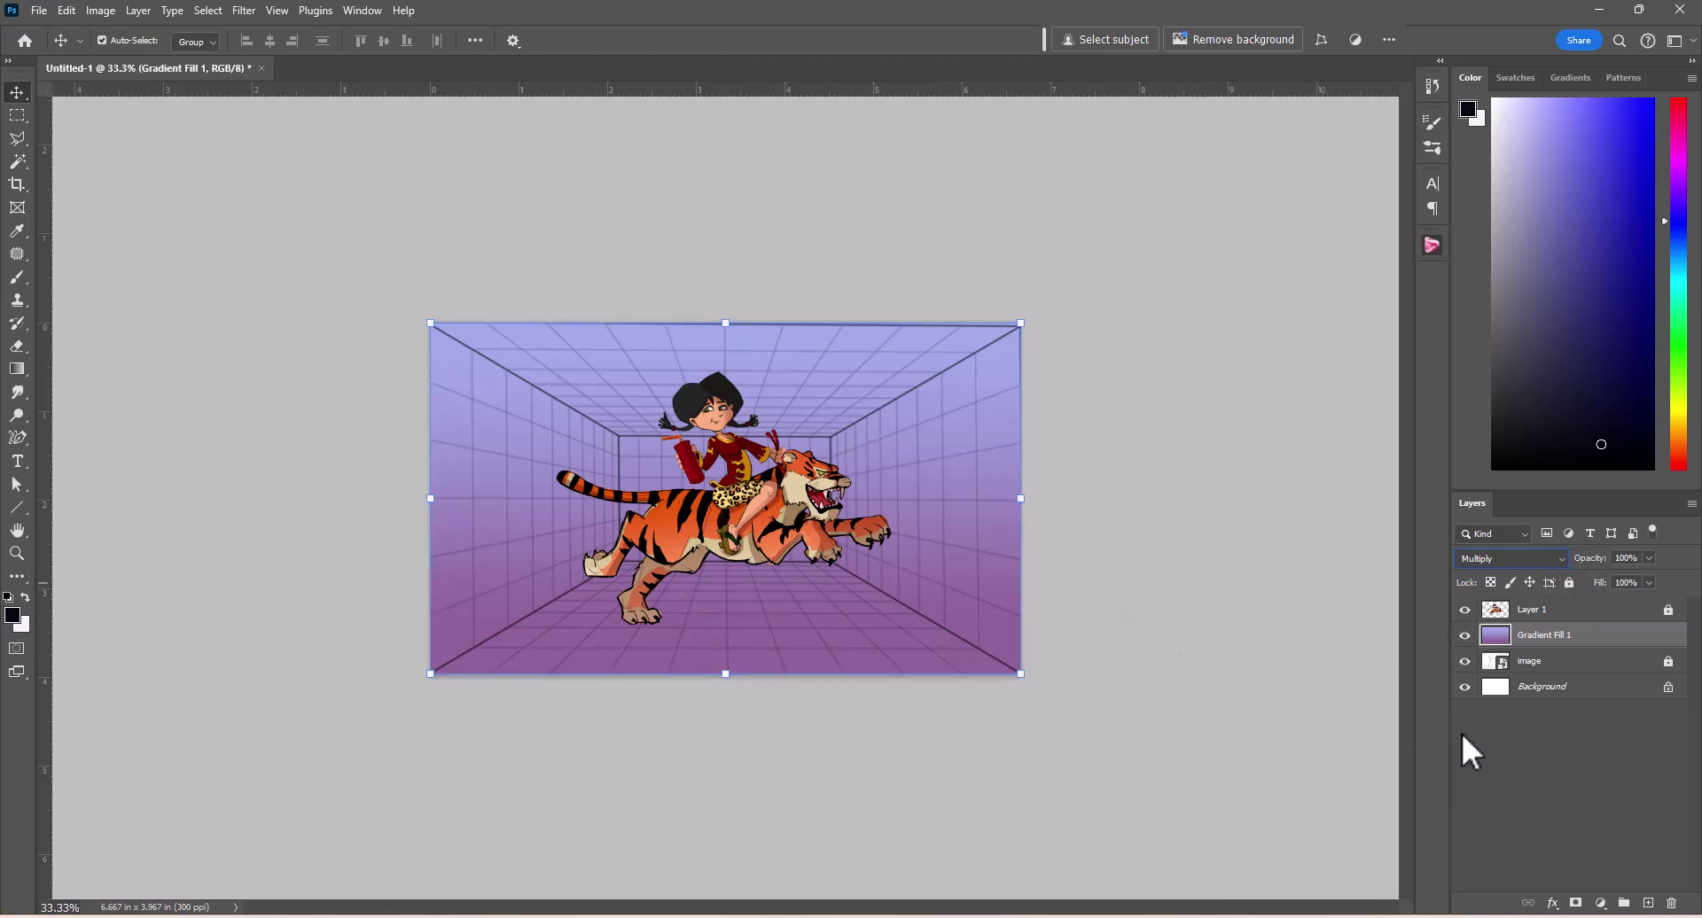
Step: Hide the tiger artwork on Layer 1
click(1467, 656)
click(1469, 614)
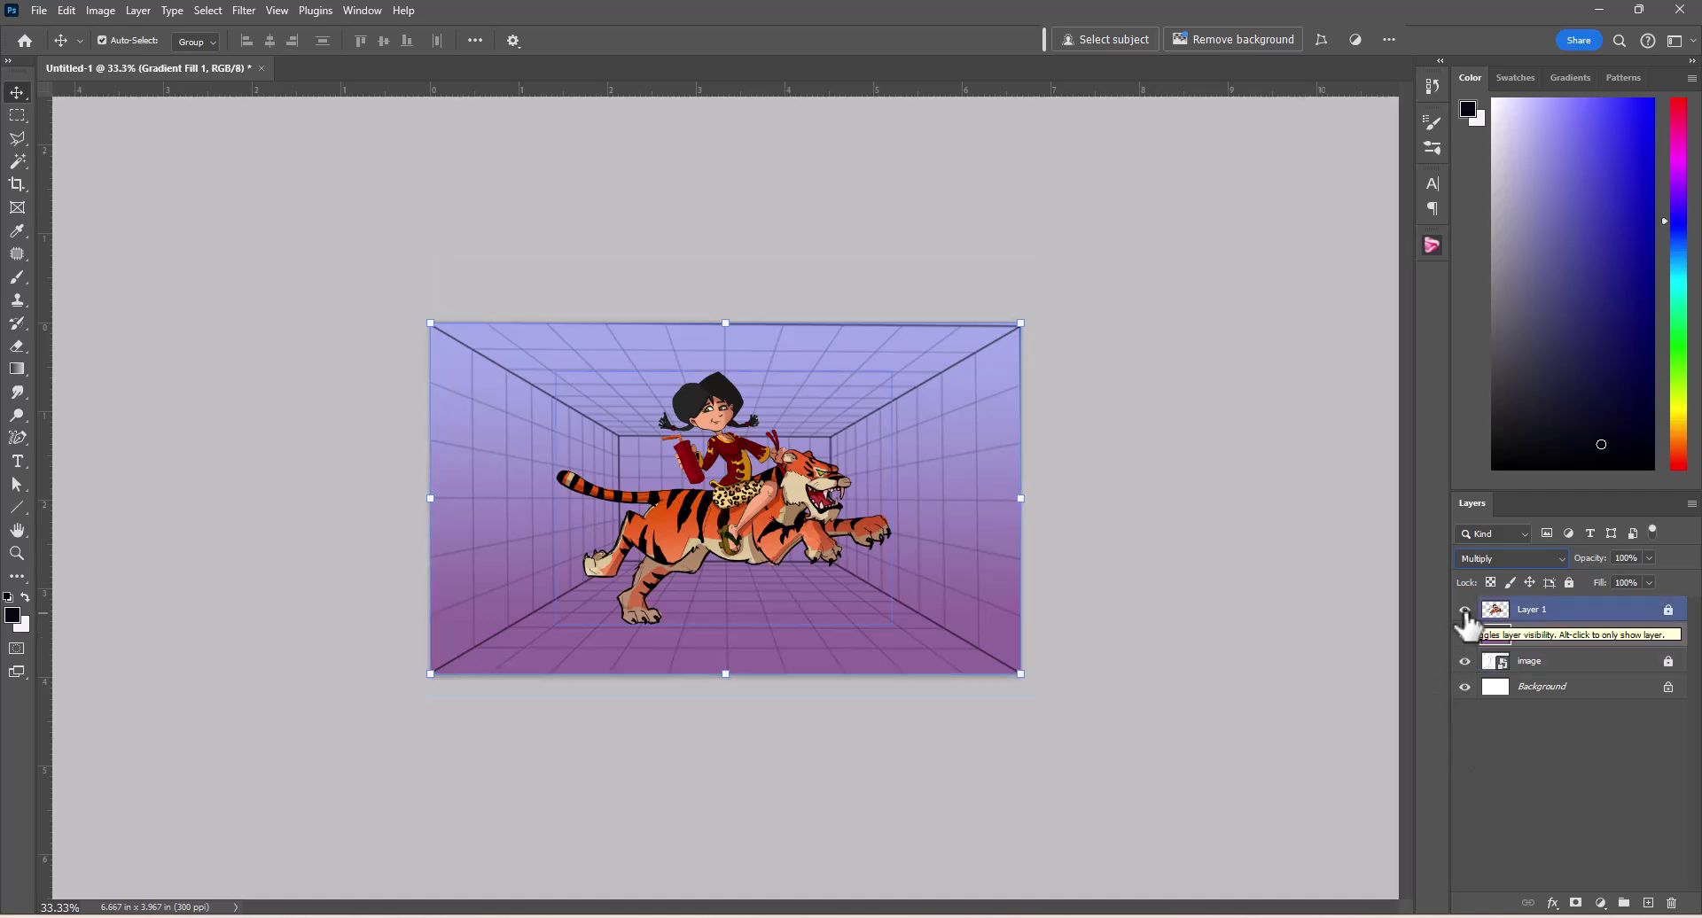
click(1466, 611)
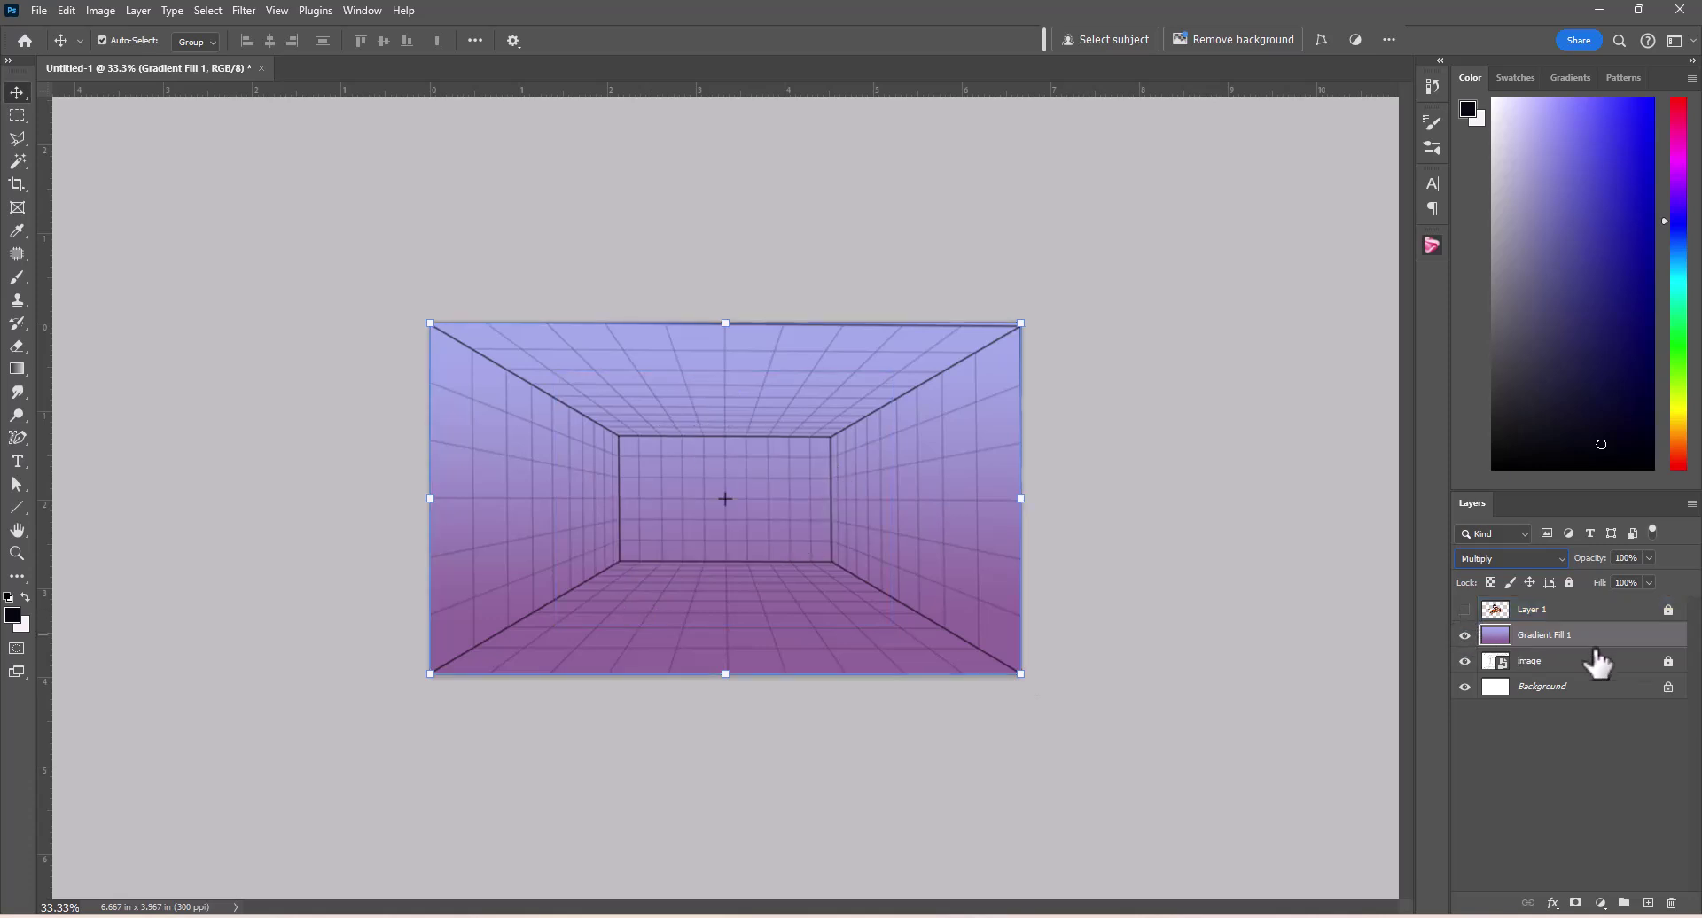
Step: Polygonal-lasso the ceiling trapezoid from the canvas top corners to the back wall's top corners
click(25, 139)
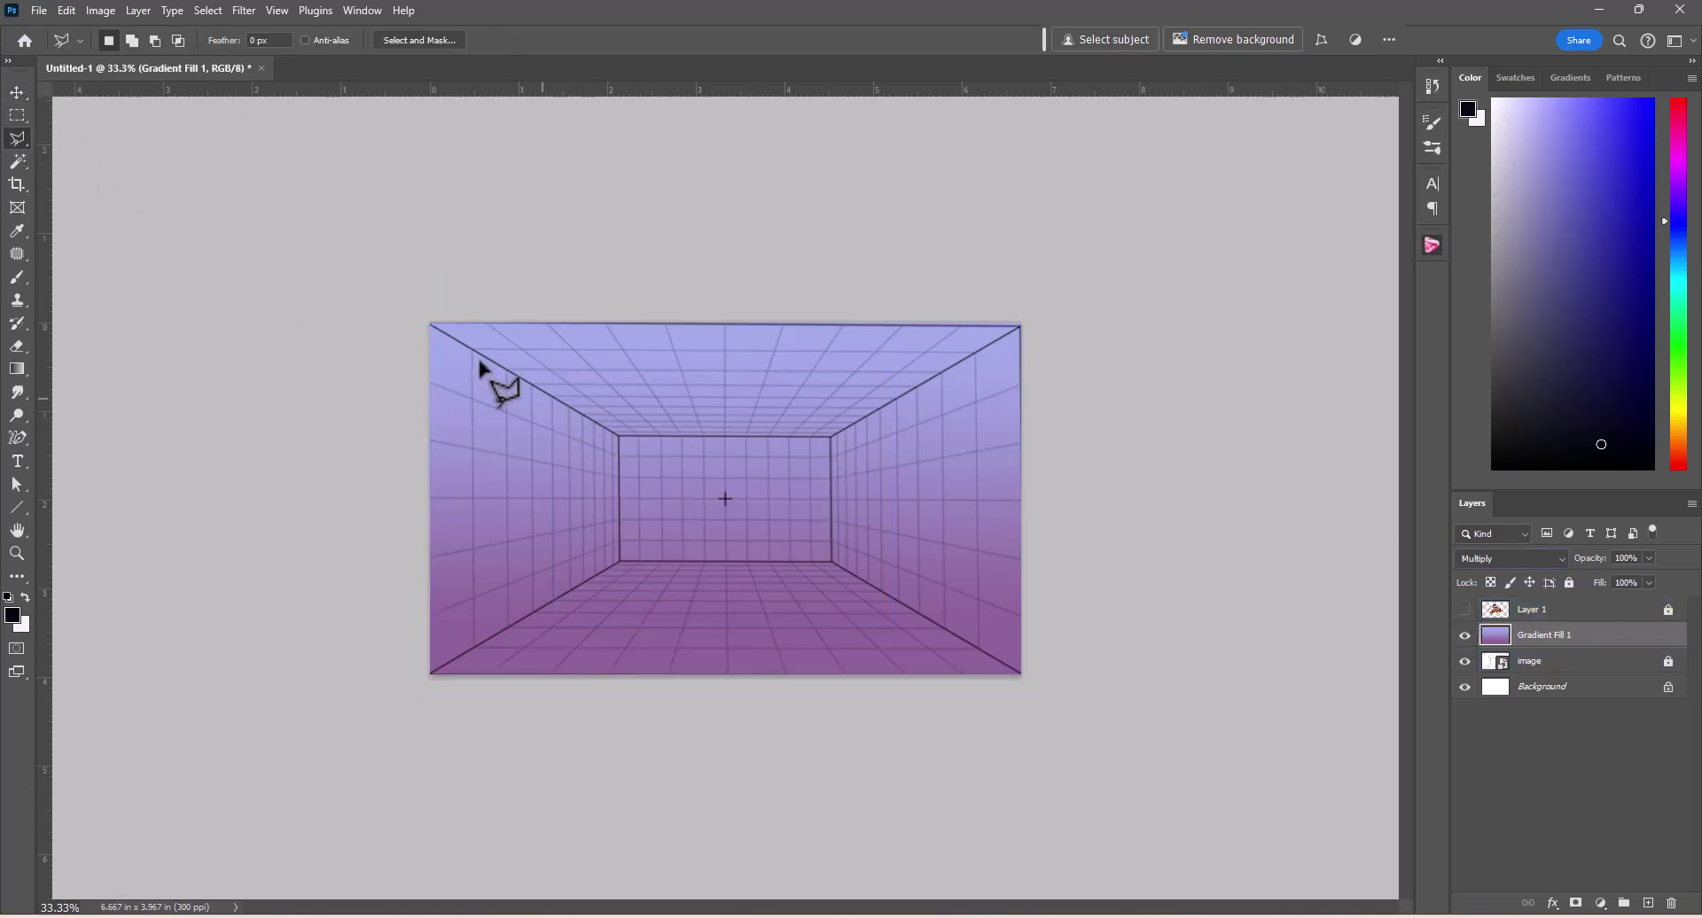
click(430, 325)
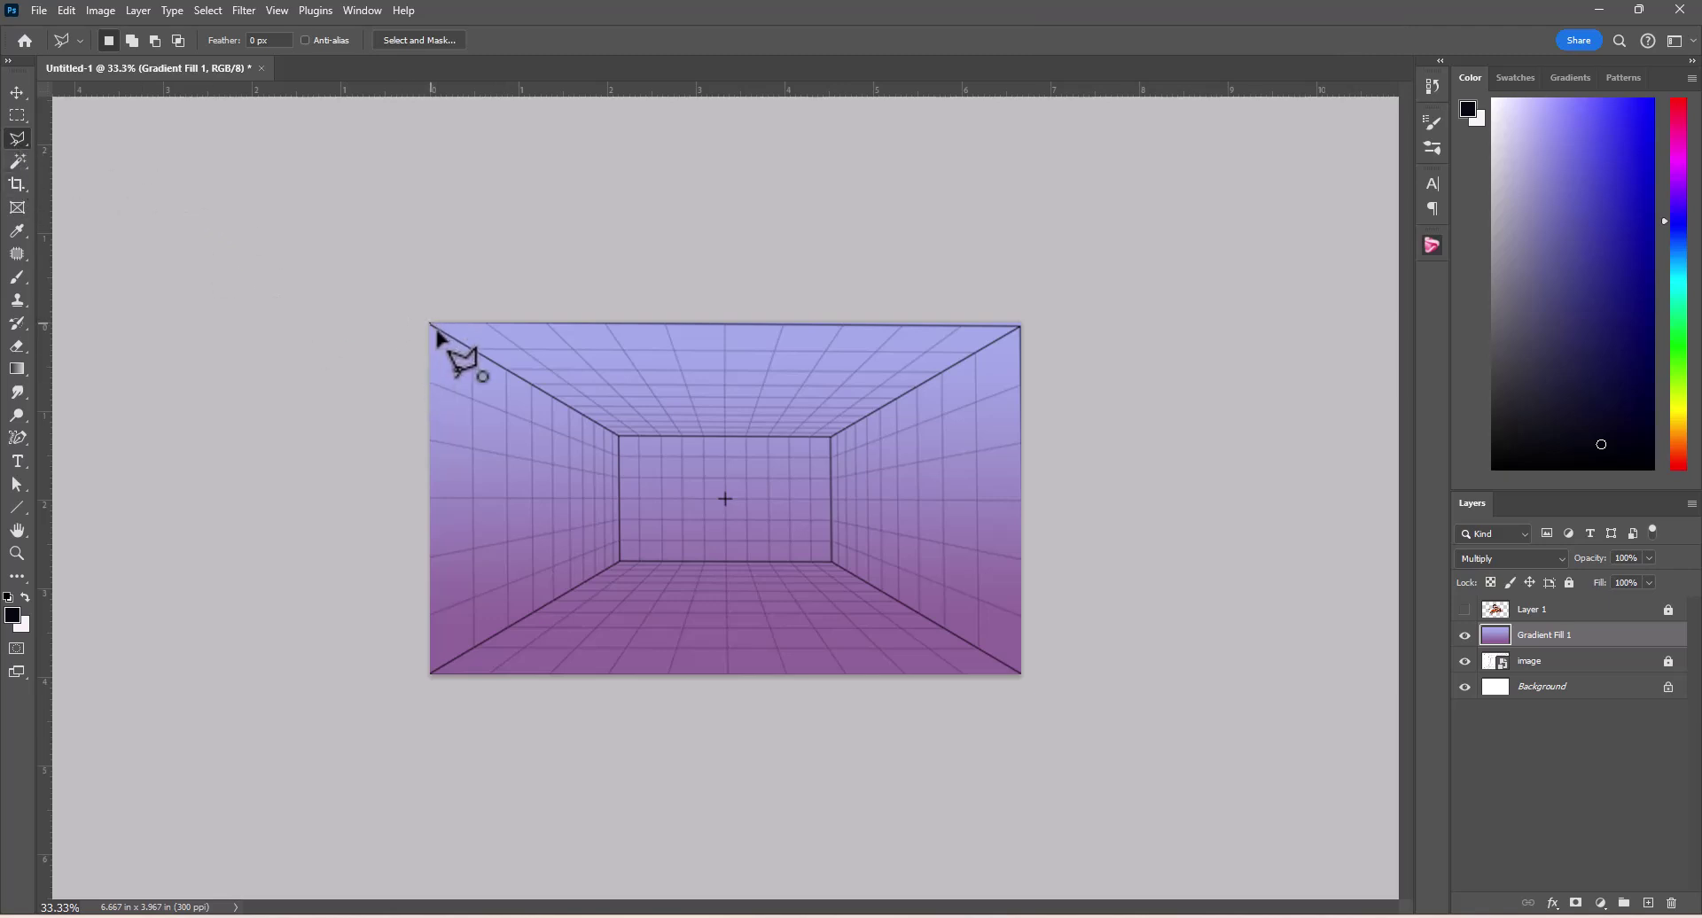
click(618, 437)
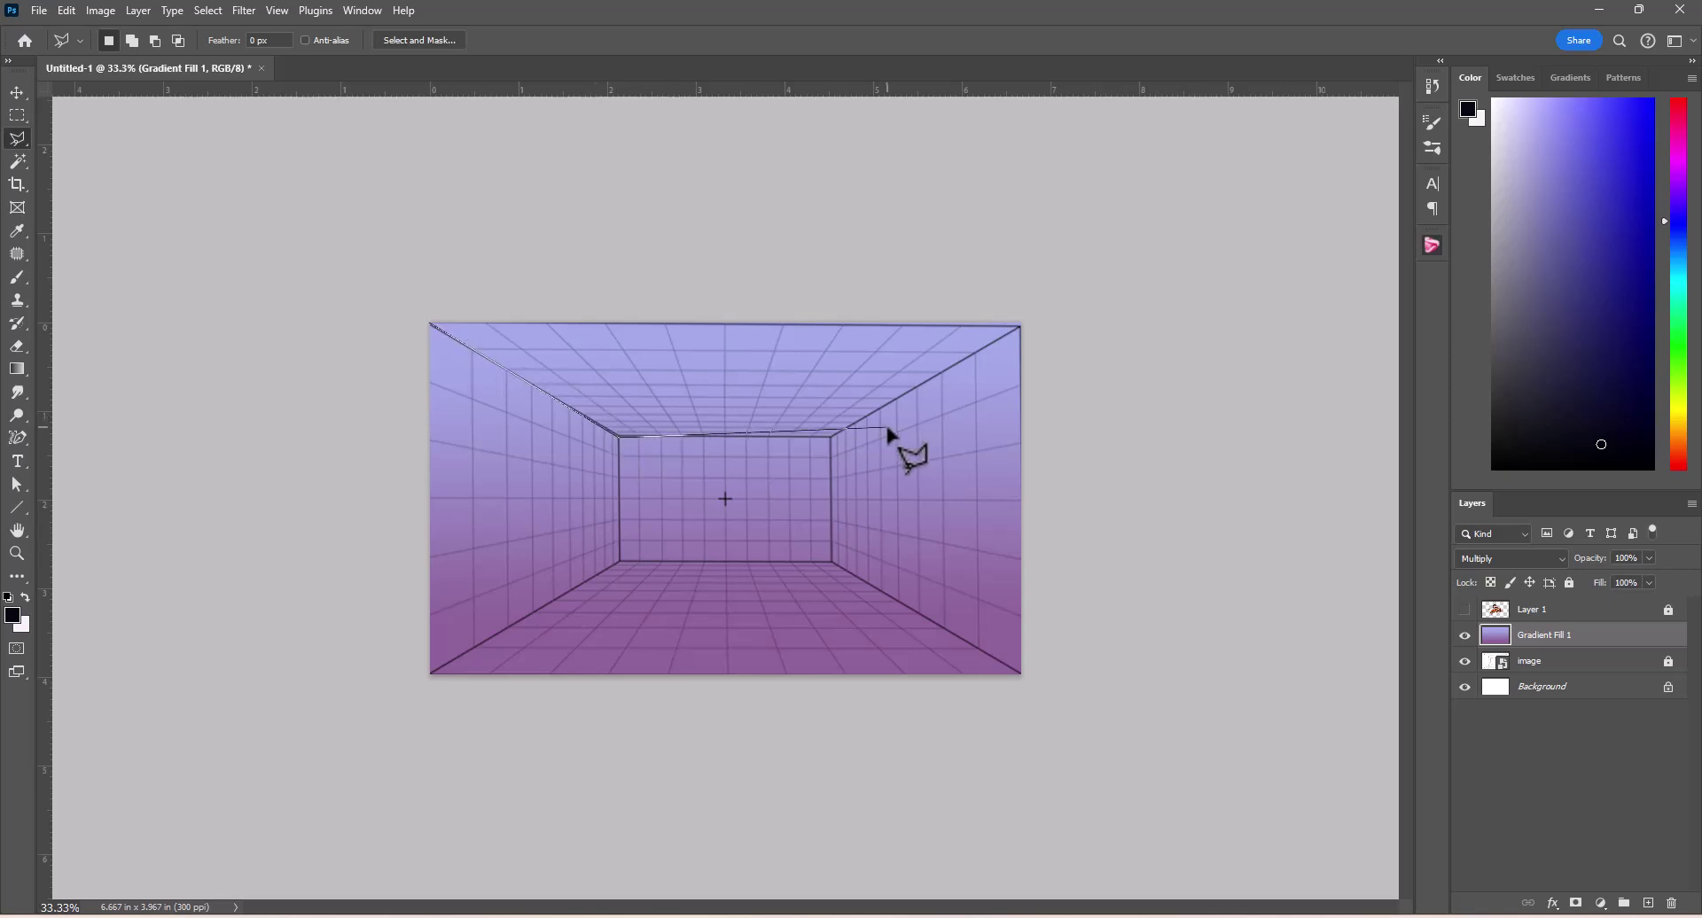
click(831, 438)
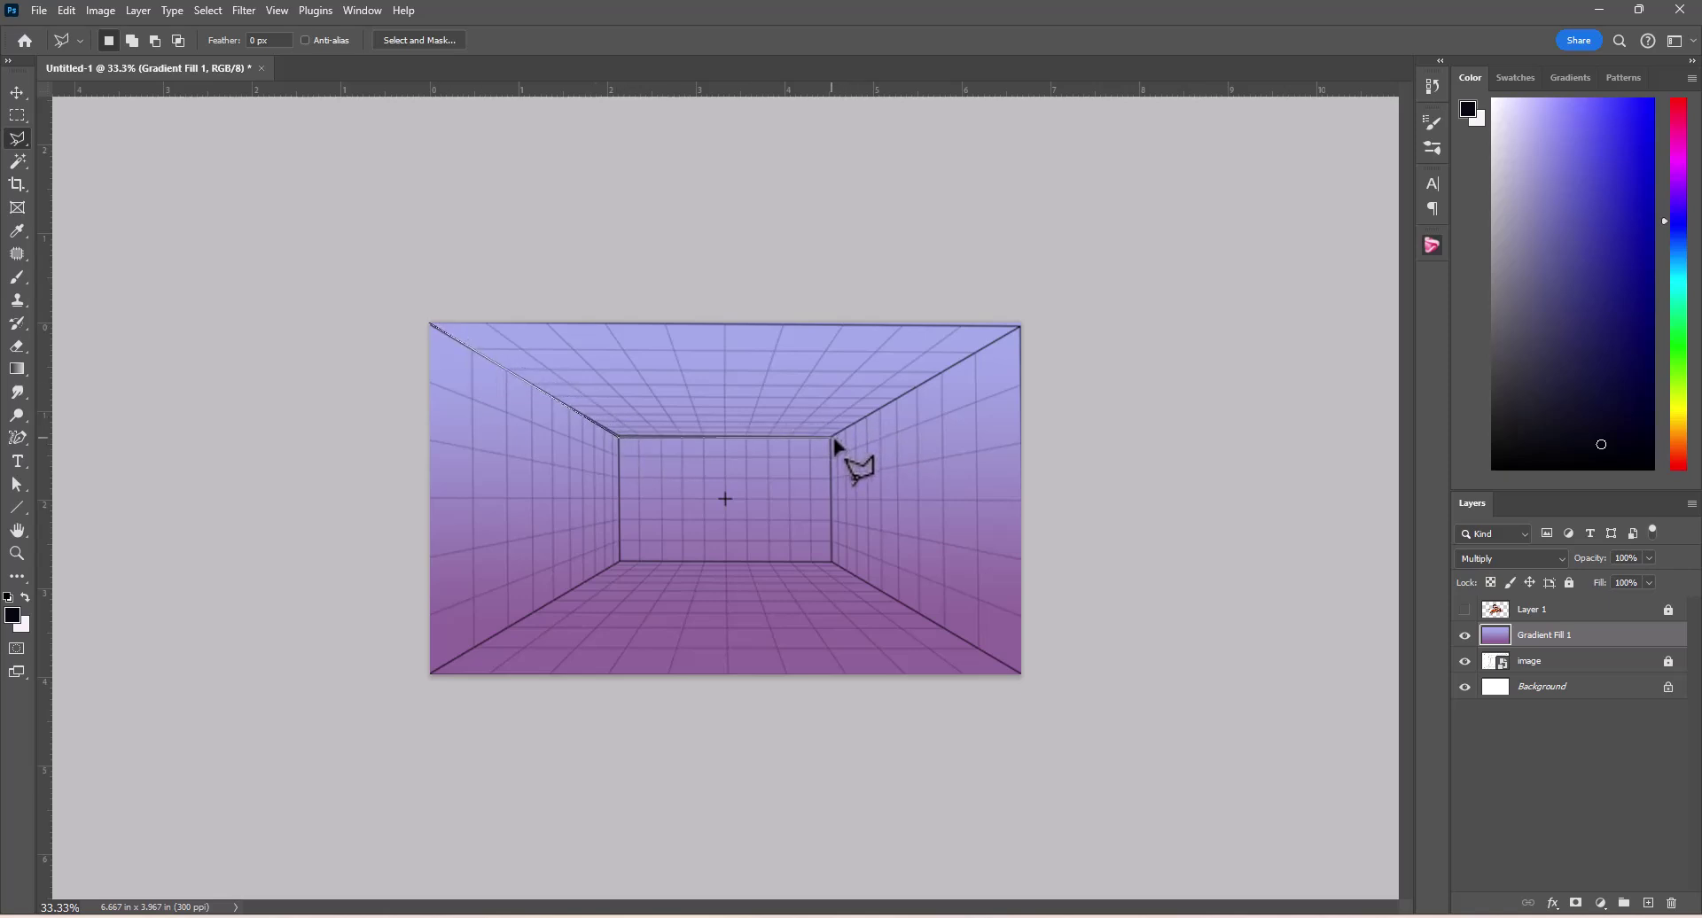
click(1020, 329)
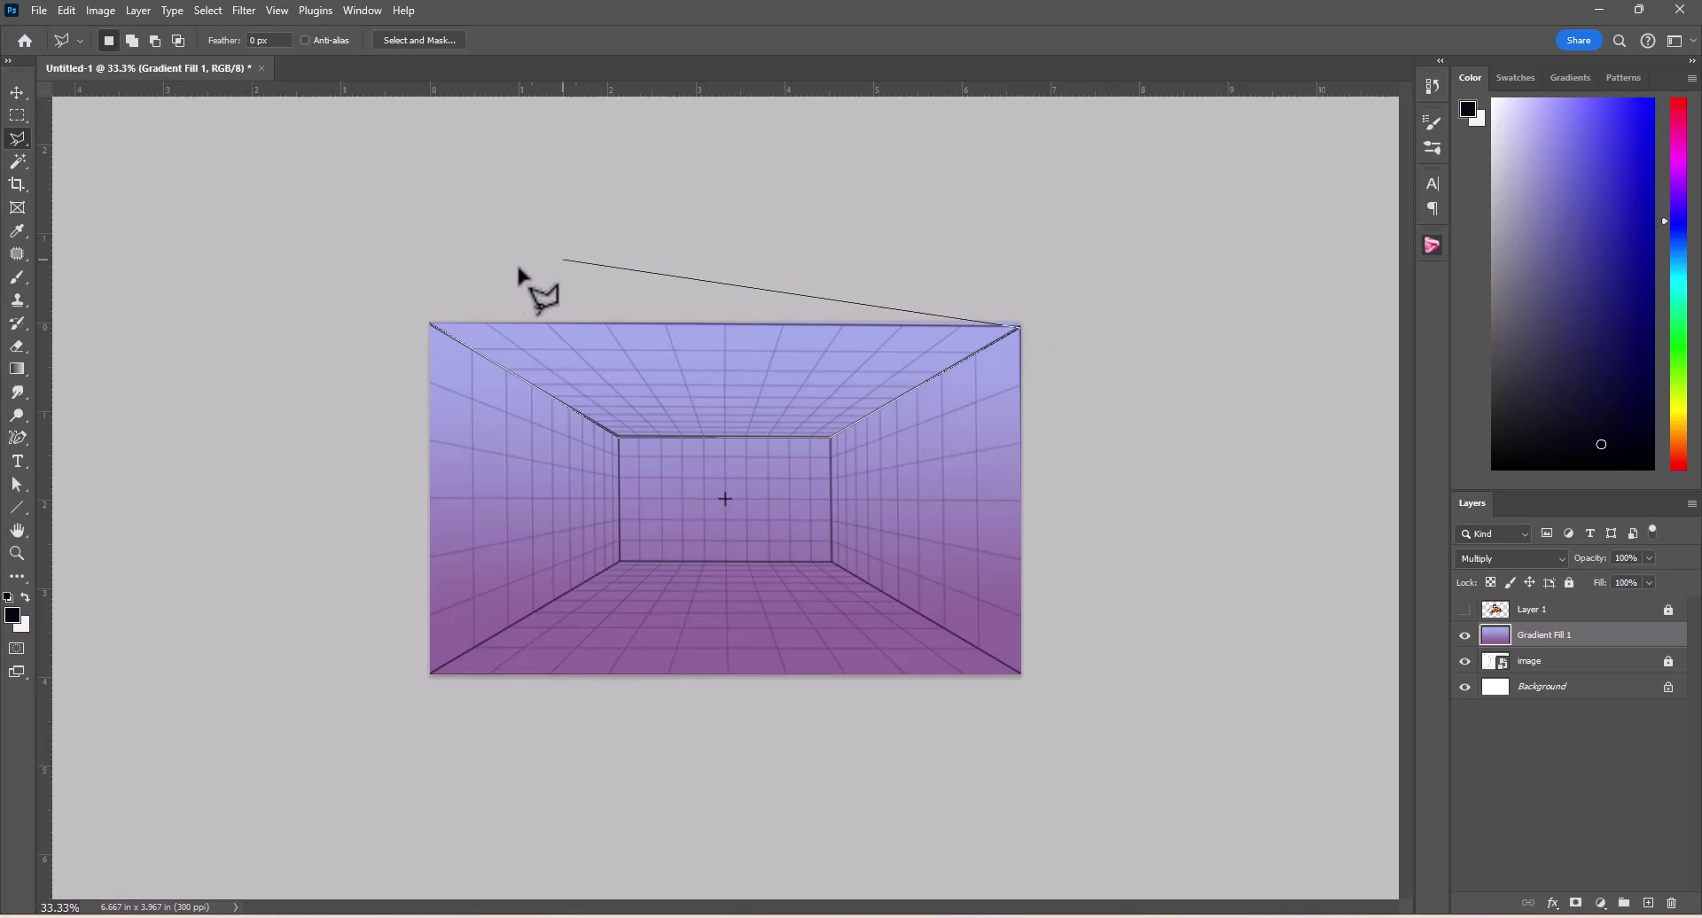
click(433, 325)
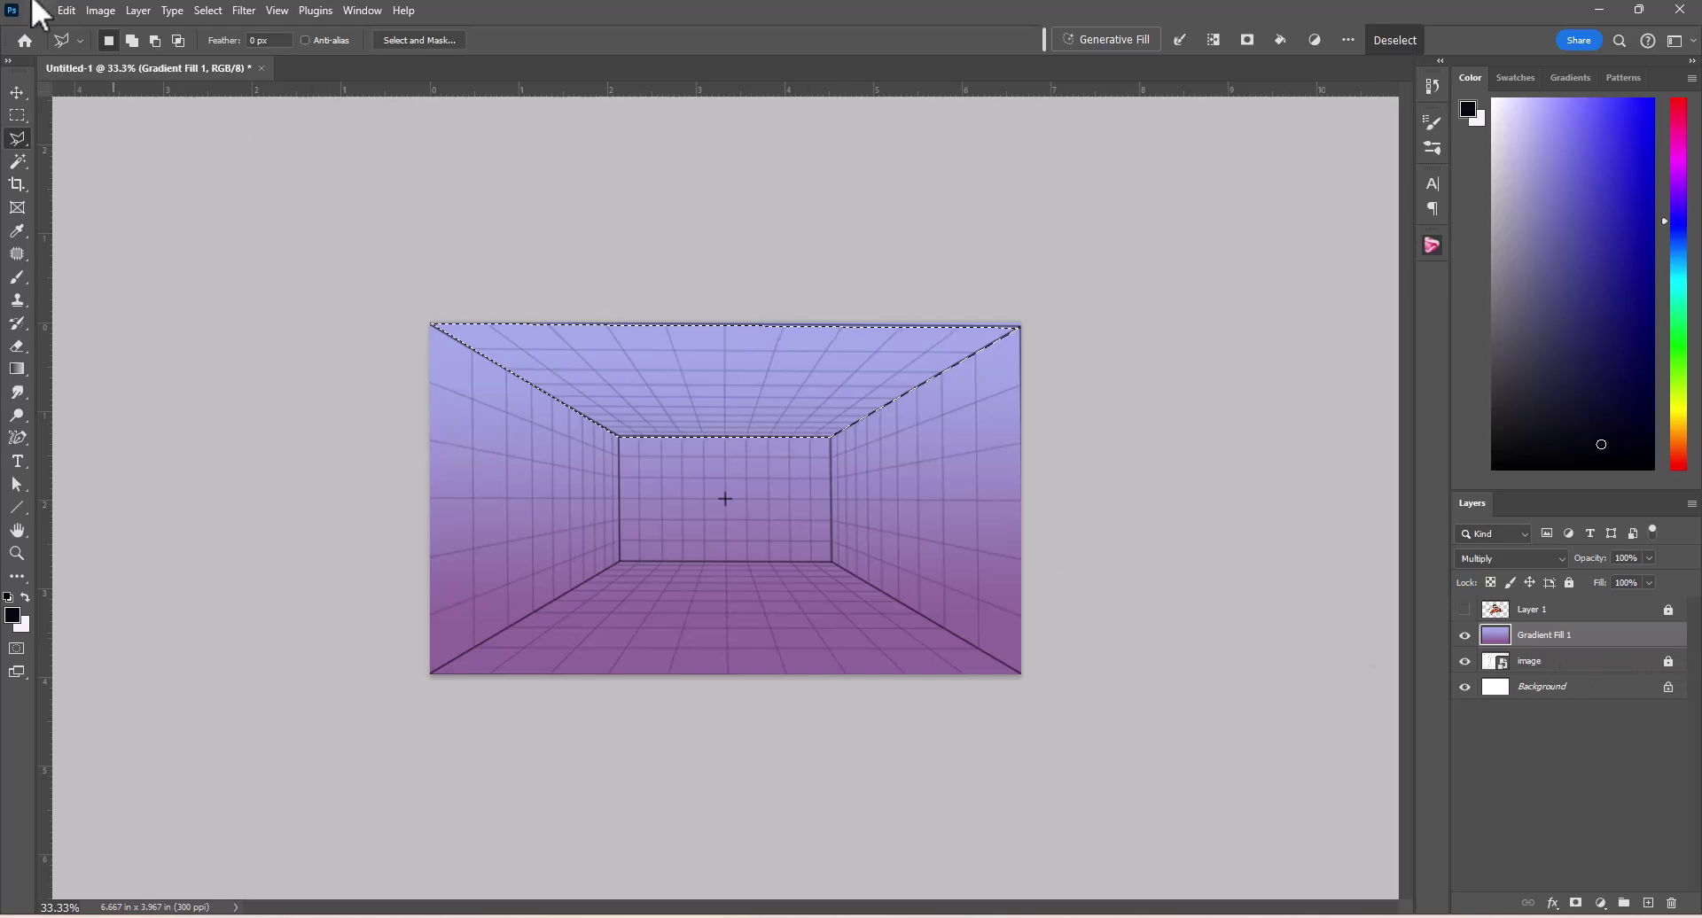
Step: Raise the ceiling's Lightness to +20 with Hue/Saturation and deselect
click(101, 11)
mouse_move(114, 60)
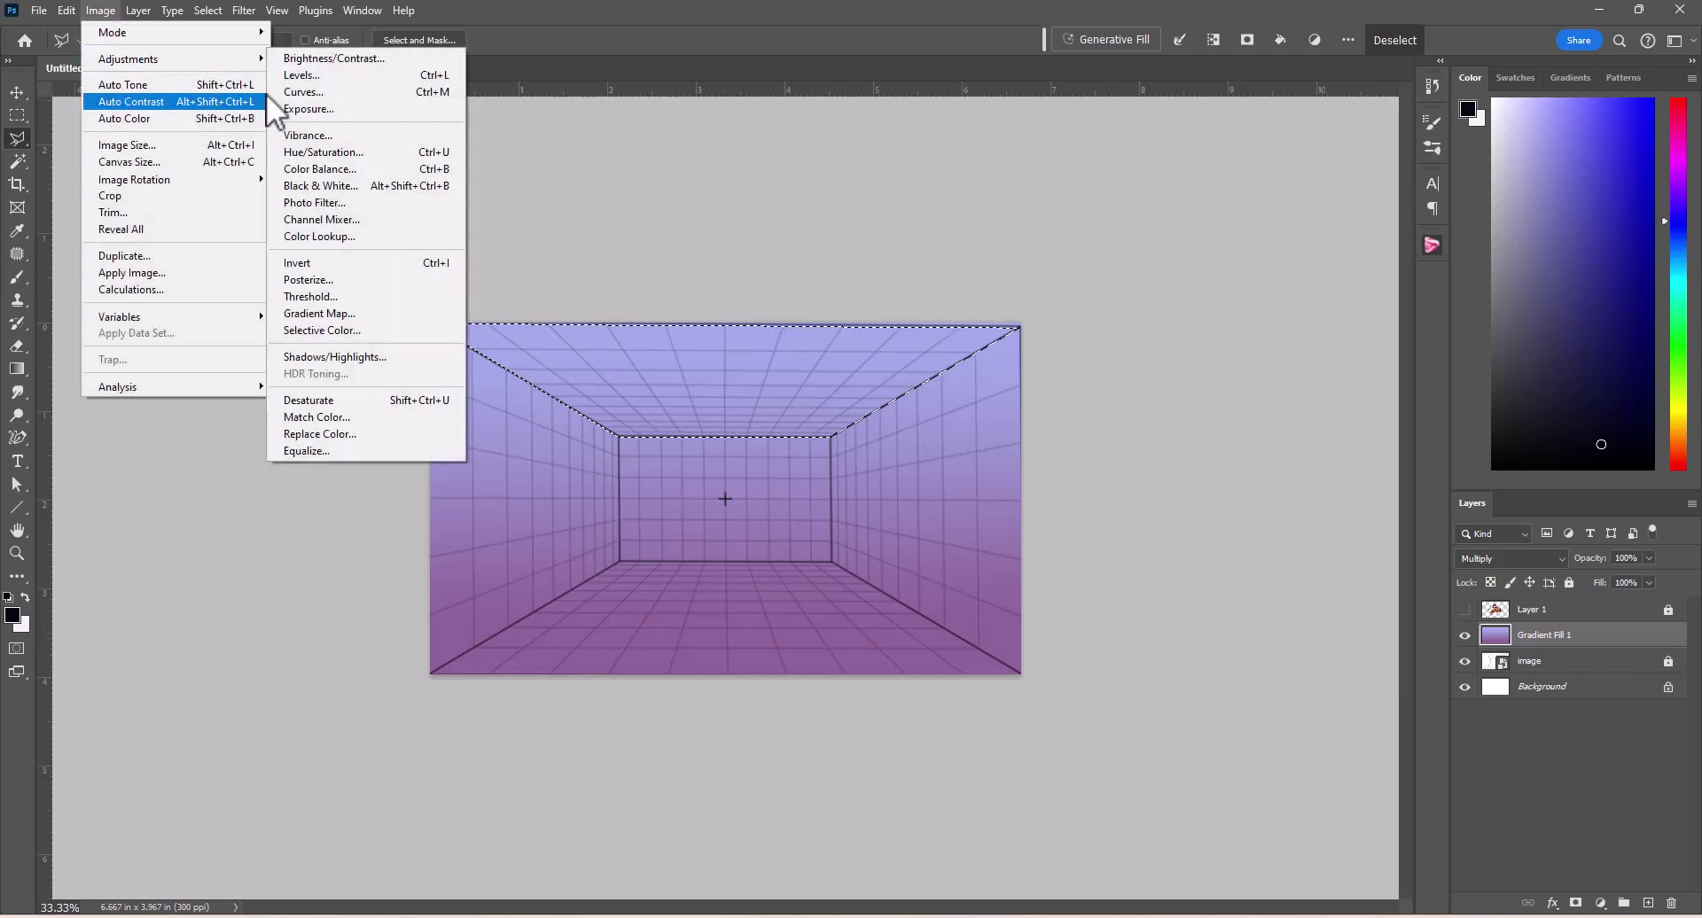
click(315, 152)
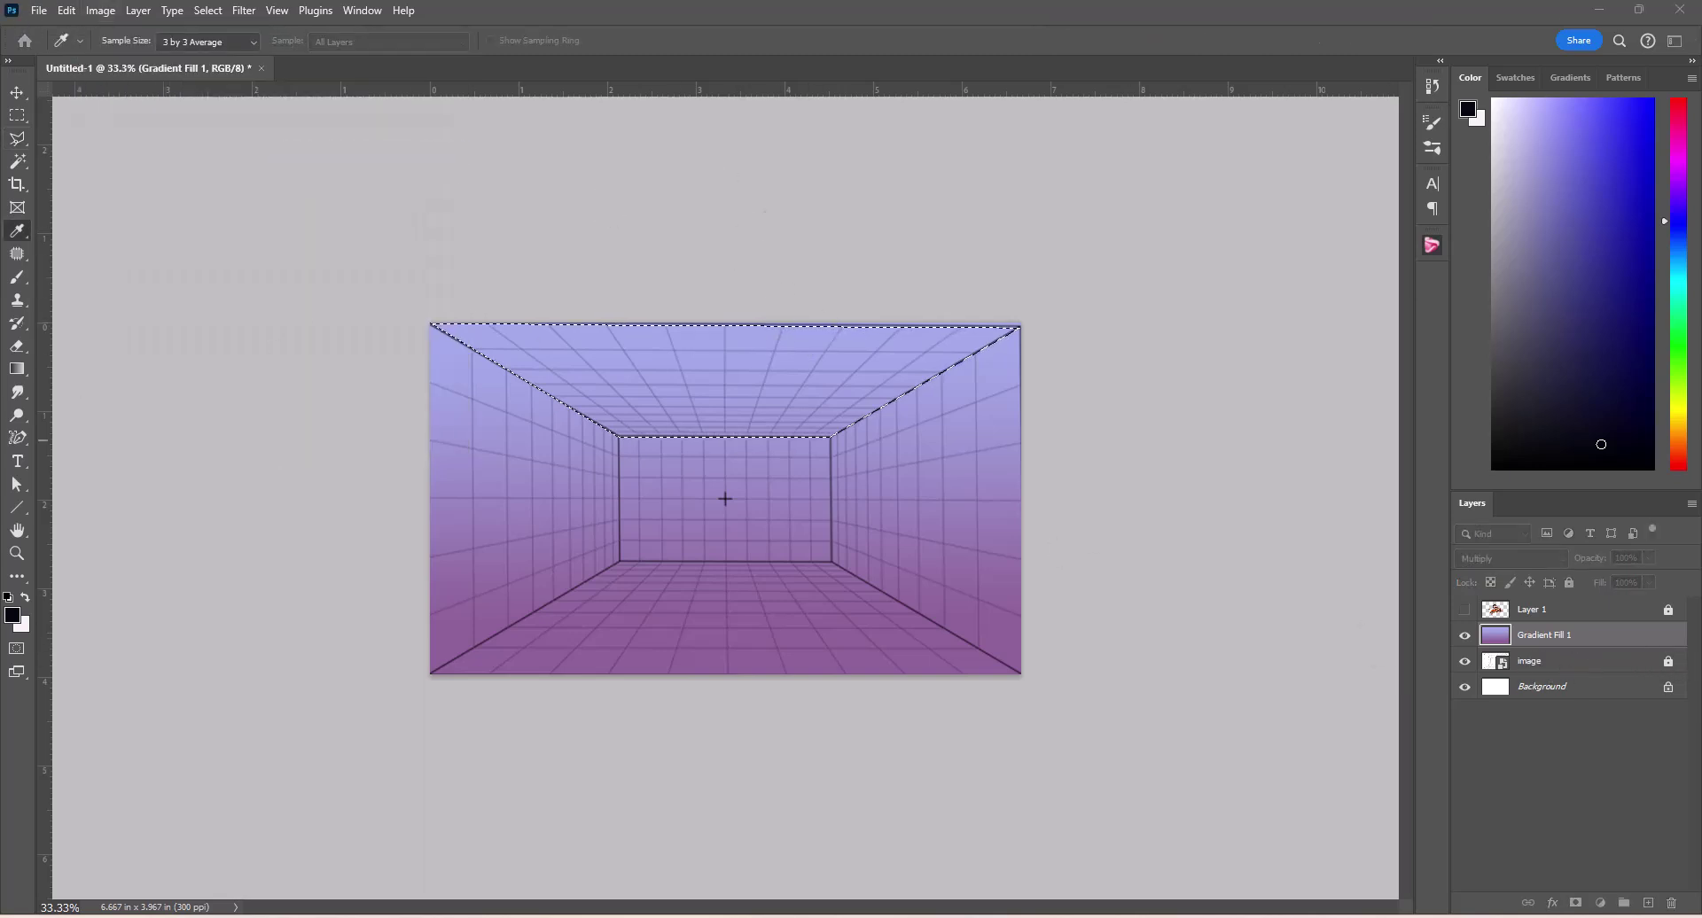
key(ctrl+u)
drag(922, 276, 1256, 184)
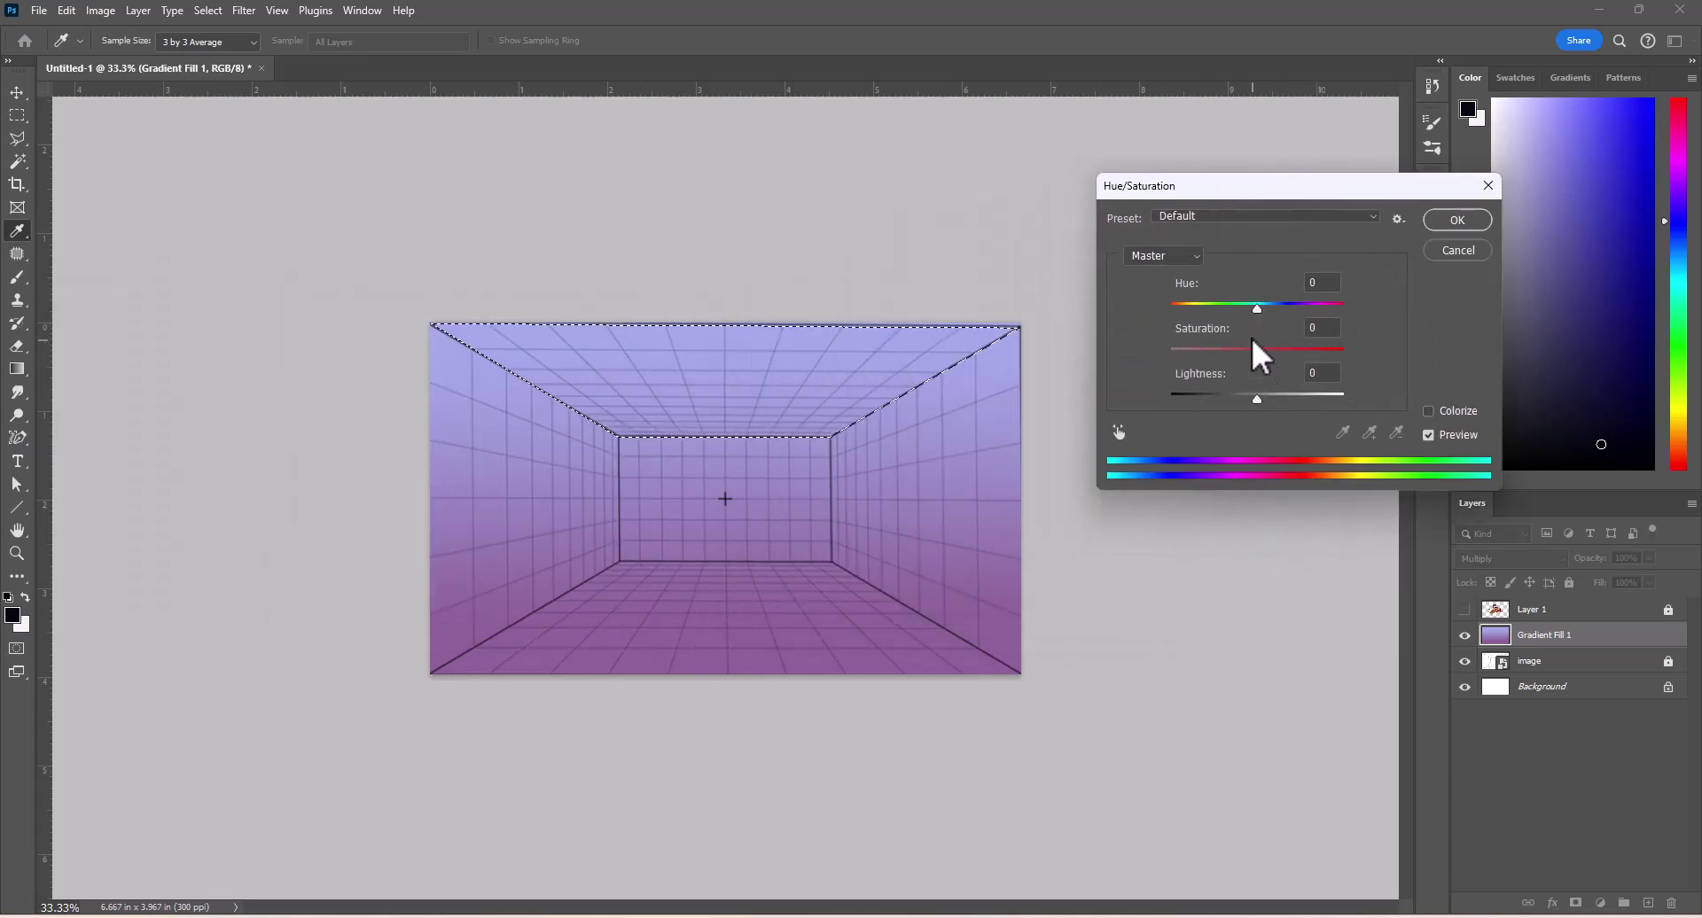
drag(1258, 397, 1283, 400)
click(1453, 221)
key(ctrl+d)
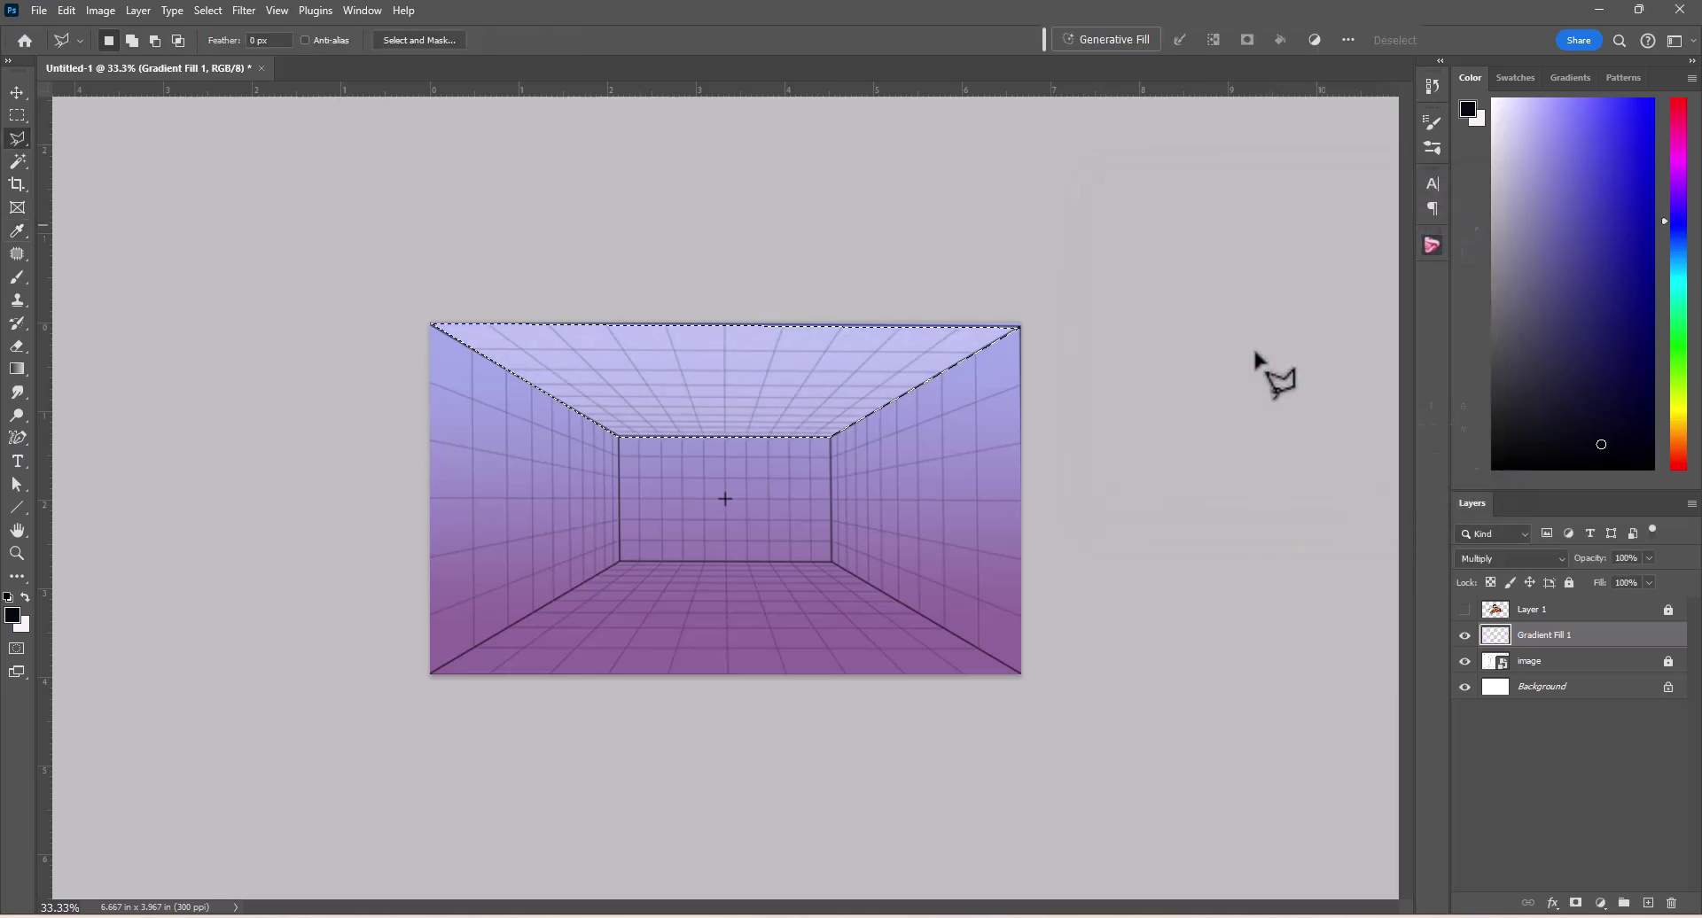
click(1131, 530)
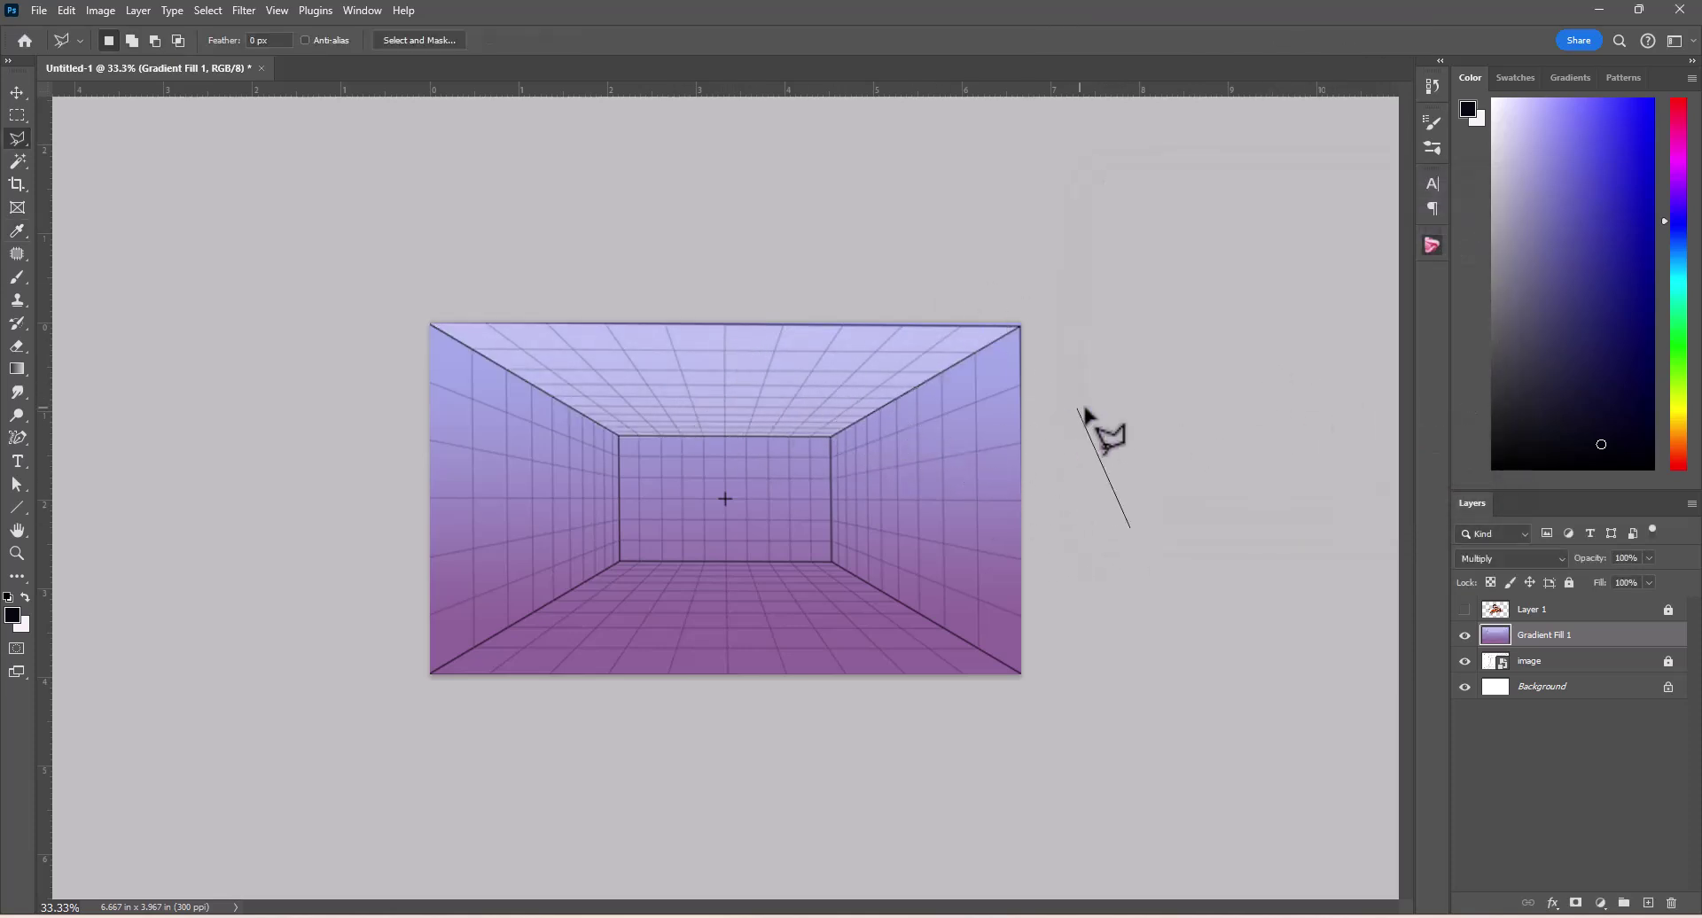
Step: Clear the stray off-canvas selection and lasso the floor from the back wall down past the image bottom
click(1168, 609)
click(1177, 553)
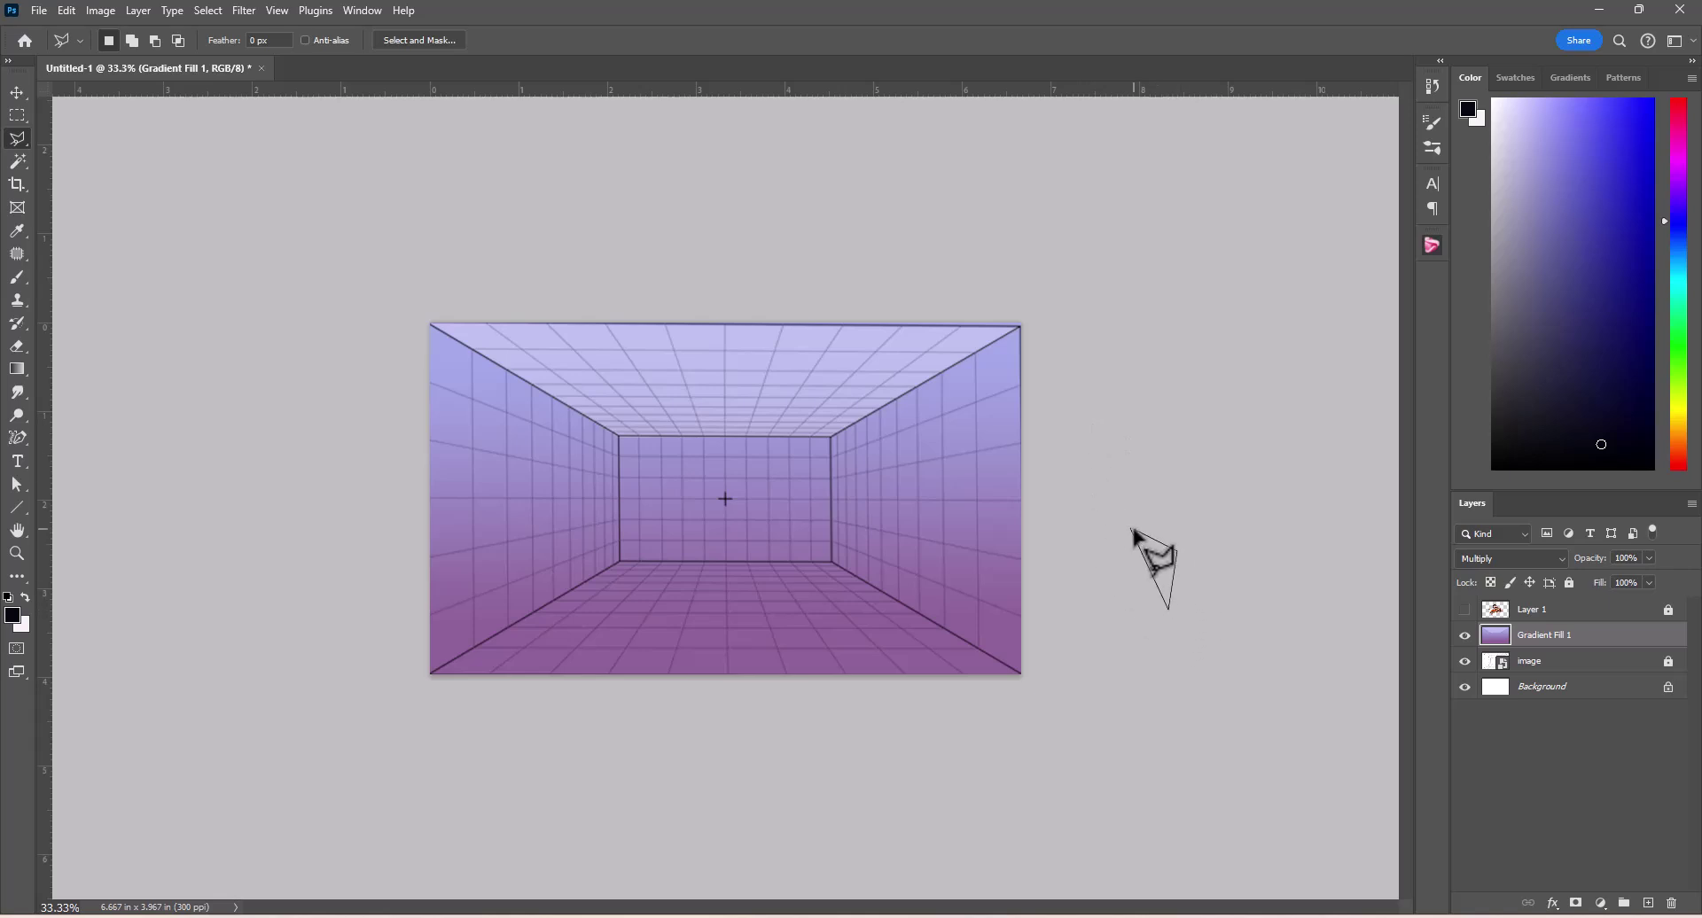
click(1132, 531)
click(809, 348)
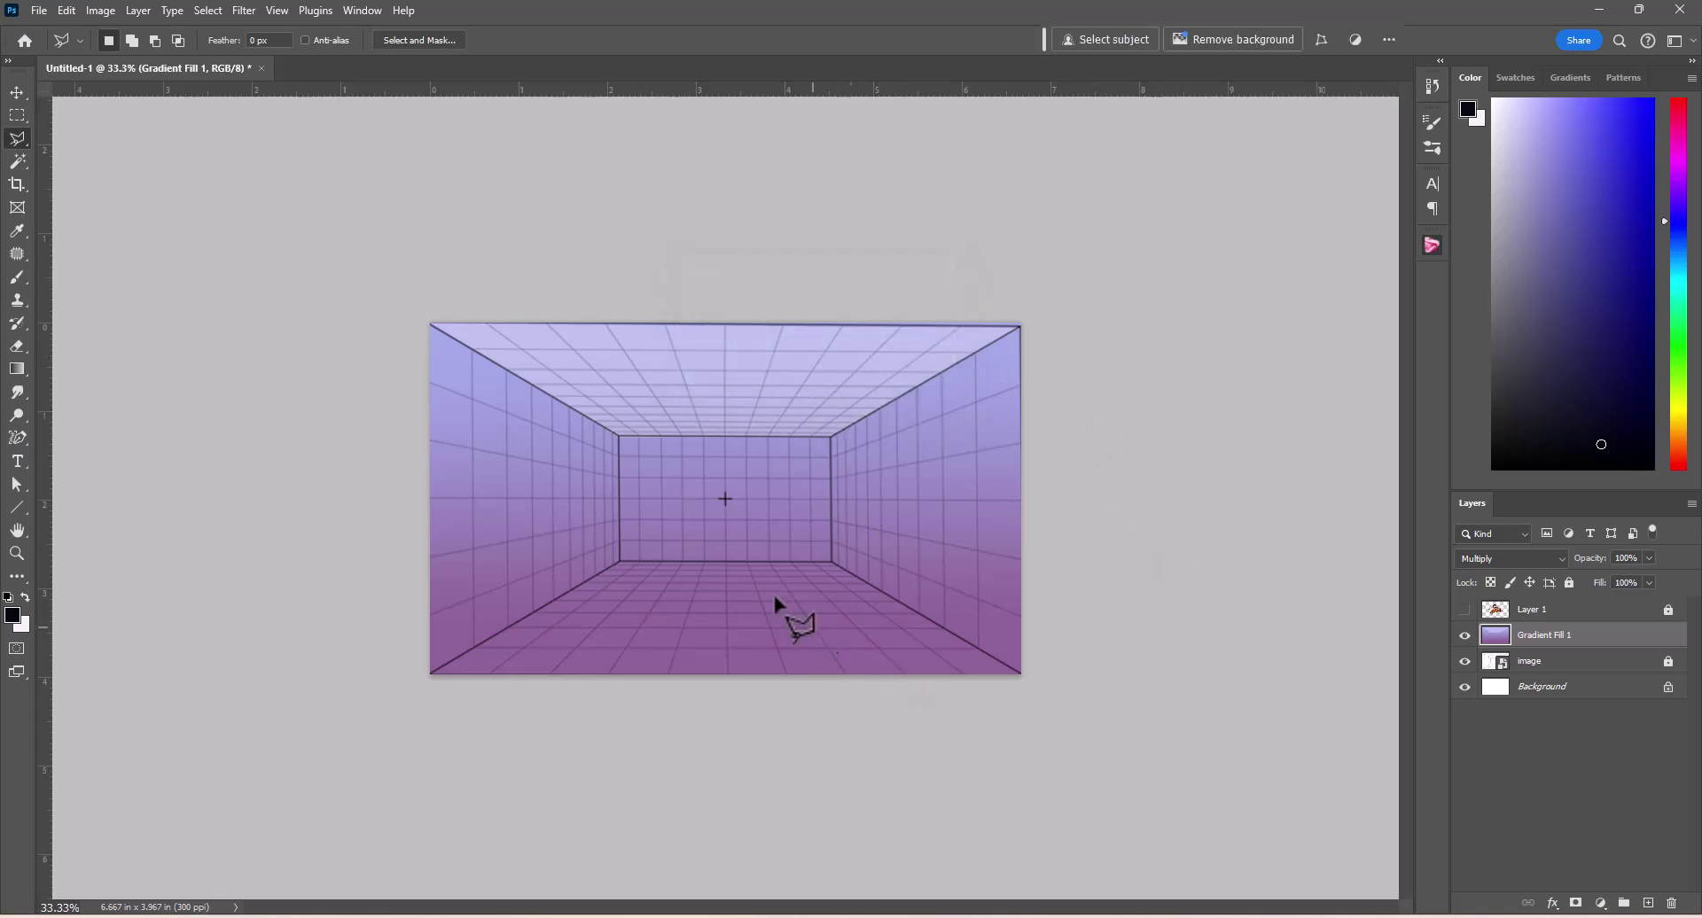
click(434, 675)
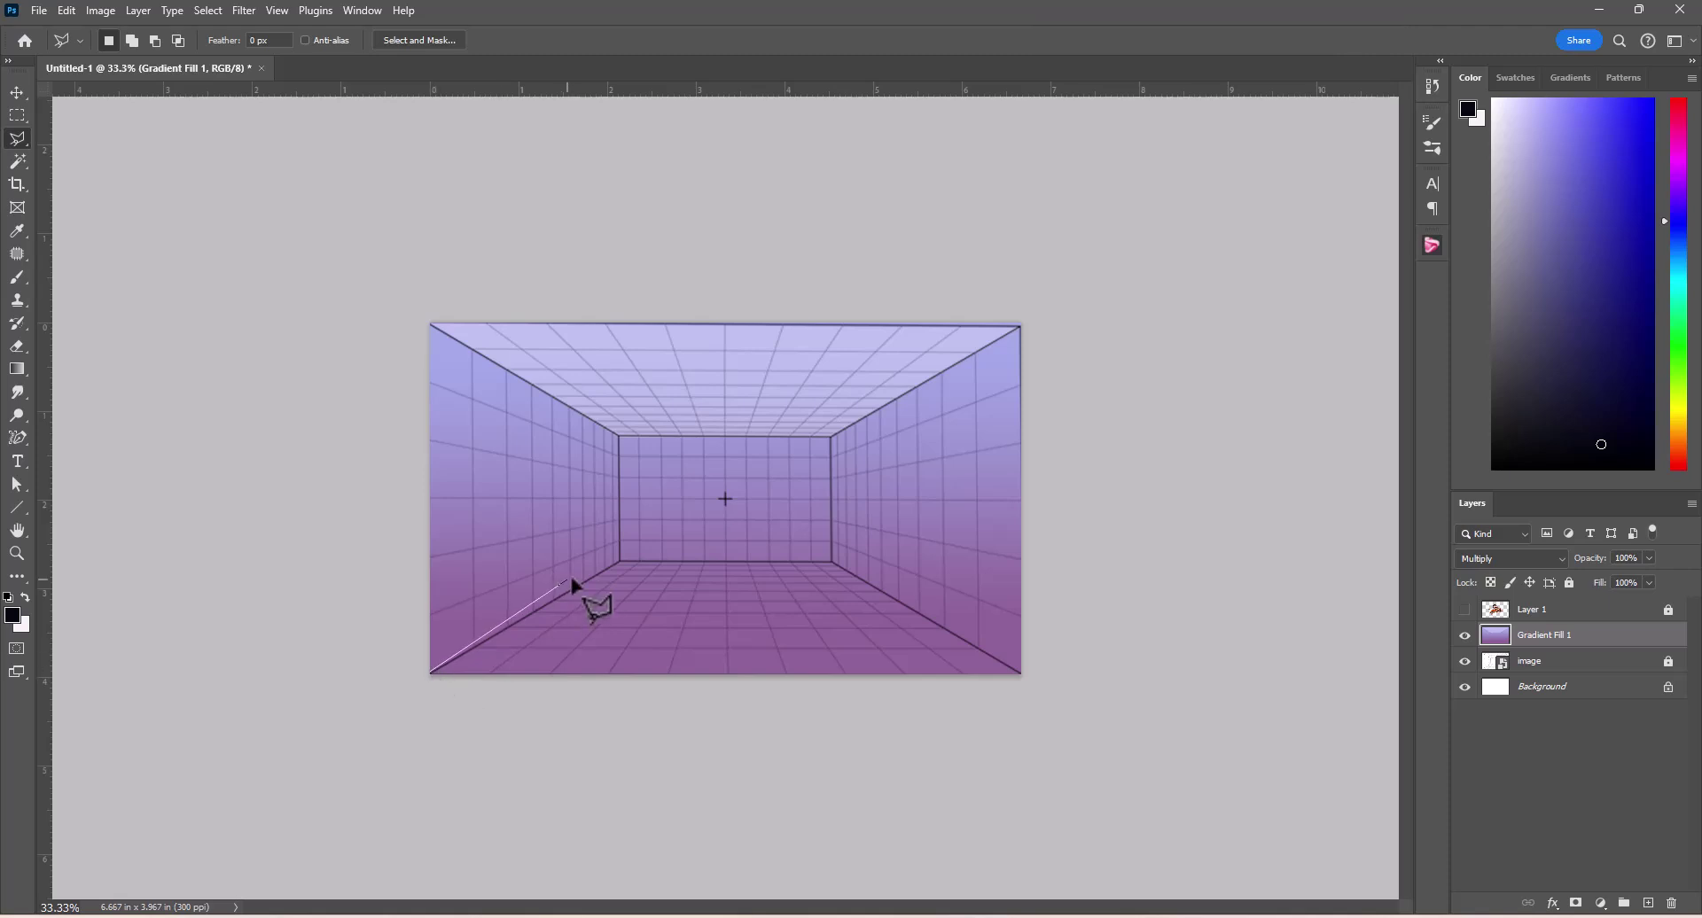
click(621, 561)
click(833, 562)
click(1022, 675)
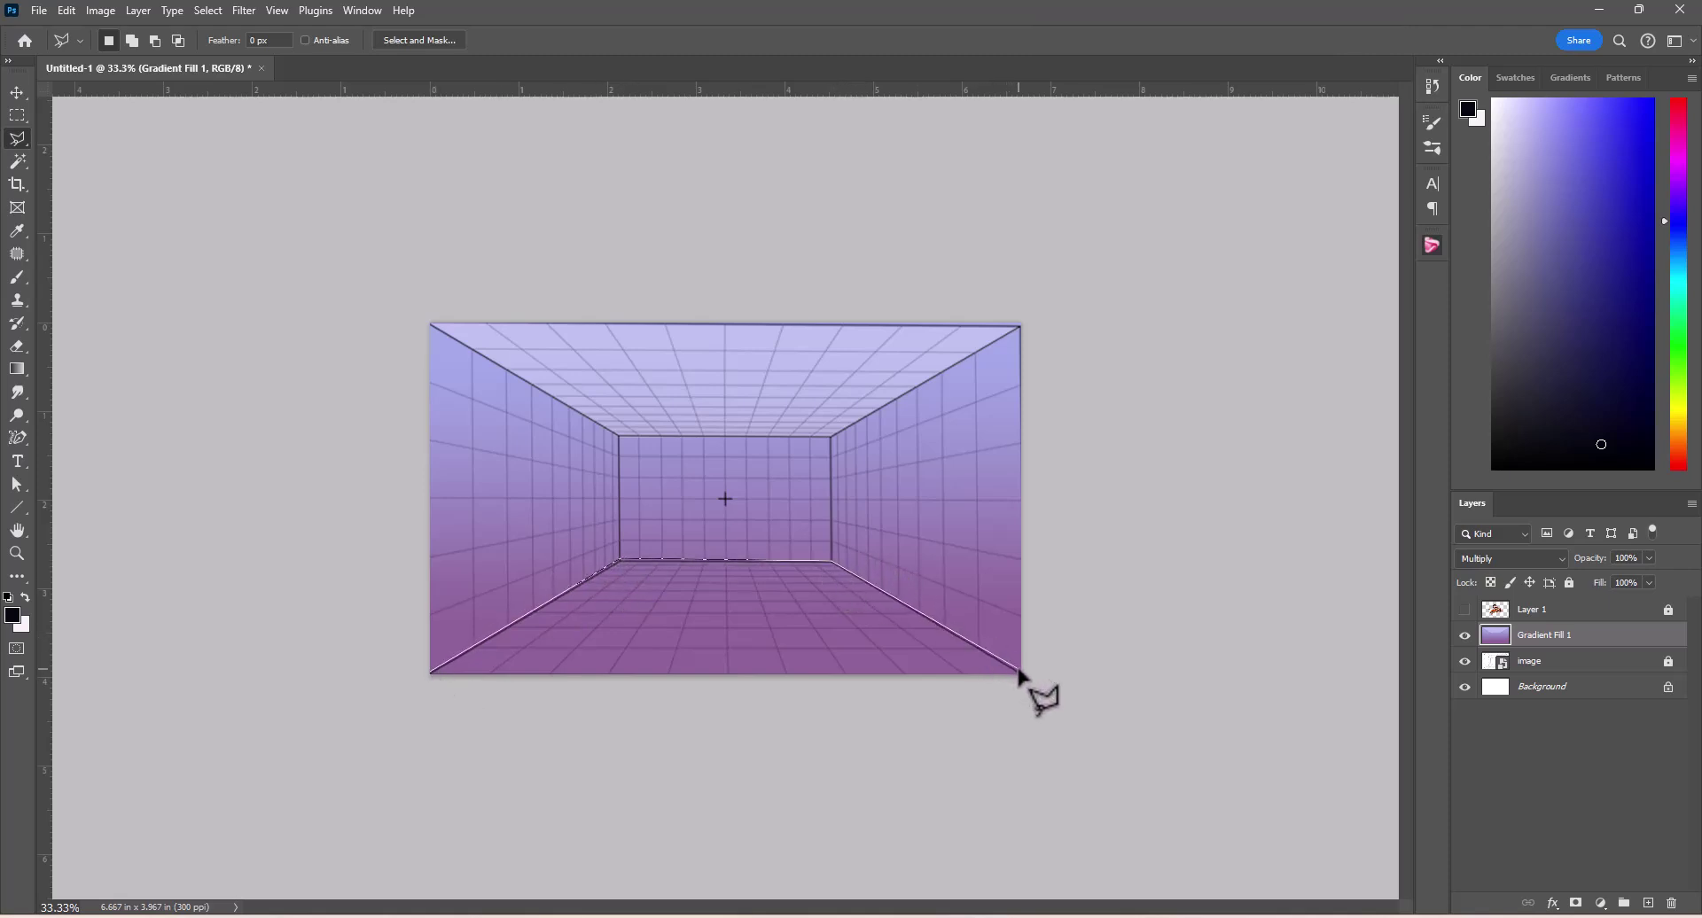
click(735, 737)
click(519, 734)
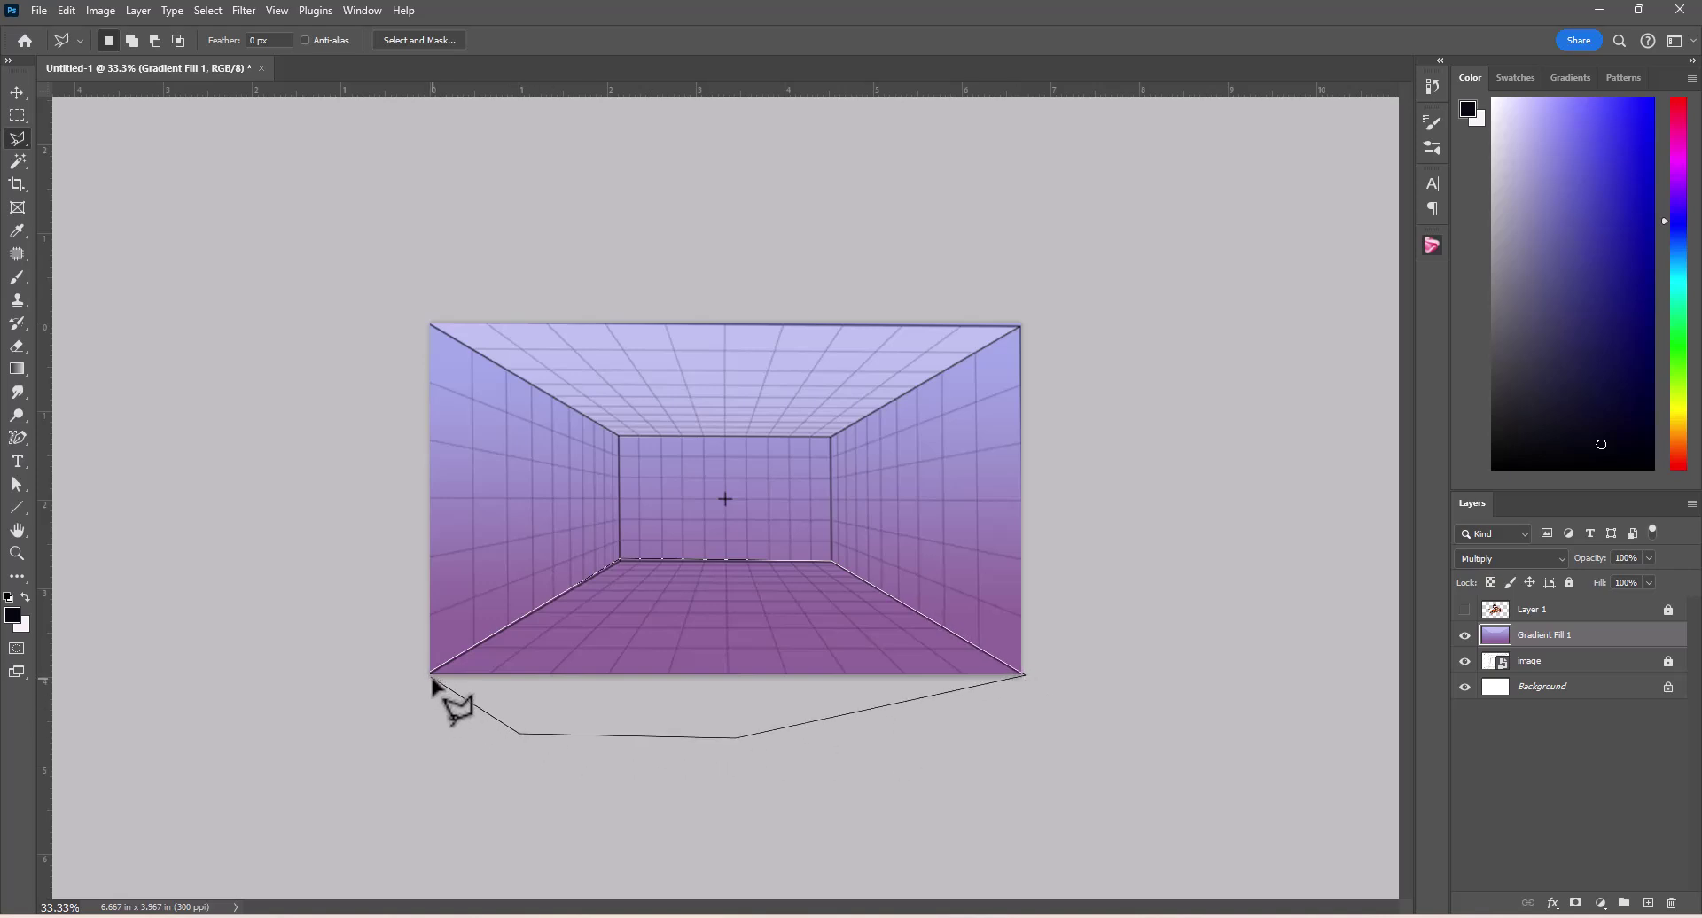
click(432, 679)
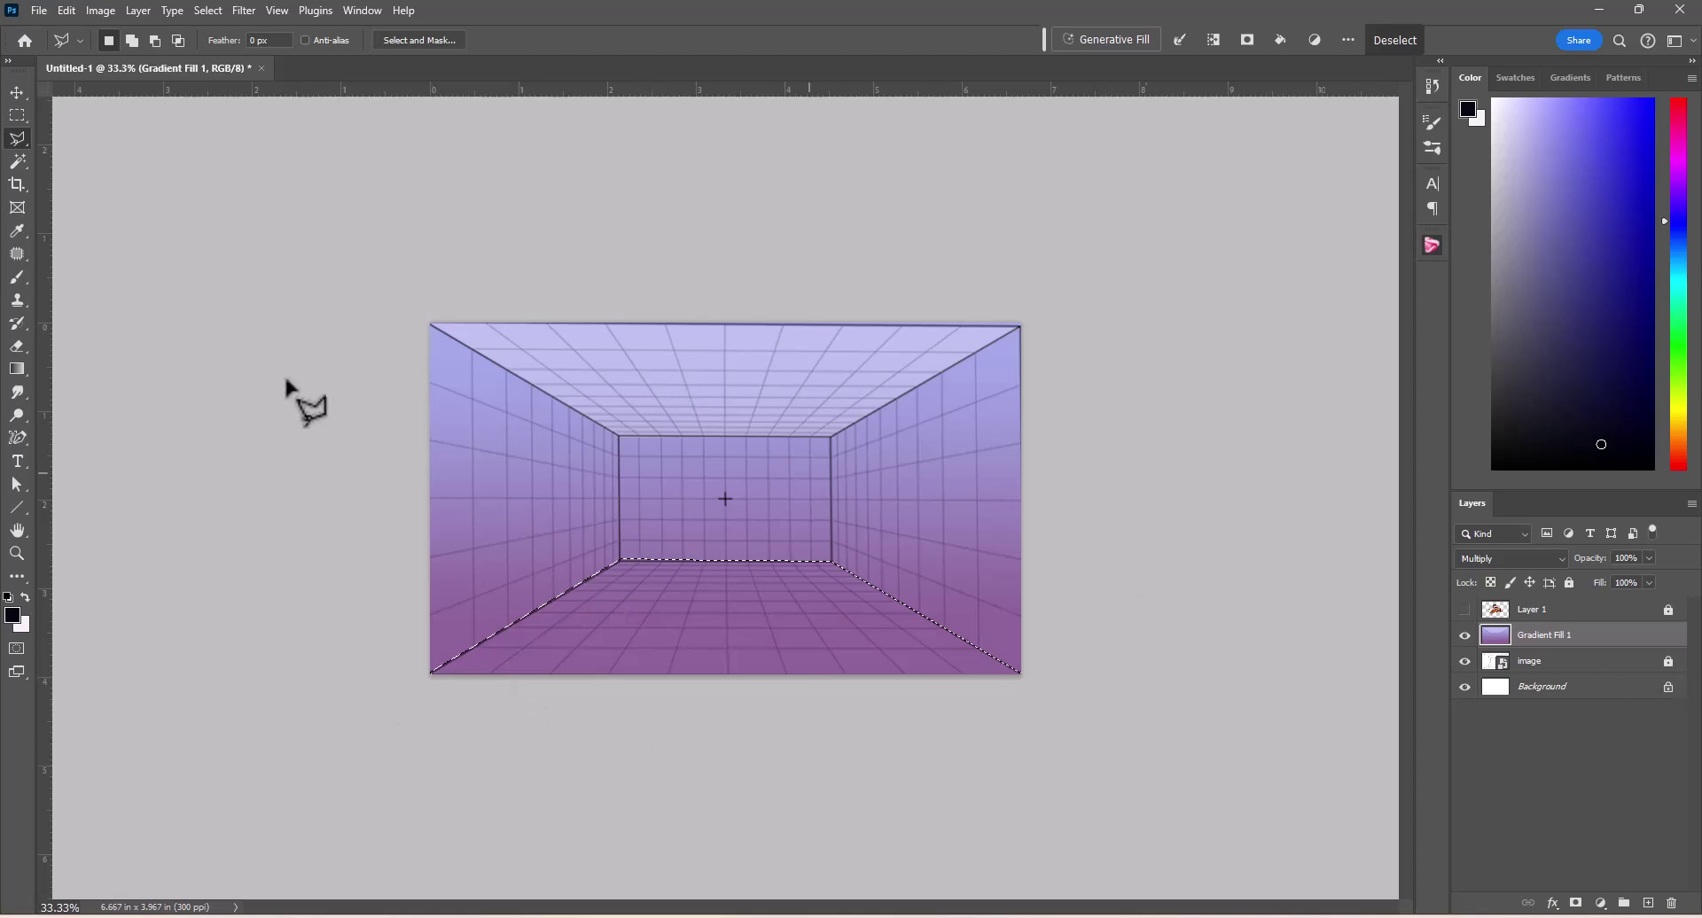
Step: Set the floor's Saturation to +18 and Lightness to -11 in Hue/Saturation
click(94, 11)
mouse_move(108, 56)
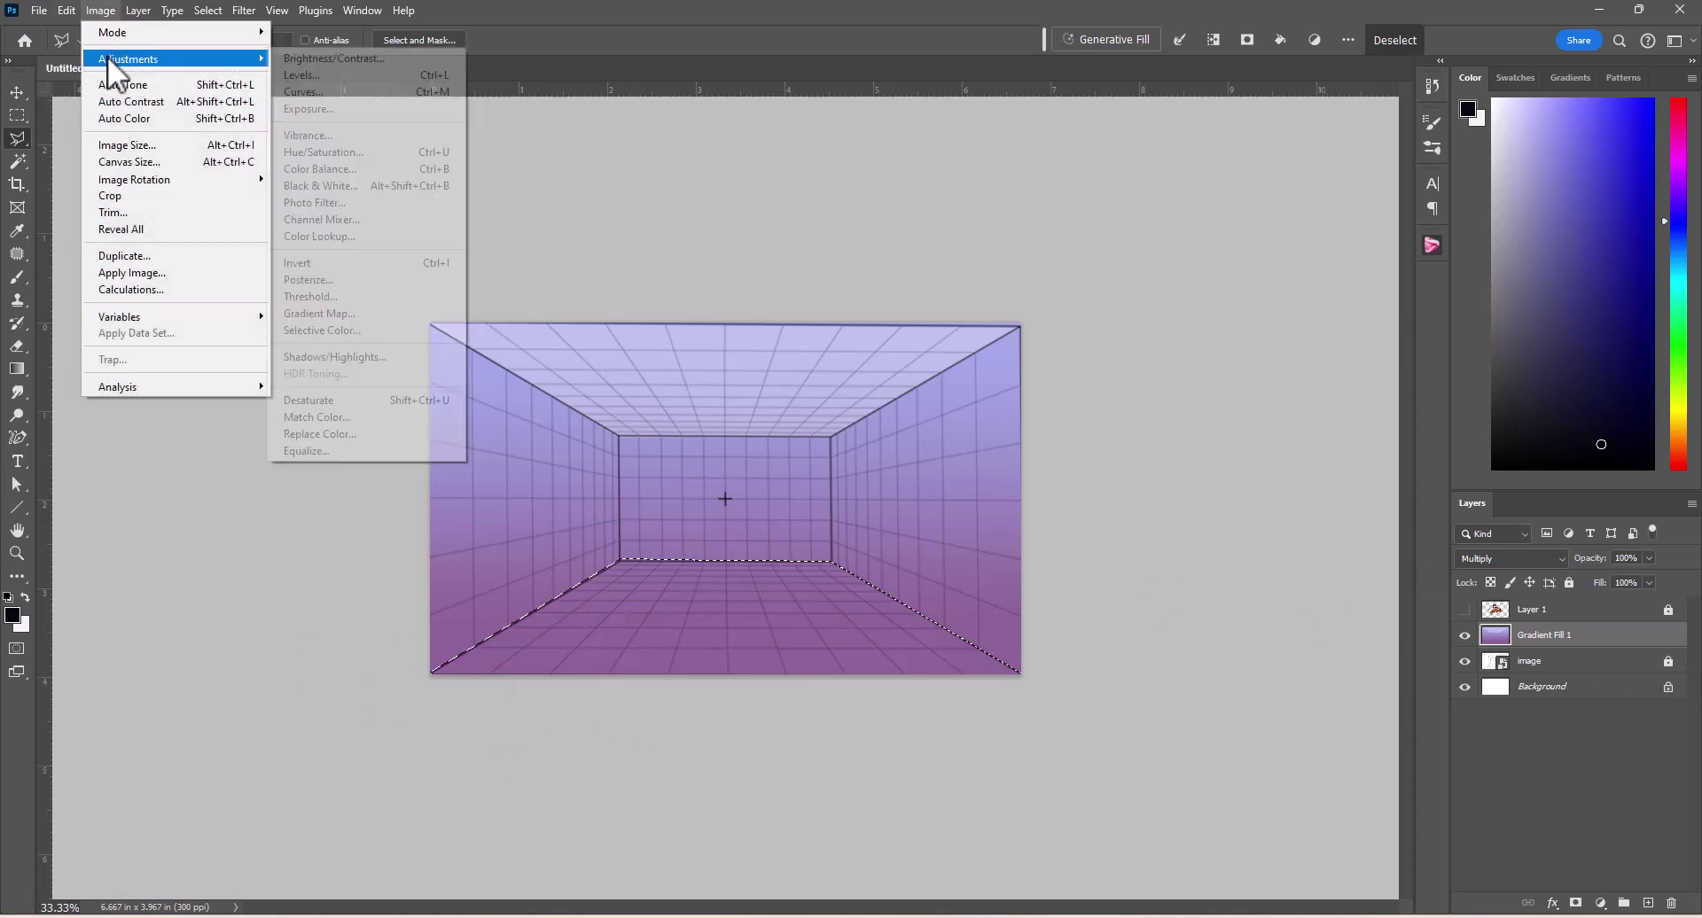
click(355, 145)
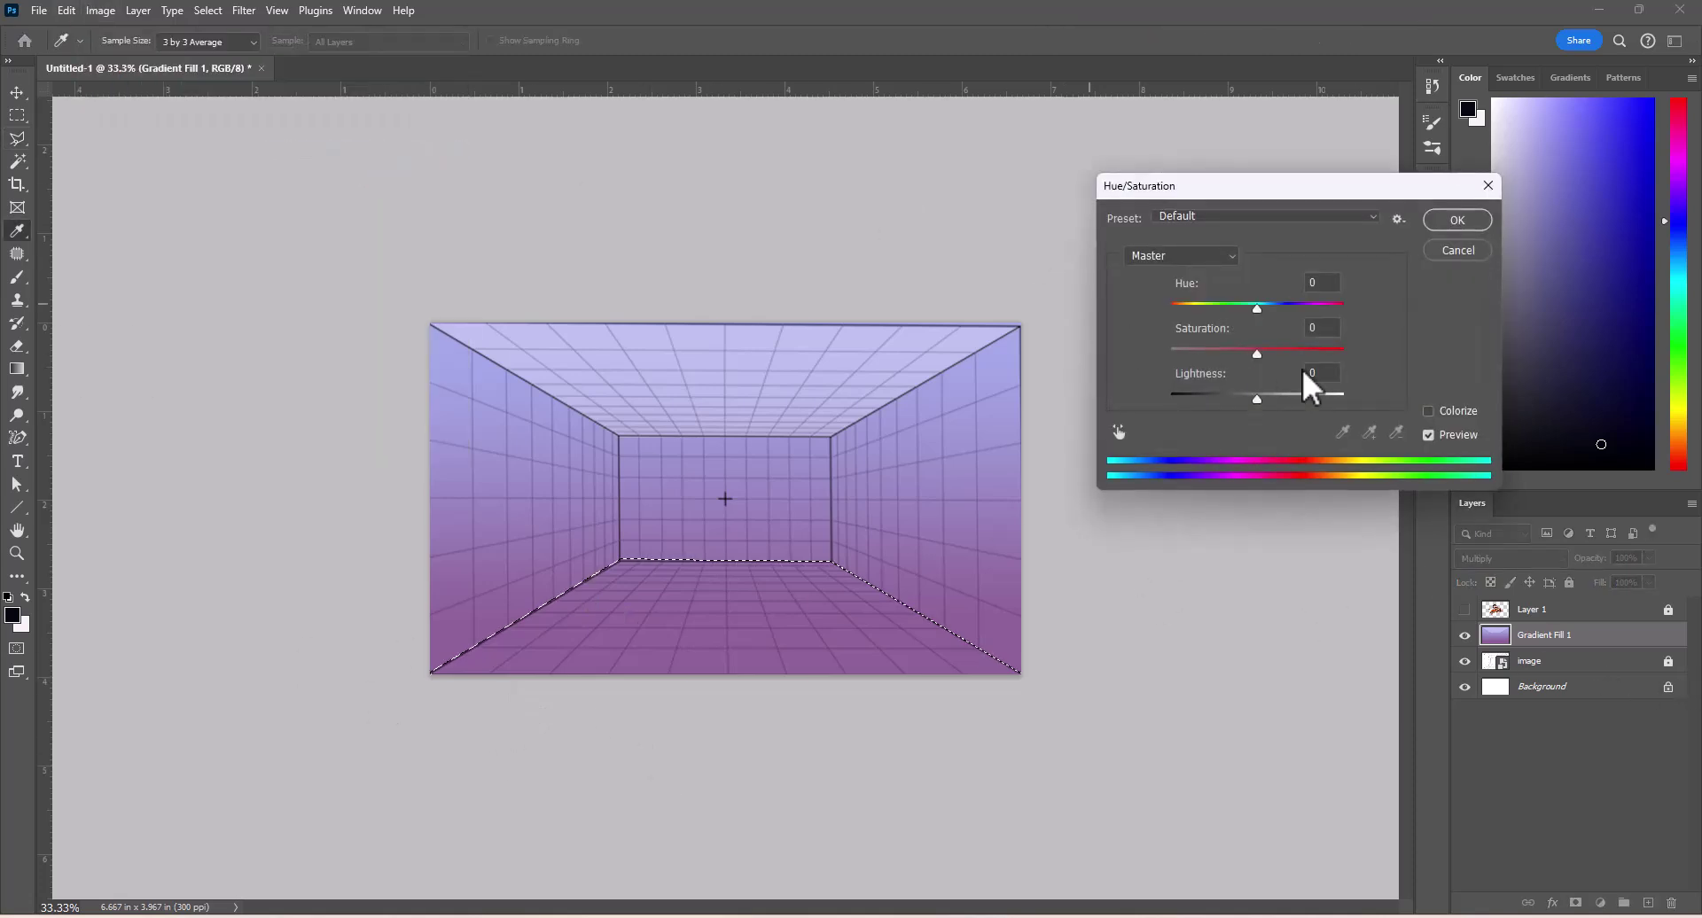
drag(1261, 394, 1285, 352)
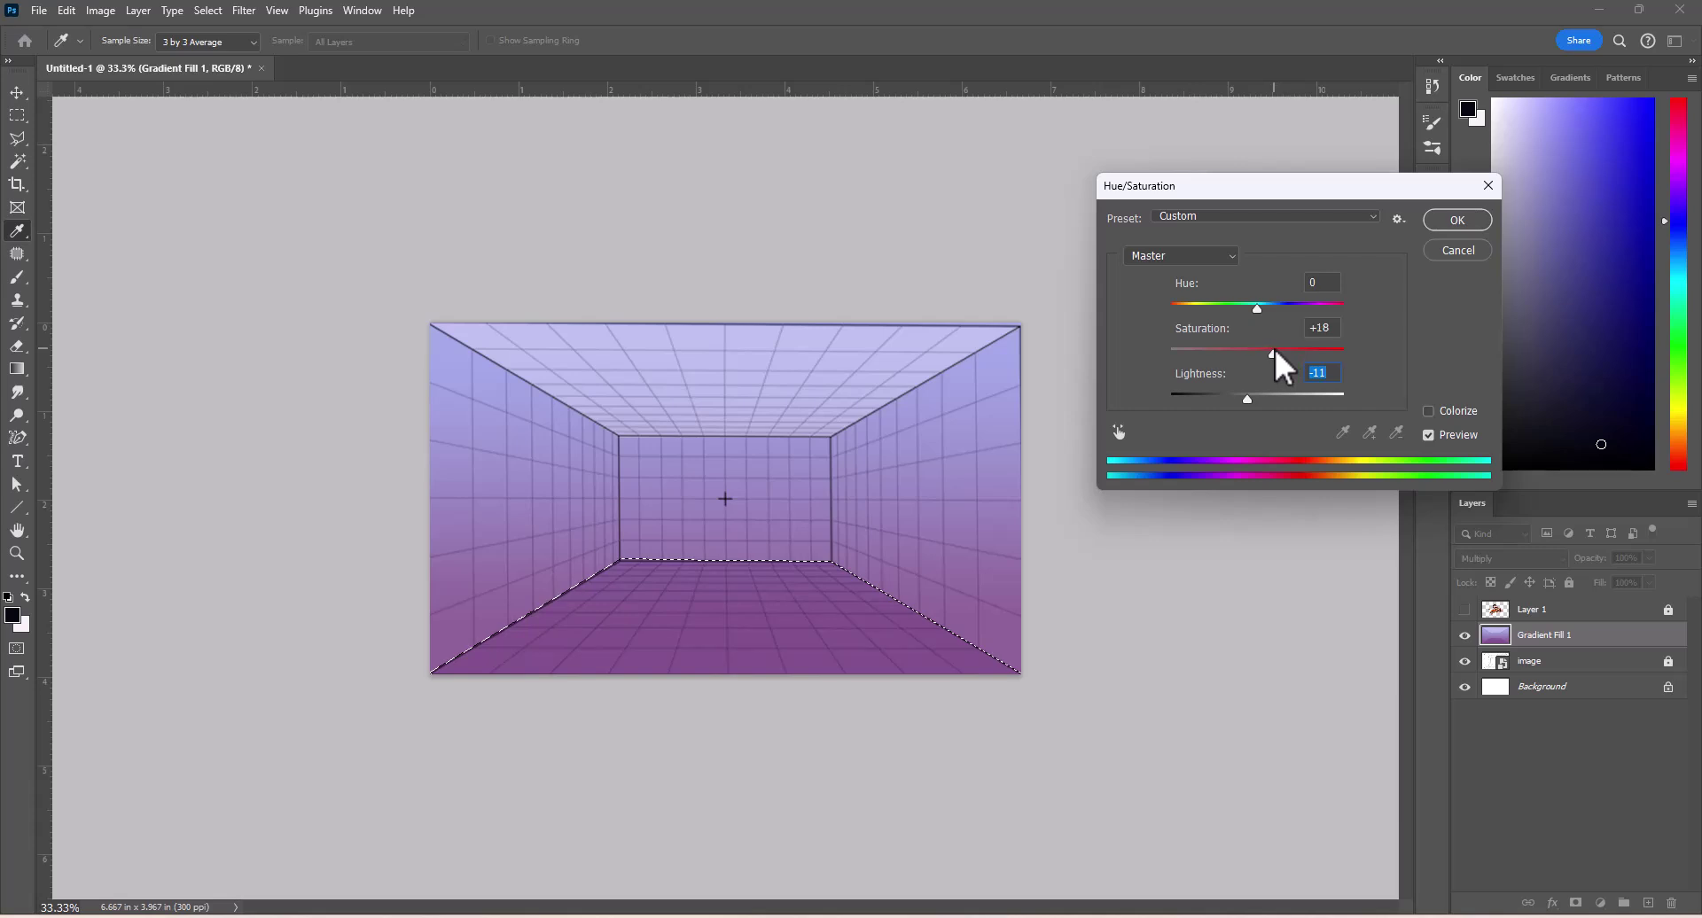
click(1447, 223)
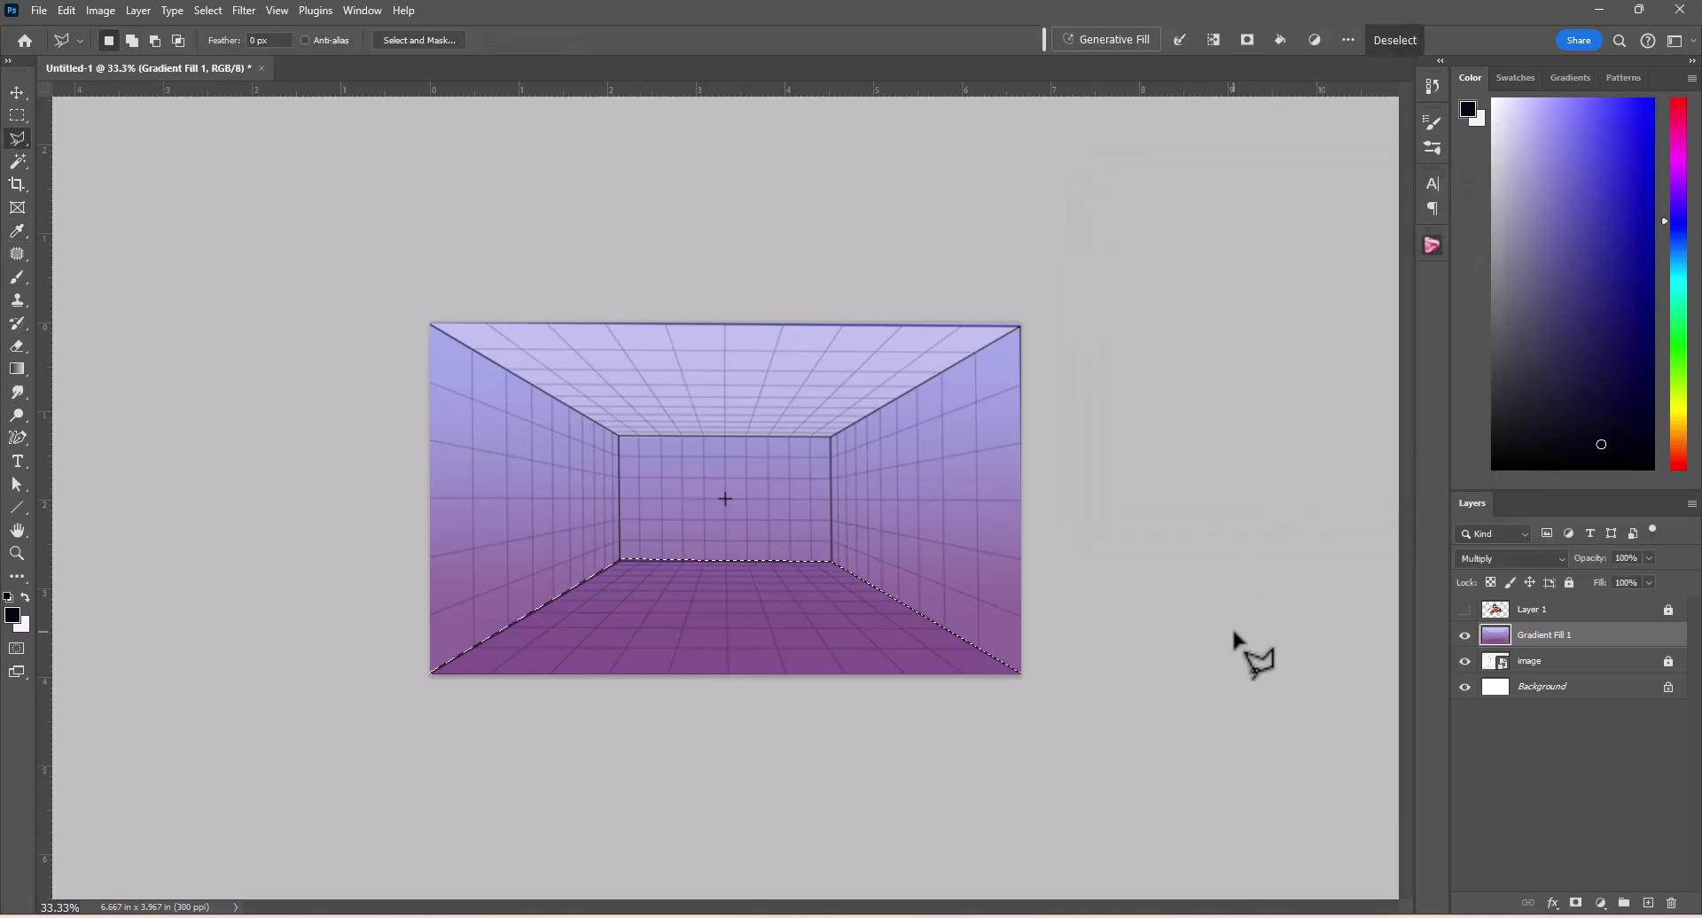
Step: Dismiss the stray selection and outline the back wall's four corners with the Polygonal Lasso
click(88, 210)
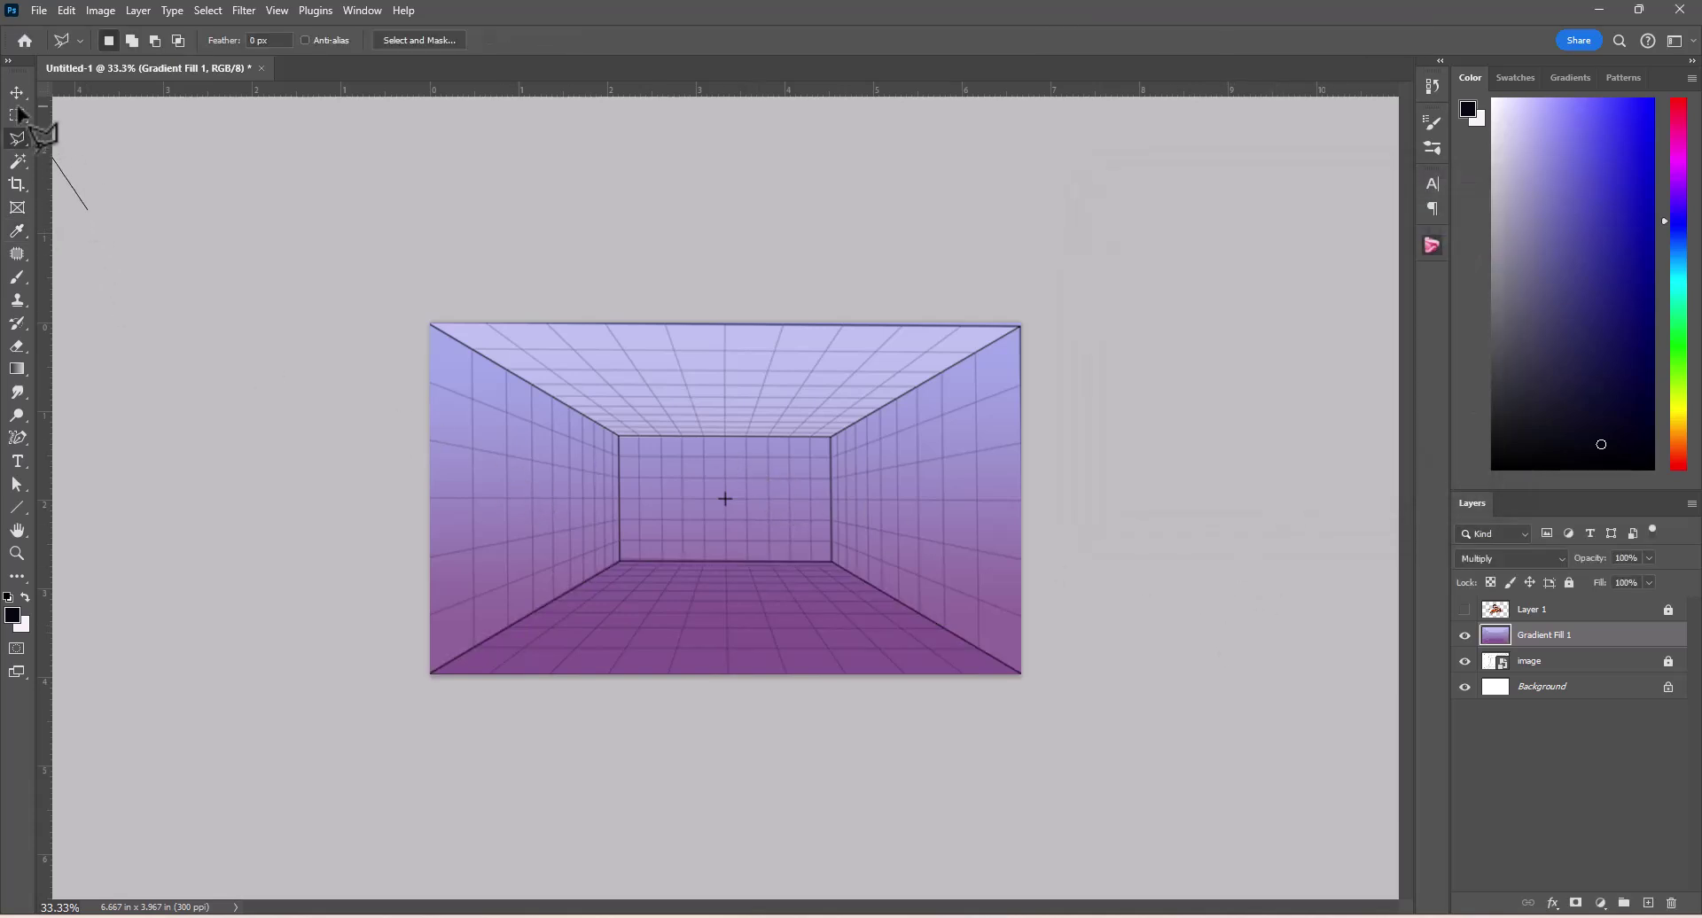
click(110, 173)
click(108, 226)
click(88, 210)
click(785, 346)
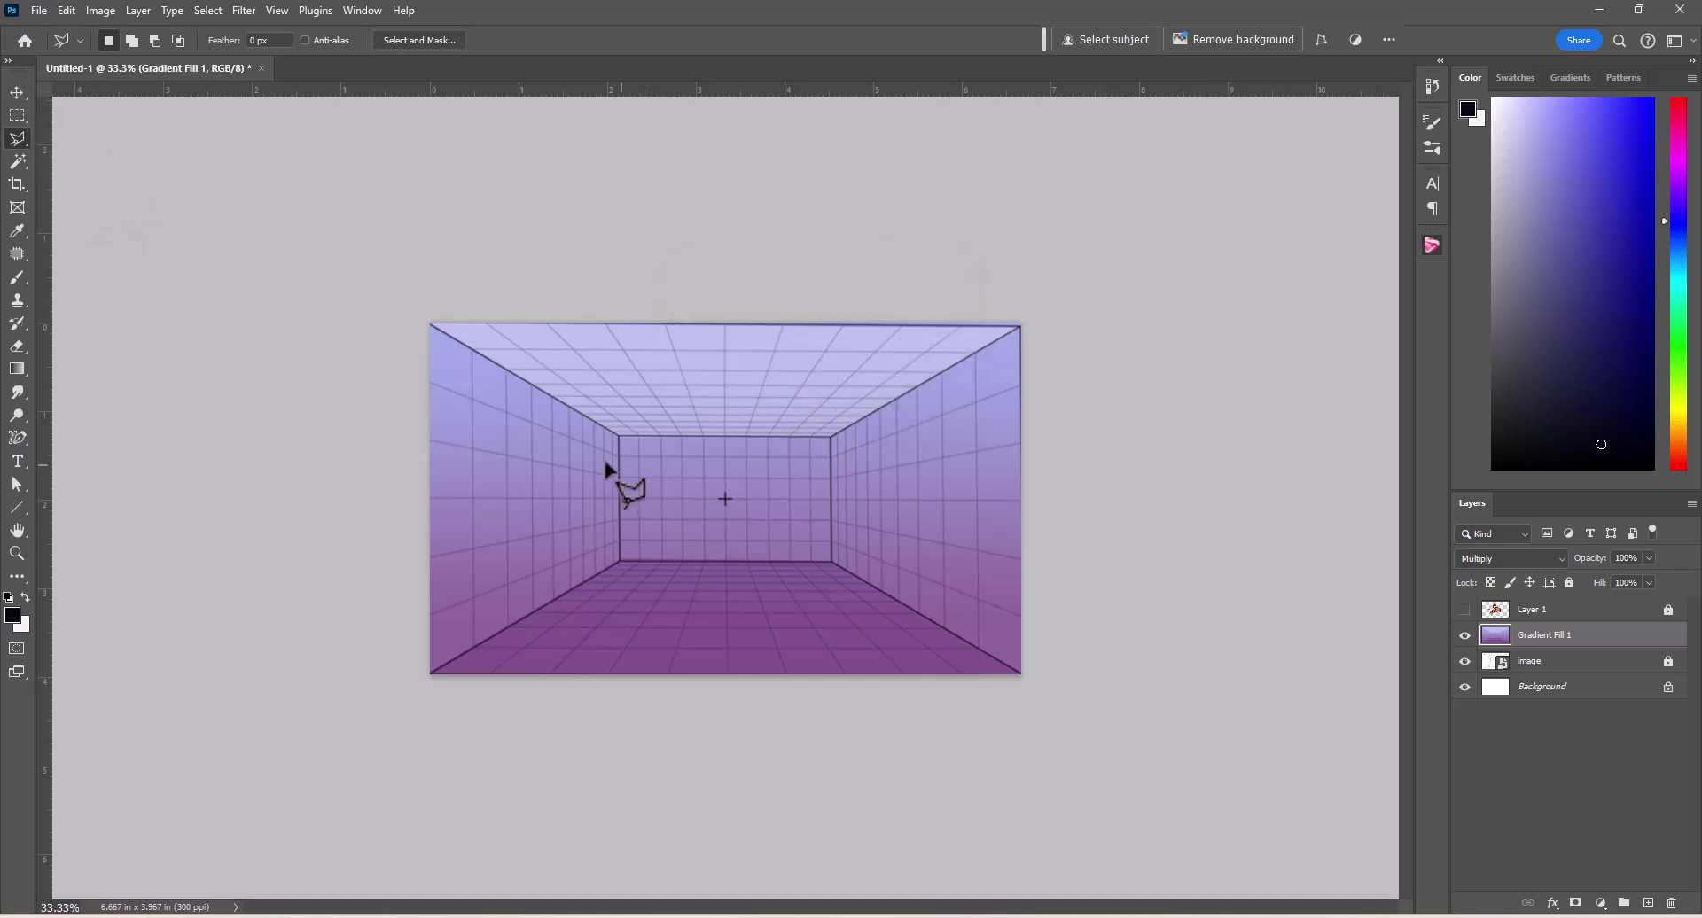
click(618, 435)
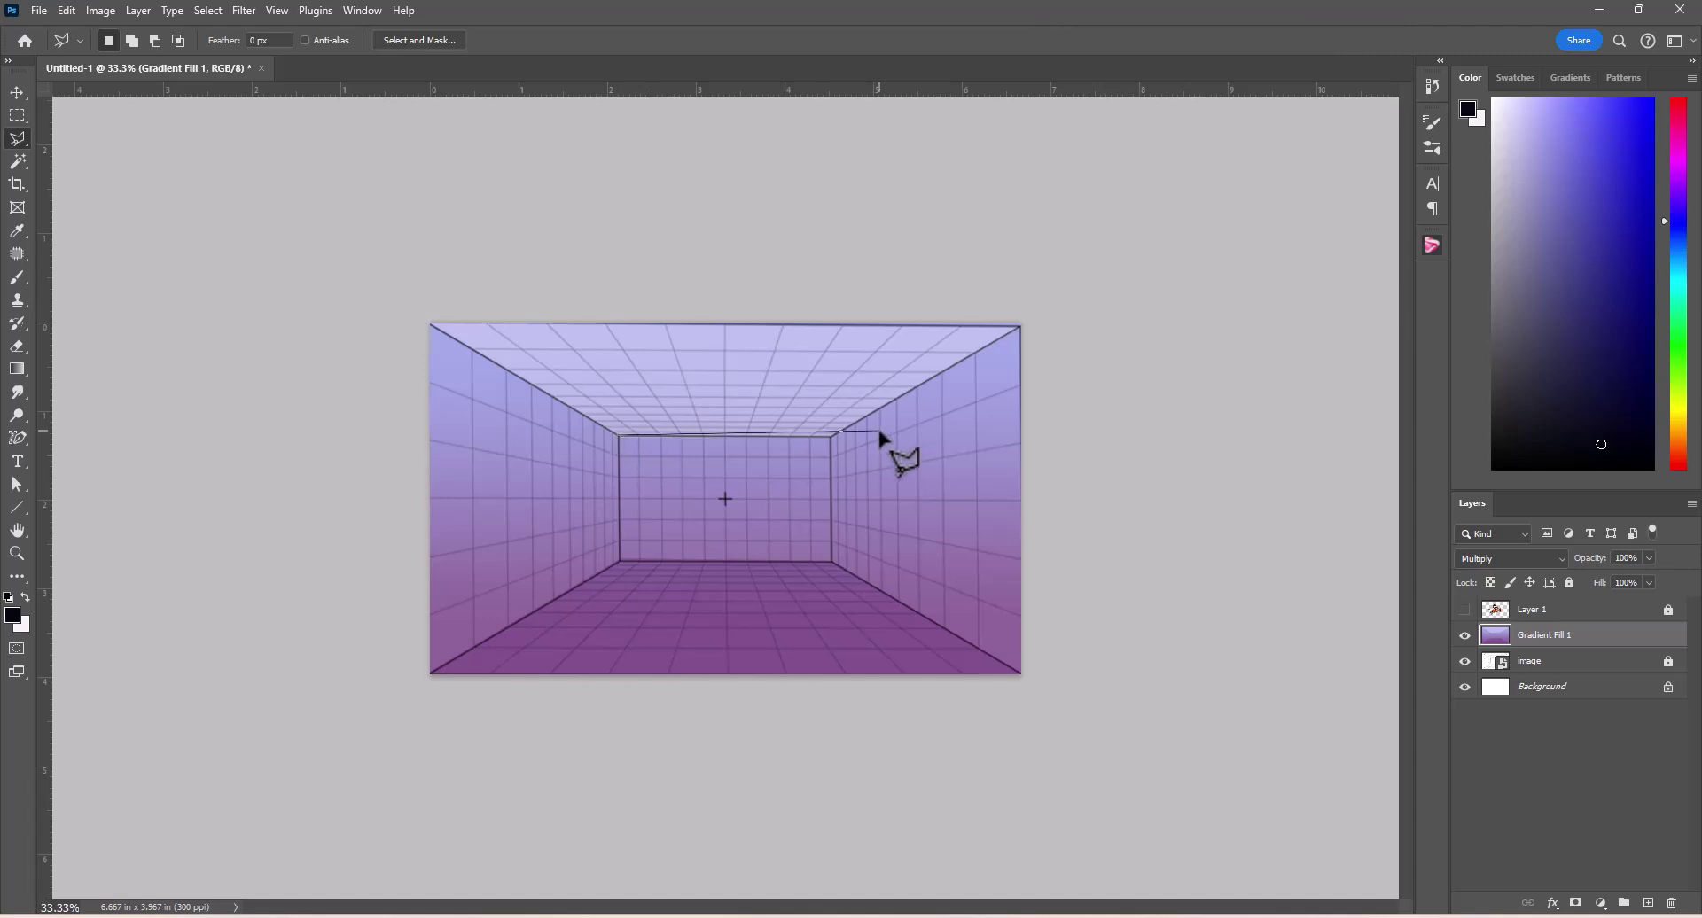
click(832, 437)
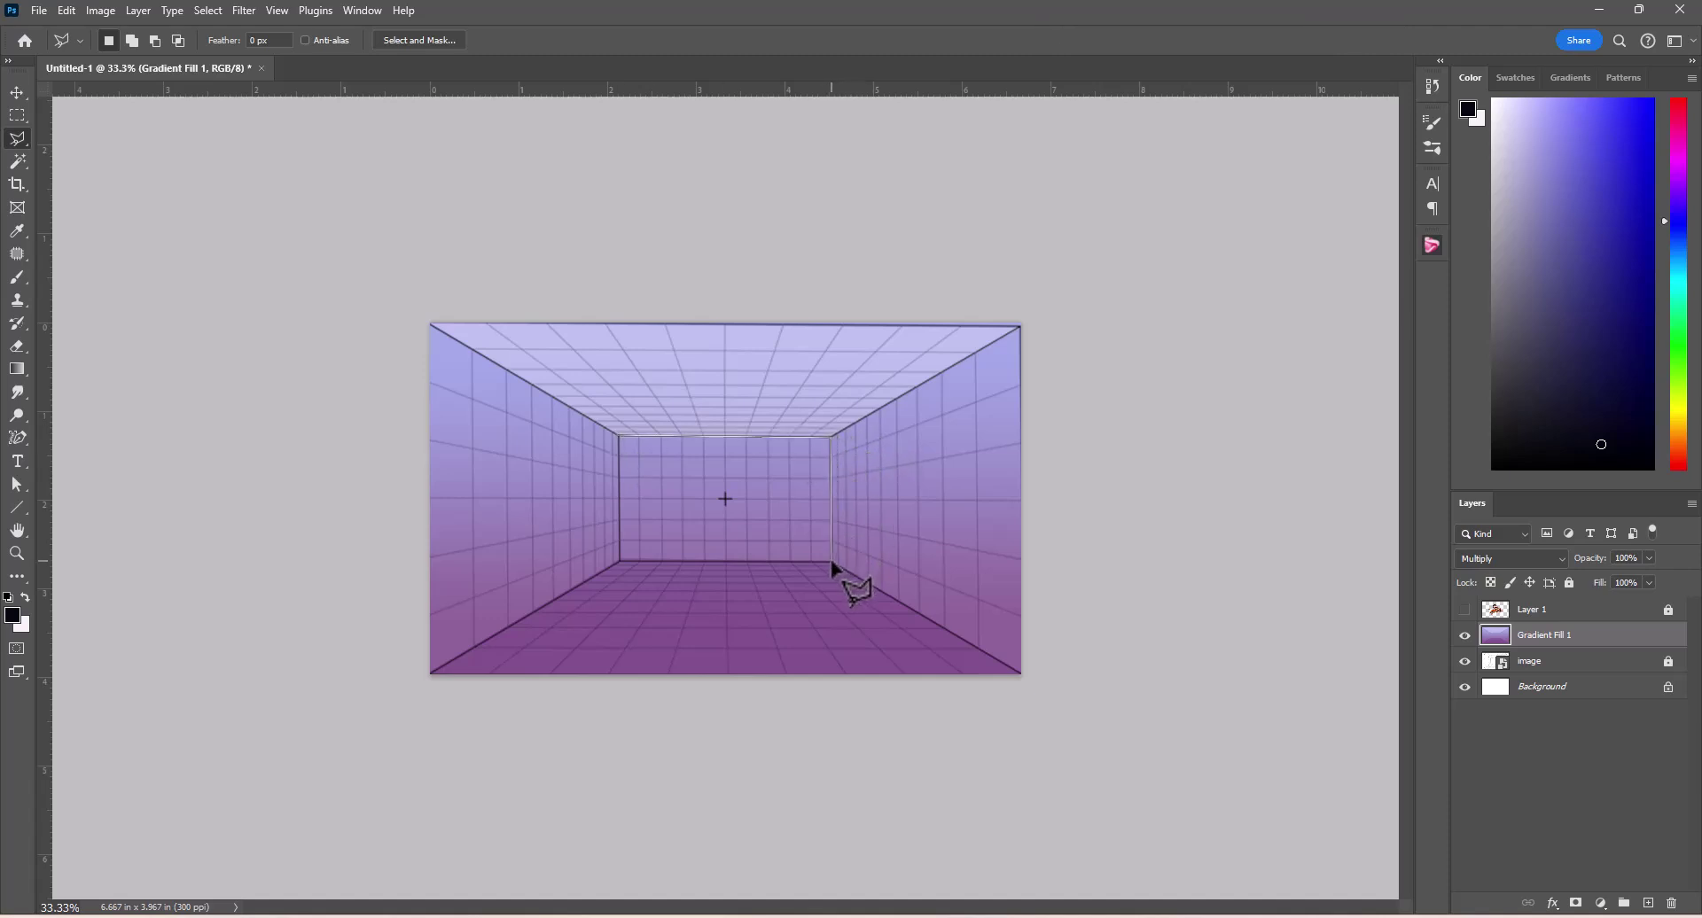
click(831, 562)
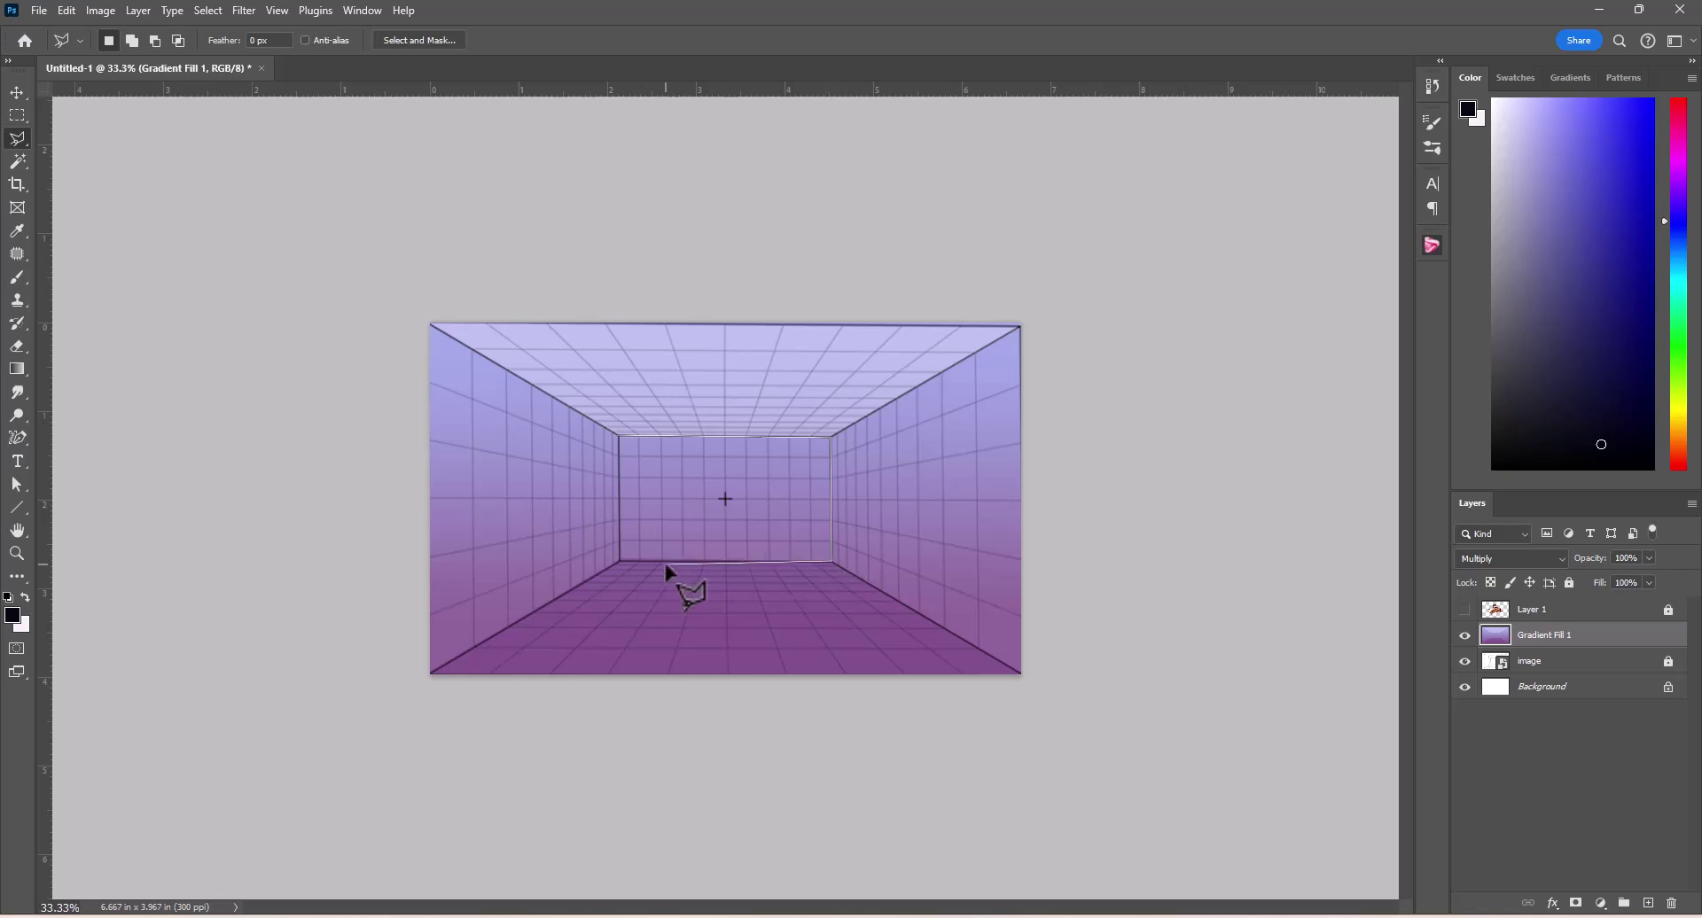
click(619, 560)
click(620, 437)
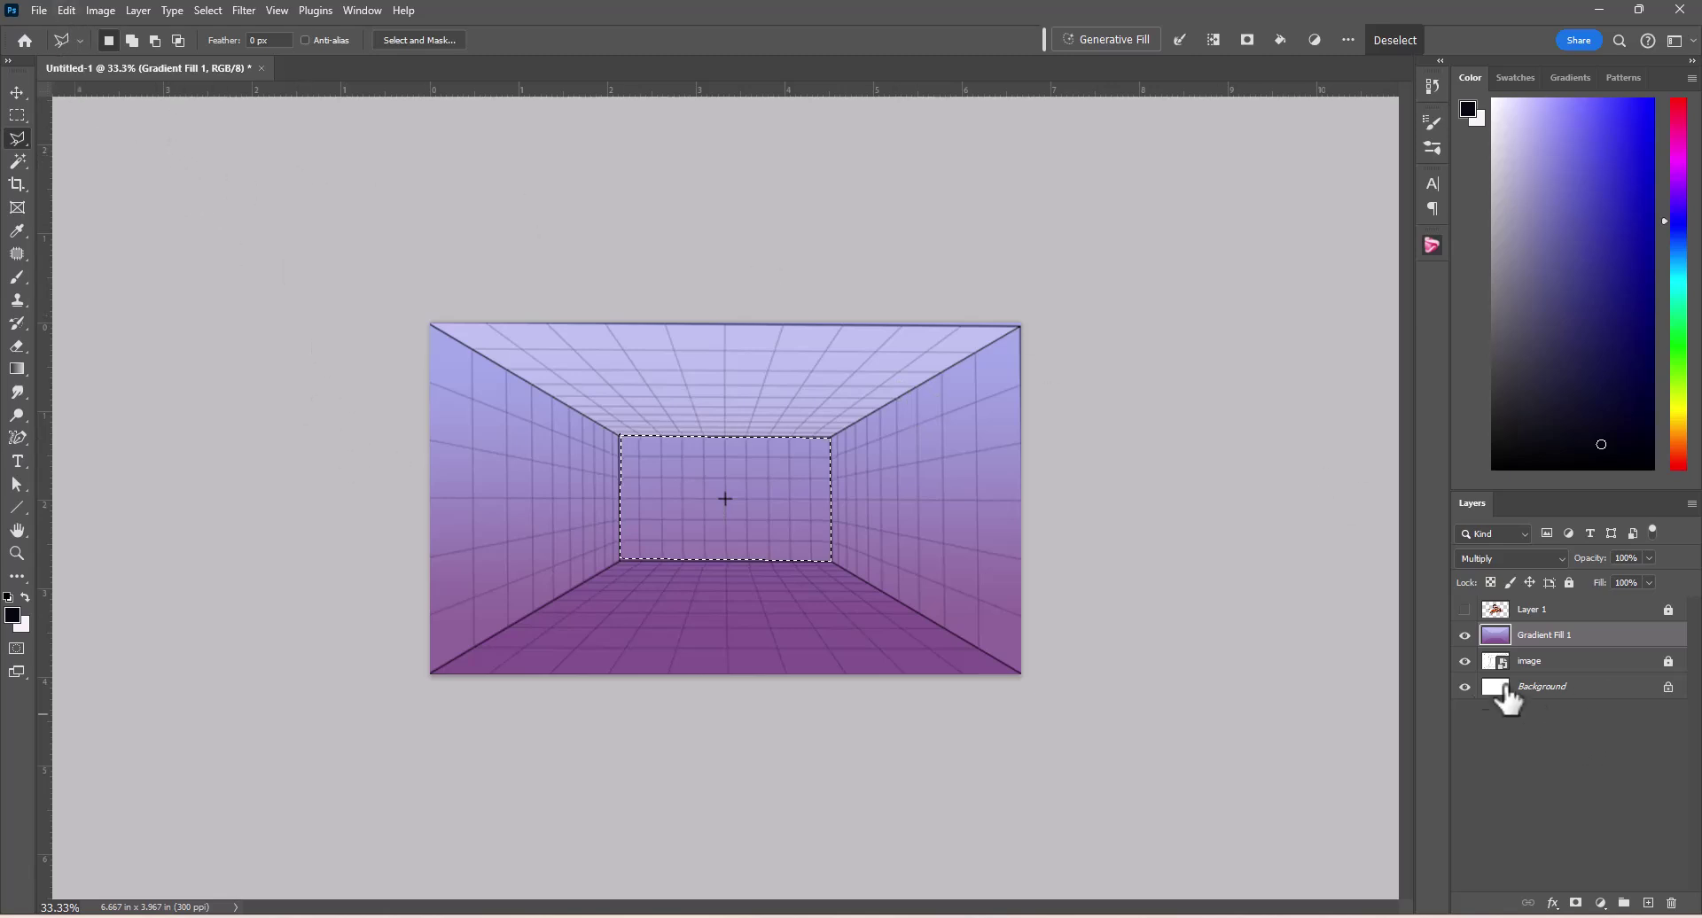
Step: Hide the grid and give the back wall Saturation +11 and a slight Lightness boost
click(1464, 662)
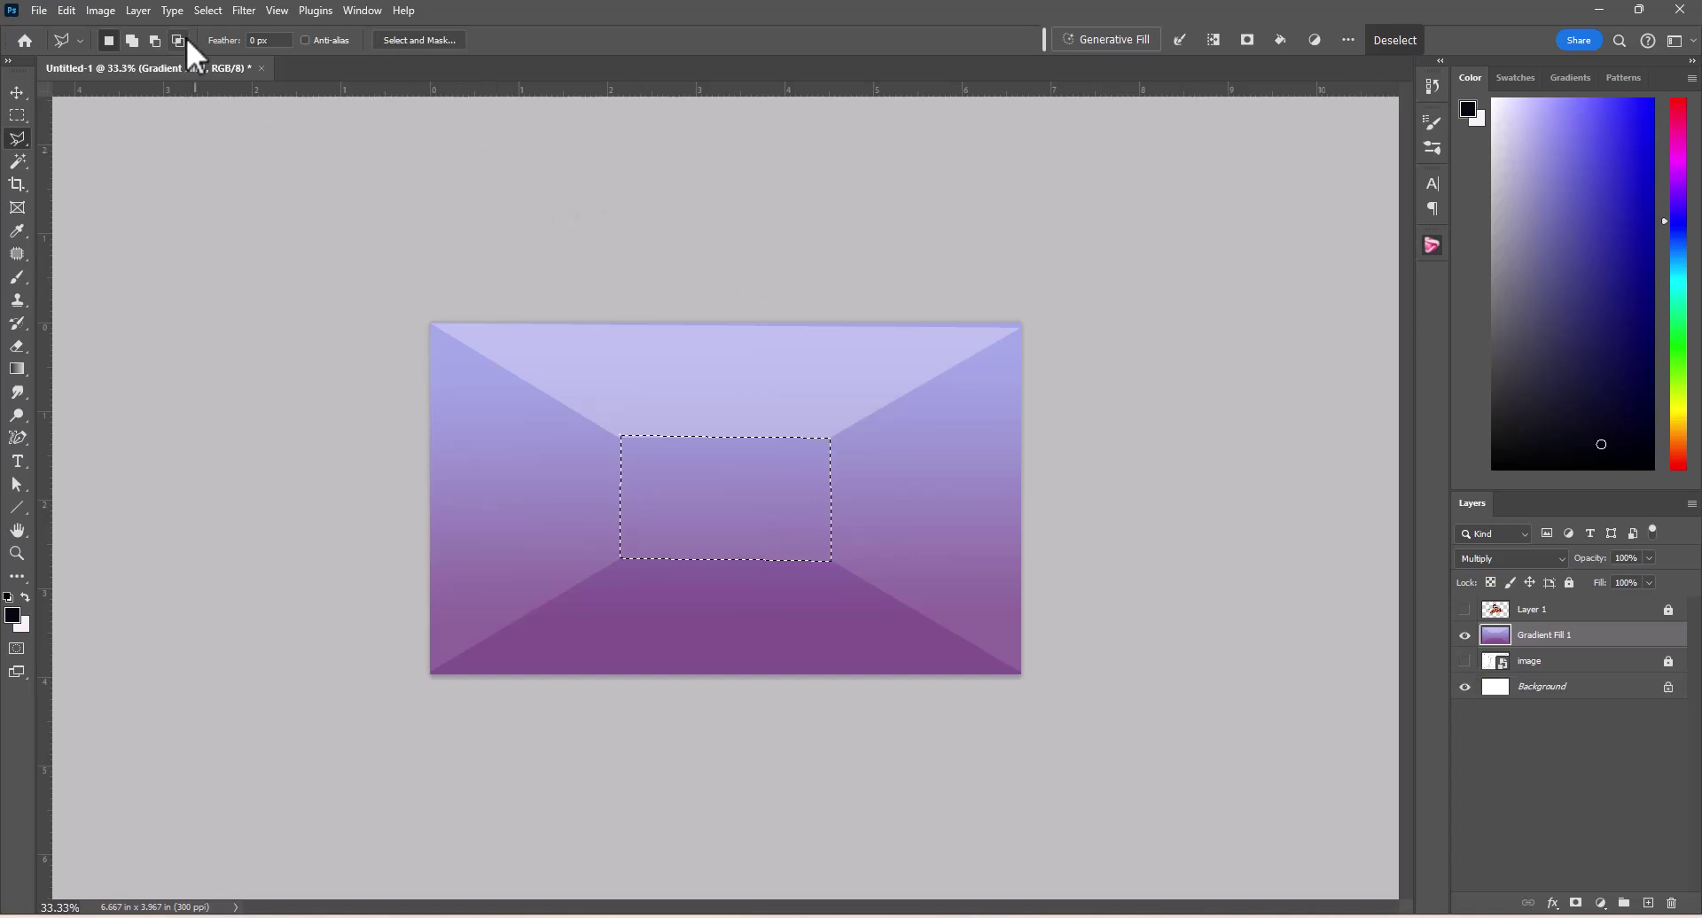
click(217, 10)
click(225, 50)
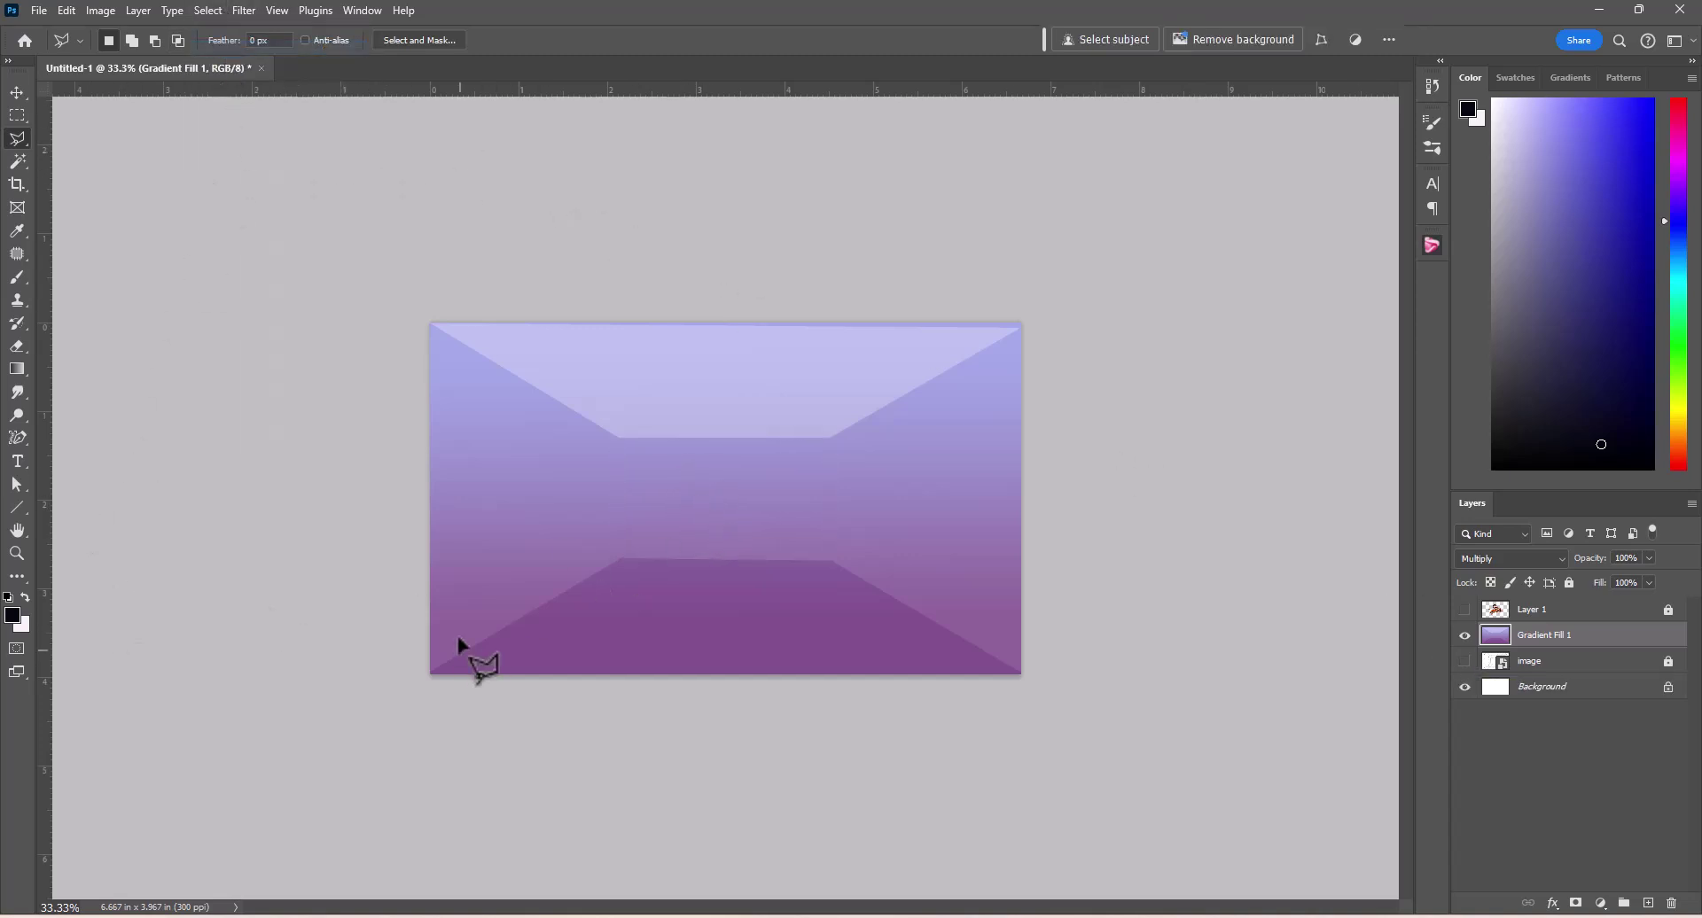
key(ctrl+shift+d)
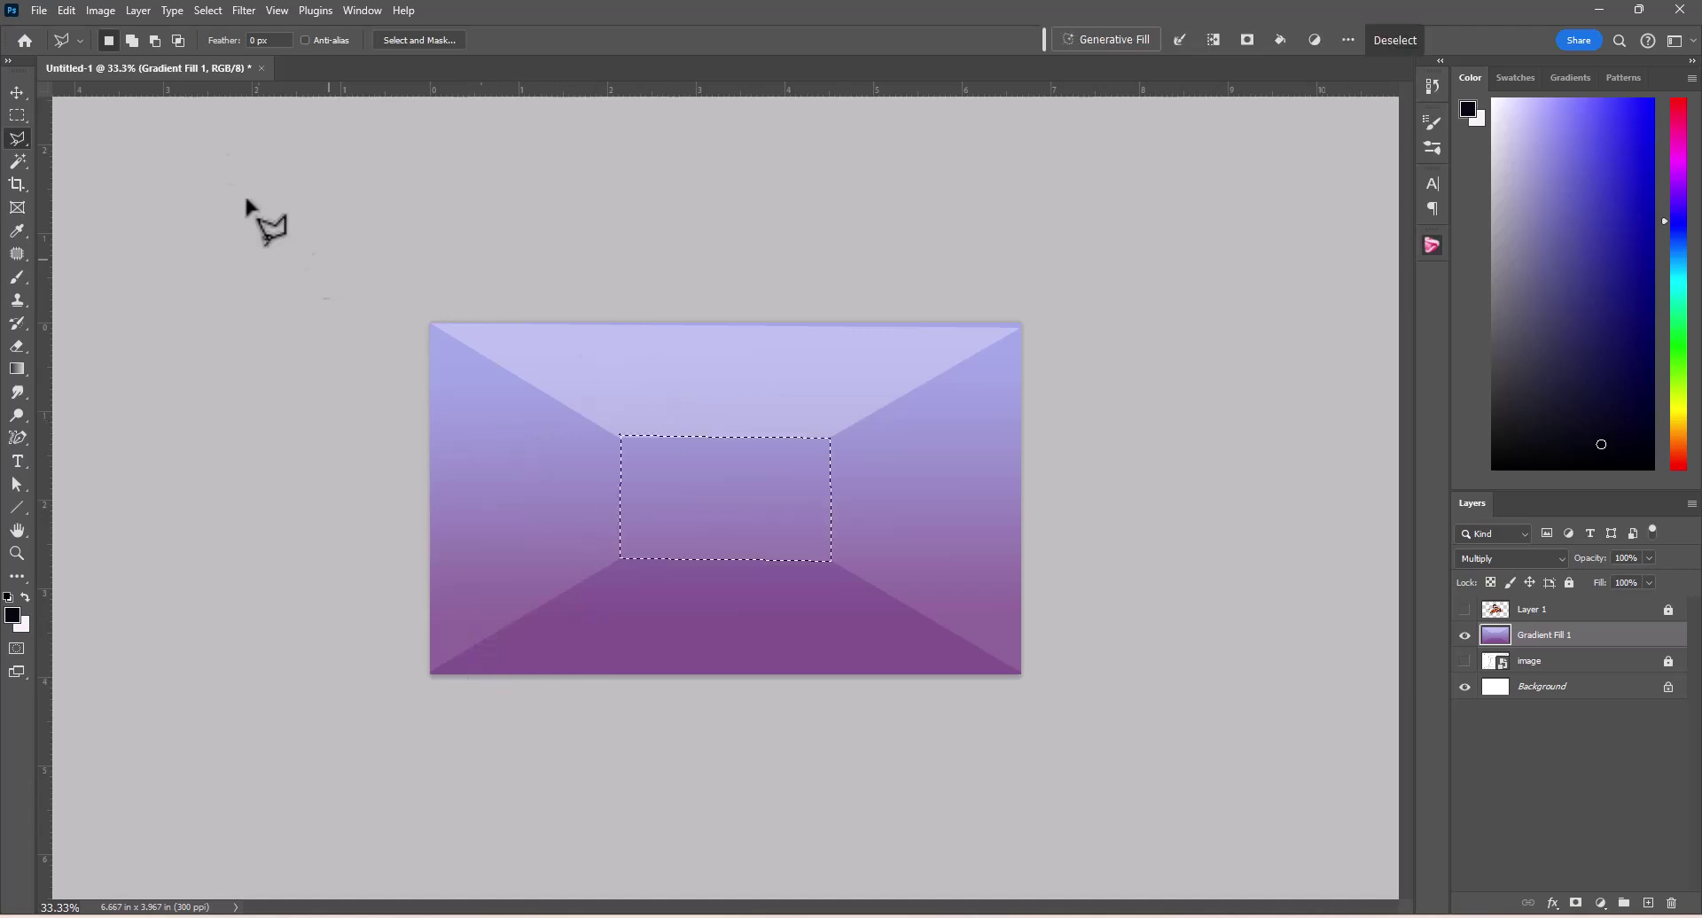
click(111, 7)
mouse_move(119, 56)
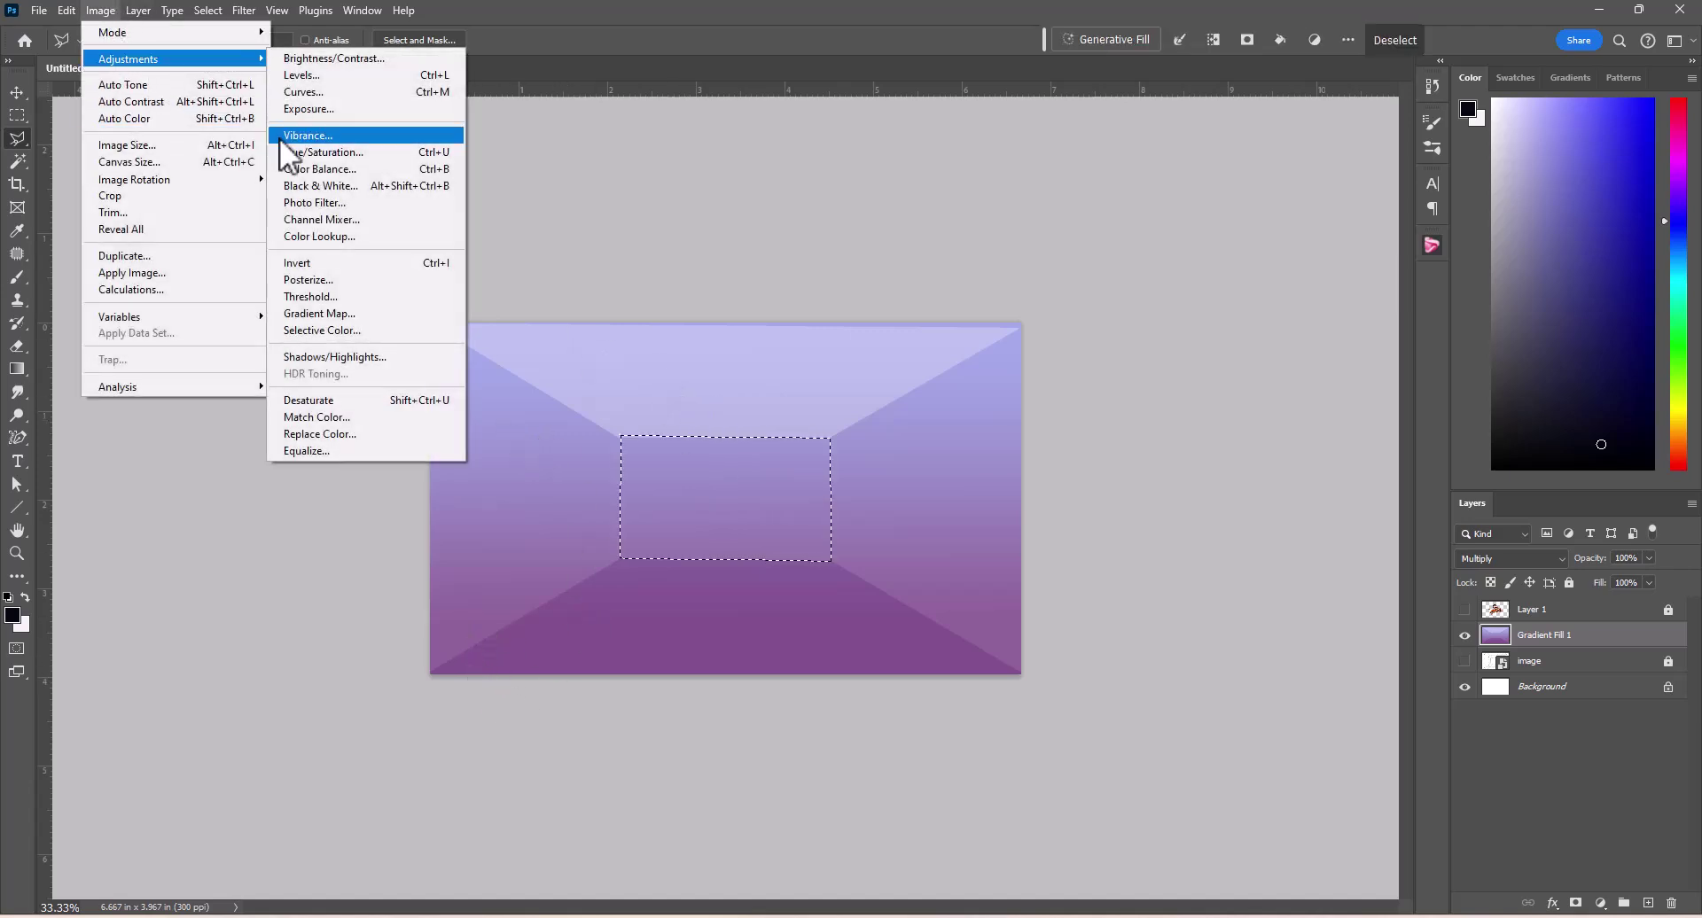
click(301, 153)
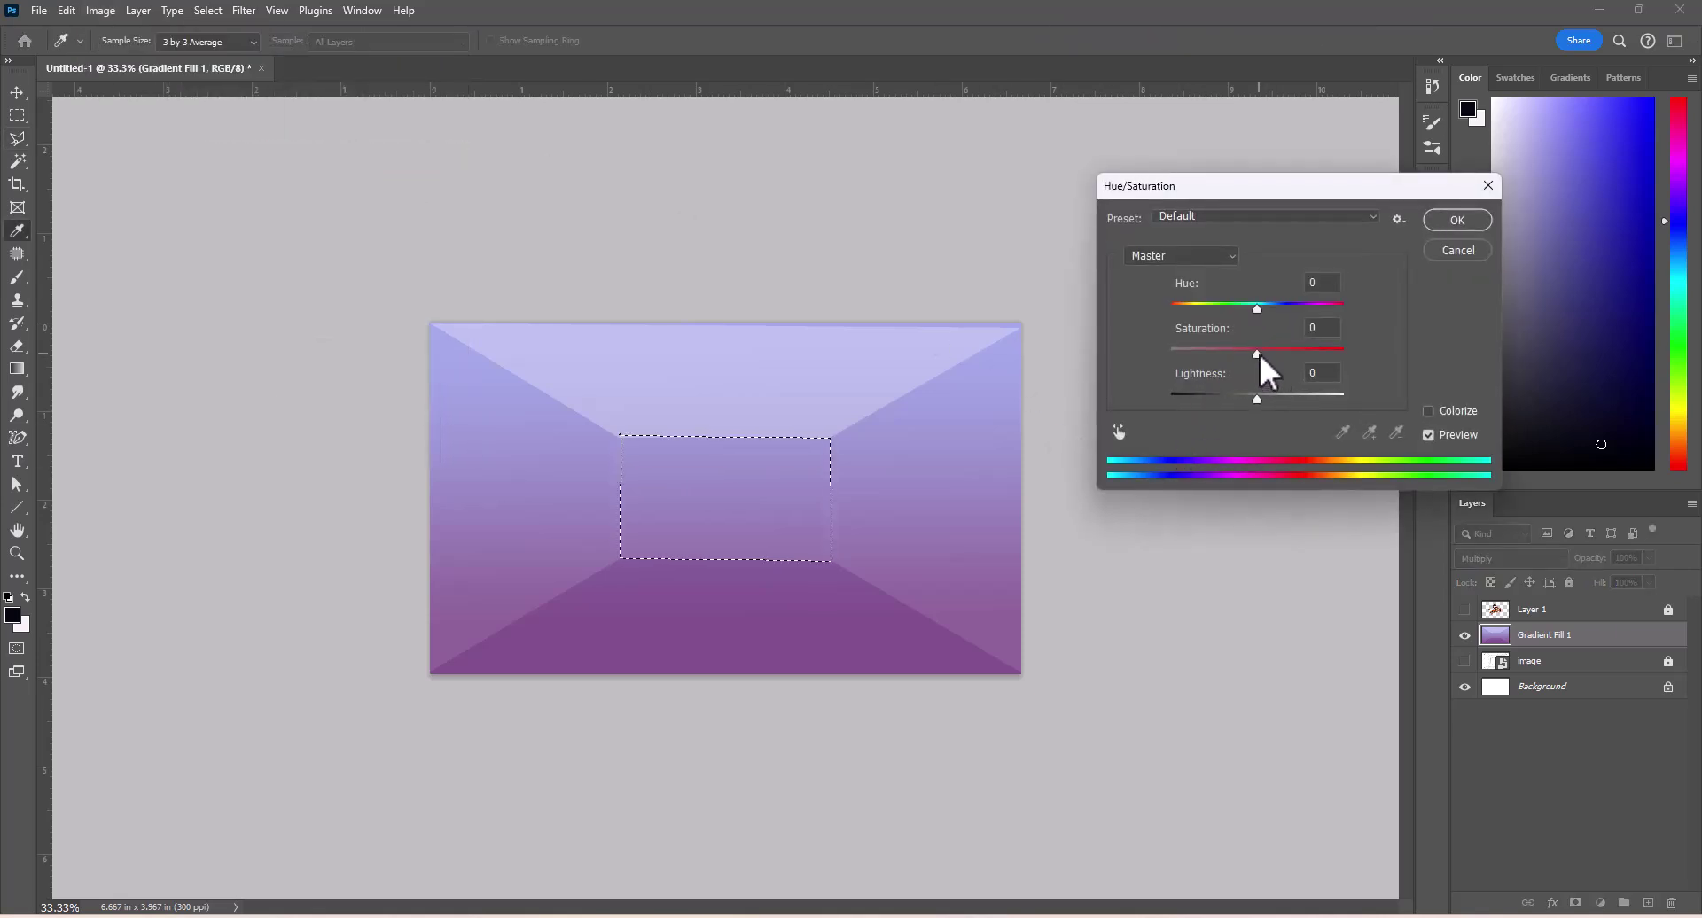
drag(1259, 354, 1248, 395)
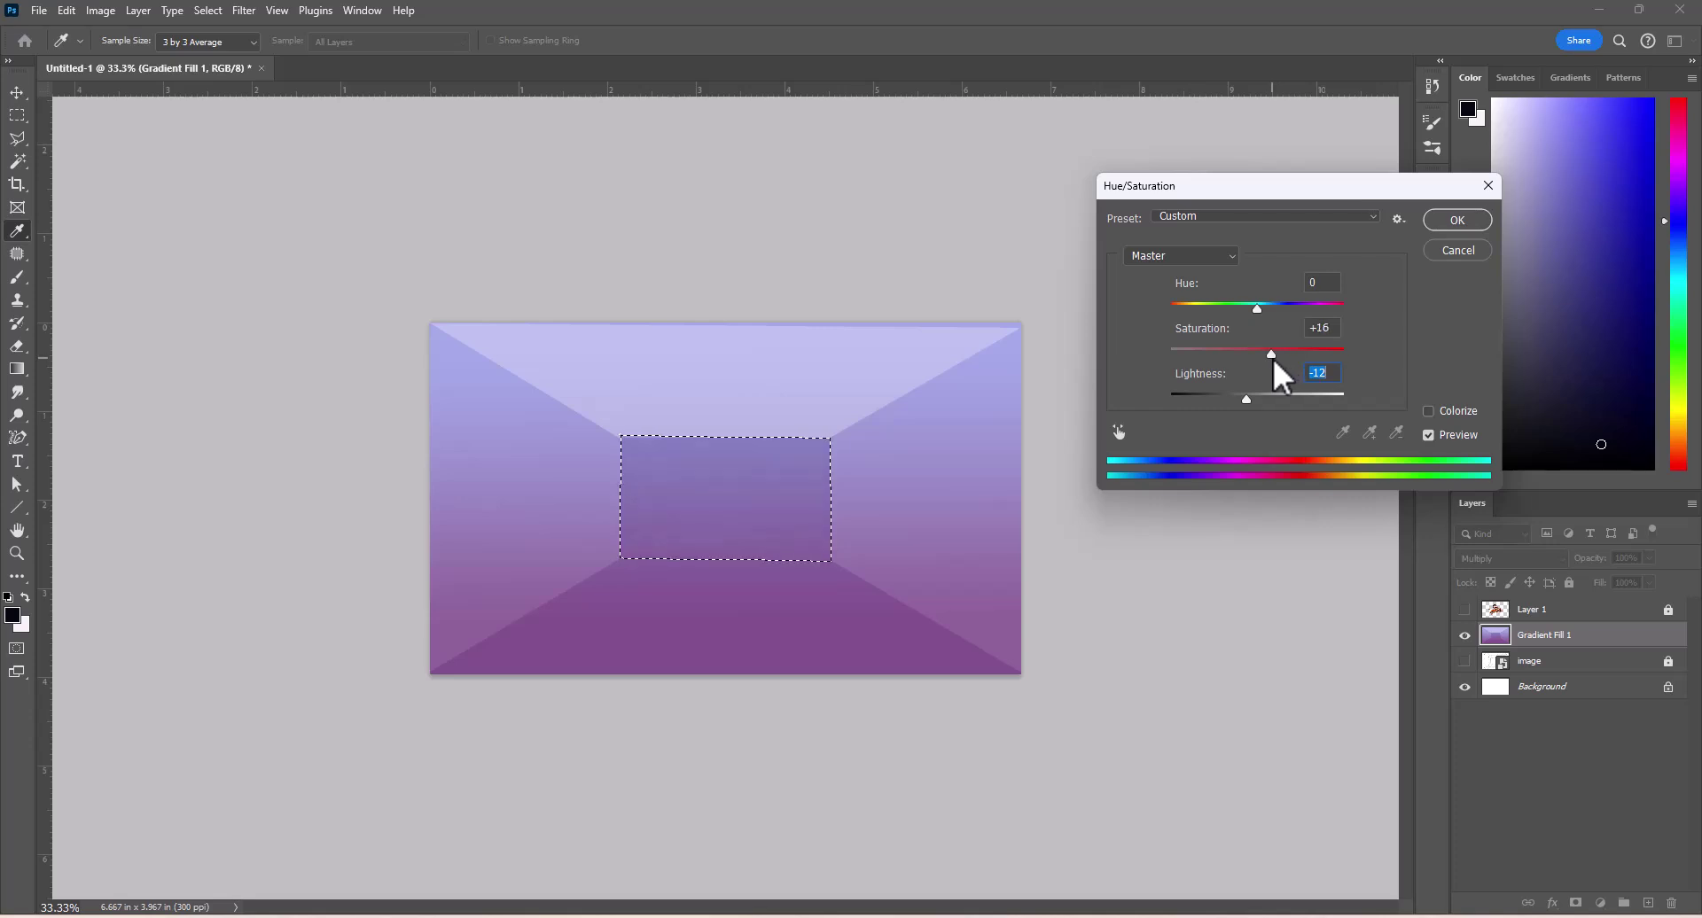
drag(1273, 354, 1269, 350)
drag(1251, 397, 1268, 396)
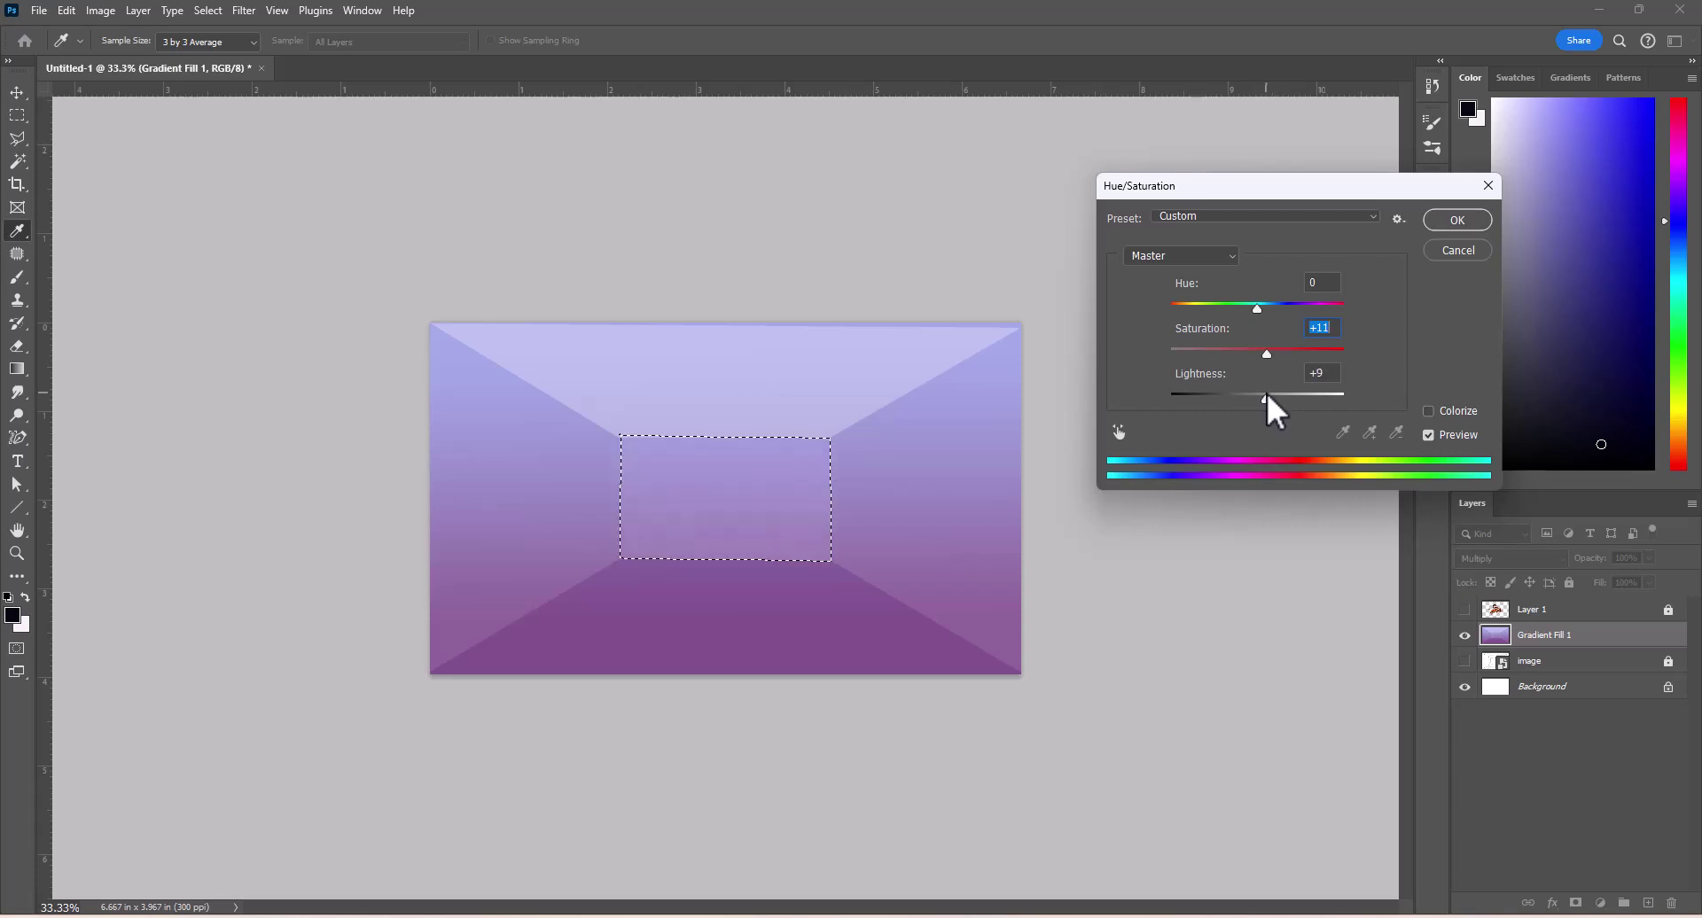
click(1445, 221)
key(l)
Step: Deselect the back wall and show the perspective grid again
click(216, 11)
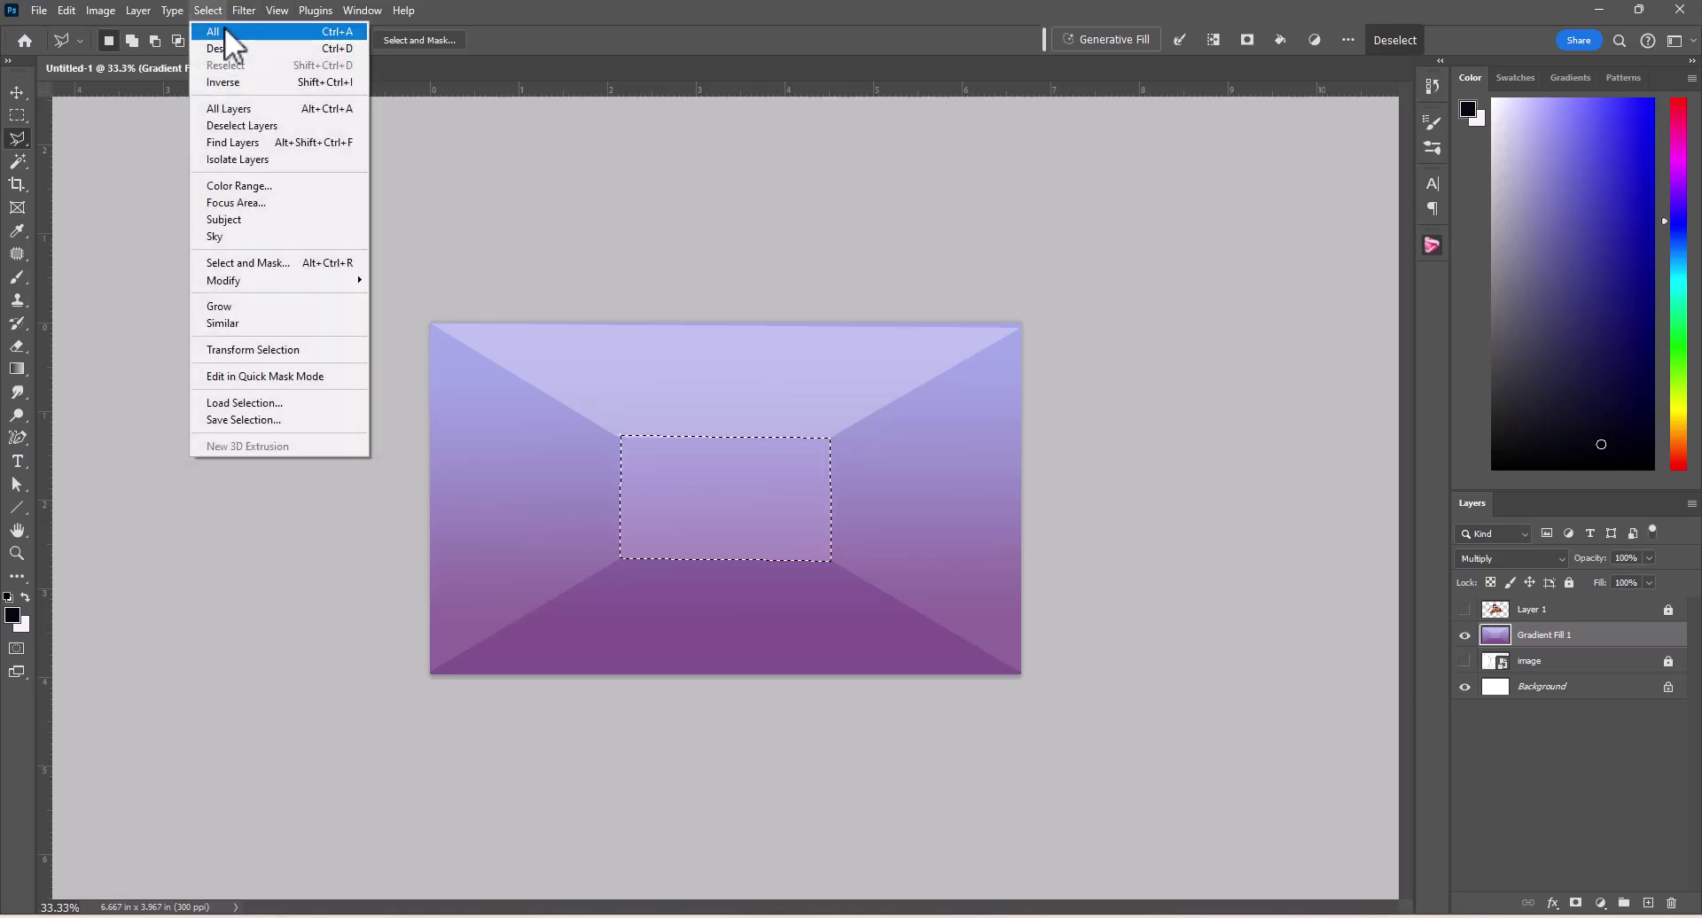
click(236, 46)
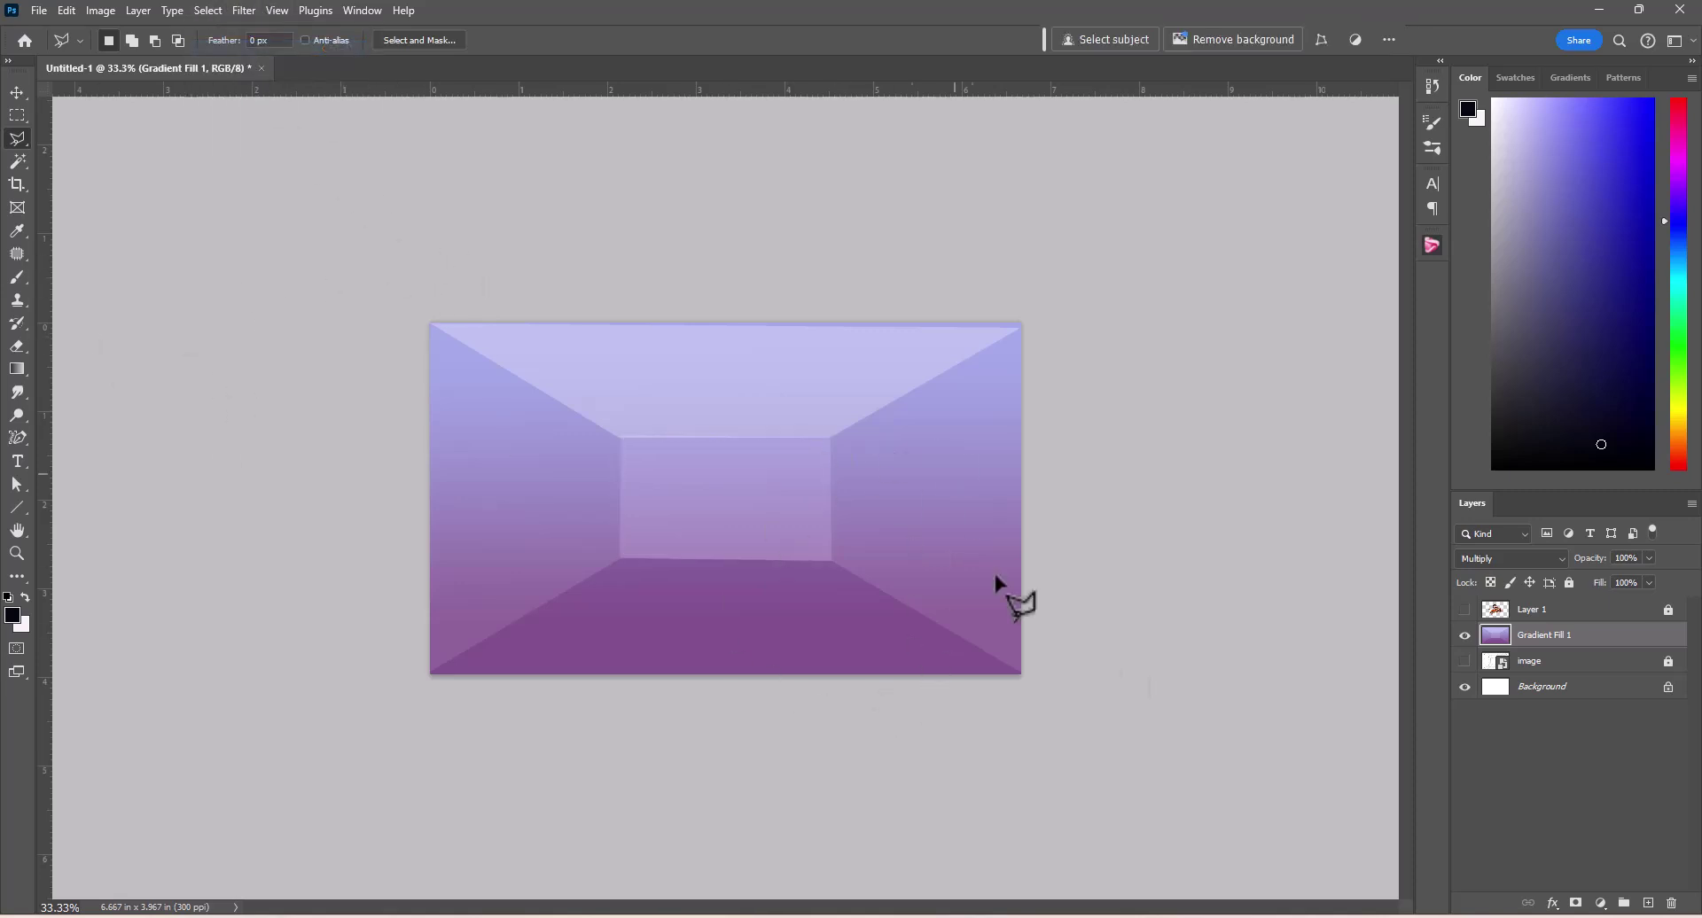
click(1464, 661)
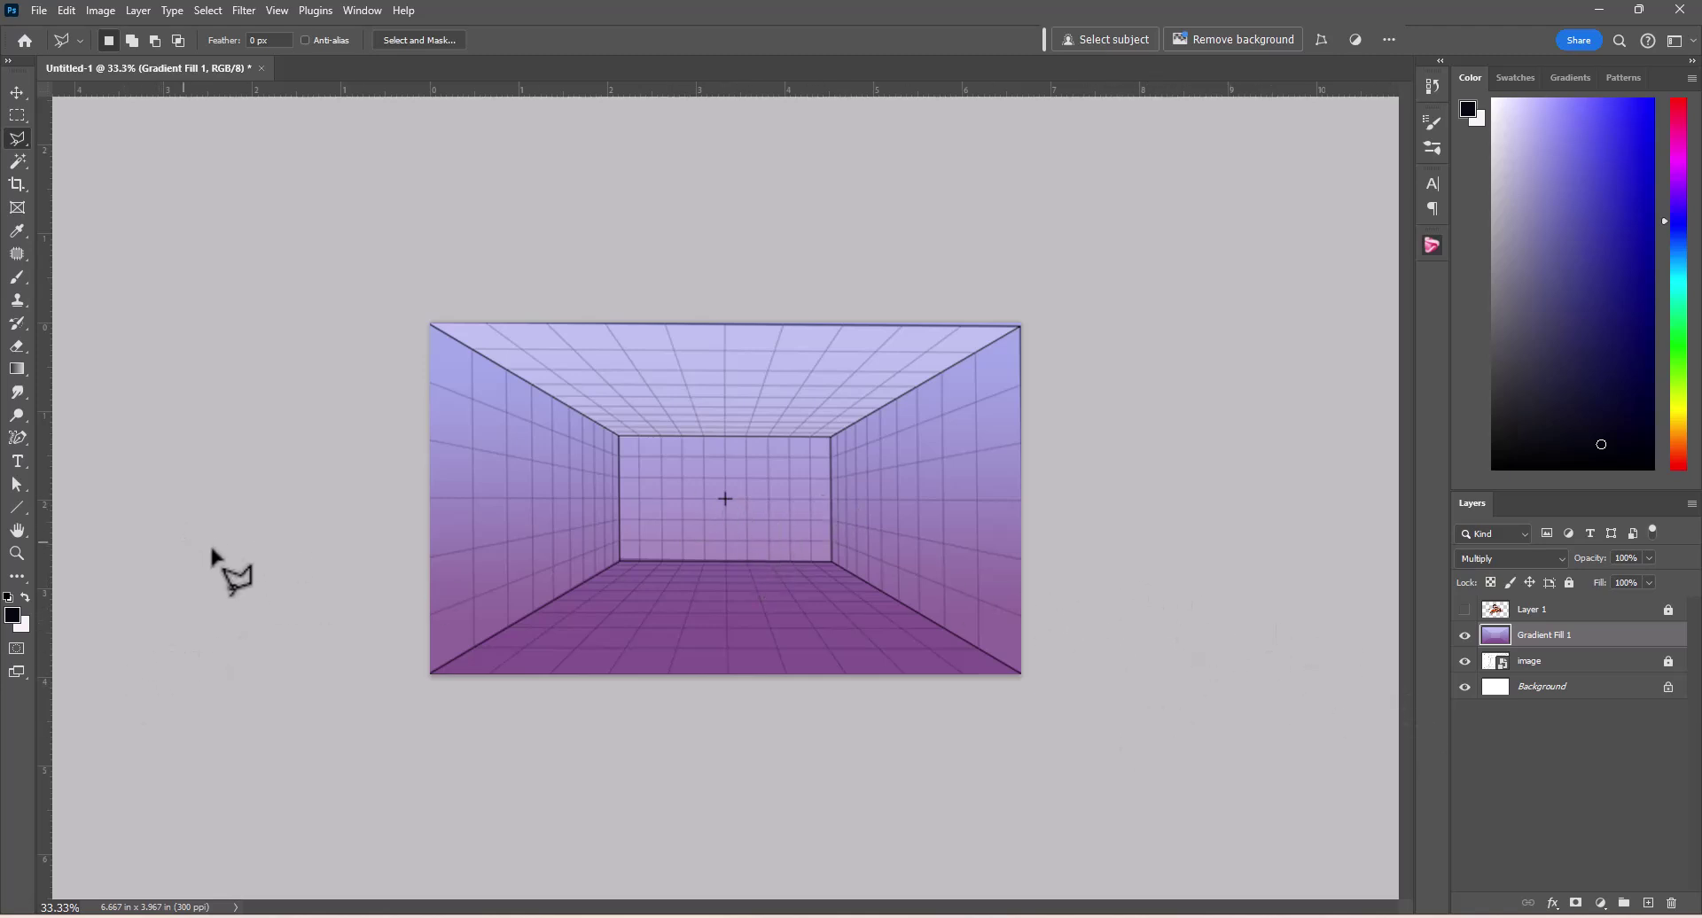
Step: Zoom into the room and lasso a door outline on the right wall near the back corner
click(1648, 903)
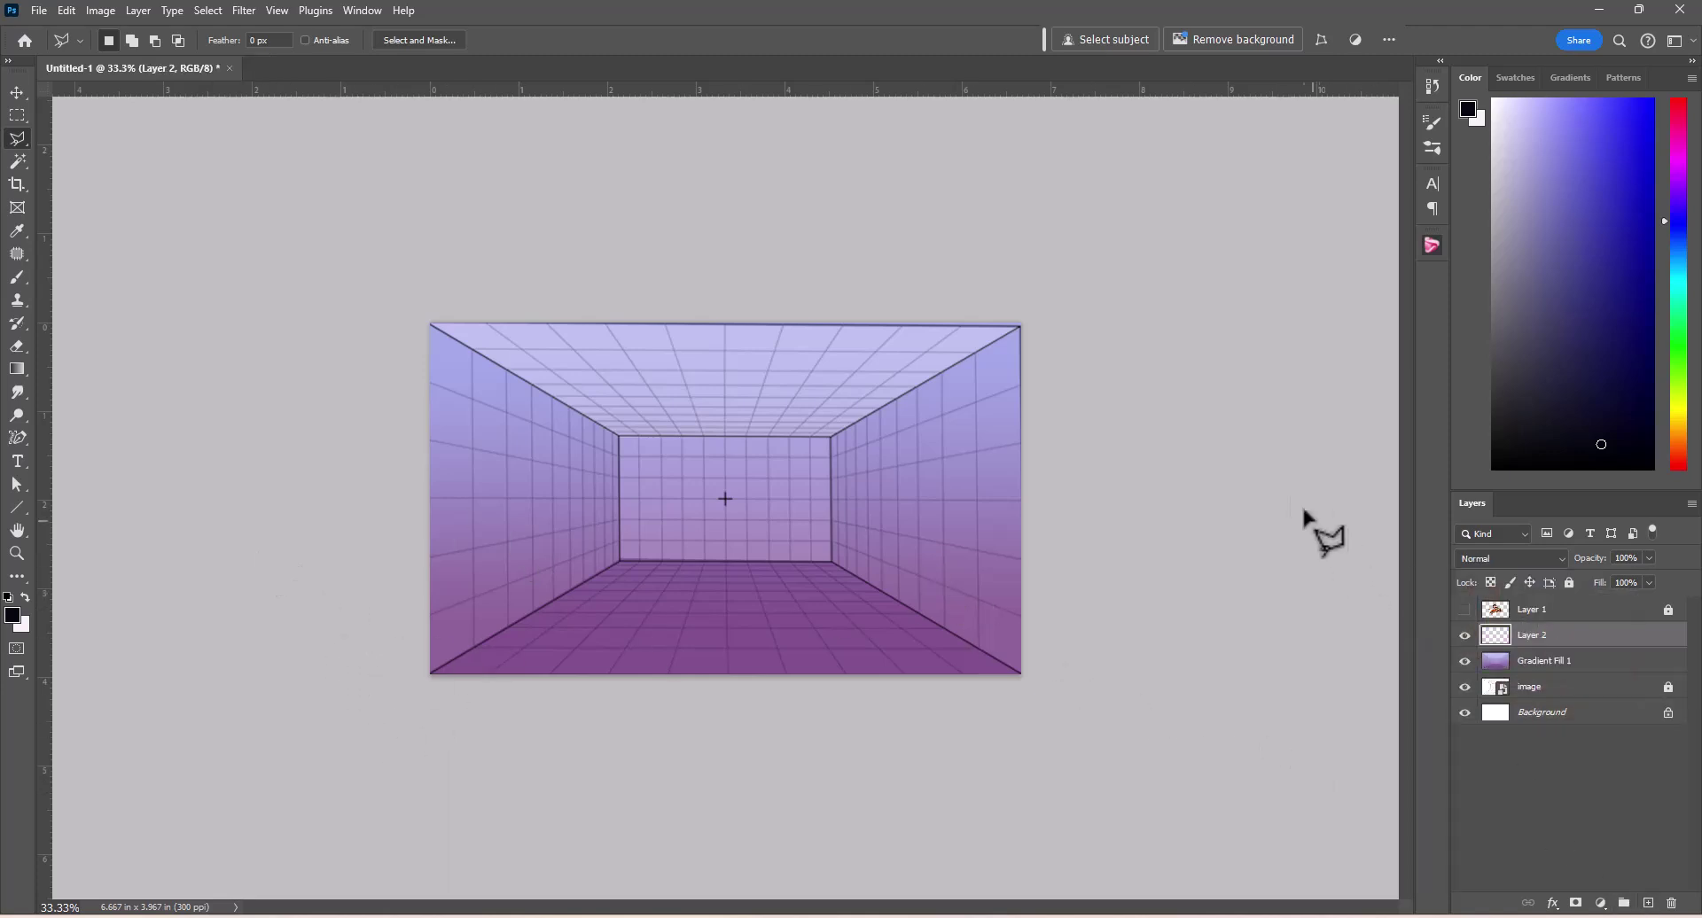
click(17, 553)
click(737, 538)
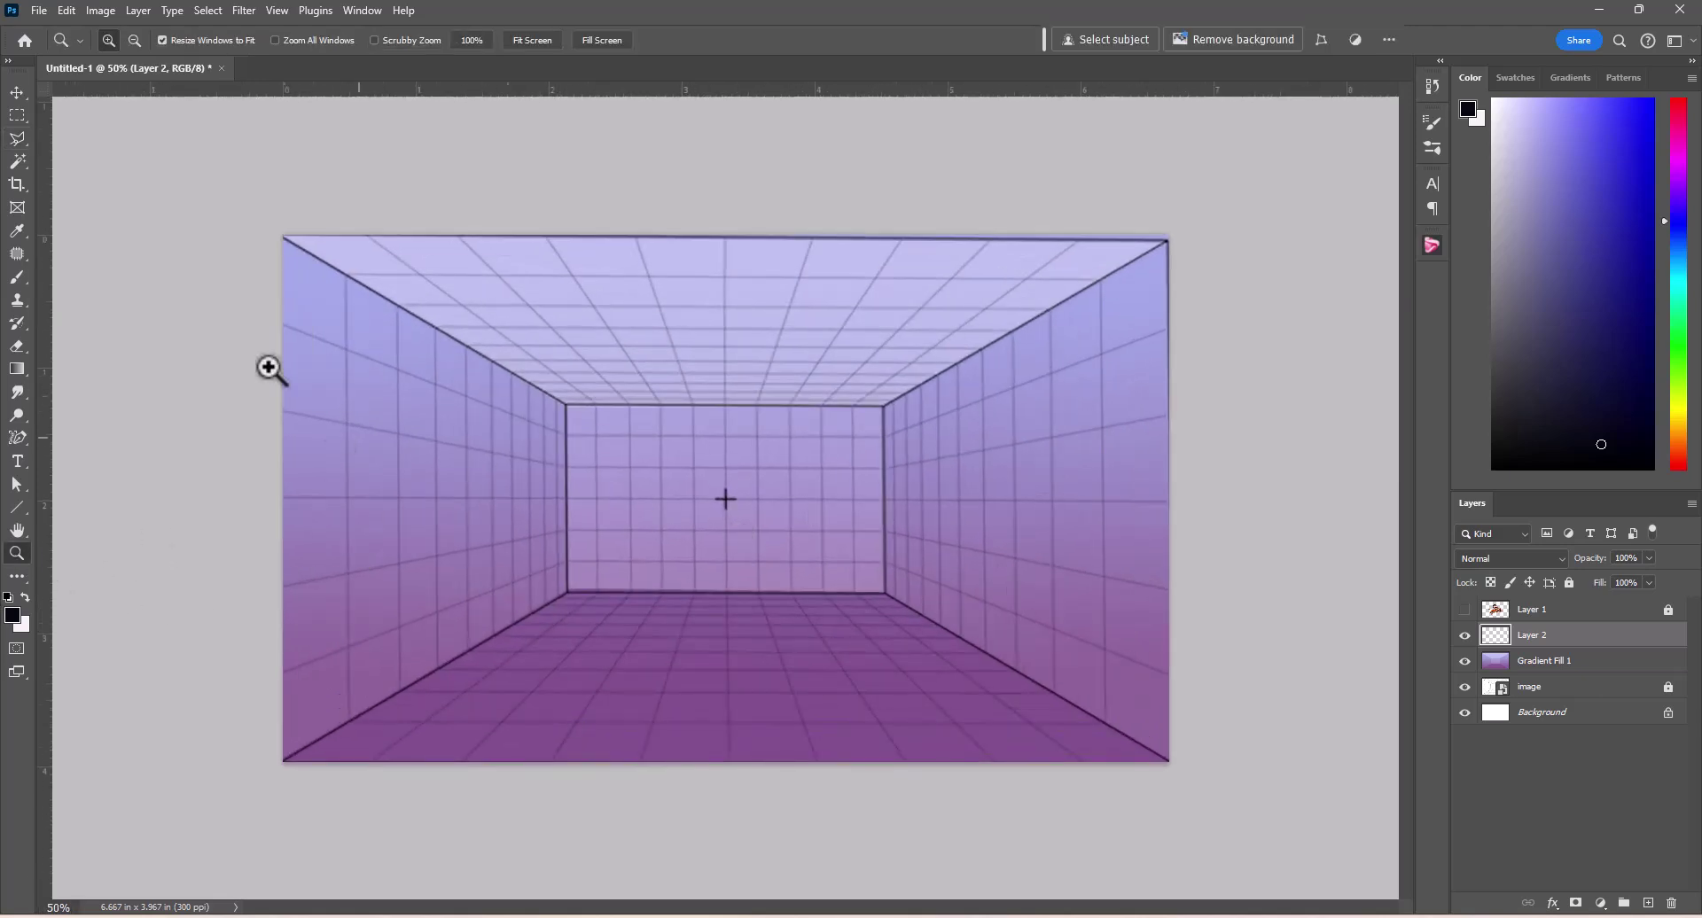
click(21, 140)
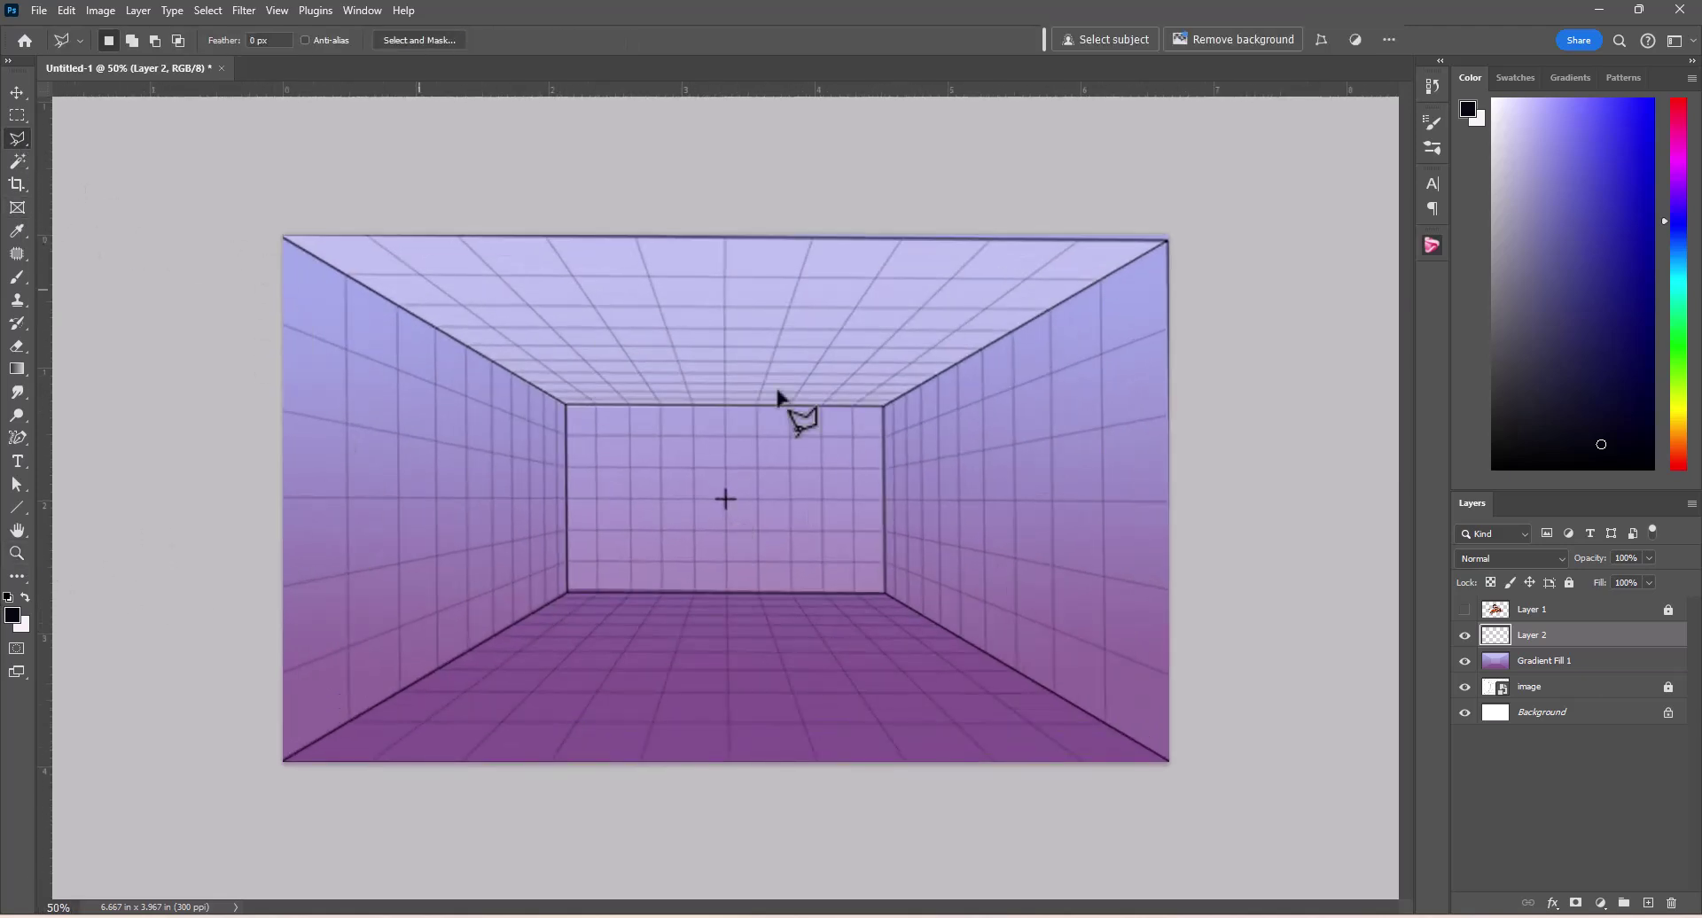
click(906, 607)
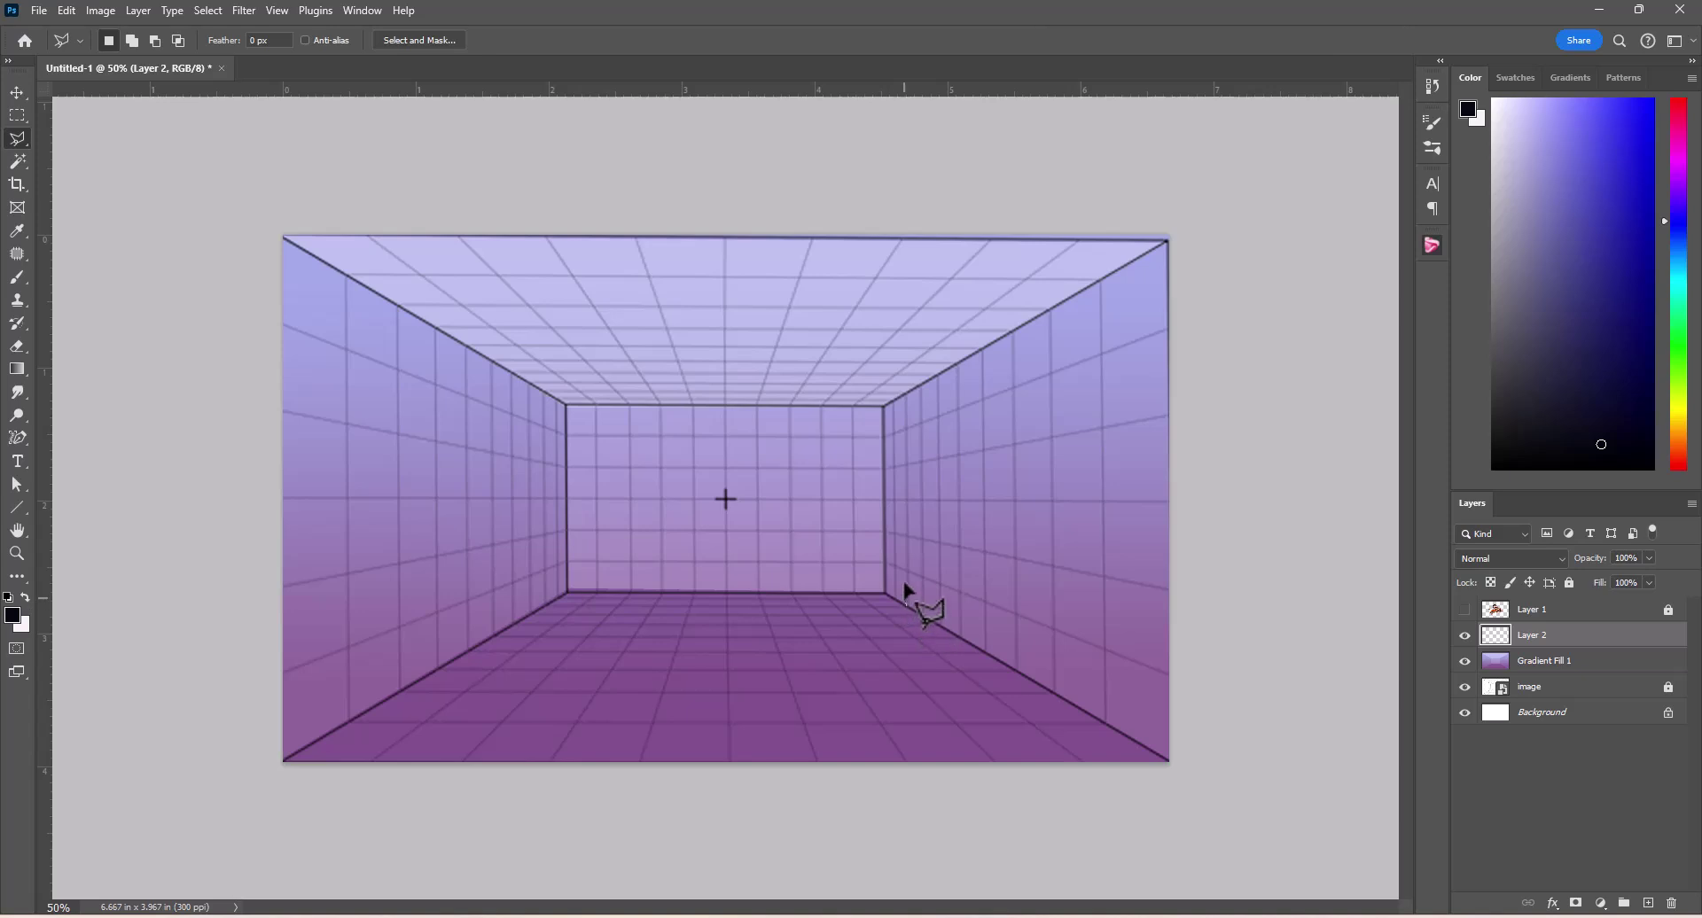
click(906, 463)
click(908, 608)
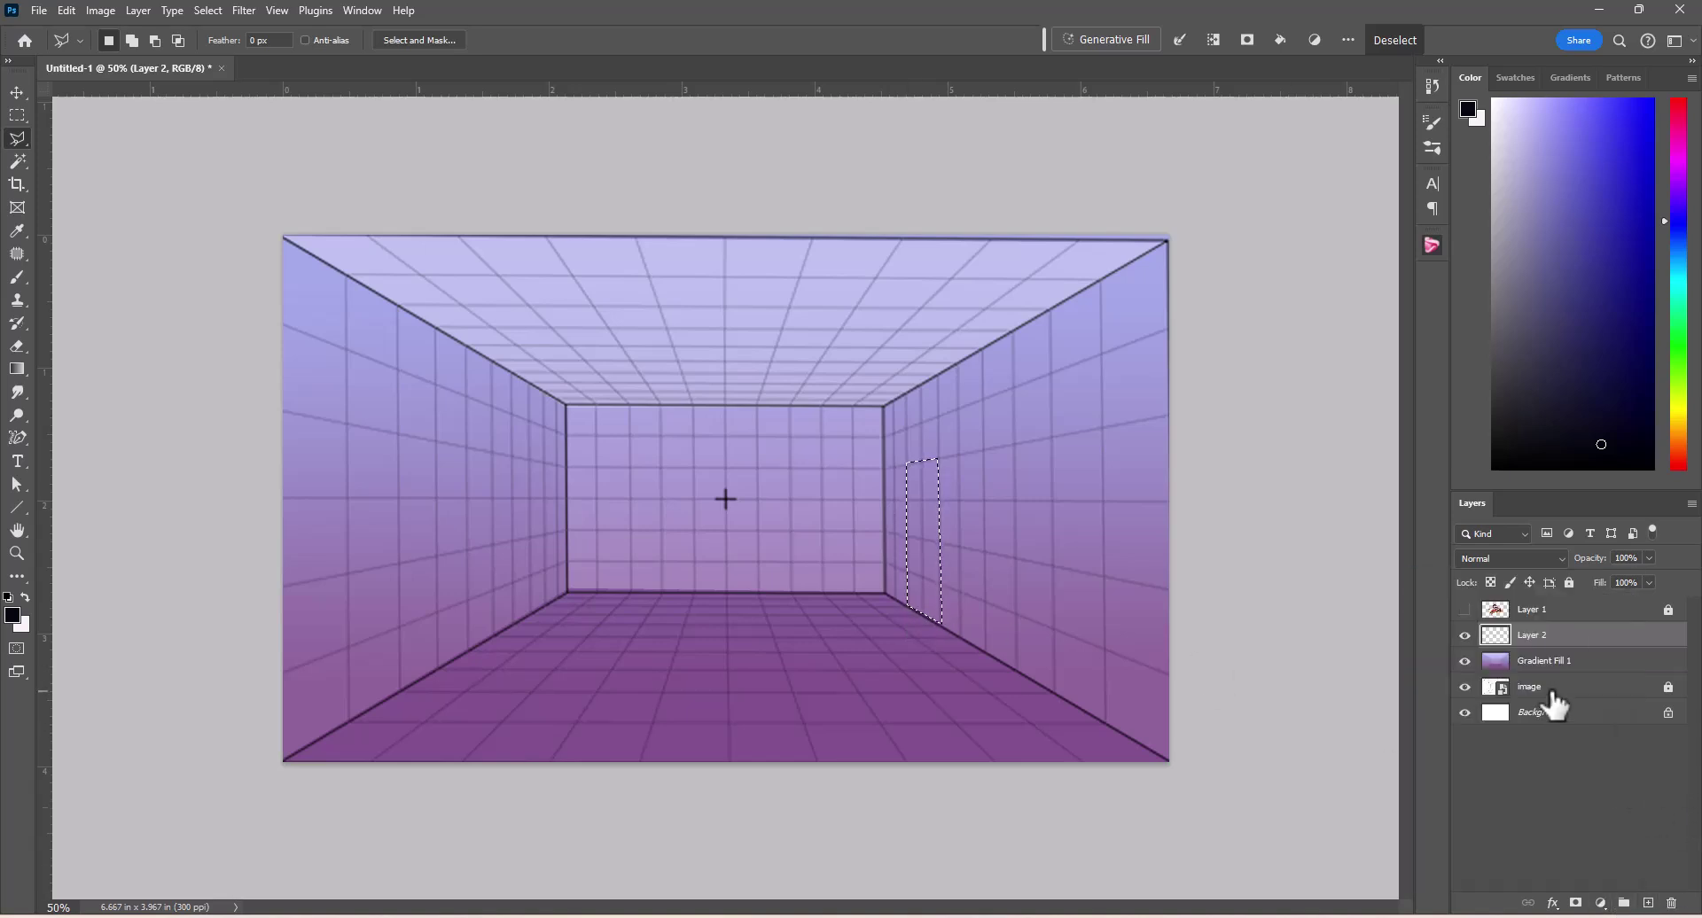
Step: Add a door layer above Gradient Fill 1 and choose a grey-green foreground colour
click(1583, 663)
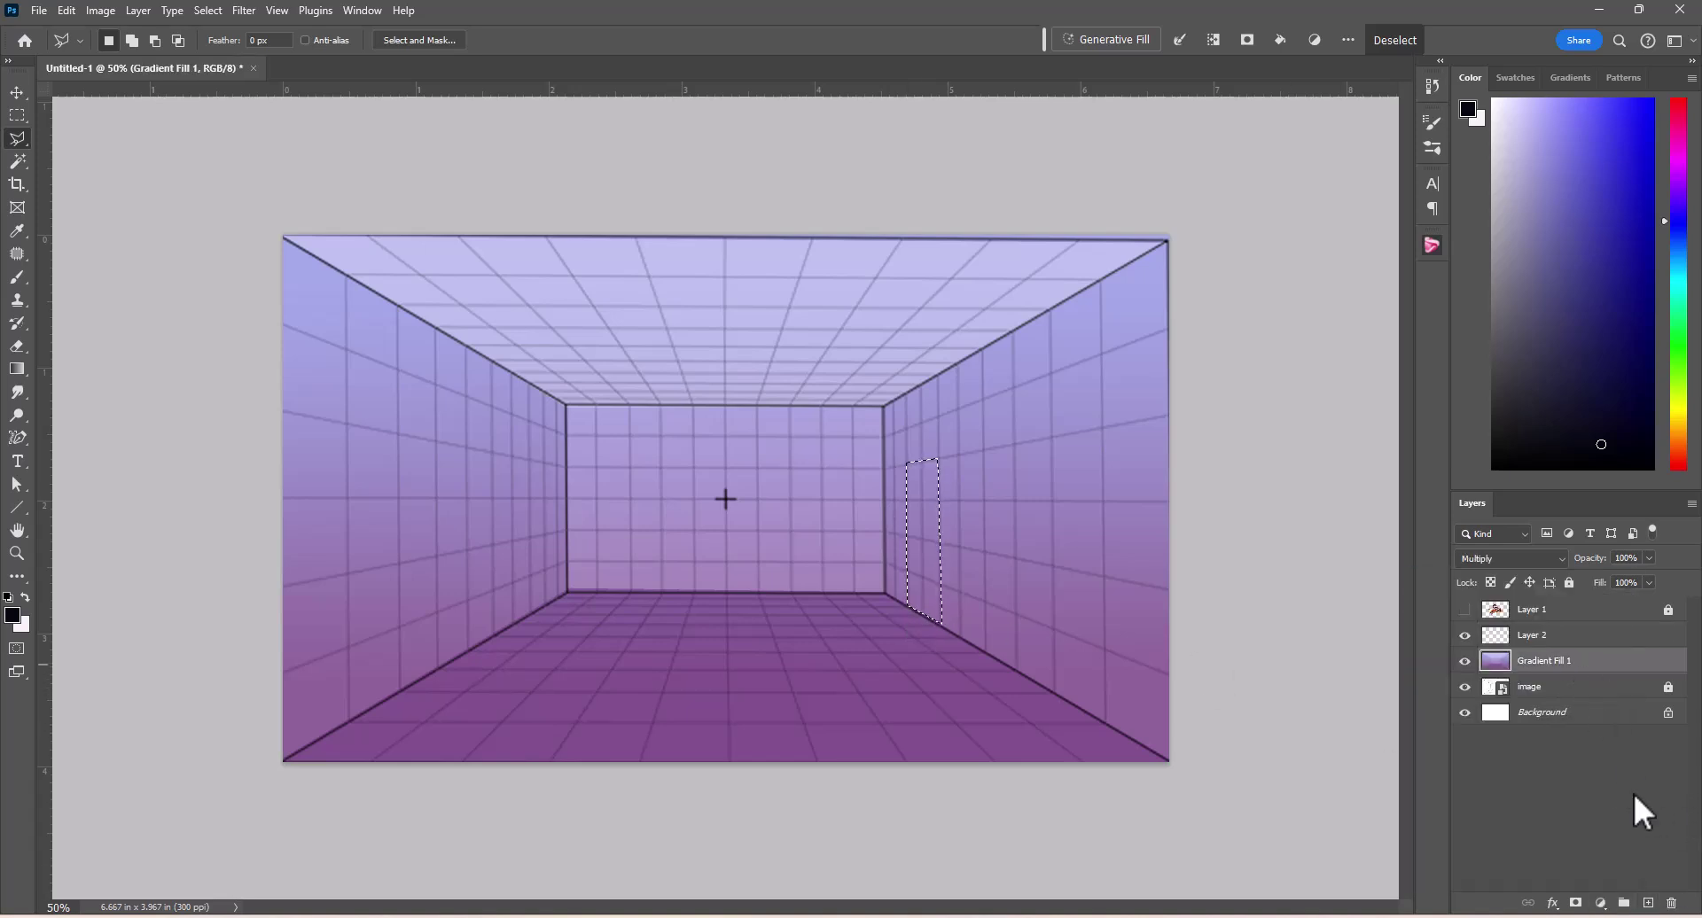
click(1648, 905)
click(1686, 152)
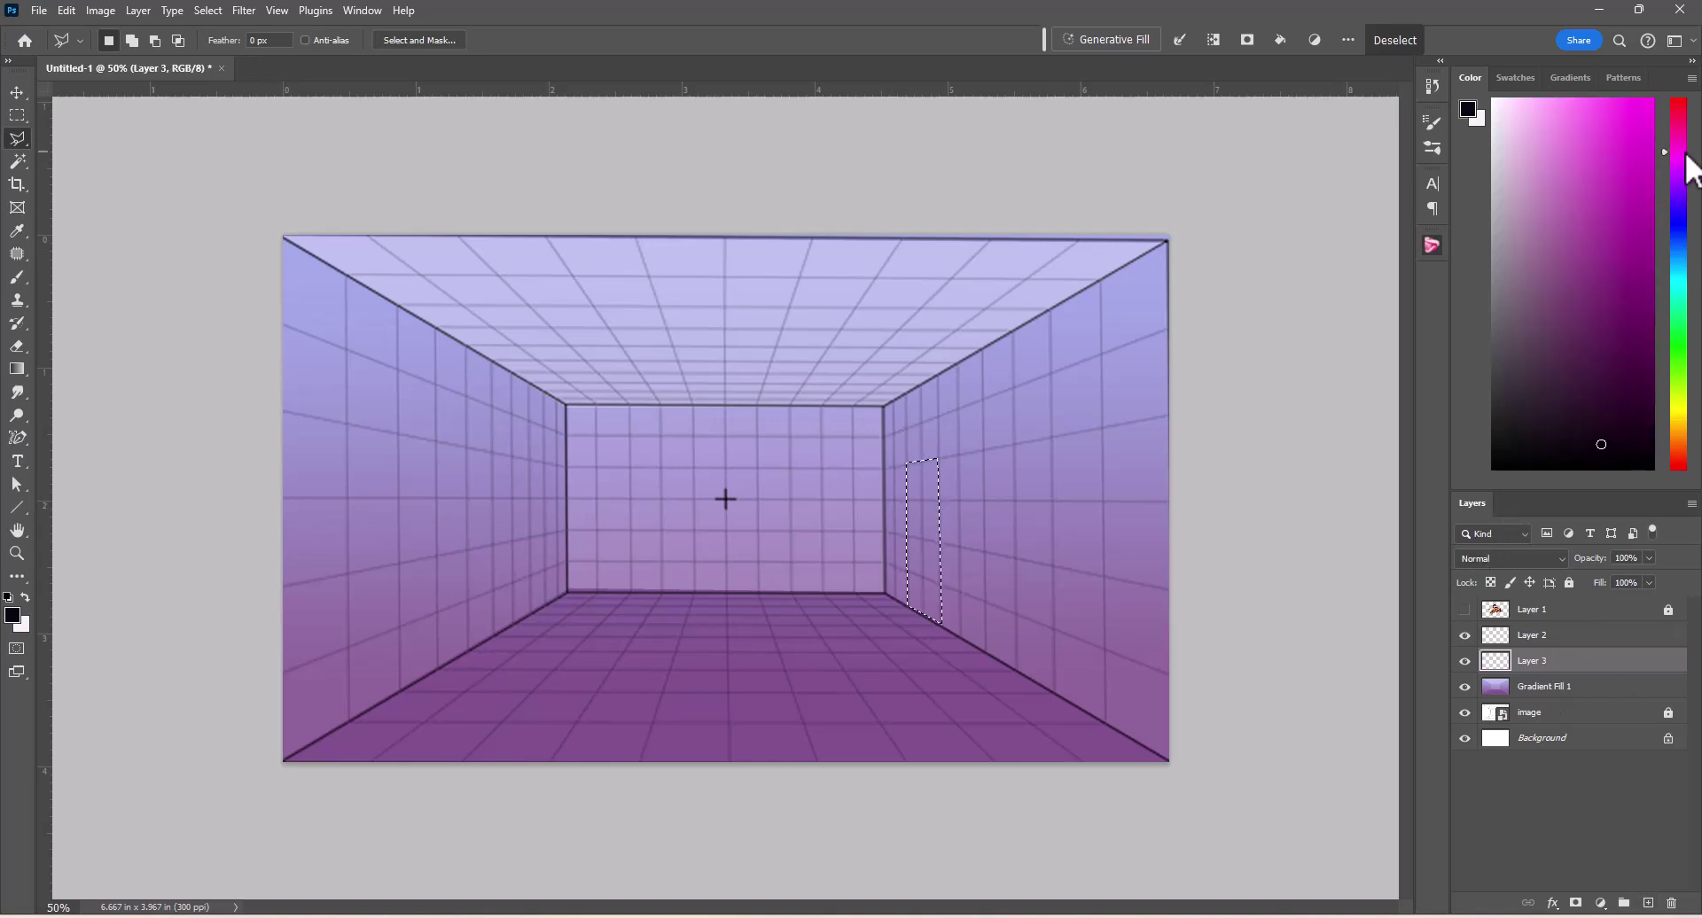
drag(1684, 177, 1684, 316)
drag(1586, 289, 1544, 269)
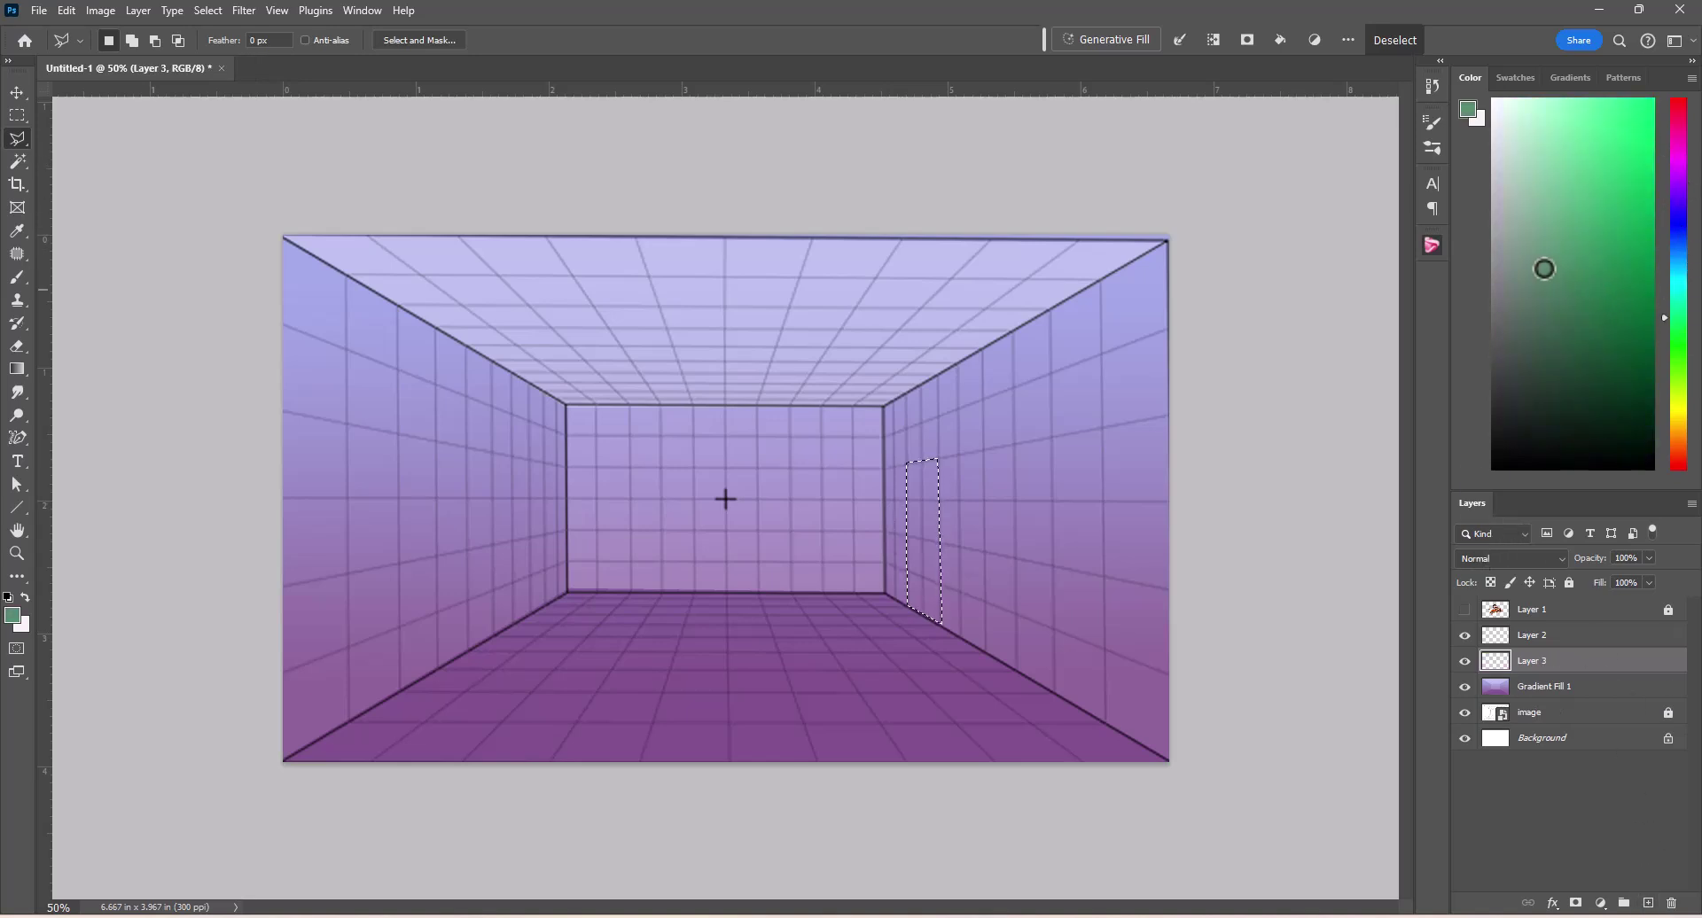
Step: Fill the door outline with grey-green using the Paint Bucket
click(17, 370)
right_click(16, 369)
click(98, 388)
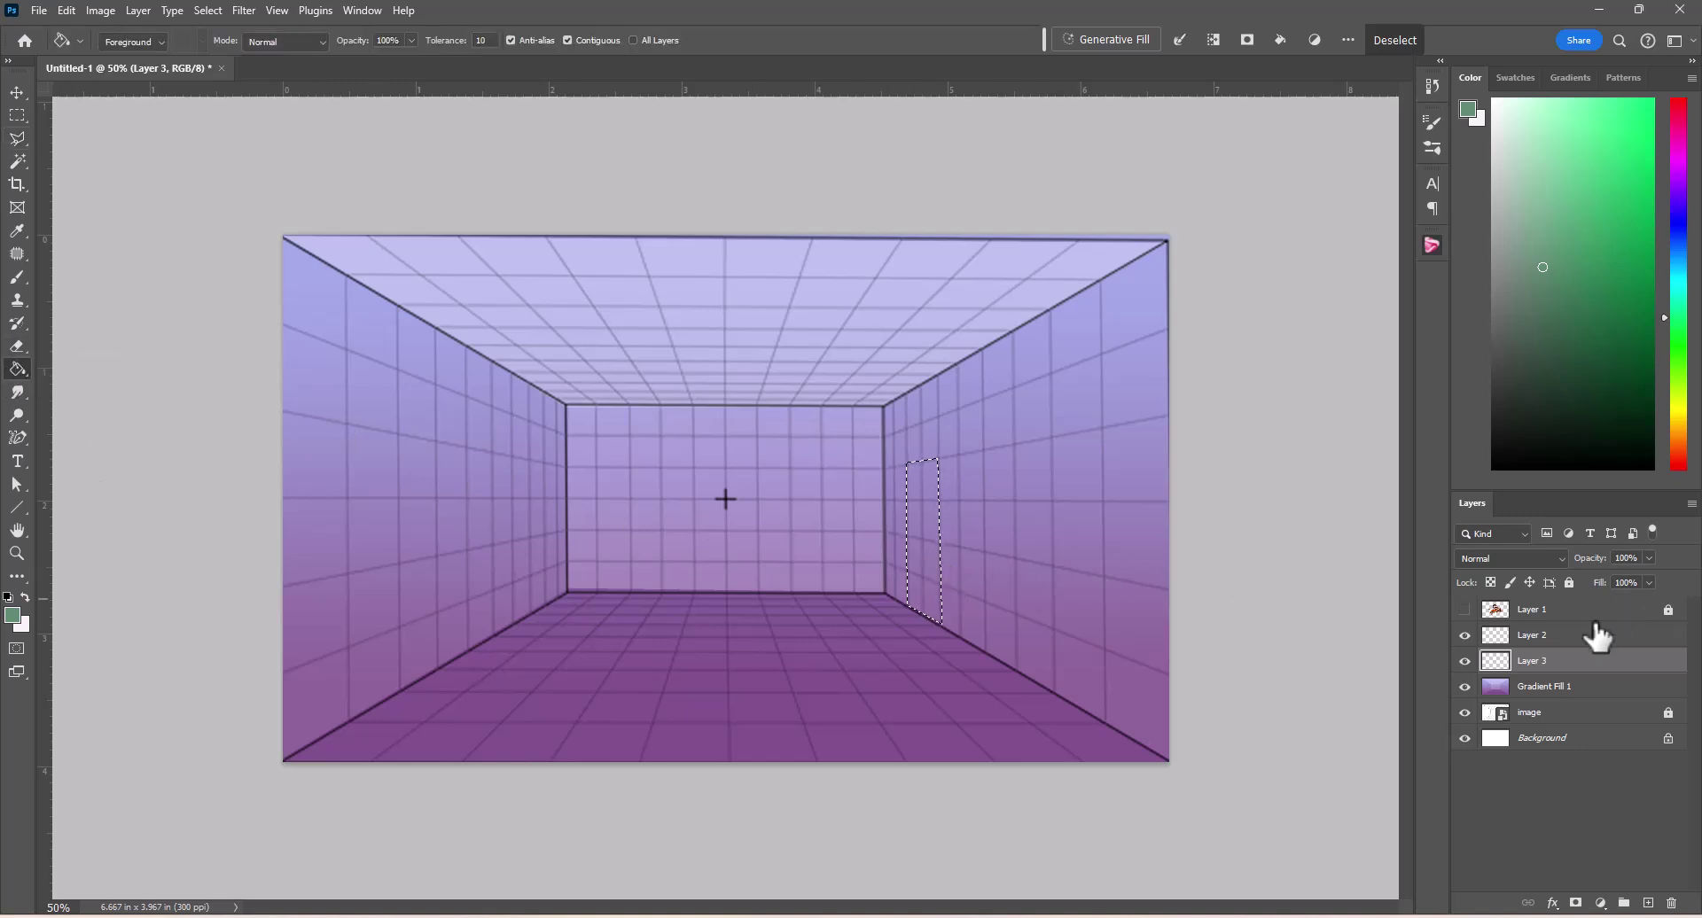
click(924, 572)
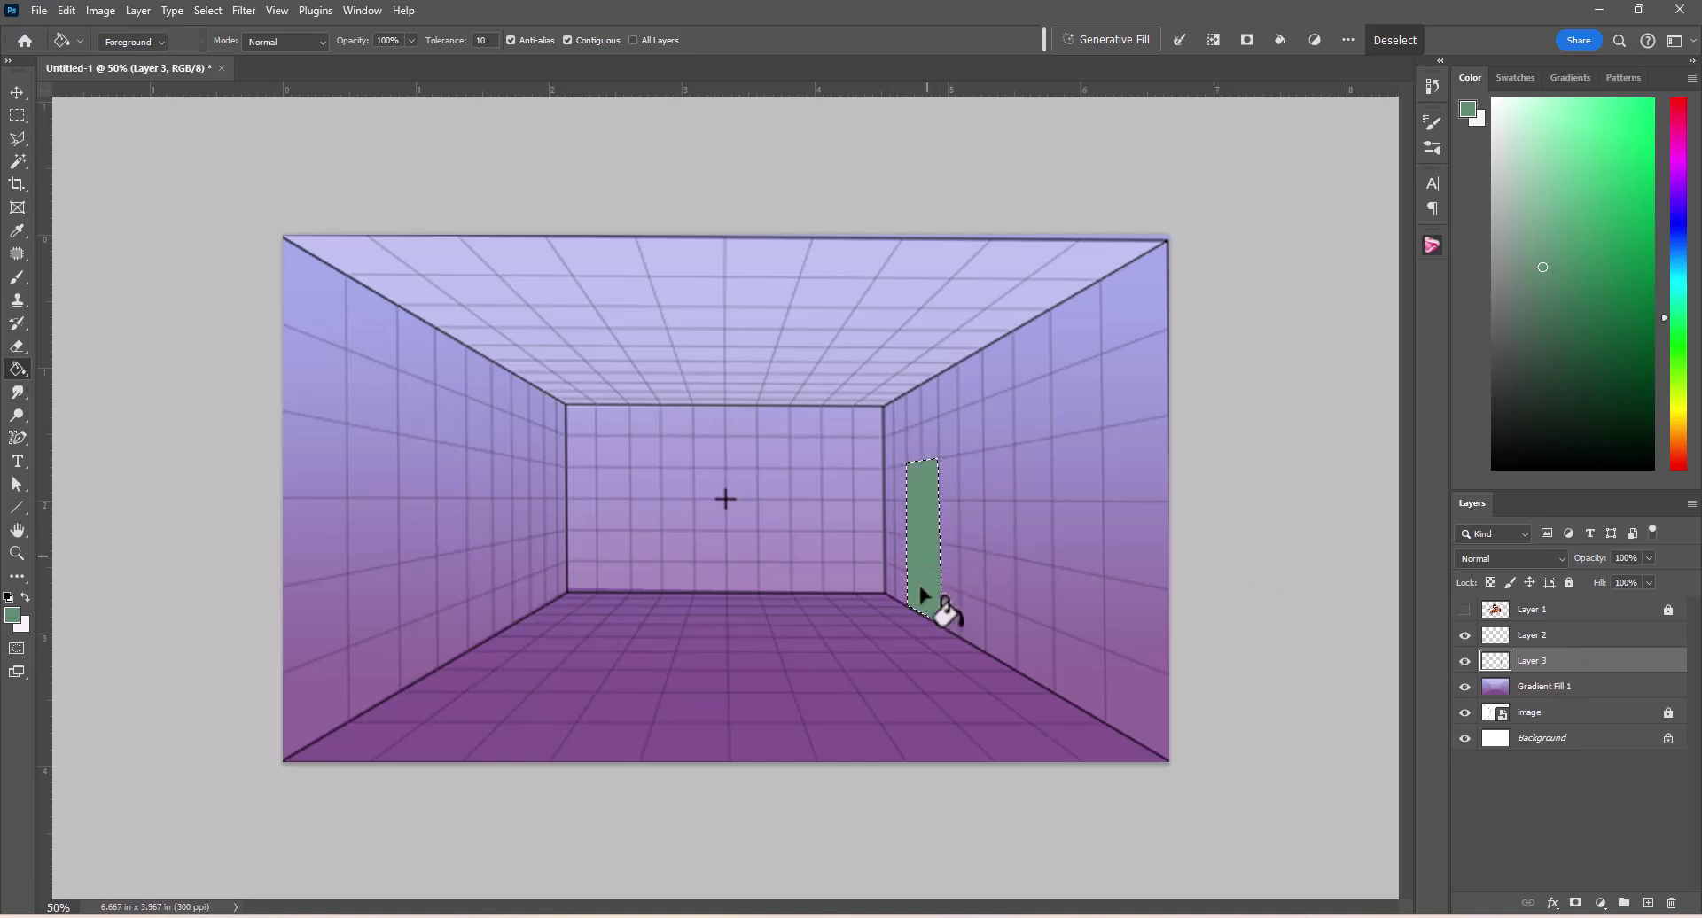
Step: Deselect the door and toggle the grid off and on to check it
click(16, 92)
click(209, 13)
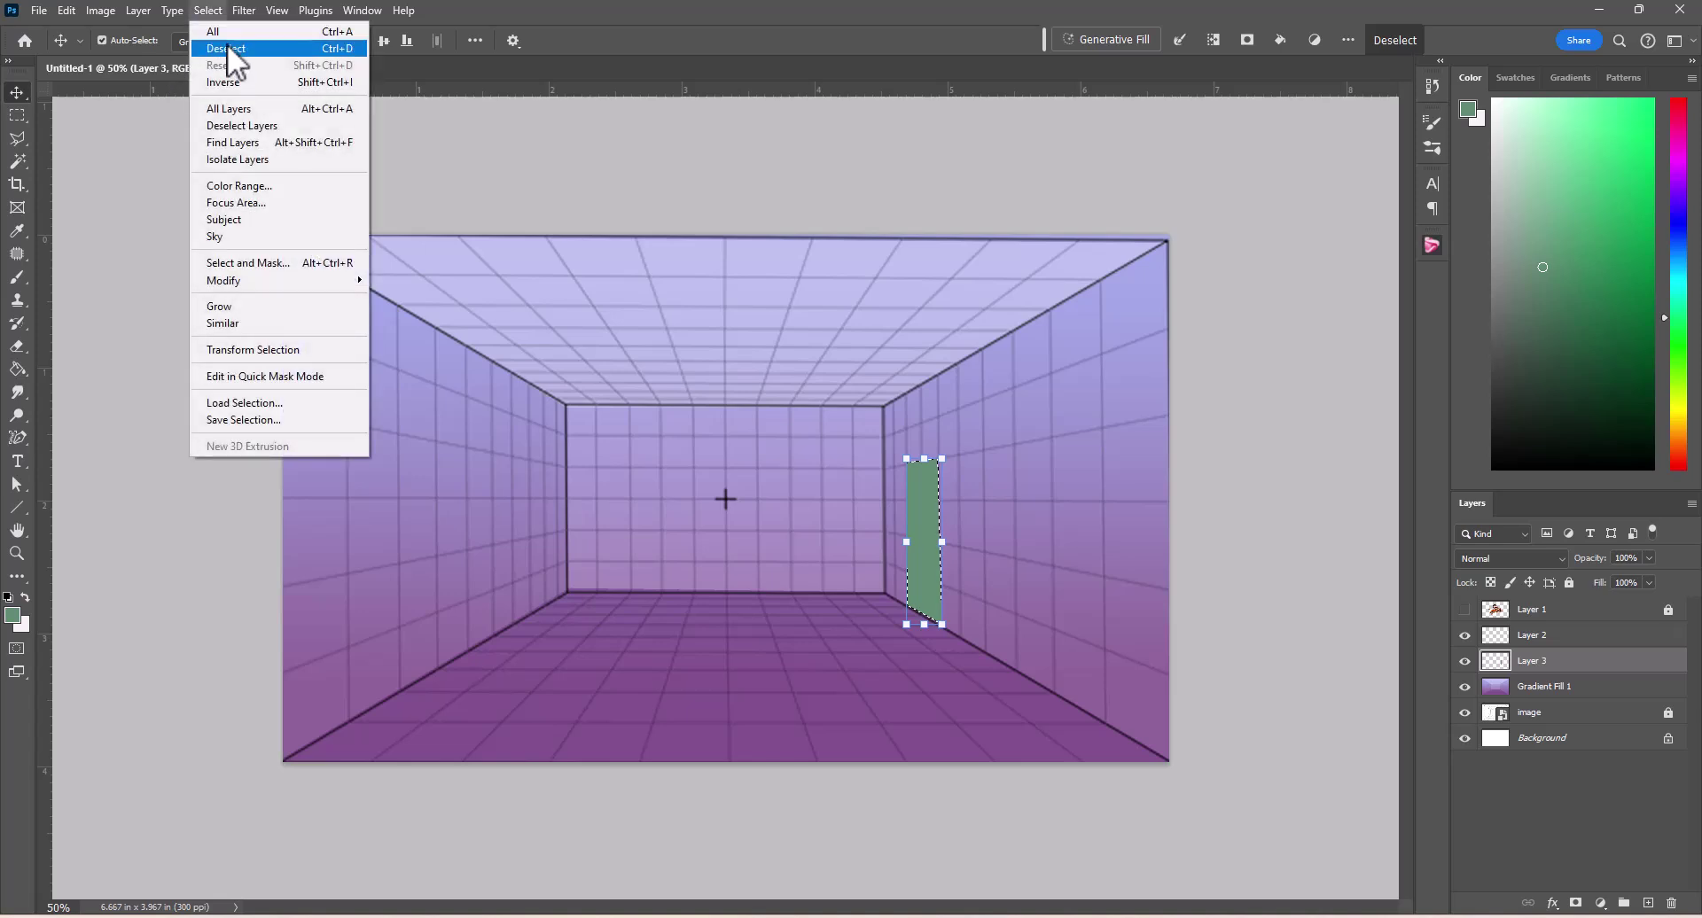
click(233, 50)
click(1264, 615)
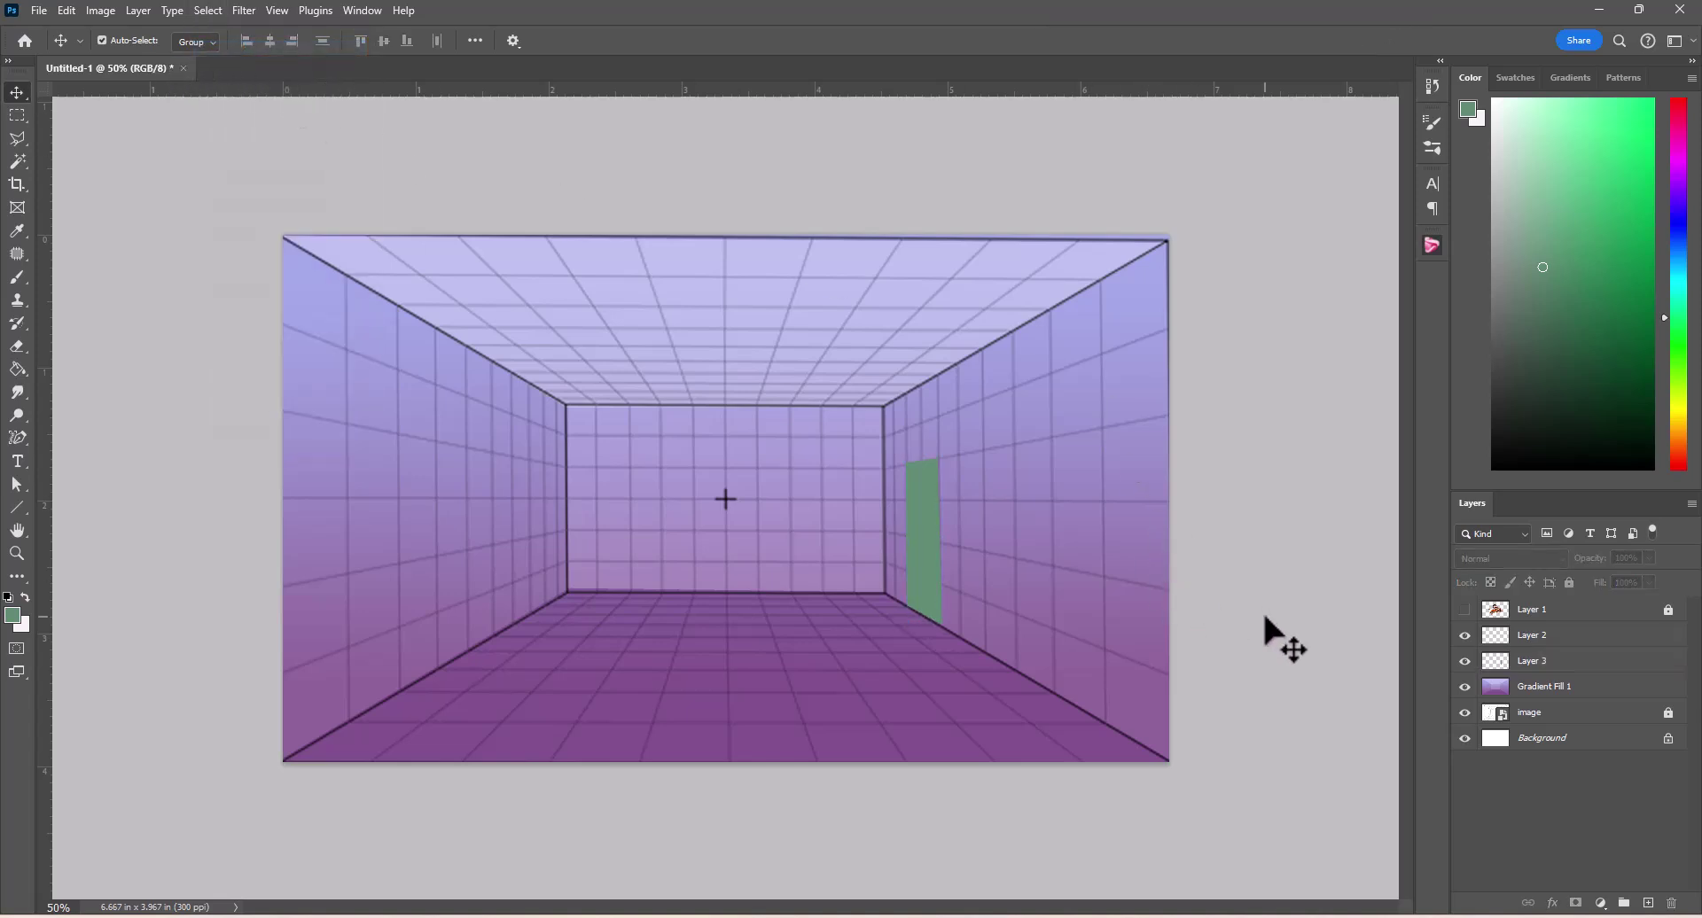
click(1465, 714)
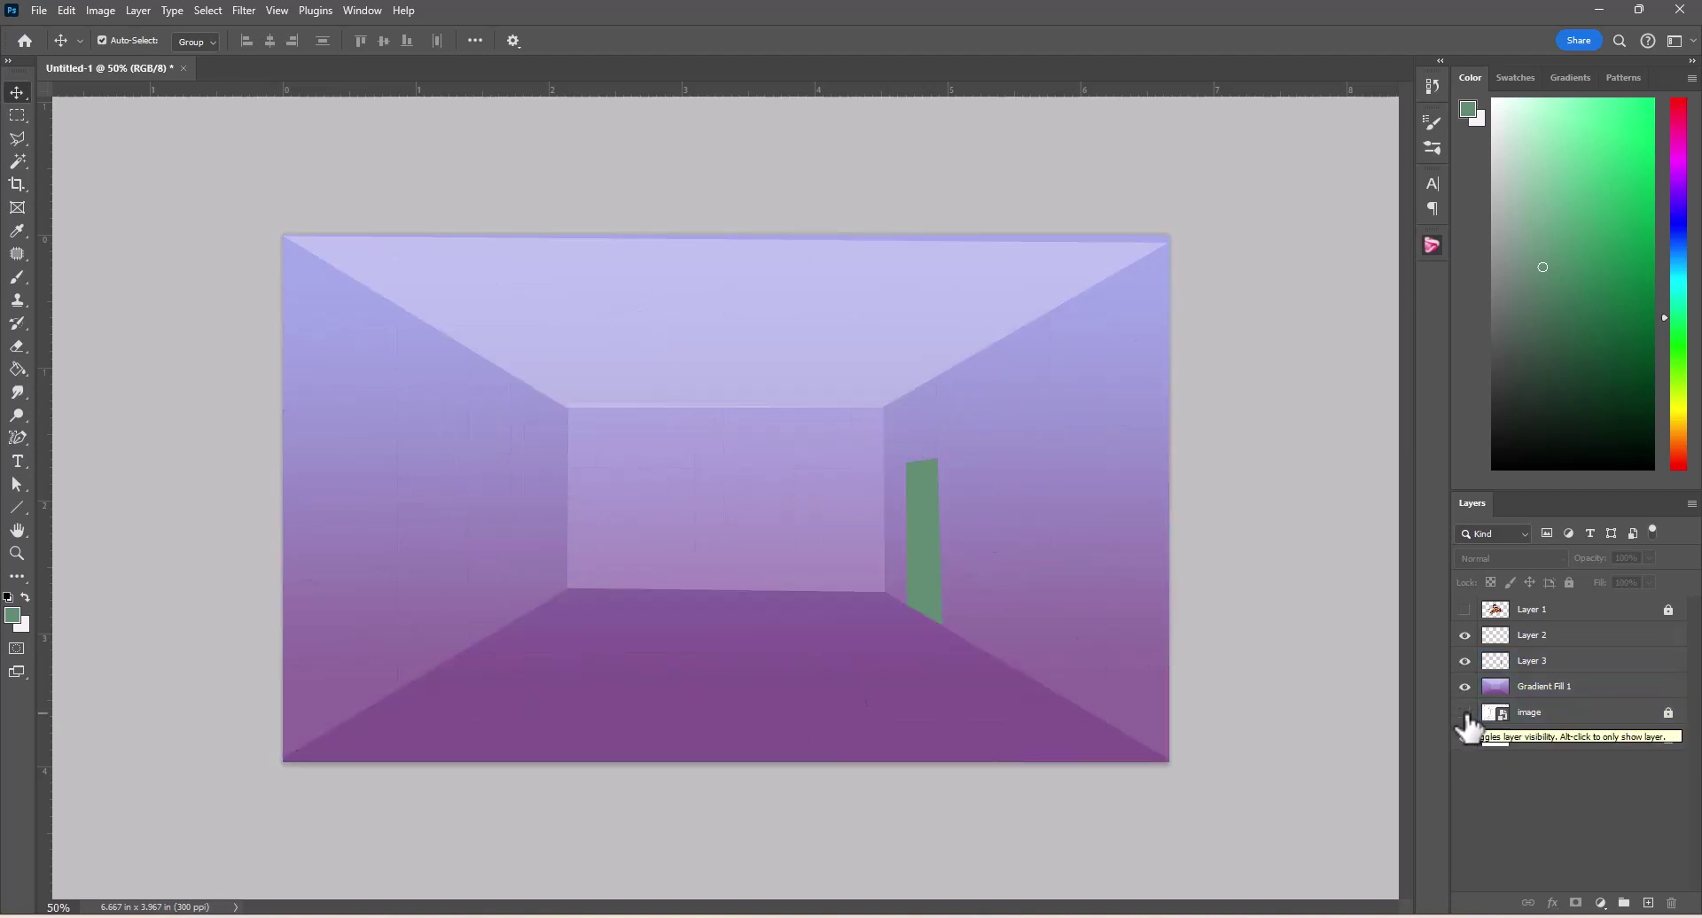
click(1465, 713)
click(996, 572)
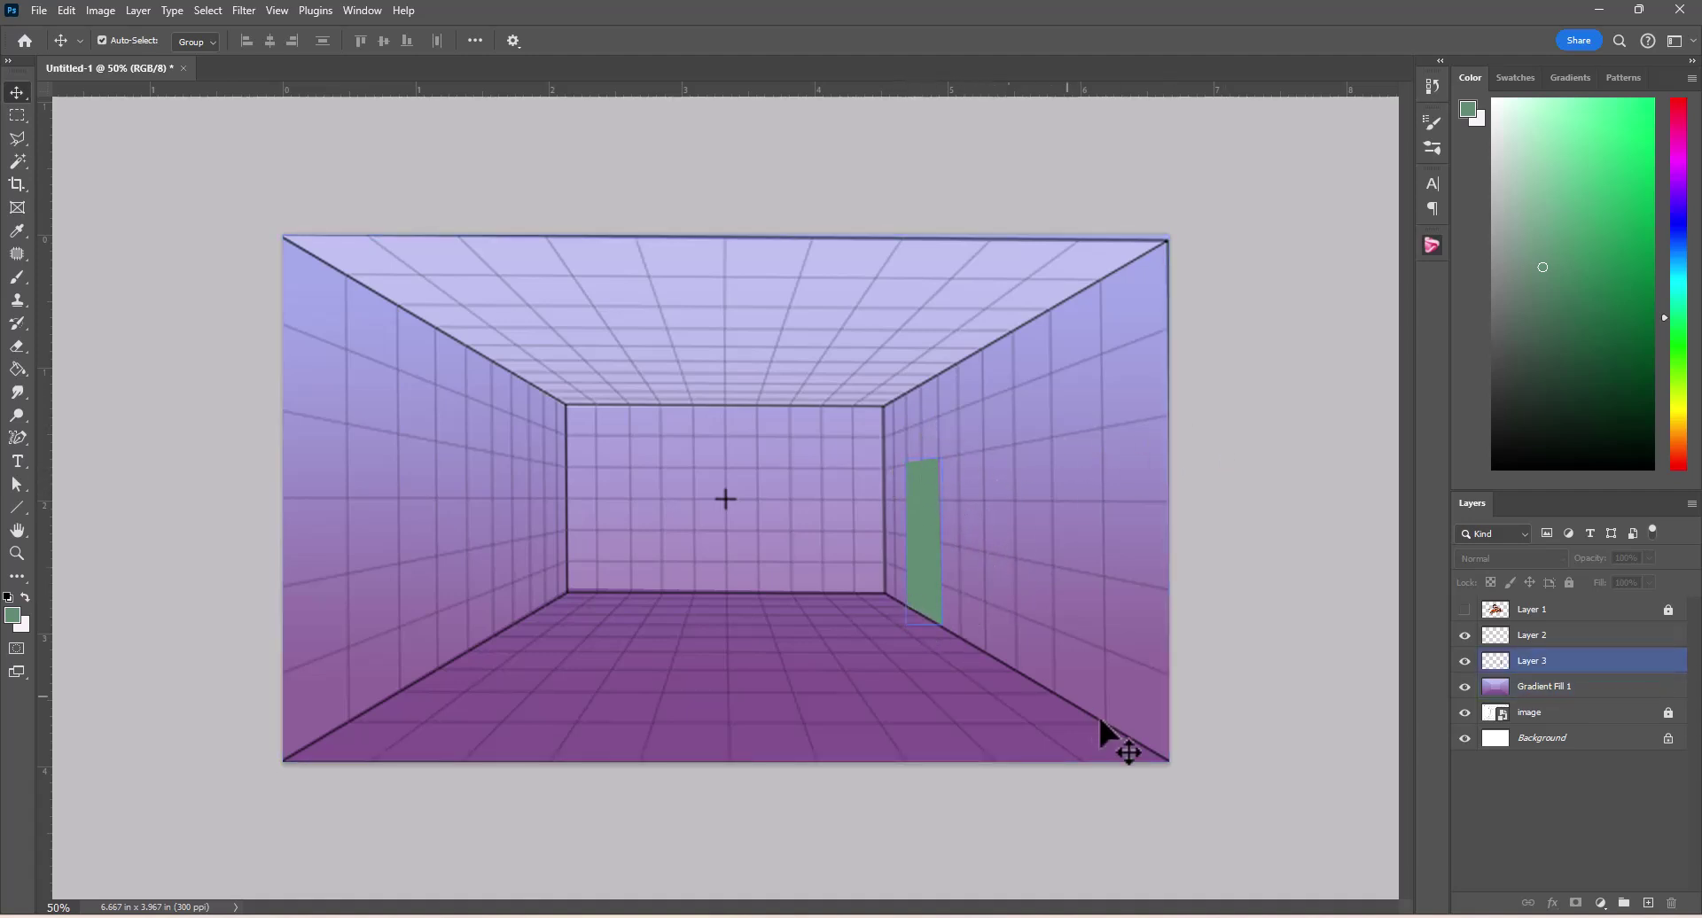
Step: Outline a four-cornered window shape on the right wall with the Polygonal Lasso
click(19, 141)
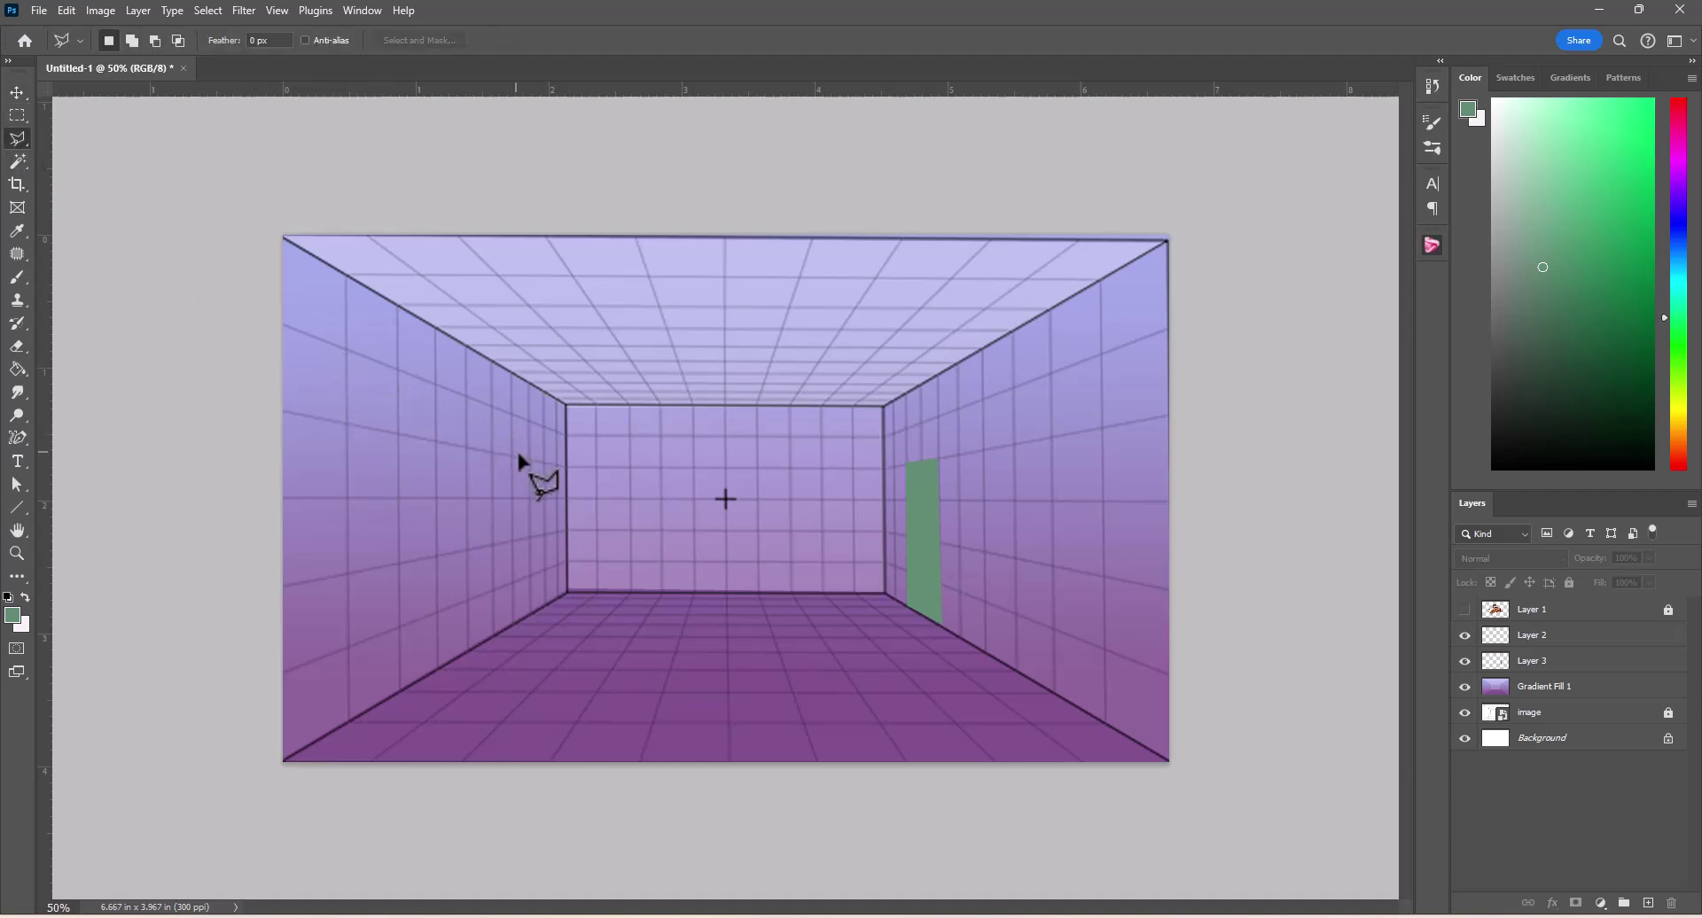
click(985, 453)
click(1052, 565)
click(1051, 438)
click(985, 454)
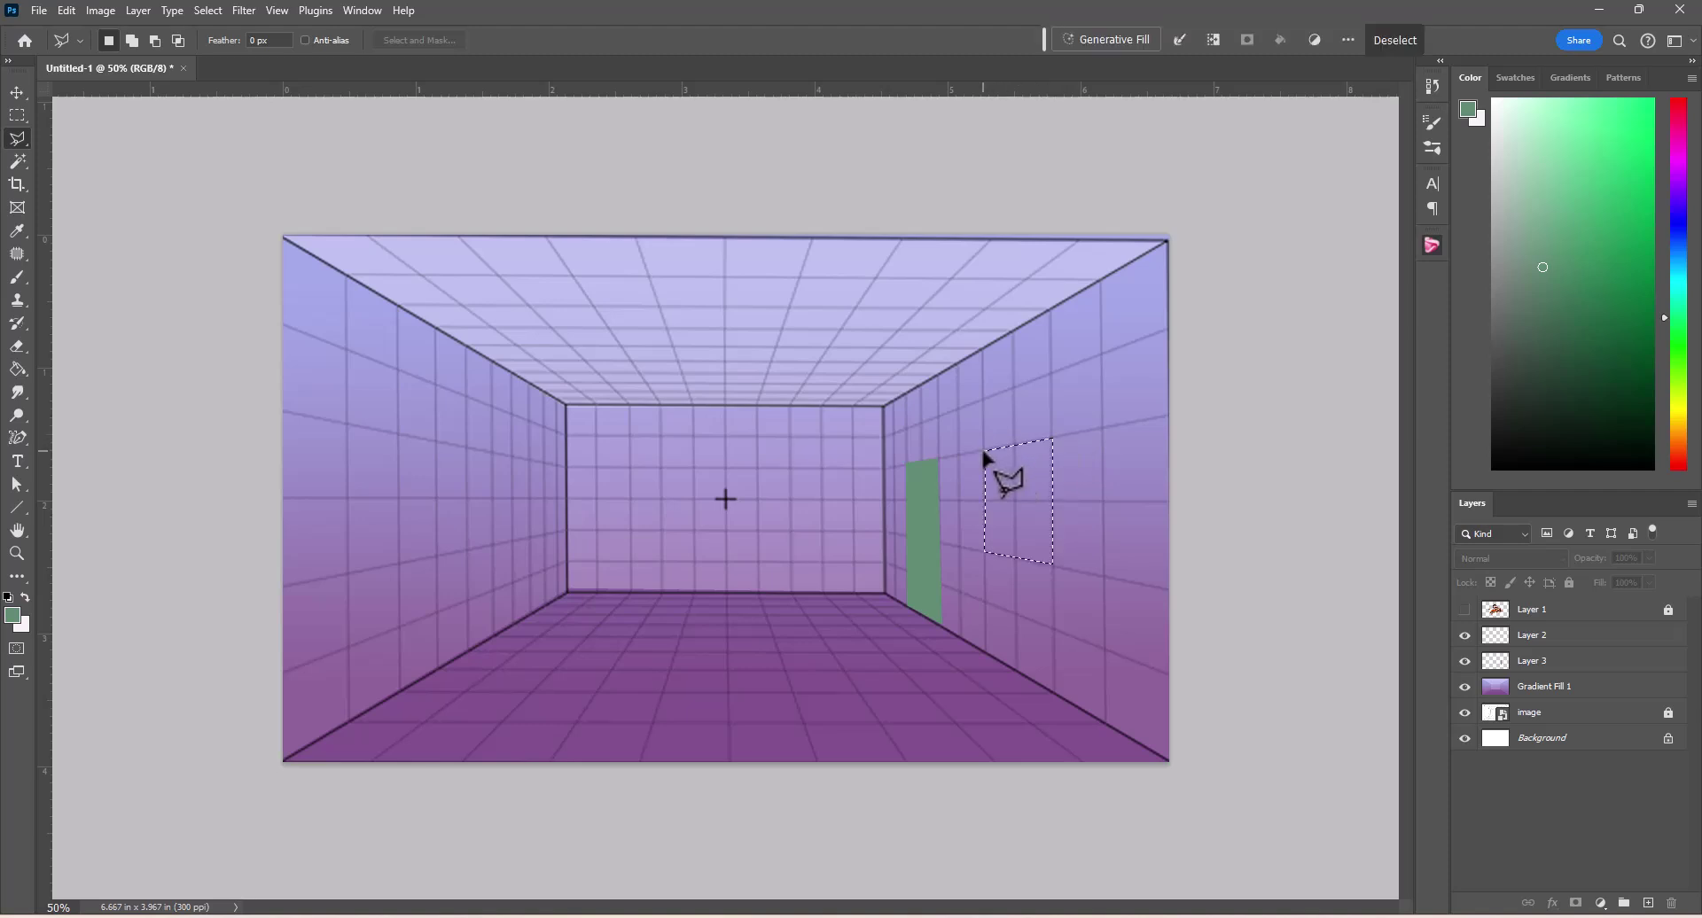
Step: Pick a light cyan colour and fill the window selection on Layer 2
click(1682, 271)
click(1555, 102)
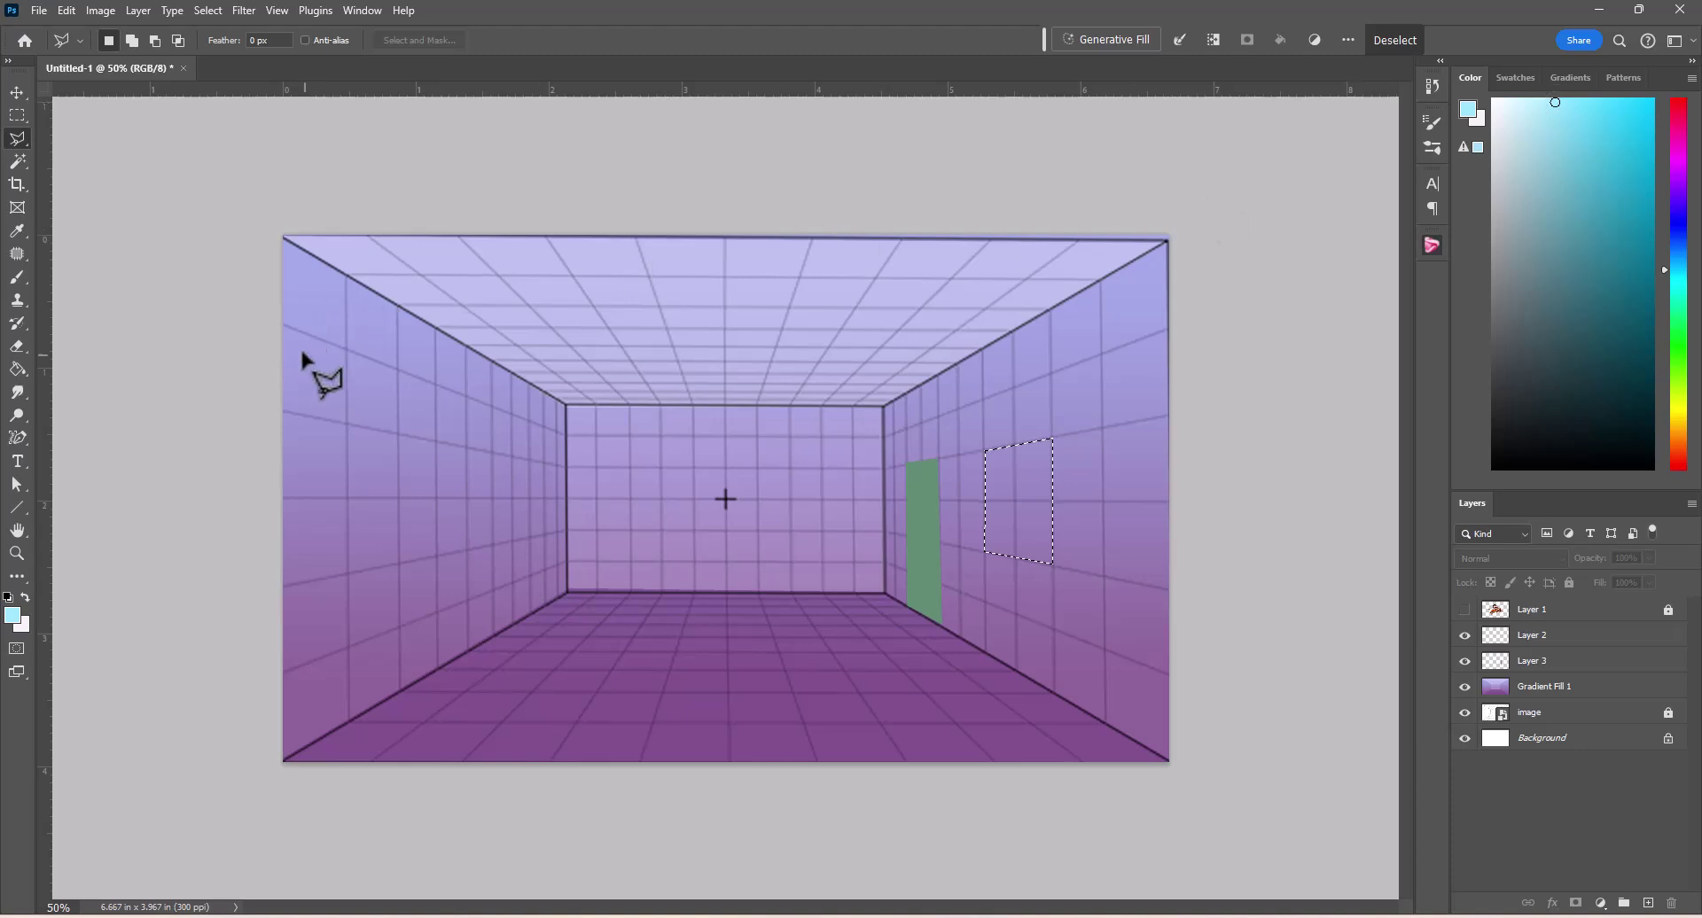
click(18, 369)
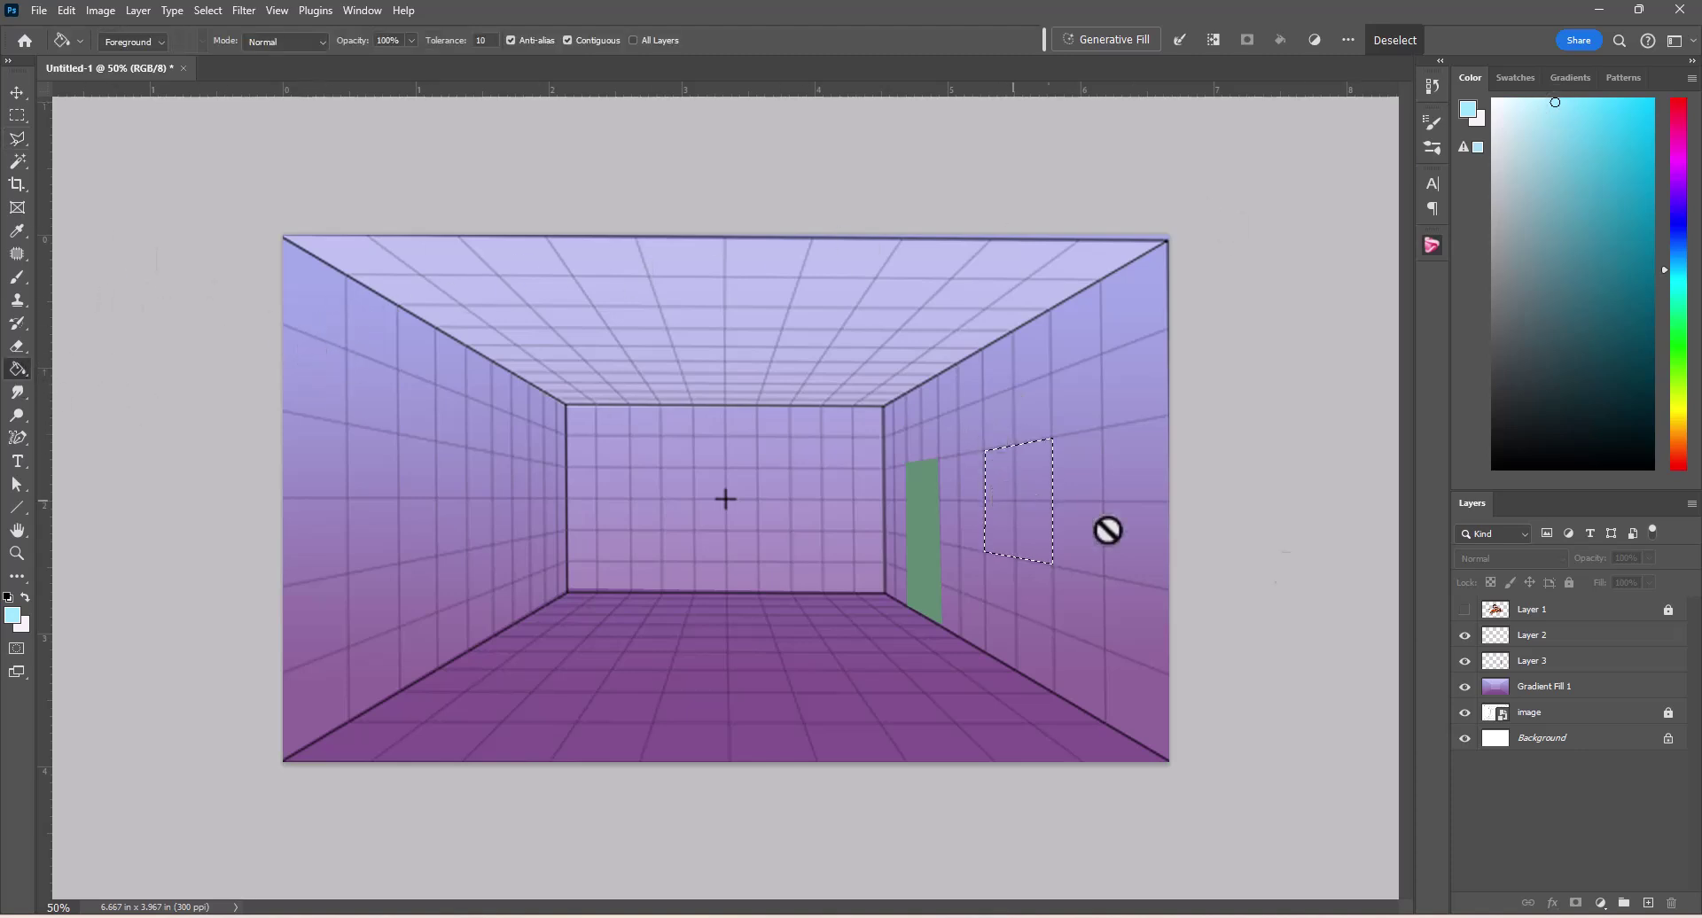
click(1541, 663)
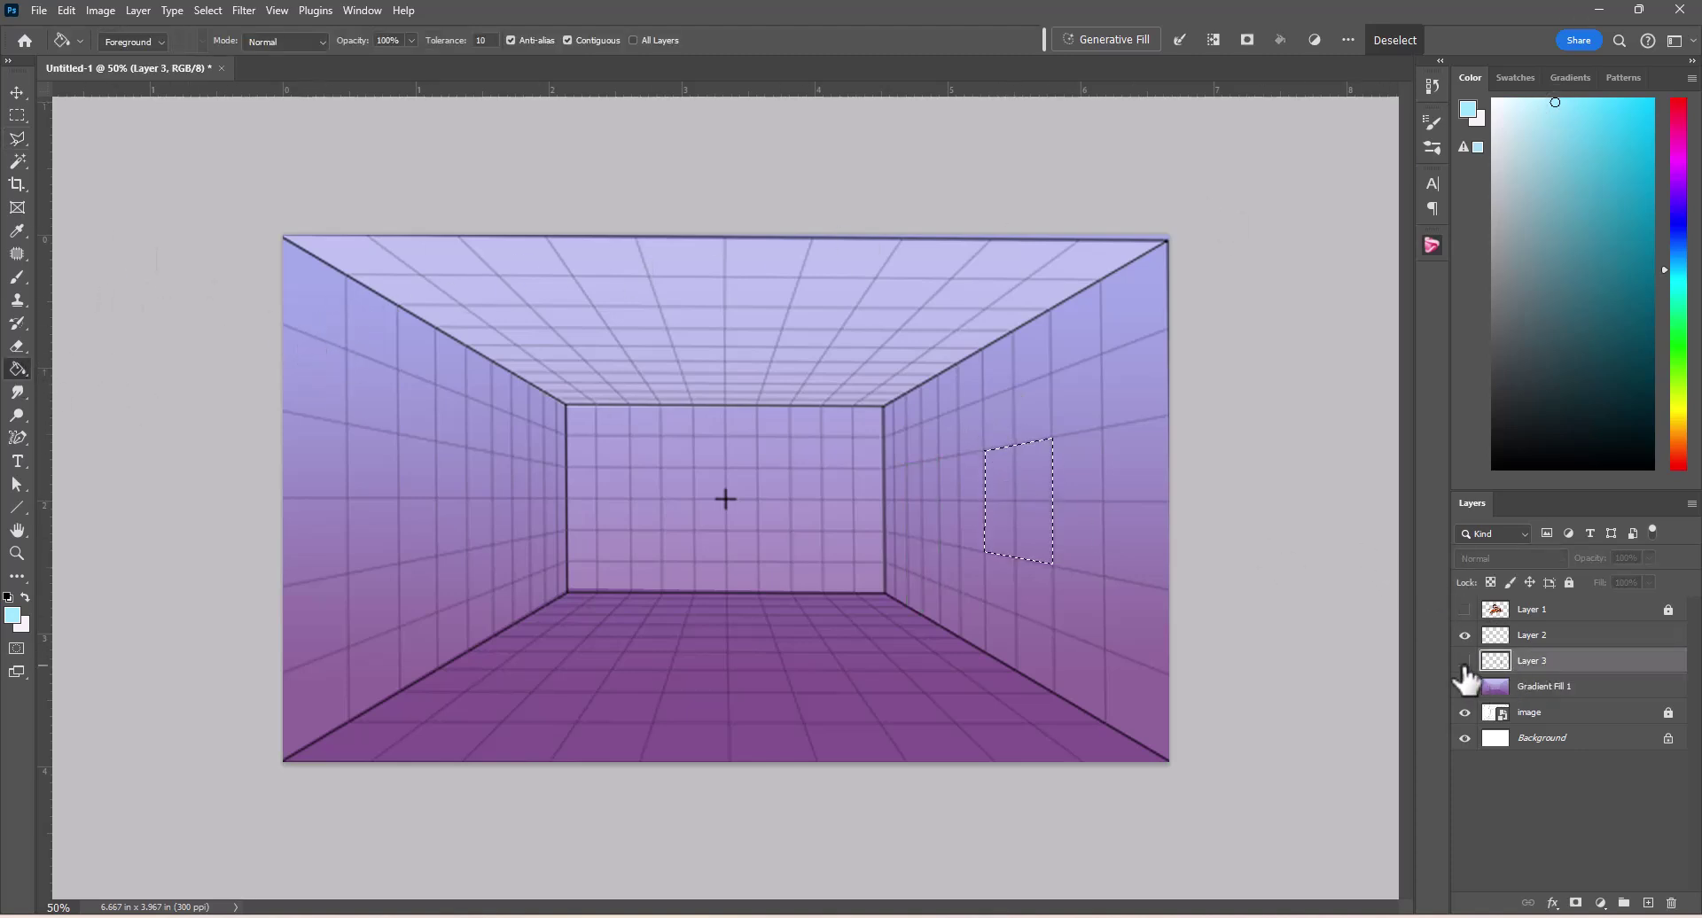
click(1465, 662)
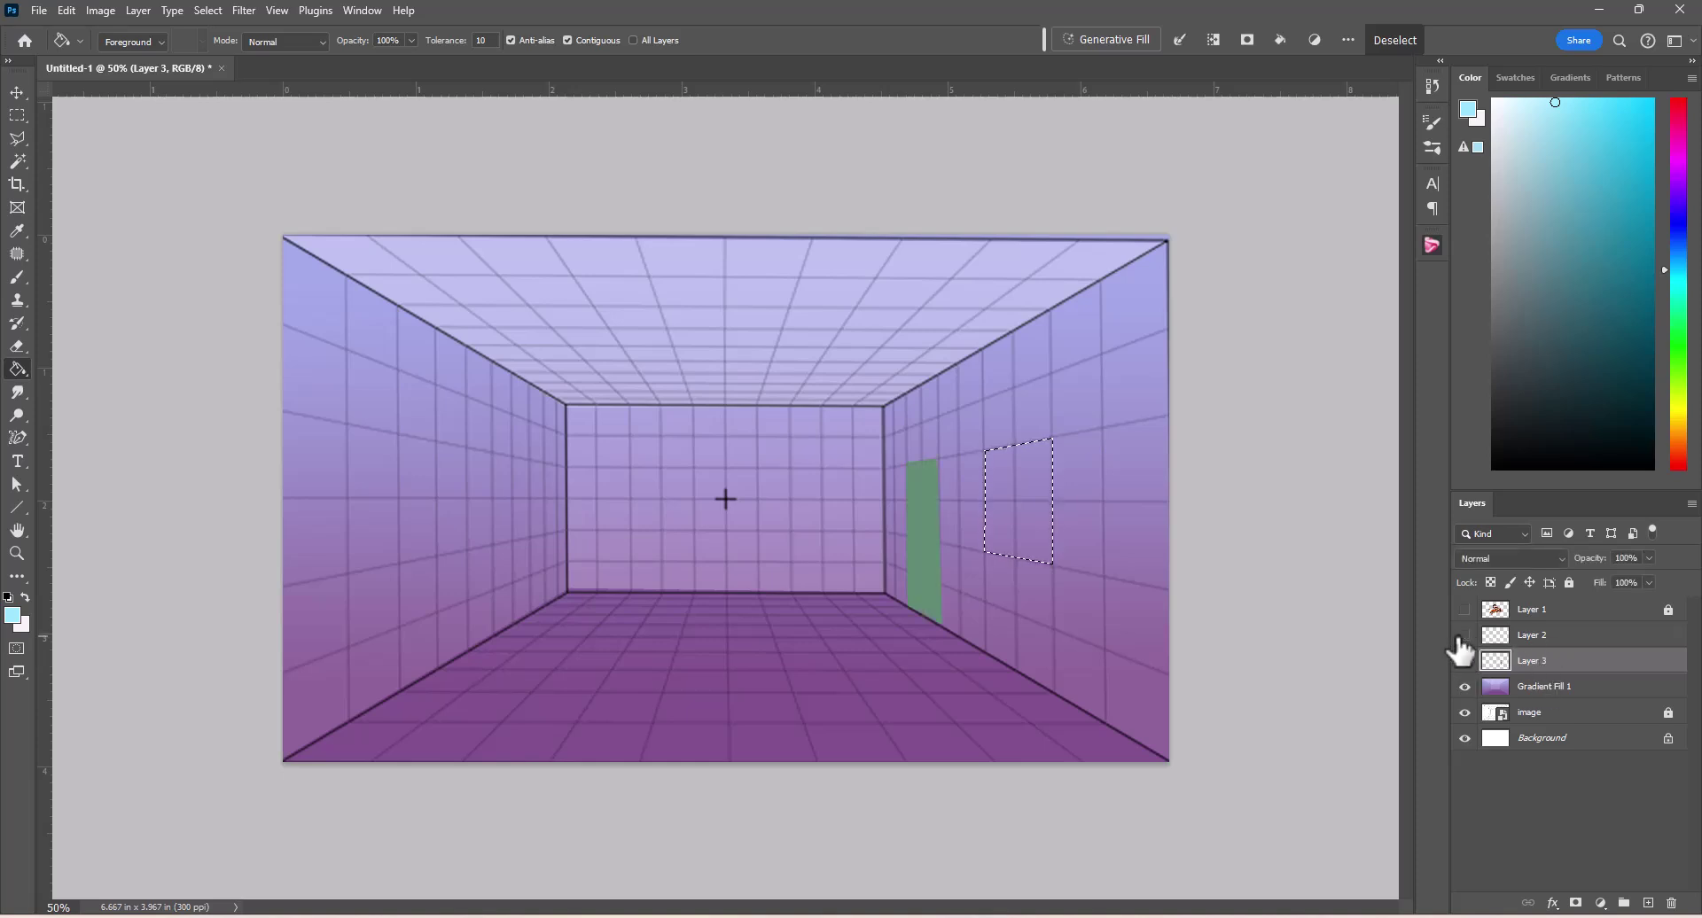
click(1529, 637)
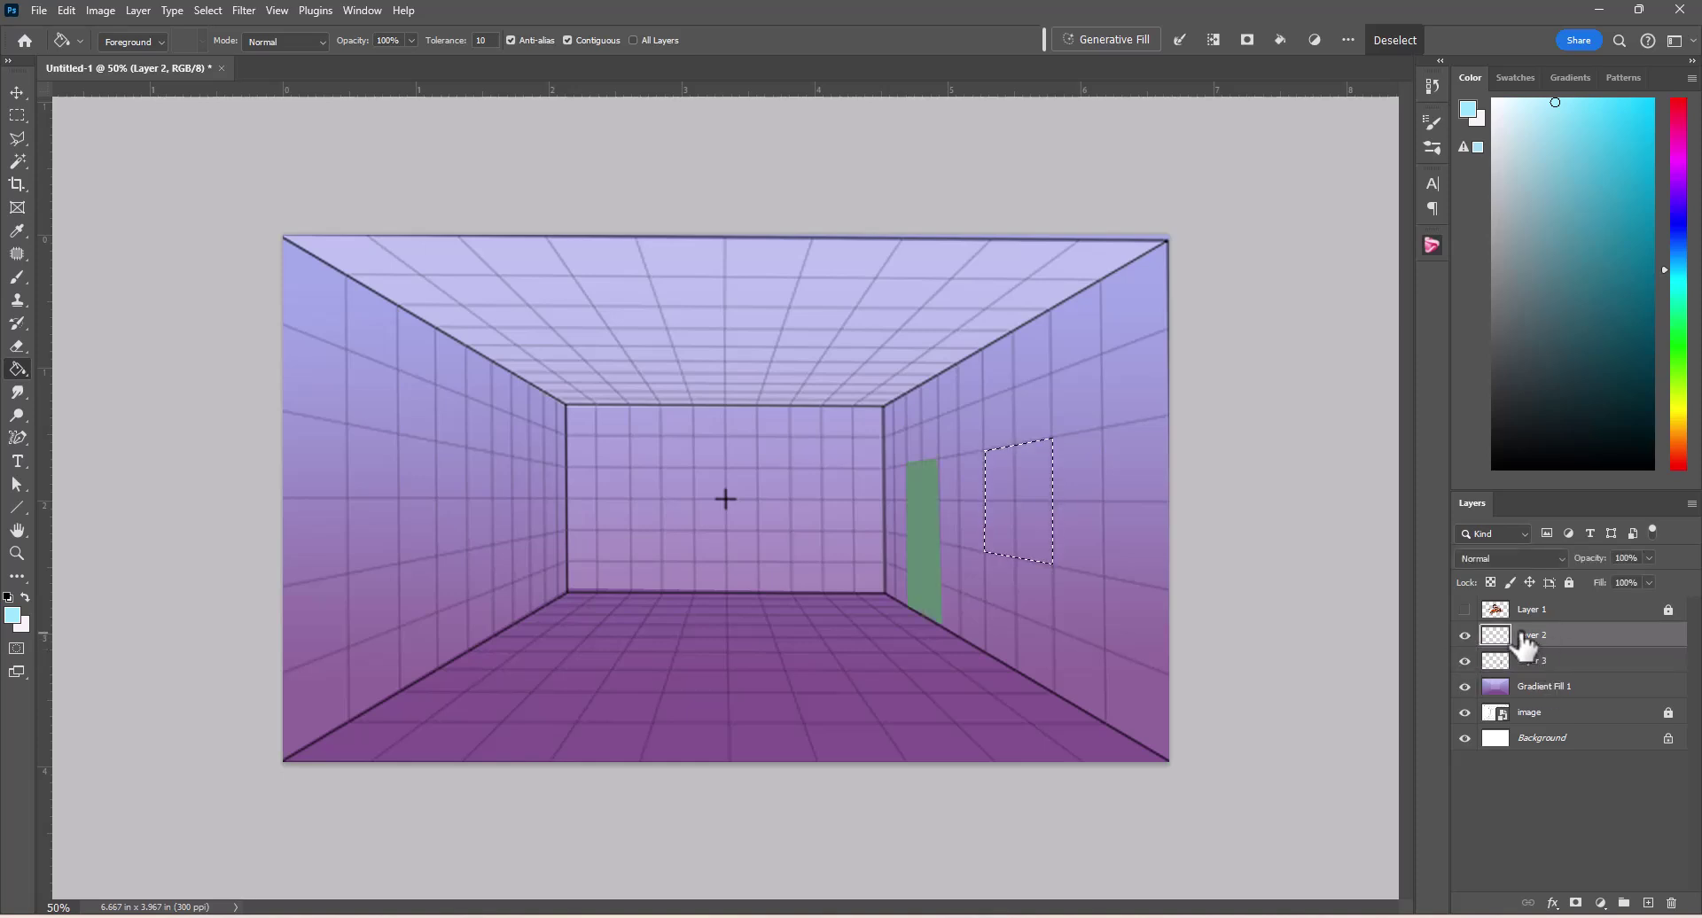
click(1033, 496)
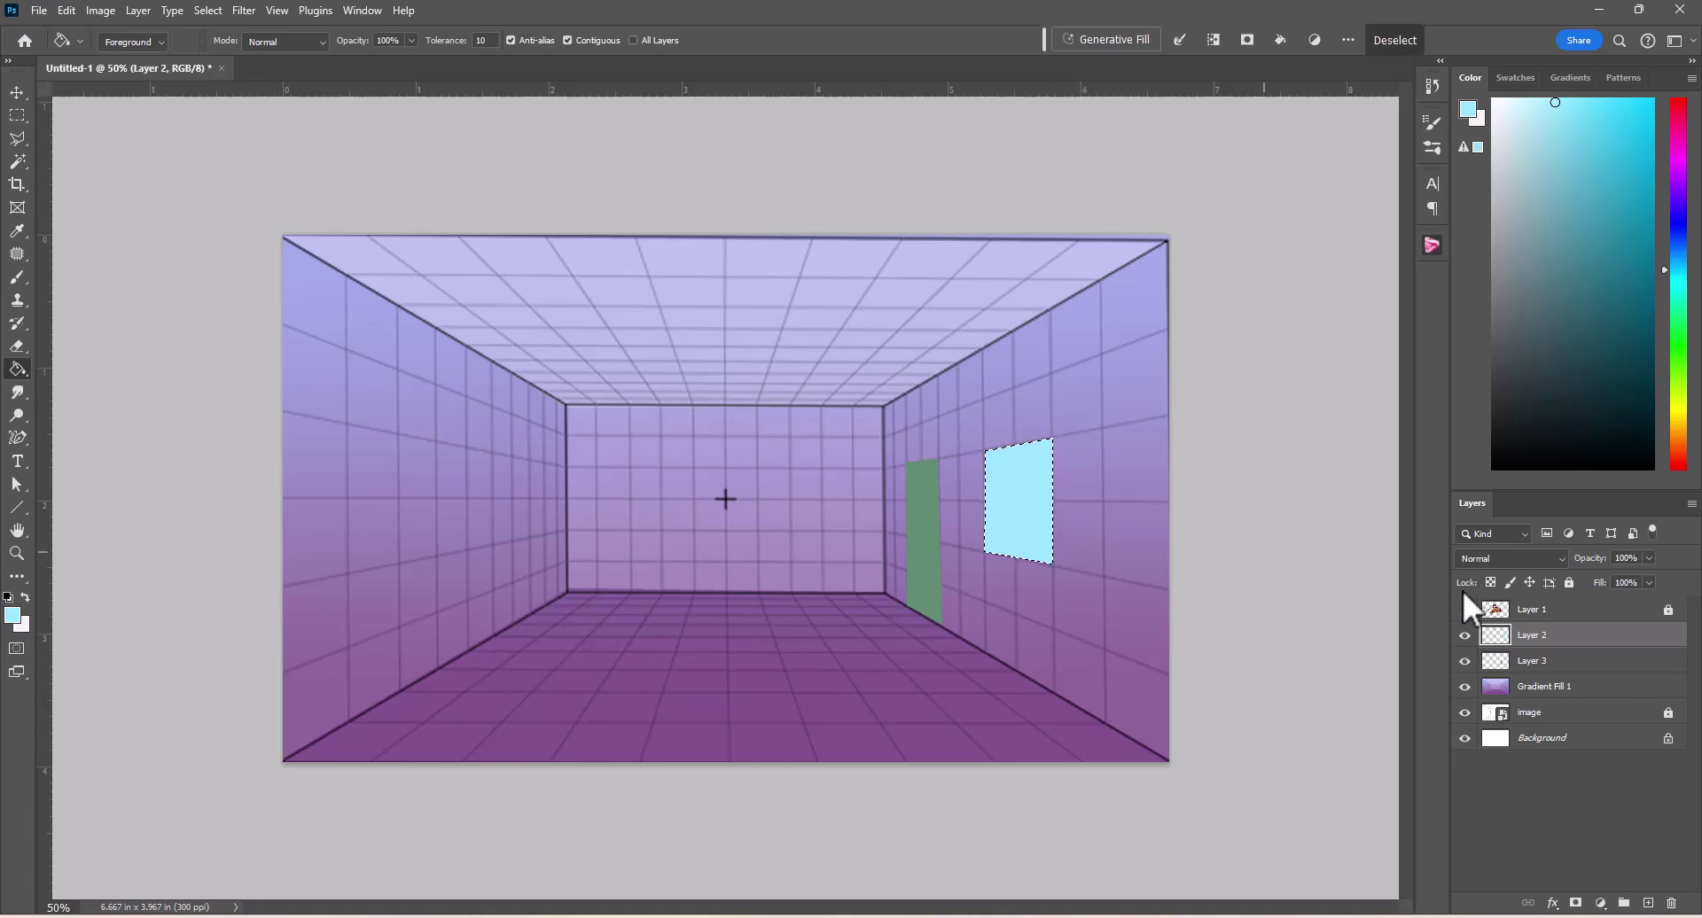
Step: Rename Layer 2 to 'windows' and Layer 3 to 'Door'
double_click(1531, 637)
key(Return)
double_click(1532, 665)
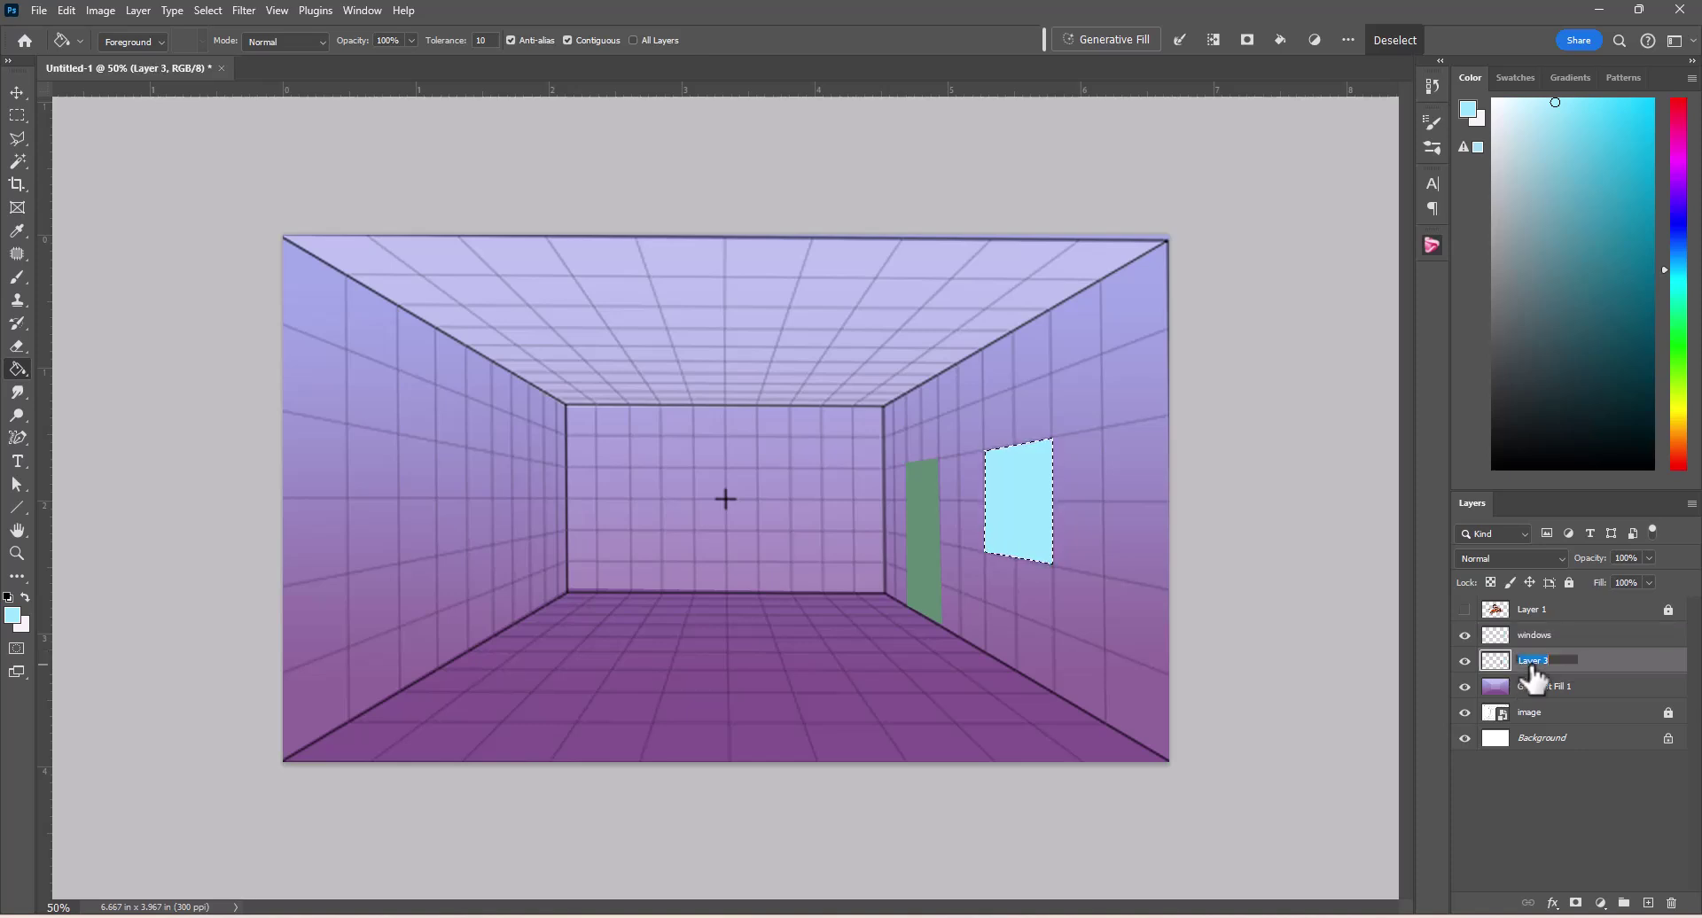
text(Door)
key(Return)
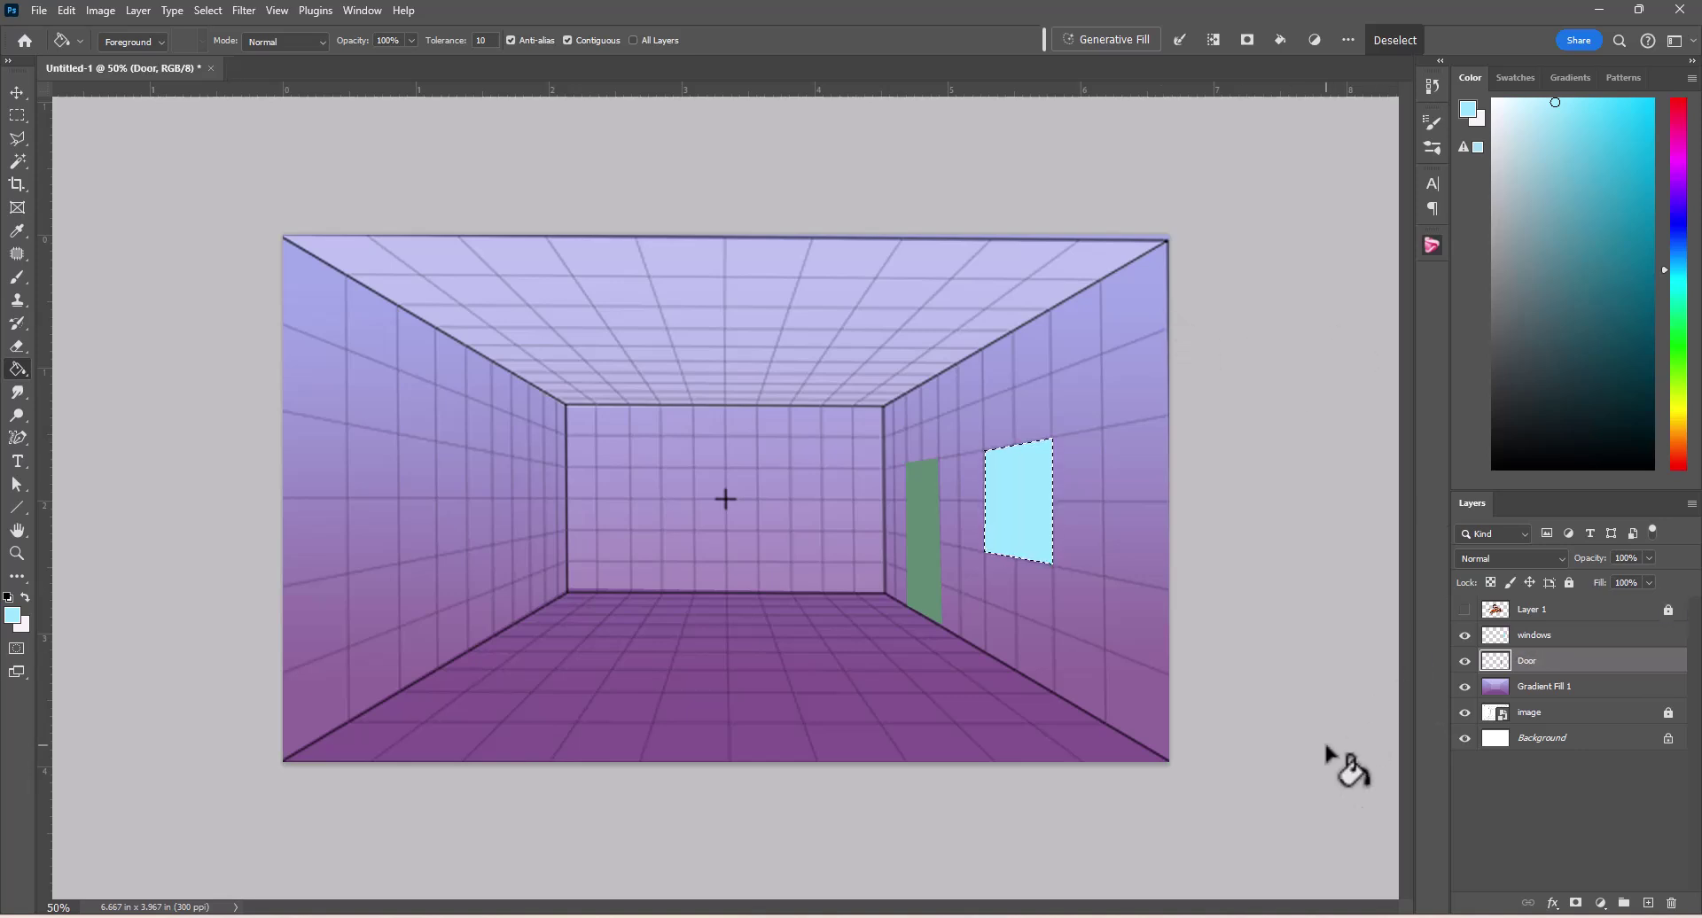
Step: Make the windows layer active and deselect the window outline with Select > Deselect
click(1581, 633)
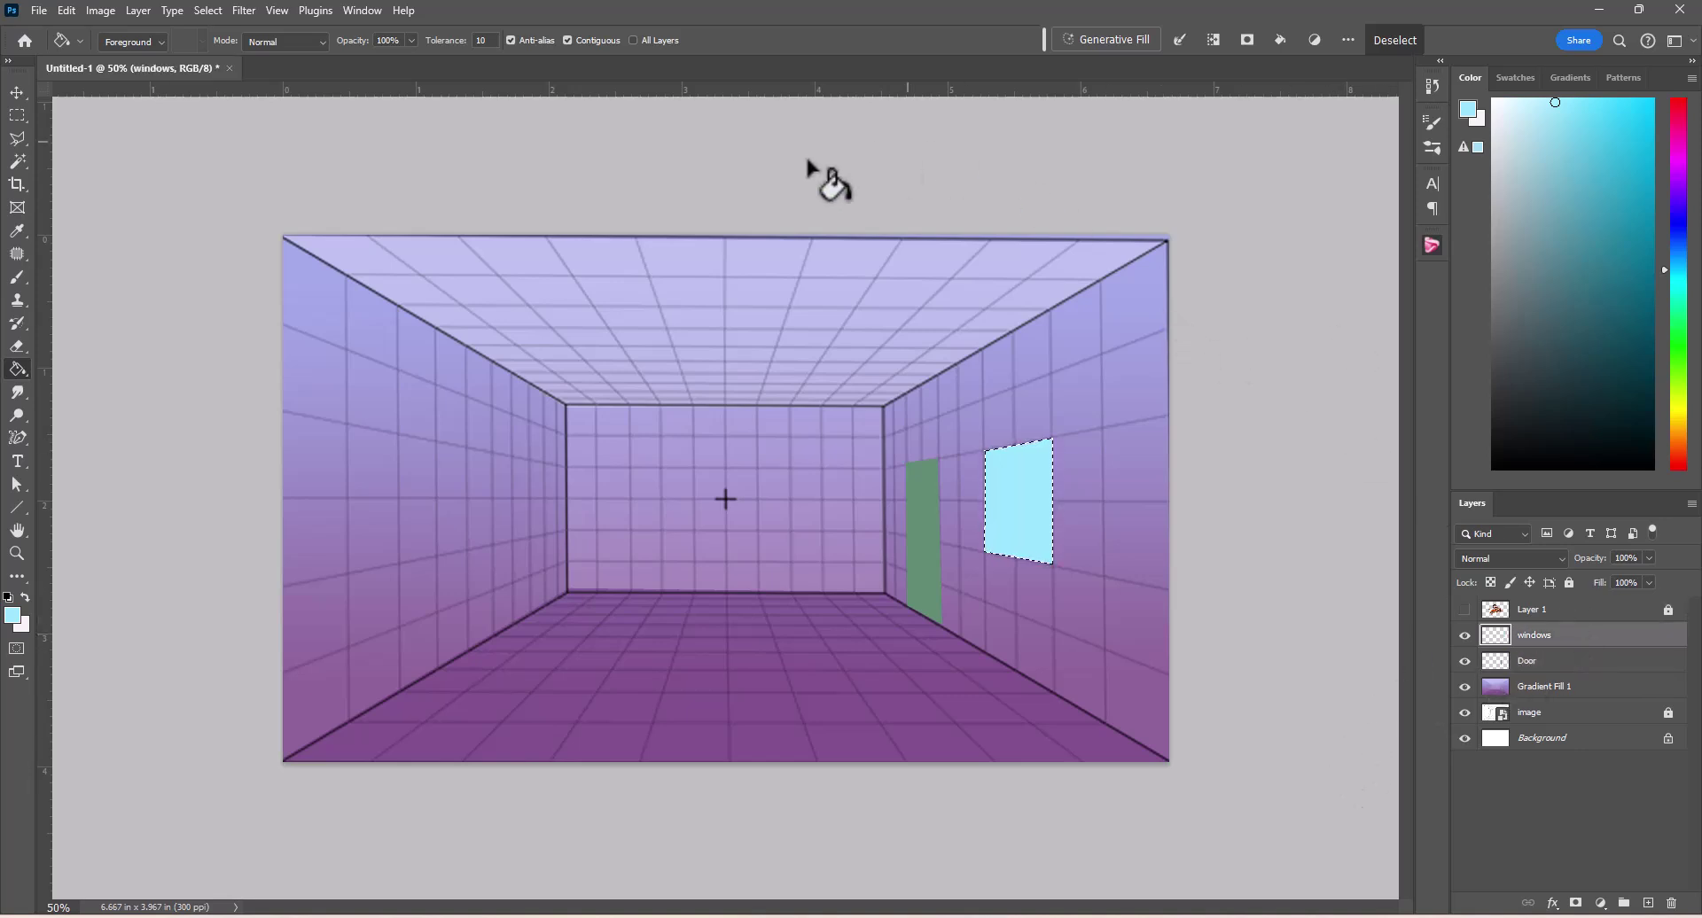
click(17, 92)
click(1225, 499)
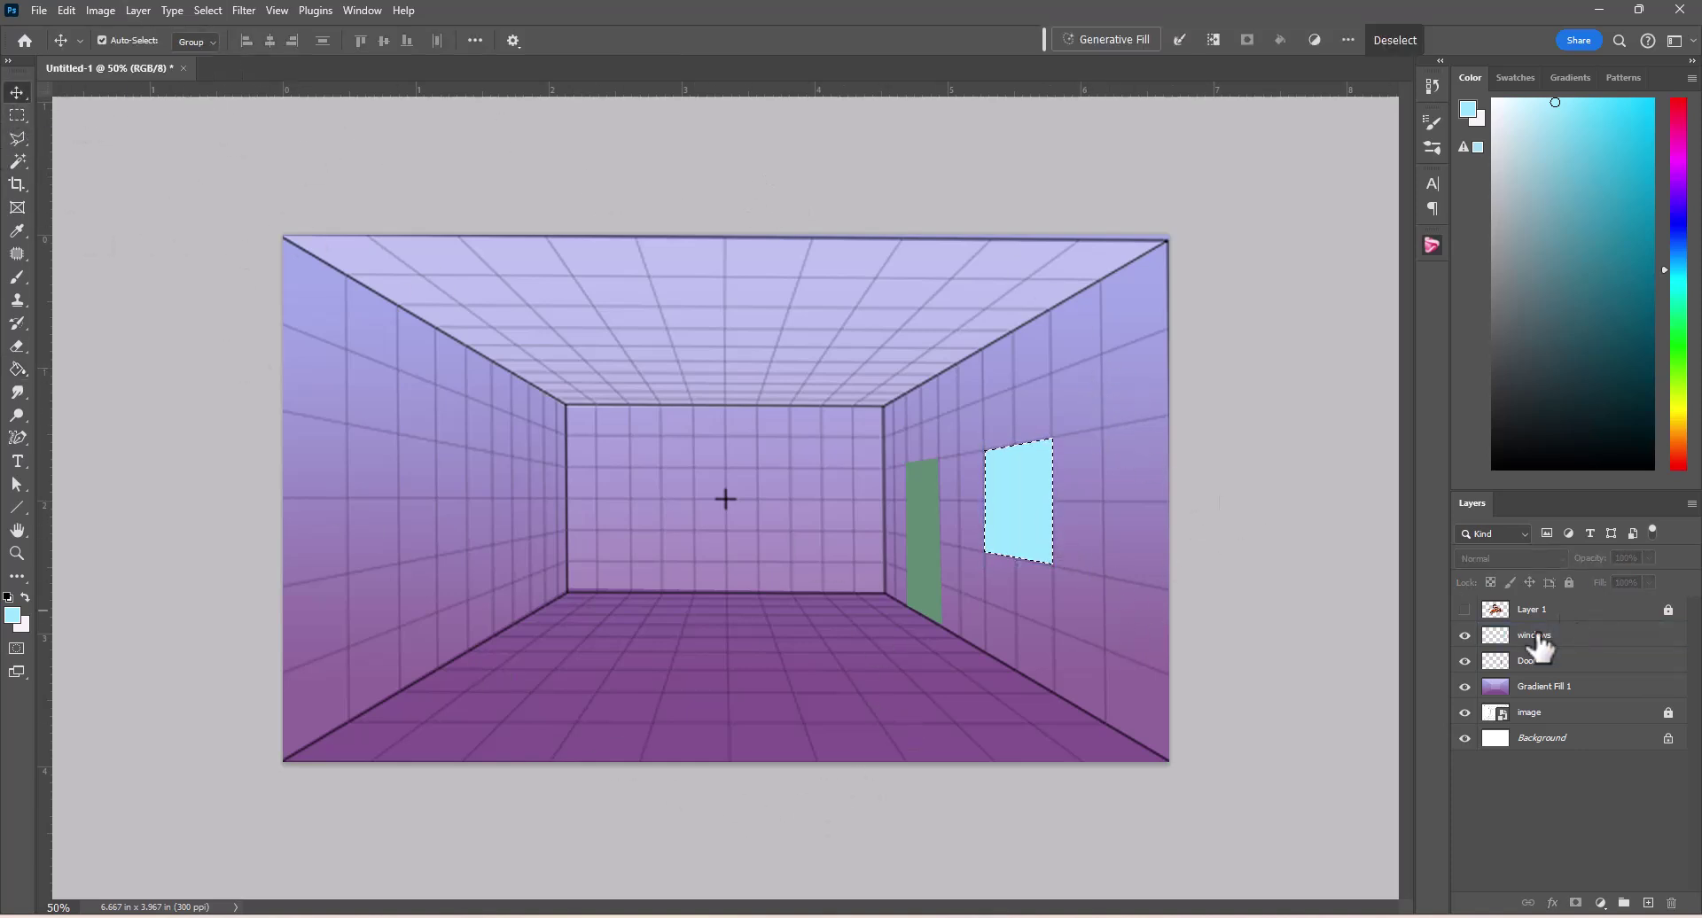
click(209, 11)
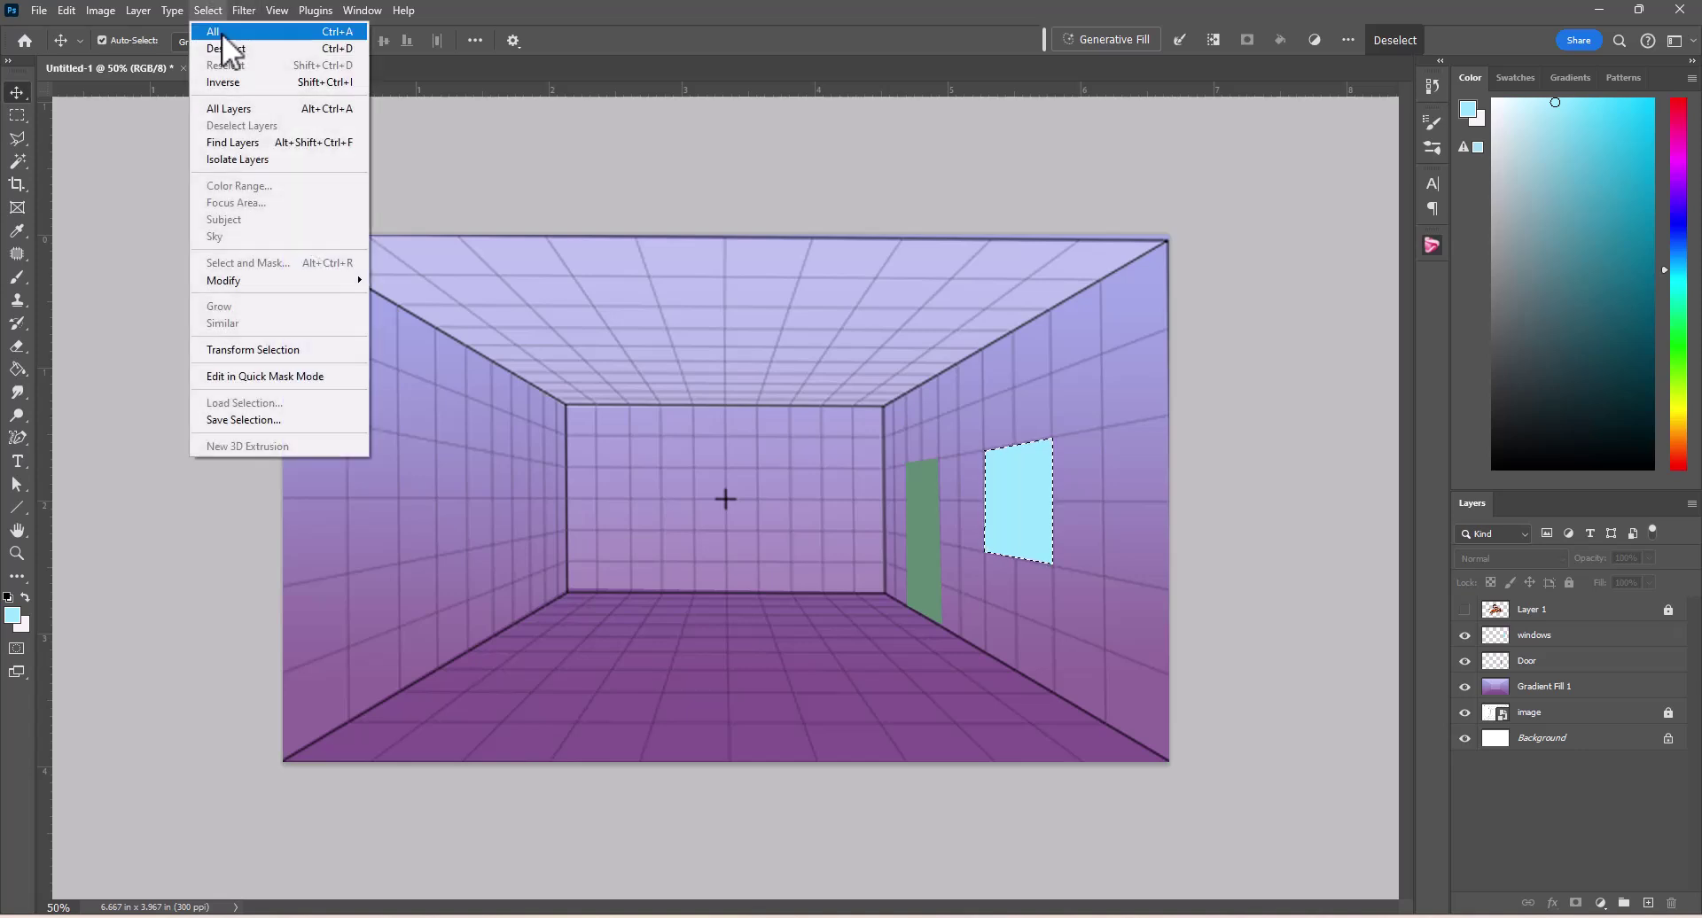
click(226, 48)
Step: Duplicate the windows layer and drag the copy onto the left wall
click(1551, 637)
right_click(1553, 638)
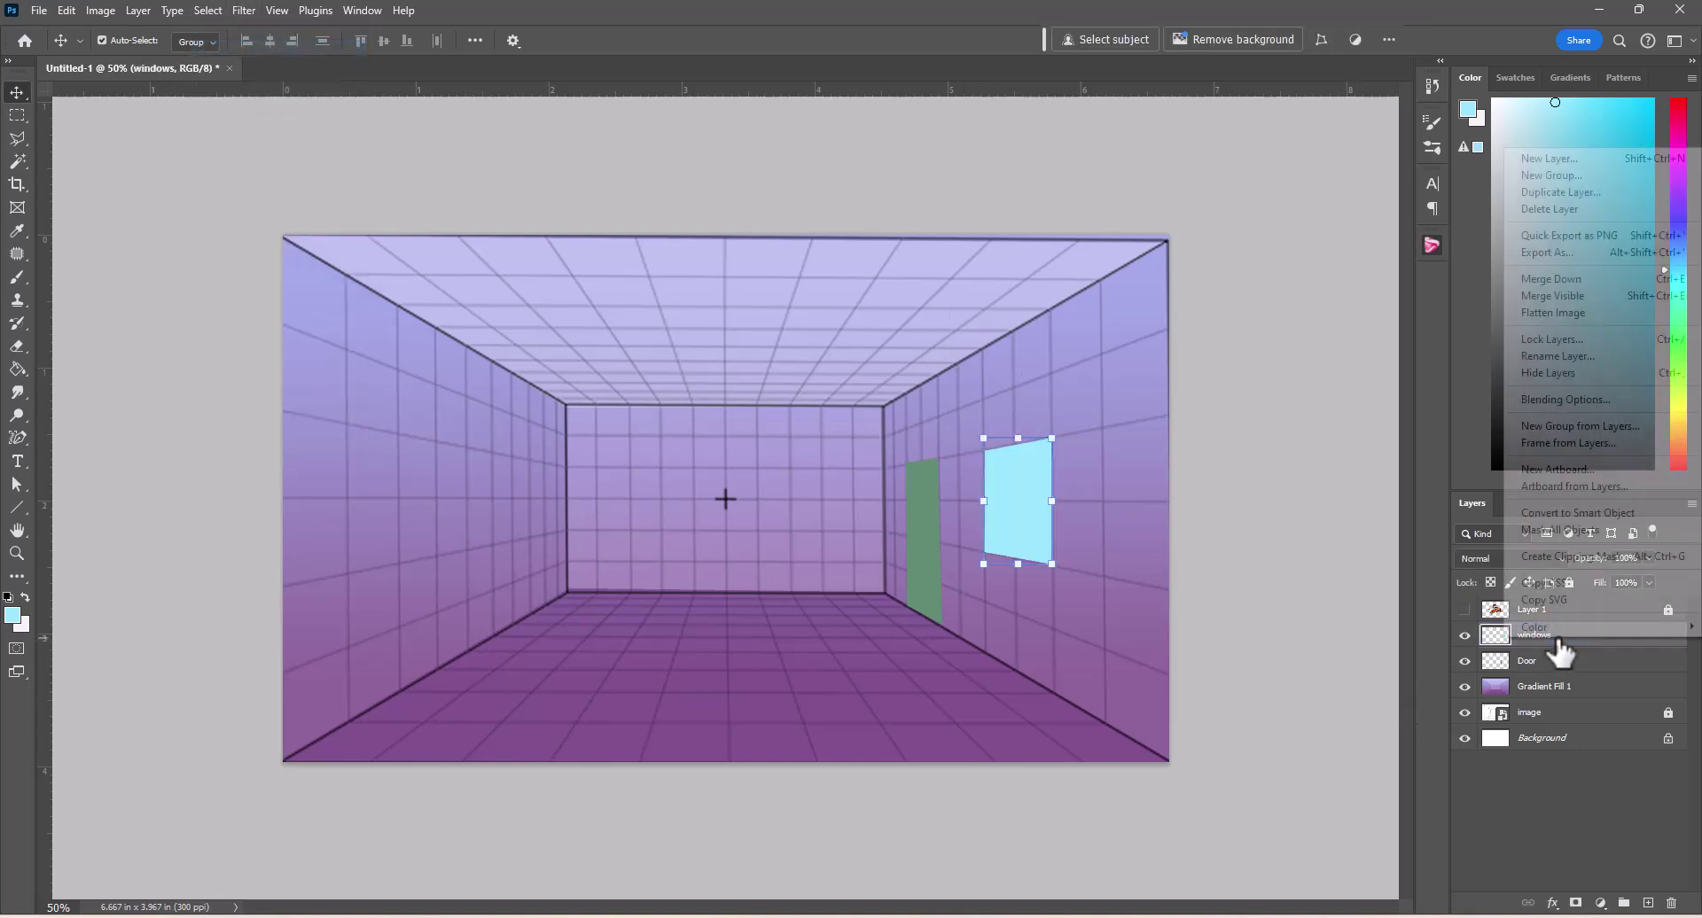
click(1573, 190)
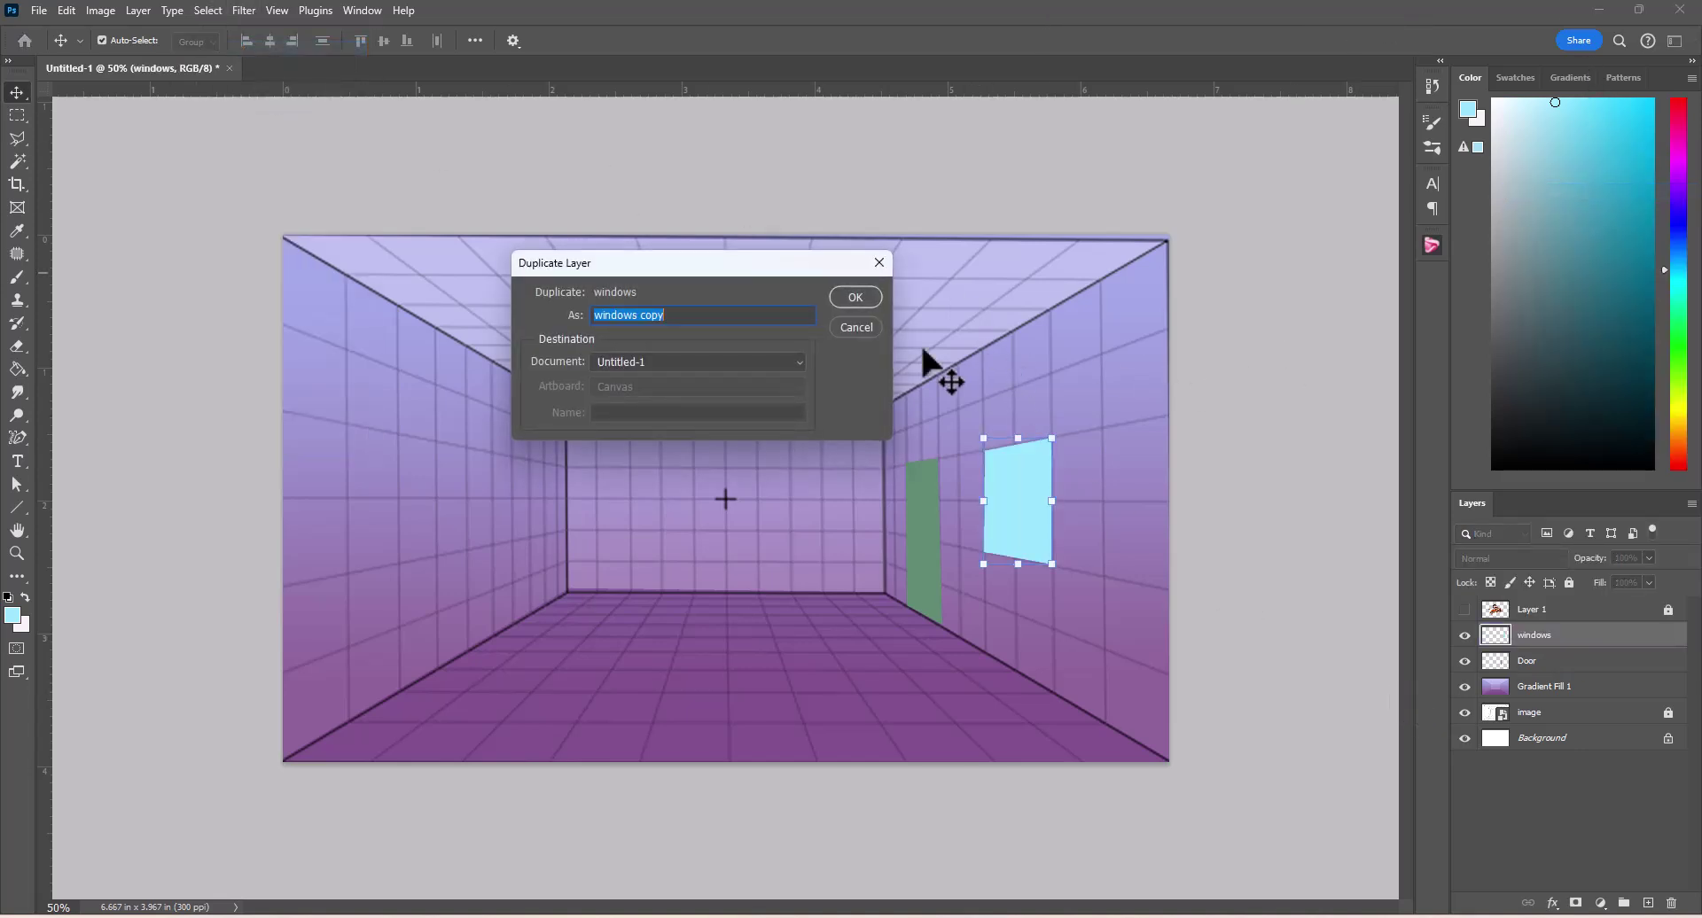
click(856, 298)
drag(1035, 483, 512, 518)
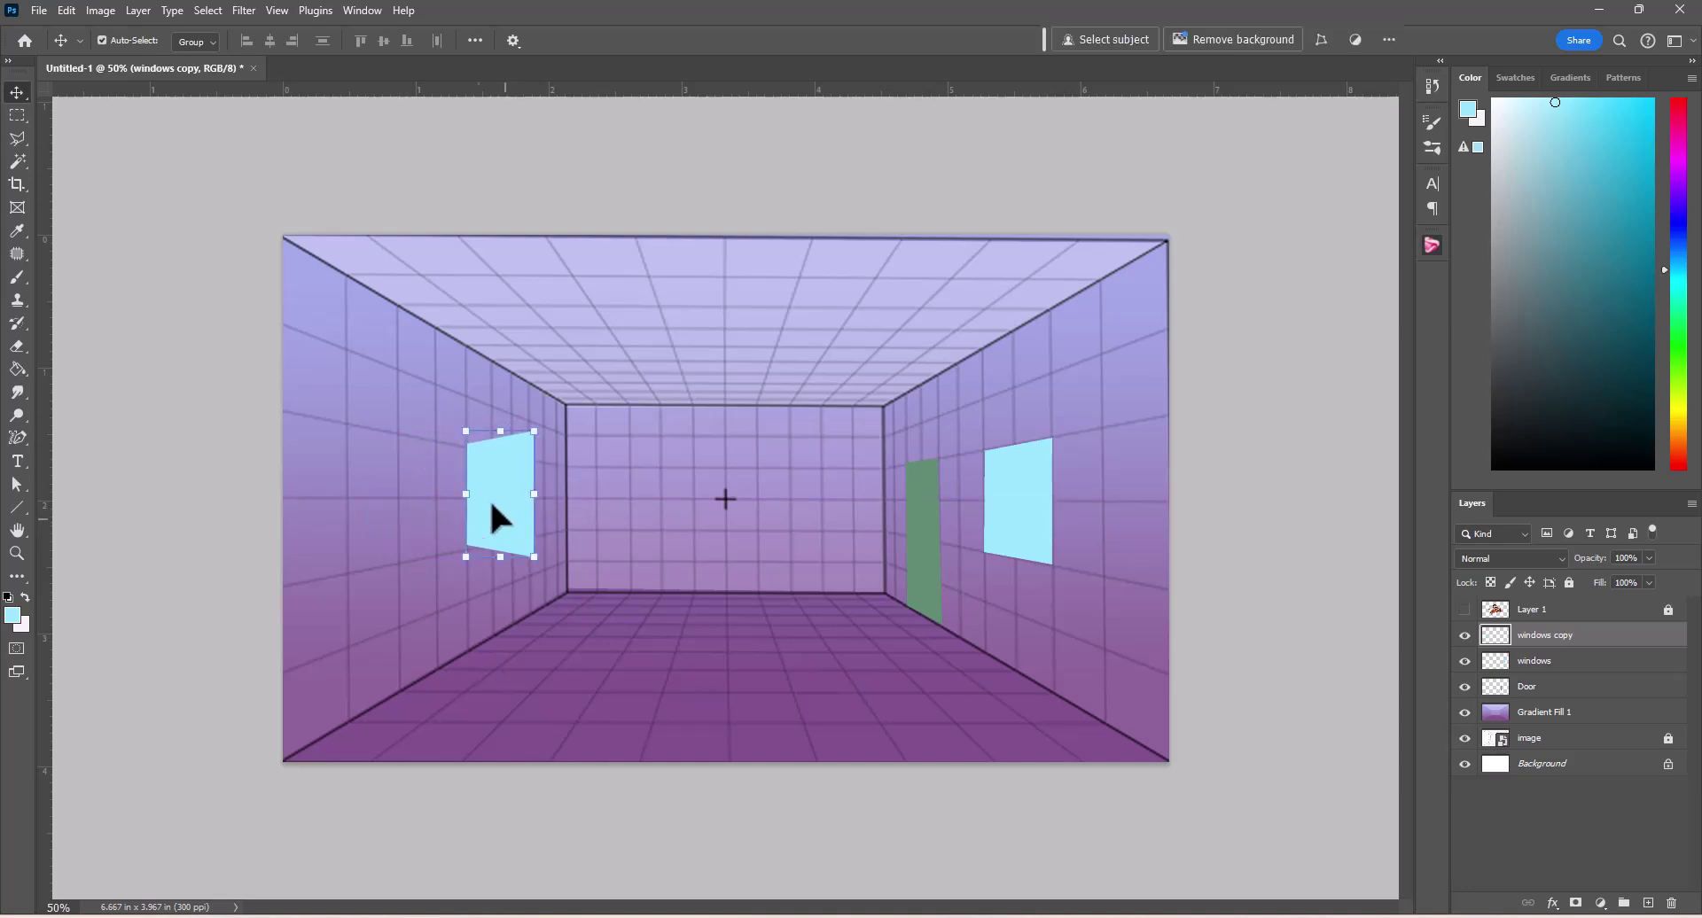
Step: Mirror the left-wall window with Edit > Transform > Flip Horizontal and commit
click(70, 11)
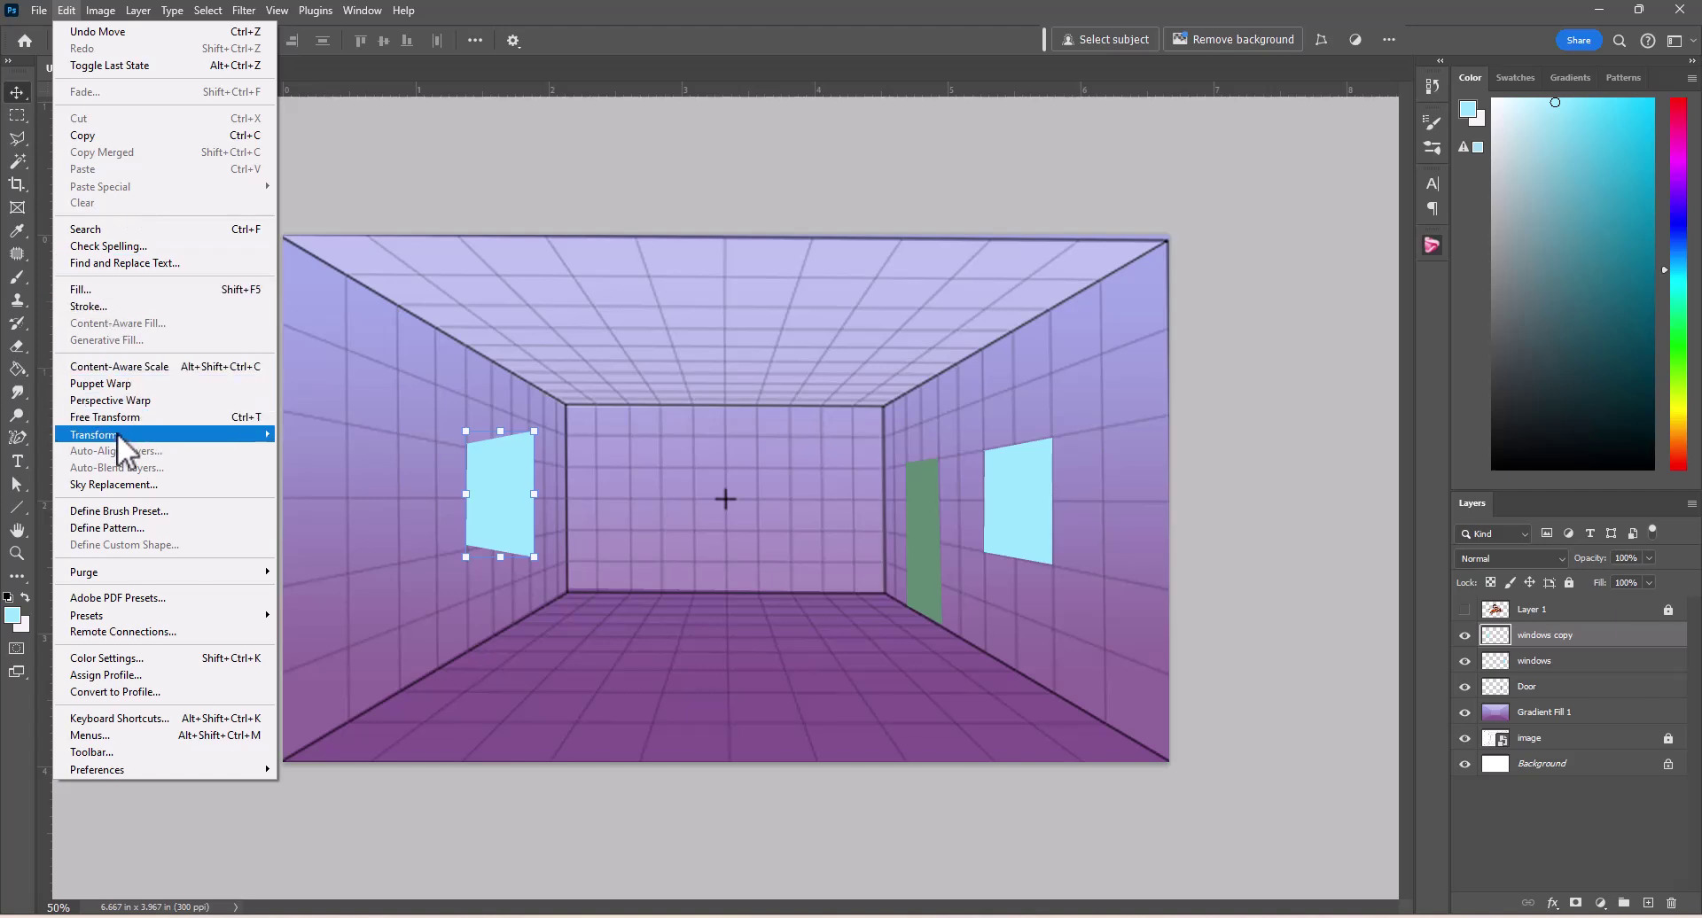
mouse_move(119, 436)
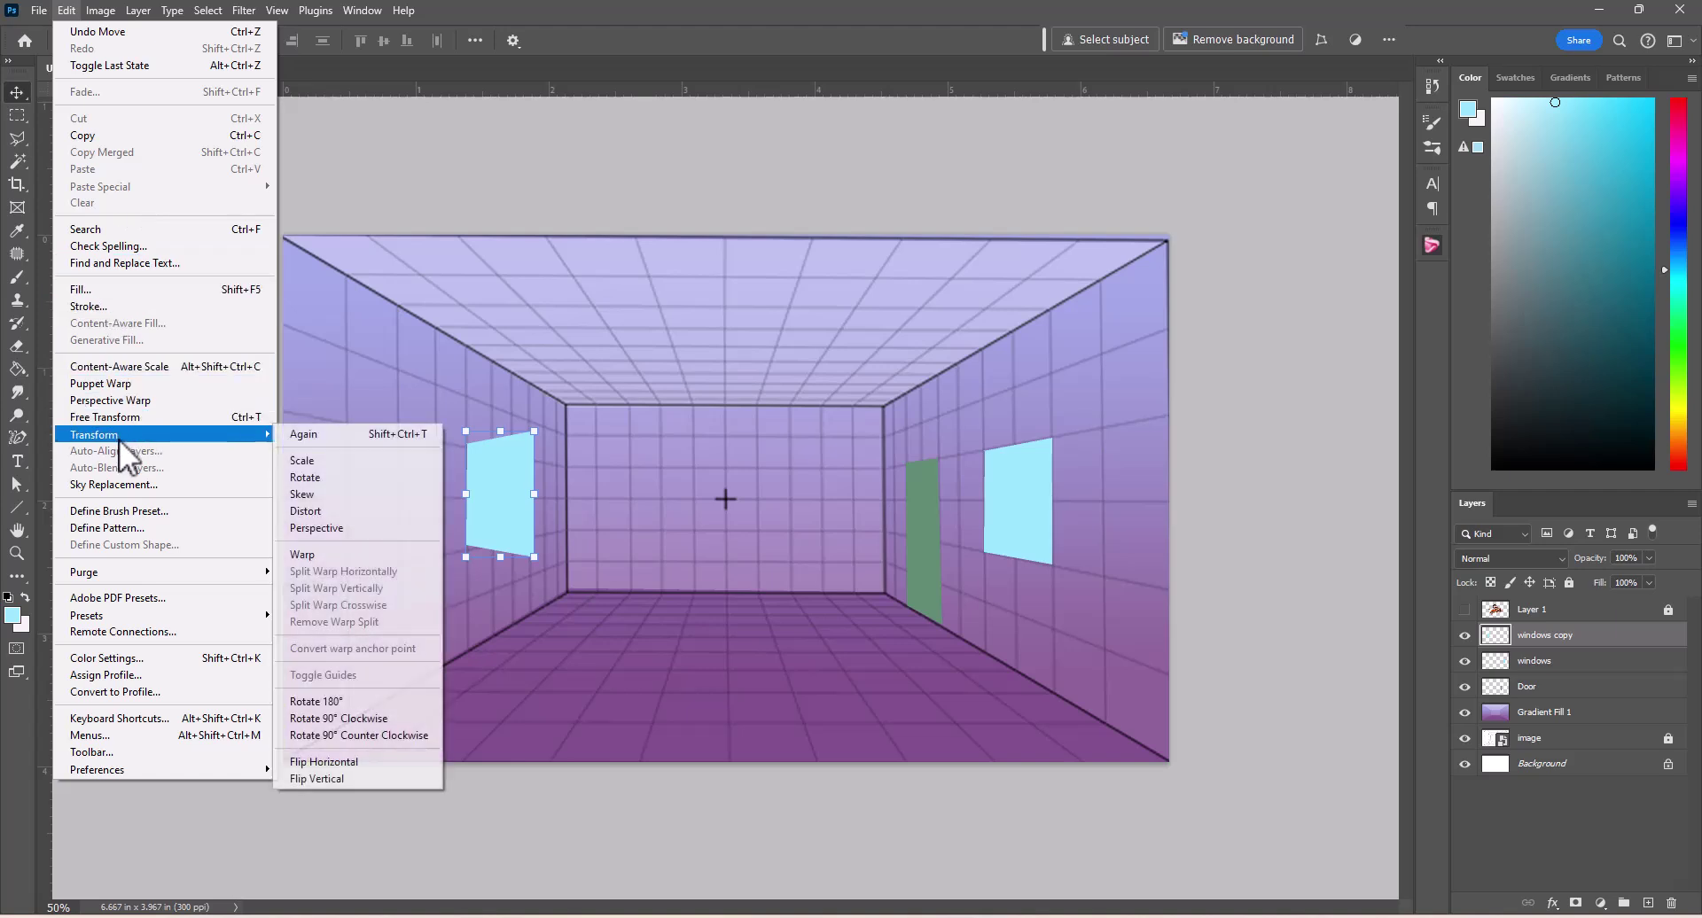
click(298, 762)
key(Return)
Step: Shift the flipped window further left and nudge it into its final position
drag(503, 486, 437, 495)
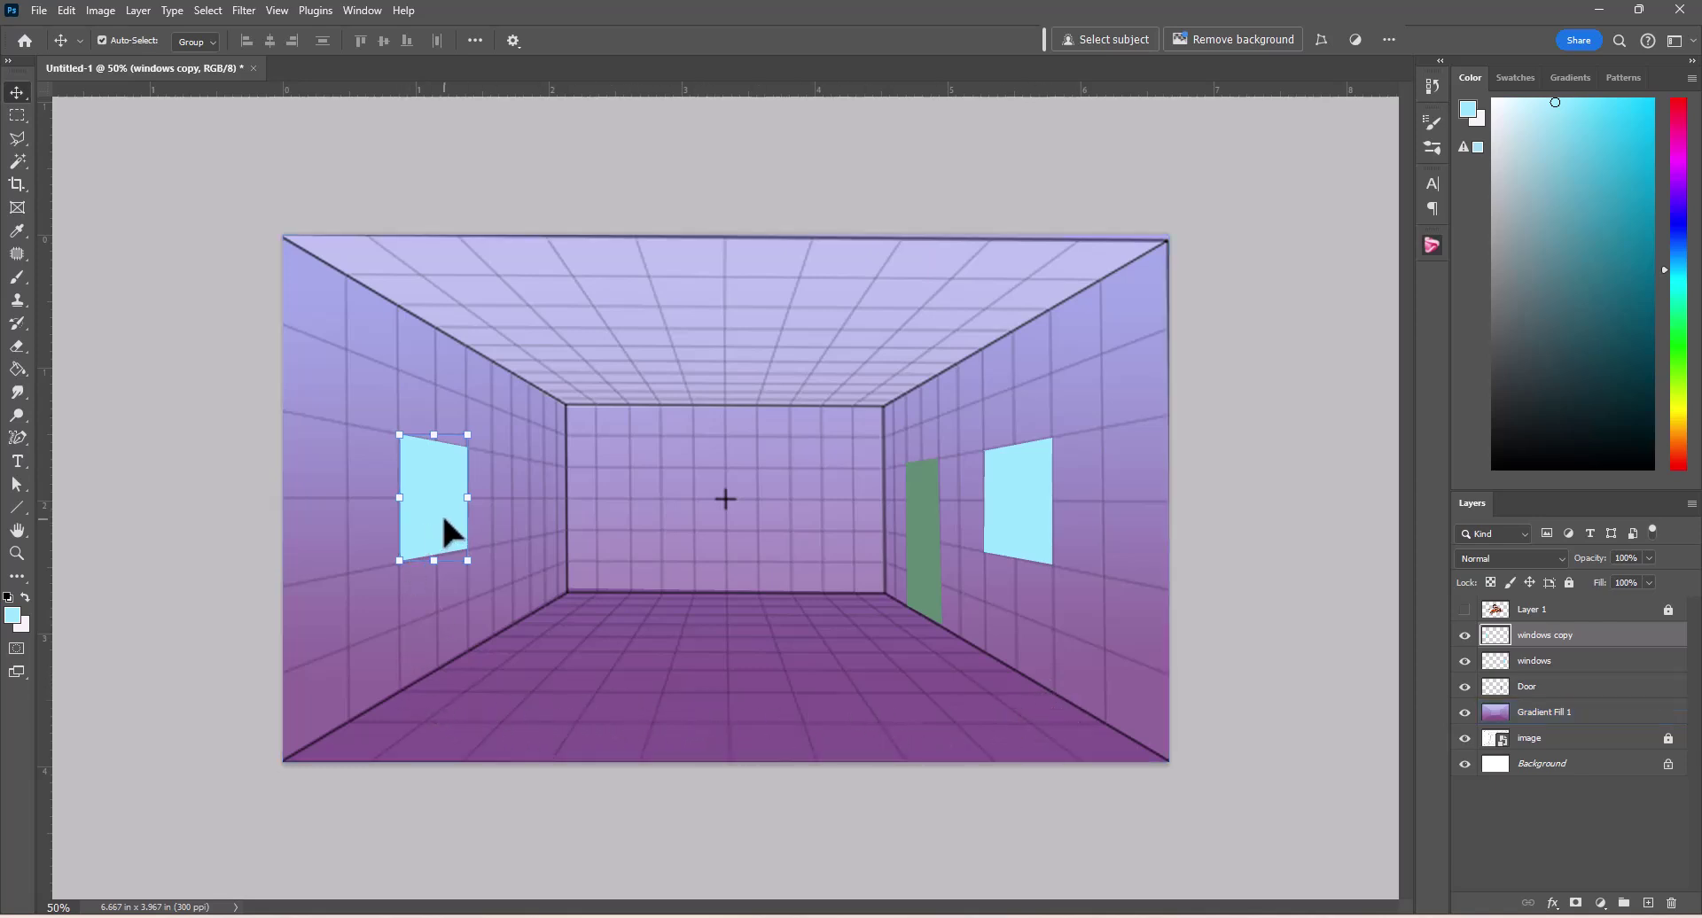
click(614, 544)
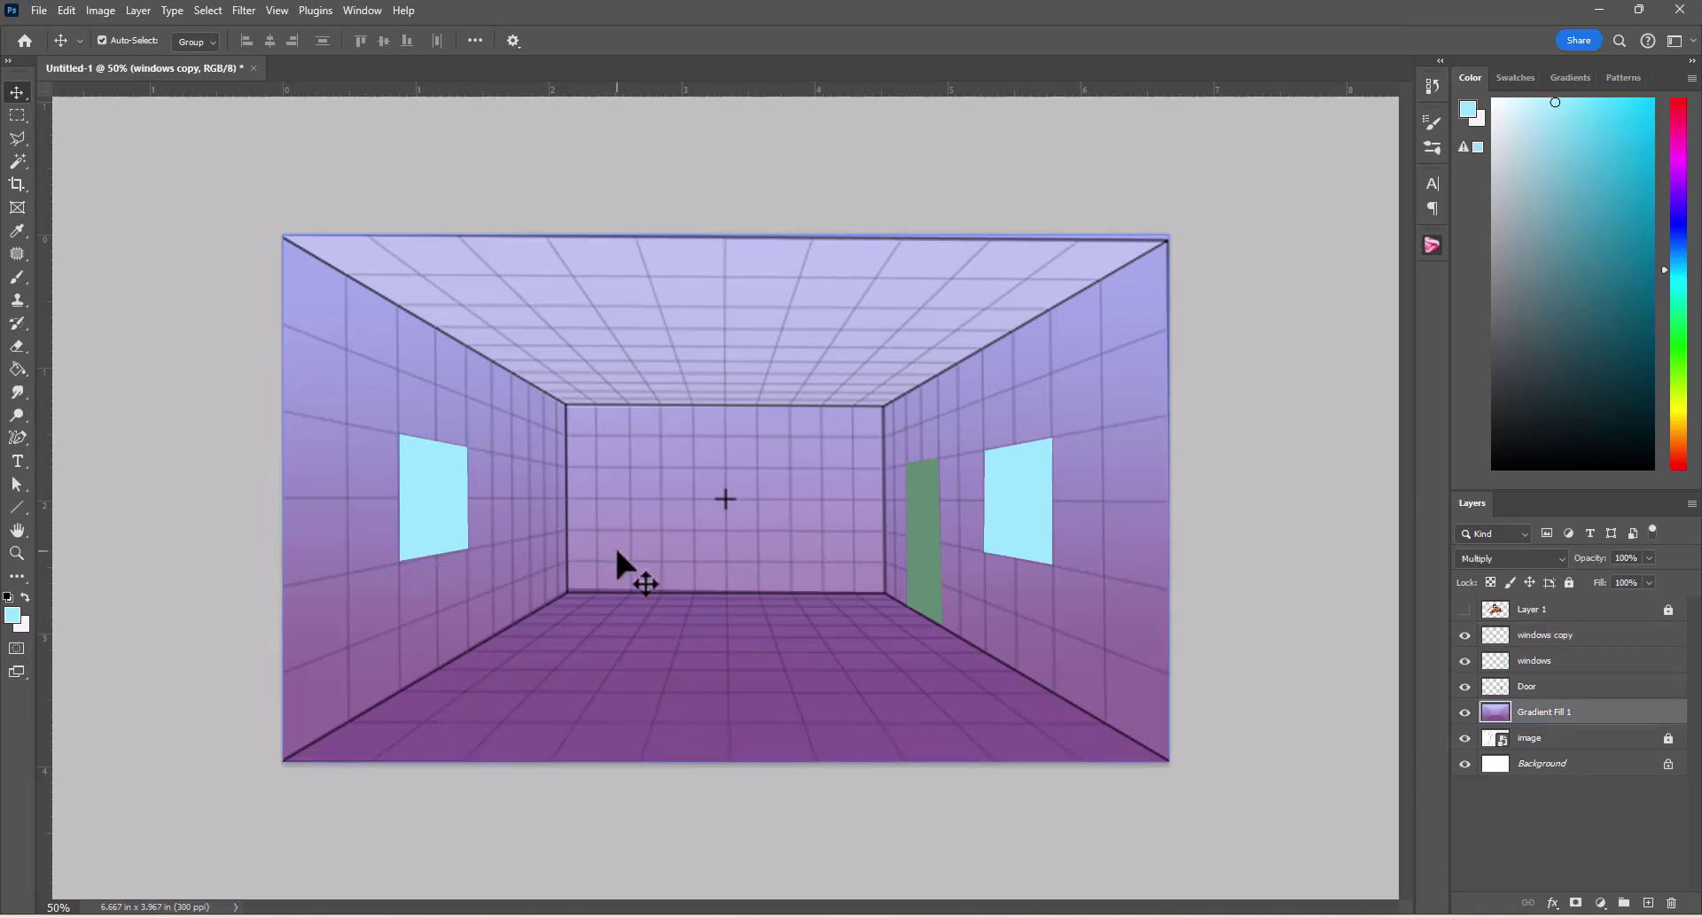
click(1290, 558)
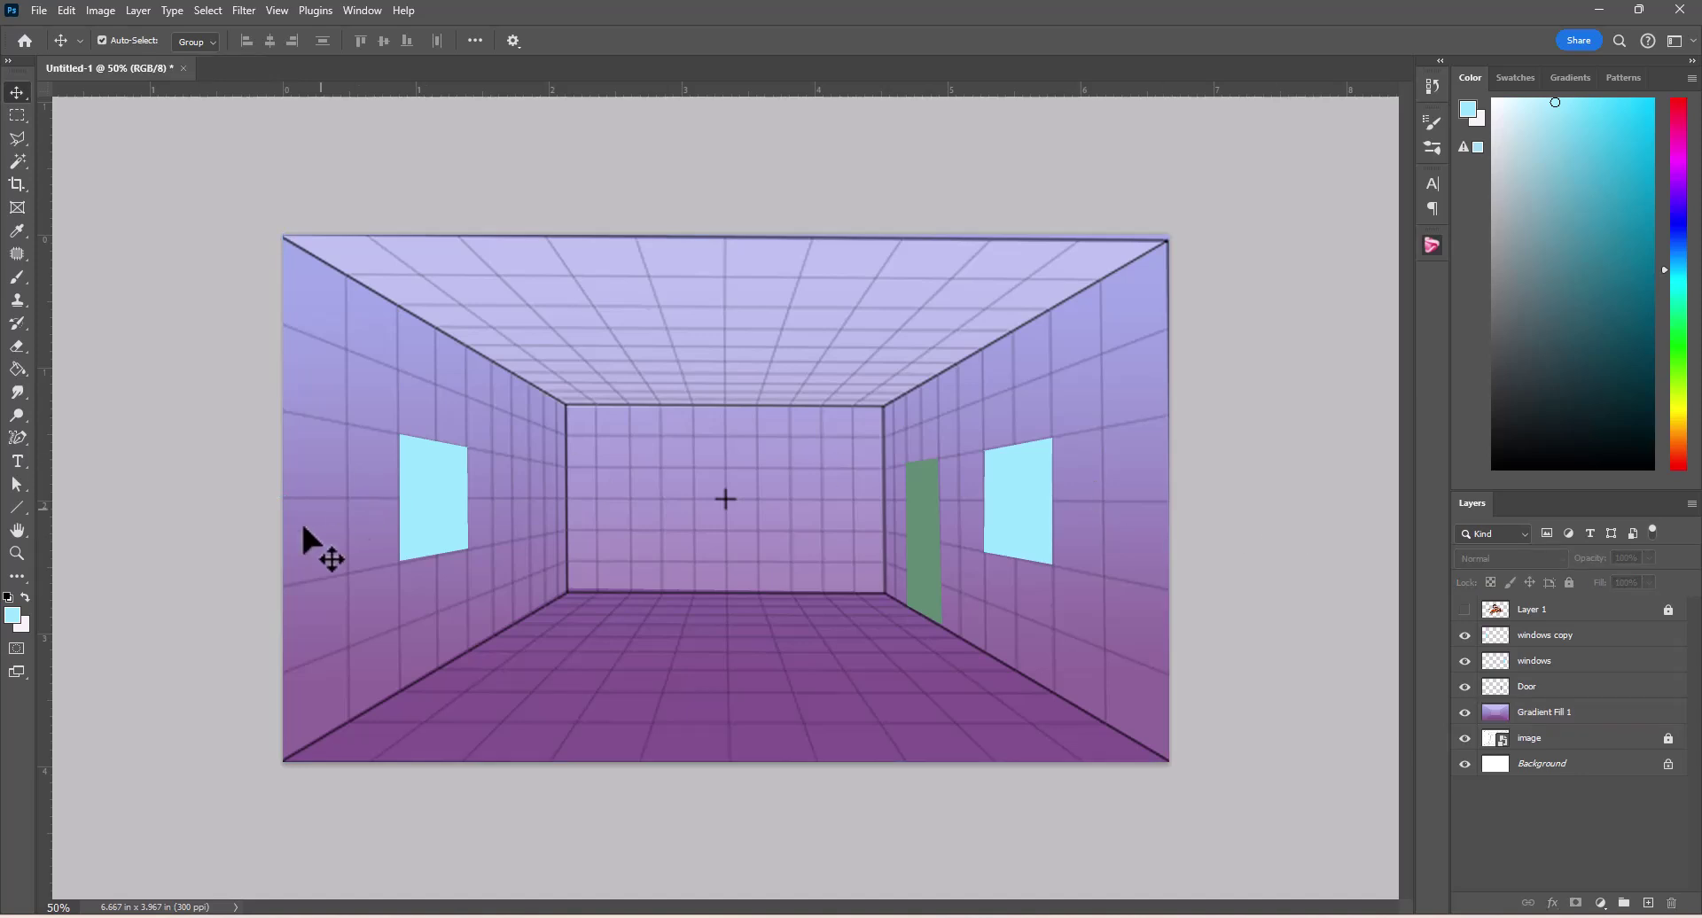
click(429, 532)
key(ctrl)
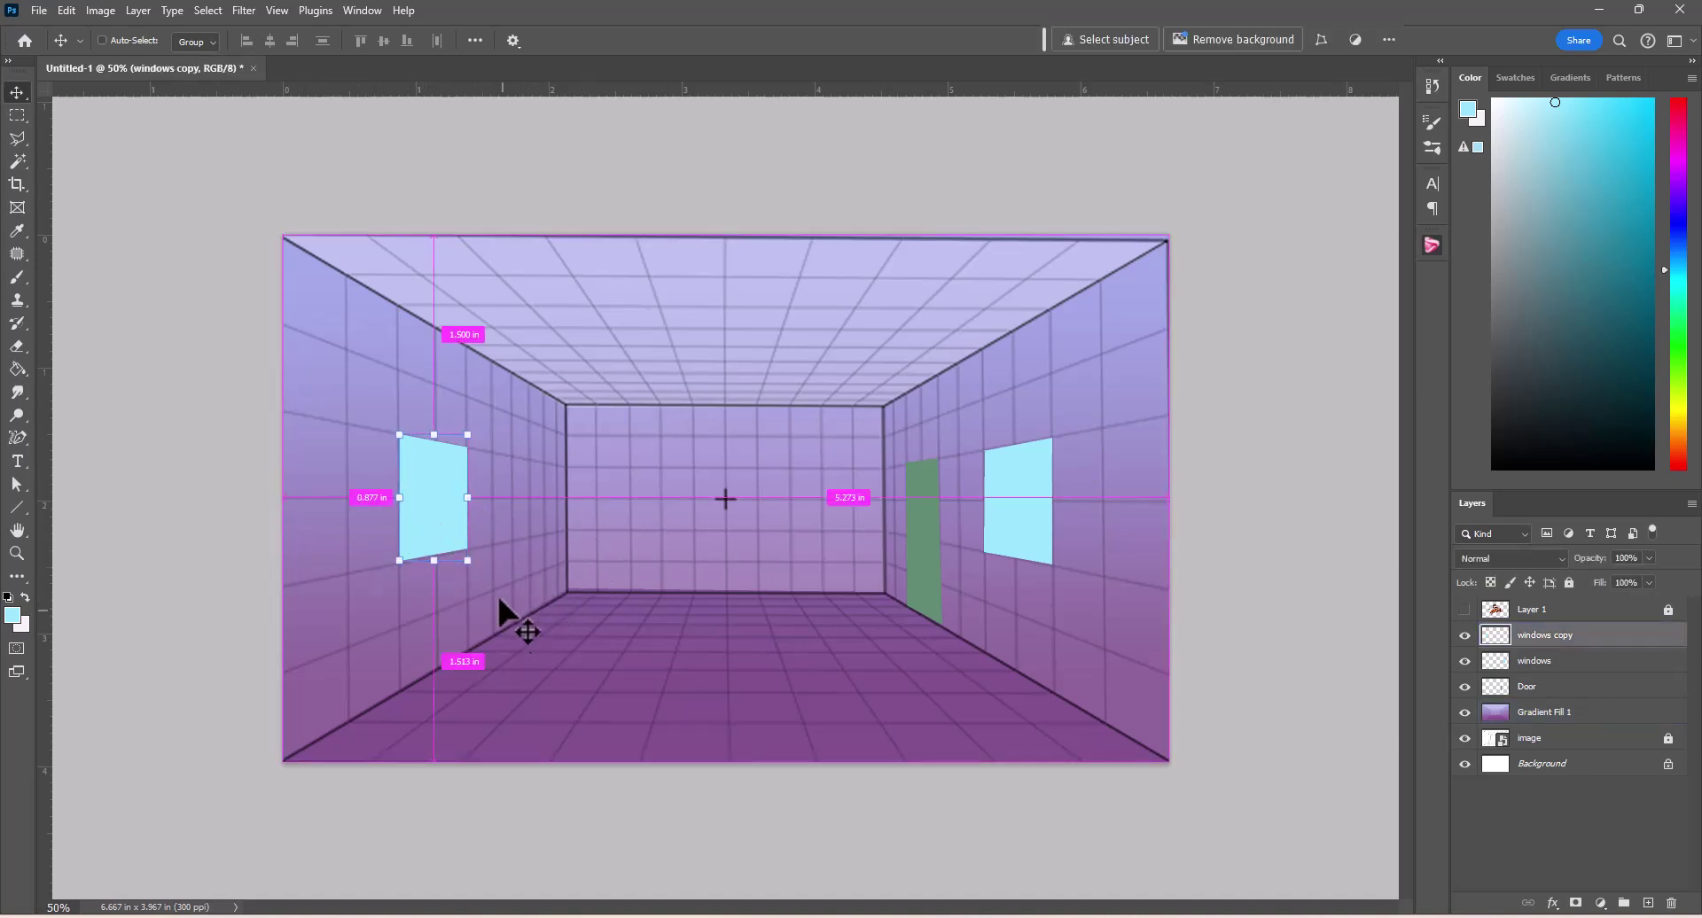
mouse_move(453, 515)
mouse_down()
mouse_move(473, 516)
mouse_move(454, 515)
mouse_up()
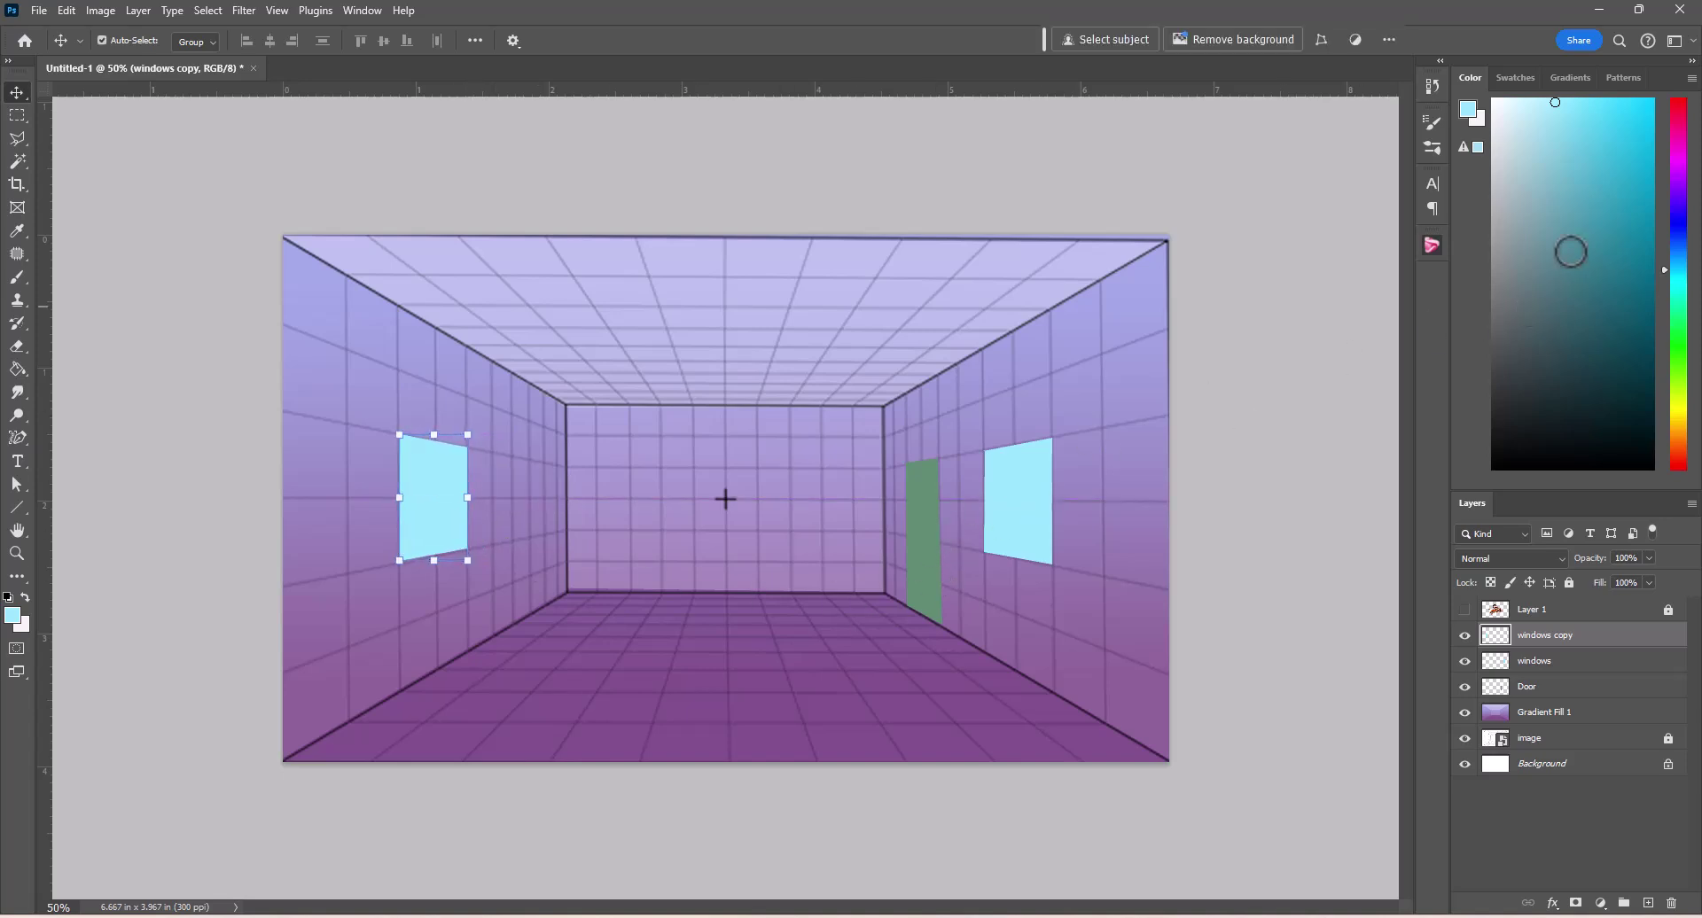
Step: Duplicate the windows copy layer as 'windows copy 2' and resize it toward the back wall
right_click(1547, 637)
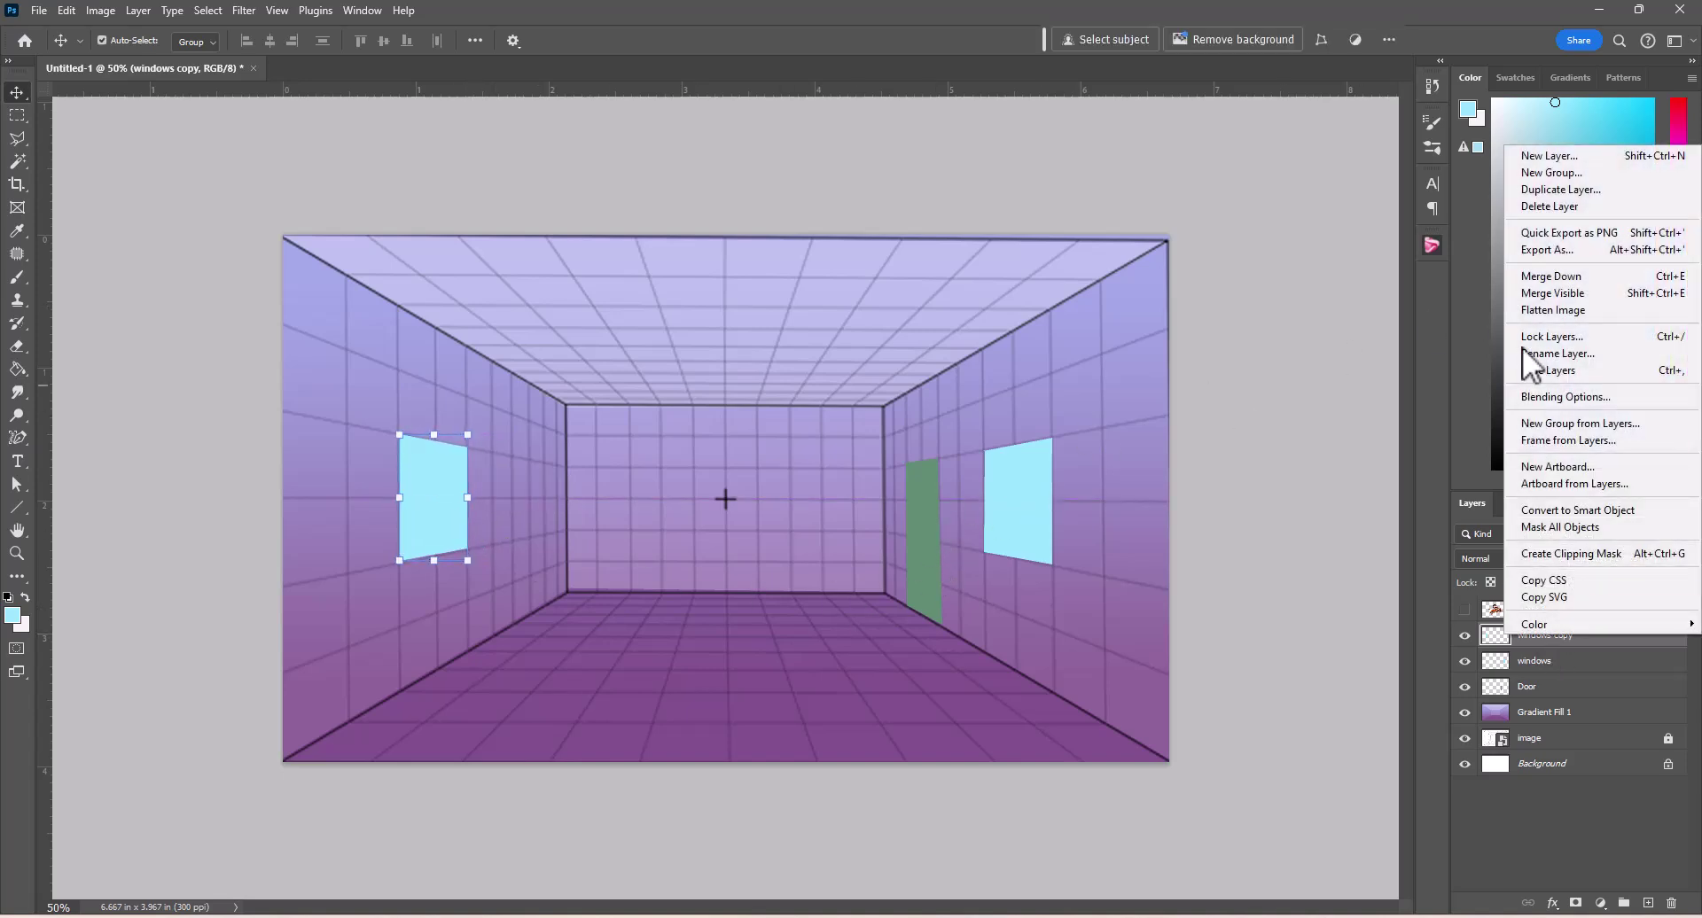
click(1547, 190)
key(Return)
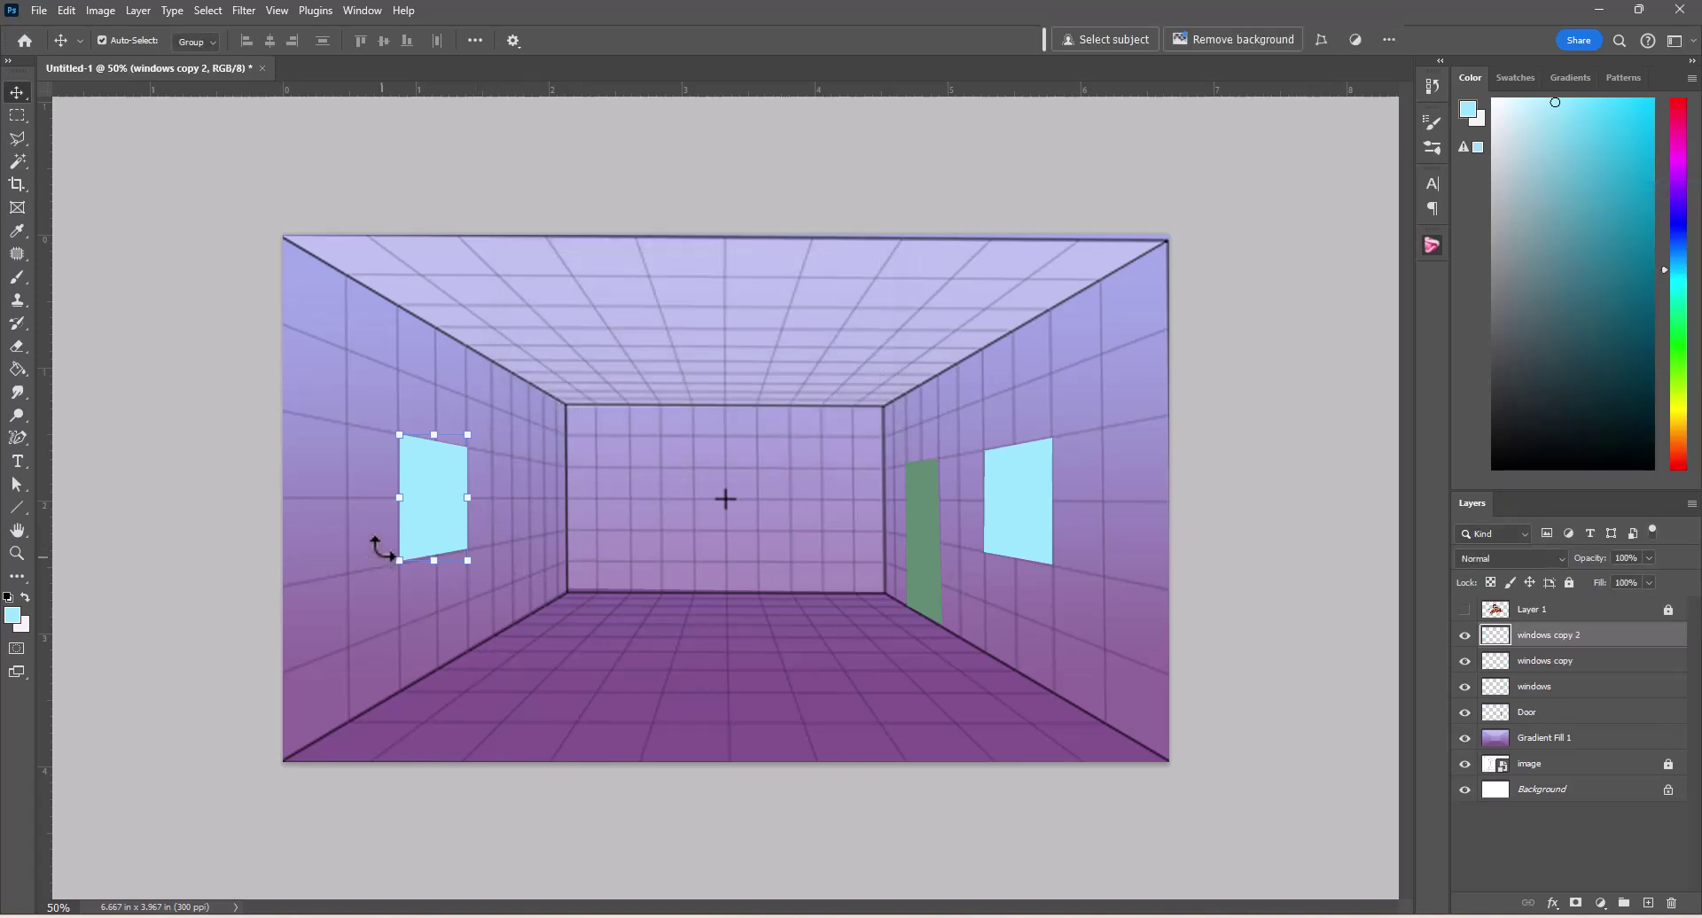
drag(430, 523, 530, 498)
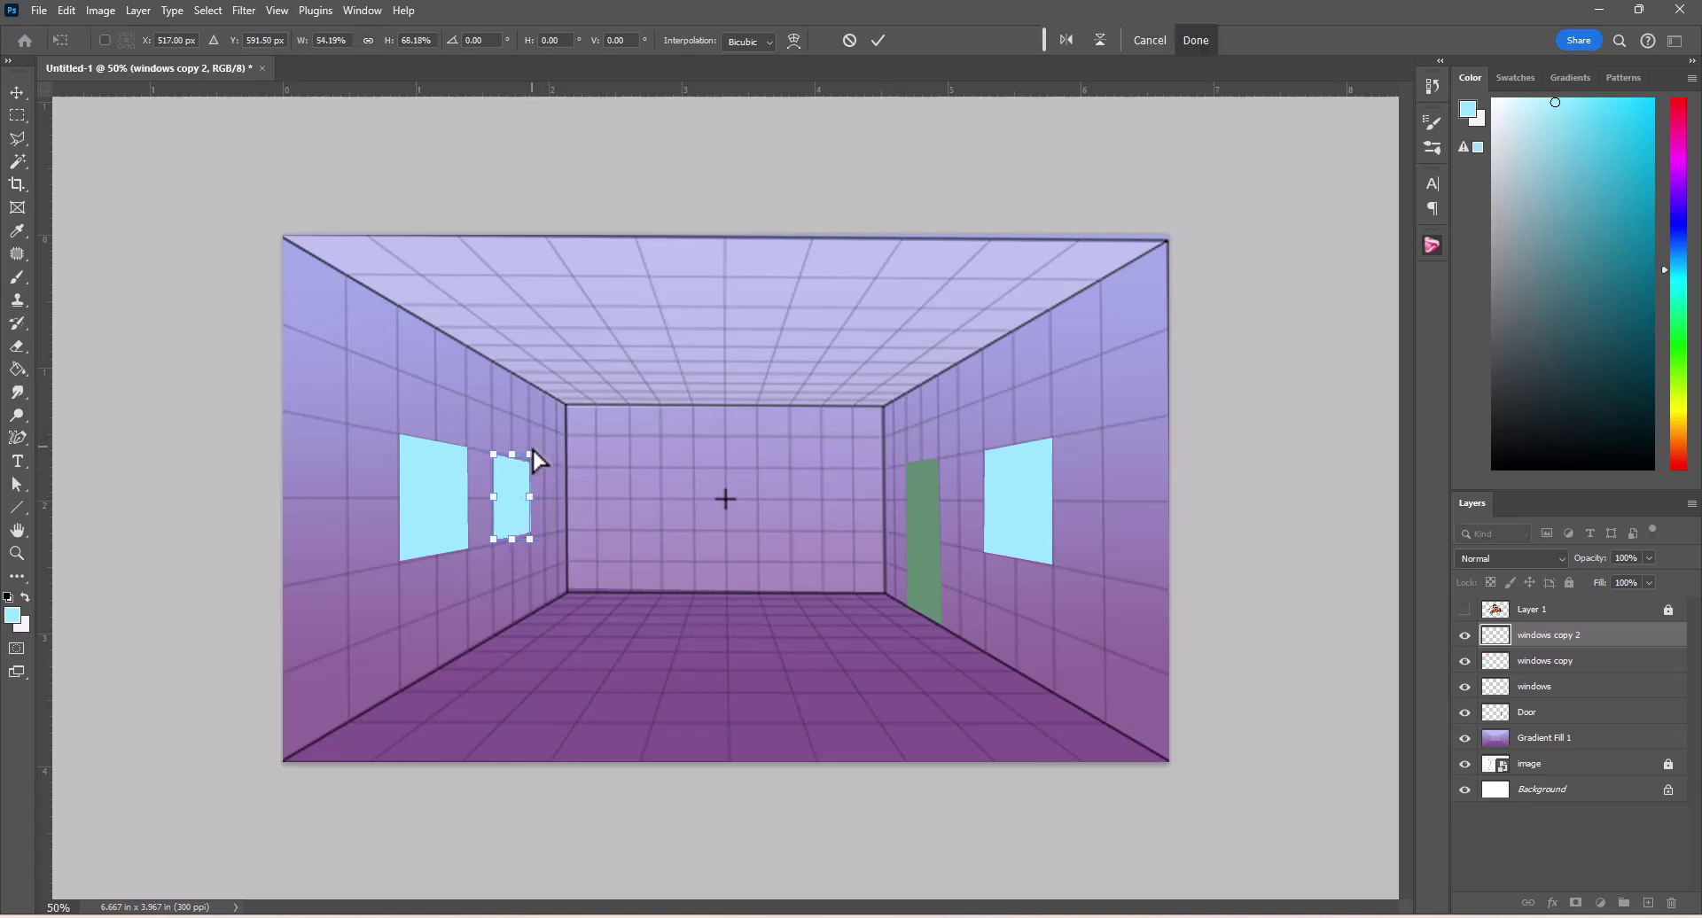
key(Return)
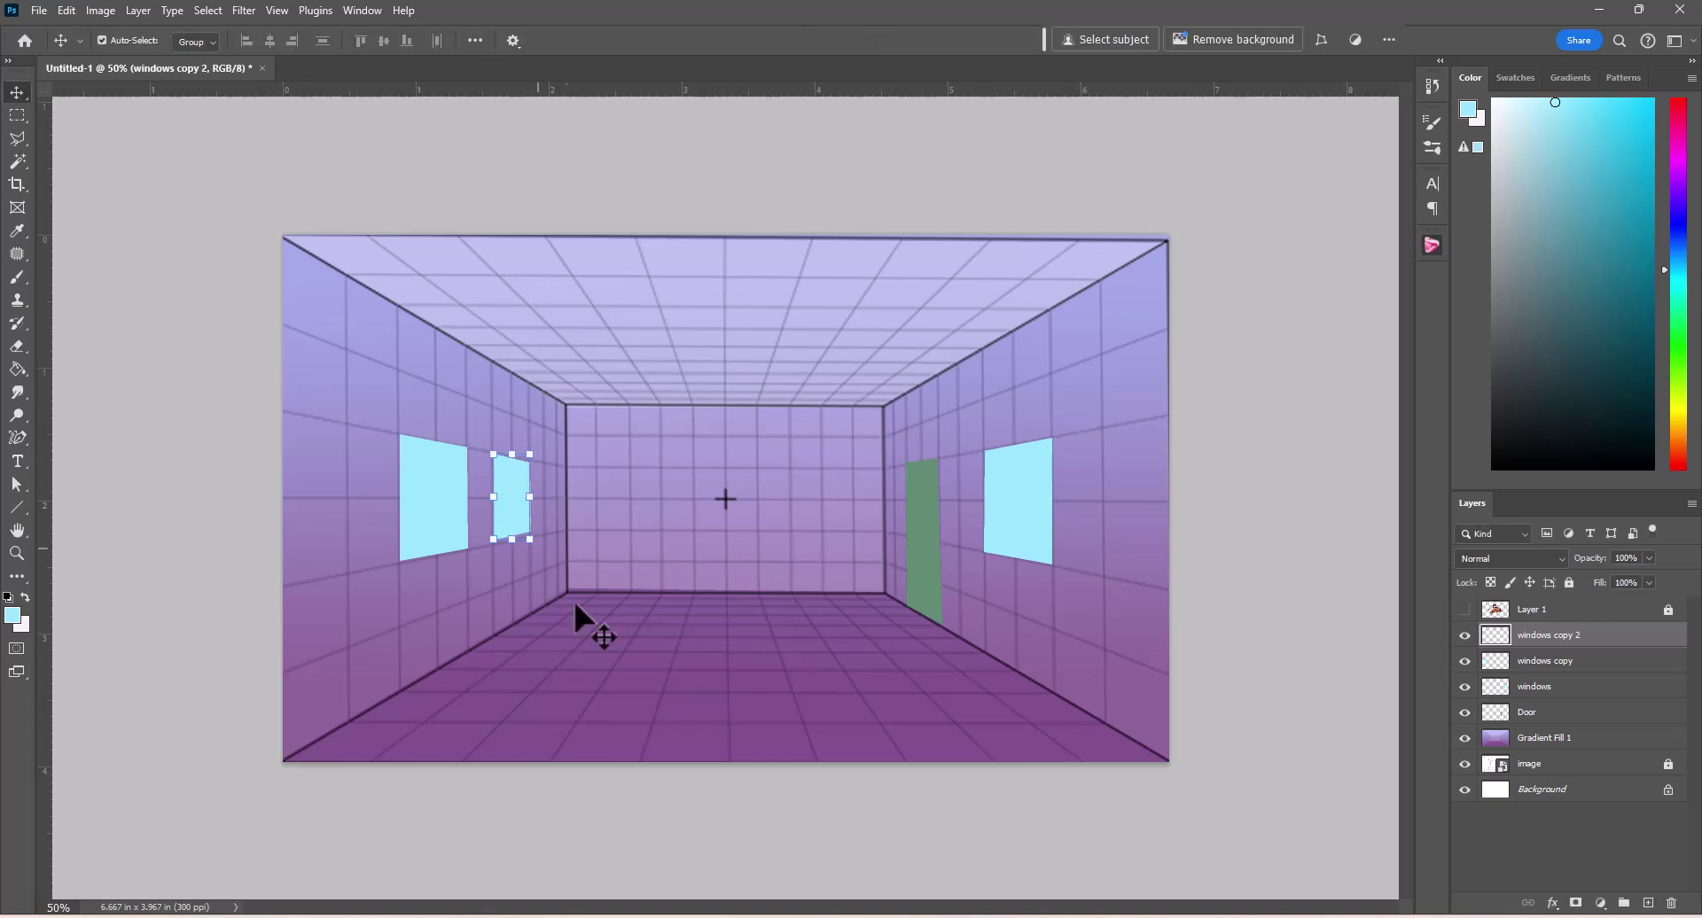
click(557, 588)
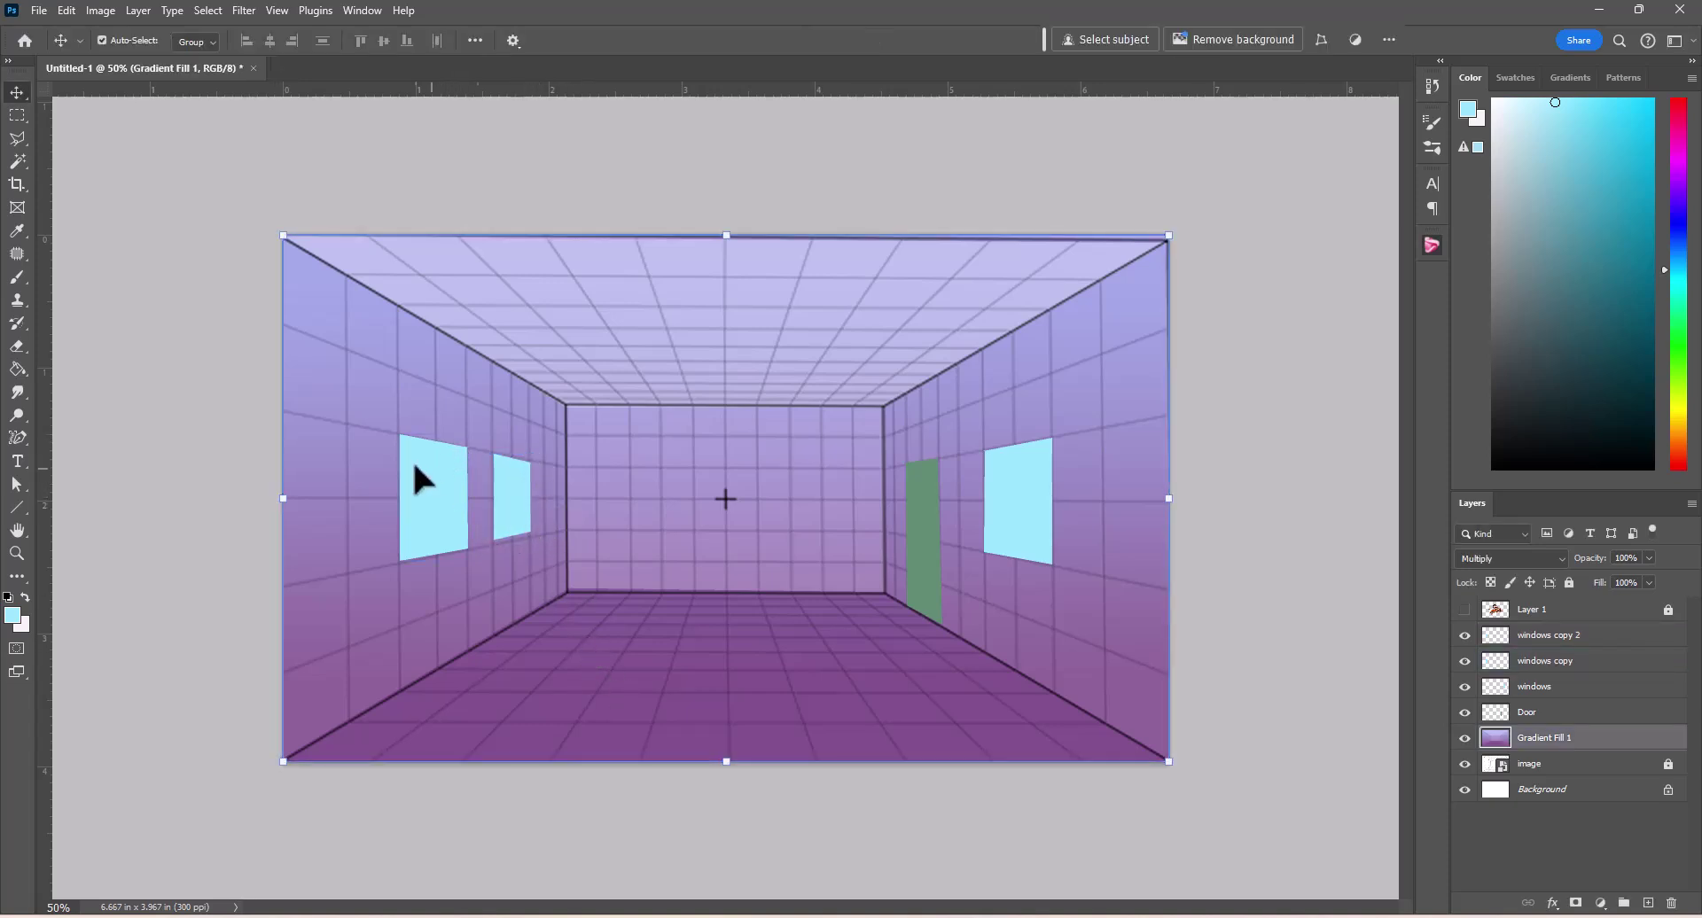
Step: At 100% zoom, distort the small window's corners with Free Transform to fit the wall's perspective
click(17, 553)
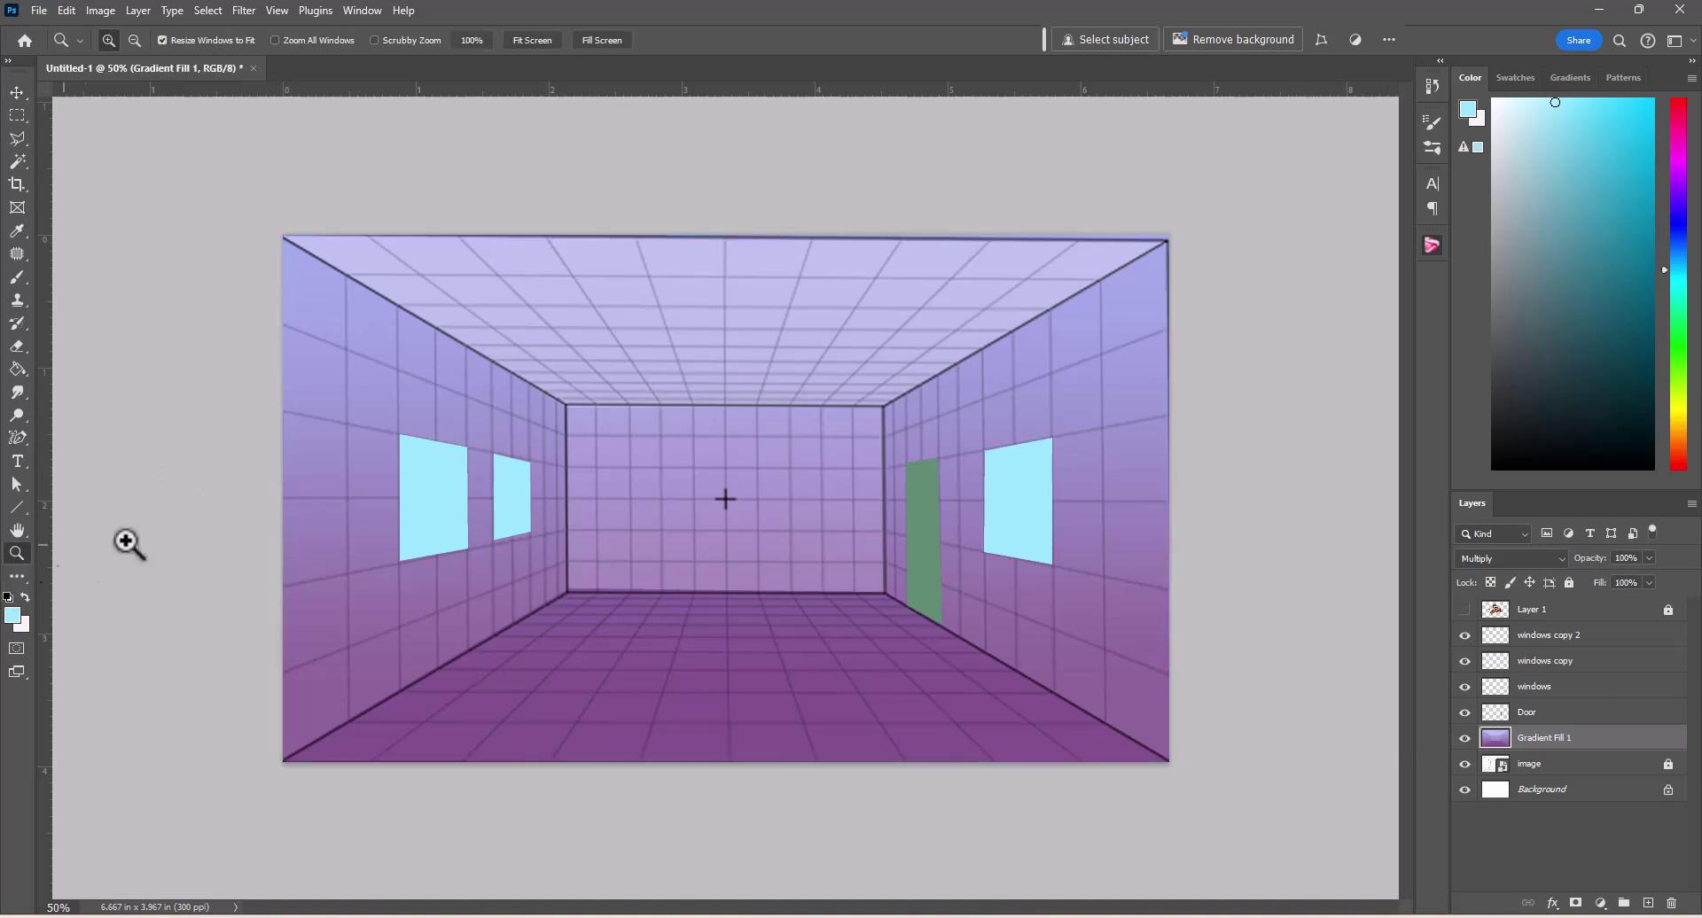
click(539, 506)
click(539, 505)
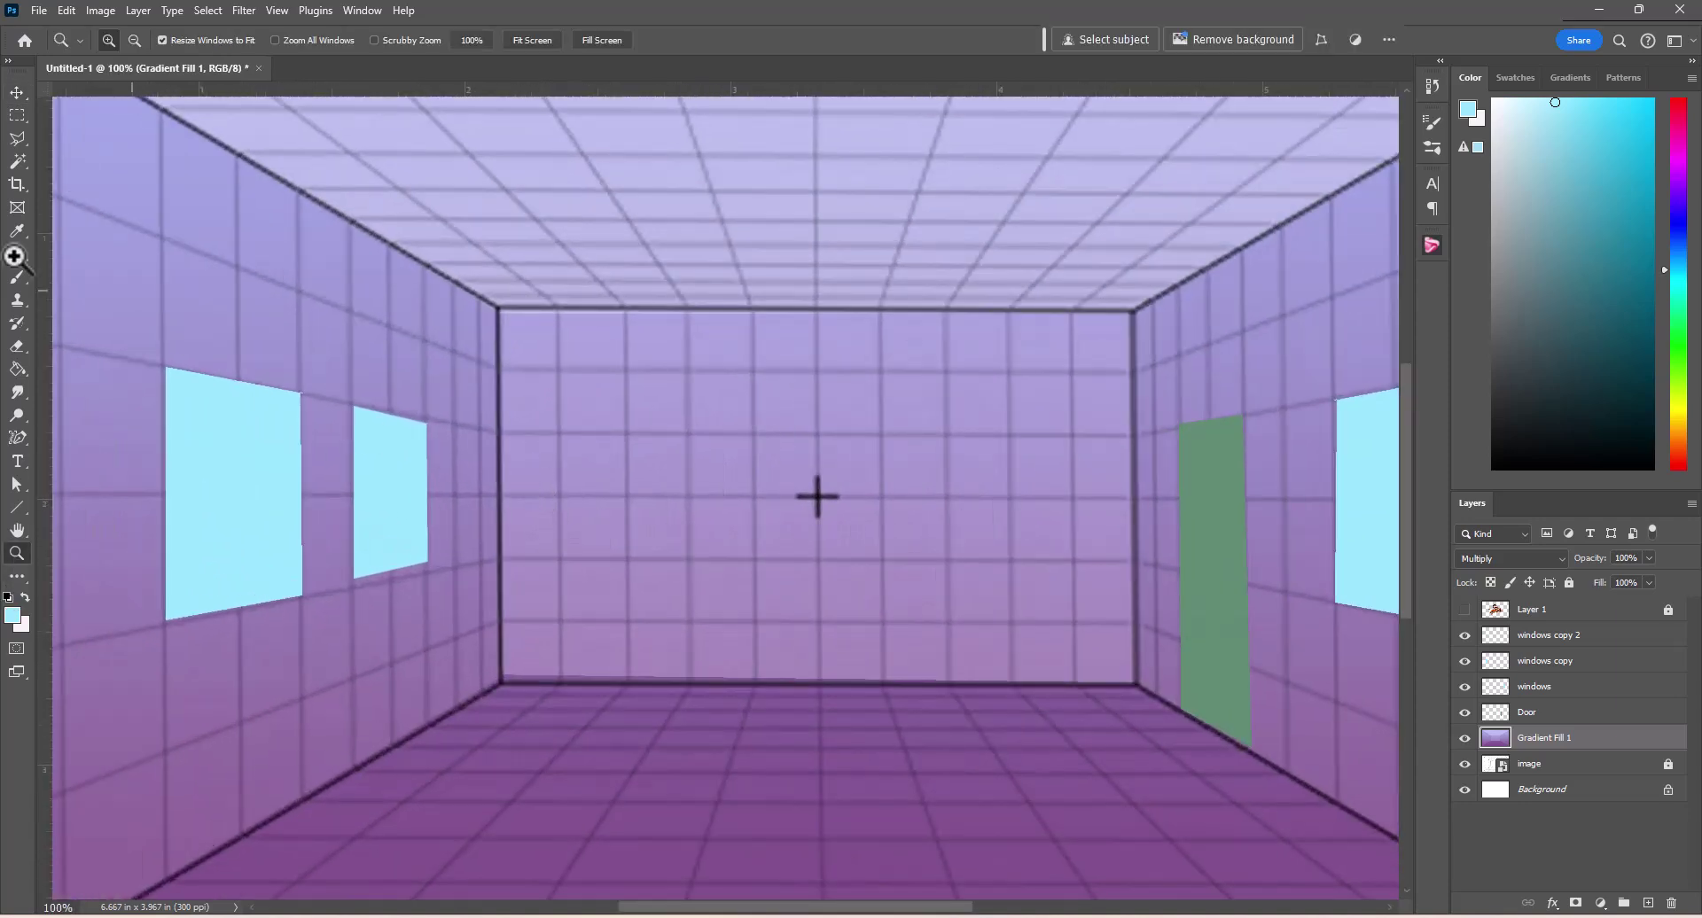
click(17, 93)
ctrl+click(397, 498)
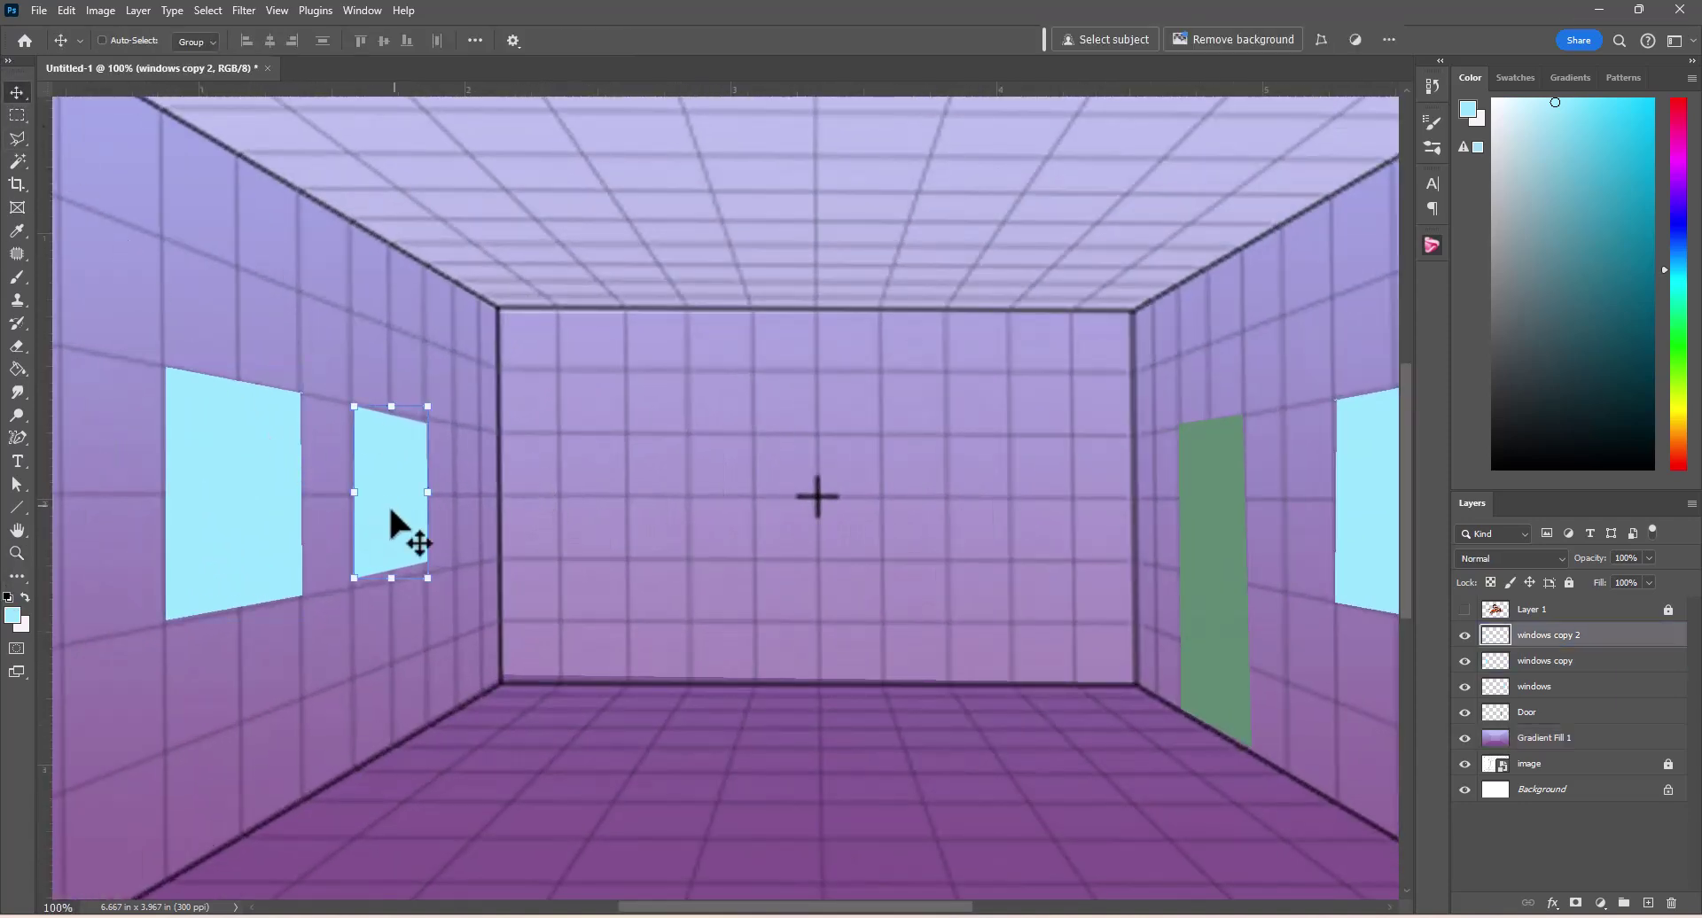
key(ctrl+t)
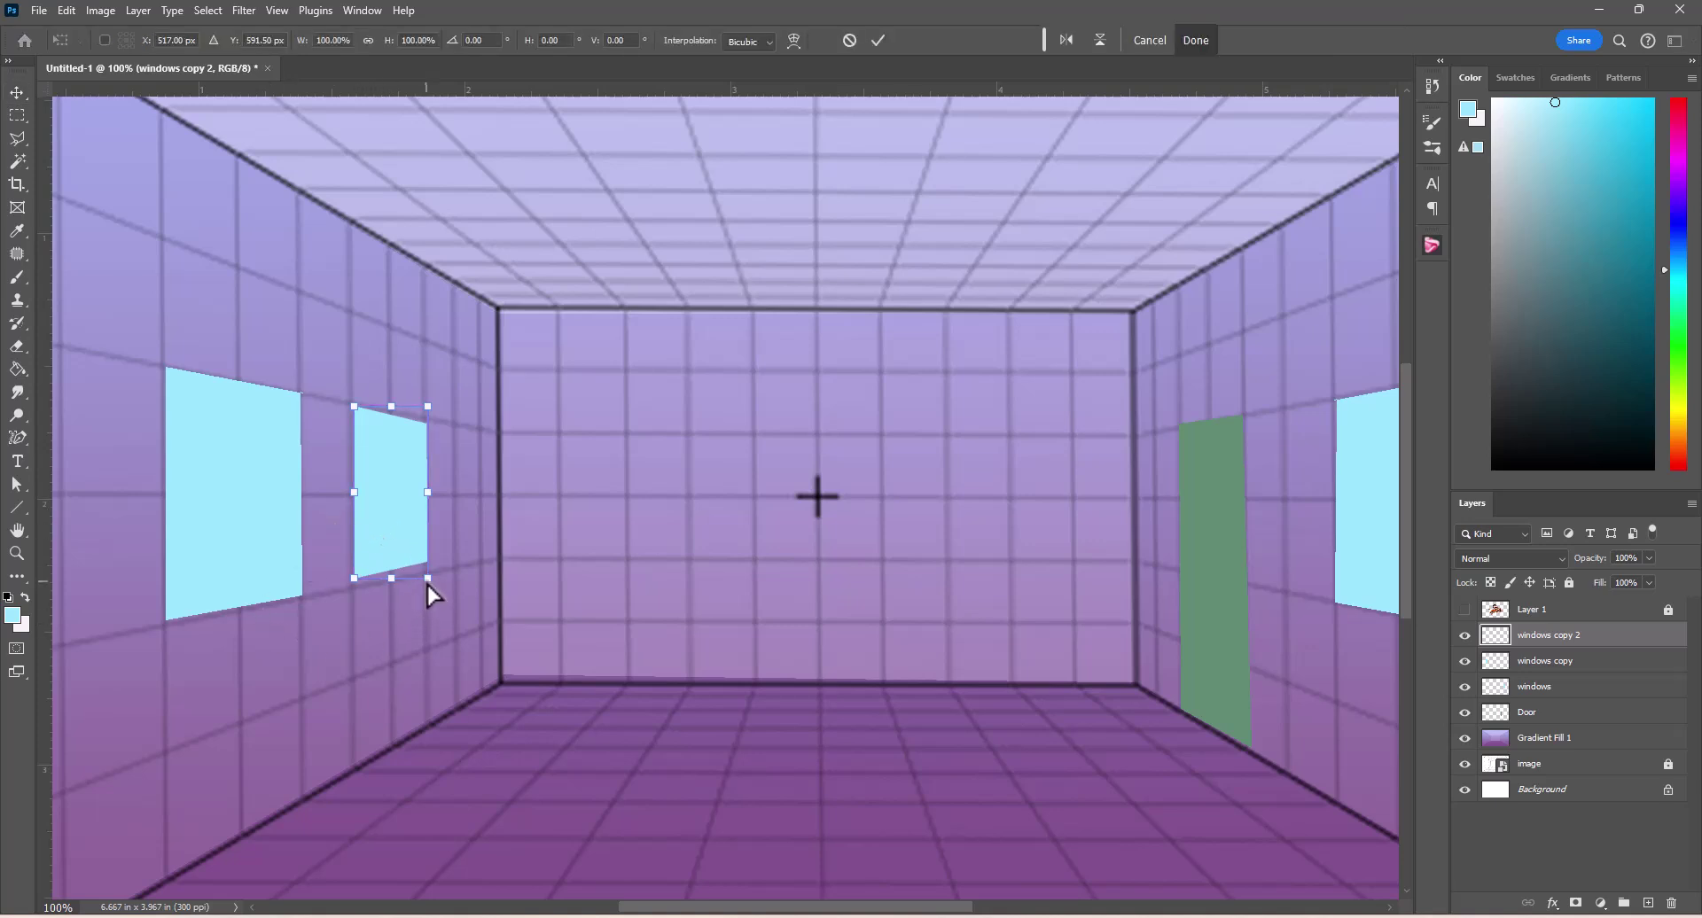
drag(427, 585, 356, 597)
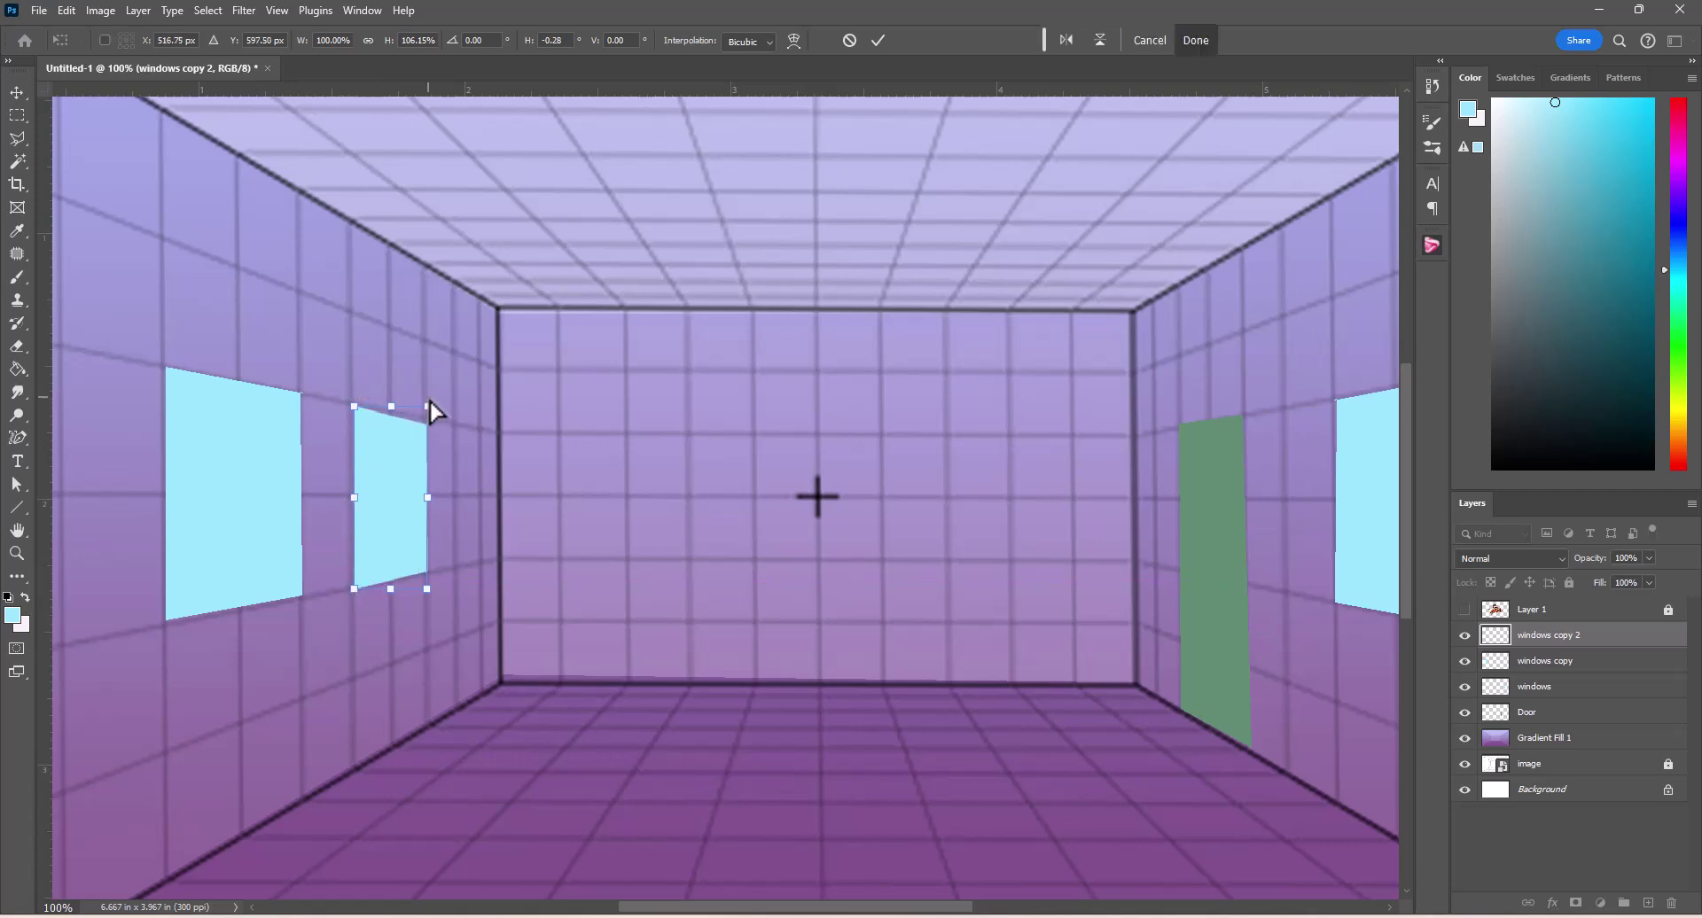
drag(430, 404, 431, 406)
key(Return)
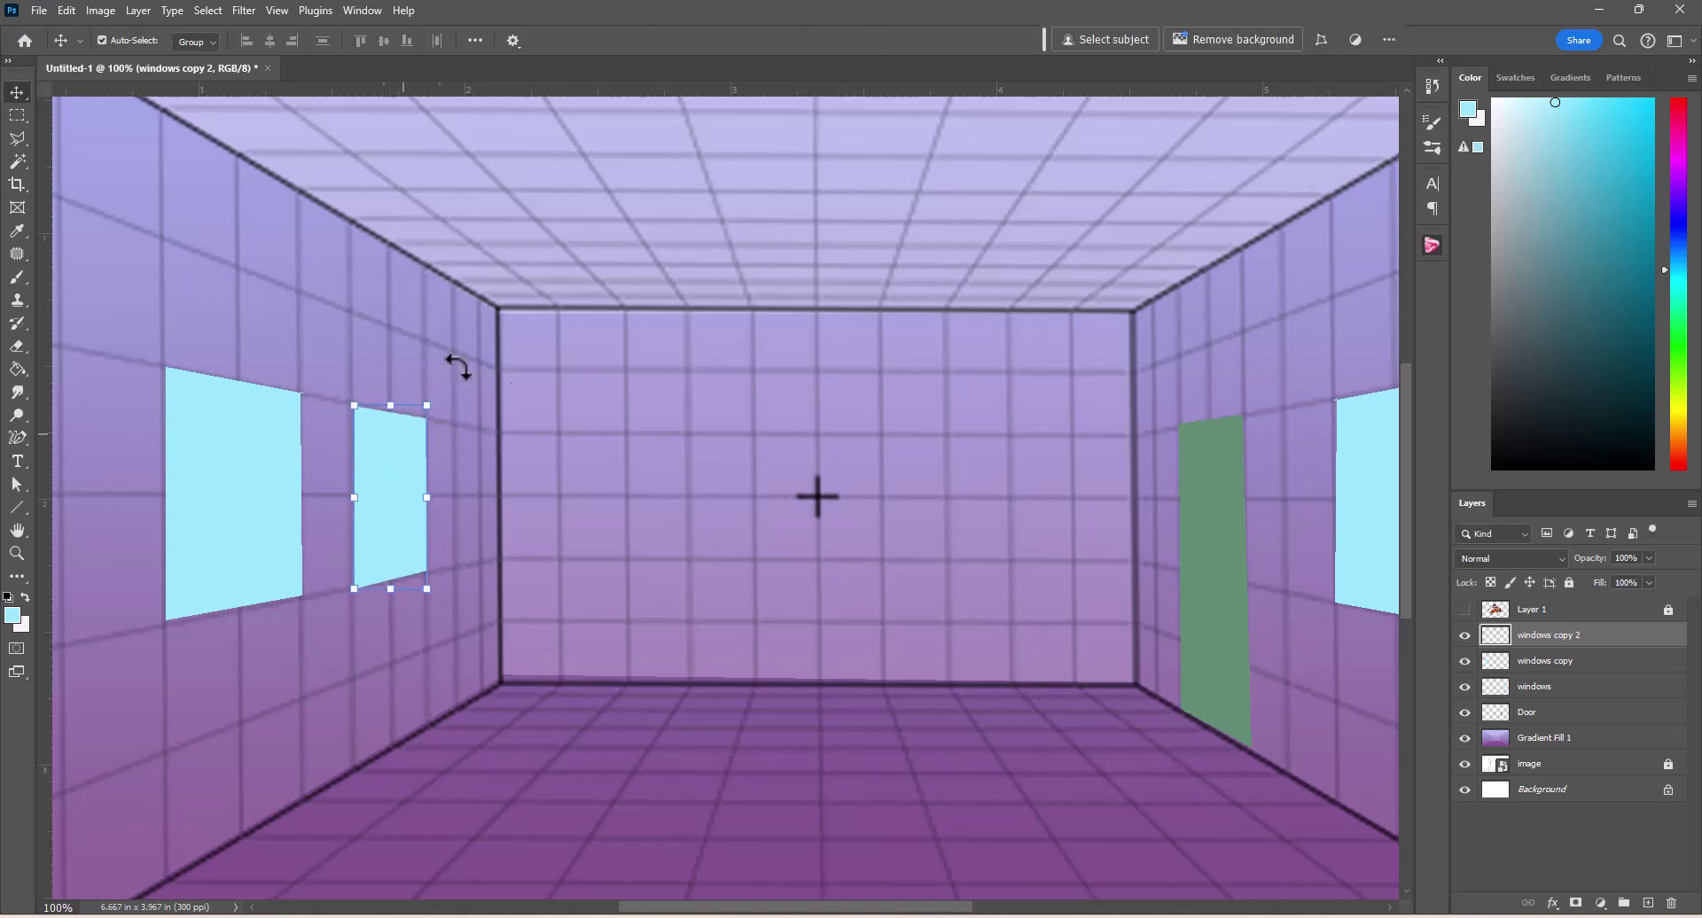
Step: Rotate the small left-wall window slightly and commit its placement
click(480, 332)
click(391, 567)
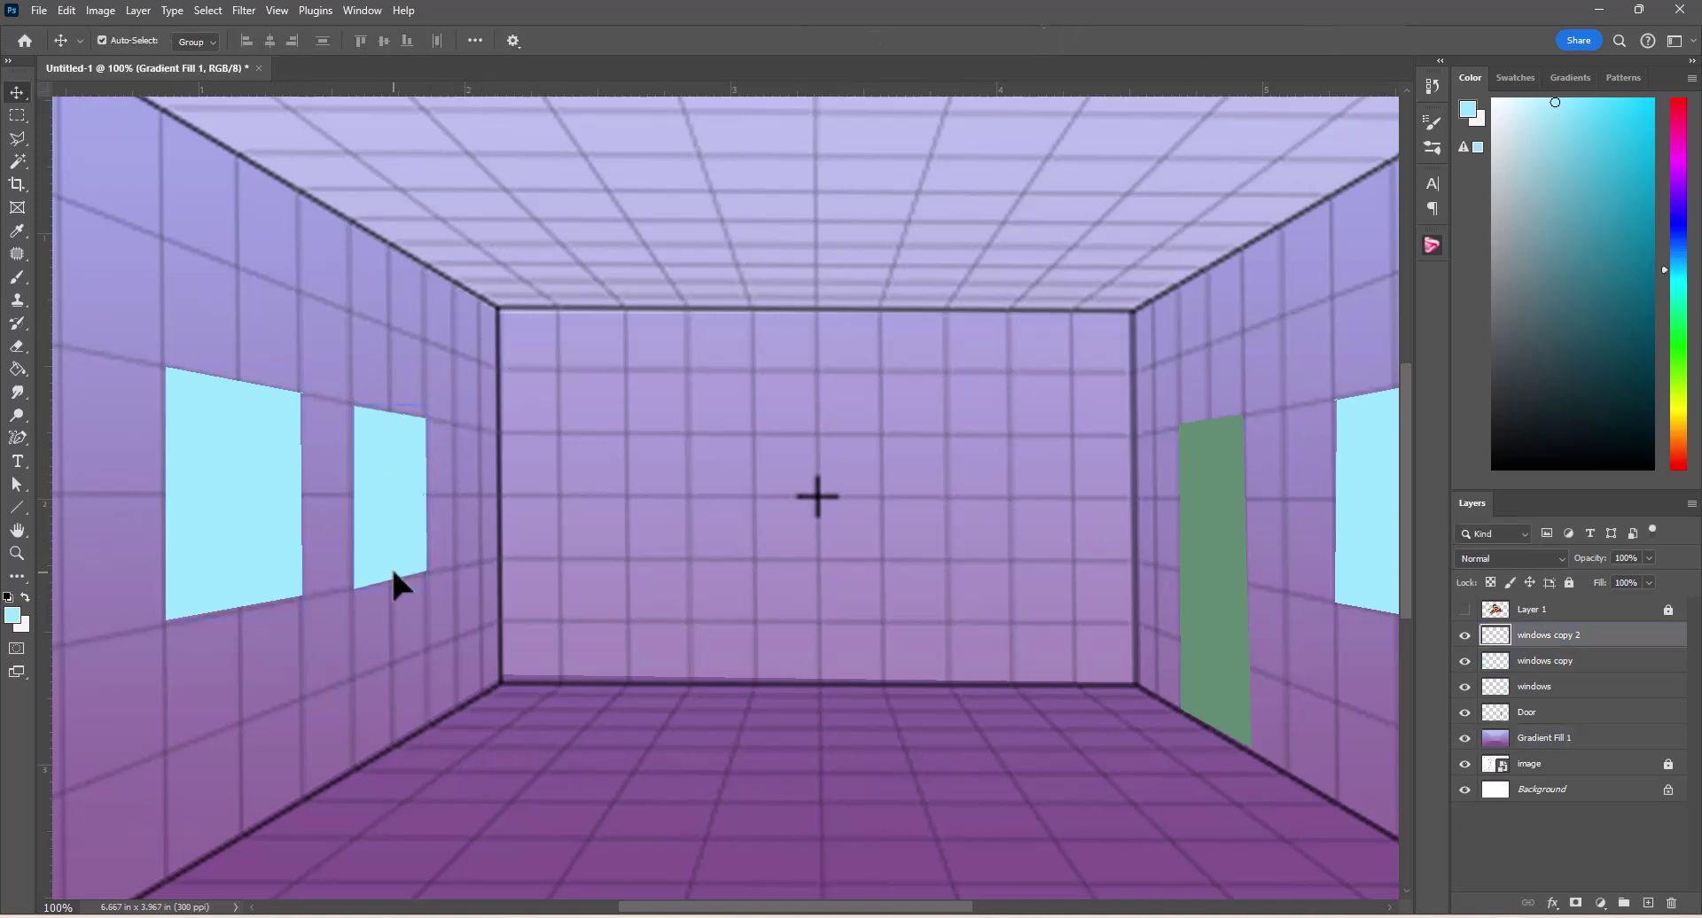
drag(431, 593, 427, 602)
key(Return)
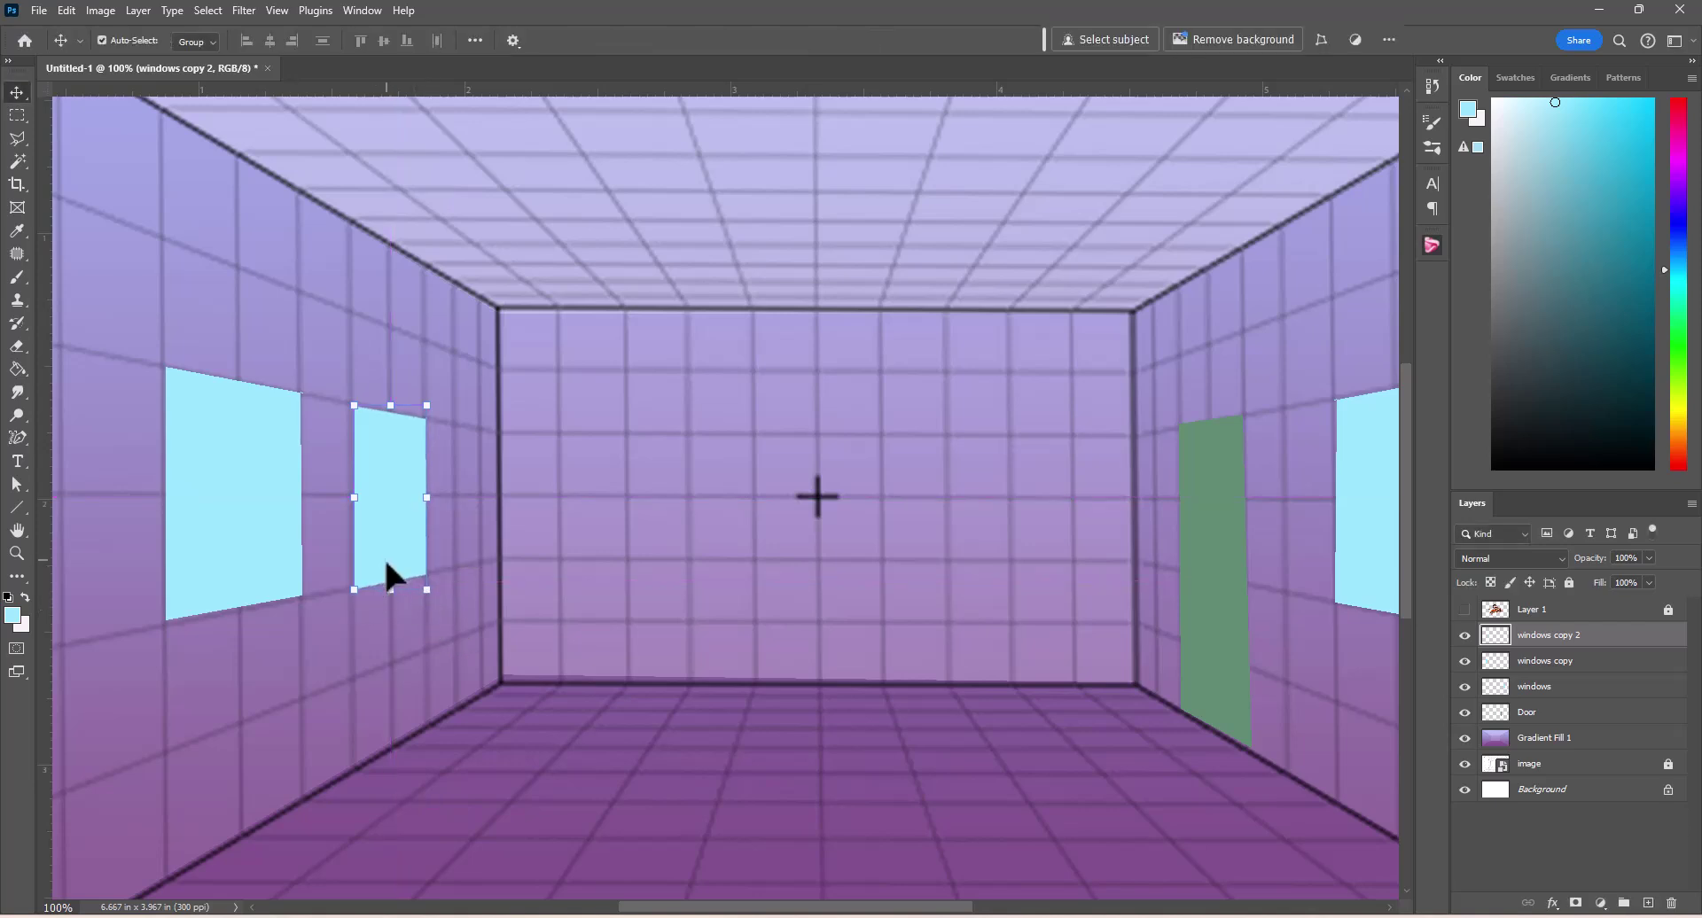
click(381, 665)
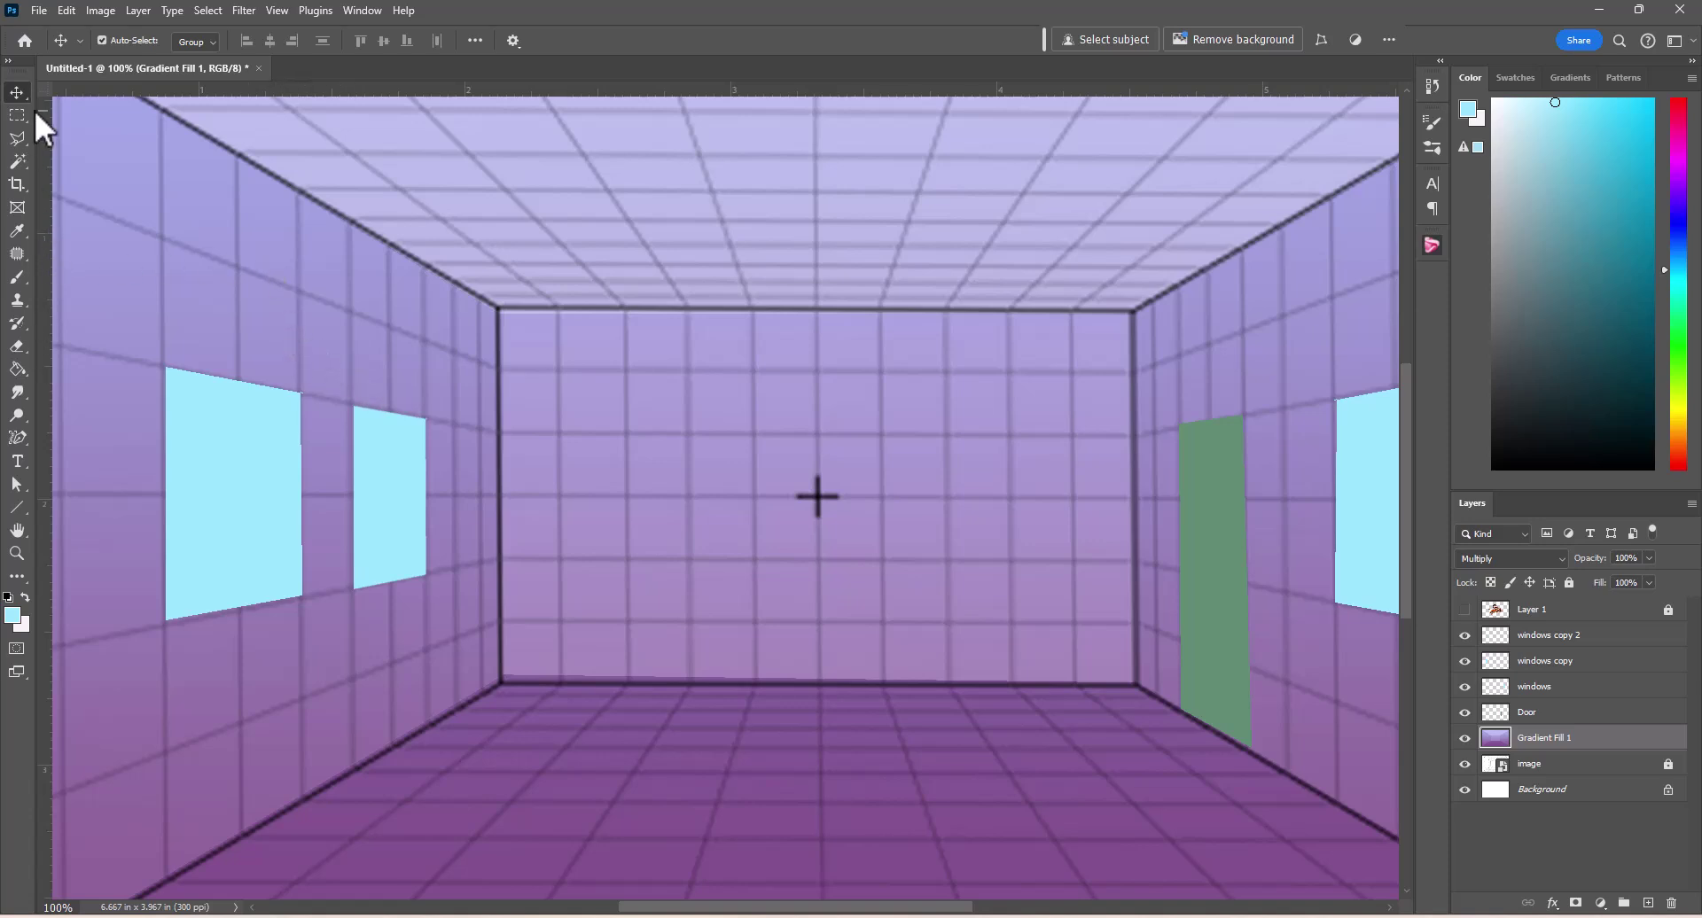
Step: On a new layer, select a rectangle in the back wall's centre and fill it with the door's green
click(16, 553)
click(542, 537)
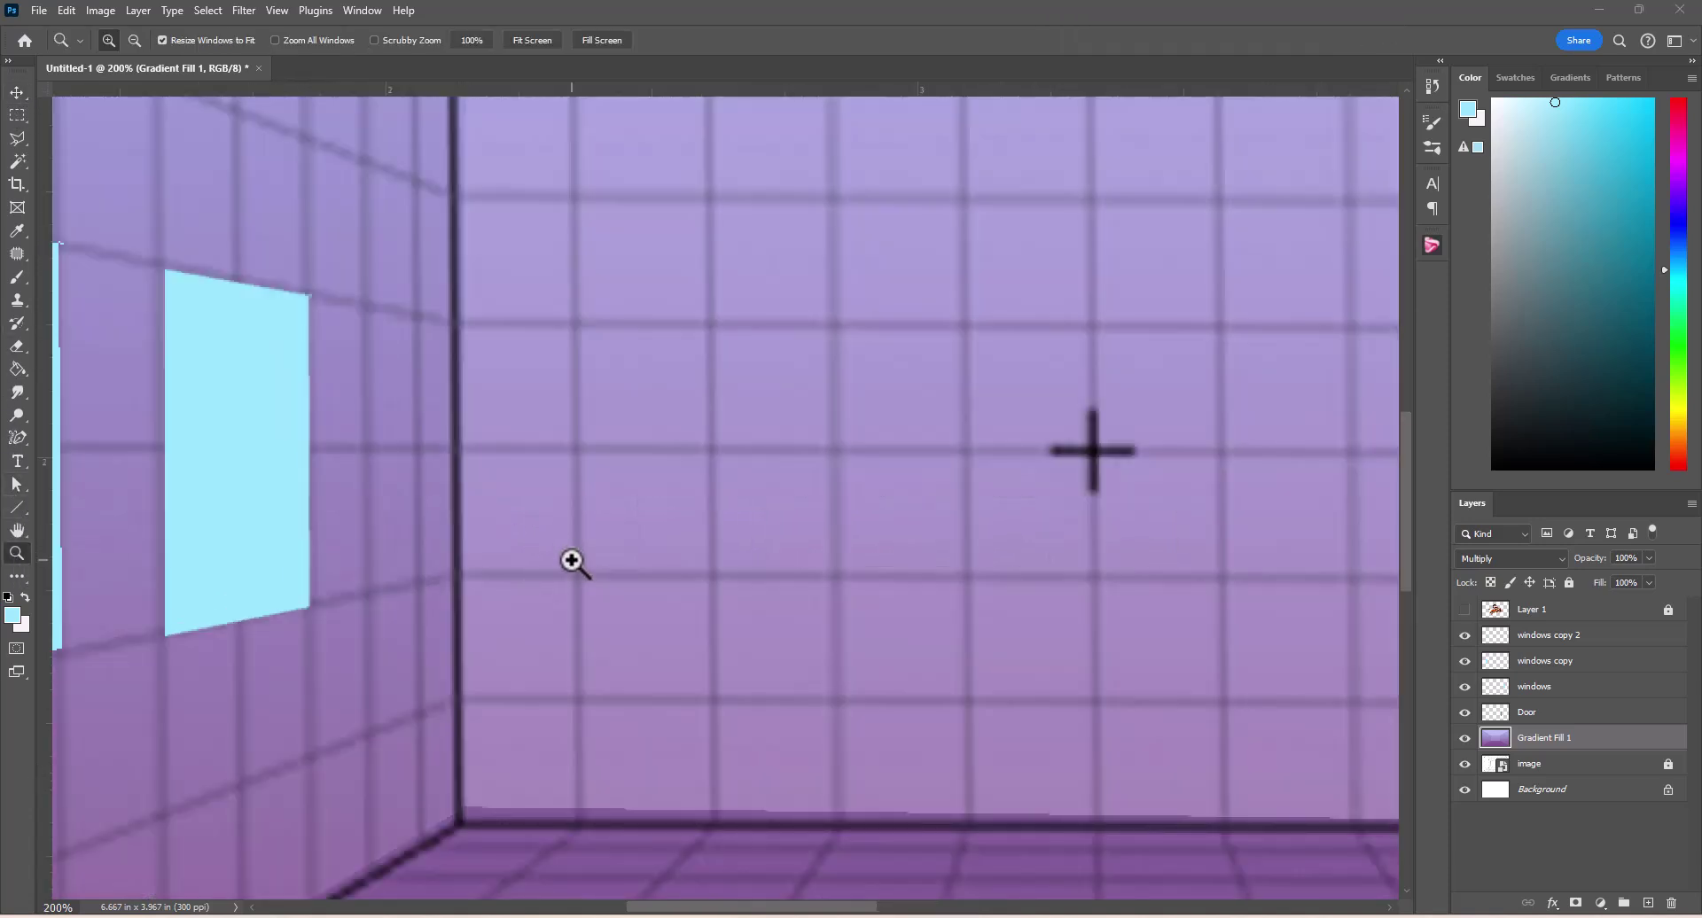
alt+click(571, 562)
alt+click(783, 597)
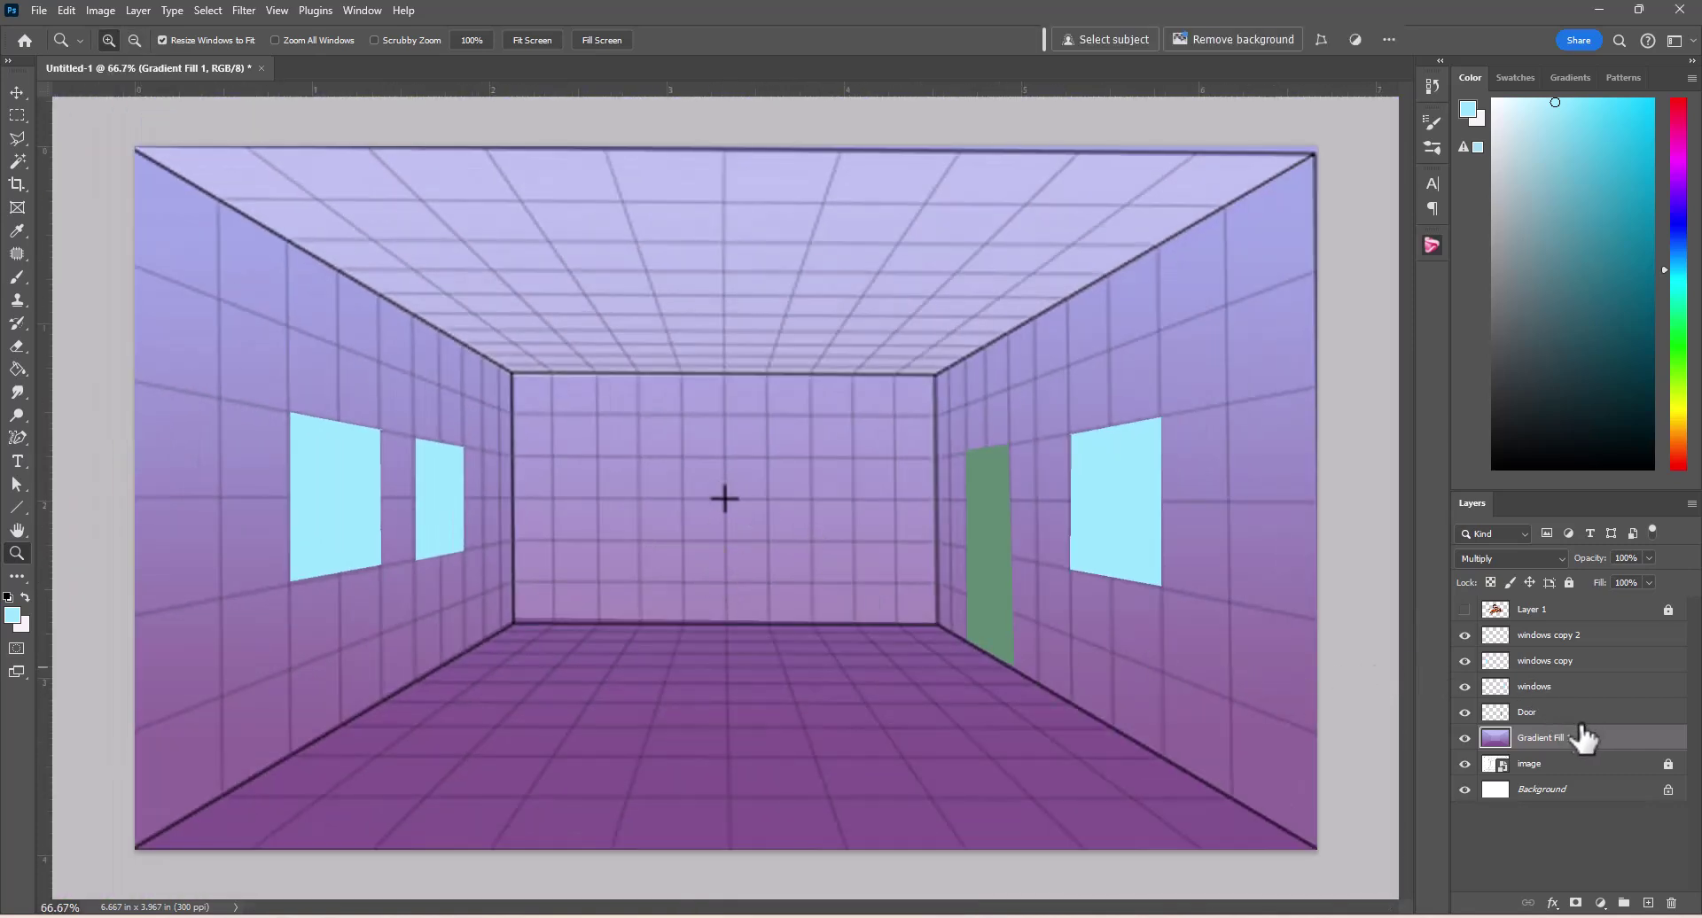
click(1647, 904)
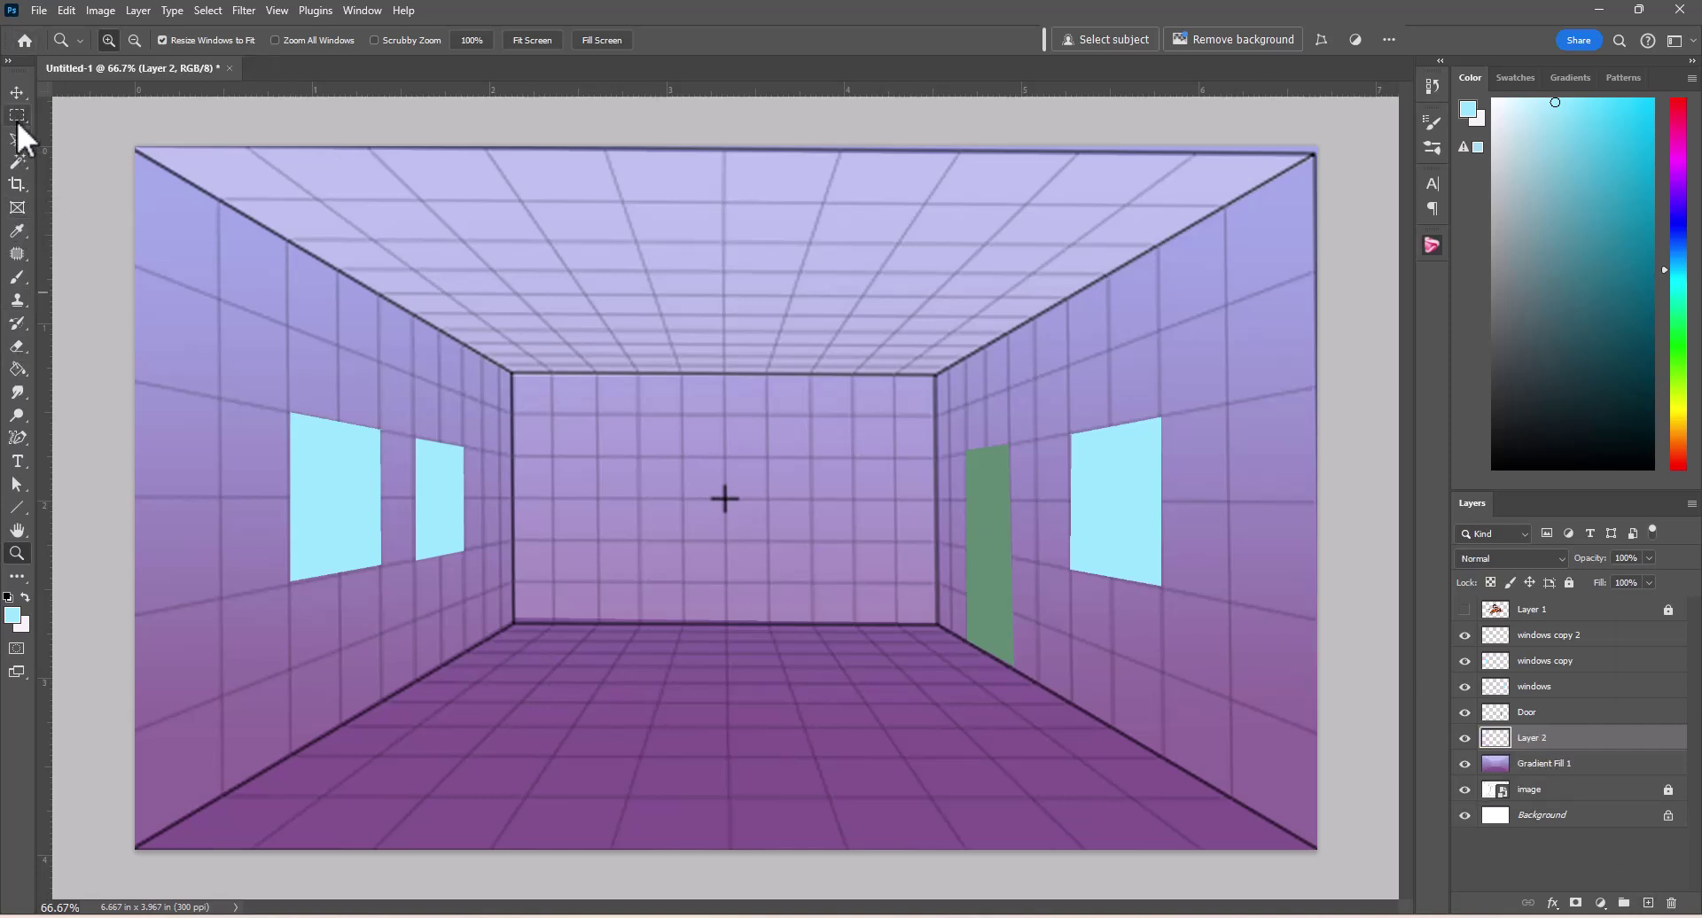
click(18, 118)
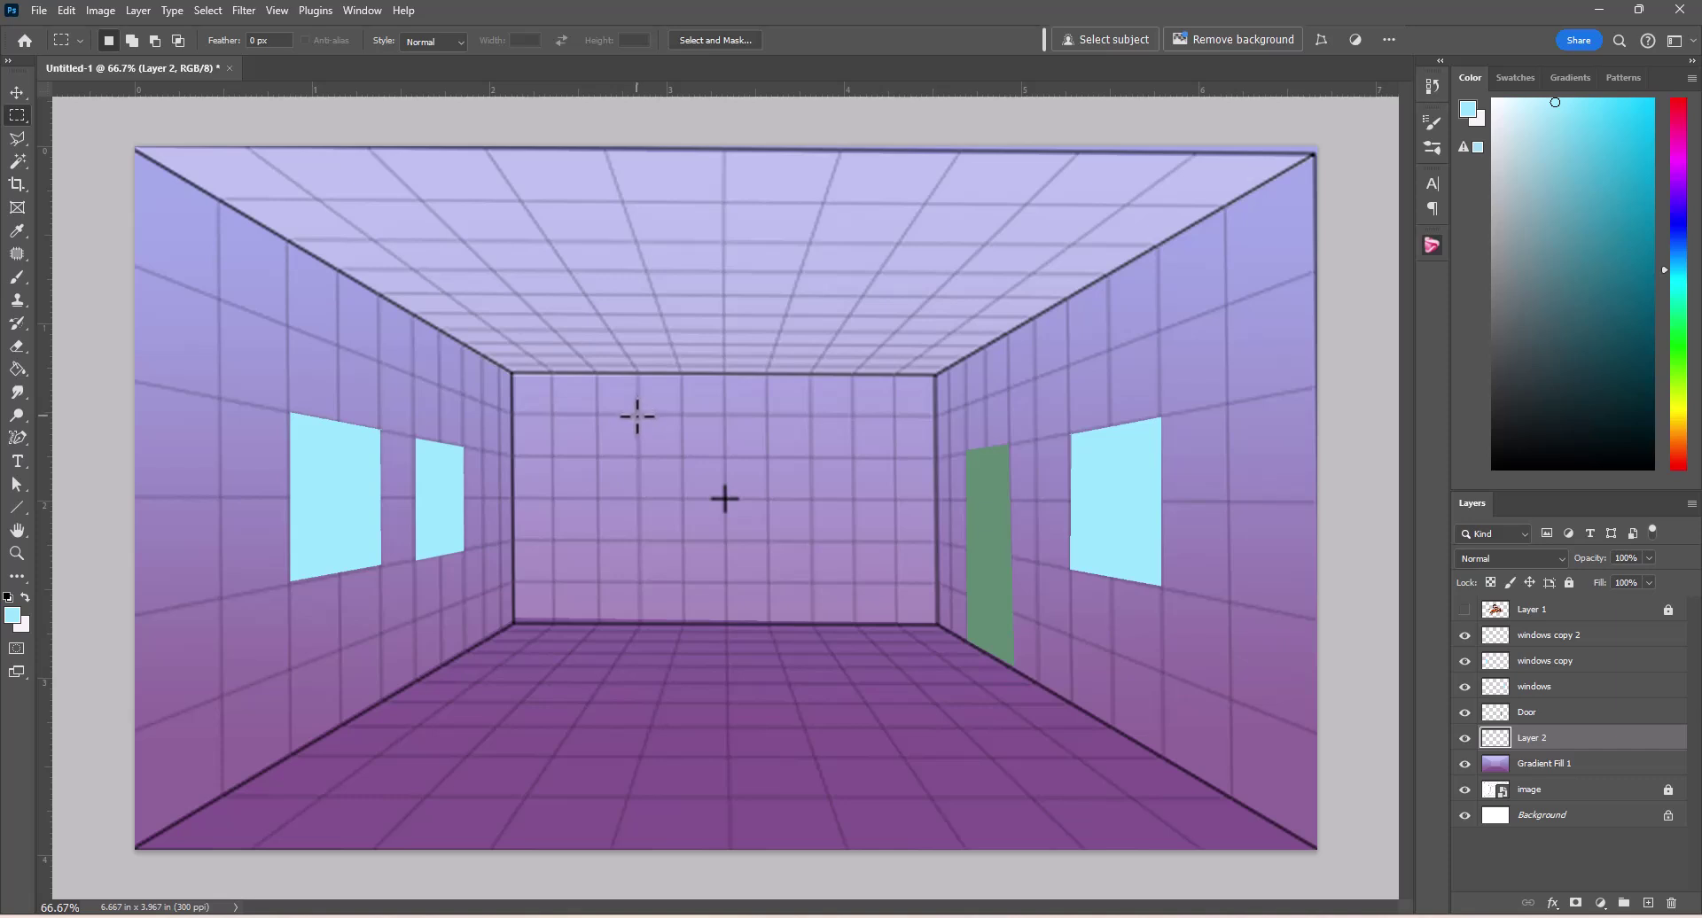
drag(636, 416, 814, 623)
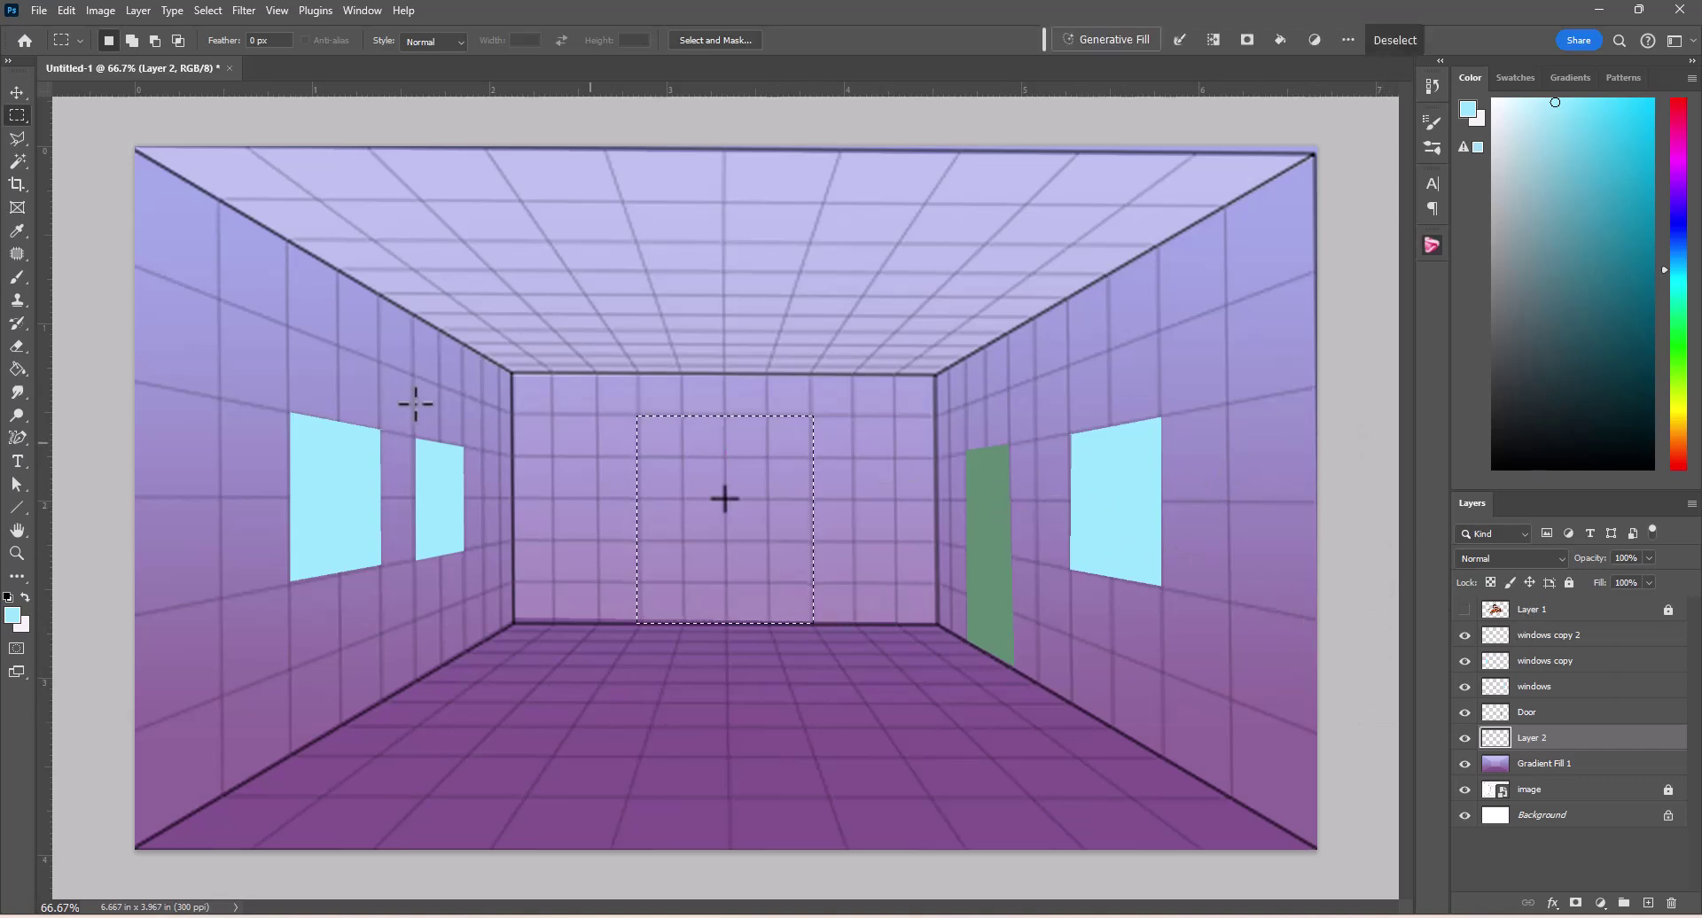
click(17, 369)
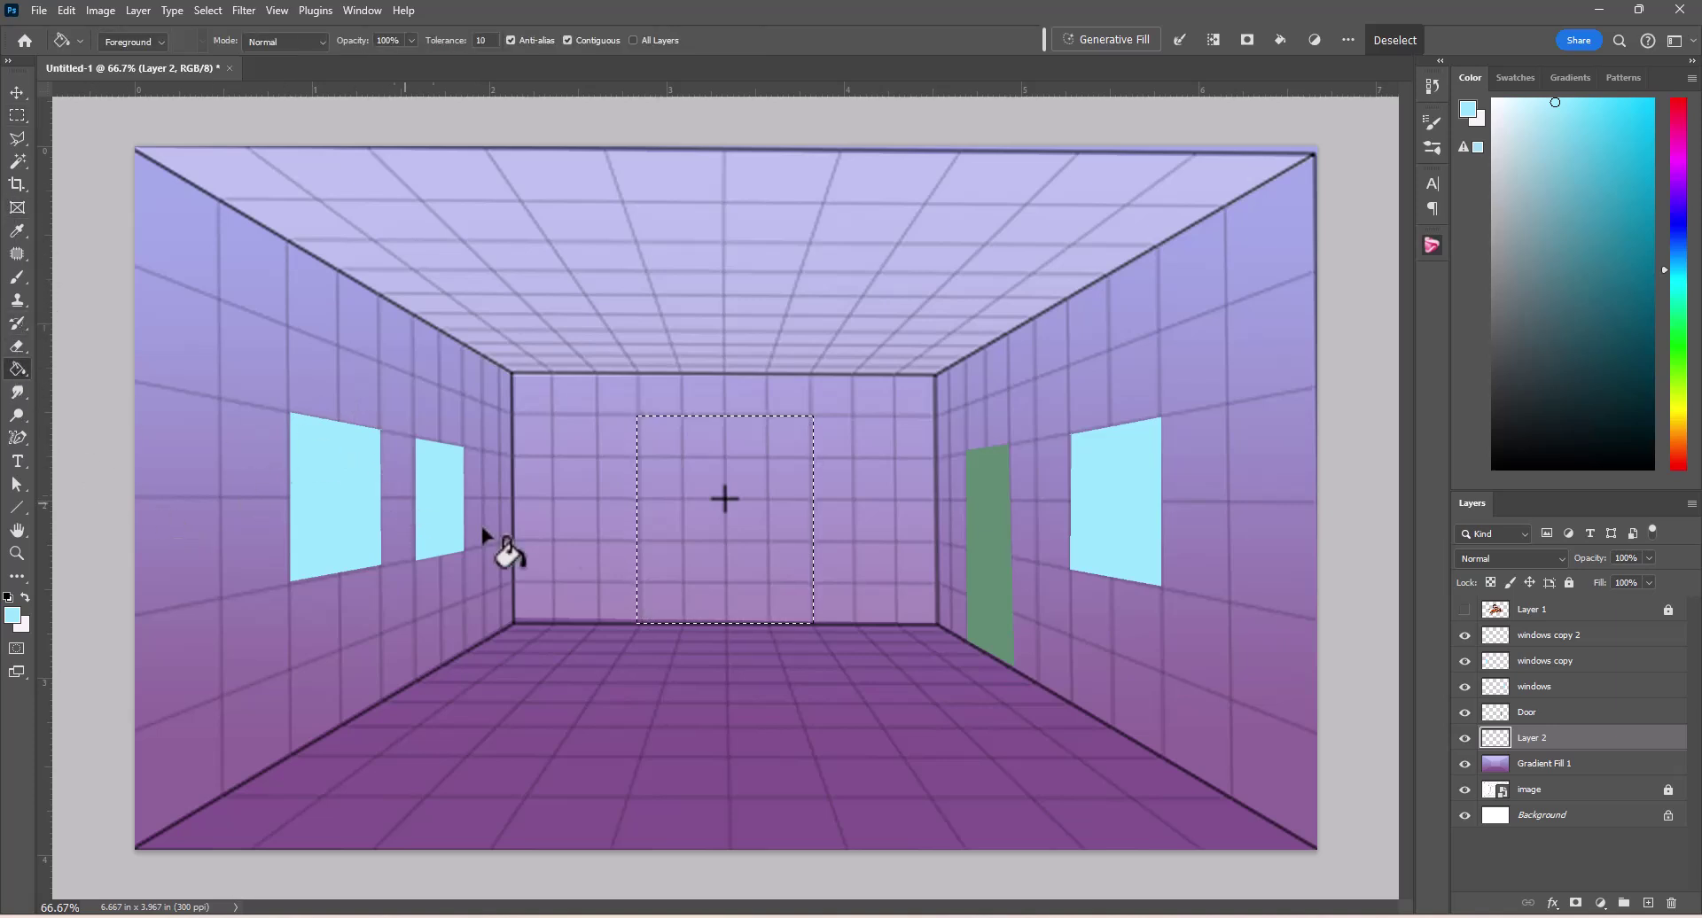
alt+click(978, 509)
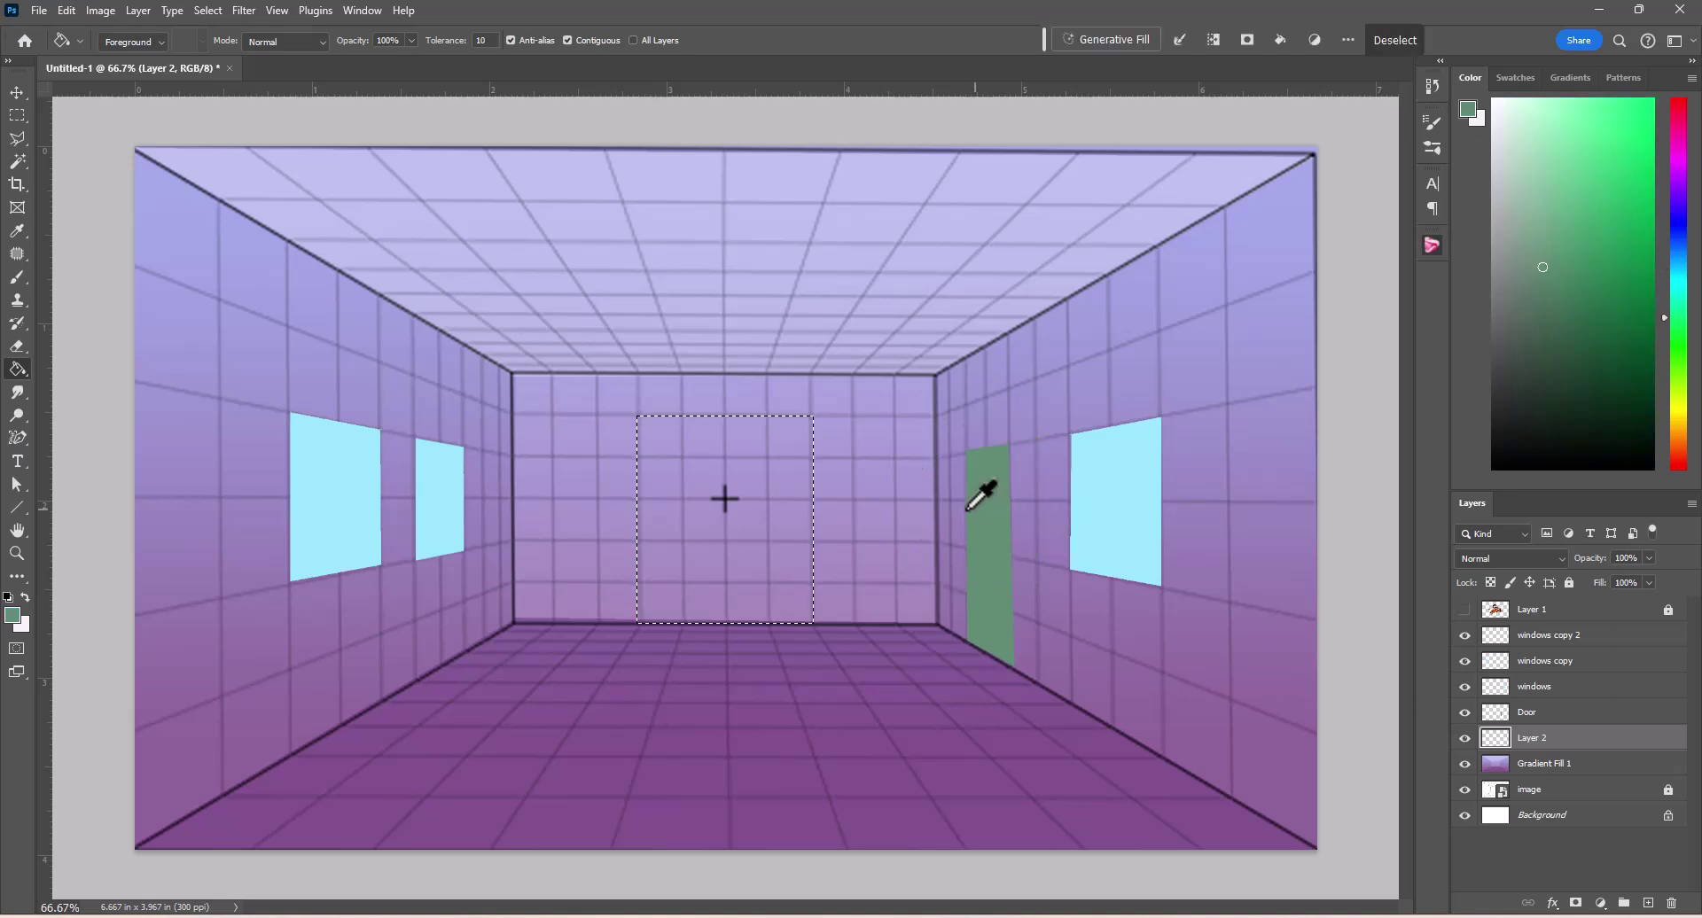
click(792, 545)
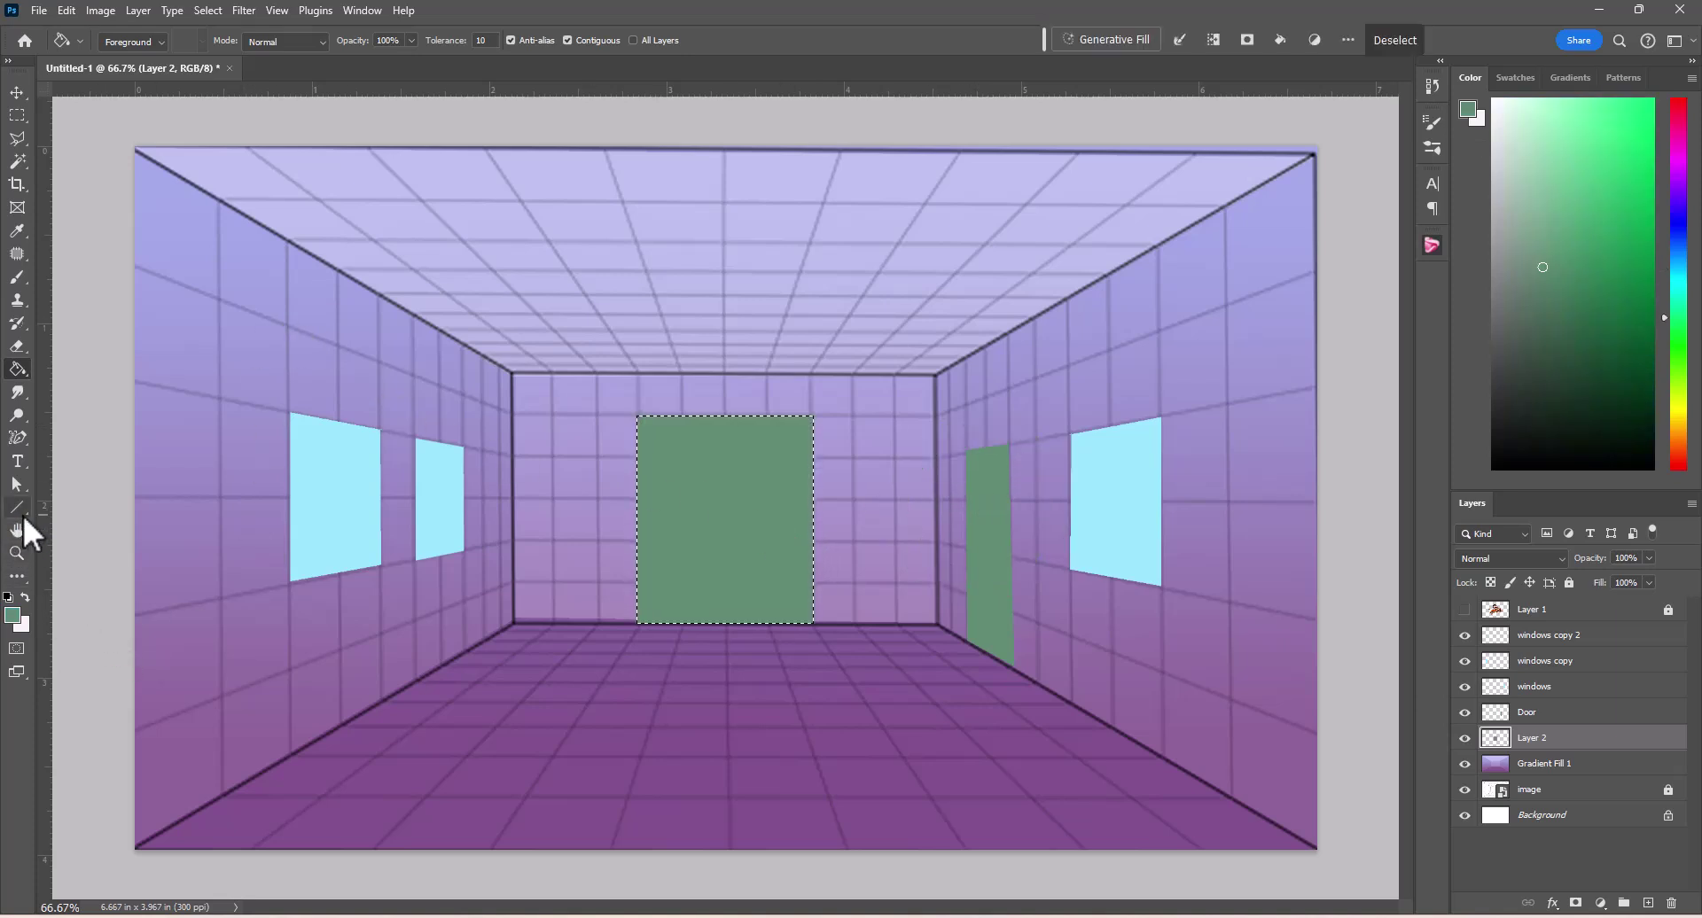
Step: Draw a green circle with the Ellipse tool and move it toward the rectangle's top
drag(16, 513, 57, 529)
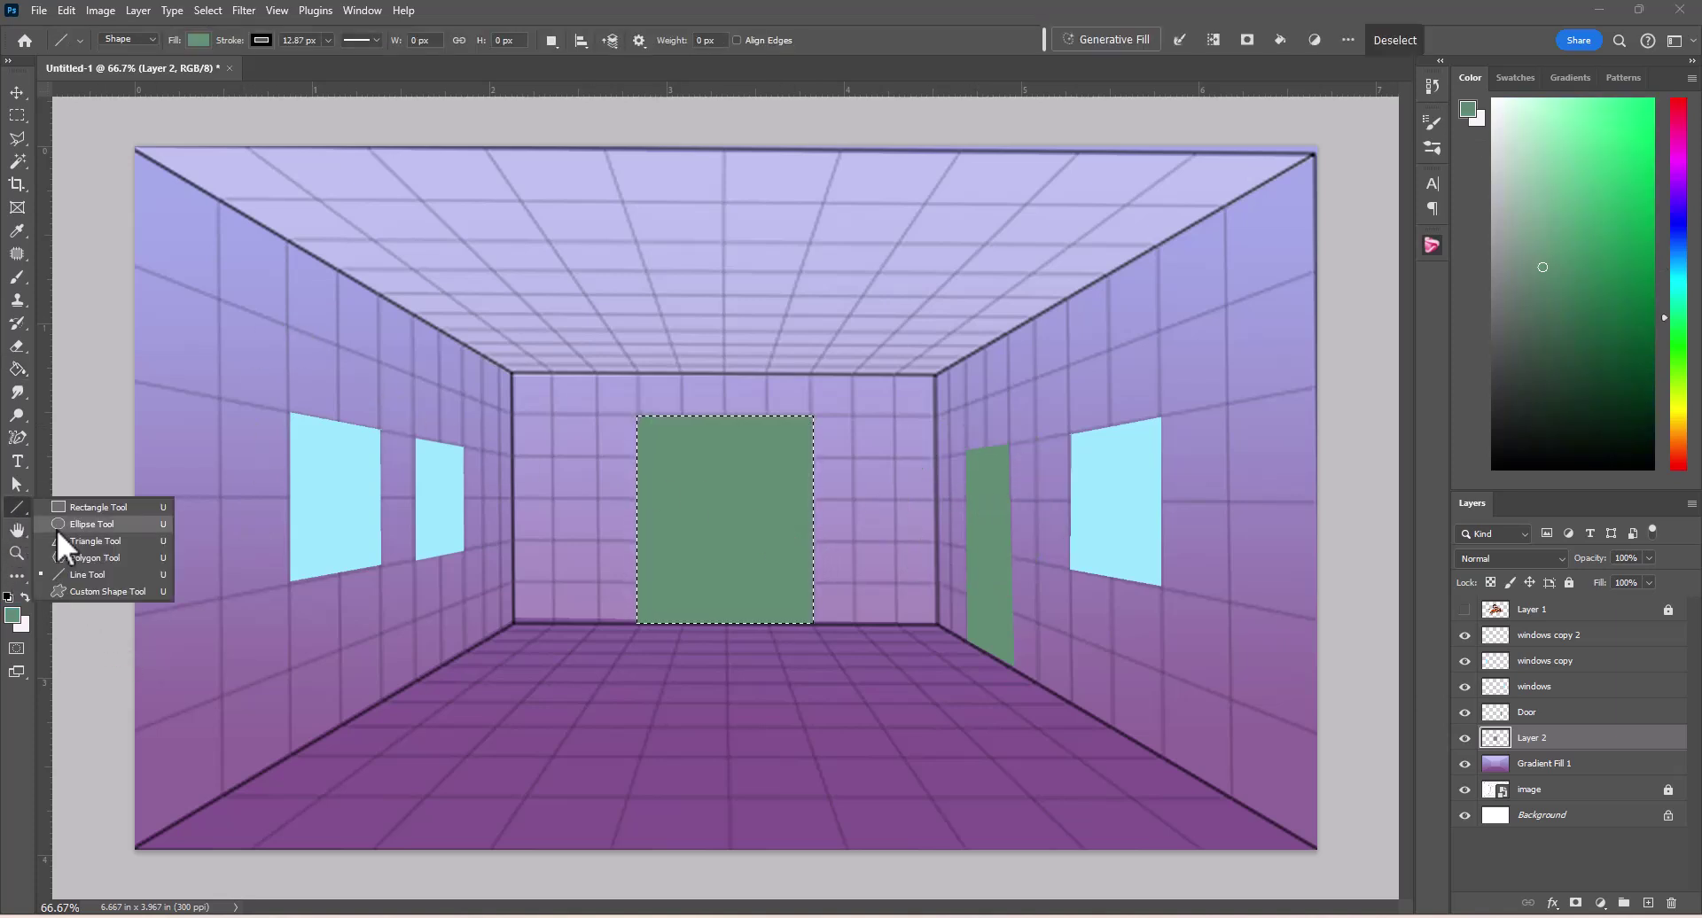
click(71, 522)
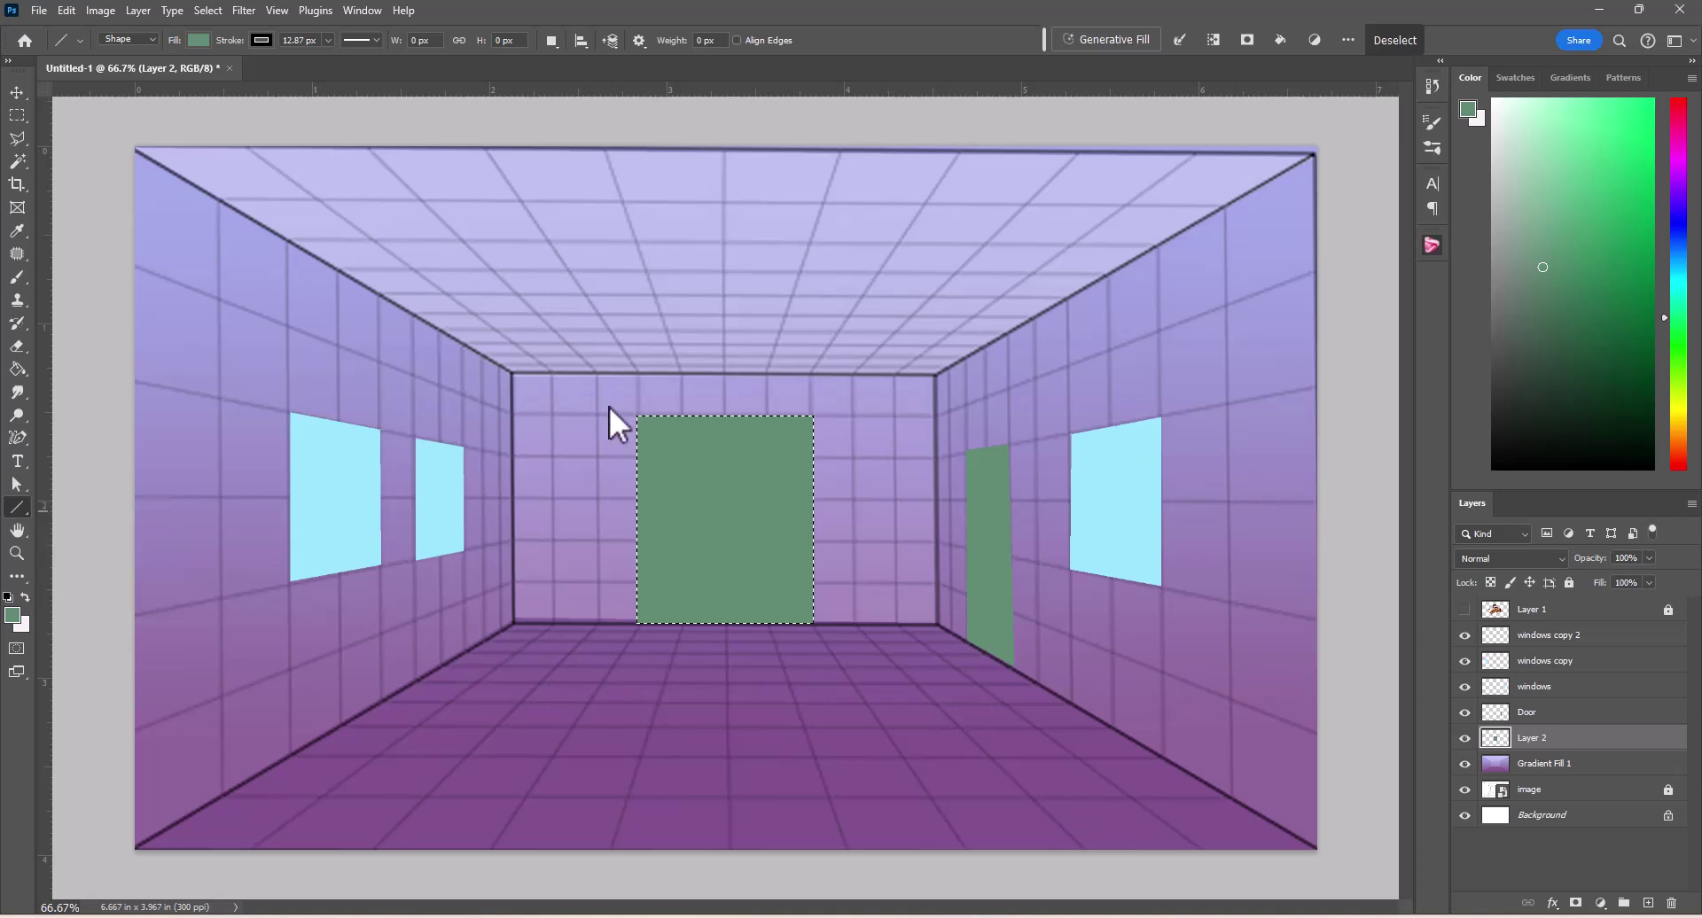
drag(636, 415, 1121, 256)
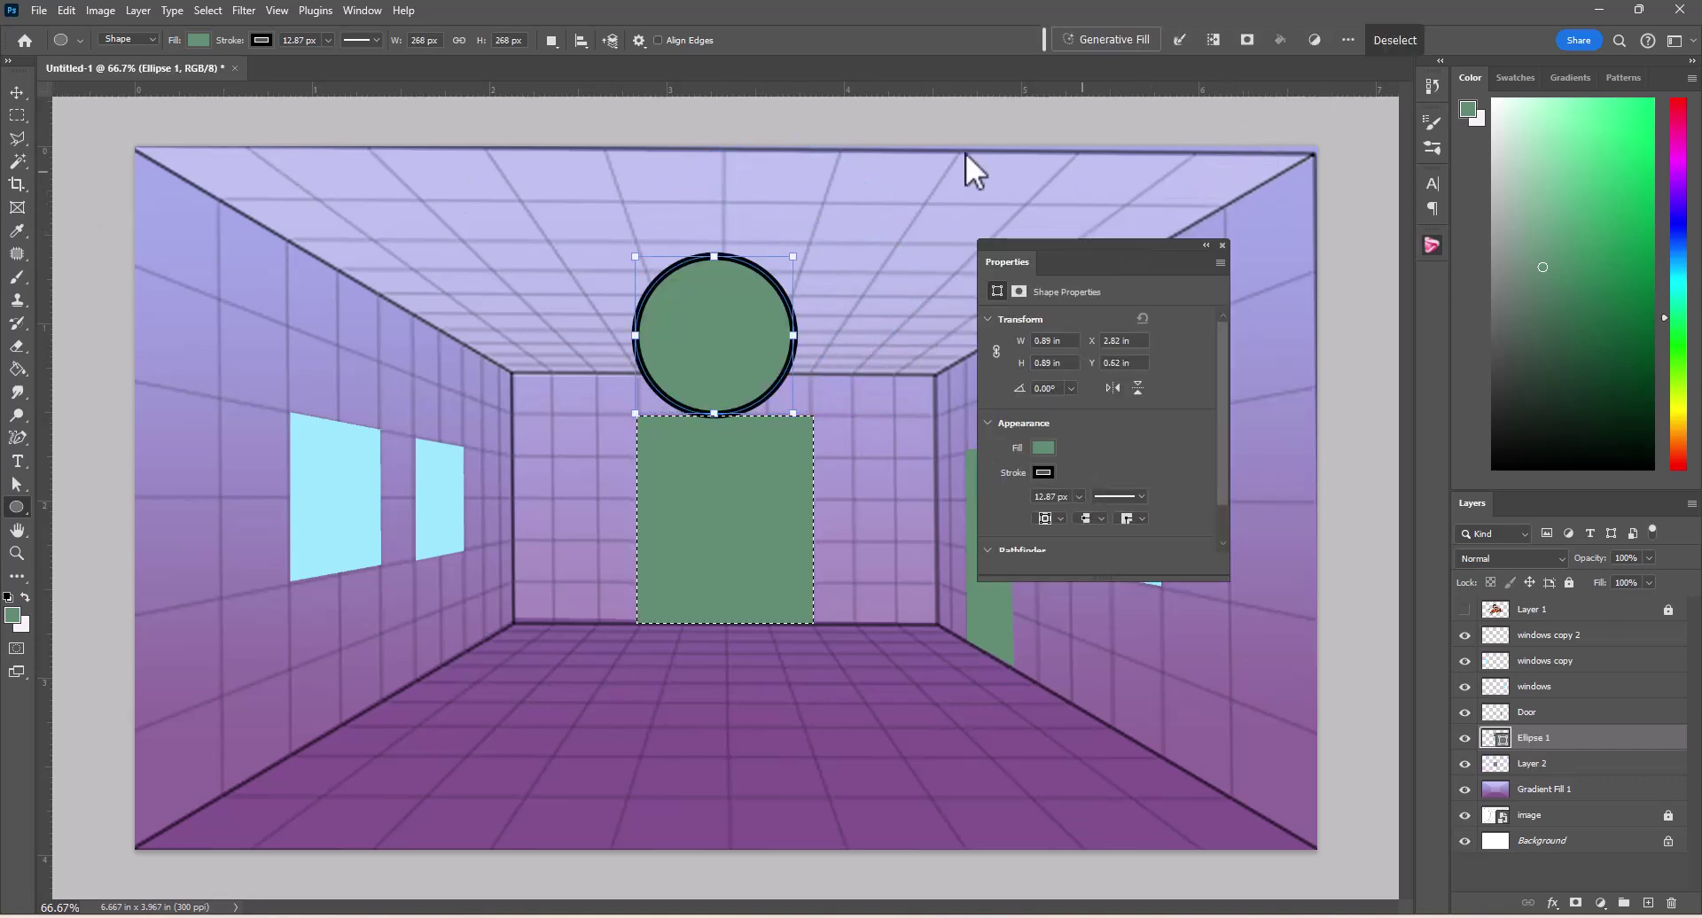
click(20, 94)
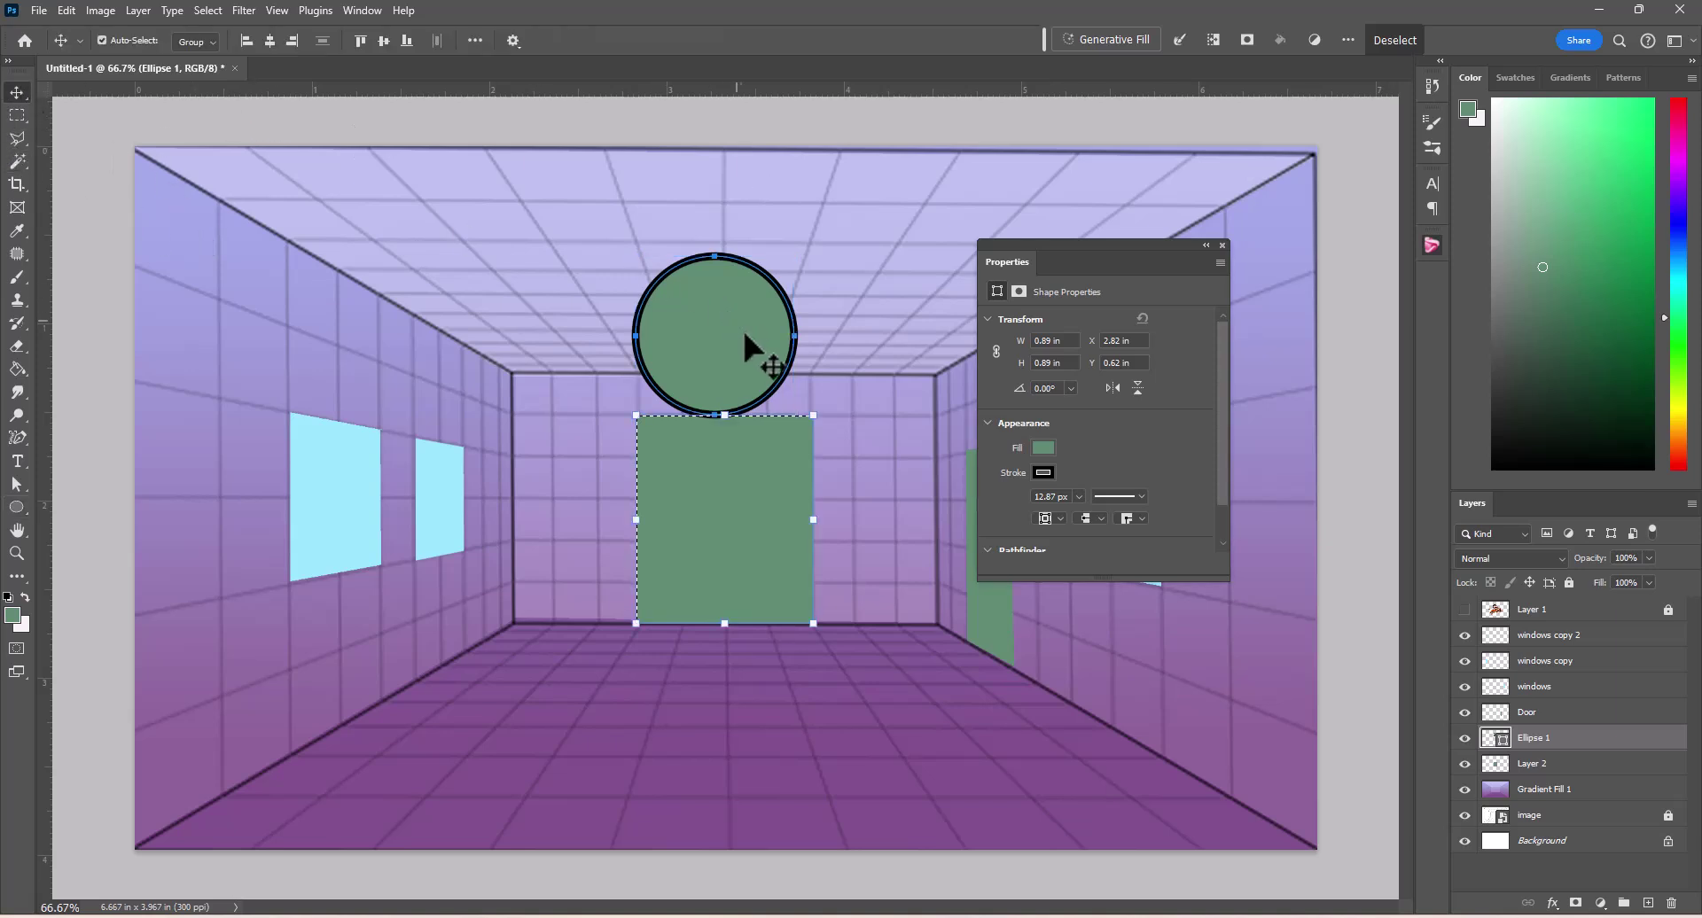
drag(697, 334, 708, 389)
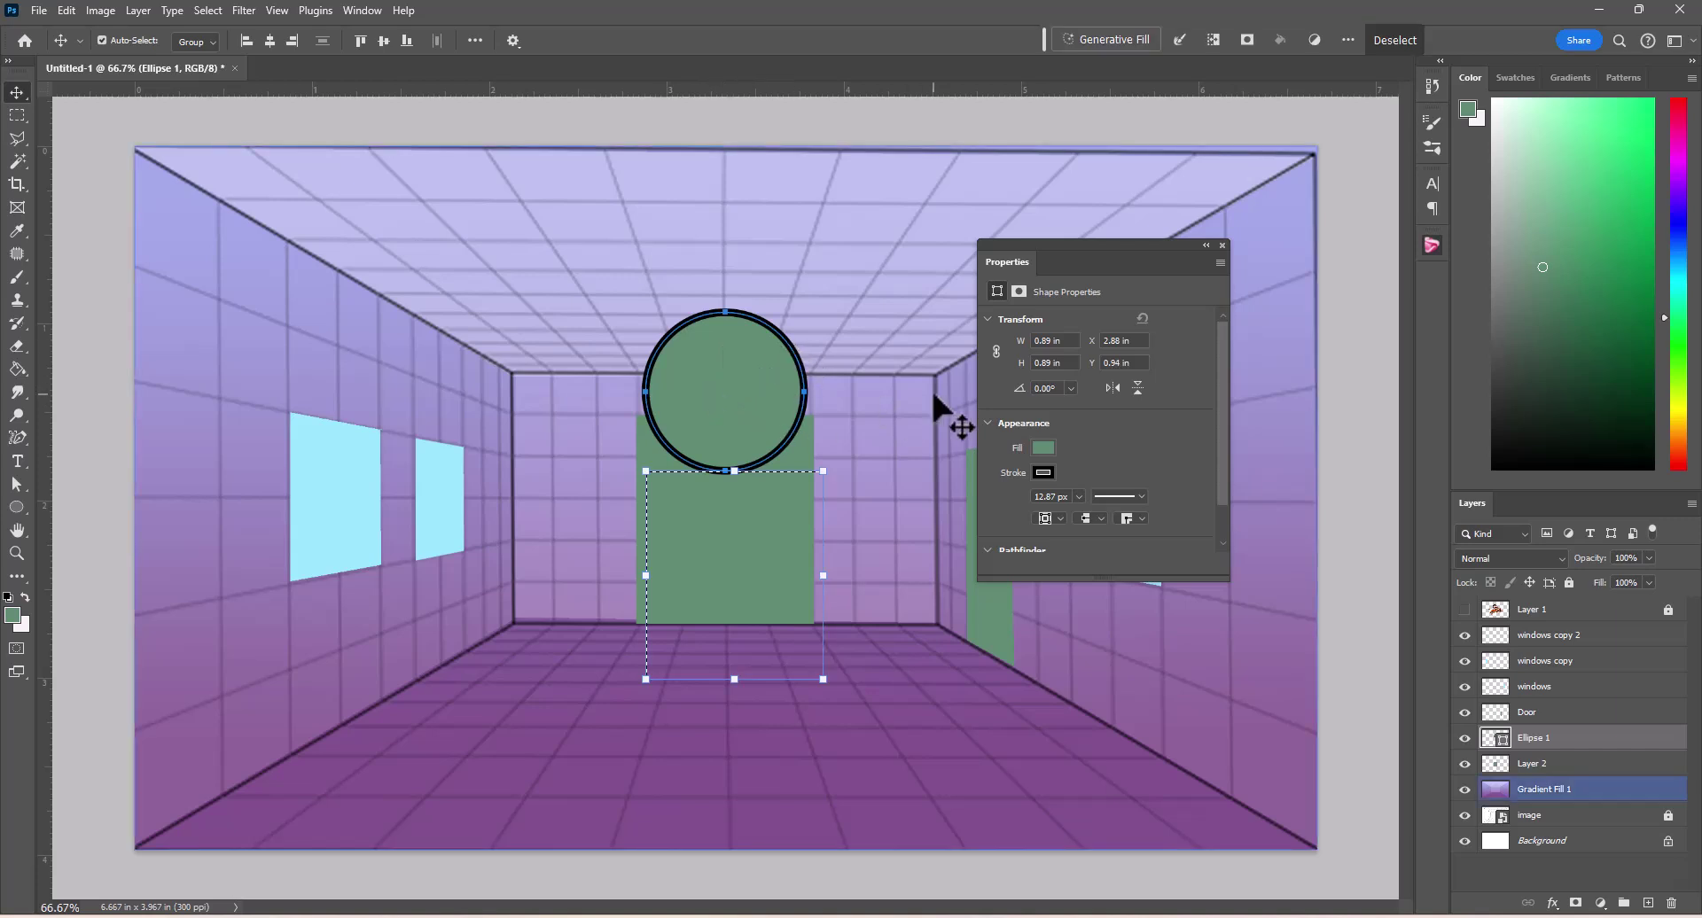
Step: Drop the rectangular selection and move the circle down onto the rectangle
click(903, 365)
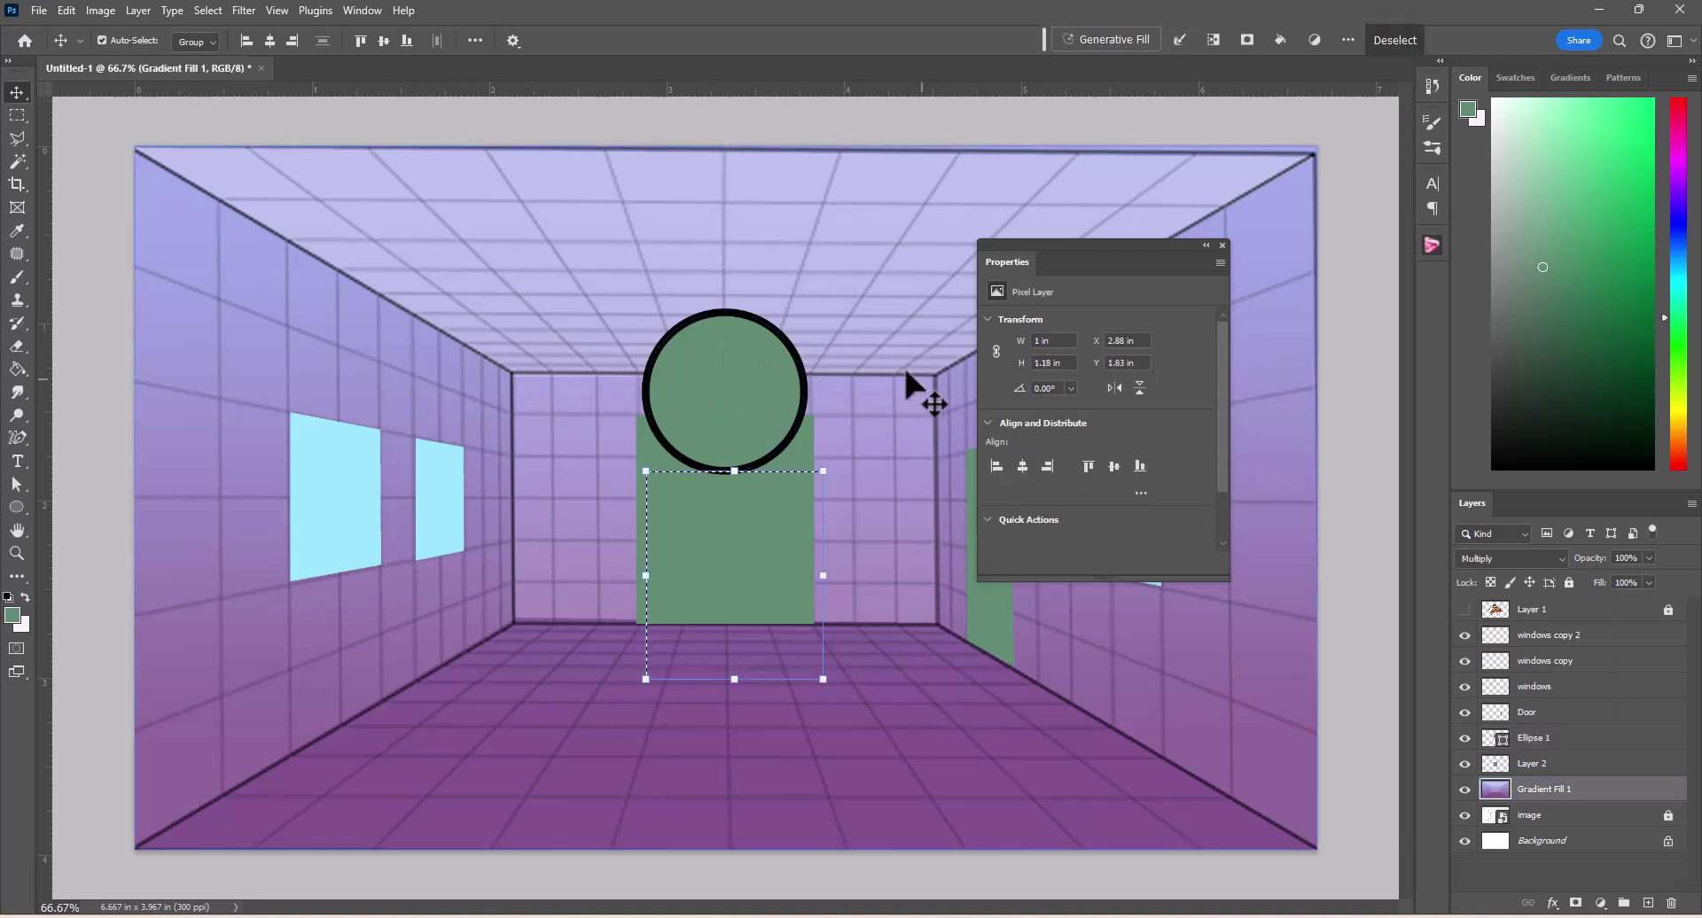
click(1221, 245)
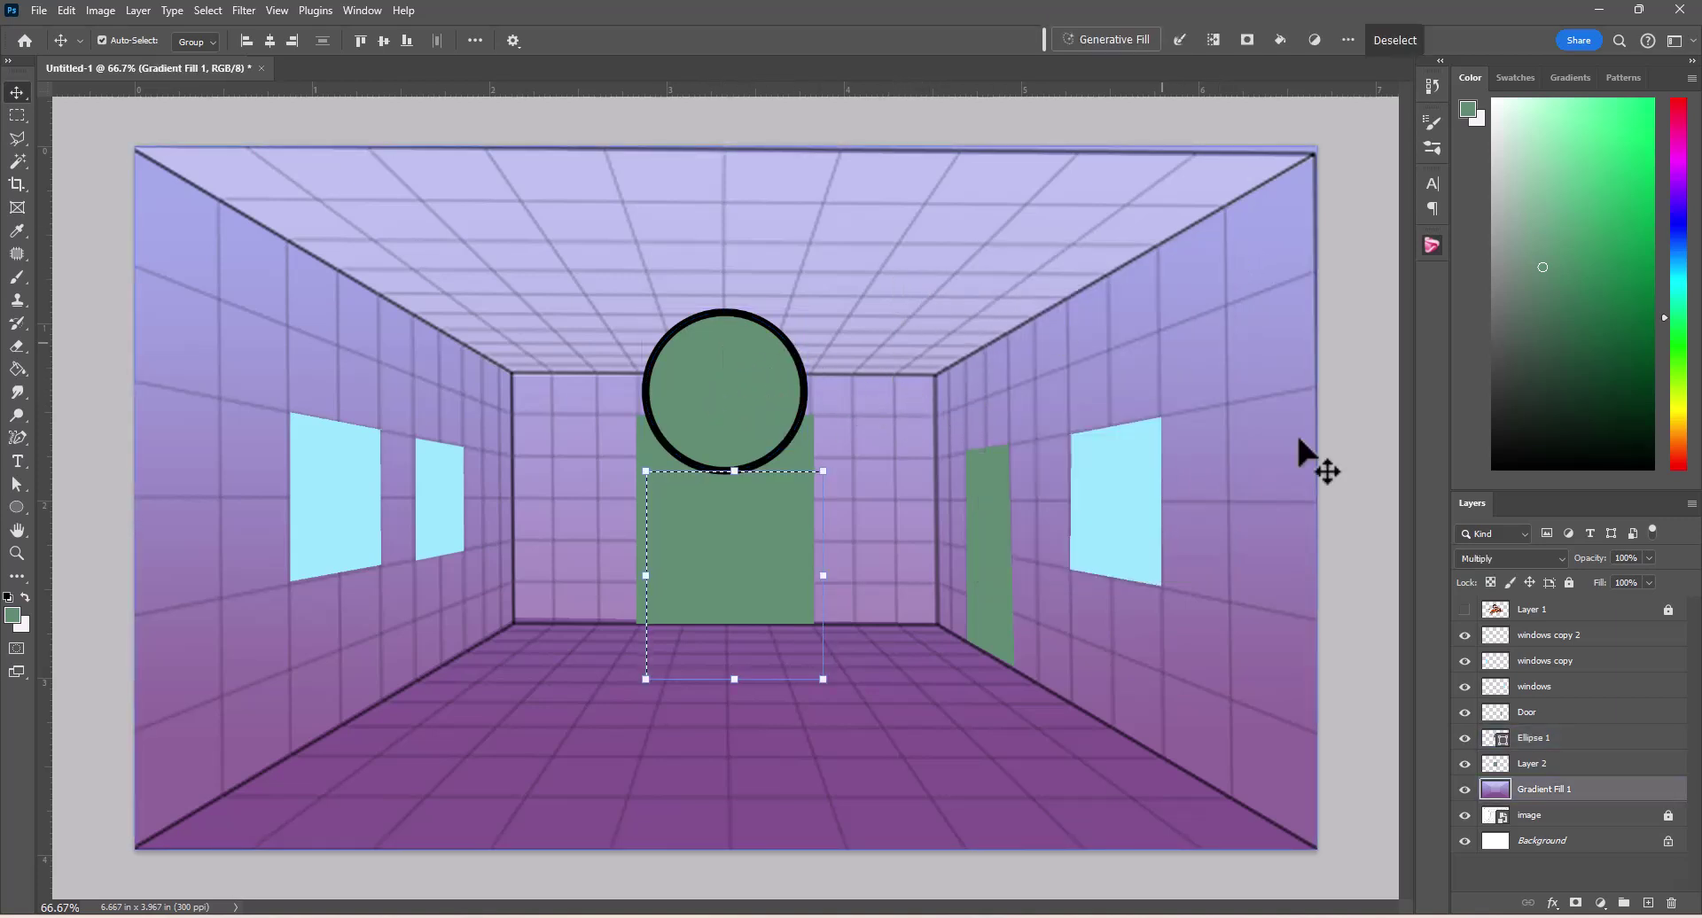
click(1385, 635)
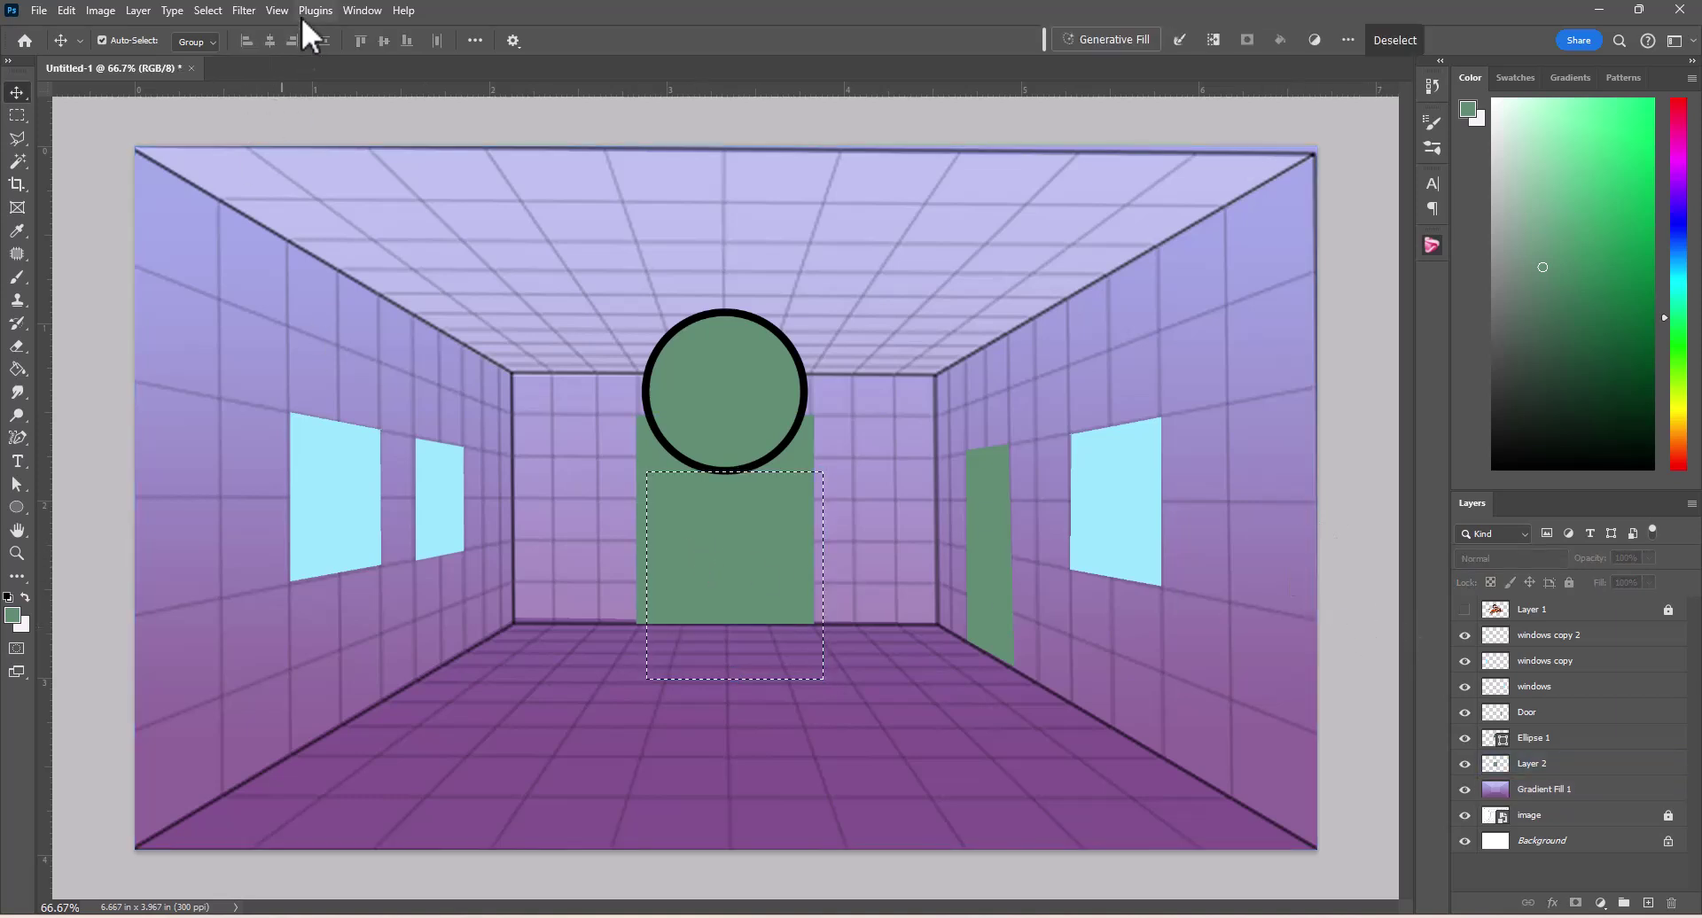
click(208, 10)
click(221, 47)
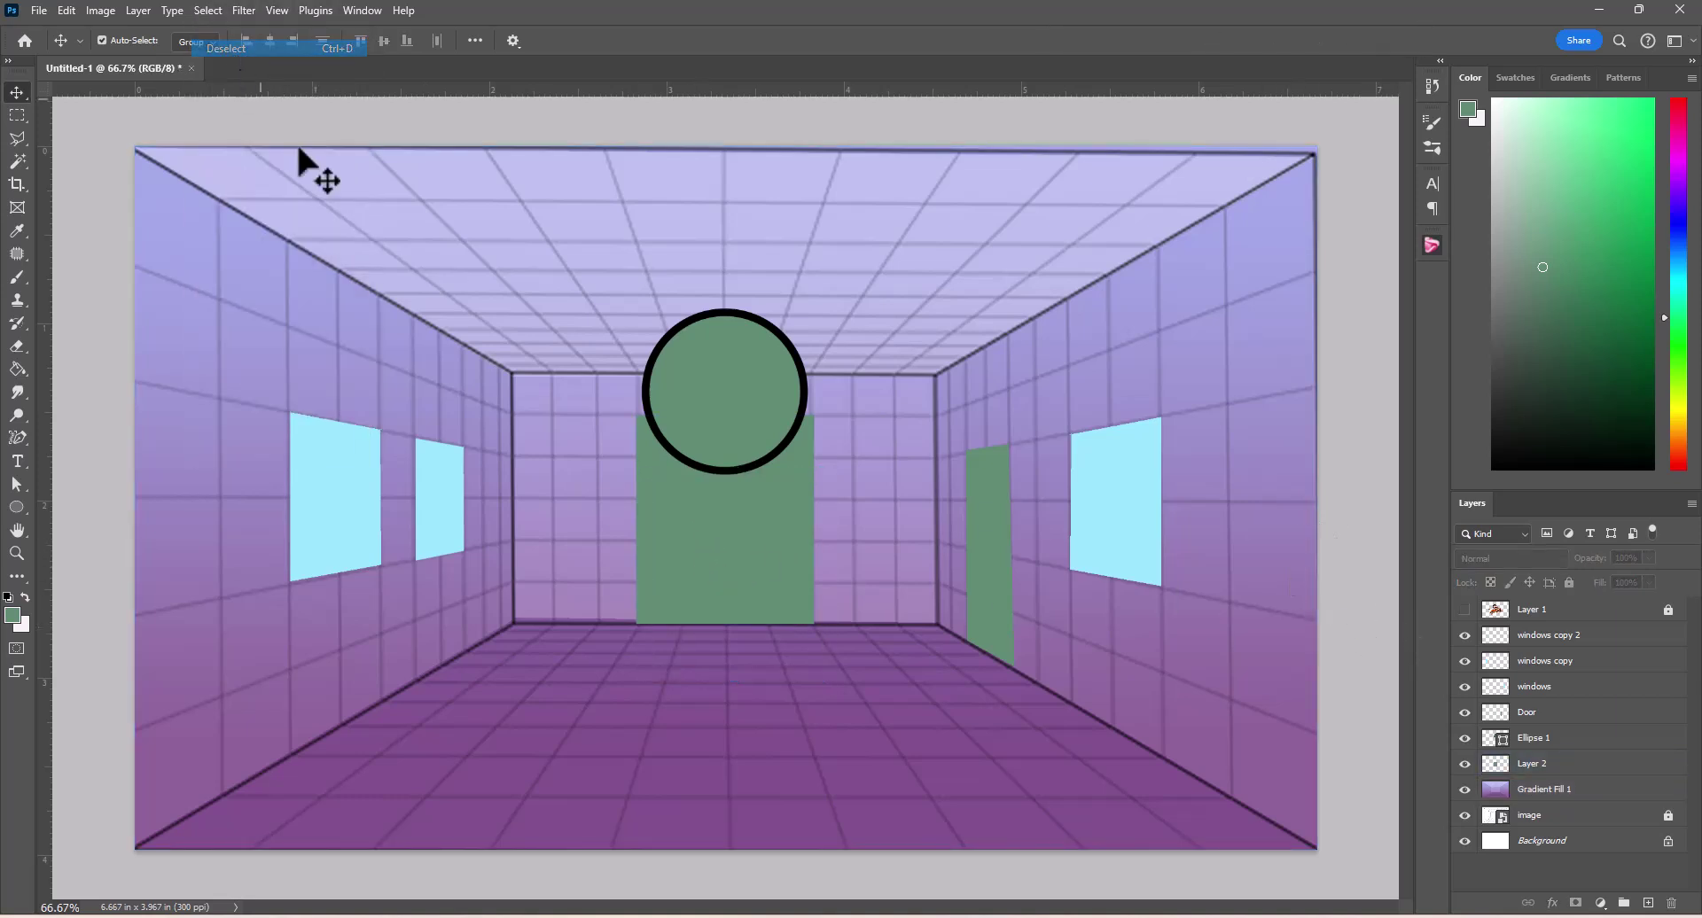
click(729, 385)
drag(731, 391, 726, 409)
Step: Resize the circle with Free Transform to match the rectangle's width
key(ctrl+t)
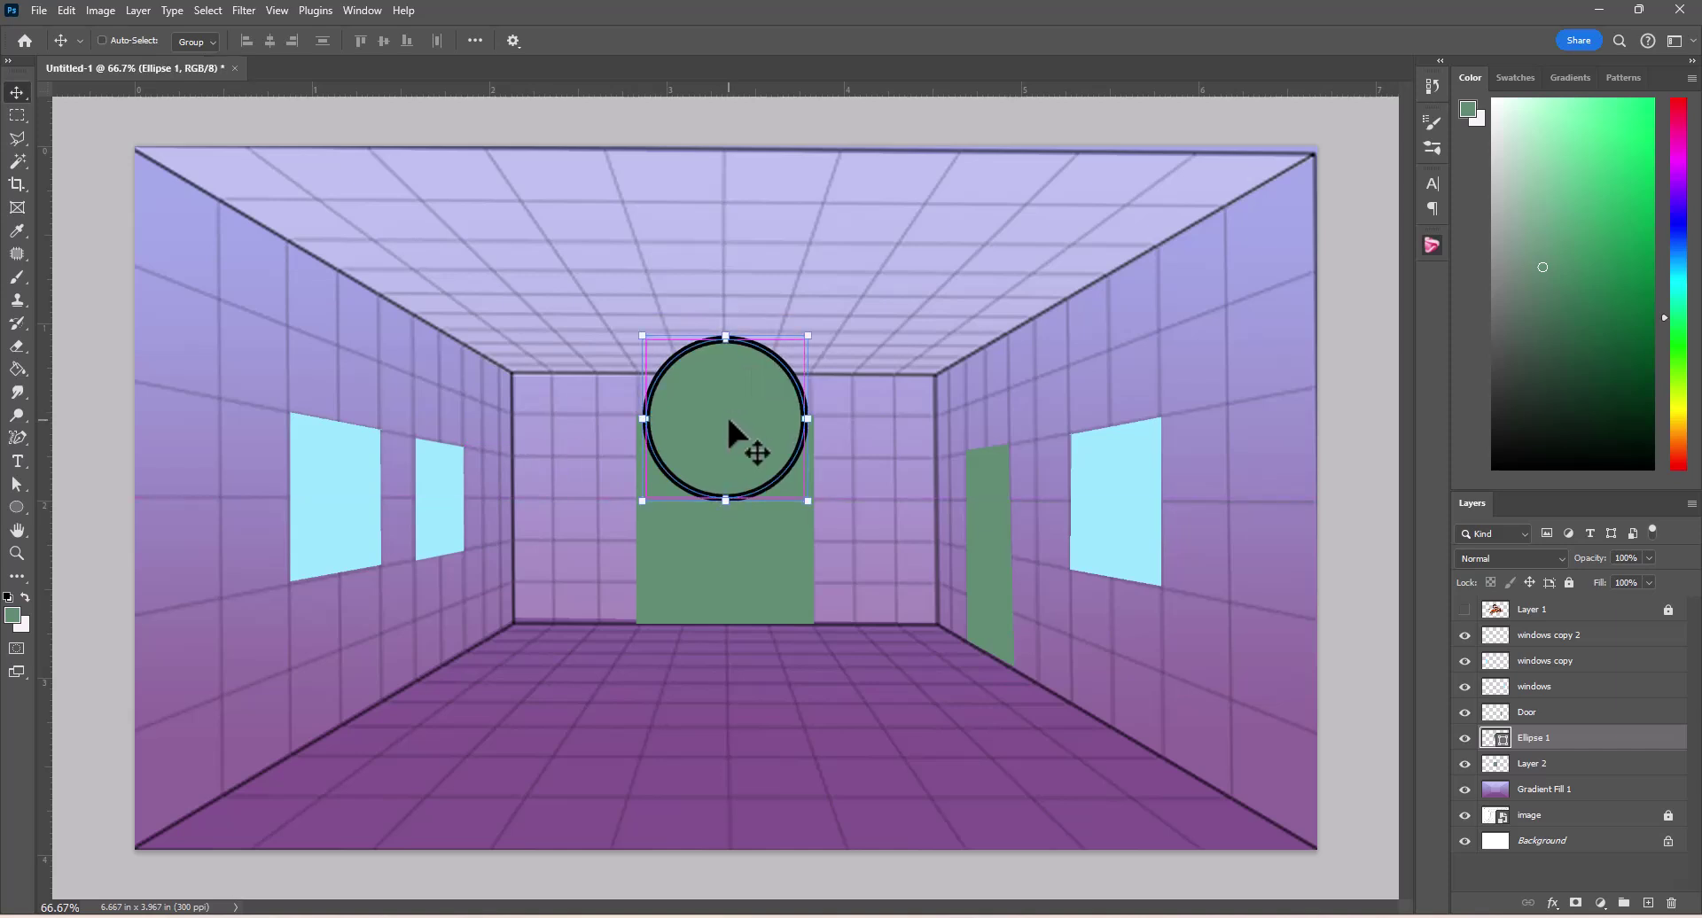
drag(805, 335, 816, 328)
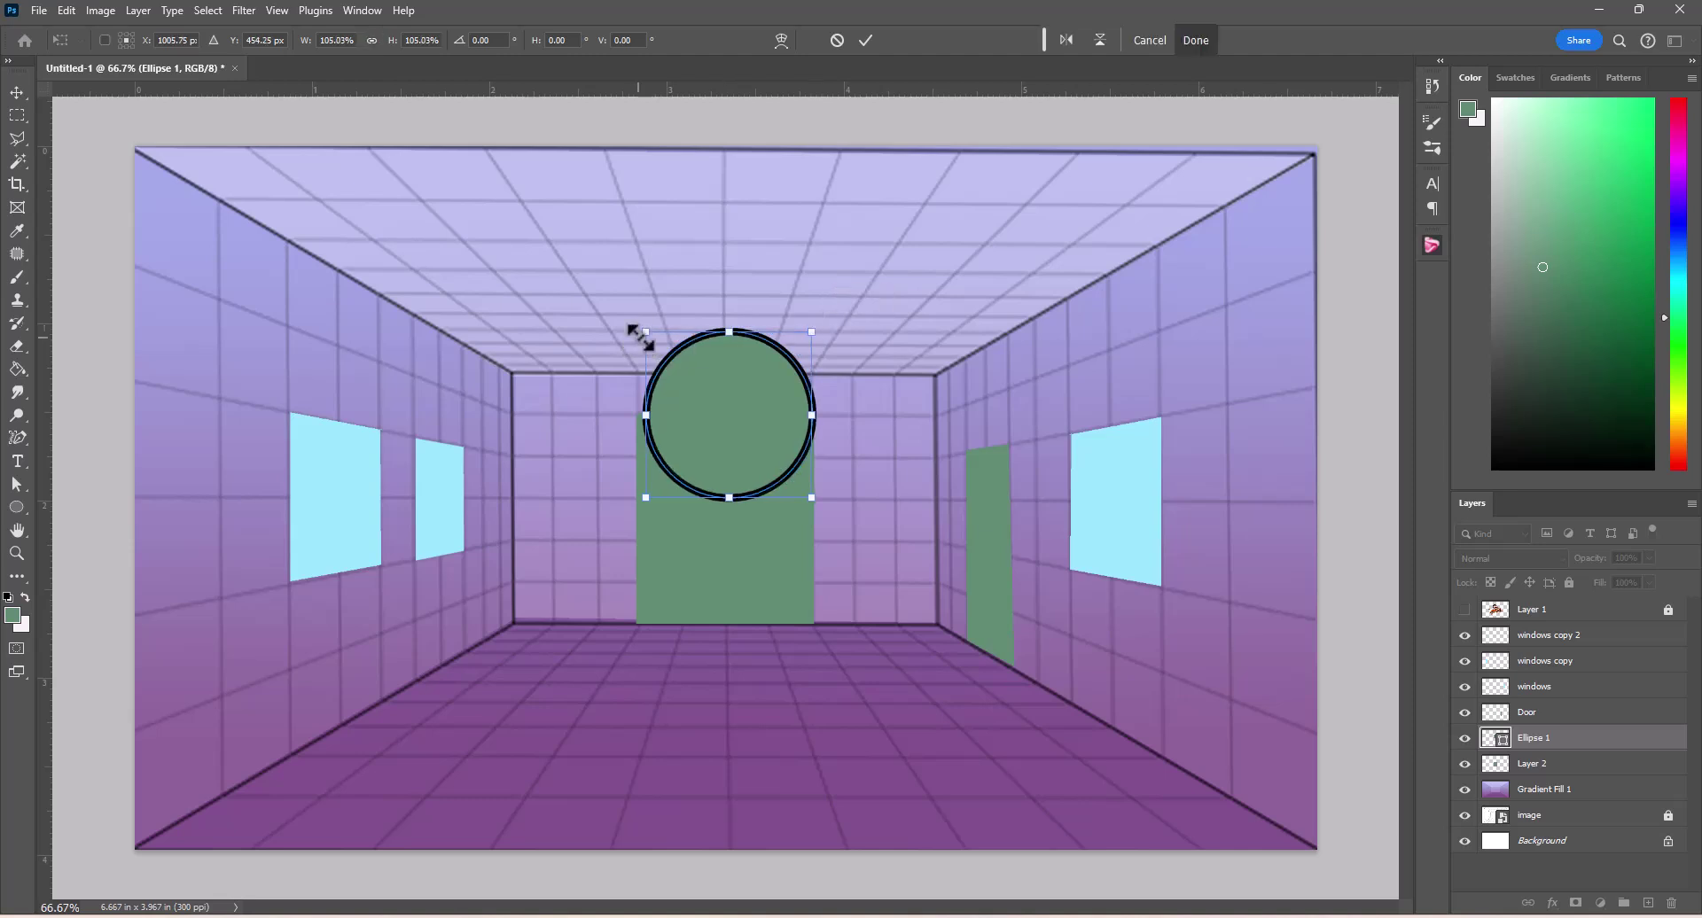
drag(640, 337, 635, 319)
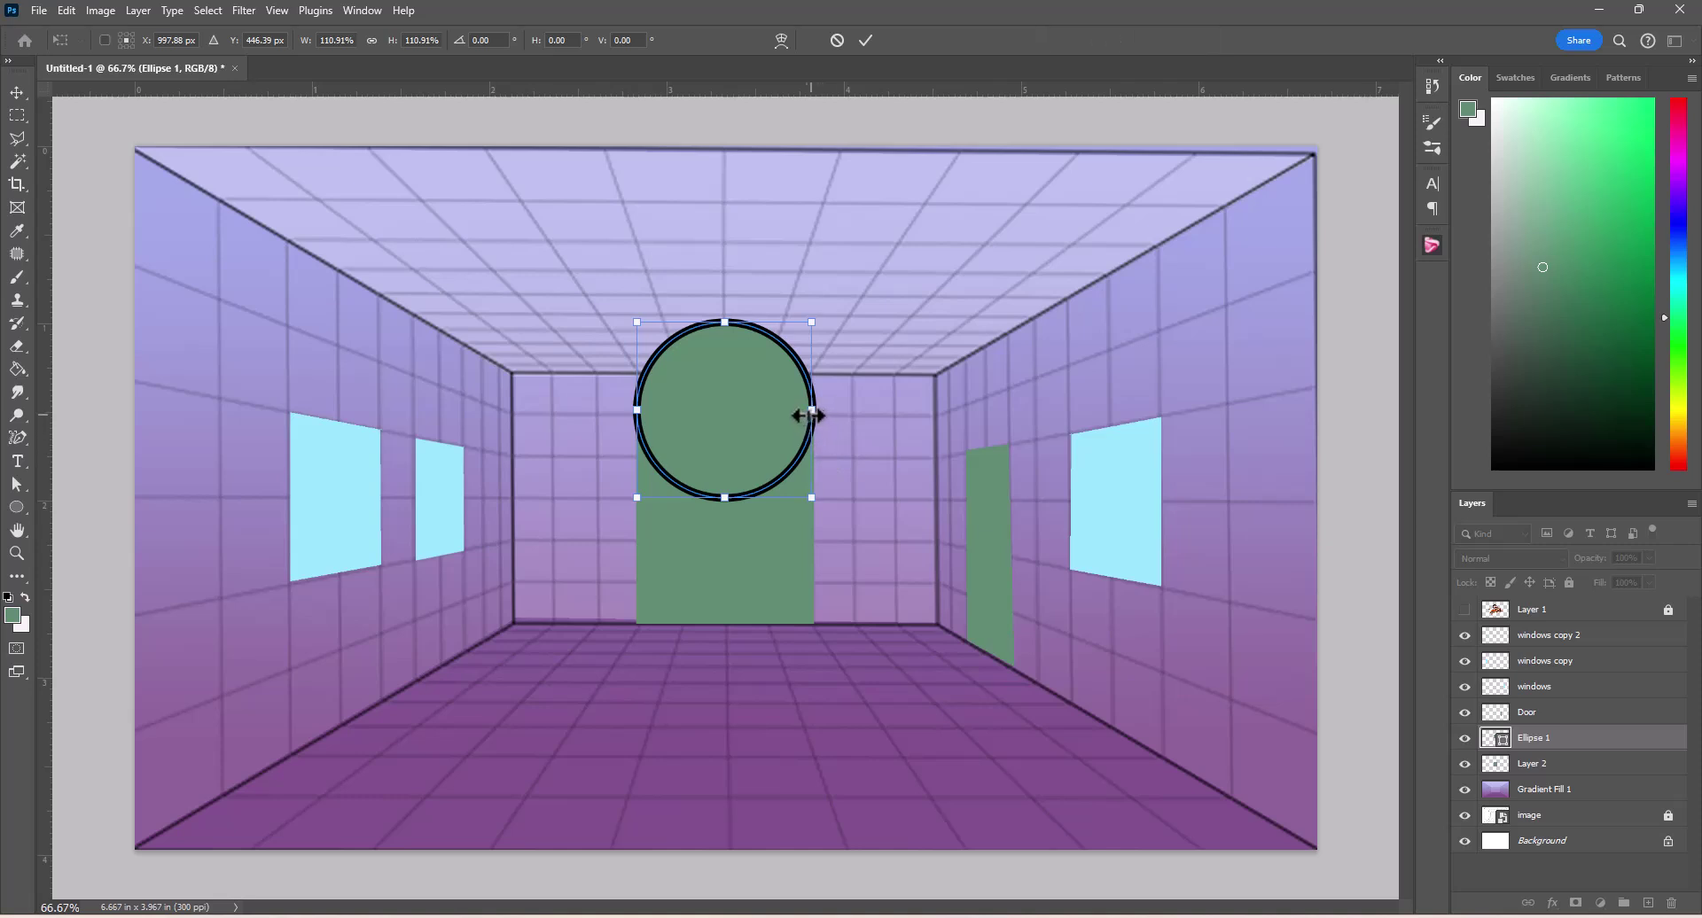
drag(811, 415, 810, 414)
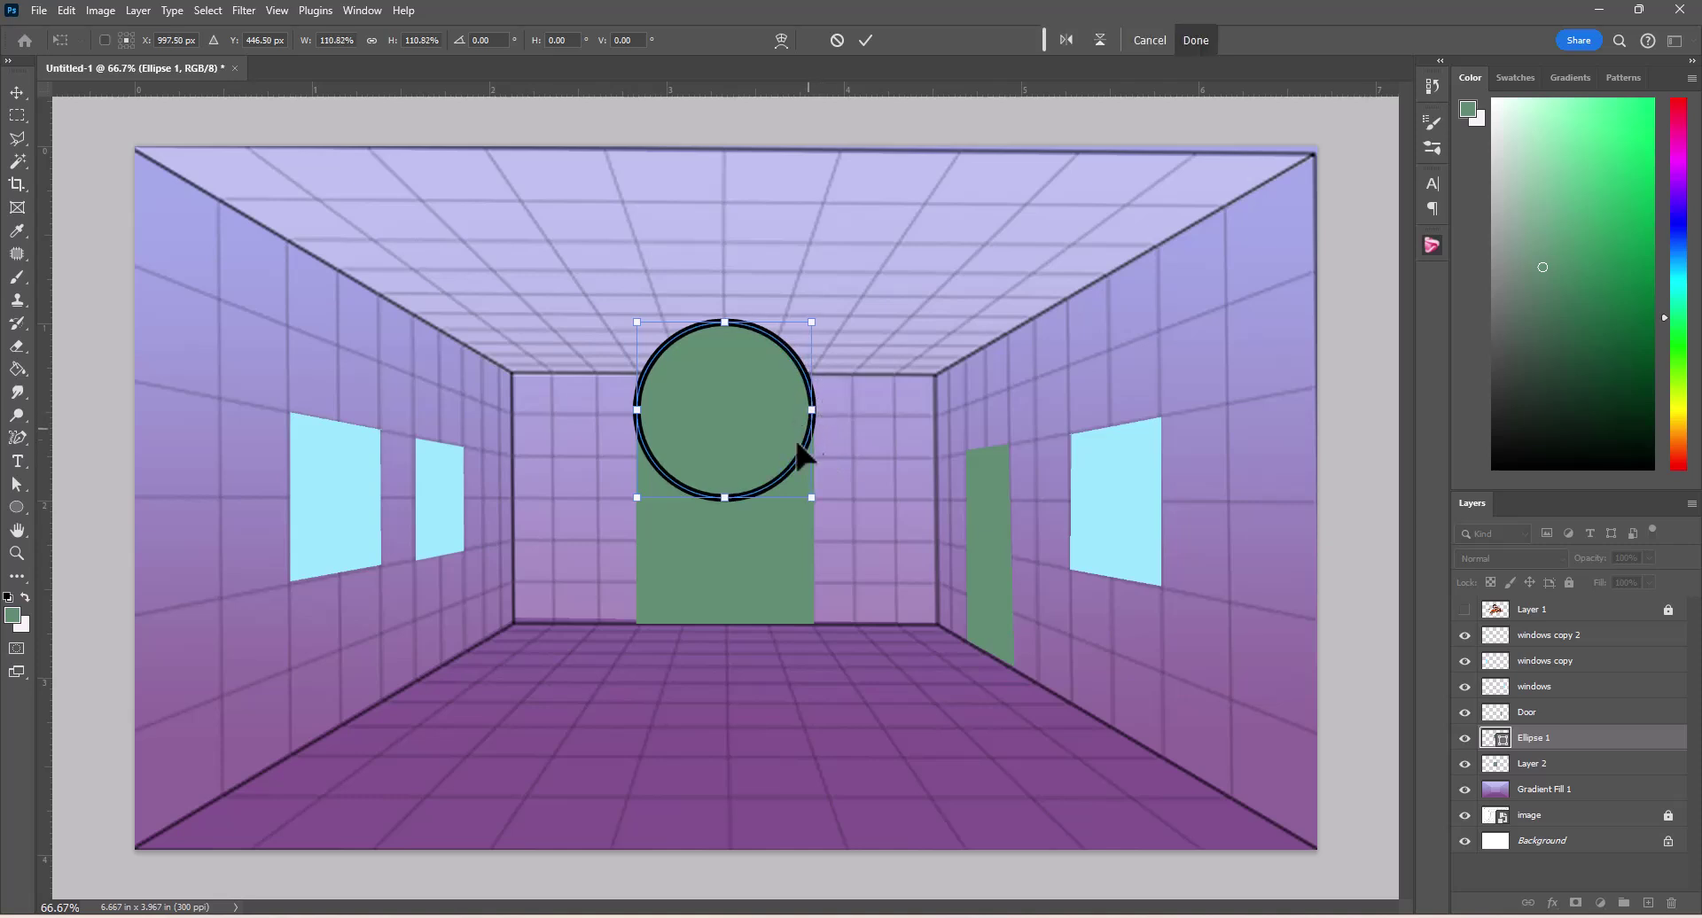
key(Return)
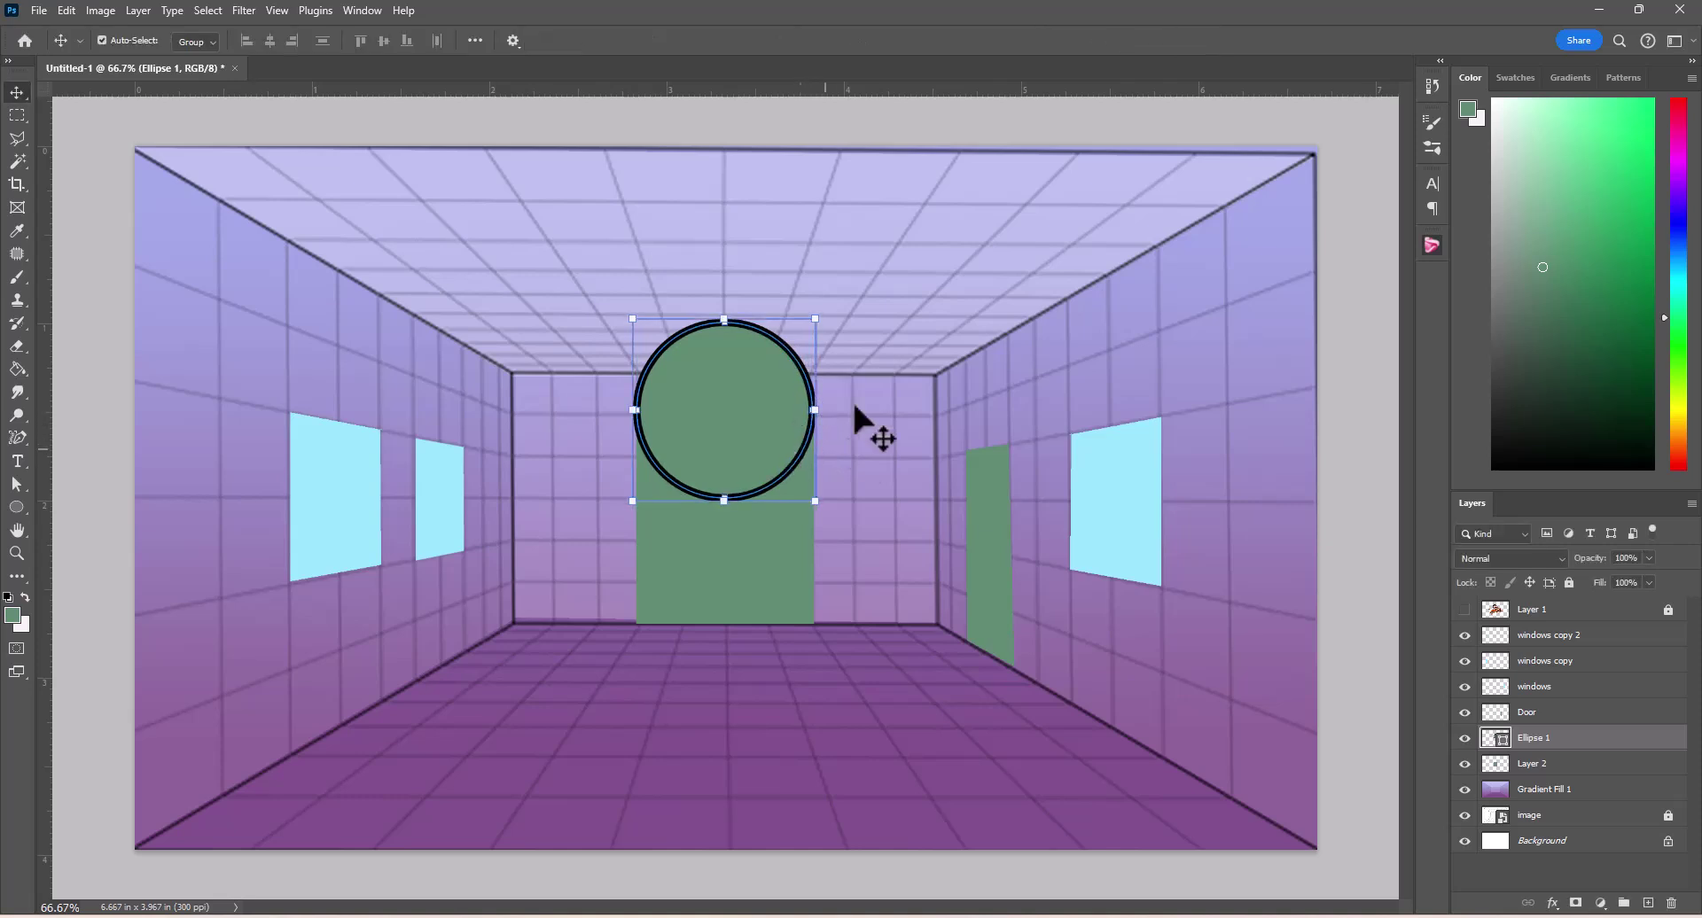
Step: Remove the circle's black outline stroke
click(17, 508)
click(261, 41)
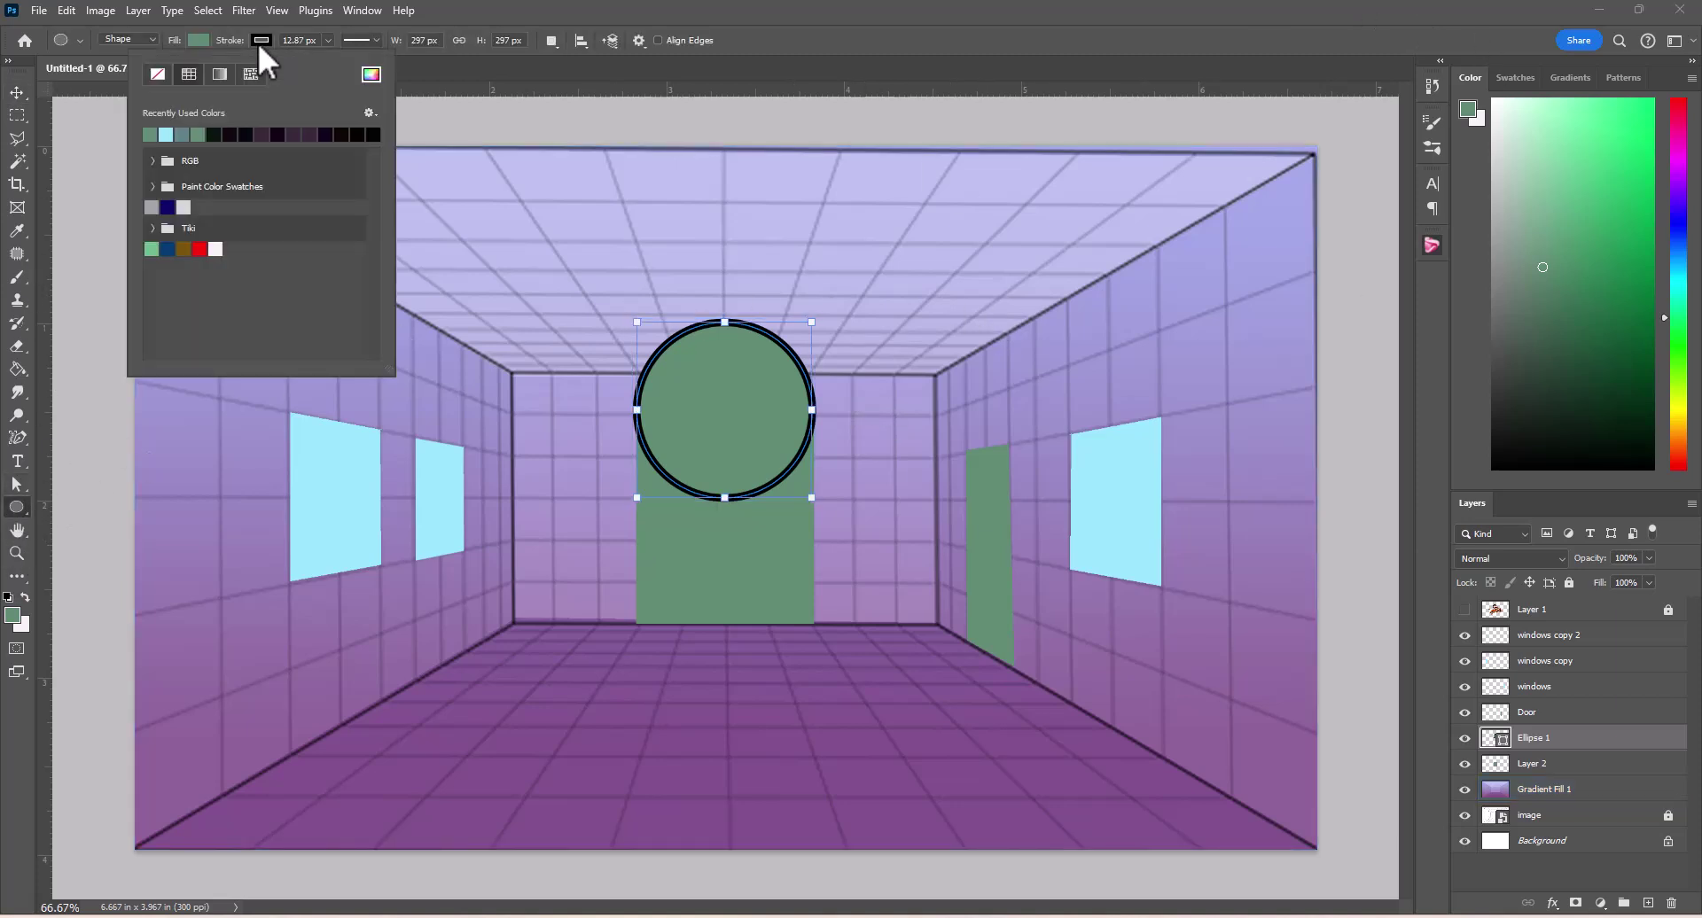
click(158, 74)
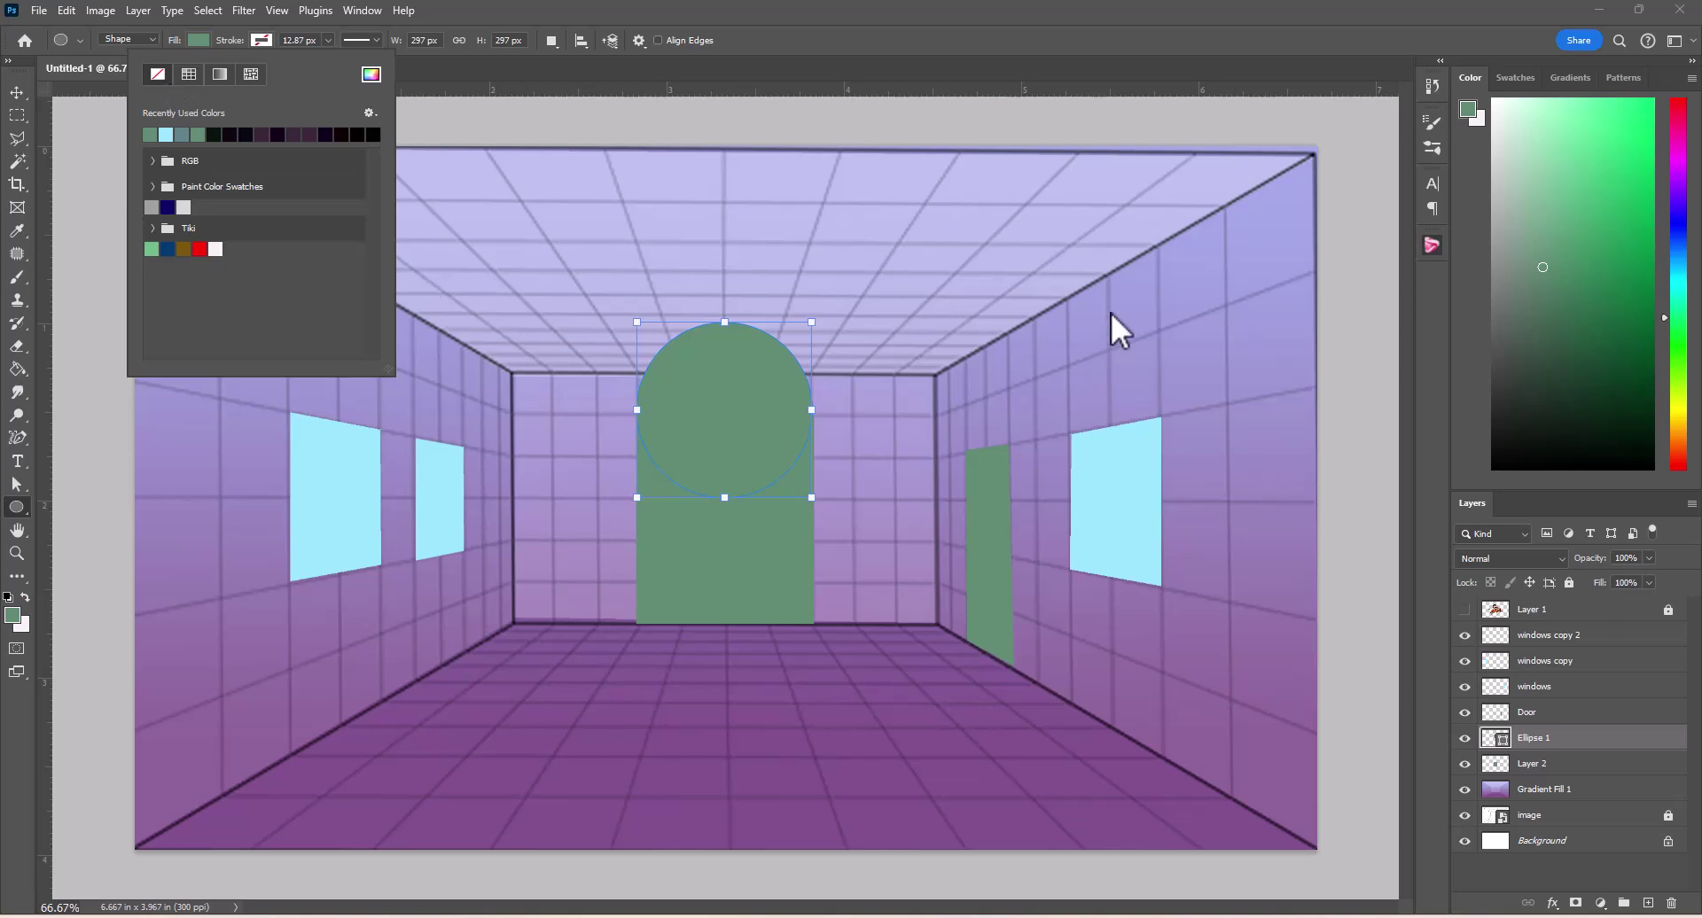
click(17, 93)
click(1028, 349)
click(1178, 358)
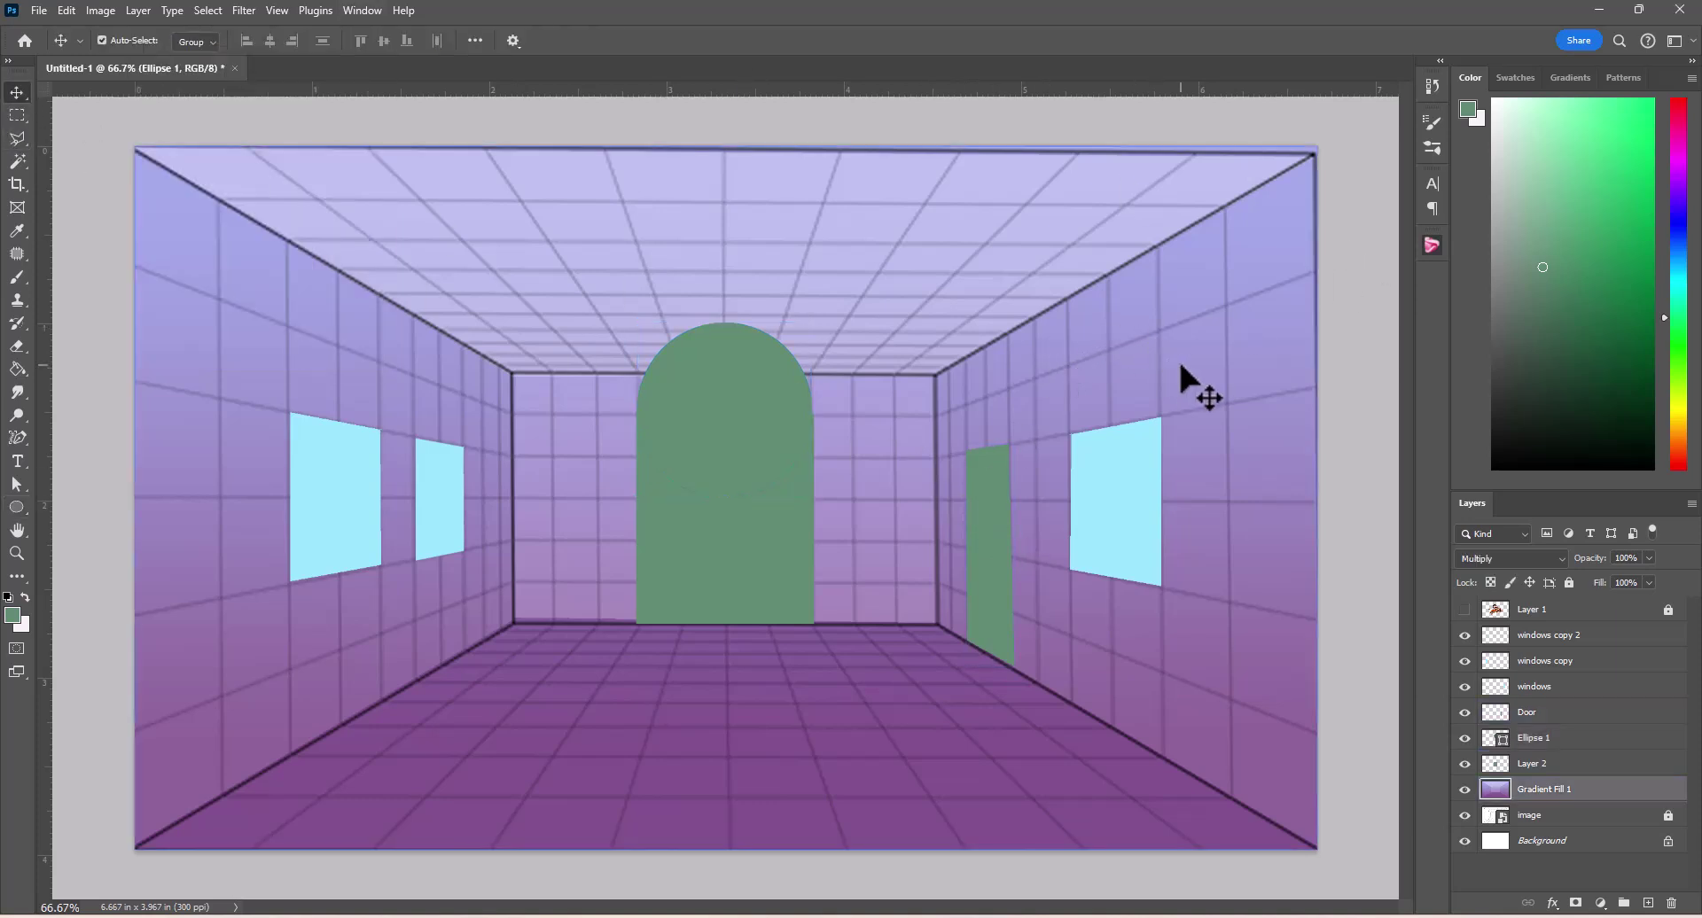
Step: Nudge the green circle down with the arrow keys until it caps the rectangle
click(725, 377)
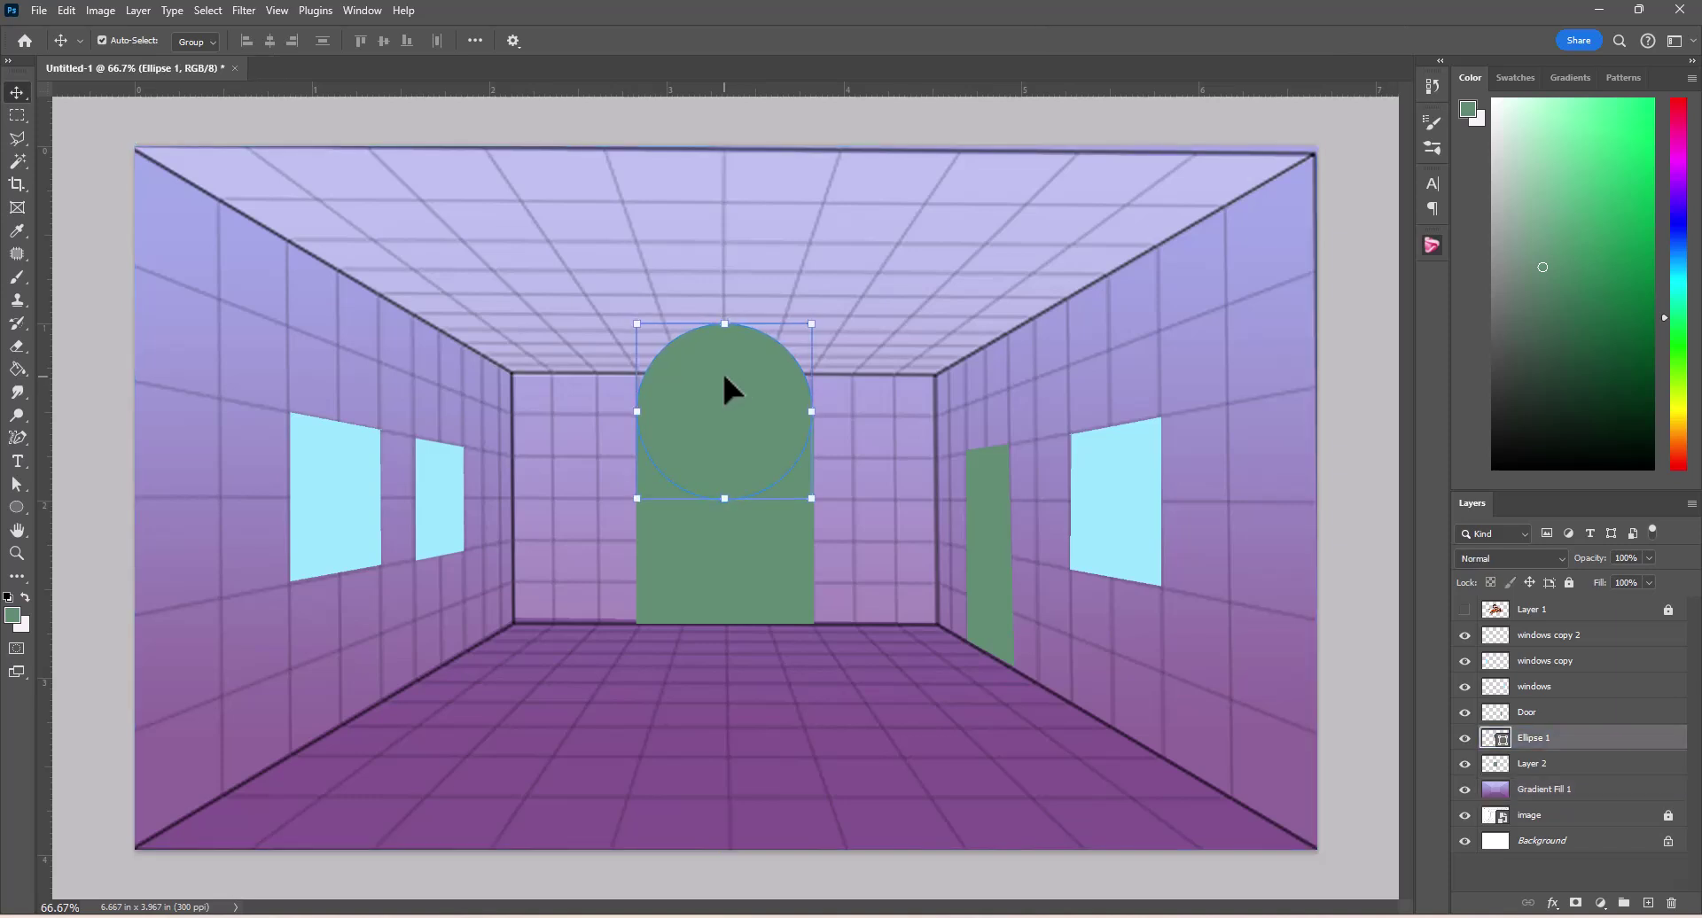
key(shift+Down)
key(shift+Down)
key(Down)
key(Down)
key(Down)
key(Down)
key(Down)
key(Down)
key(Down)
key(Down)
key(Down)
key(Down)
key(Down)
key(Down)
key(Down)
key(Down)
key(Down)
key(Down)
key(Down)
key(Down)
key(Down)
key(Down)
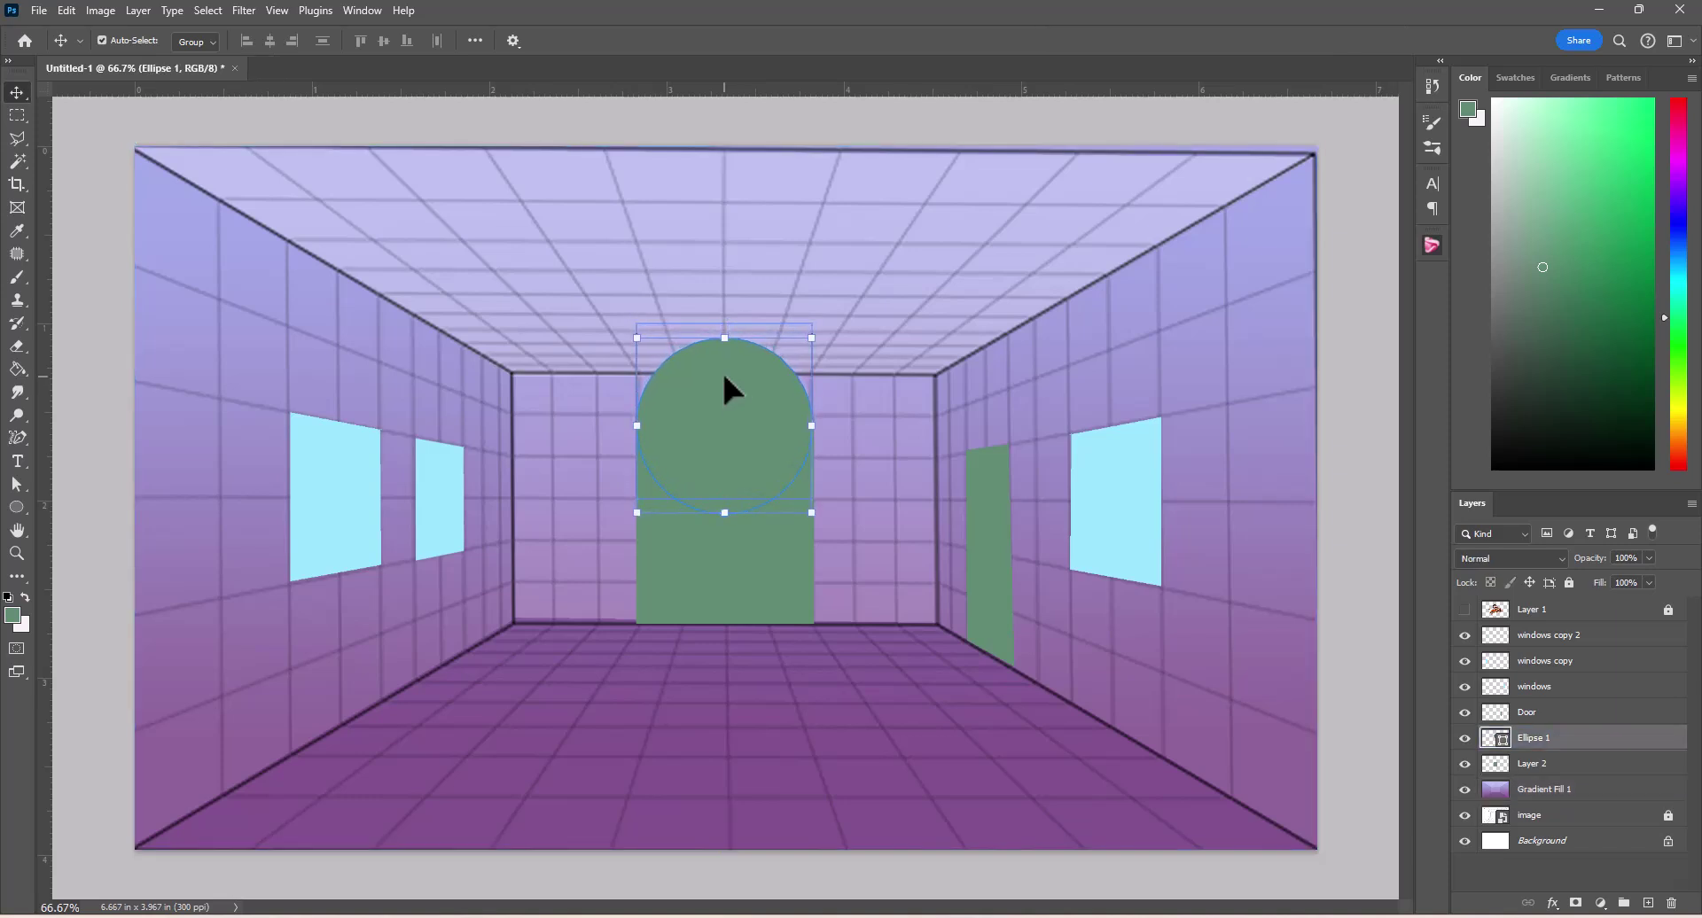
key(Down)
key(Down)
key(Down)
key(Down)
key(Down)
key(Down)
key(Down)
key(Down)
key(Down)
key(Down)
key(Down)
key(Down)
key(Down)
key(Down)
key(Down)
key(Down)
key(Down)
key(Down)
key(Down)
key(Down)
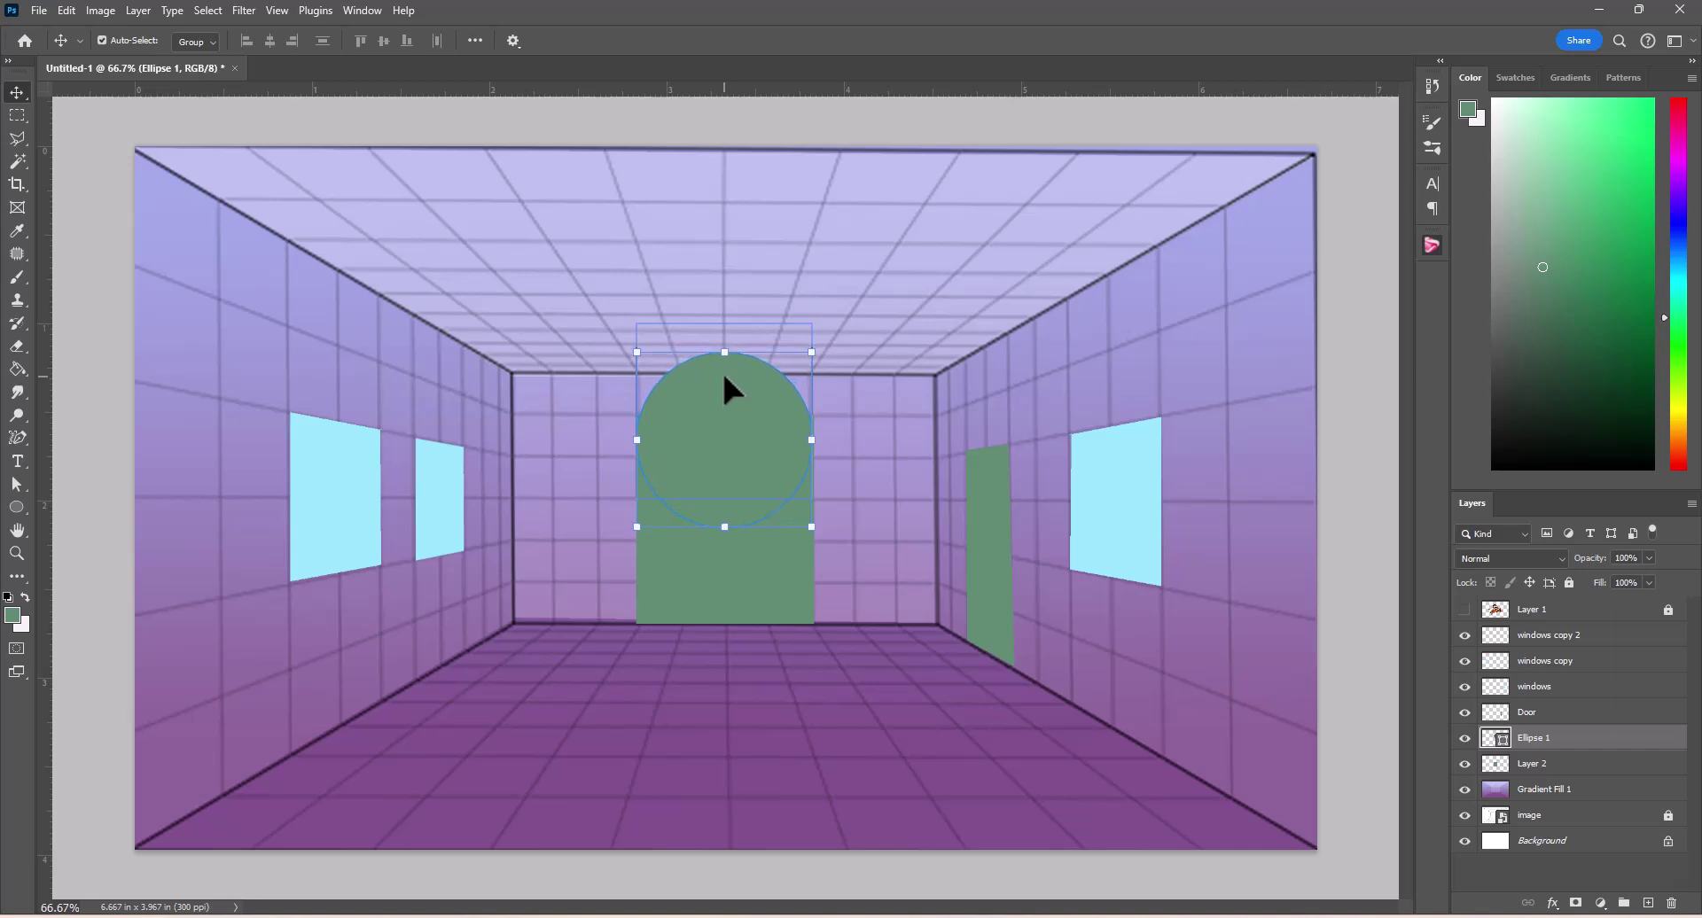
key(Down)
key(Down)
key(Down)
key(Down)
key(Down)
key(Down)
key(Down)
key(Down)
key(Down)
key(Down)
key(Down)
key(Down)
key(Down)
key(Down)
key(Down)
key(Down)
key(Down)
key(Down)
key(Down)
key(Down)
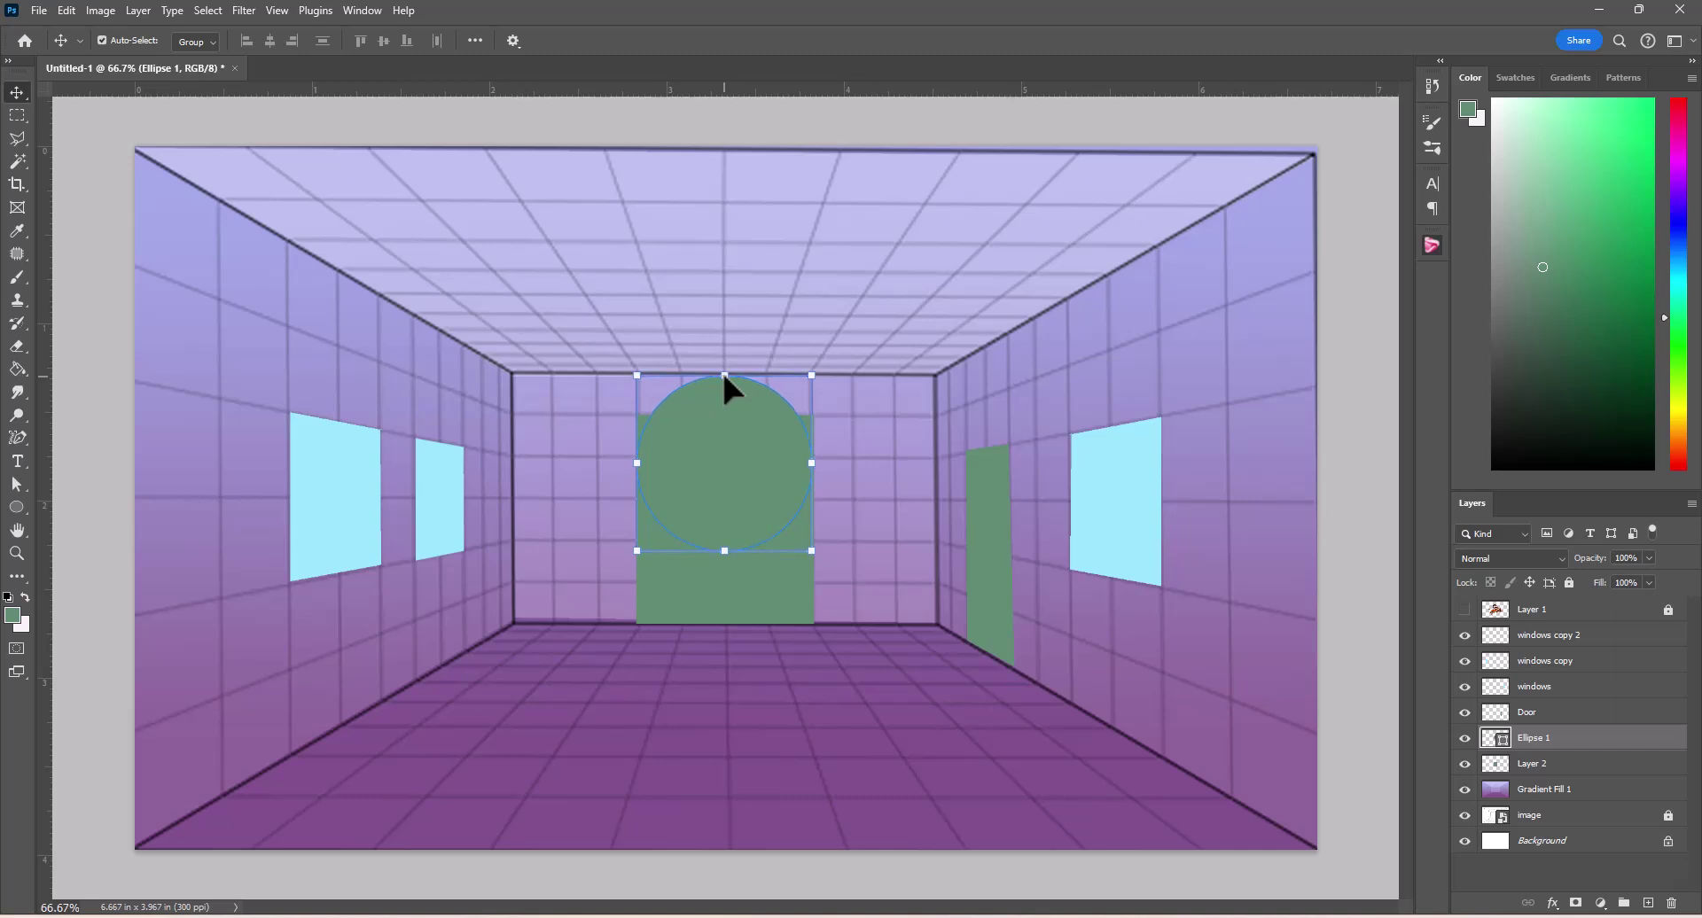
Step: Lower the doorway rectangle's top edge to the circle's middle
click(912, 537)
click(719, 567)
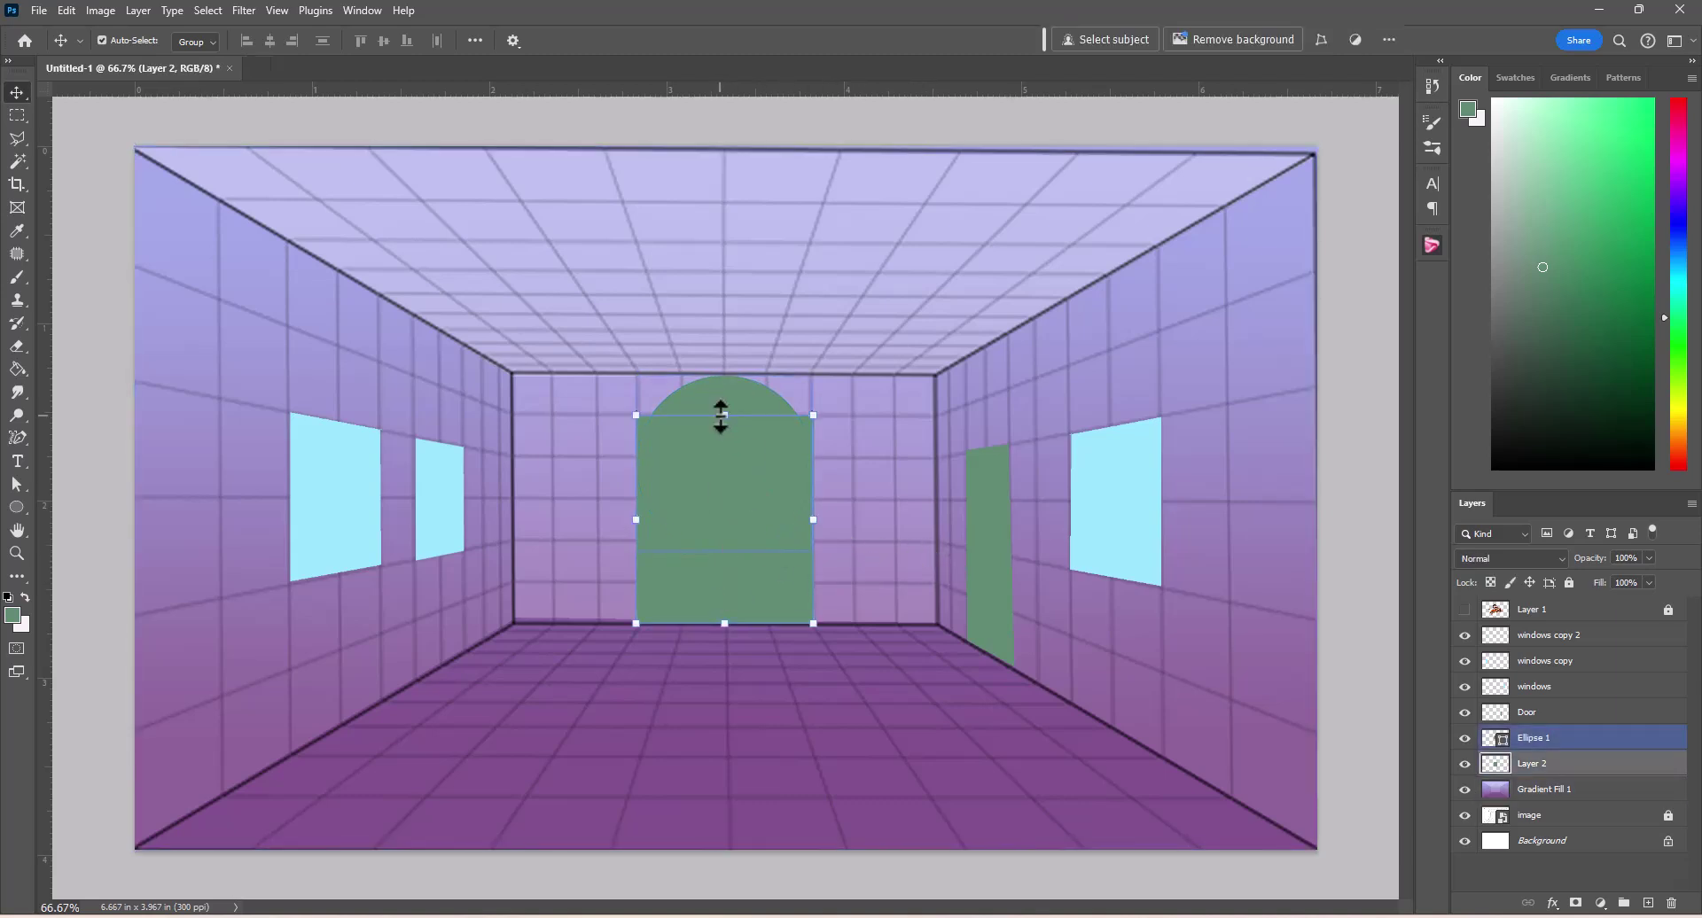
drag(721, 416, 727, 459)
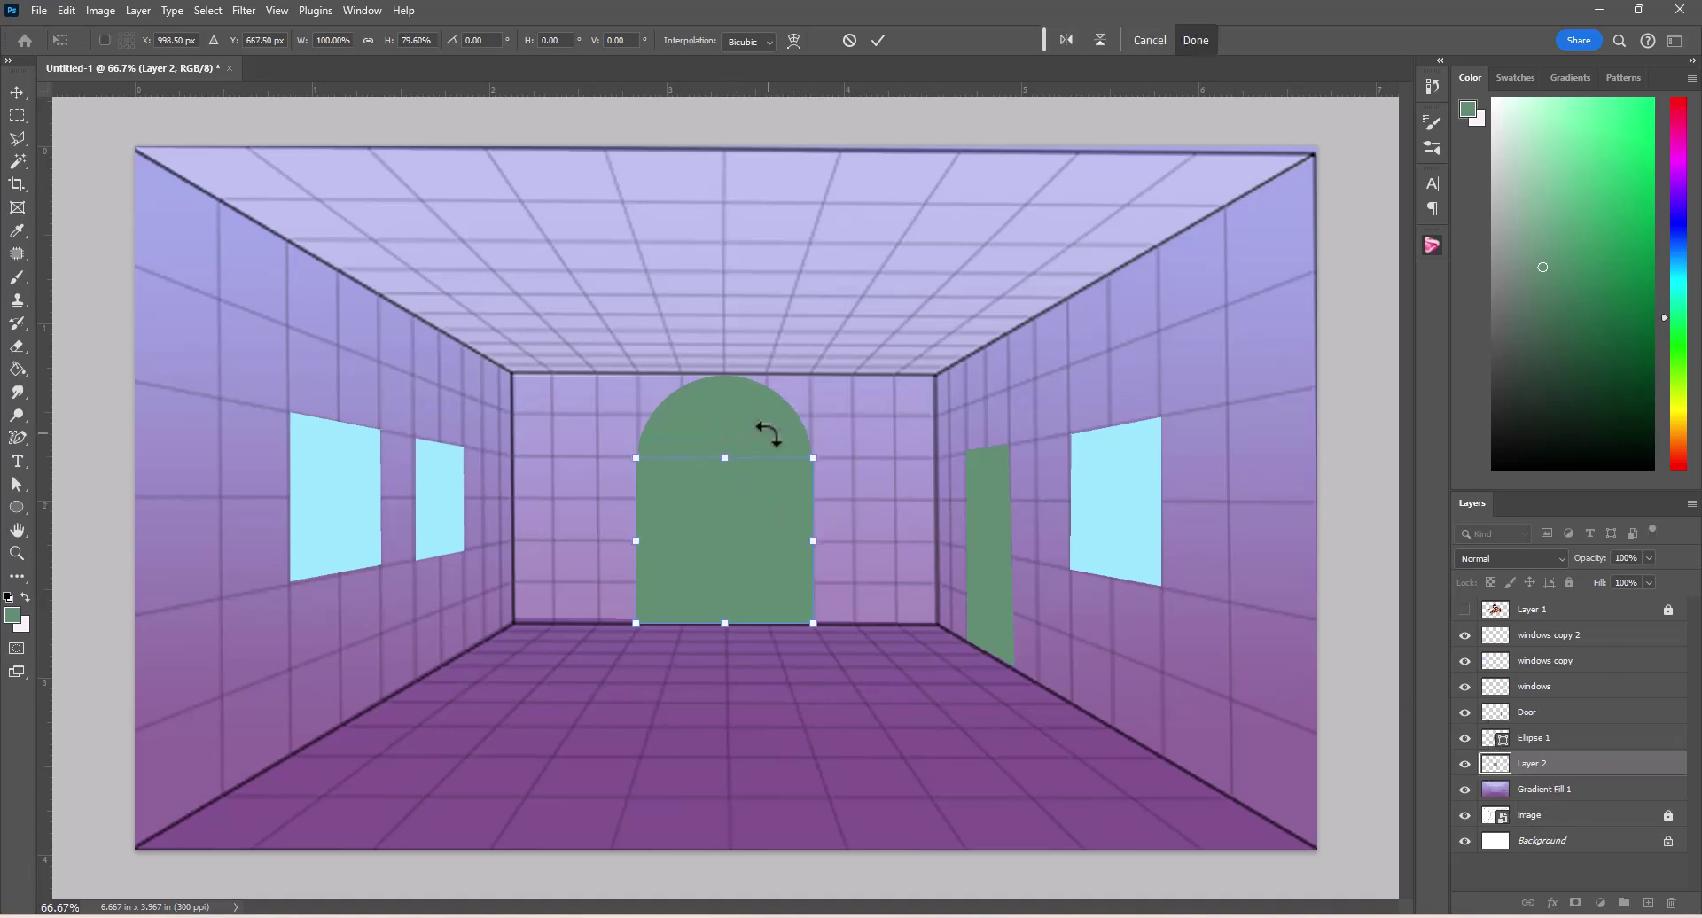
key(Return)
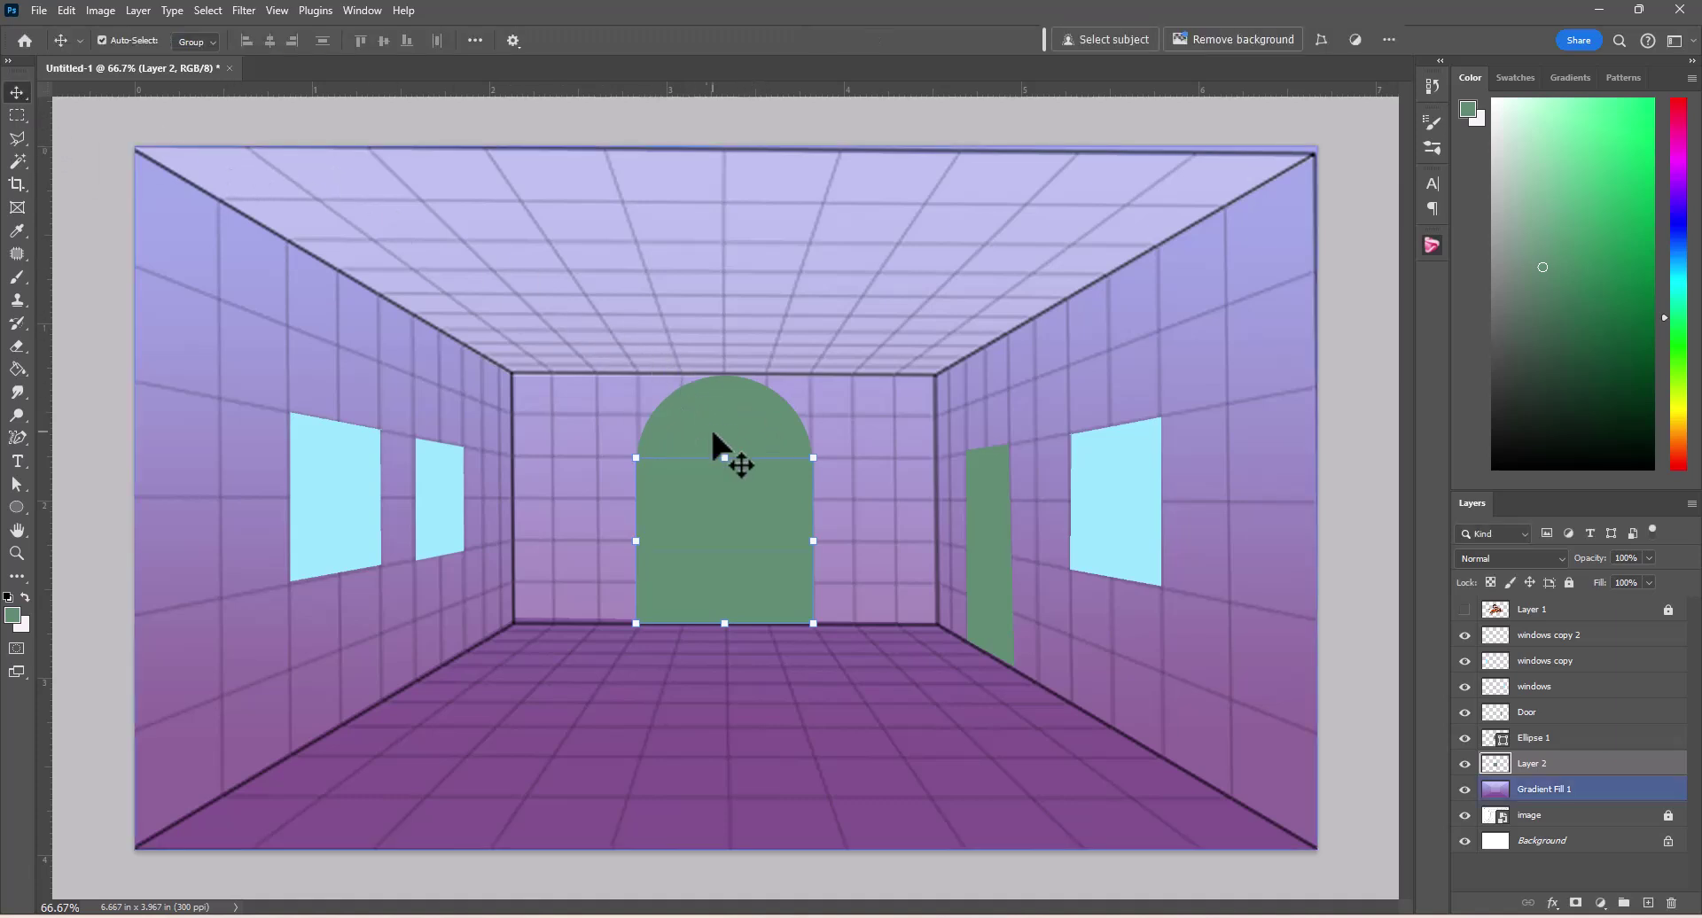
Step: Merge the circle and rectangle layers into one arch
shift+click(710, 430)
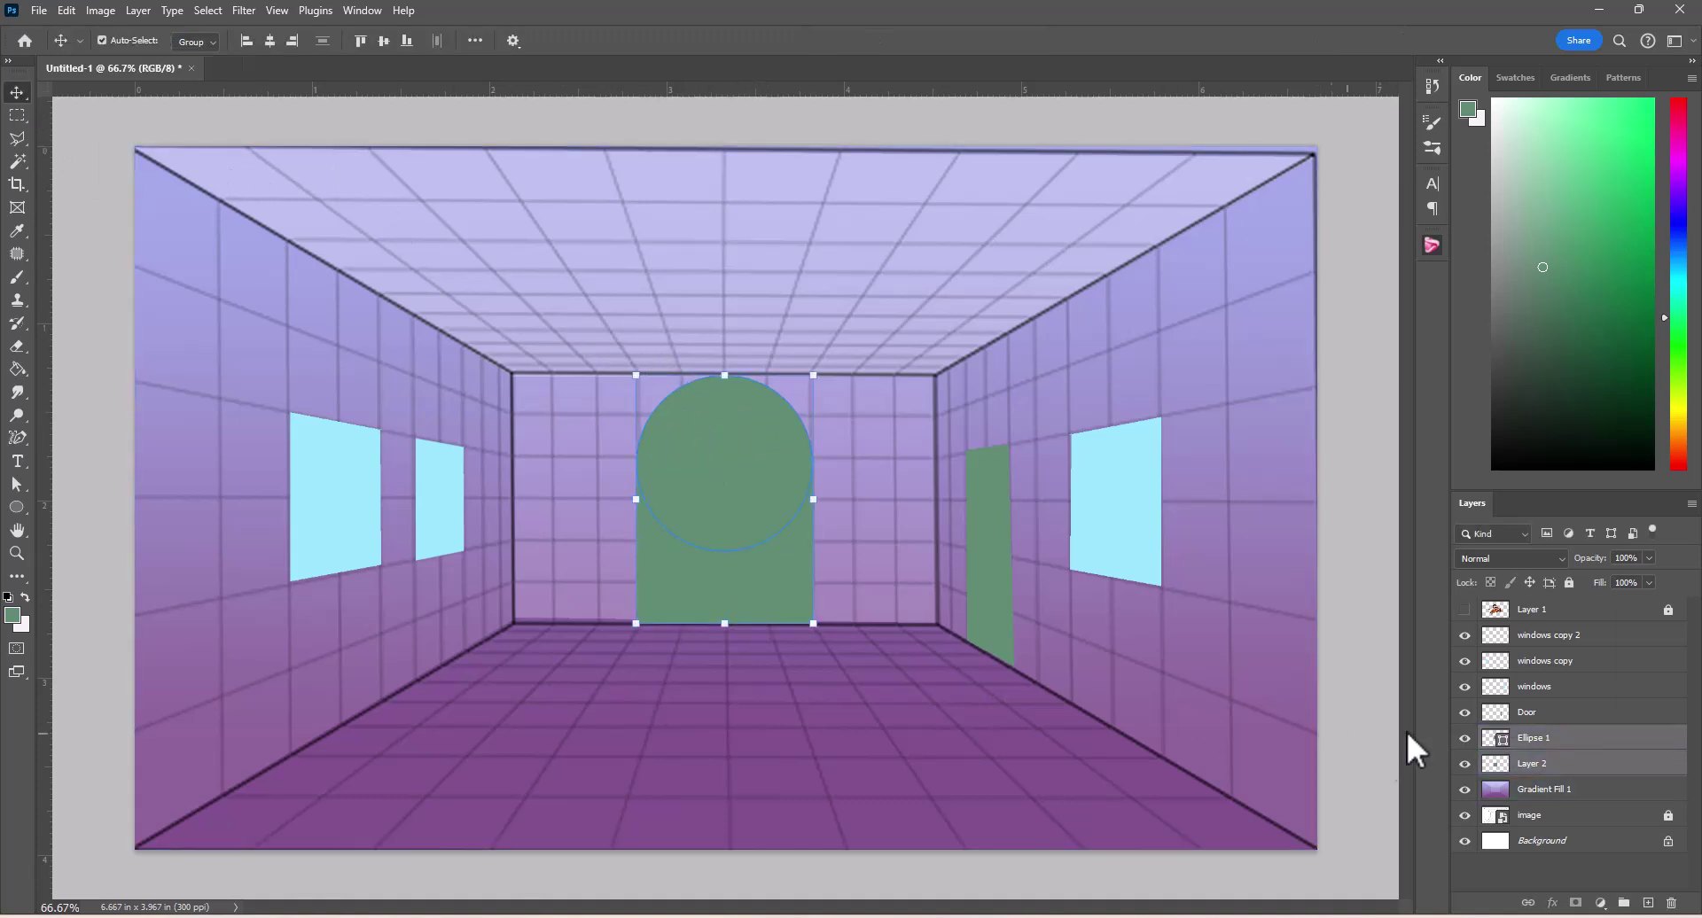
right_click(1603, 760)
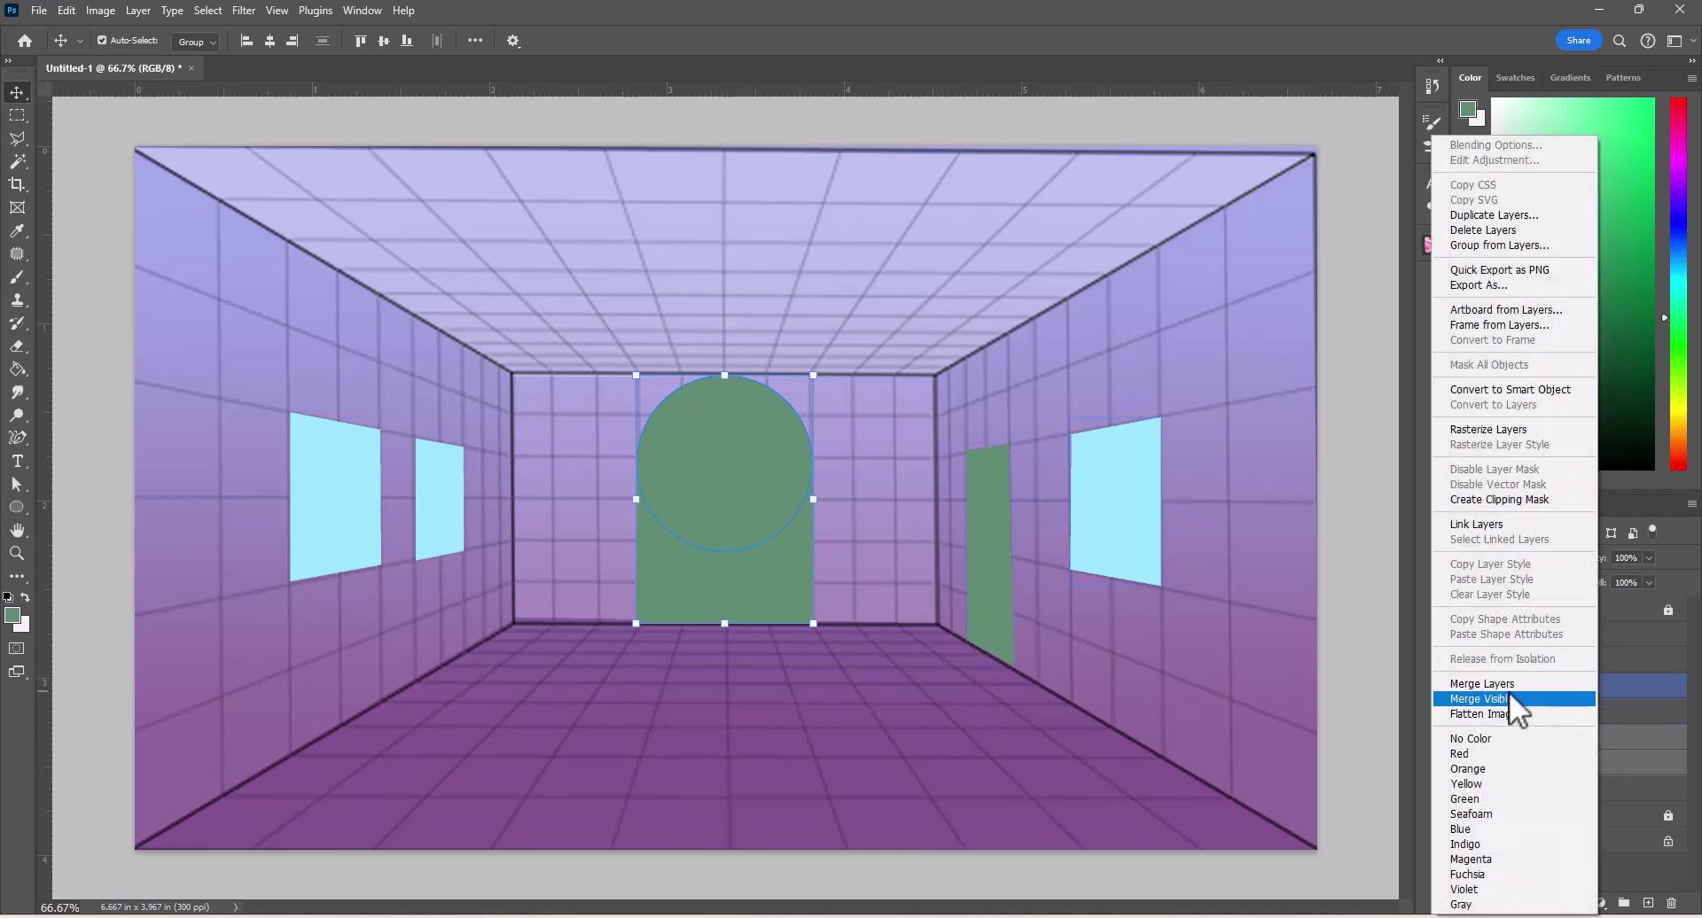
click(1508, 692)
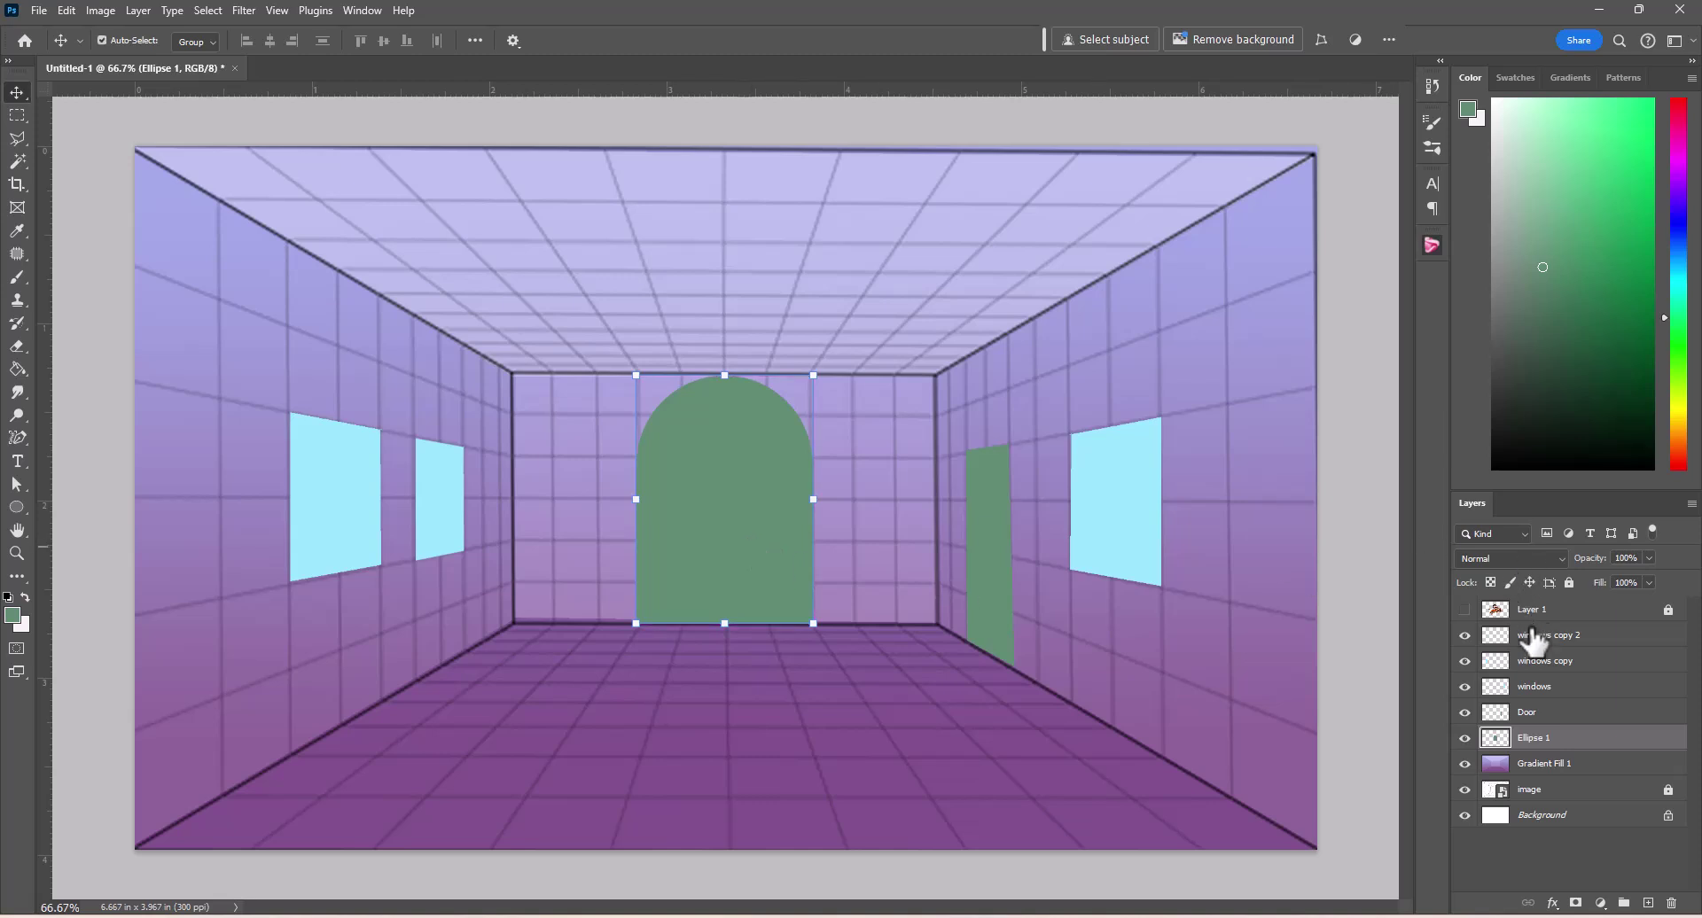
Step: Duplicate the arch layer as 'Ellipse 1 copy' and move it onto the right wall
right_click(1567, 736)
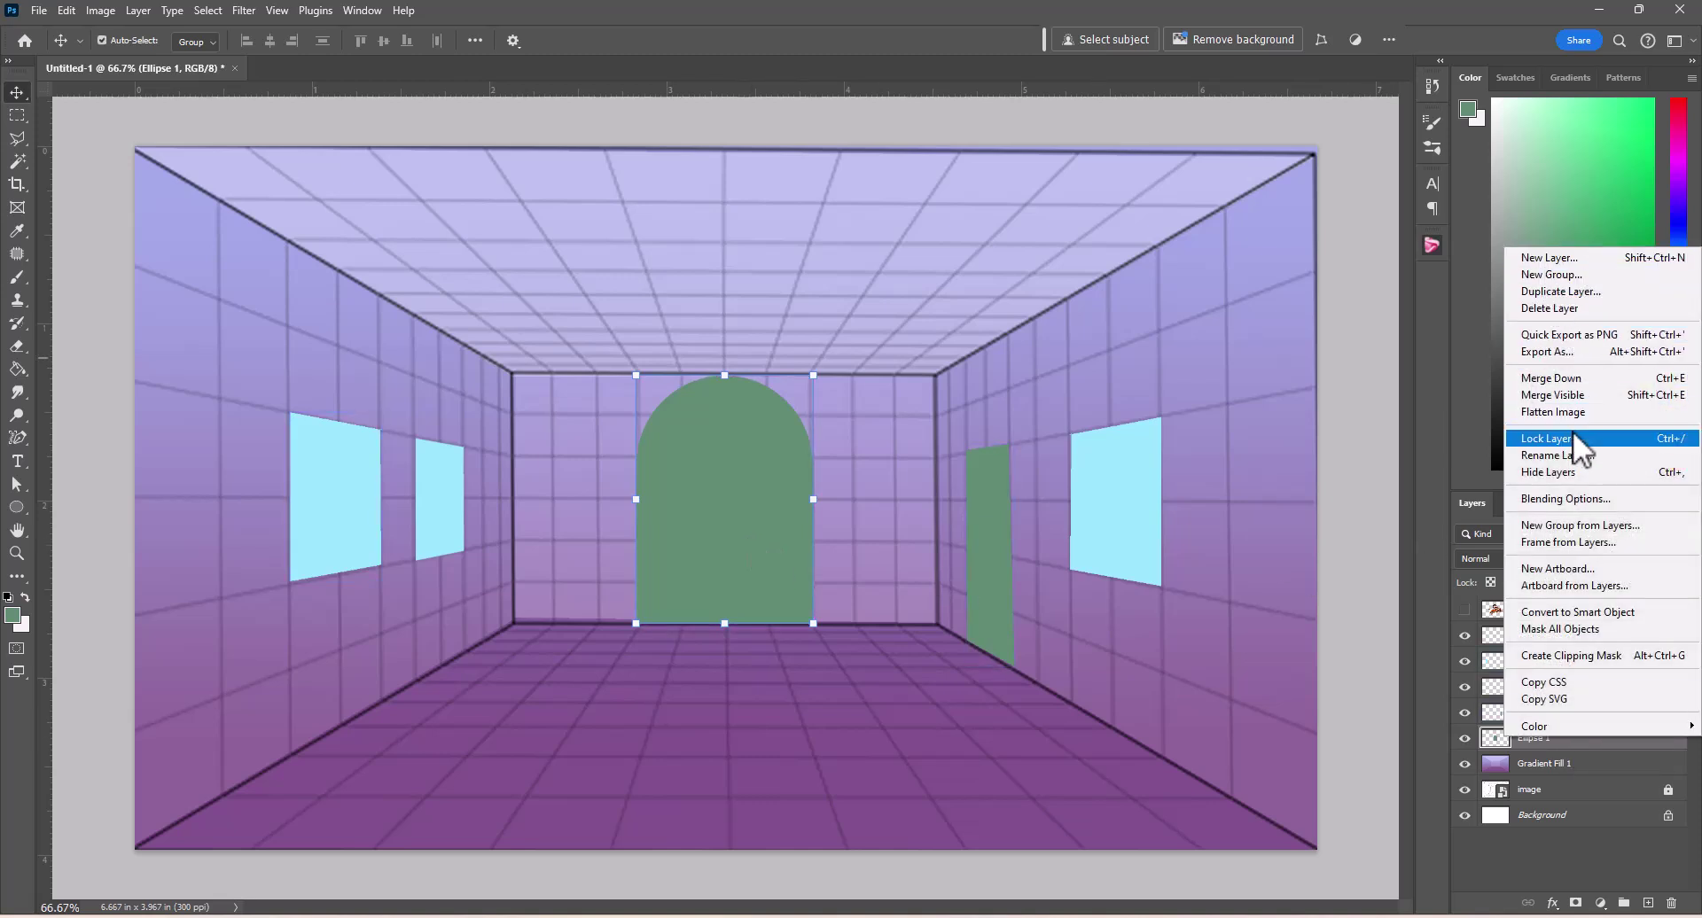
click(1562, 292)
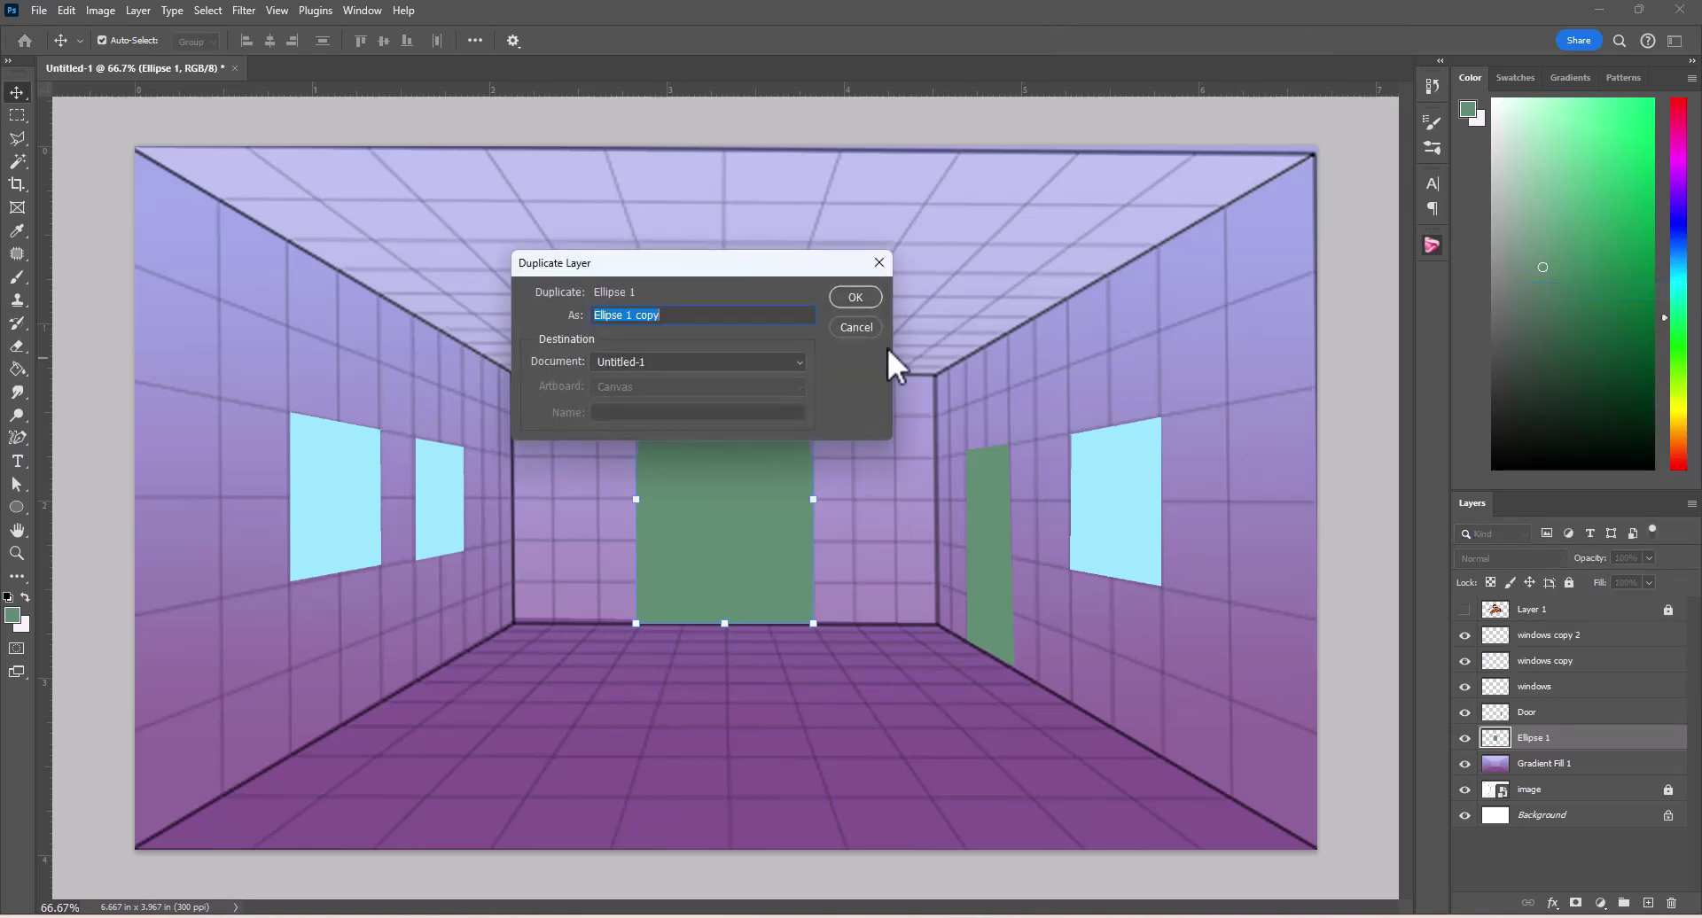
click(875, 303)
drag(730, 489, 977, 519)
Step: Skew the copied arch by Ctrl-dragging its handles to follow the right wall
key(ctrl)
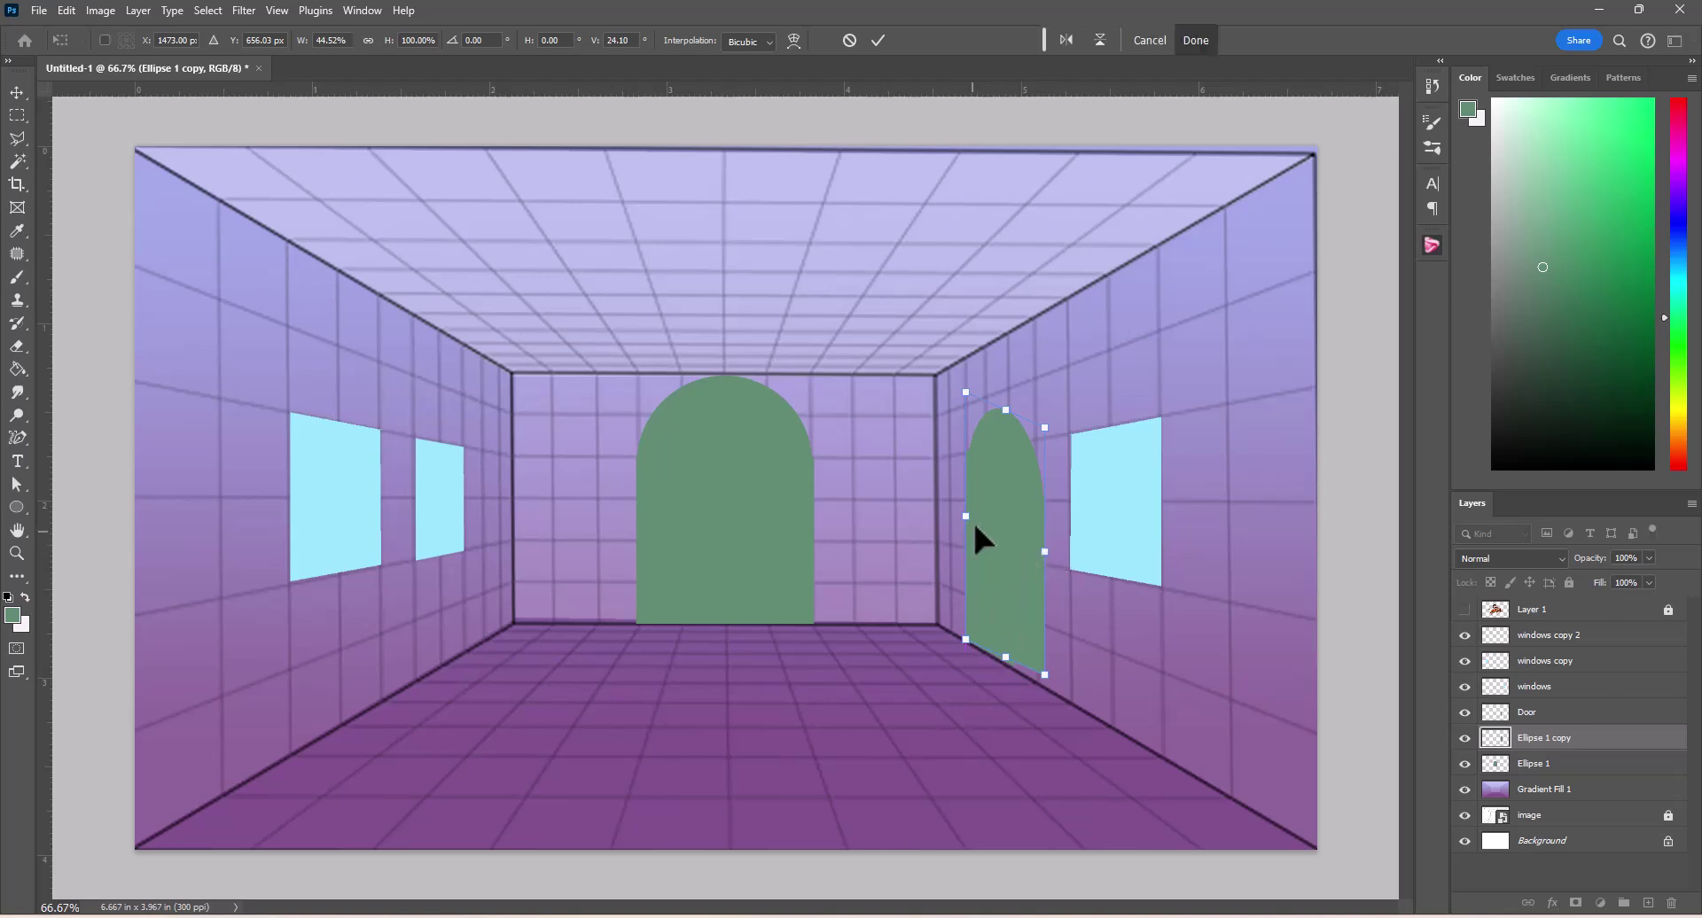
drag(975, 530, 1036, 557)
key(Return)
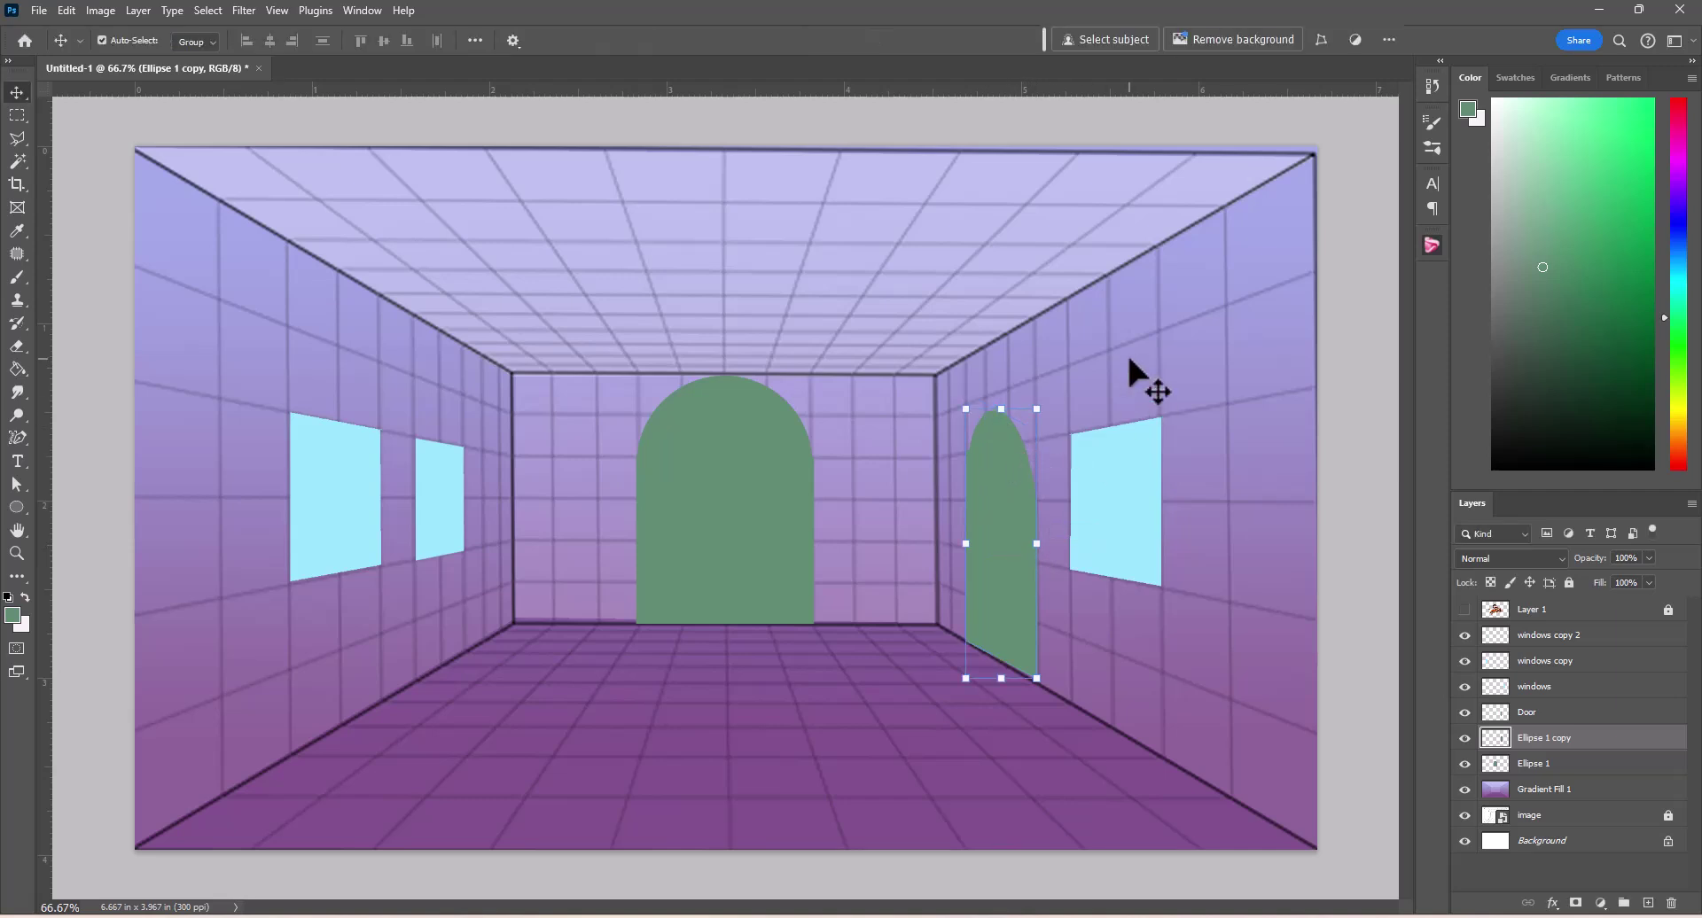
click(1108, 510)
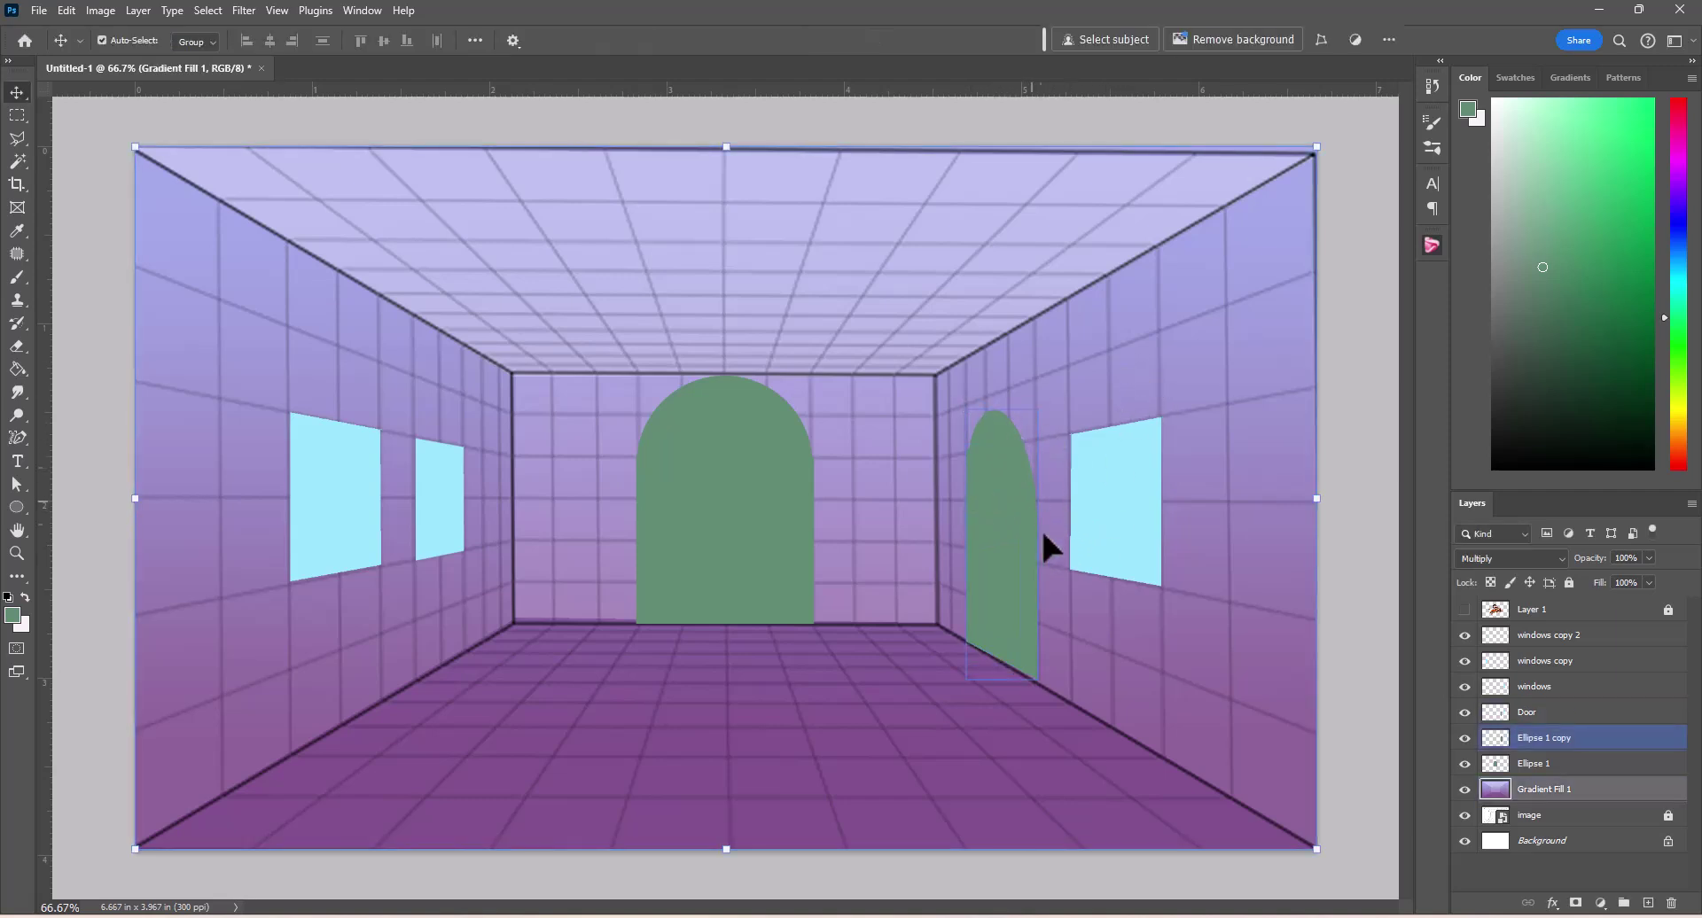
click(1024, 479)
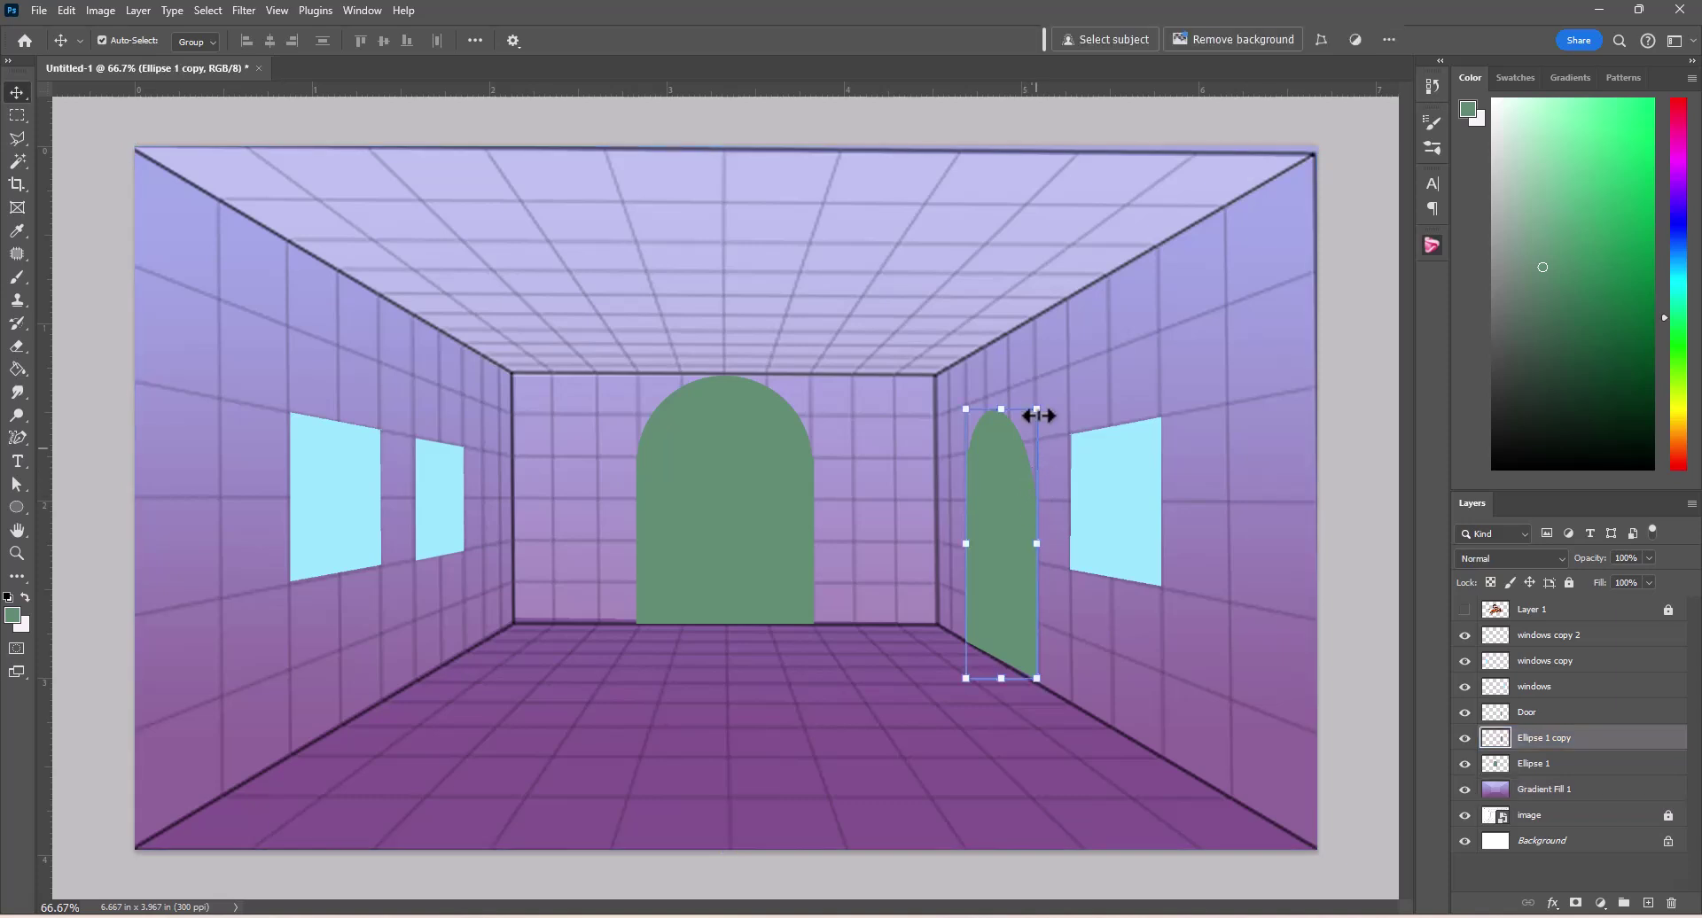
drag(1037, 410, 970, 408)
key(Return)
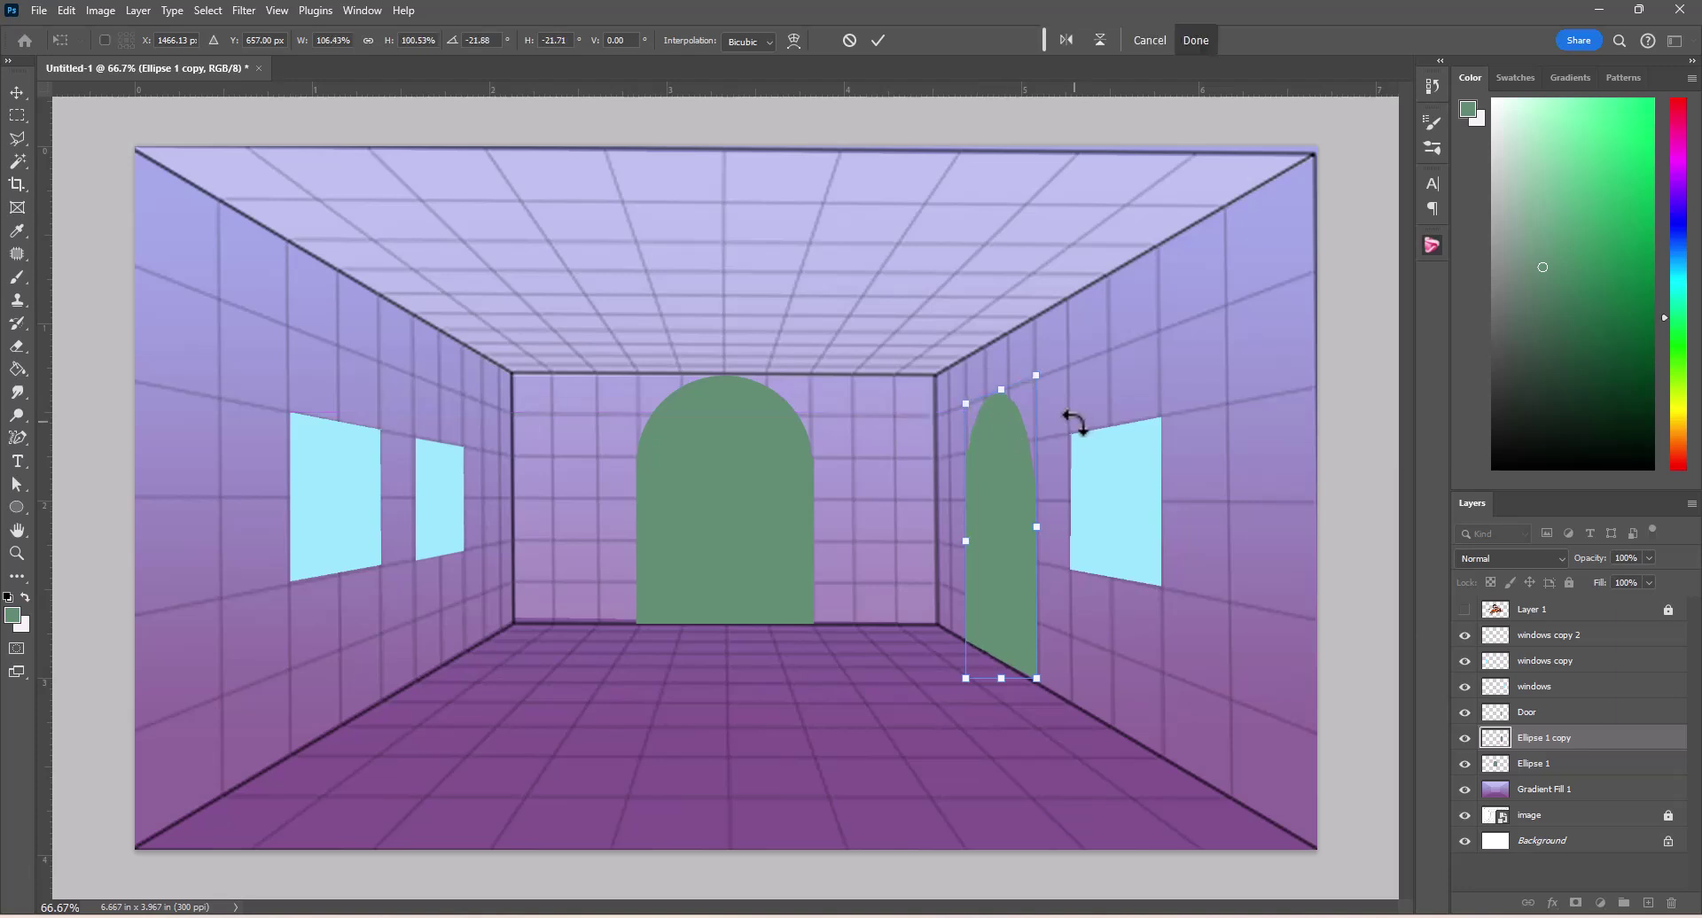
key(Return)
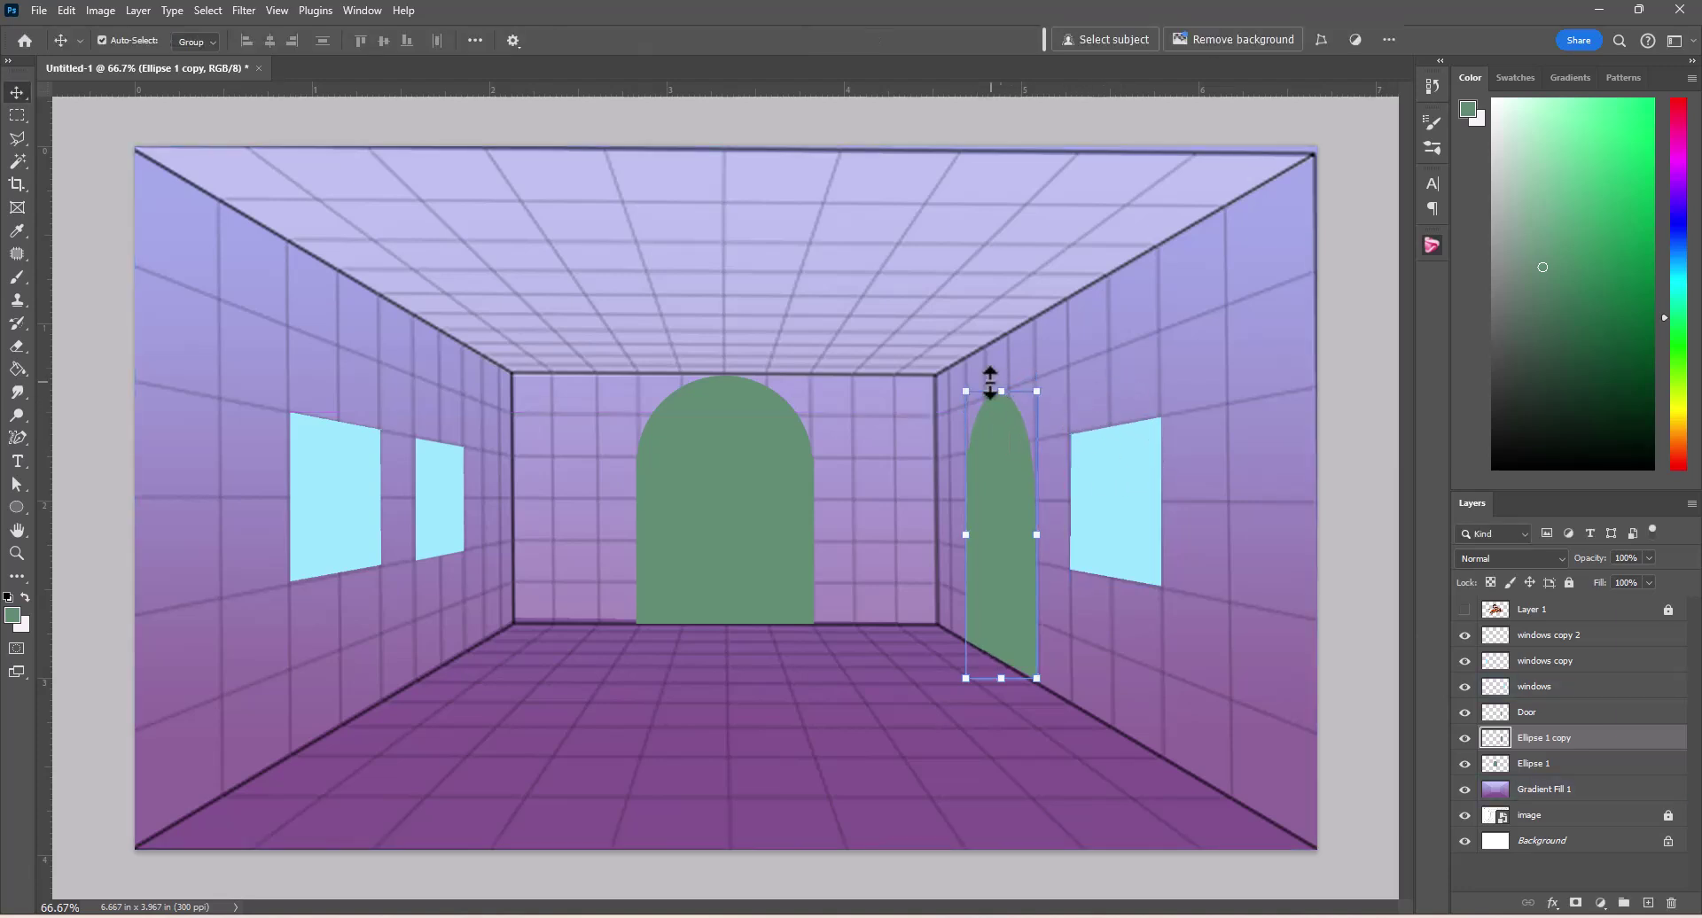
Step: Lift the arch's top right corner further with Free Transform and commit
key(ctrl+t)
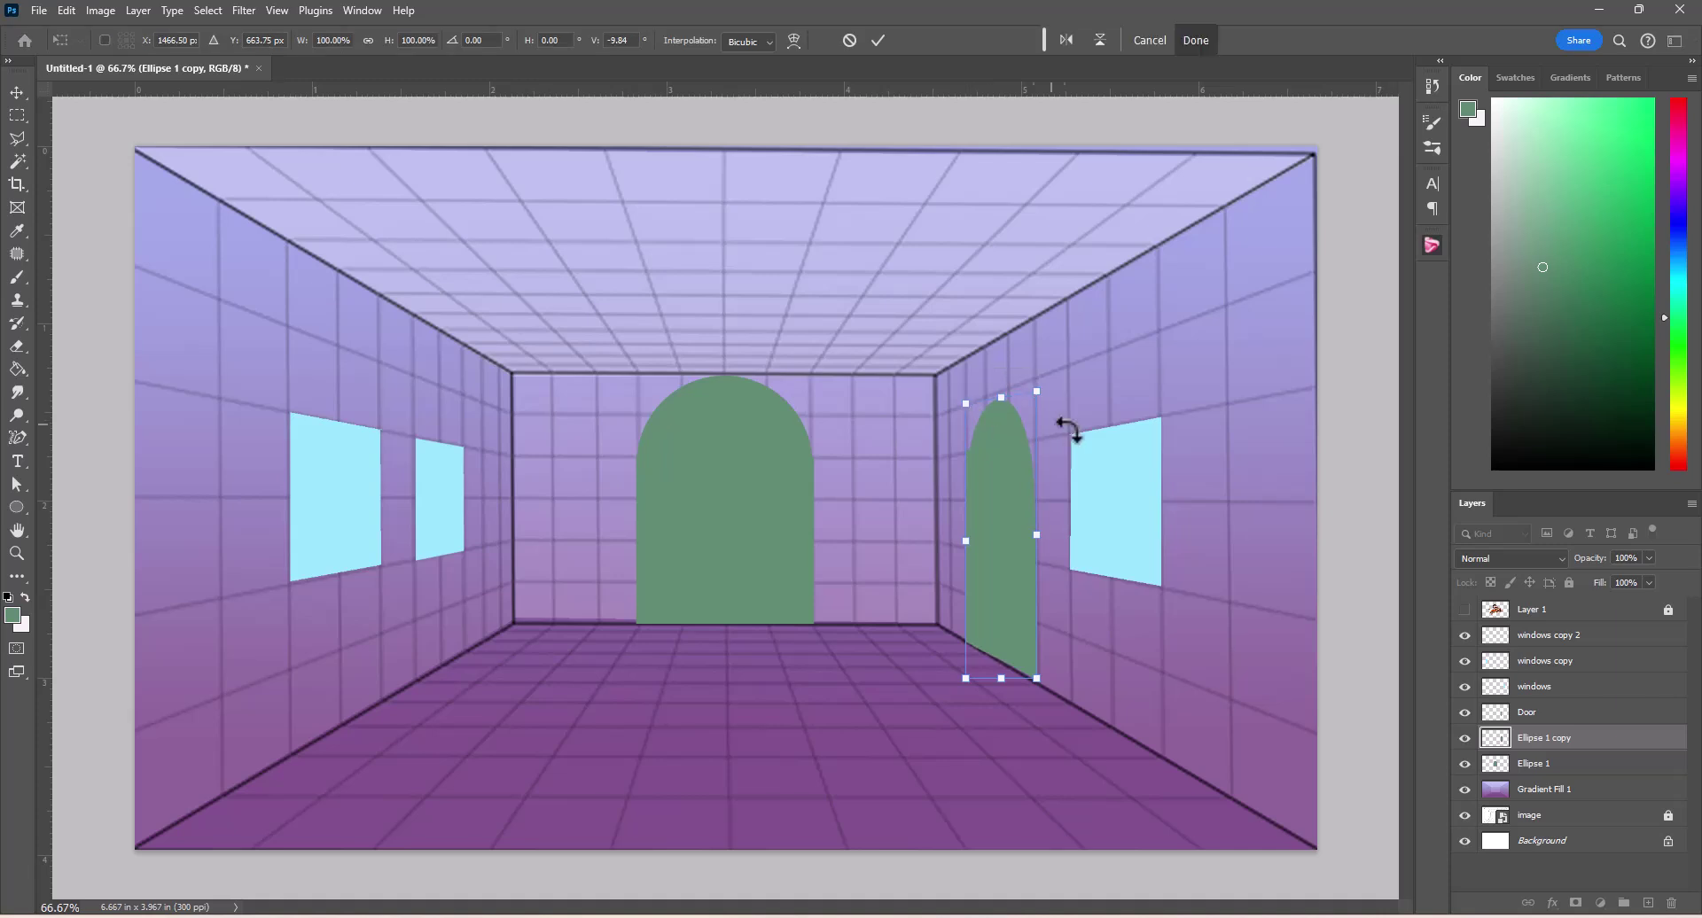
drag(1037, 396, 1037, 376)
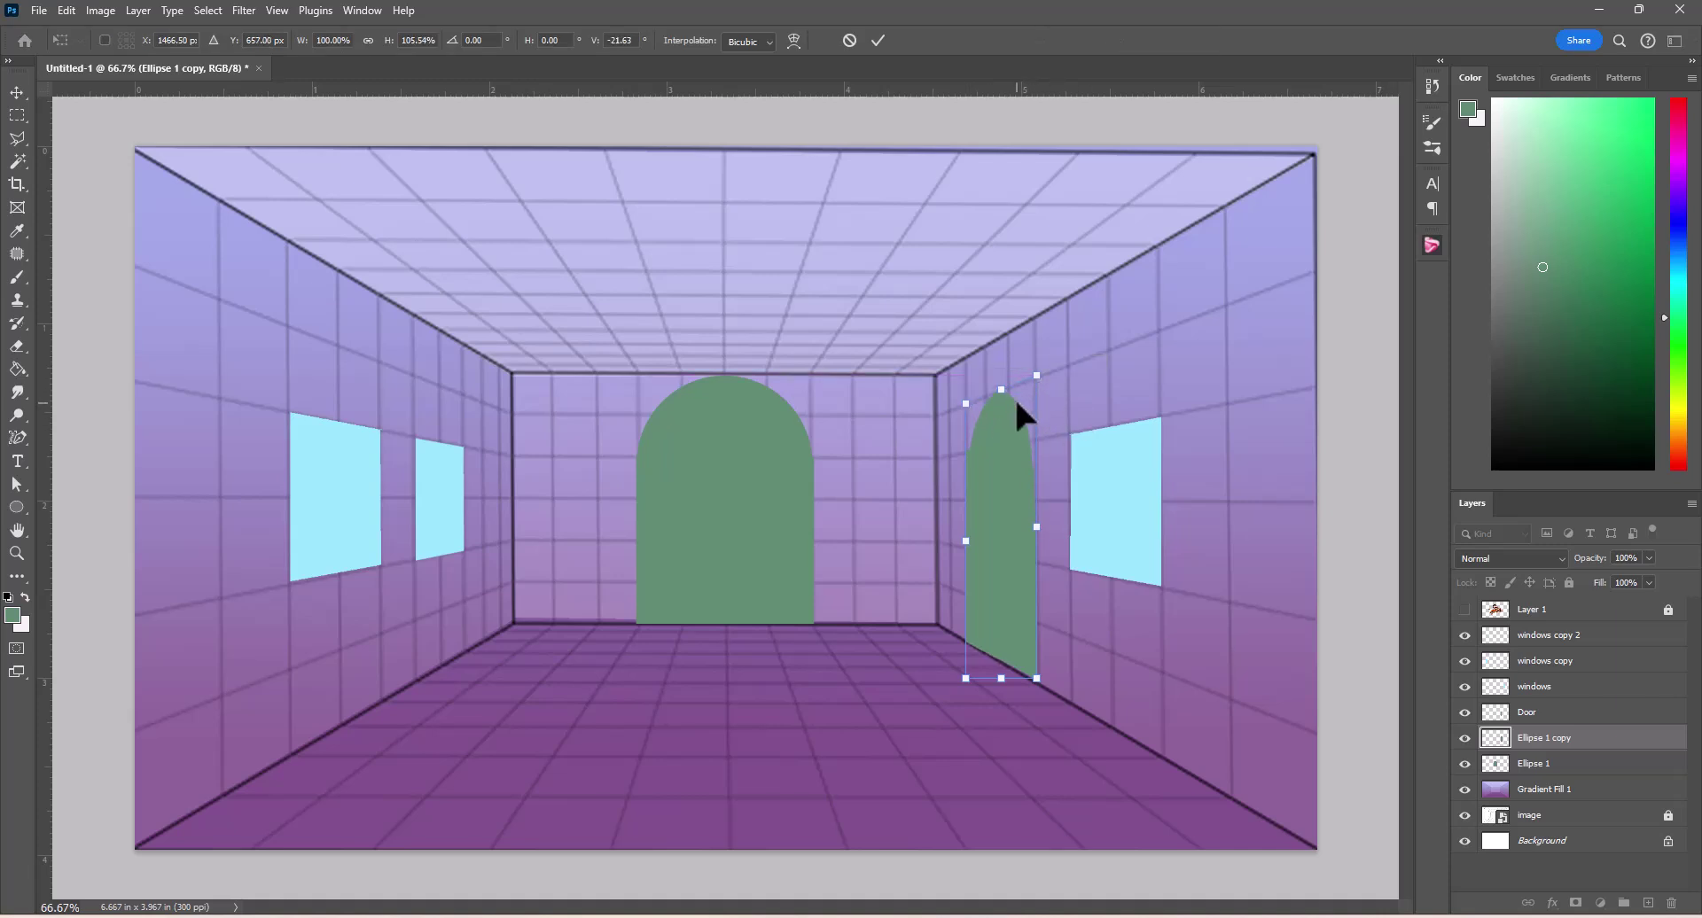
key(Return)
click(1170, 344)
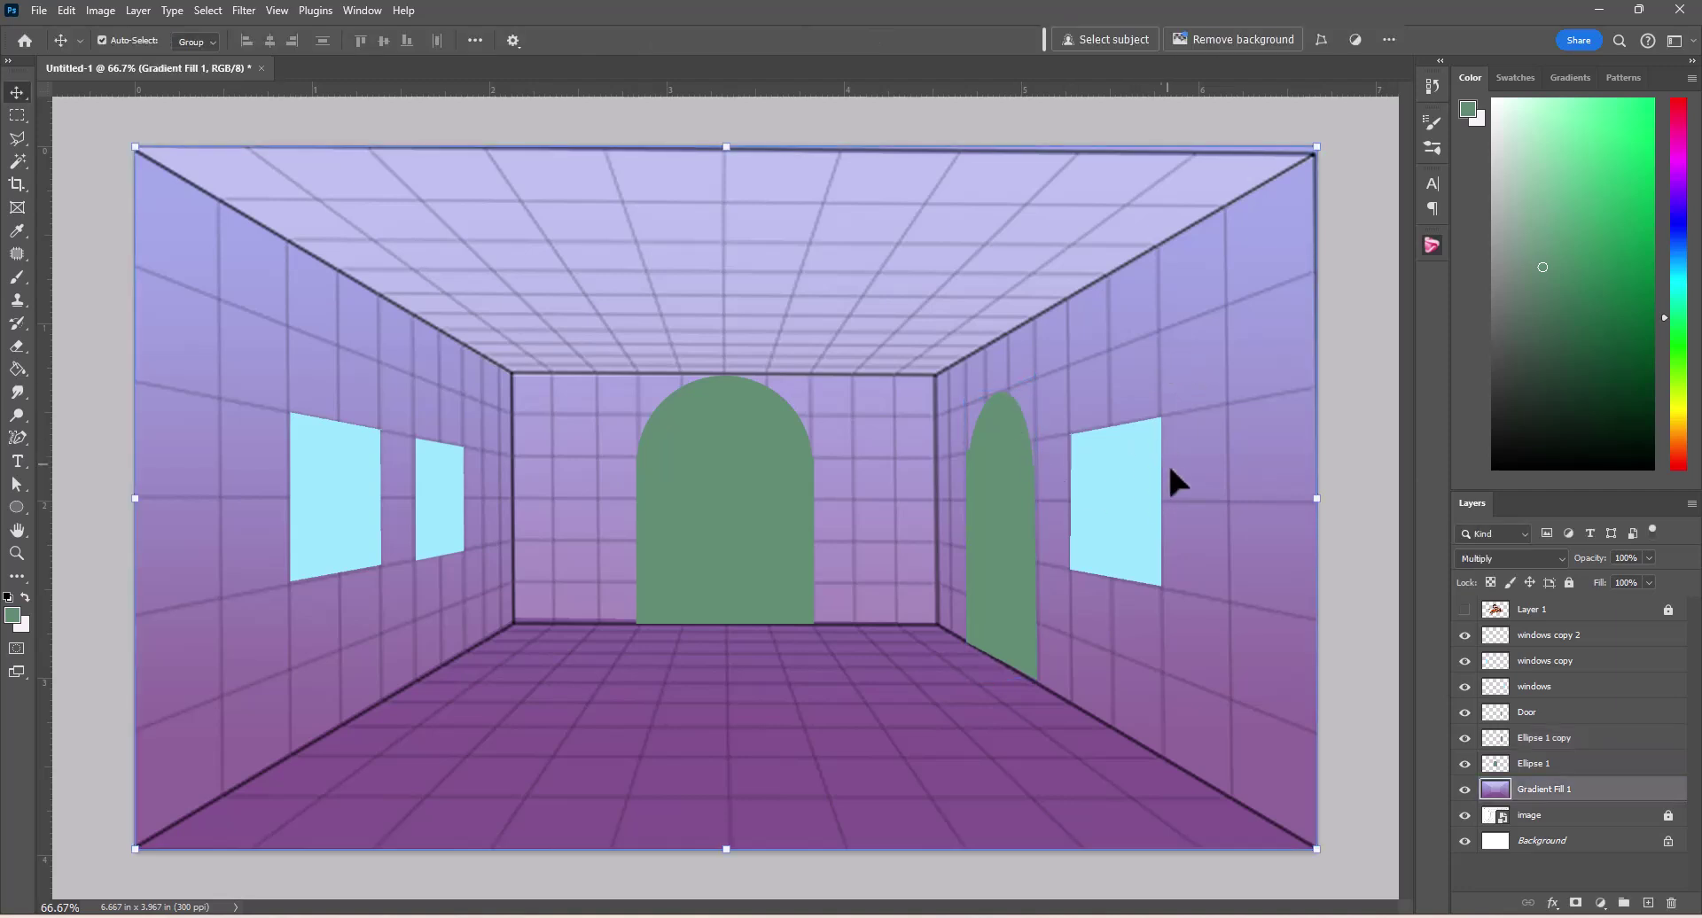
Step: Delete the old rectangular 'Door' layer via the trash icon, confirming Yes
click(998, 660)
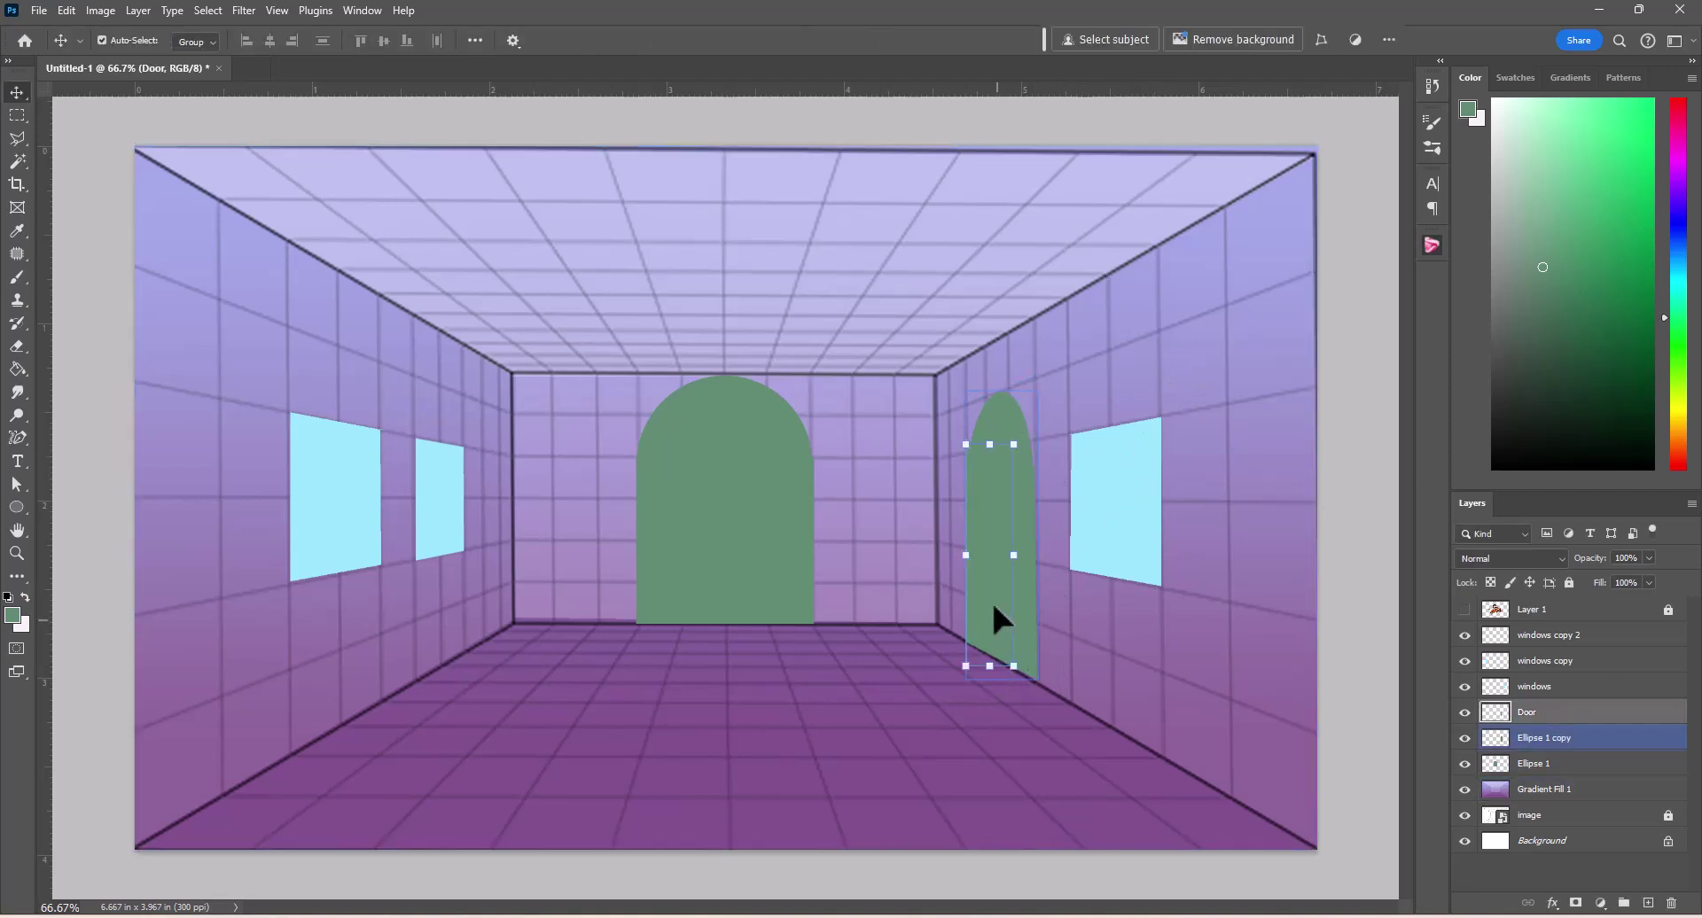
click(995, 407)
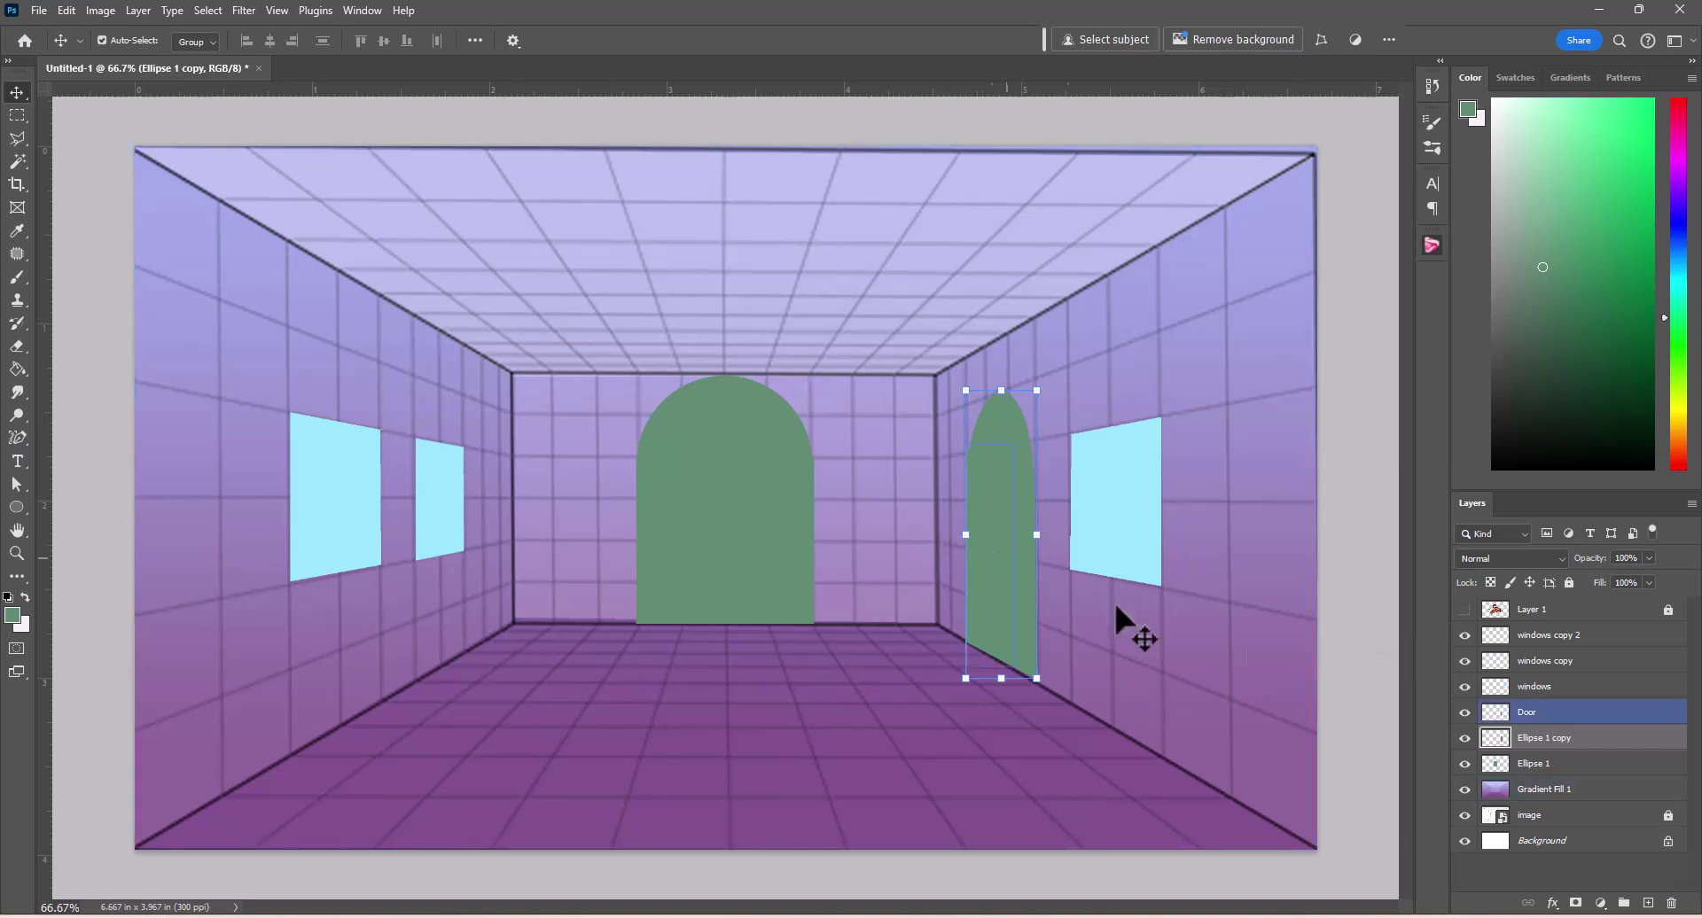
click(1554, 716)
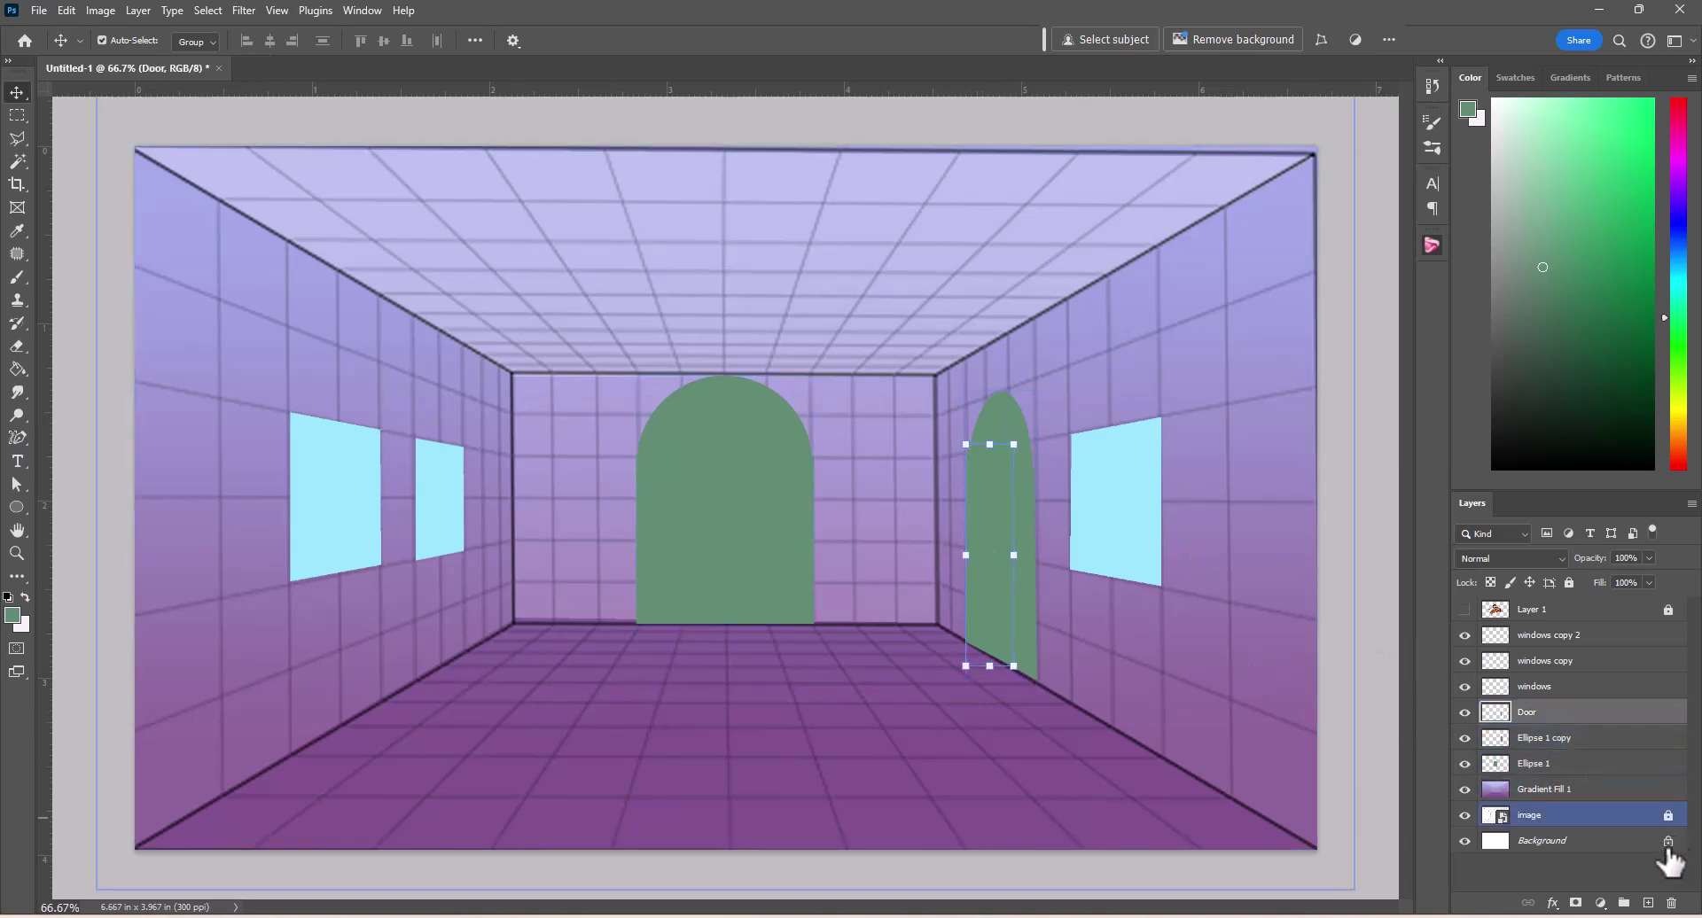
click(1671, 903)
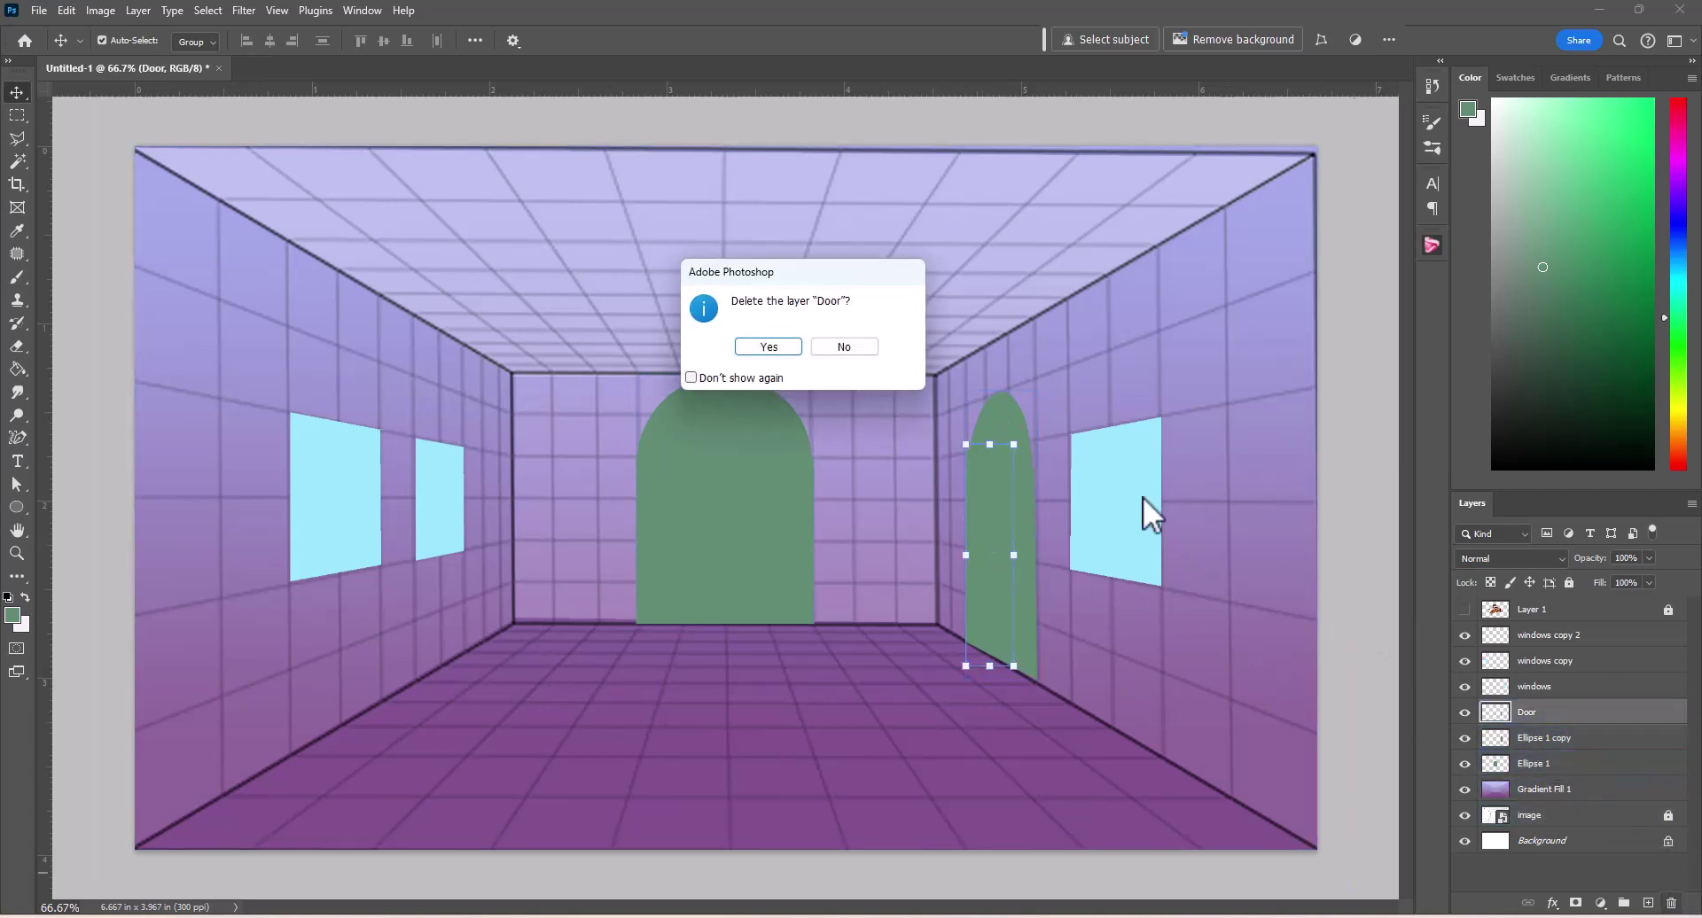
click(770, 347)
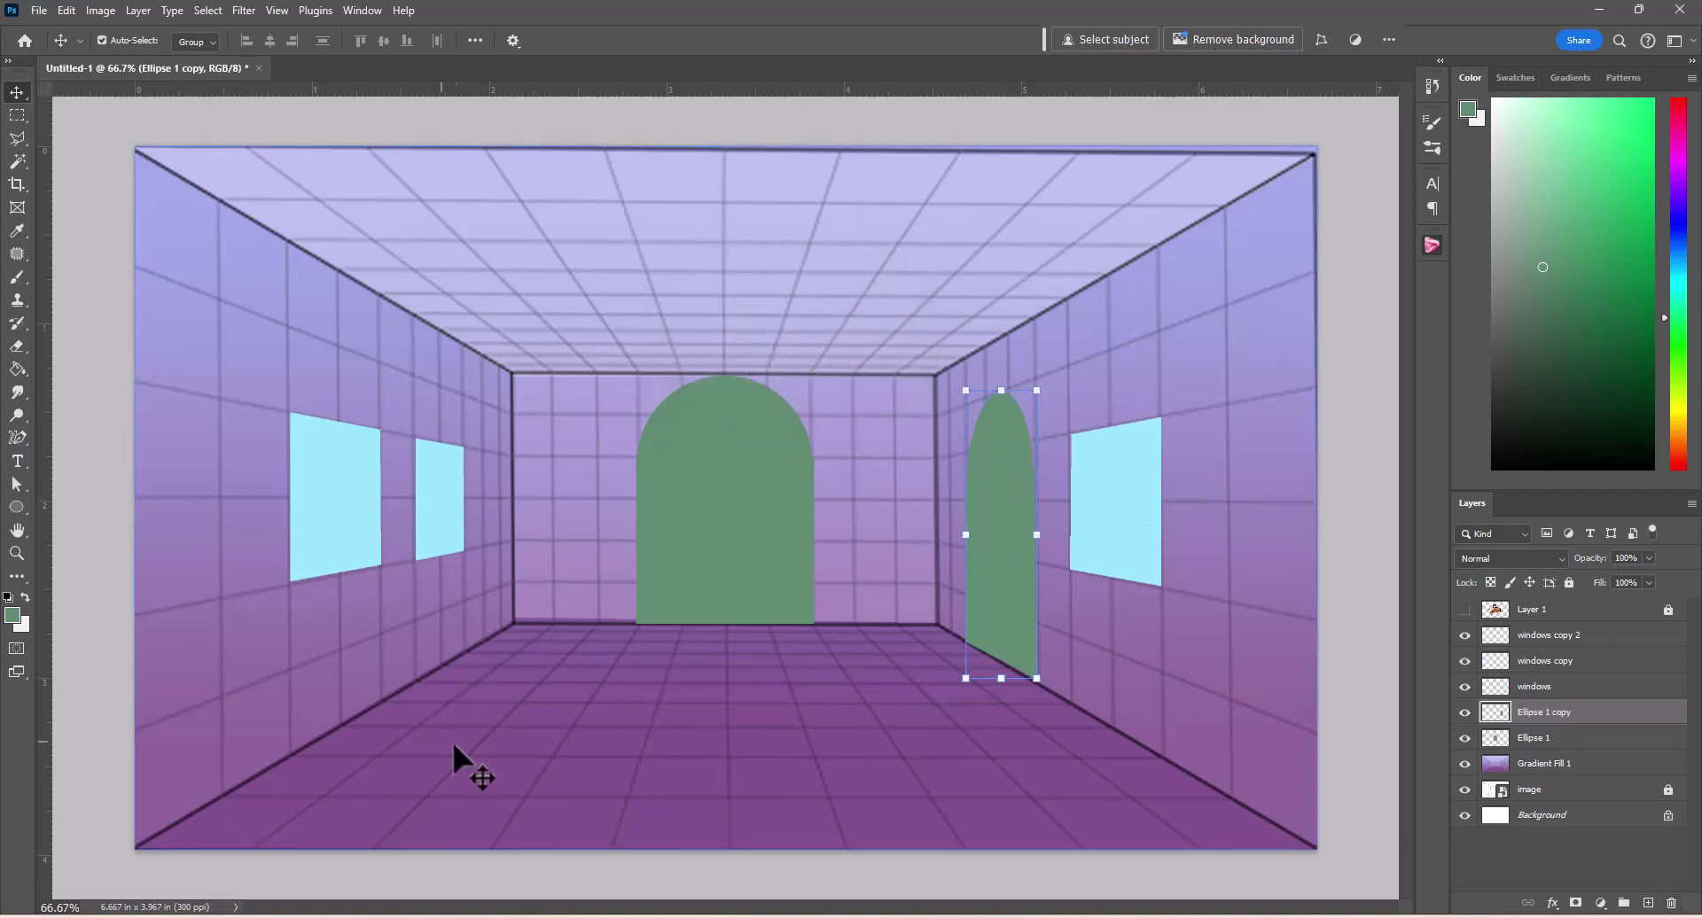
click(587, 732)
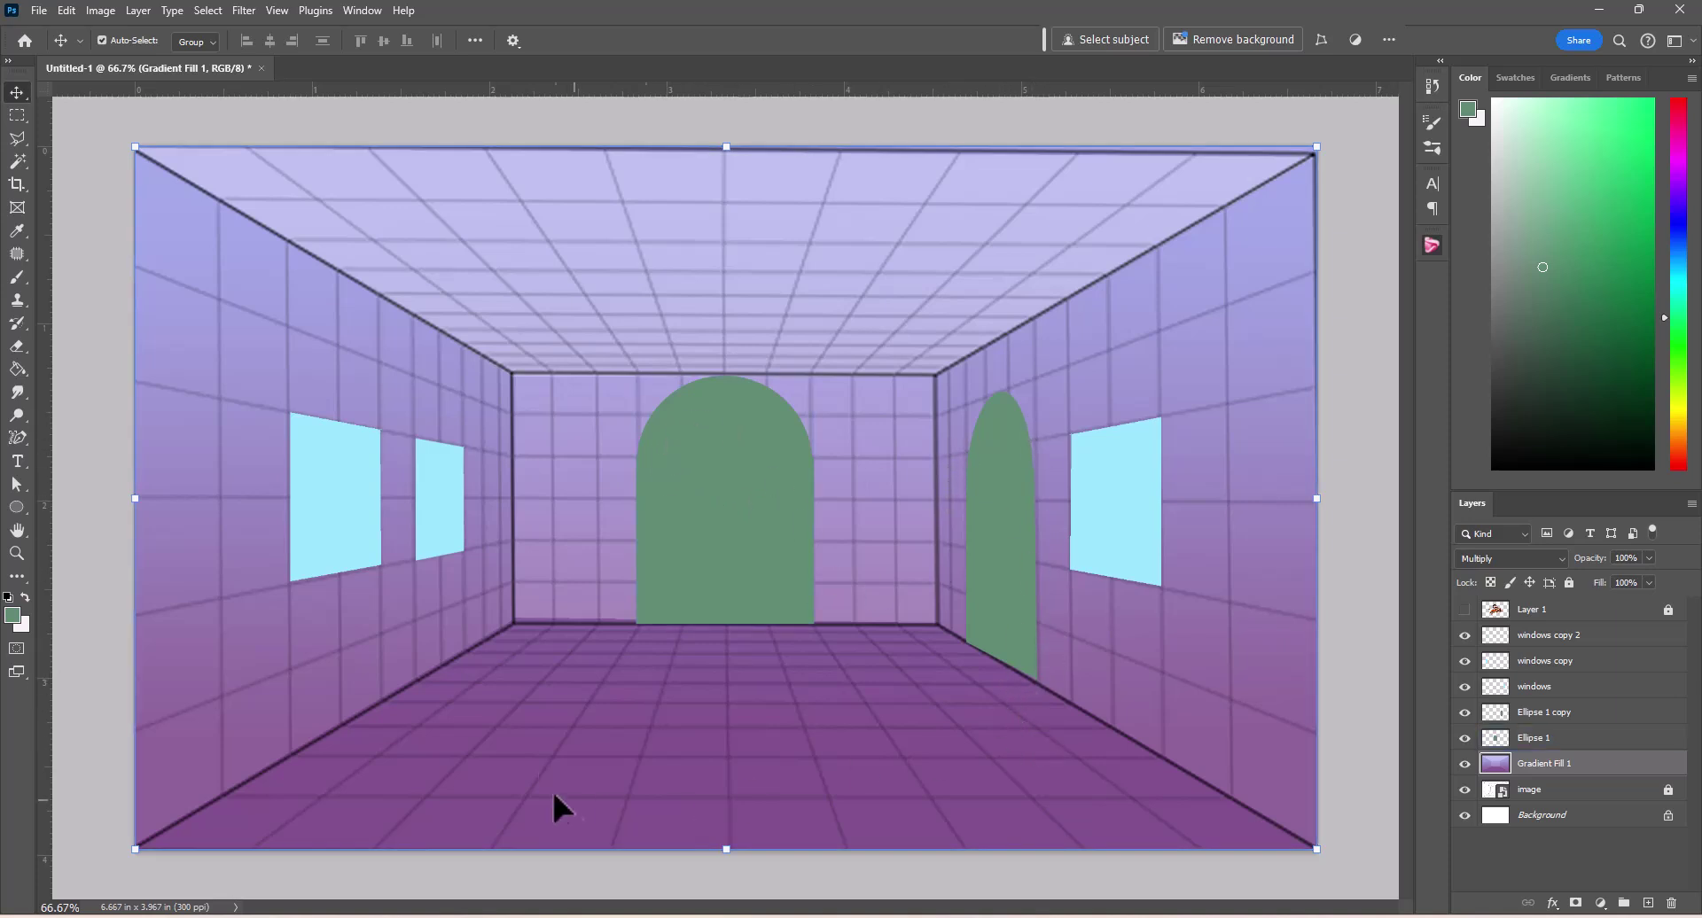
Step: Outline a four-sided rug shape on the floor with the Polygonal Lasso
click(20, 135)
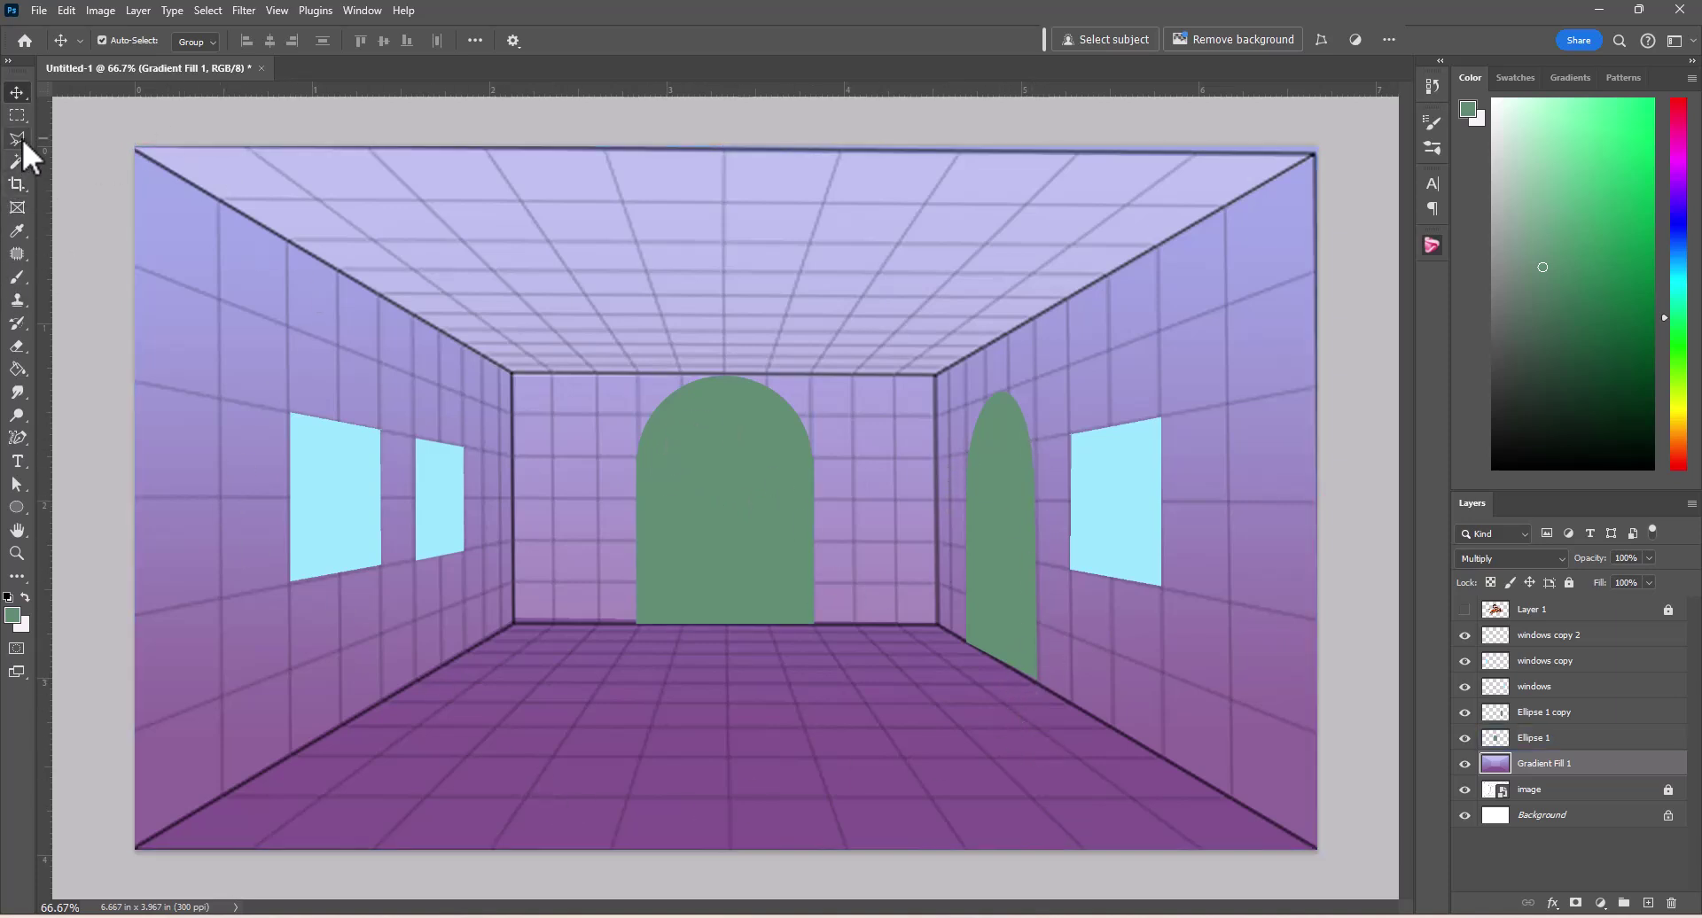
click(432, 796)
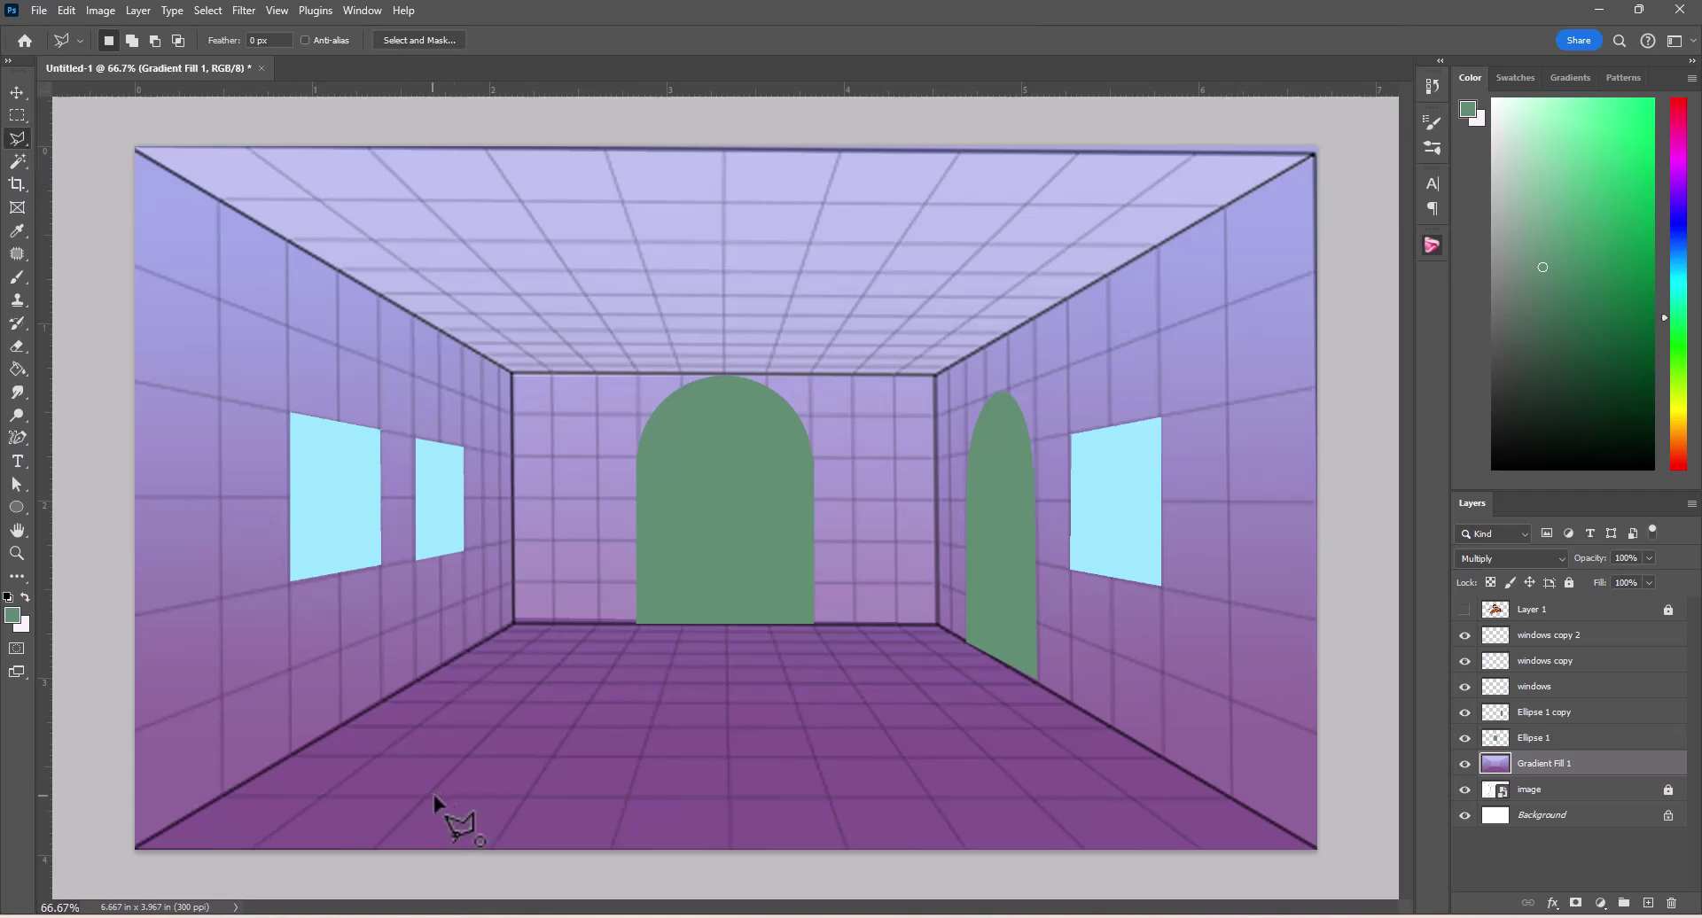
click(629, 796)
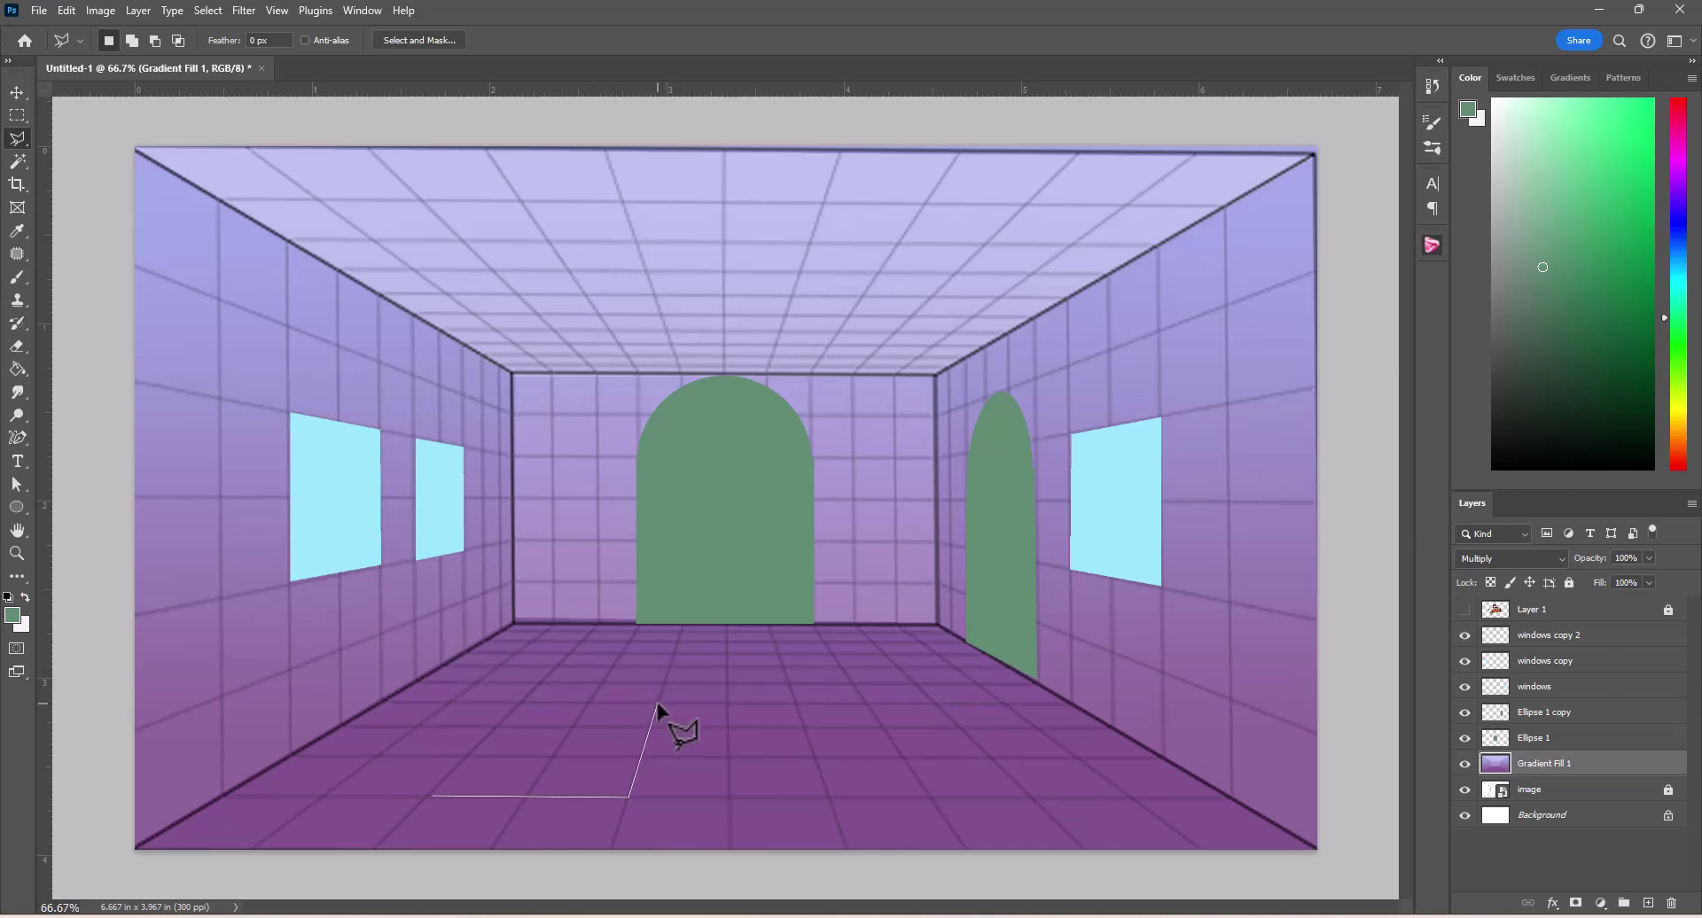
click(658, 704)
click(520, 704)
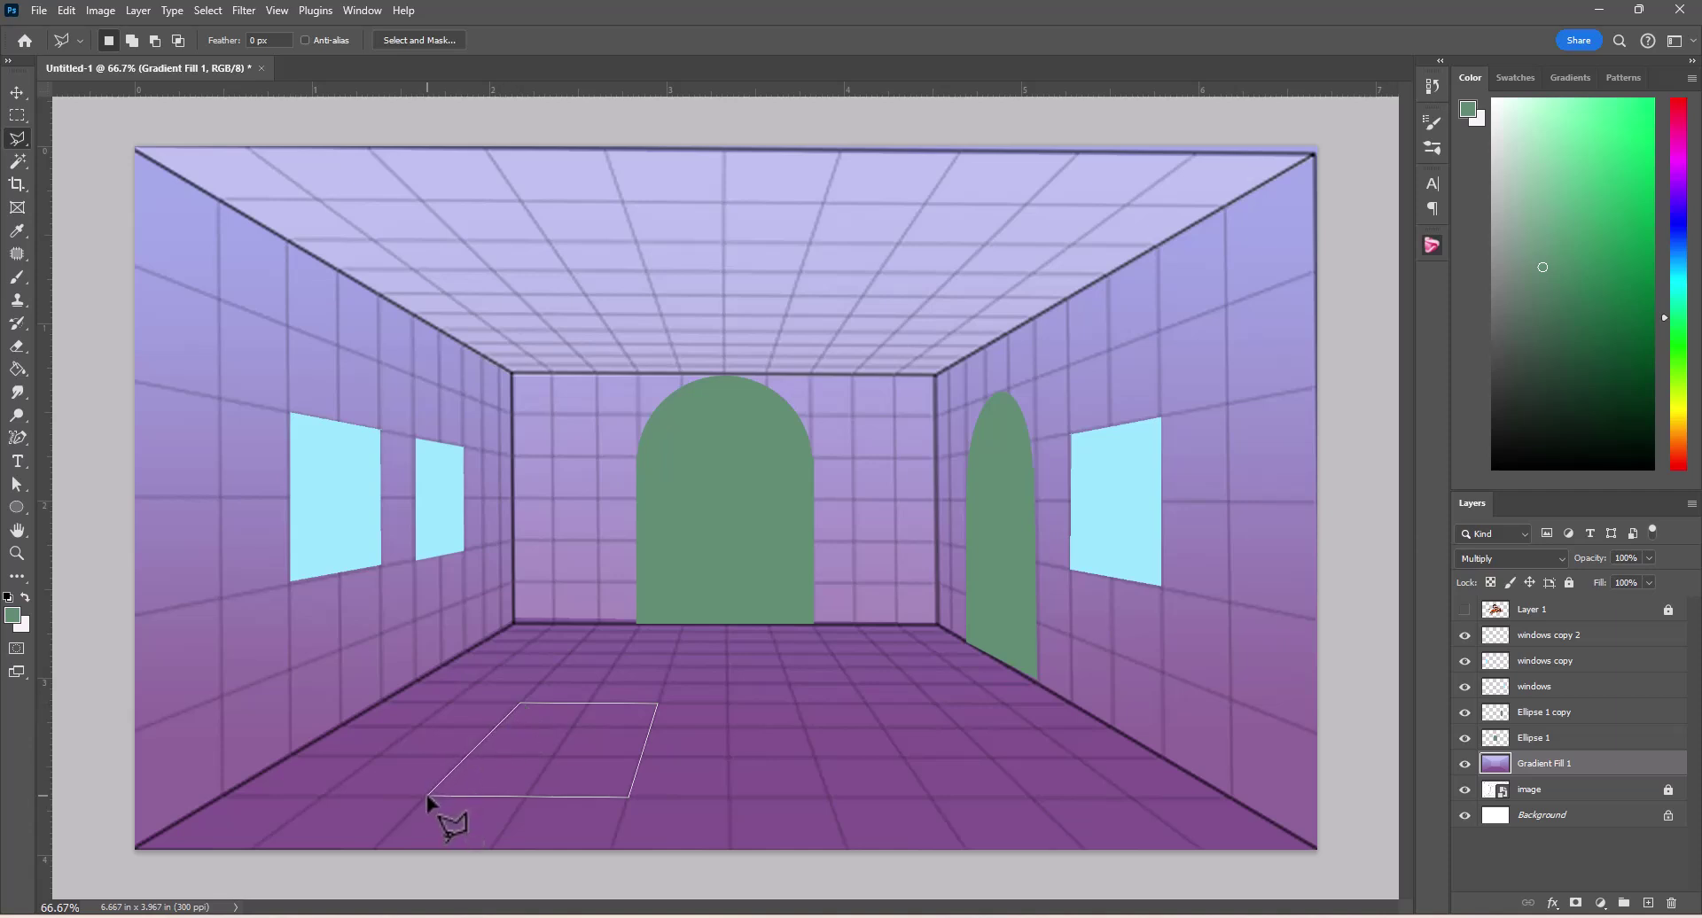
click(428, 795)
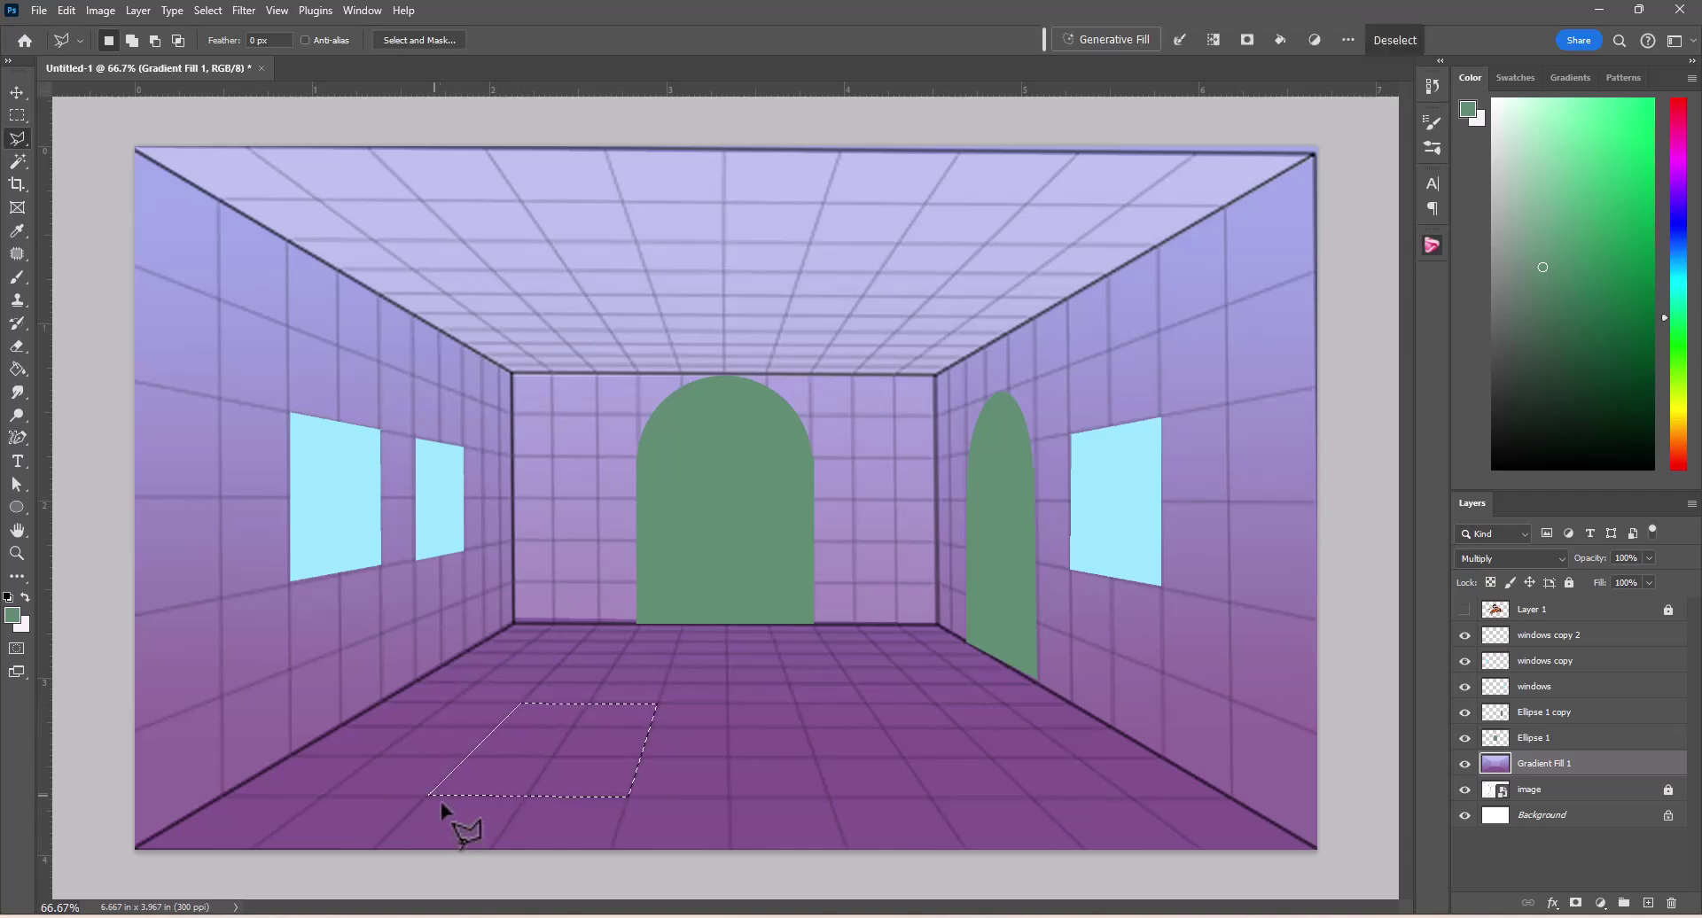
Step: Fill the rug selection with bright magenta on a new layer
click(16, 368)
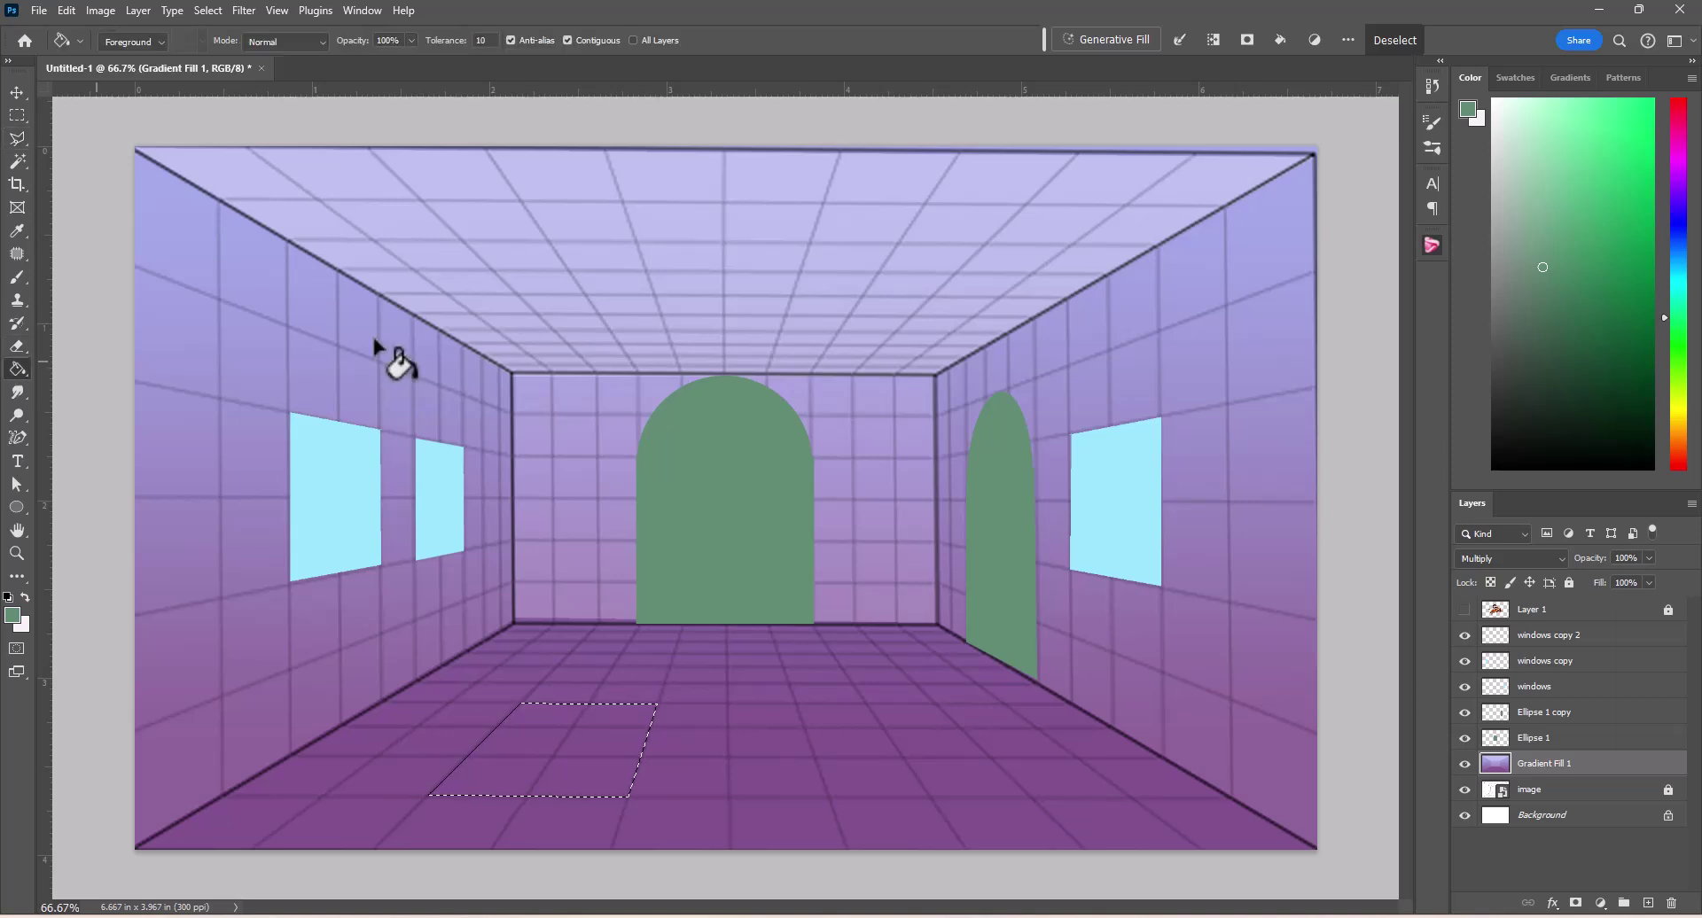
click(1678, 161)
click(1570, 309)
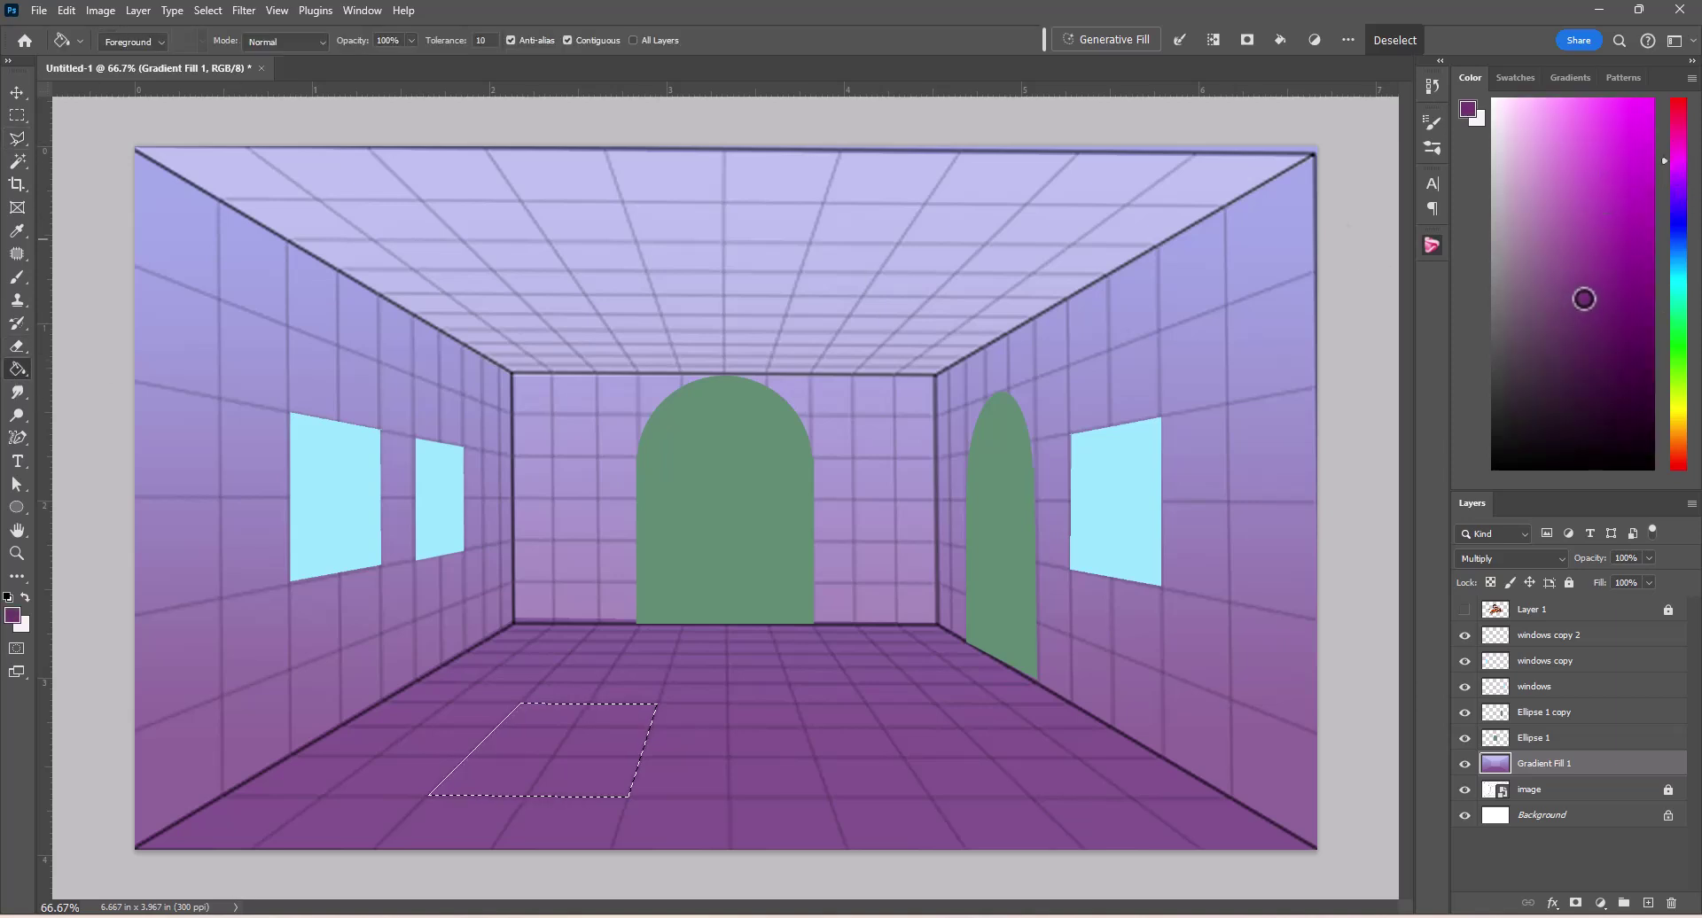
click(606, 758)
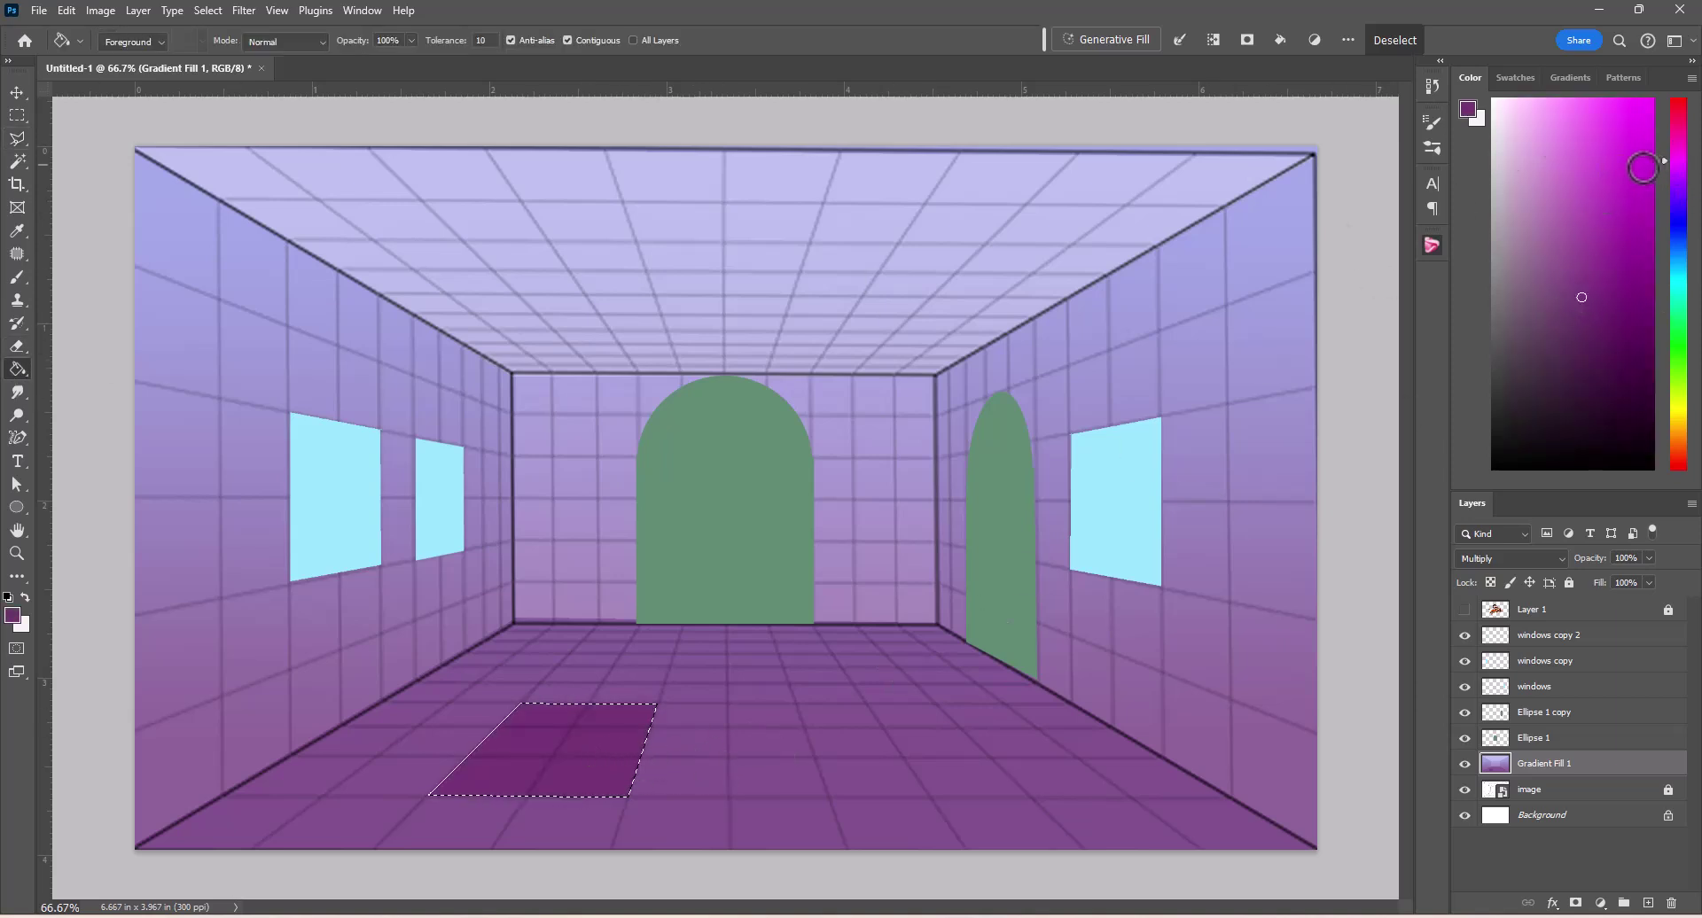
click(1616, 172)
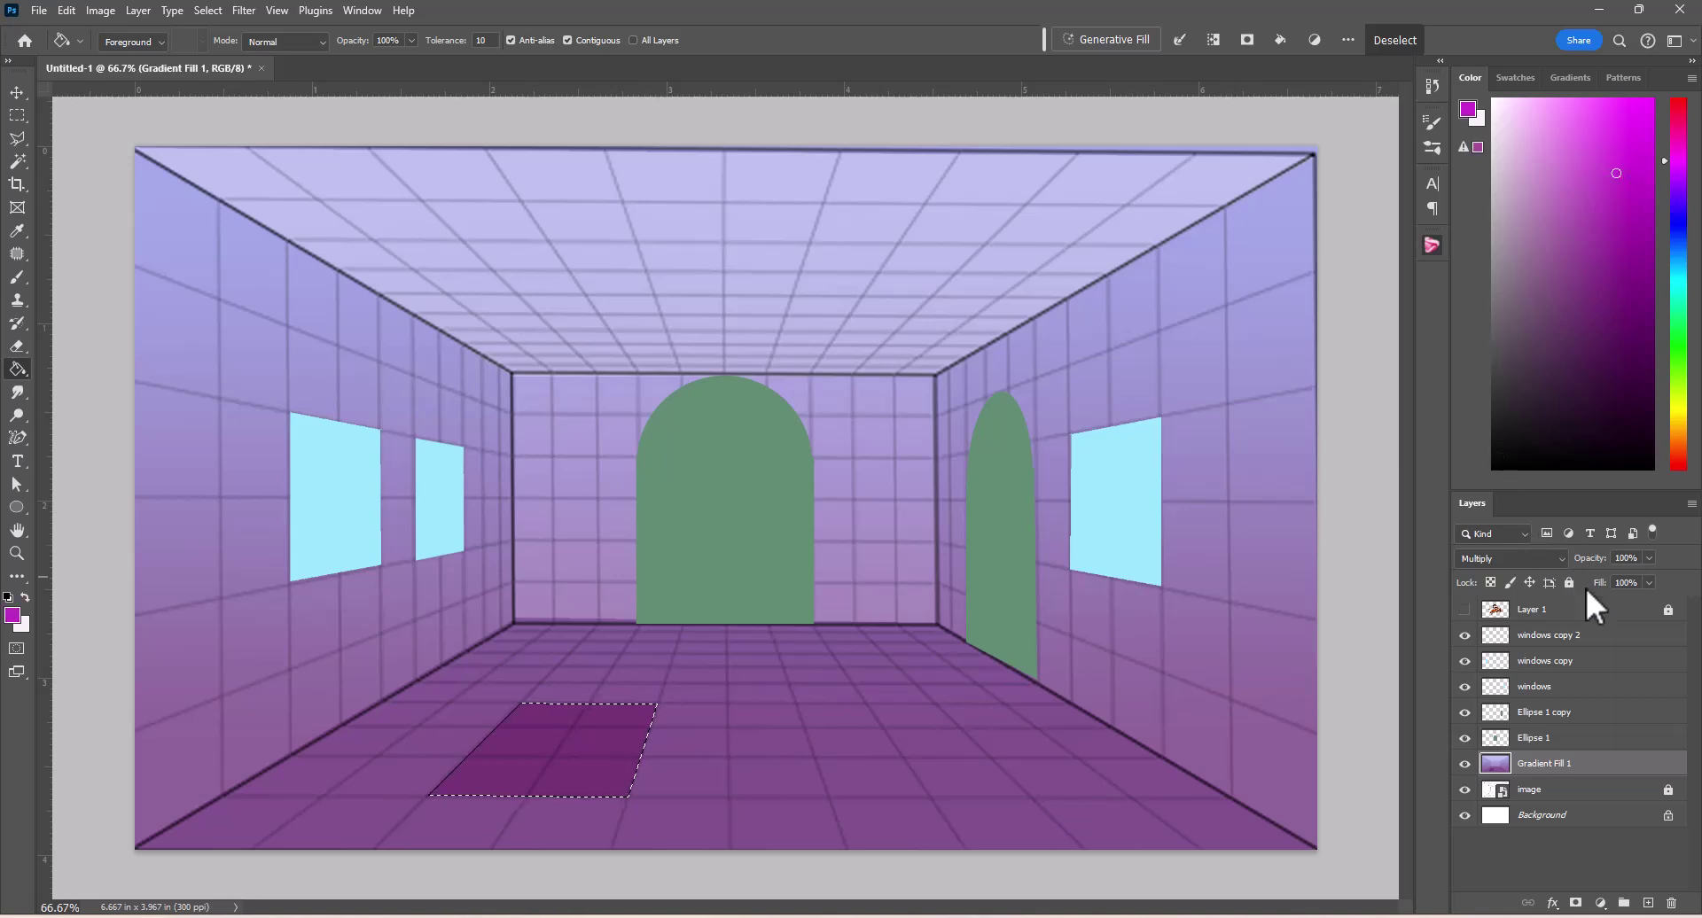
key(ctrl+z)
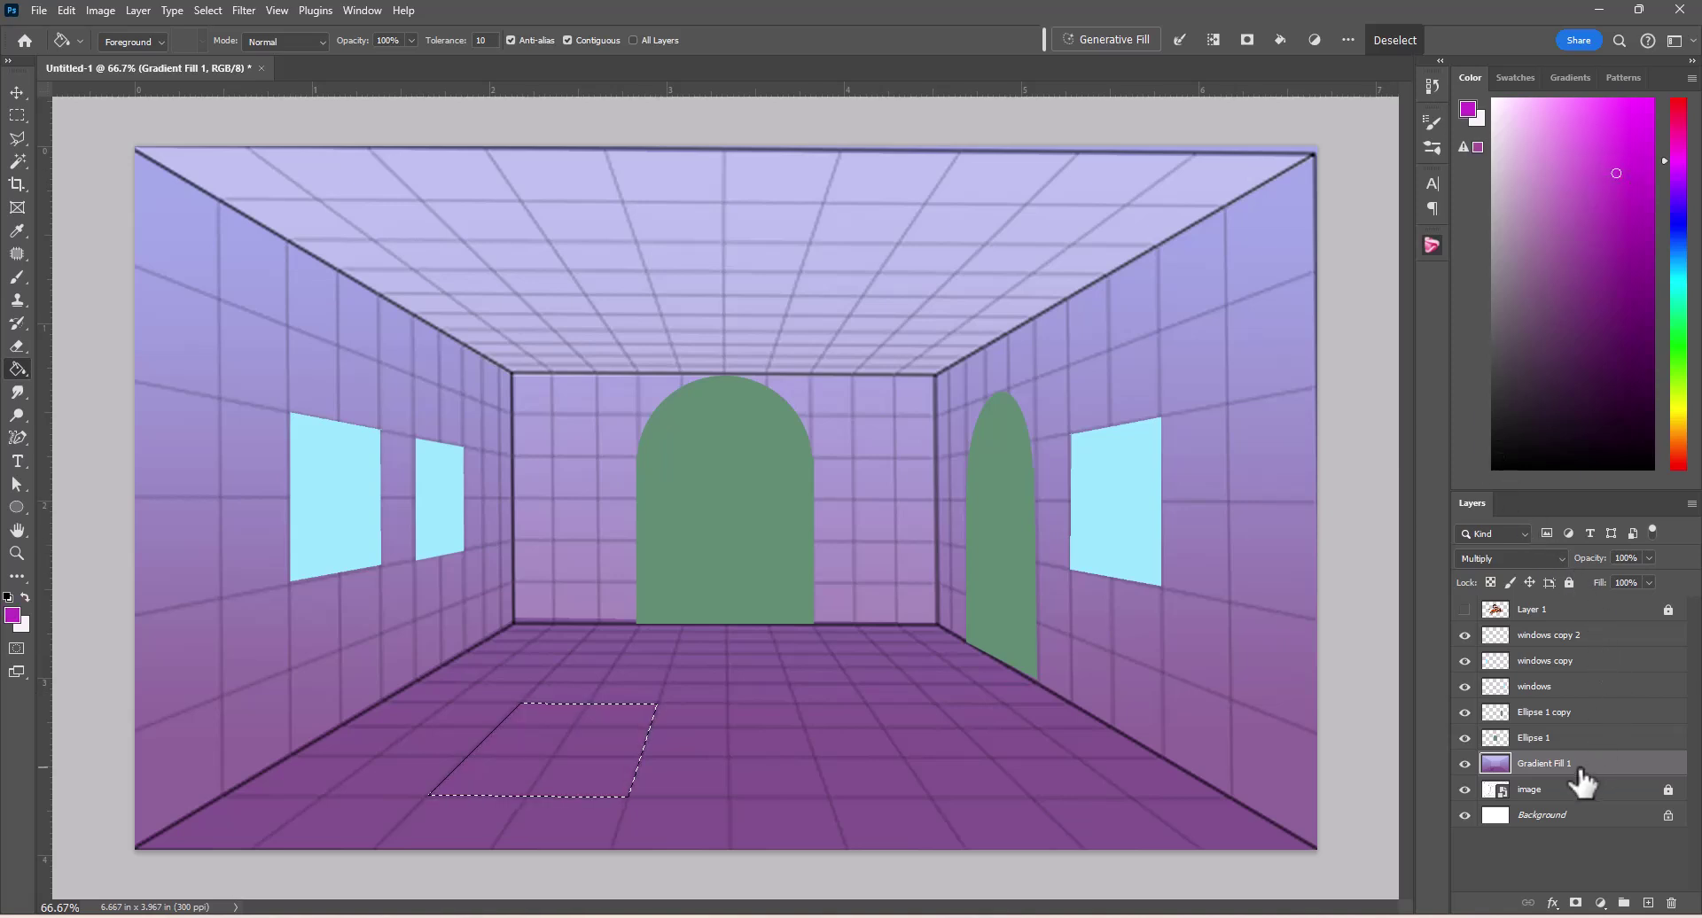
click(1648, 903)
click(559, 780)
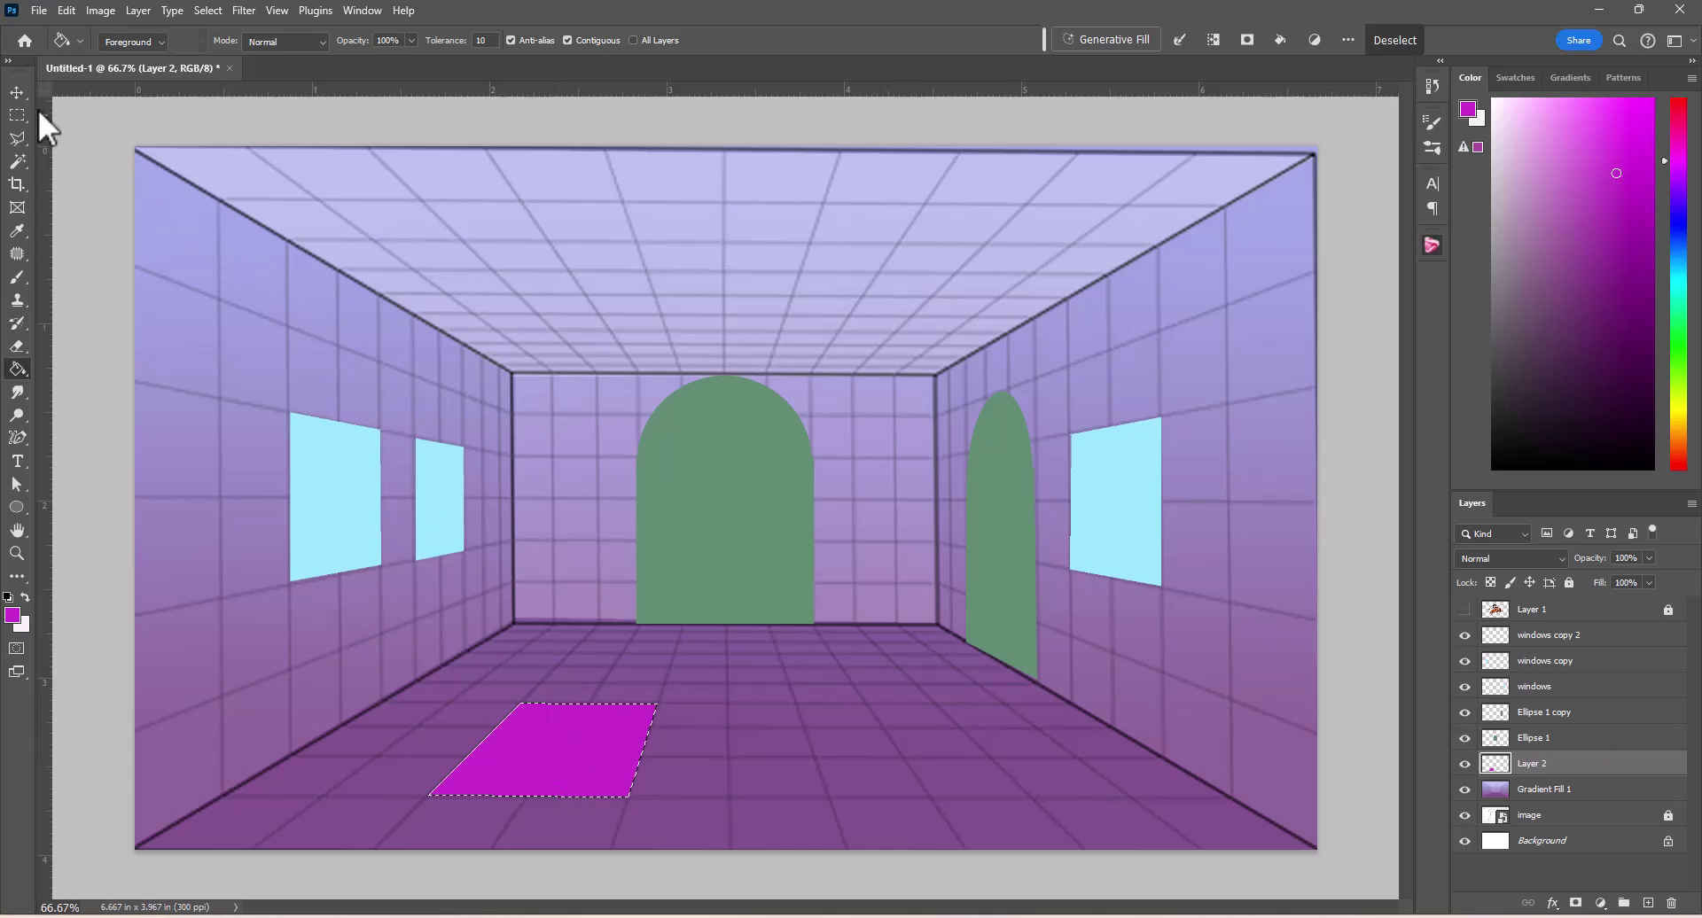
Step: Move the magenta shape up the floor and place Layer 2 just below Layer 1
click(17, 92)
mouse_move(558, 743)
mouse_down()
mouse_move(565, 680)
mouse_move(568, 774)
mouse_up()
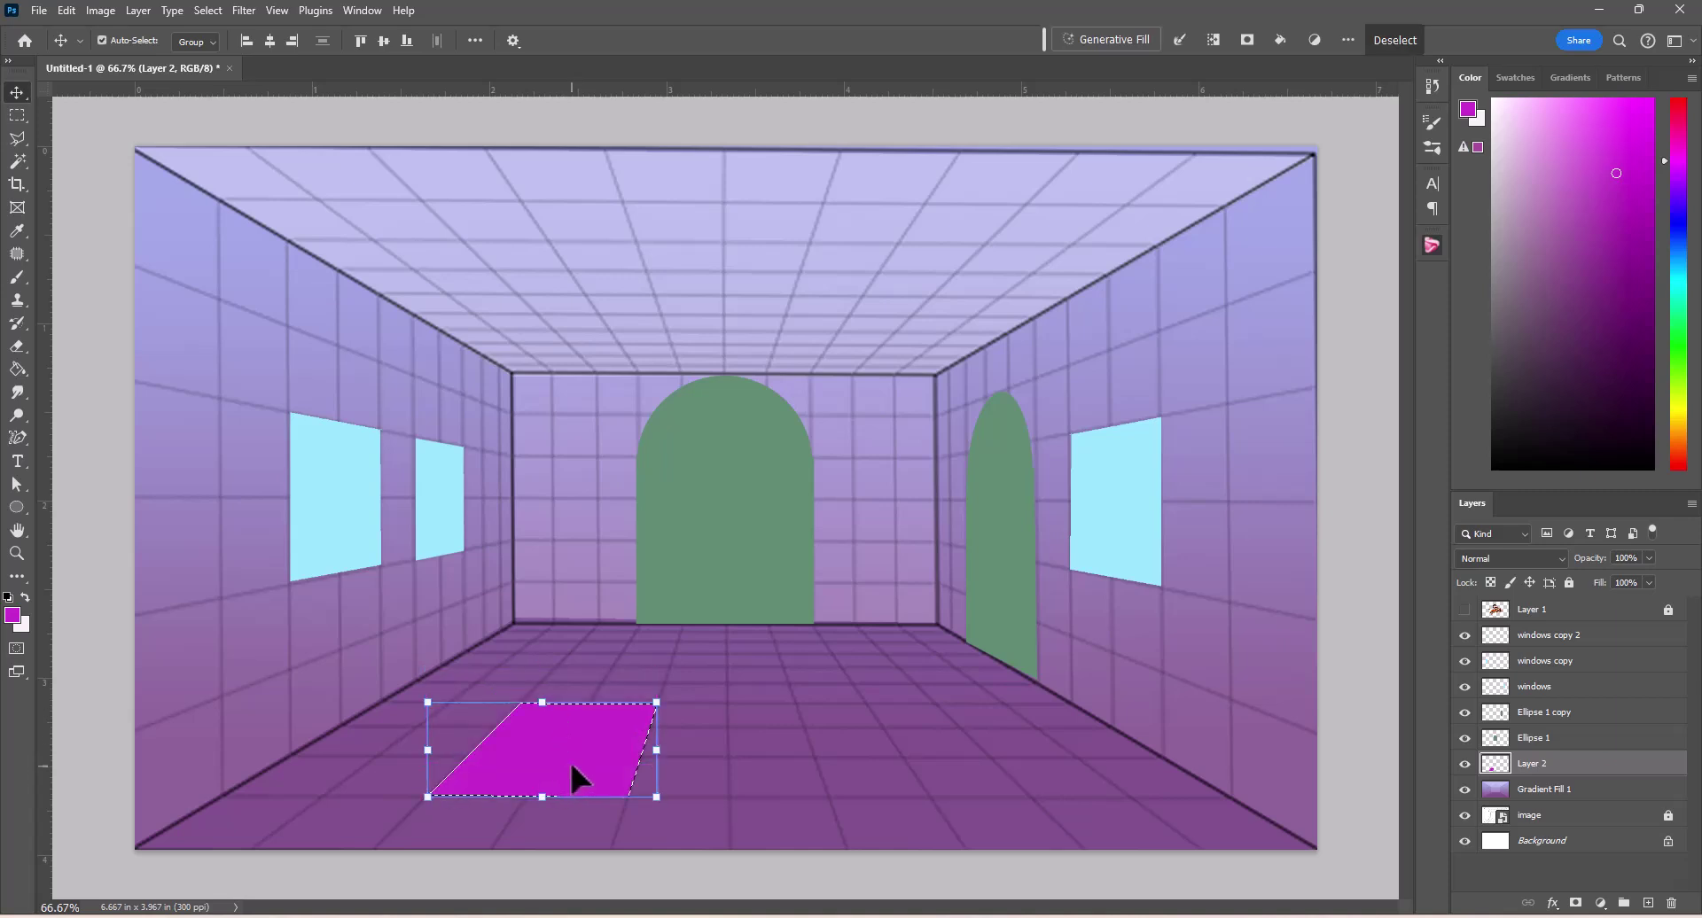
key(shift+Up)
key(shift+Up)
key(shift+Up)
key(shift+Up)
key(shift+Up)
key(shift+Up)
key(shift+Up)
key(shift+Up)
key(shift+Up)
key(shift+Up)
key(shift+Up)
key(shift+Up)
key(shift+Up)
key(shift+Up)
key(shift+Up)
key(shift+Up)
key(shift+Up)
key(shift+Up)
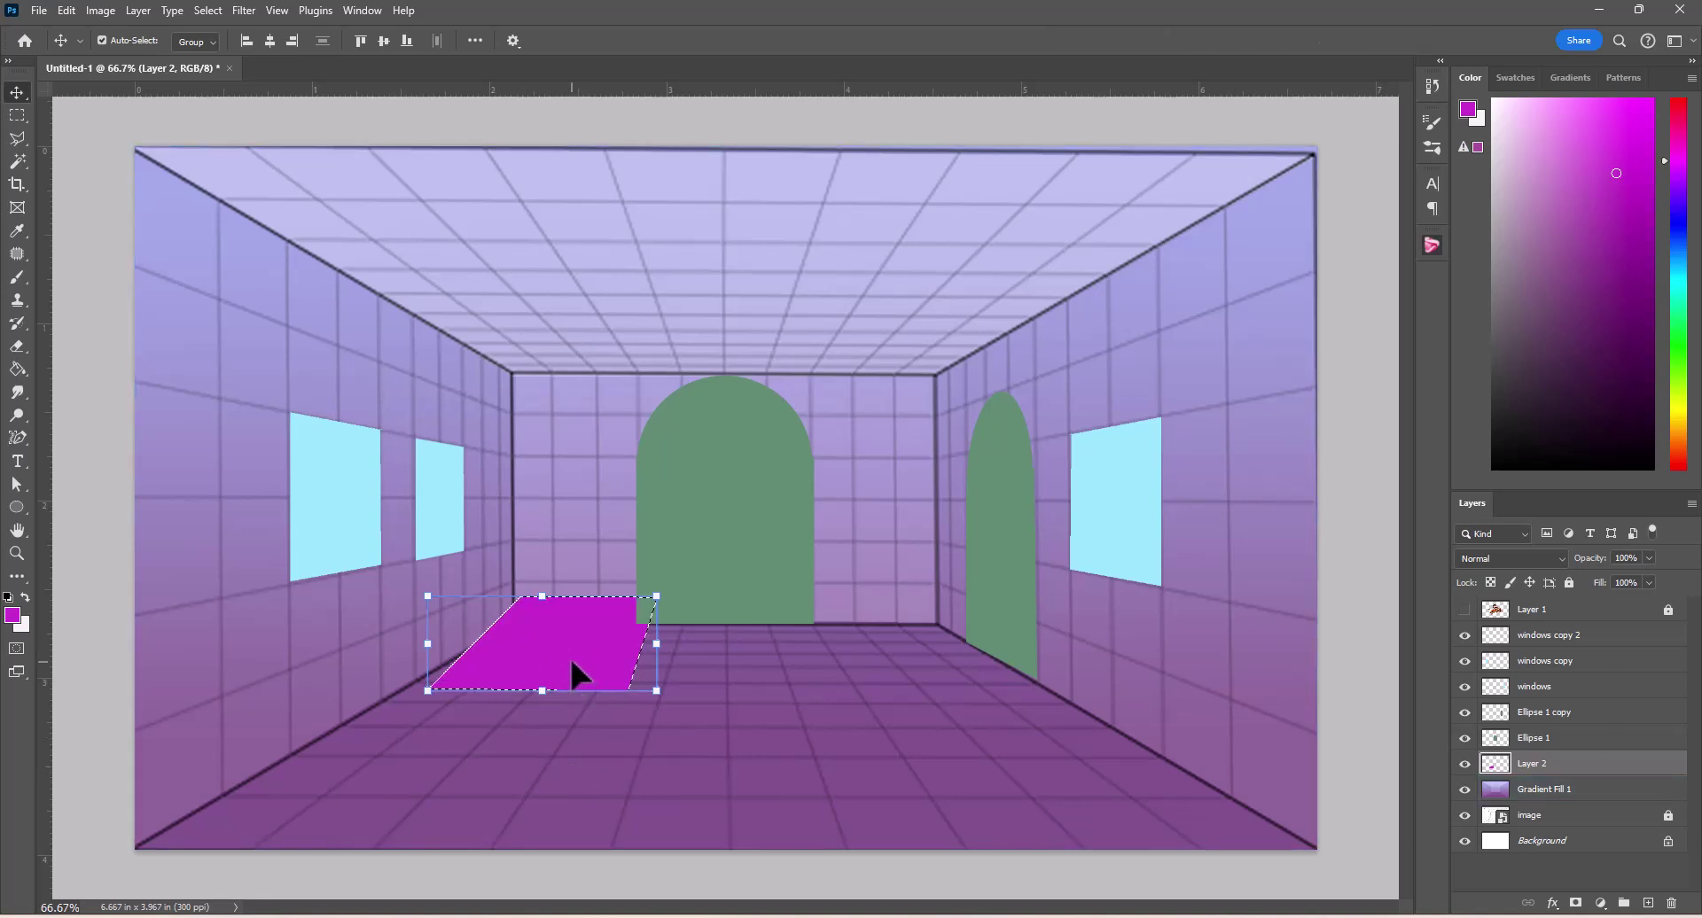
drag(1586, 768, 1585, 623)
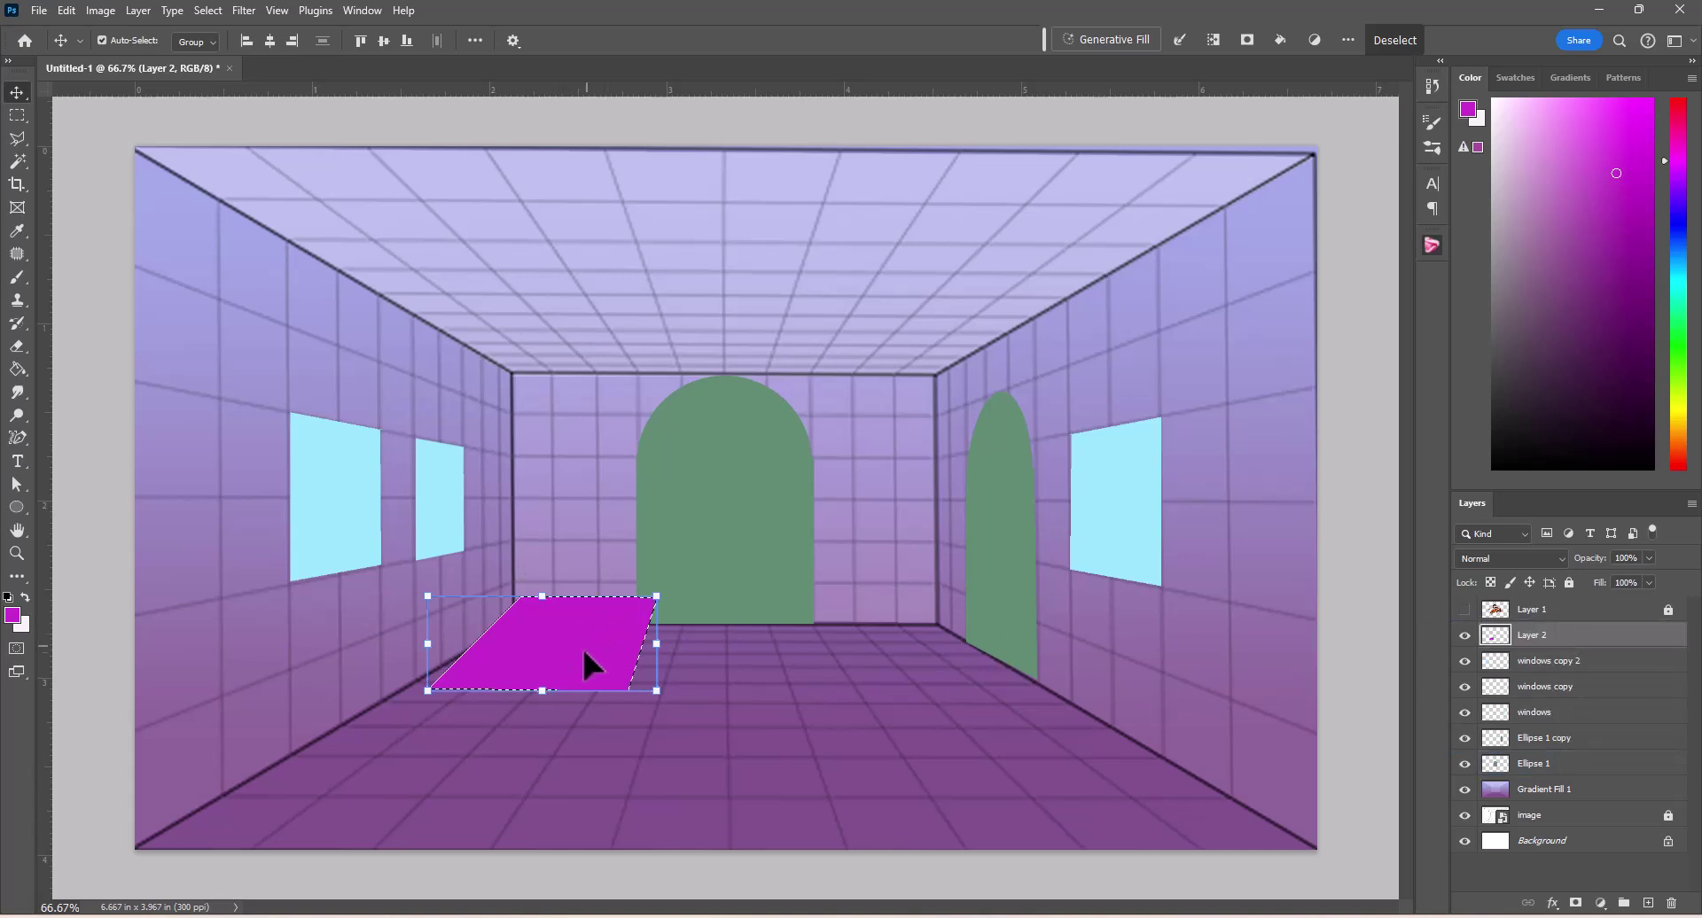
Step: Skew and distort the magenta patch to follow the floor perspective, then apply it
drag(544, 692, 544, 685)
drag(608, 614, 477, 720)
drag(403, 787, 338, 799)
drag(388, 739, 391, 679)
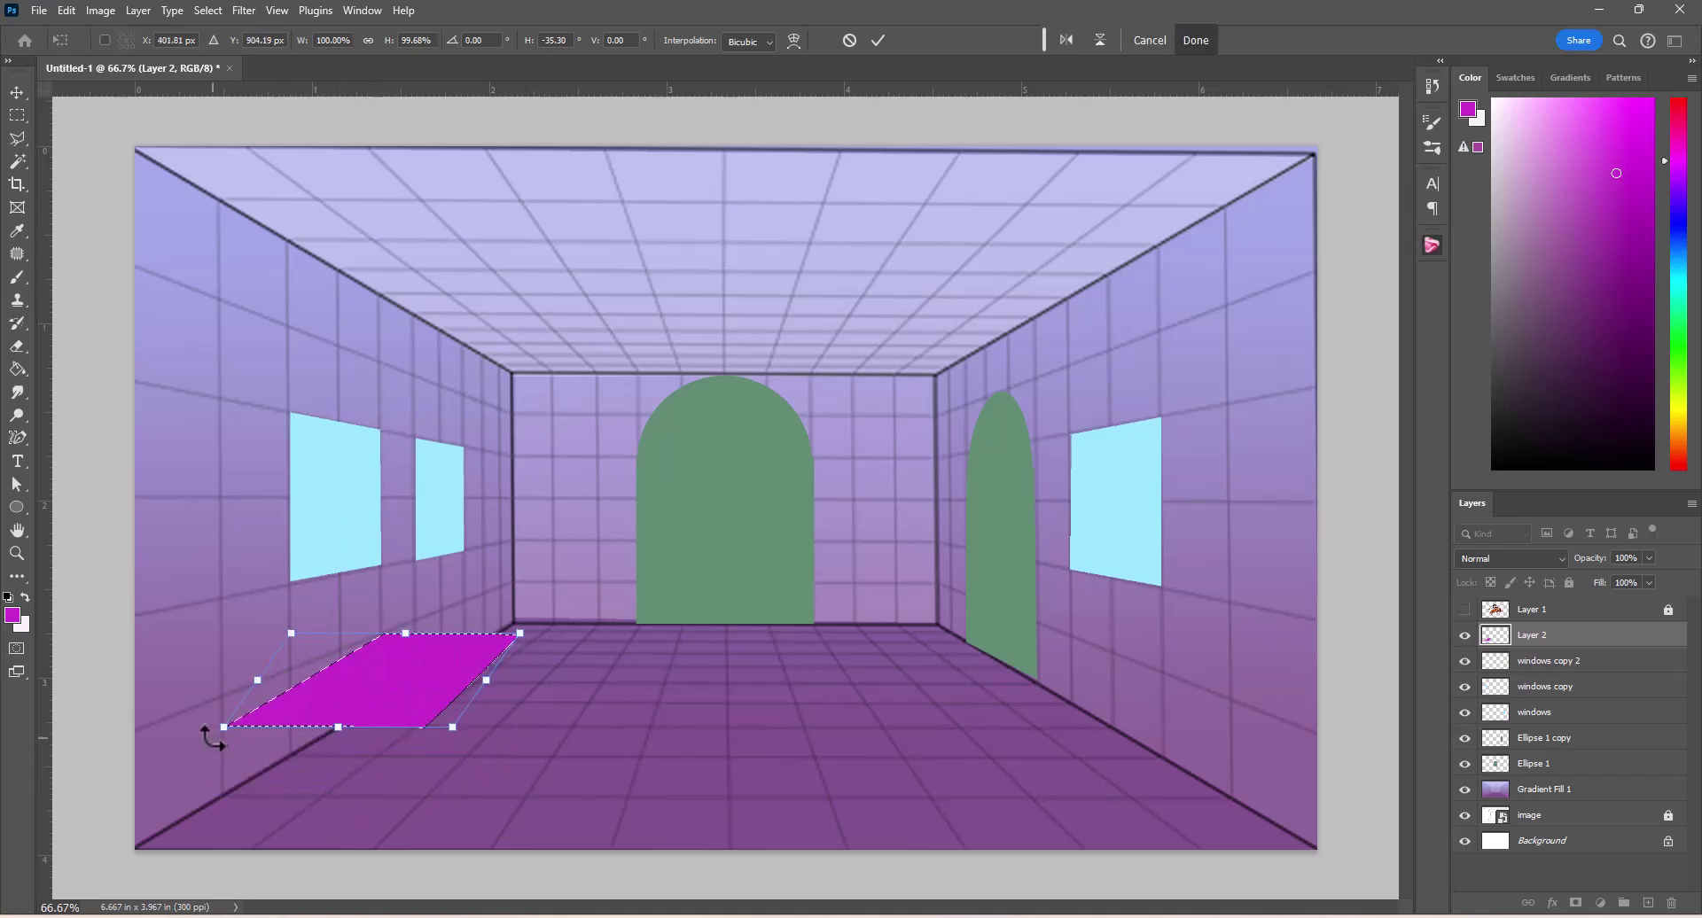
drag(223, 727, 226, 707)
drag(453, 726, 576, 697)
drag(459, 714, 502, 718)
drag(530, 677, 546, 690)
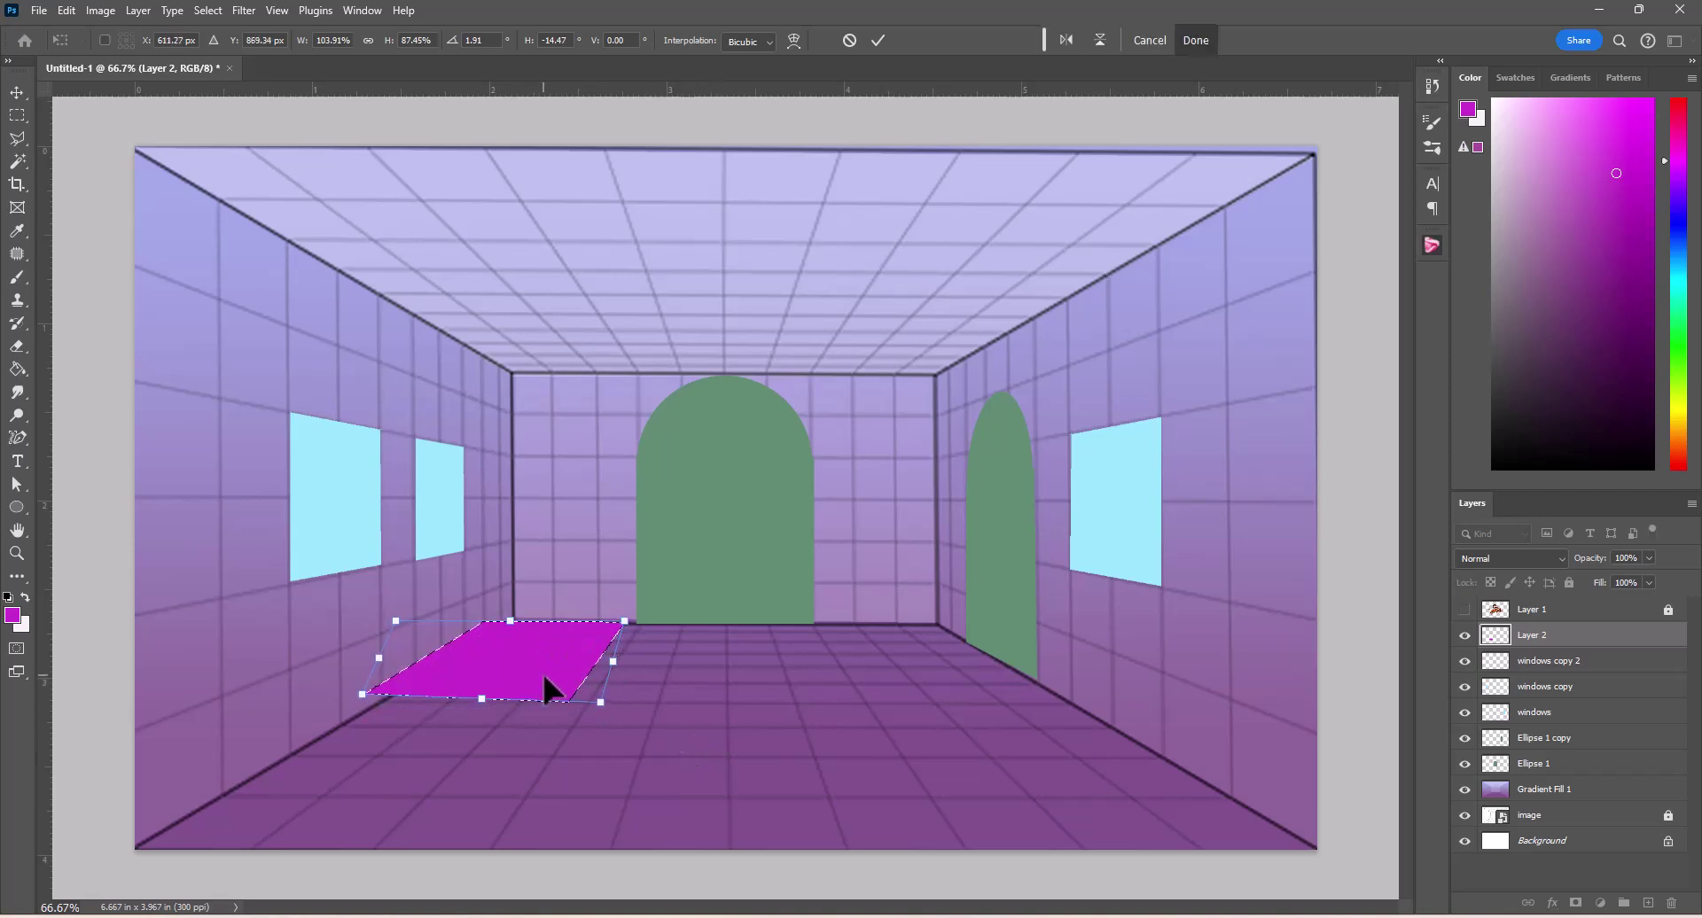
key(Return)
click(349, 341)
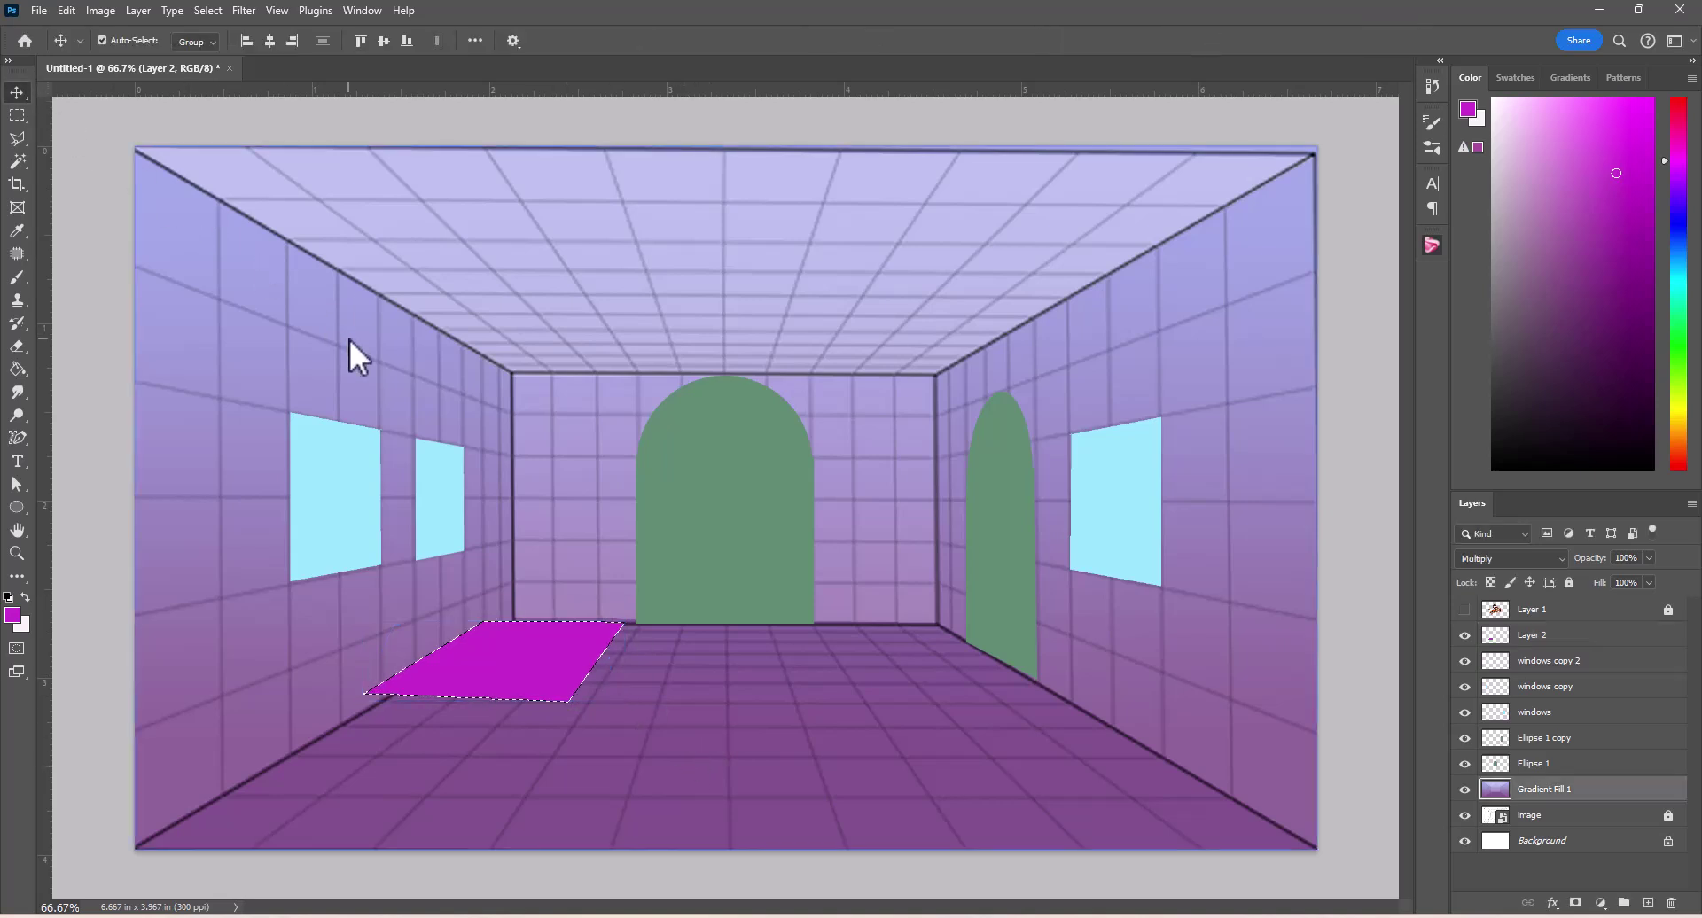
Step: Deselect the floor selection, then move the patch up and left and apply
click(218, 14)
click(232, 52)
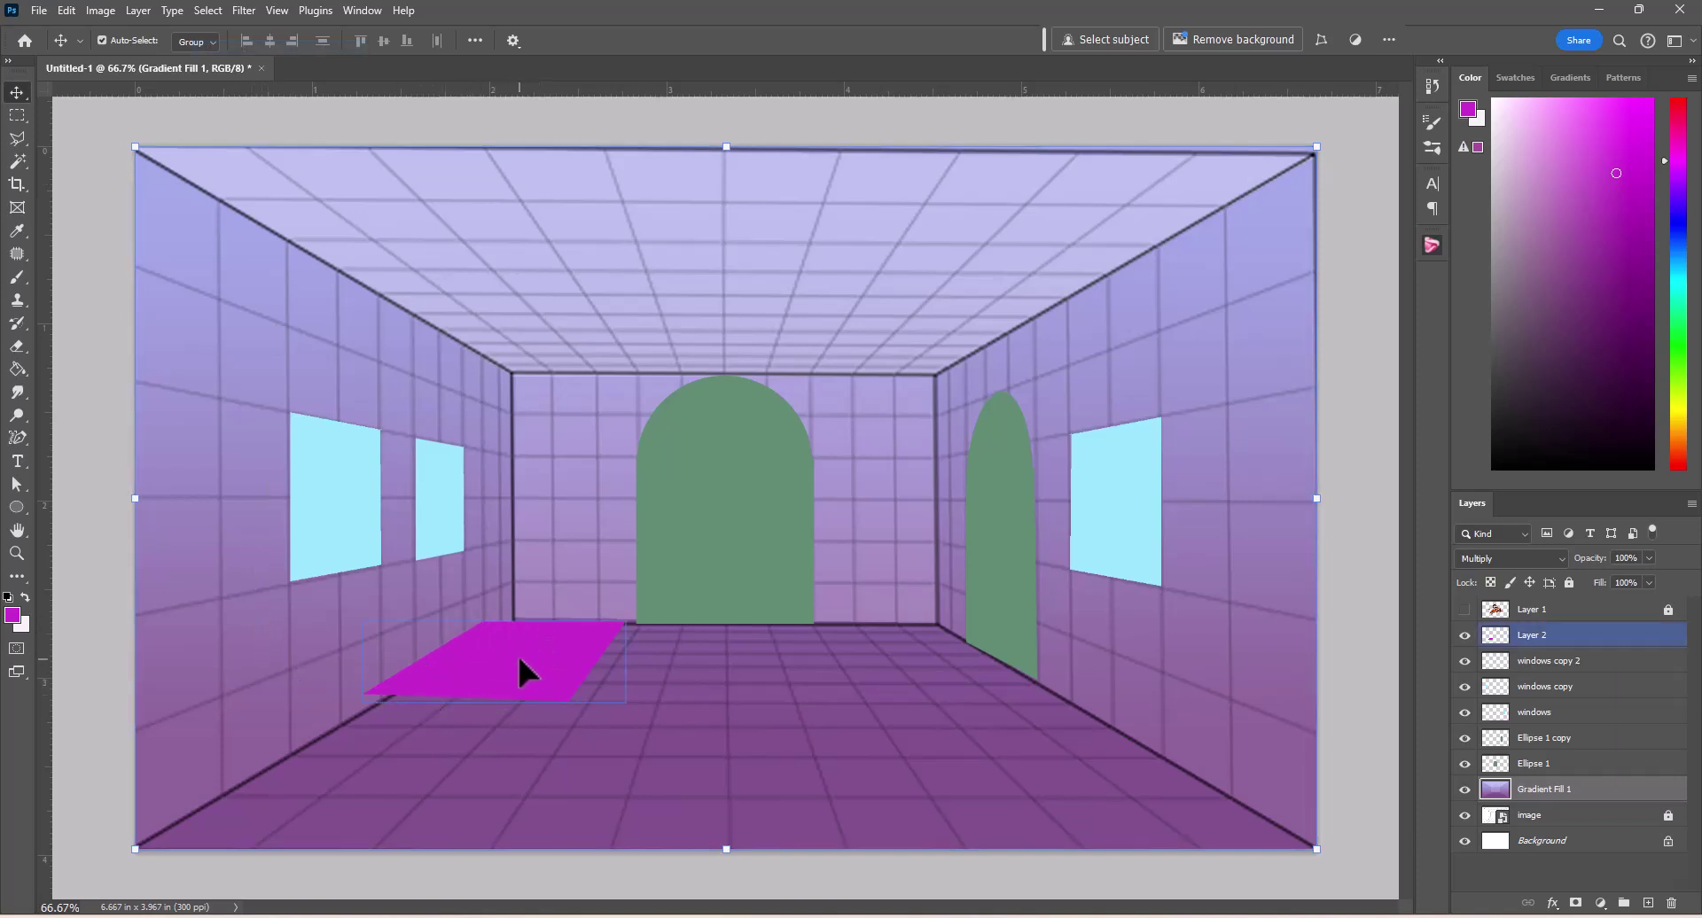
drag(520, 661, 598, 716)
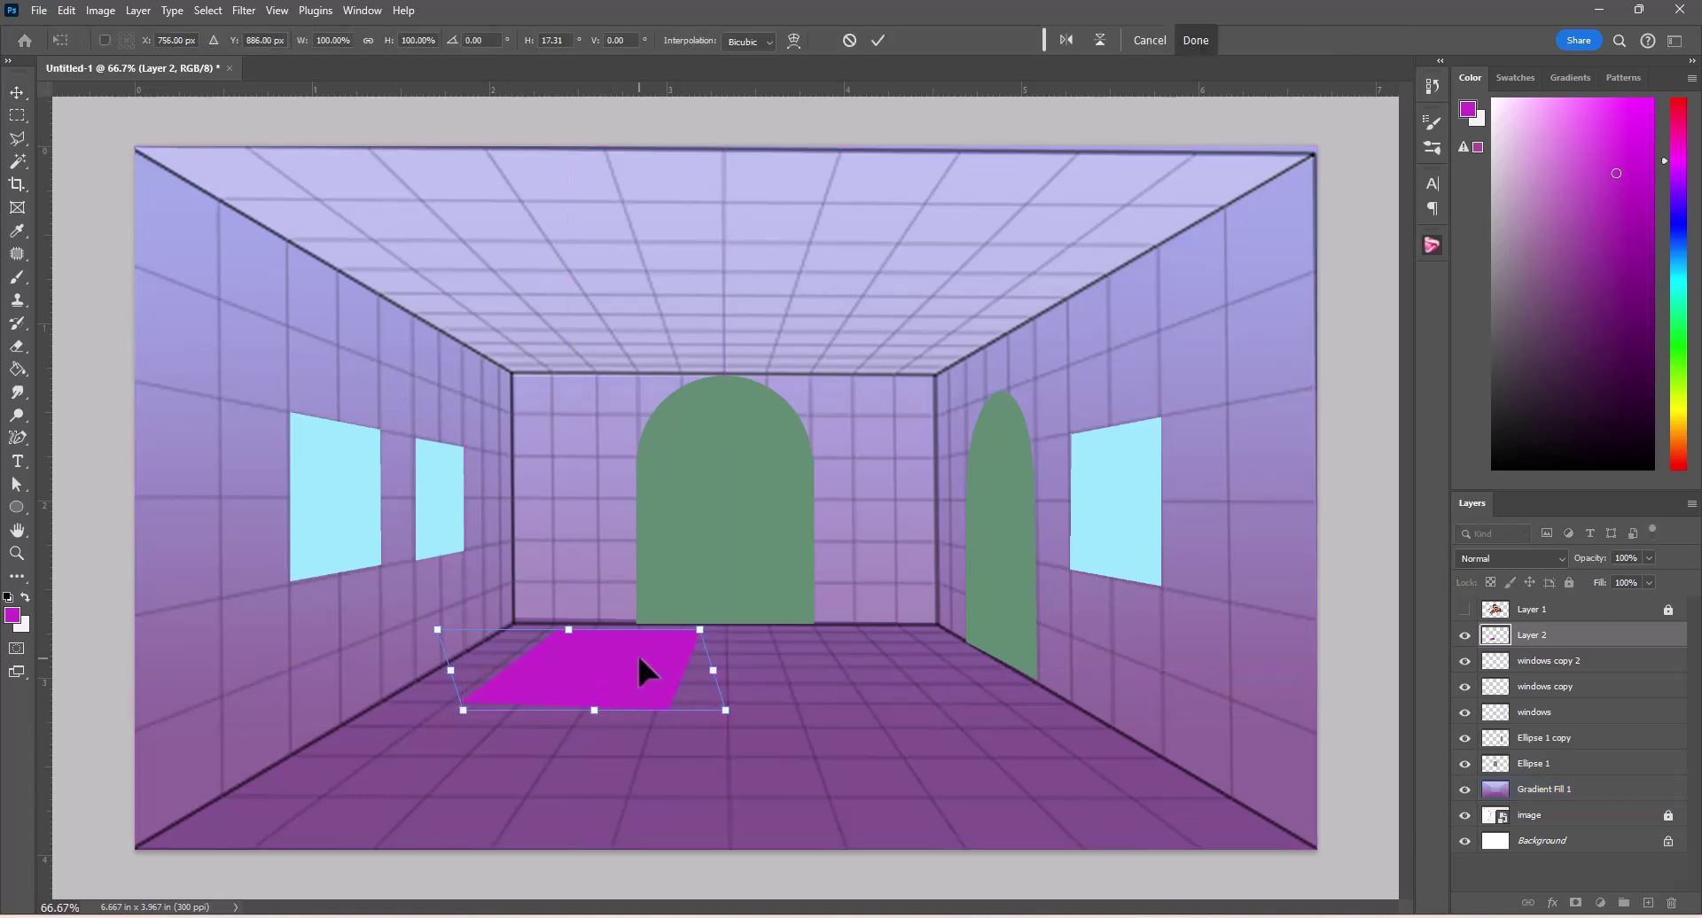
key(Return)
click(929, 510)
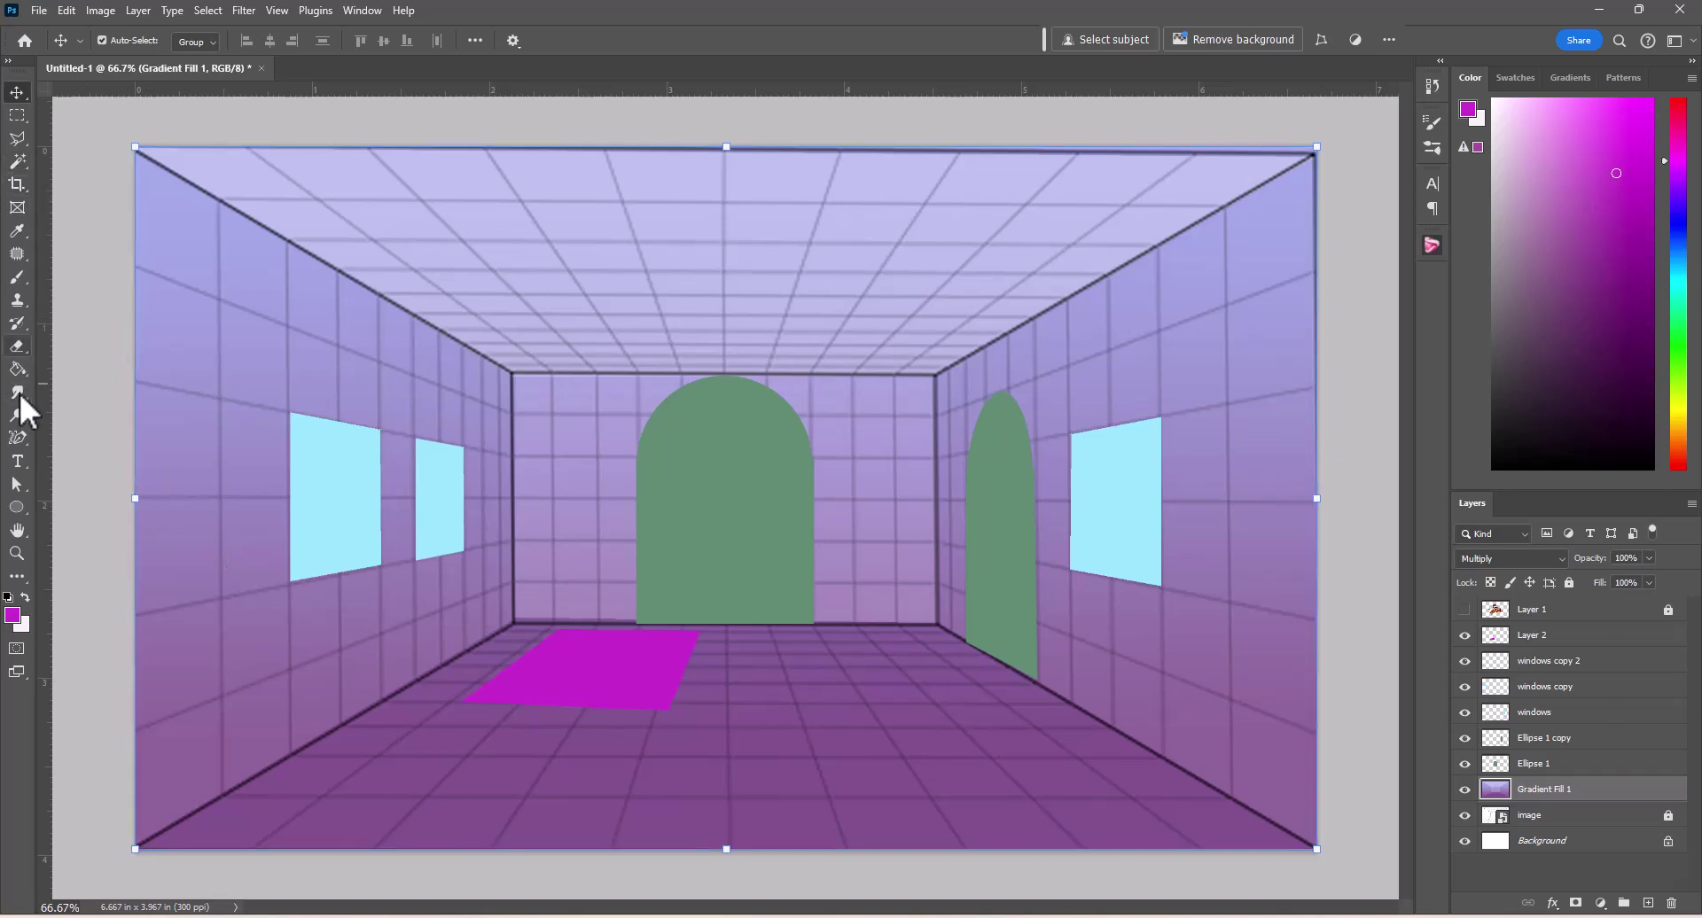
Step: Pick the tabletop's layer and paint out its right corner with a size 15 brush
click(16, 285)
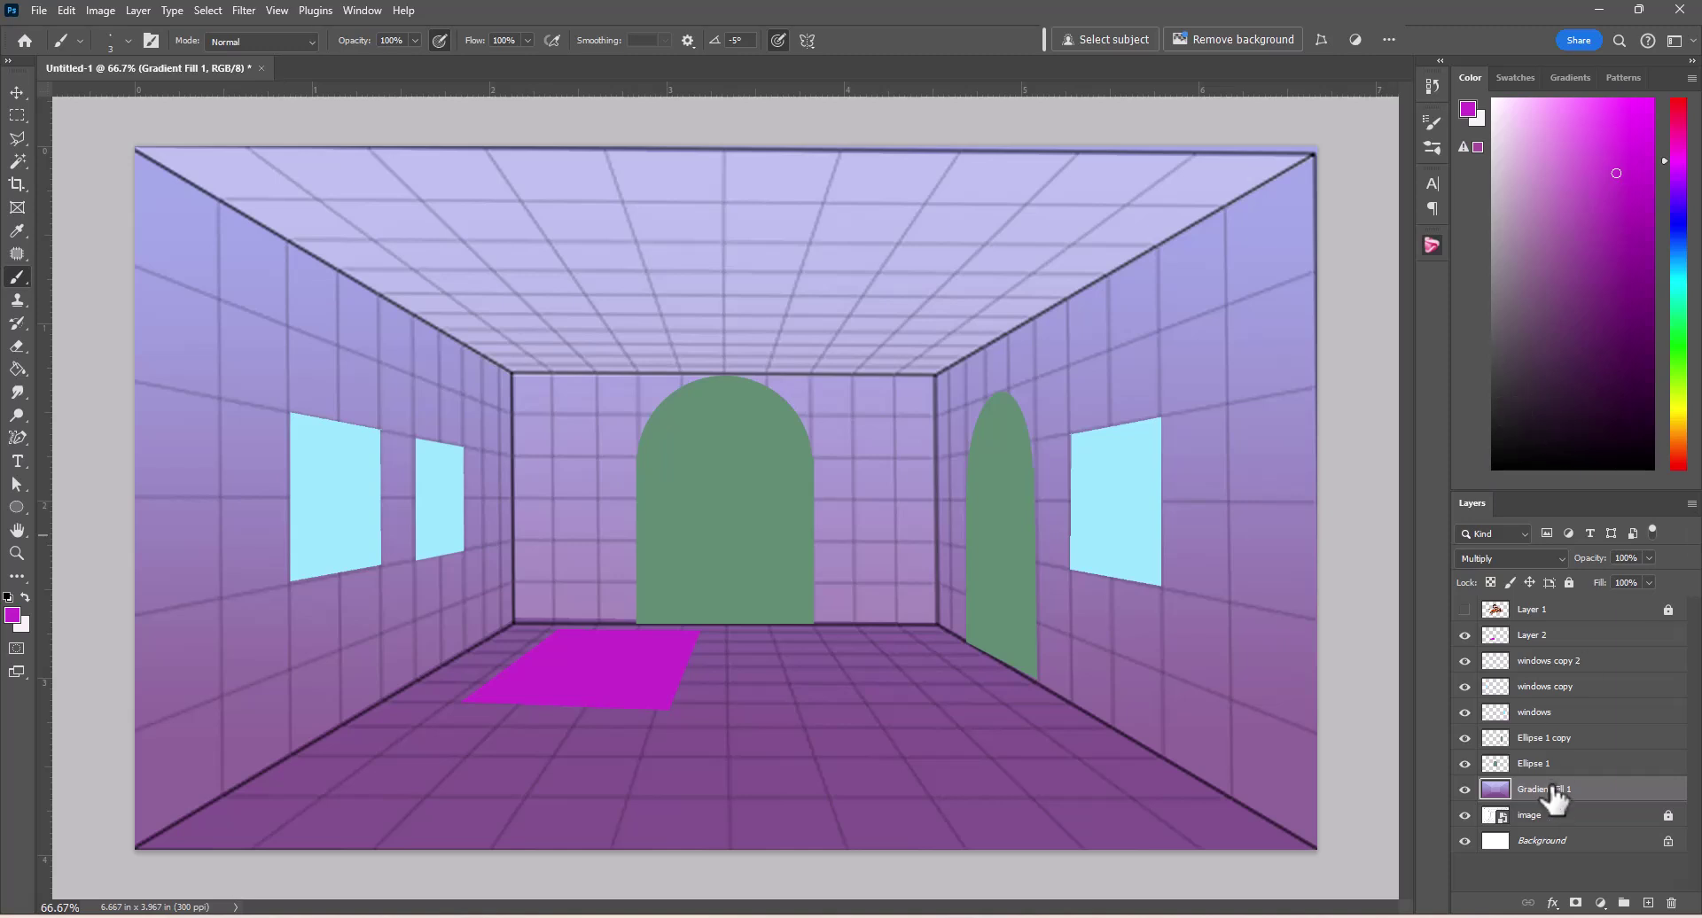
click(1464, 790)
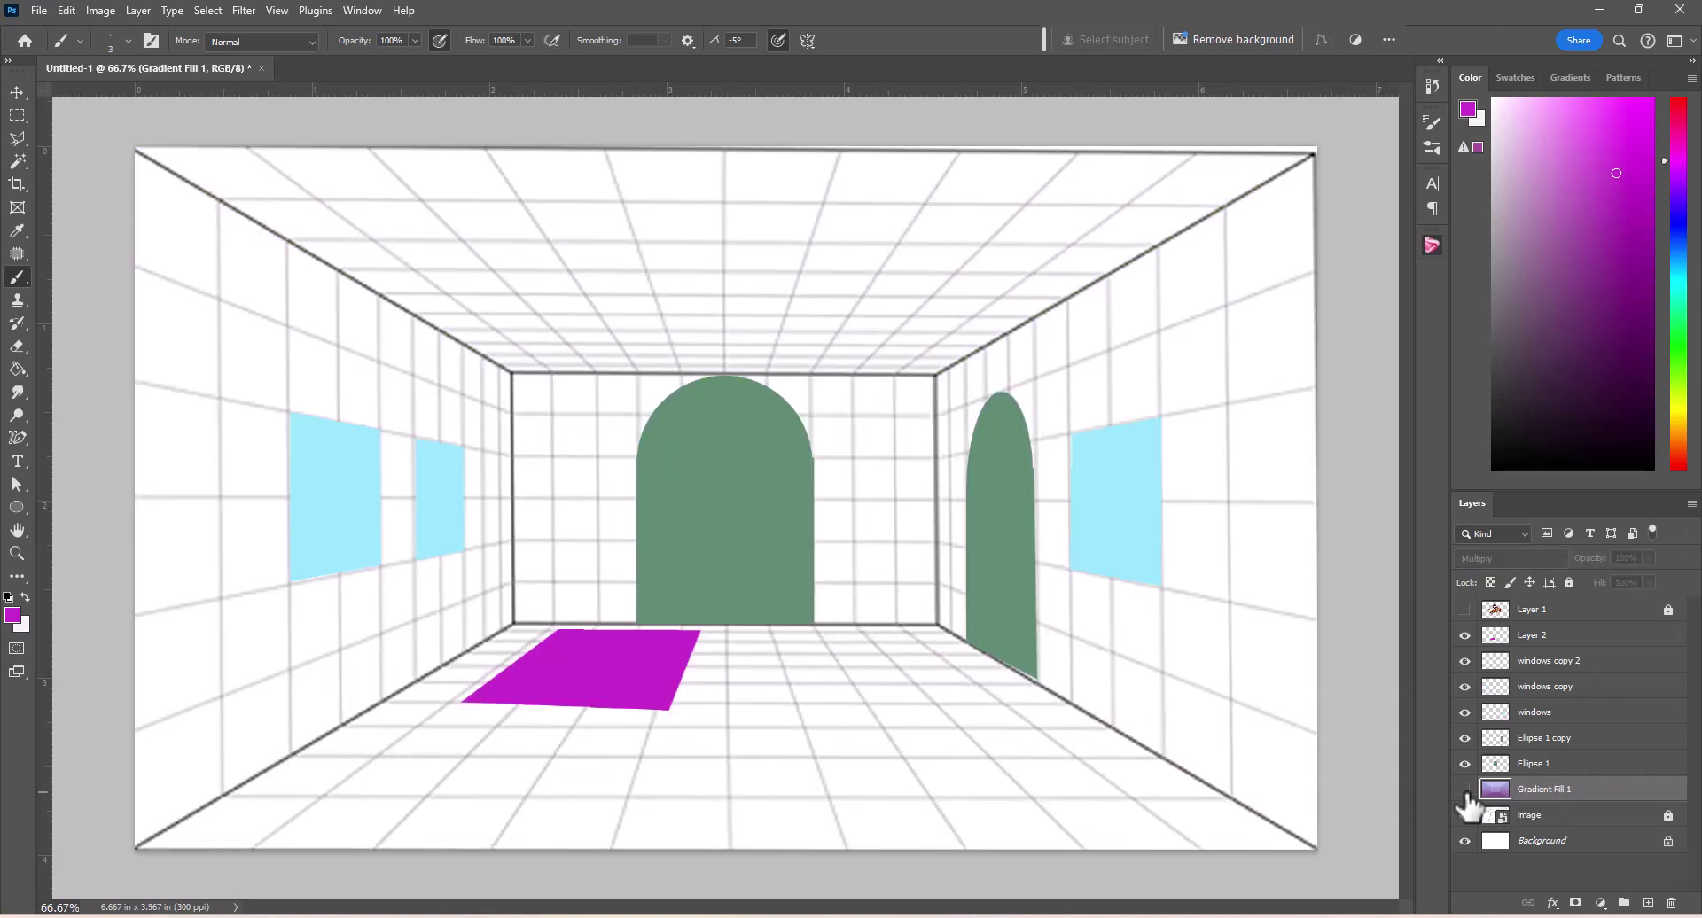
click(1464, 790)
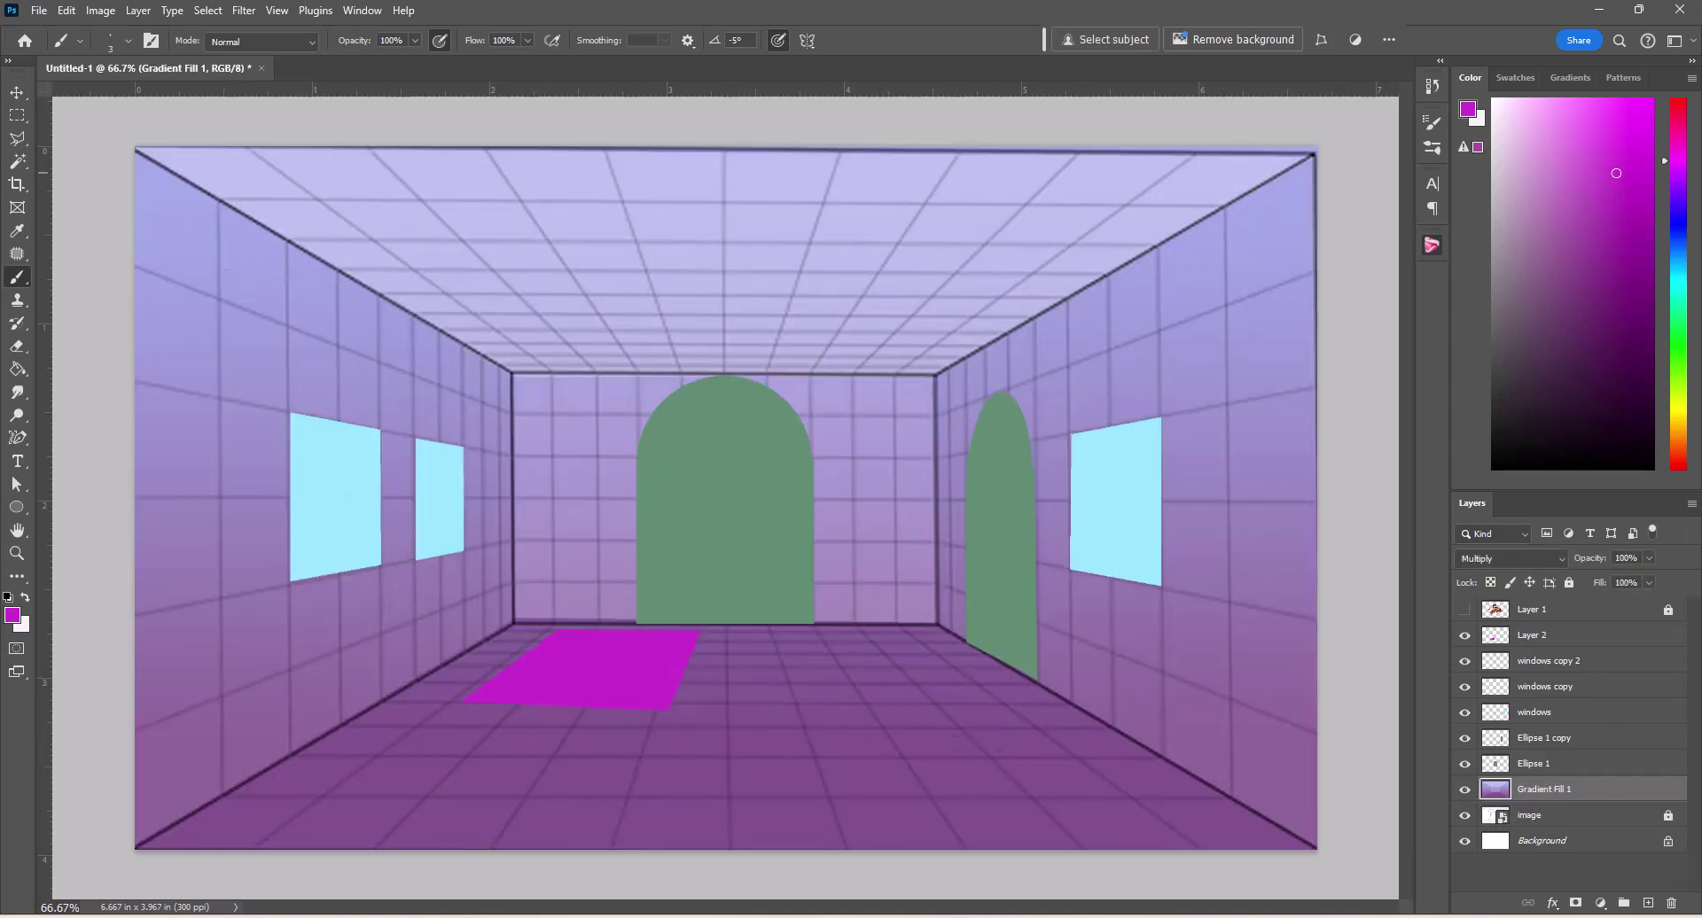
click(17, 92)
click(568, 665)
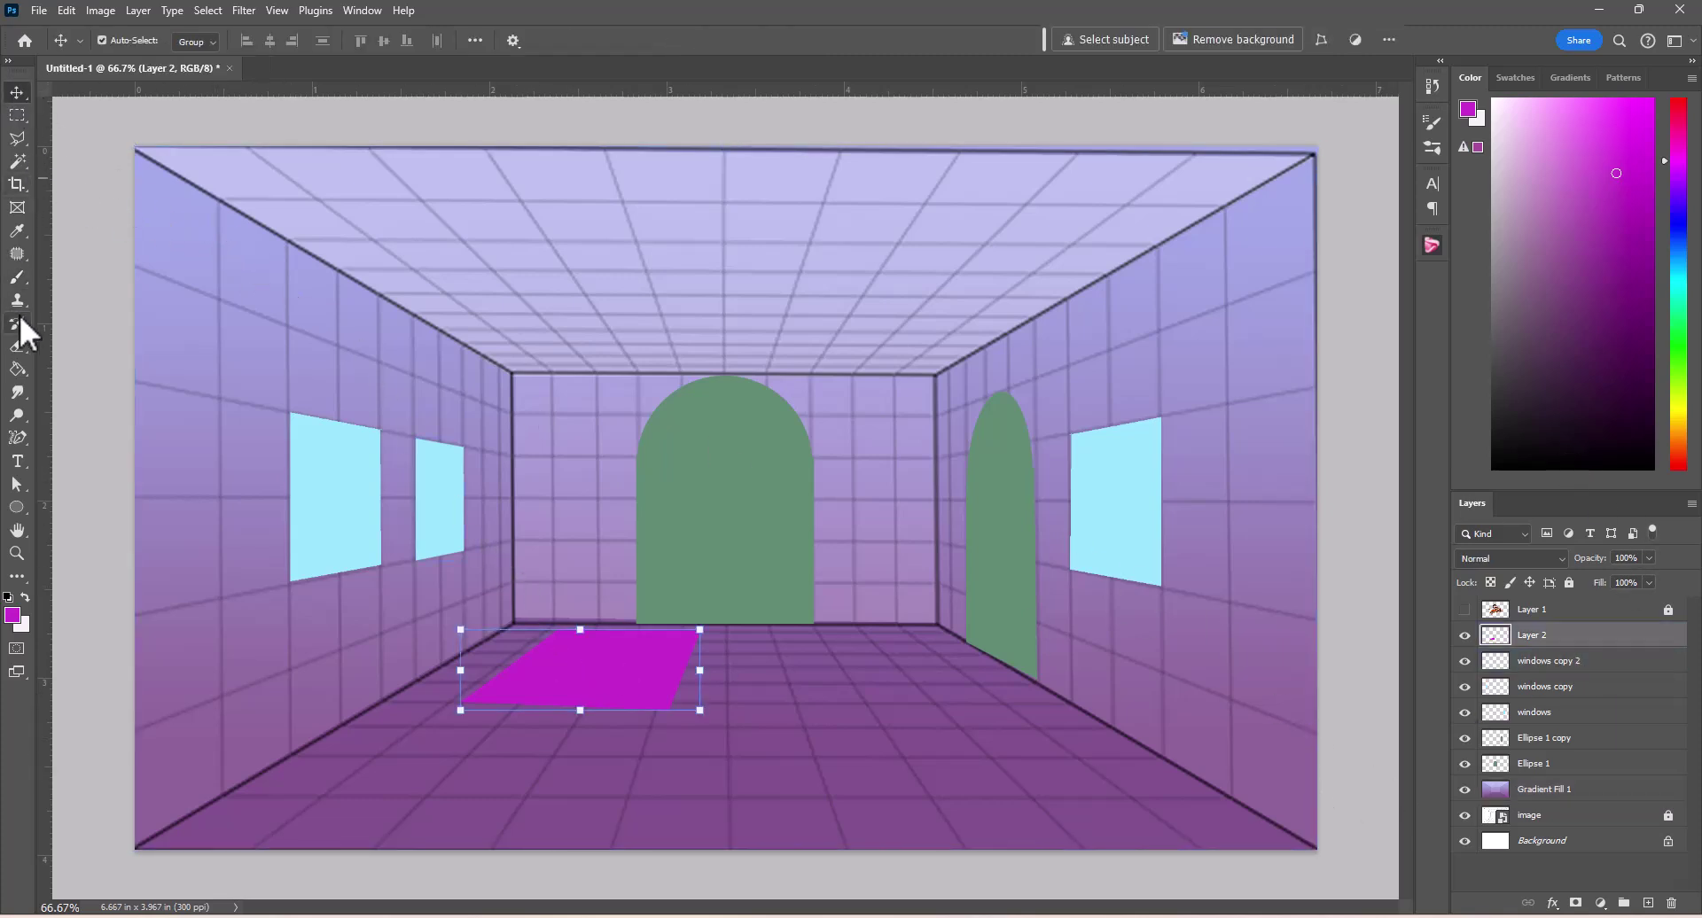
click(17, 278)
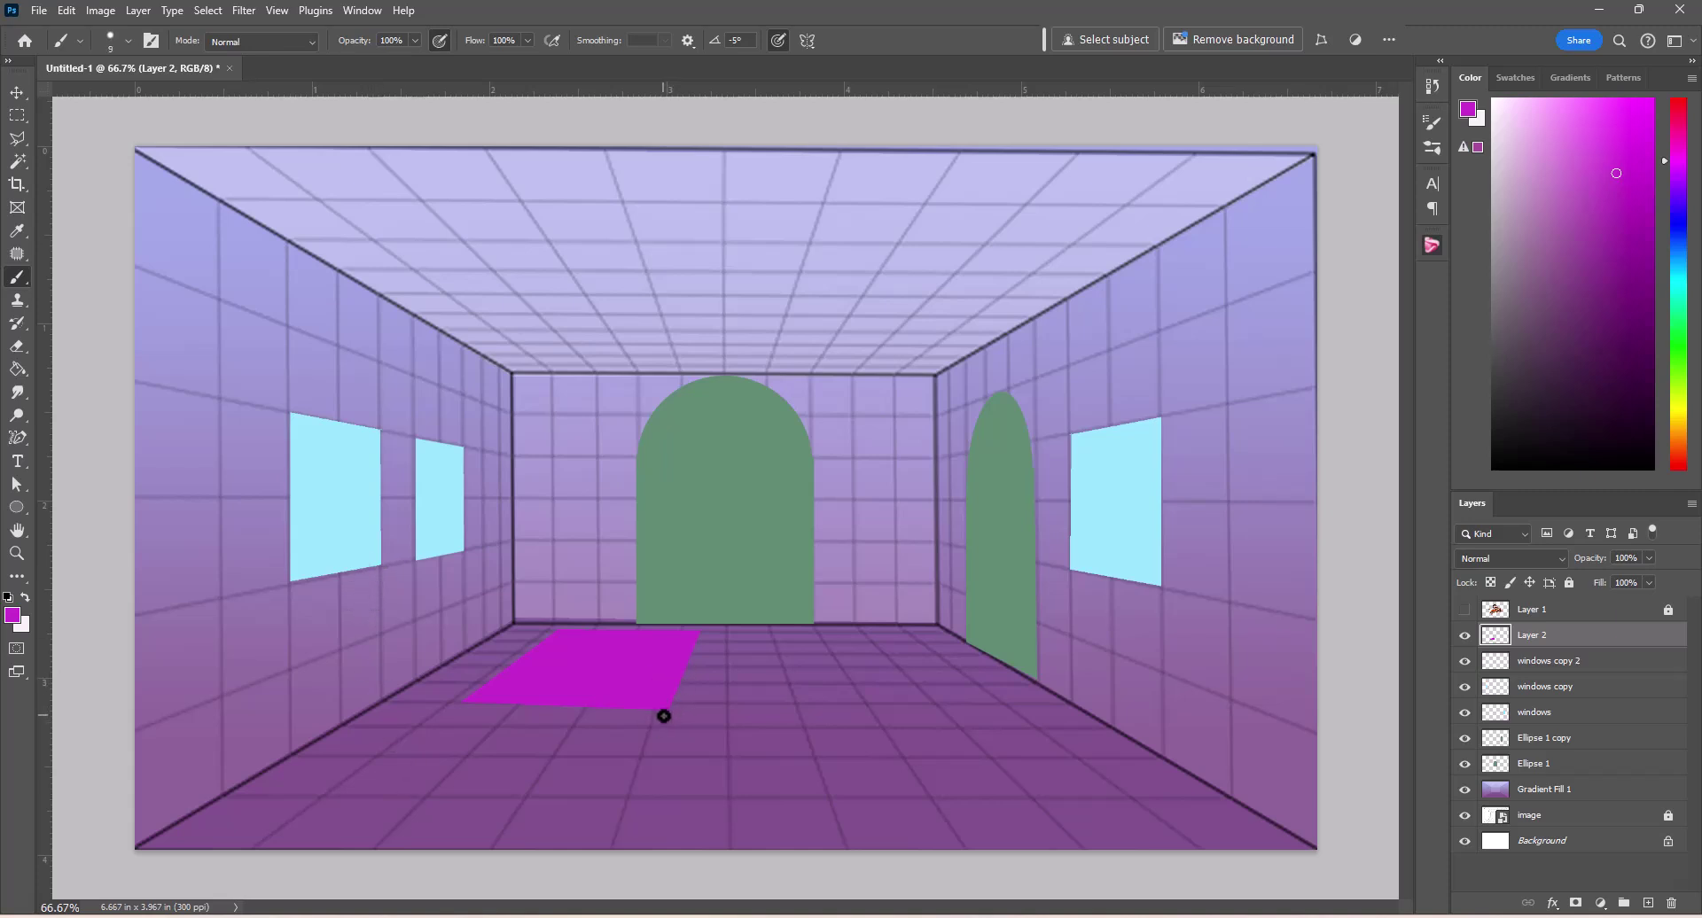
key(bracketright)
key(bracketright)
drag(687, 641, 689, 653)
Step: Paint a dark purple front edge and two front legs with a size 10 brush
click(1633, 325)
drag(462, 704, 654, 703)
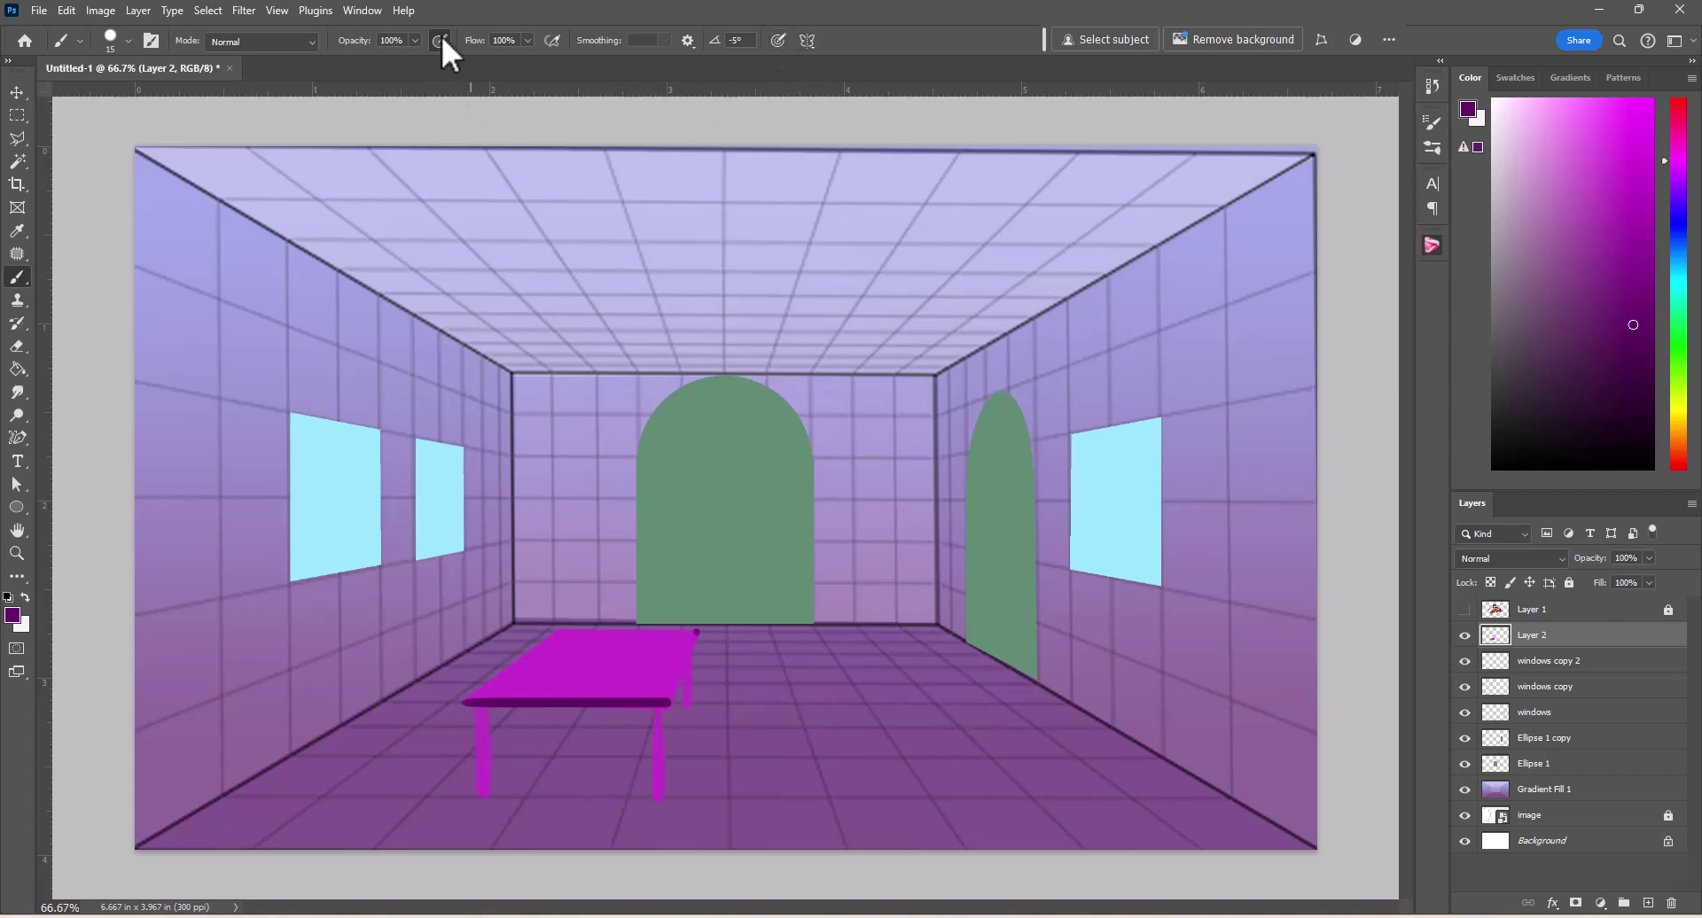
key(bracketleft)
shift+click(488, 794)
shift+click(664, 795)
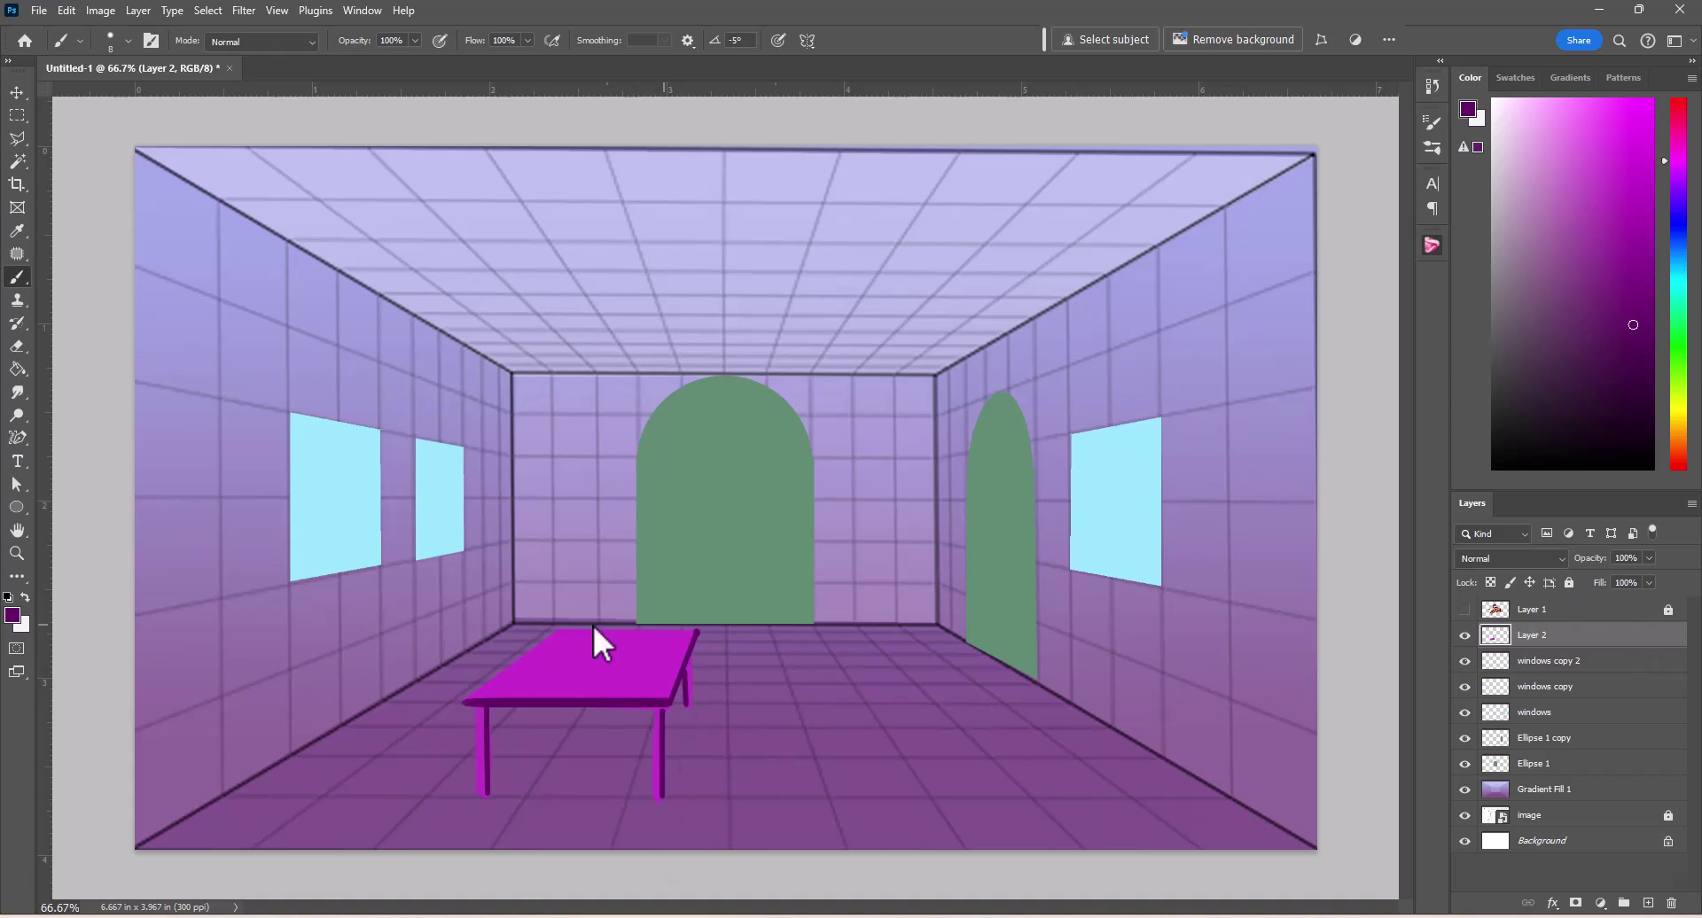
Step: Scale the table down to about 61% and move it up toward the back wall
click(18, 94)
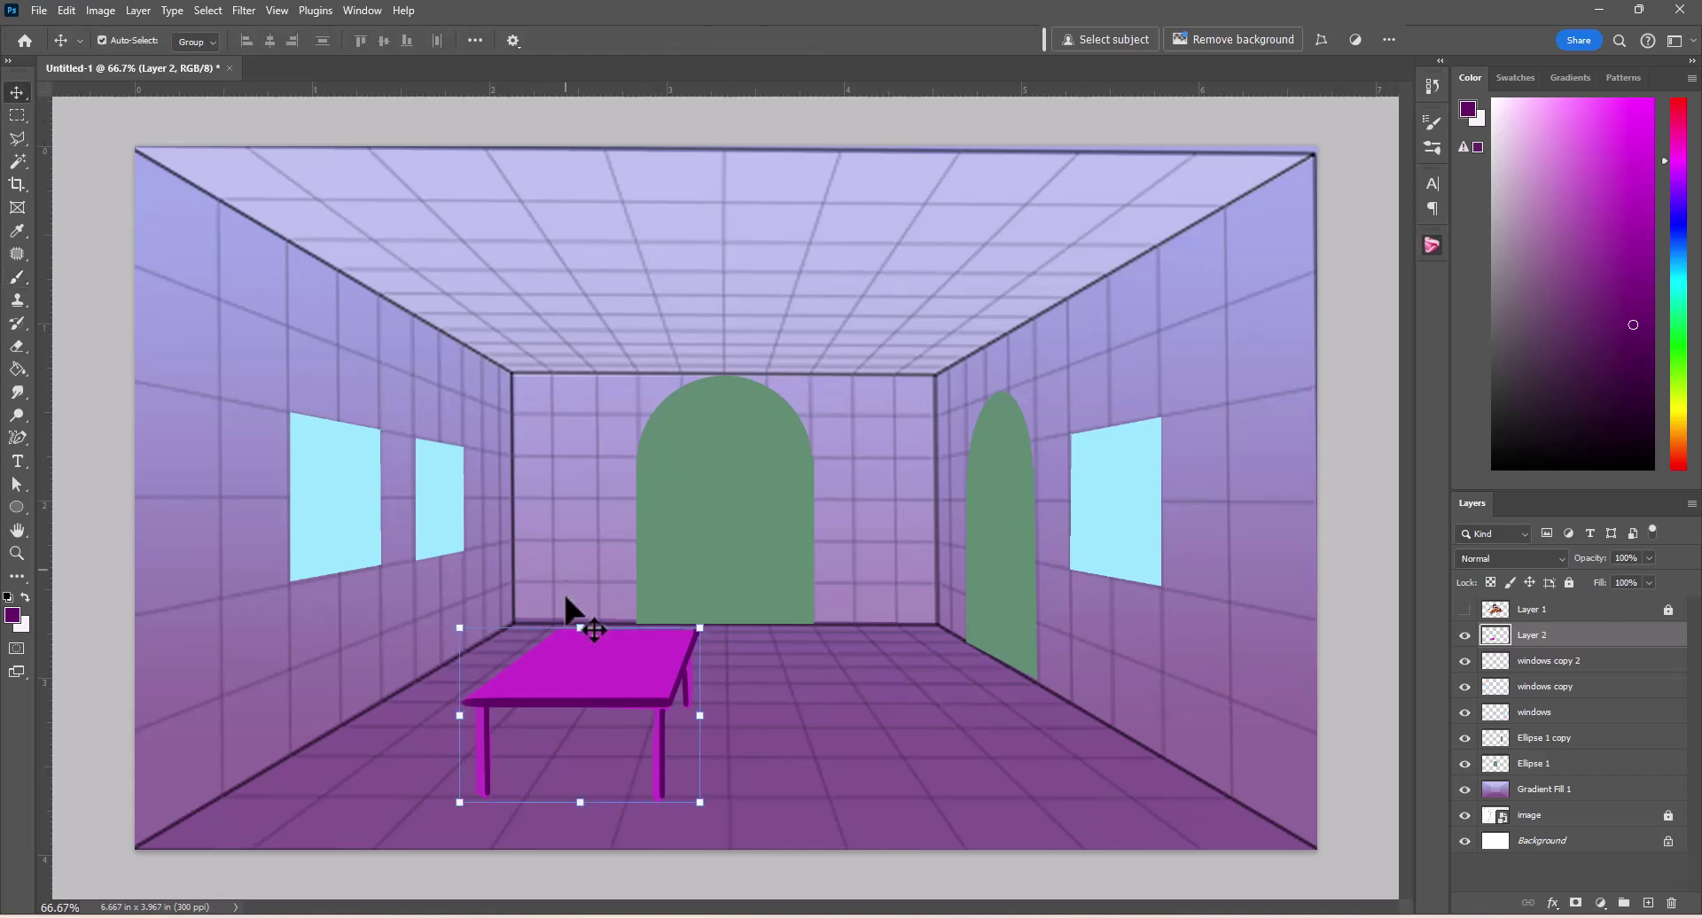
drag(581, 678, 555, 691)
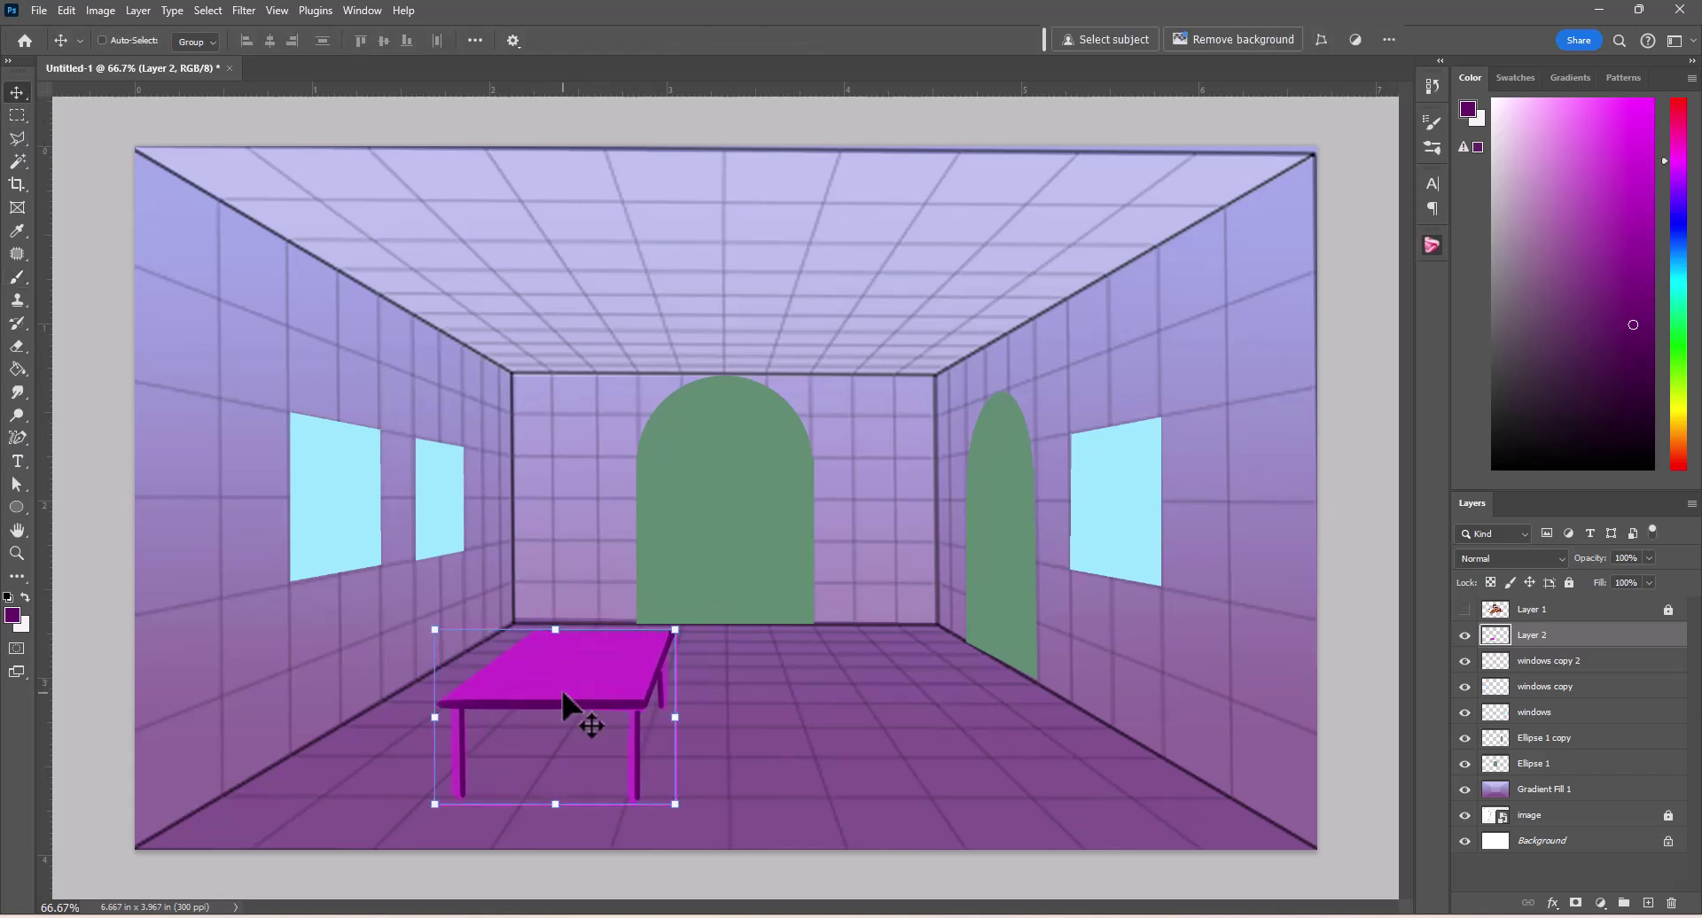
key(ctrl+t)
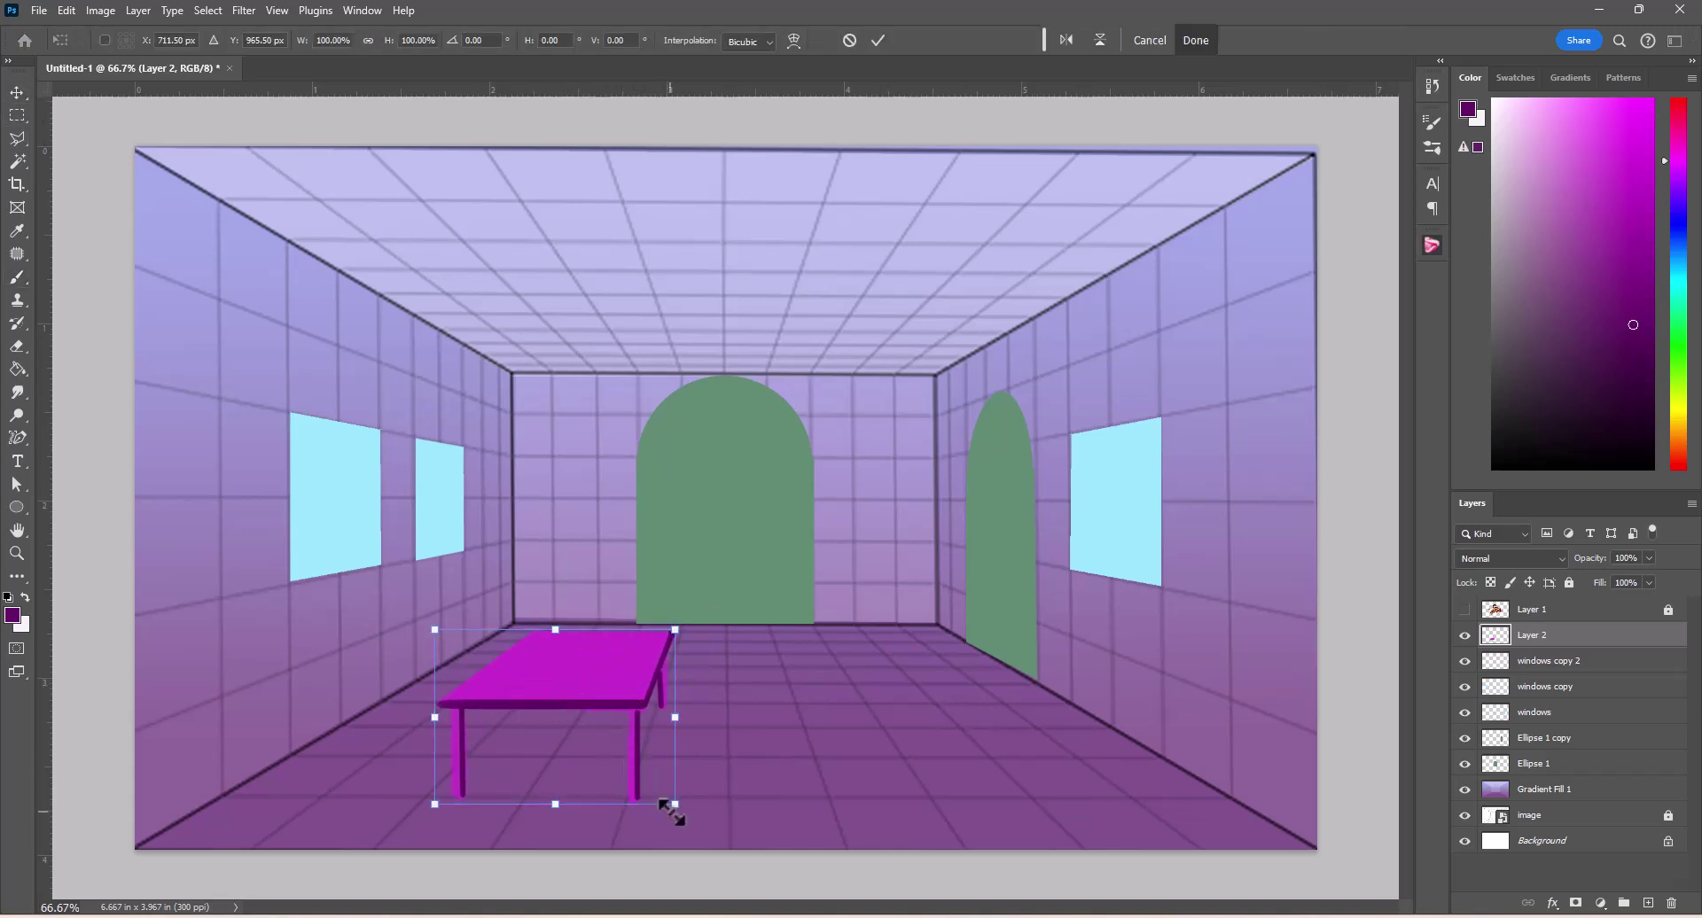
drag(672, 809, 580, 735)
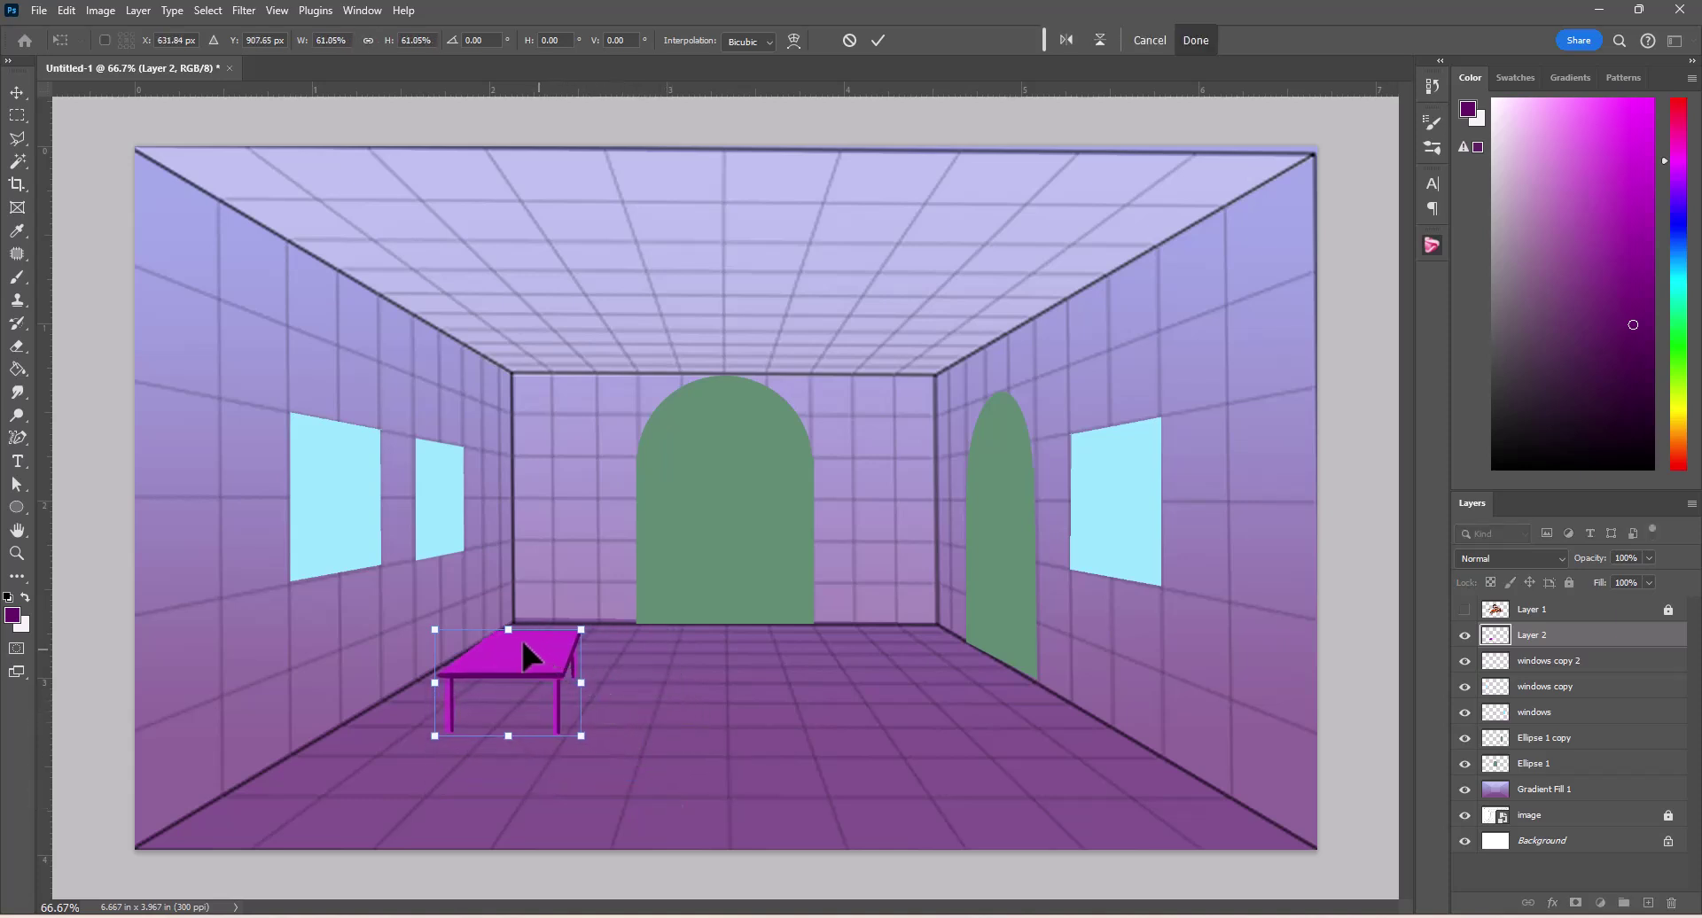
drag(522, 647, 496, 615)
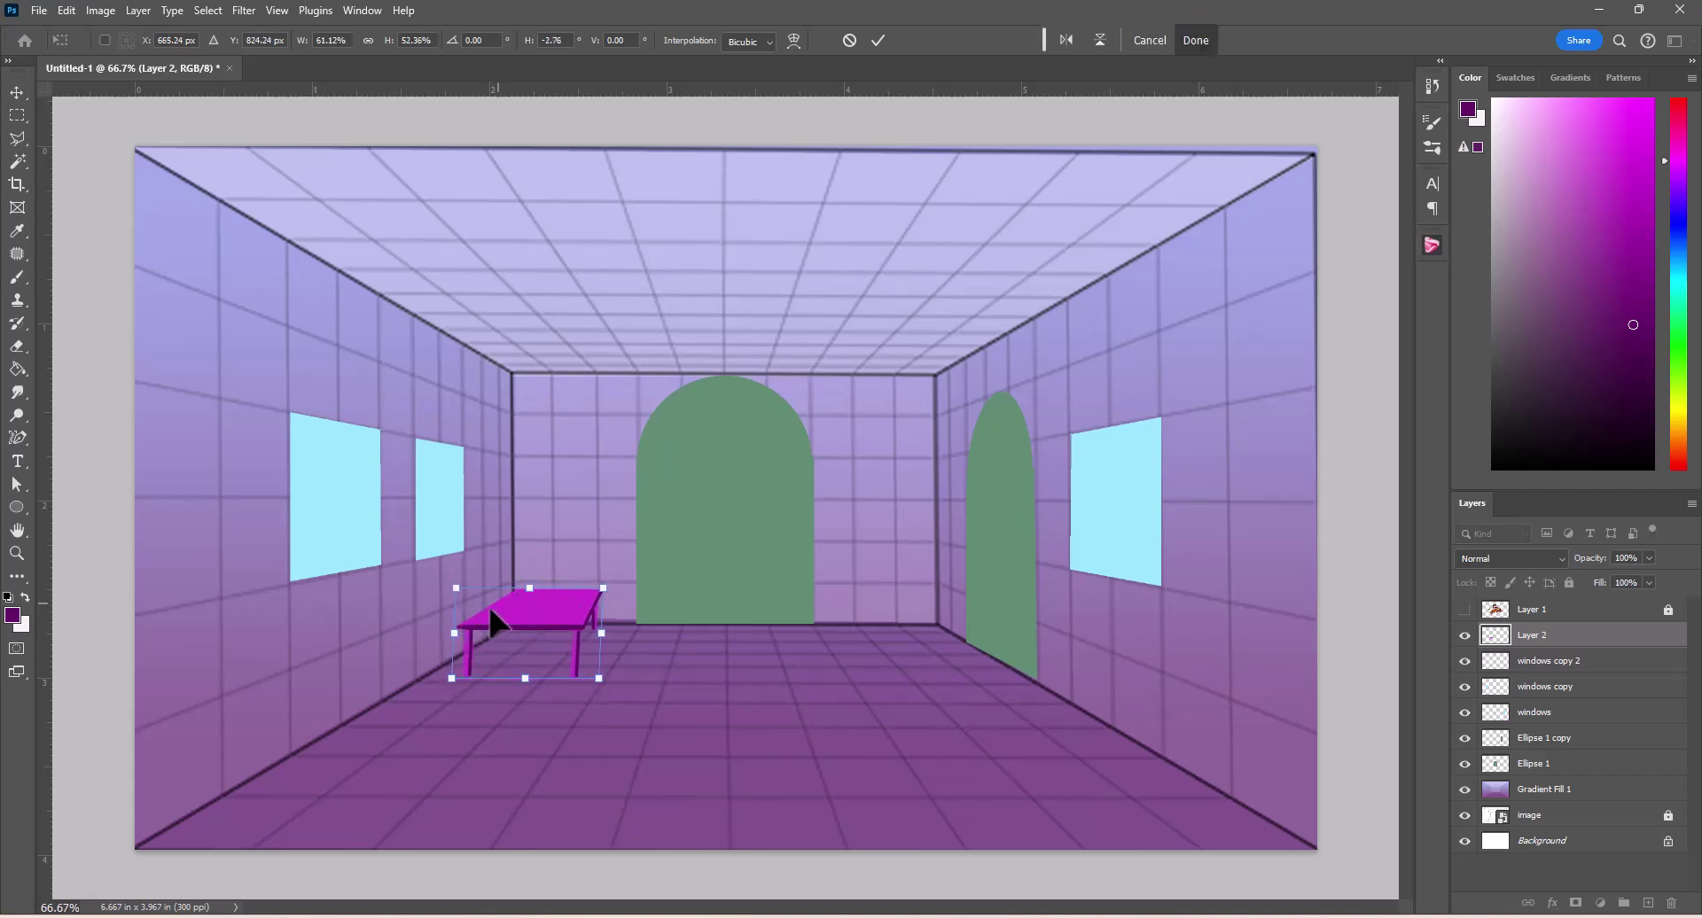
Step: Skew and widen the table to match the floor perspective, then commit it
drag(461, 597, 460, 597)
mouse_move(515, 670)
mouse_down()
mouse_move(525, 679)
mouse_move(523, 663)
mouse_up()
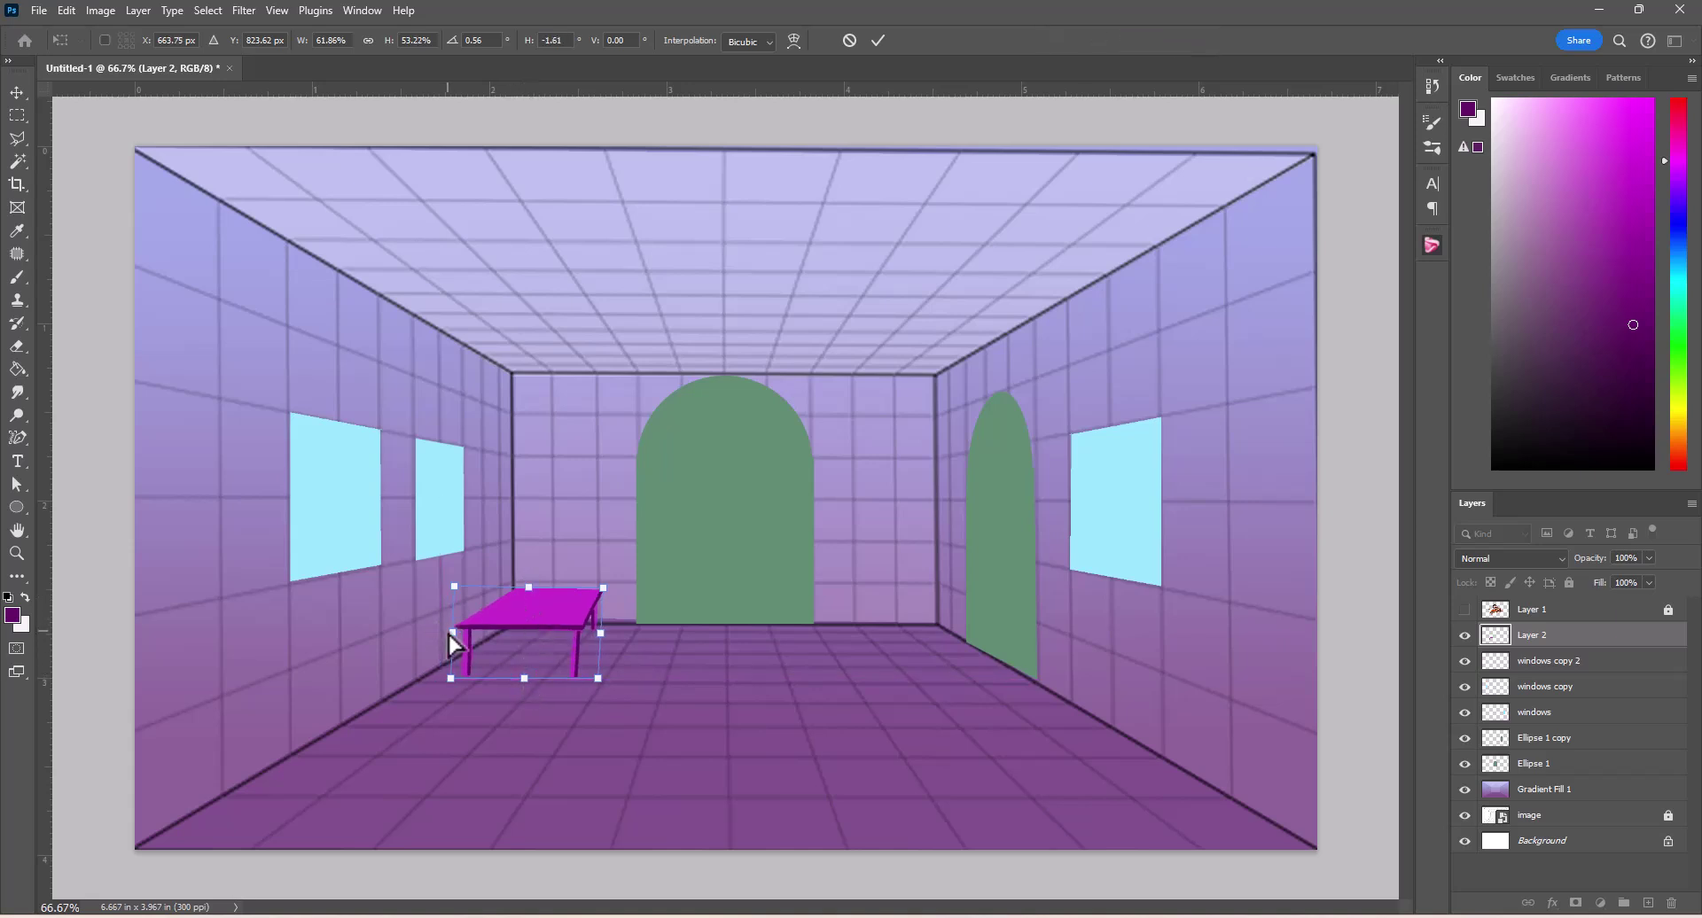
drag(447, 633, 476, 635)
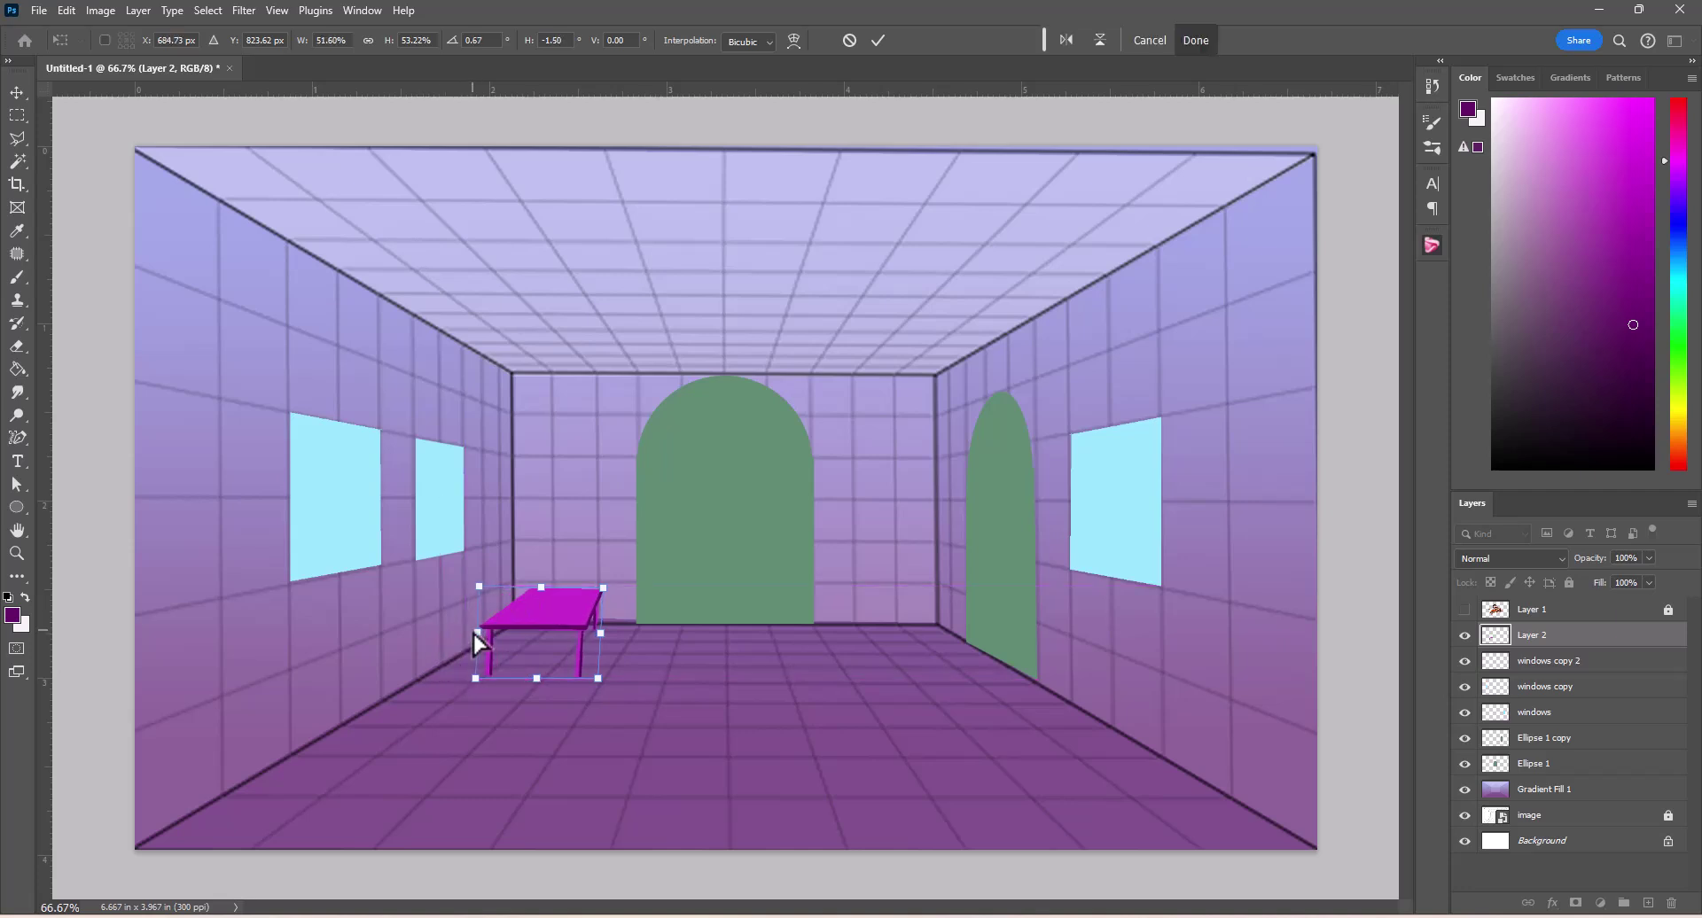
drag(542, 592, 568, 636)
key(Return)
click(657, 775)
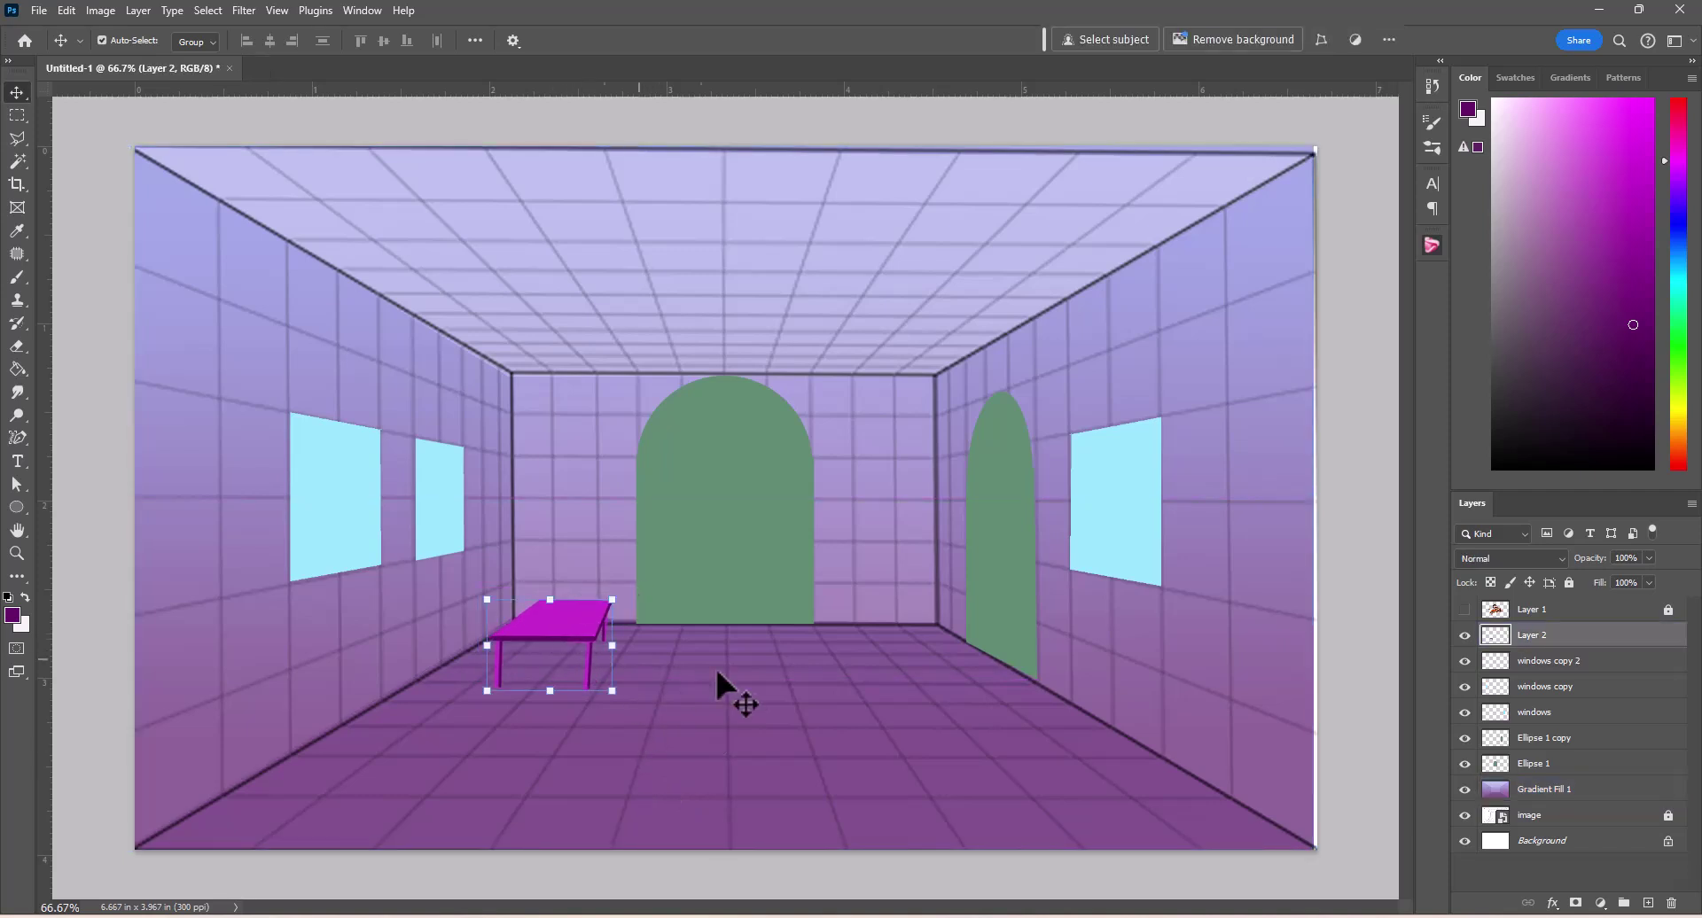
click(745, 762)
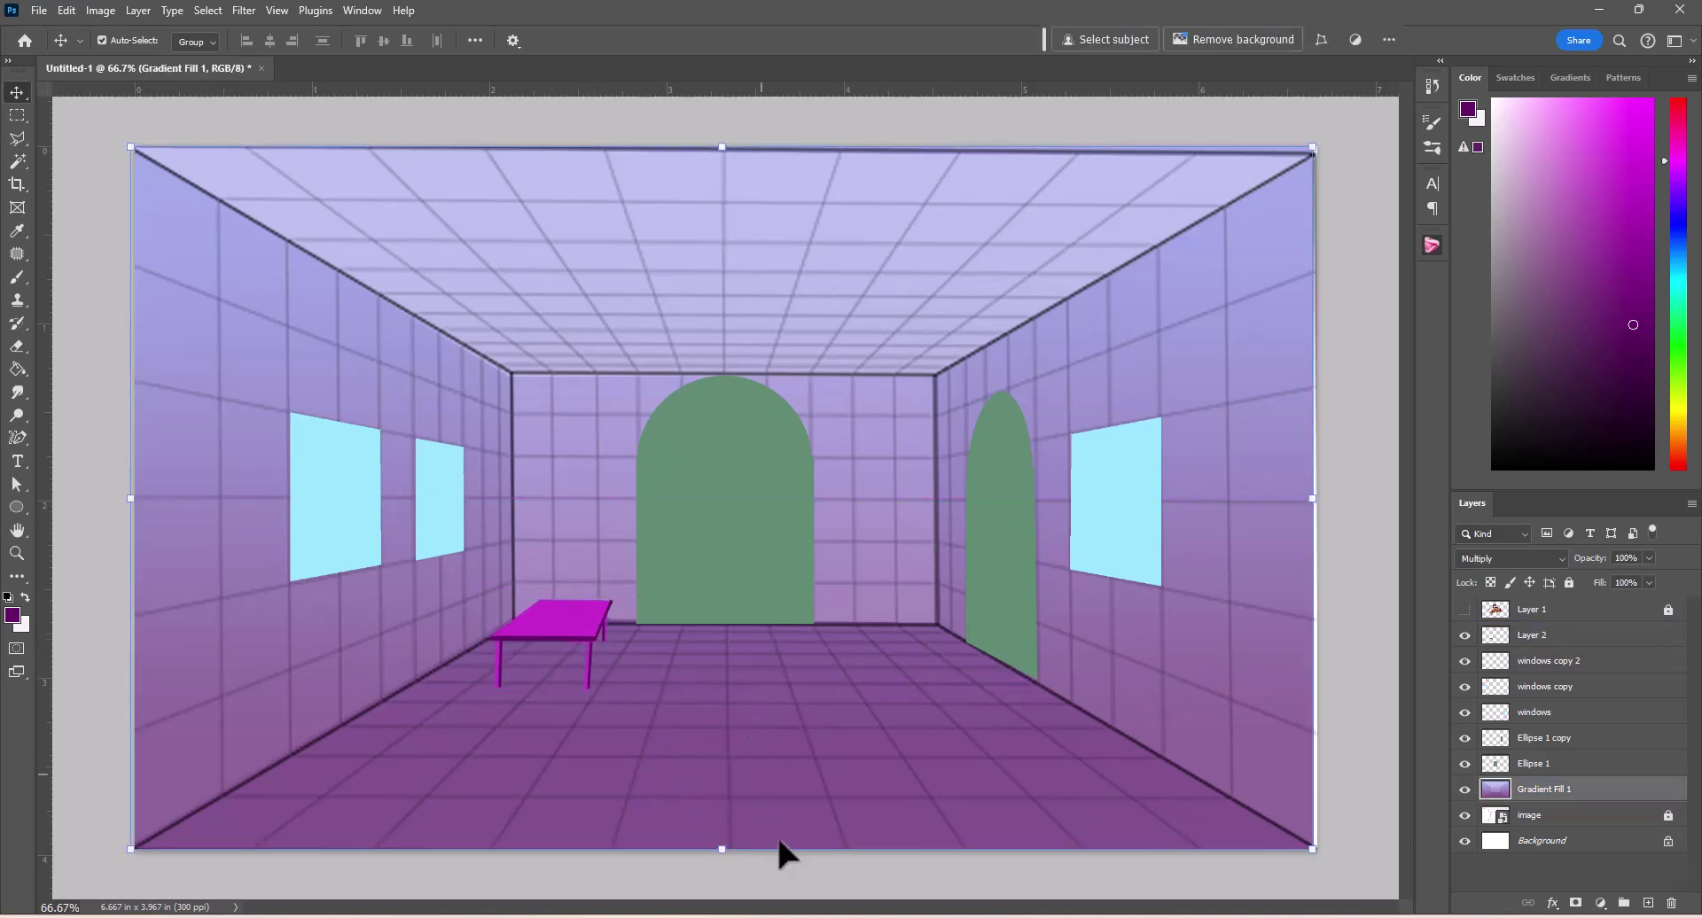
Step: Show the tiger-and-girl artwork layer and make it active
click(1464, 609)
click(1464, 612)
click(1464, 611)
click(1557, 612)
drag(728, 528, 723, 522)
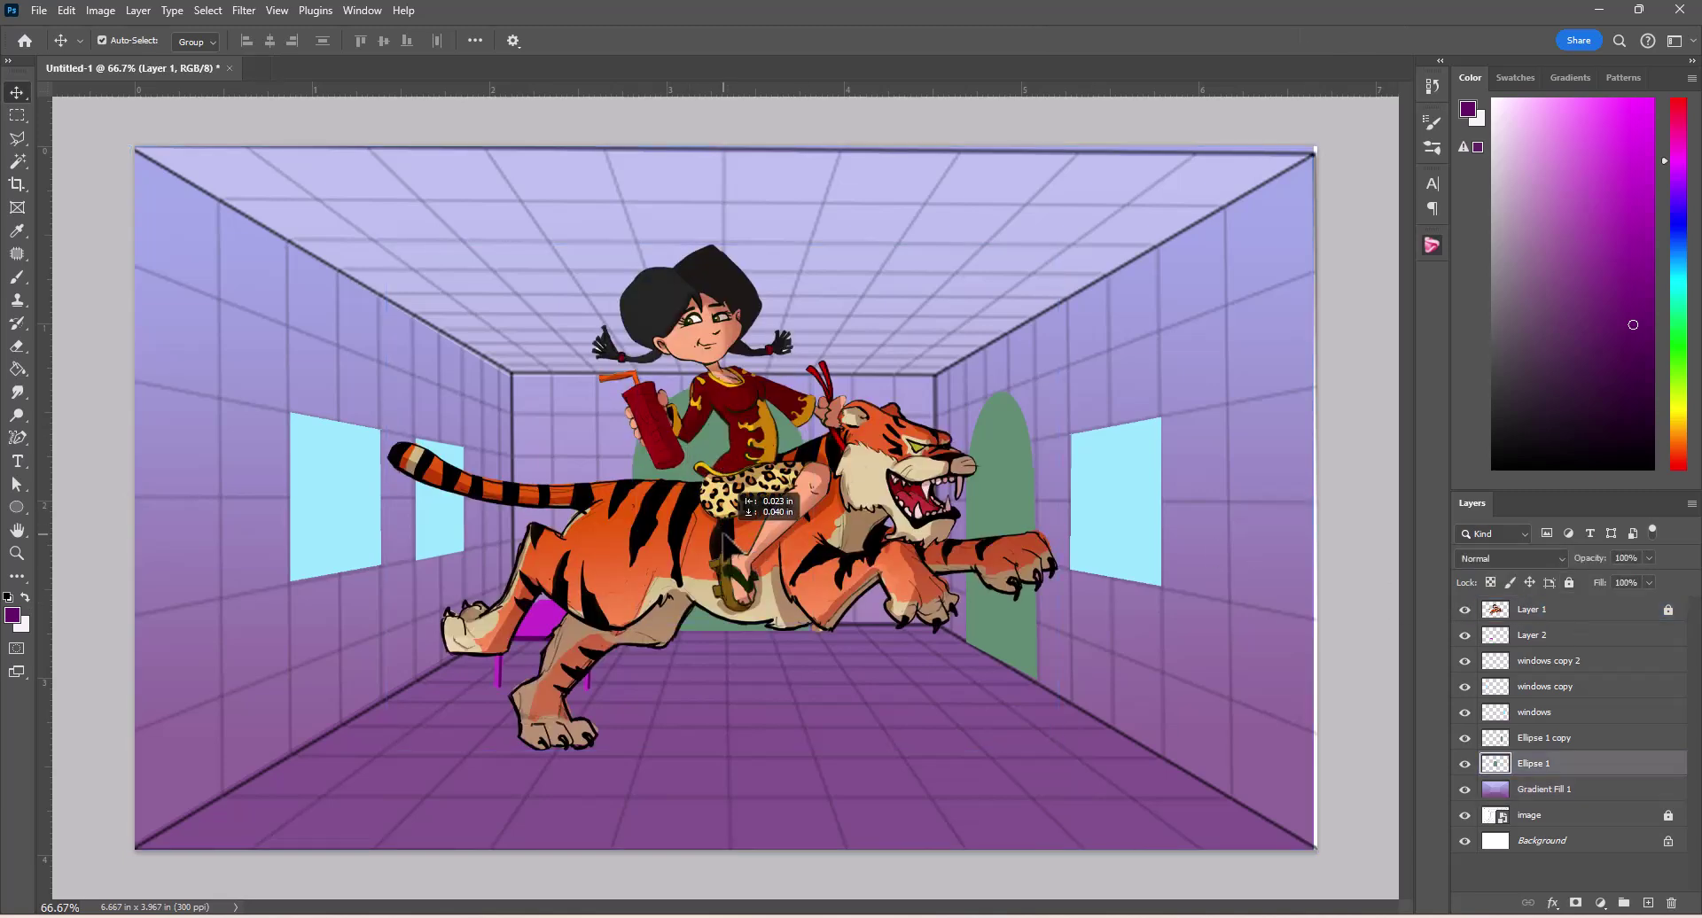
Step: Lock the purple gradient background layer, undoing an accidental resize of it first
click(855, 554)
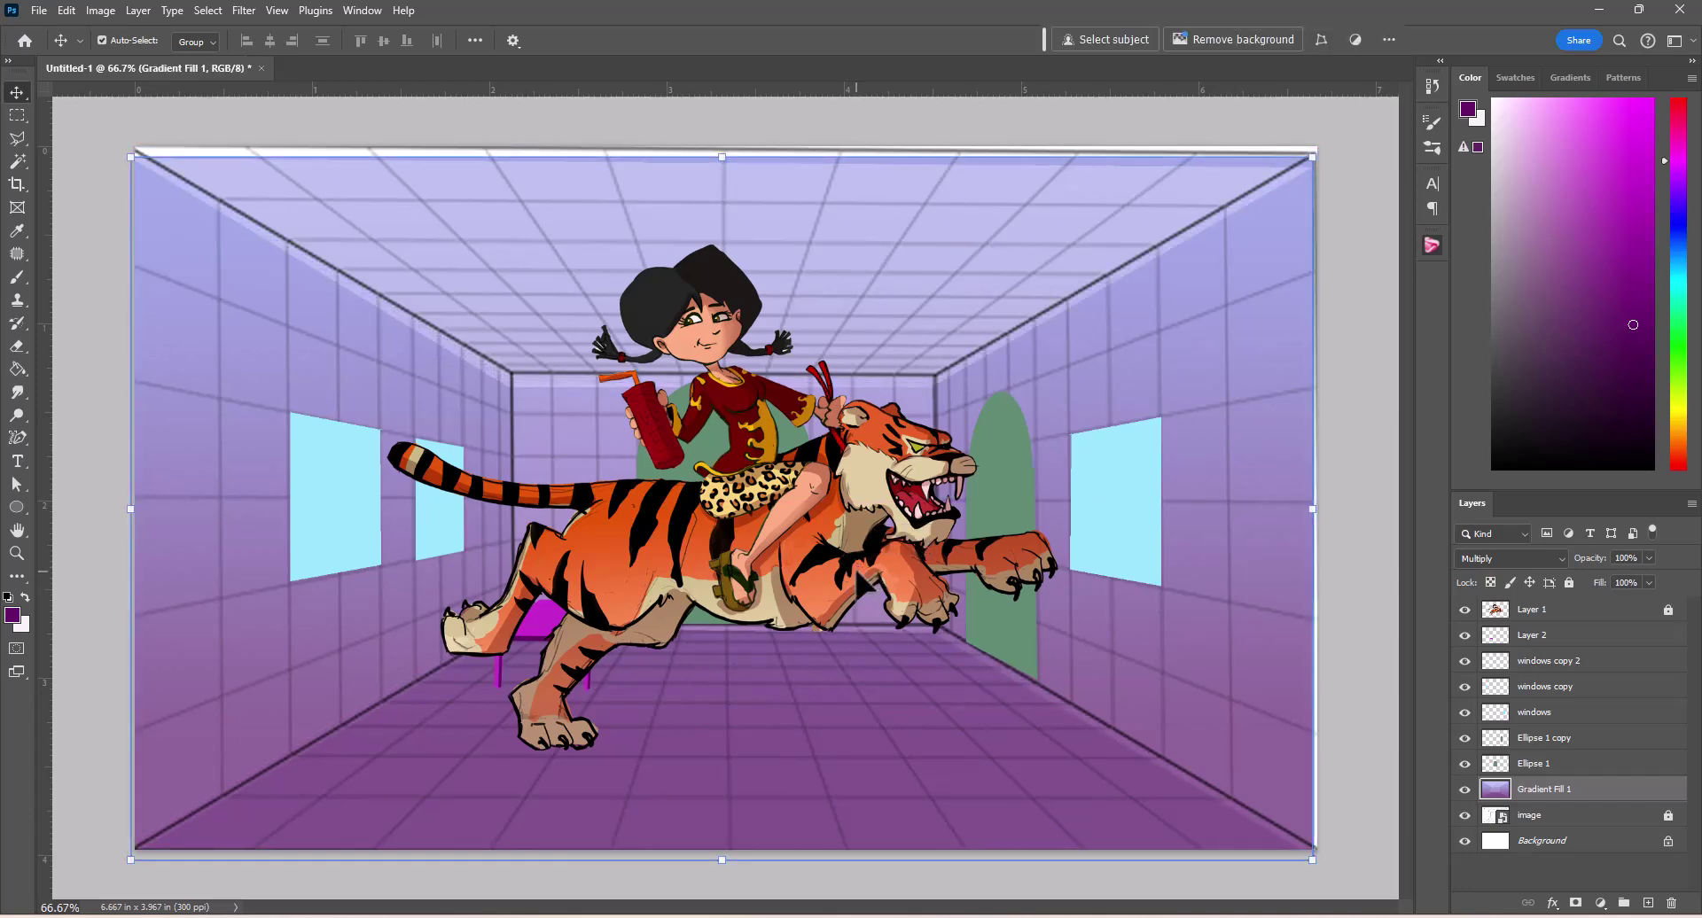
key(ctrl)
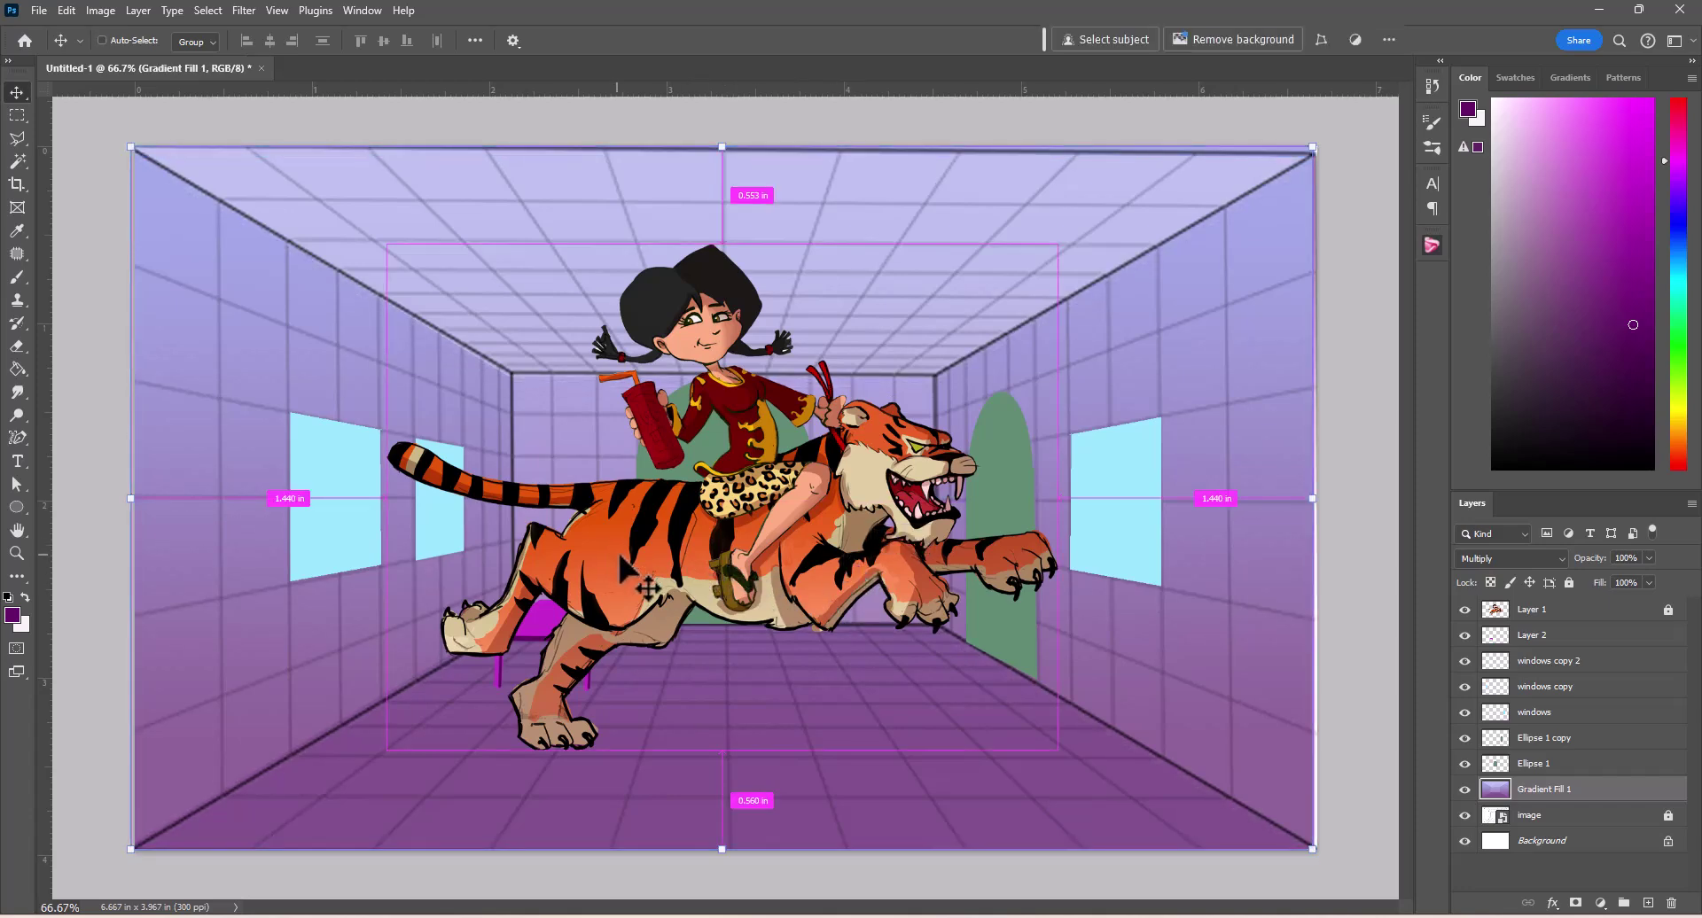
key(ctrl+t)
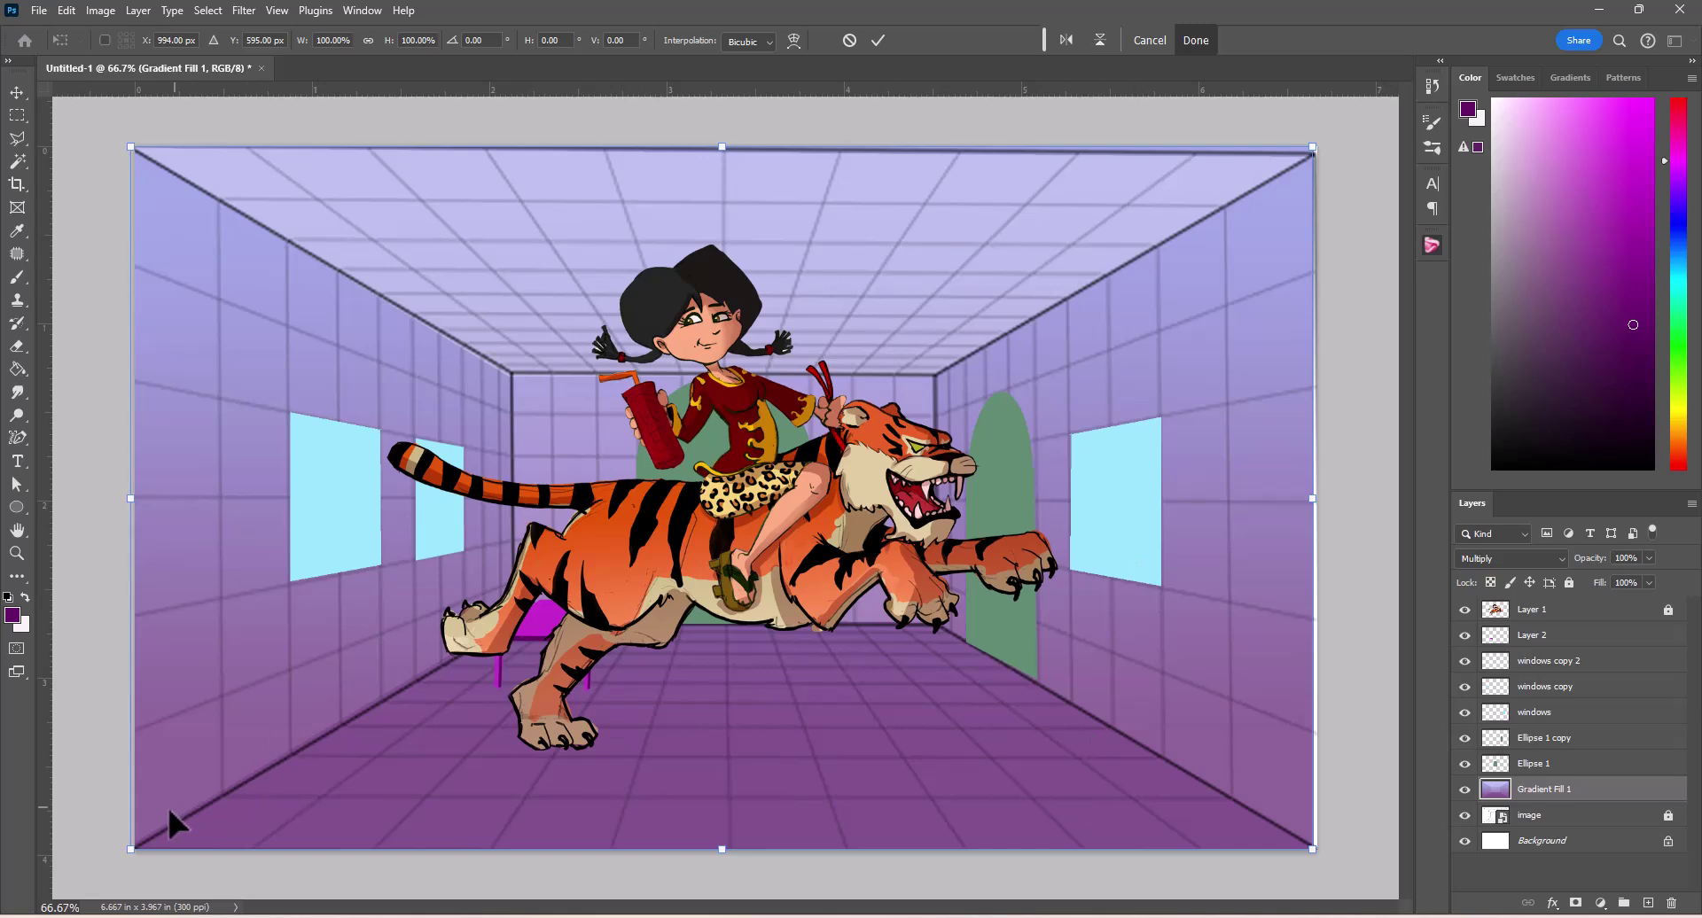
drag(127, 855, 172, 849)
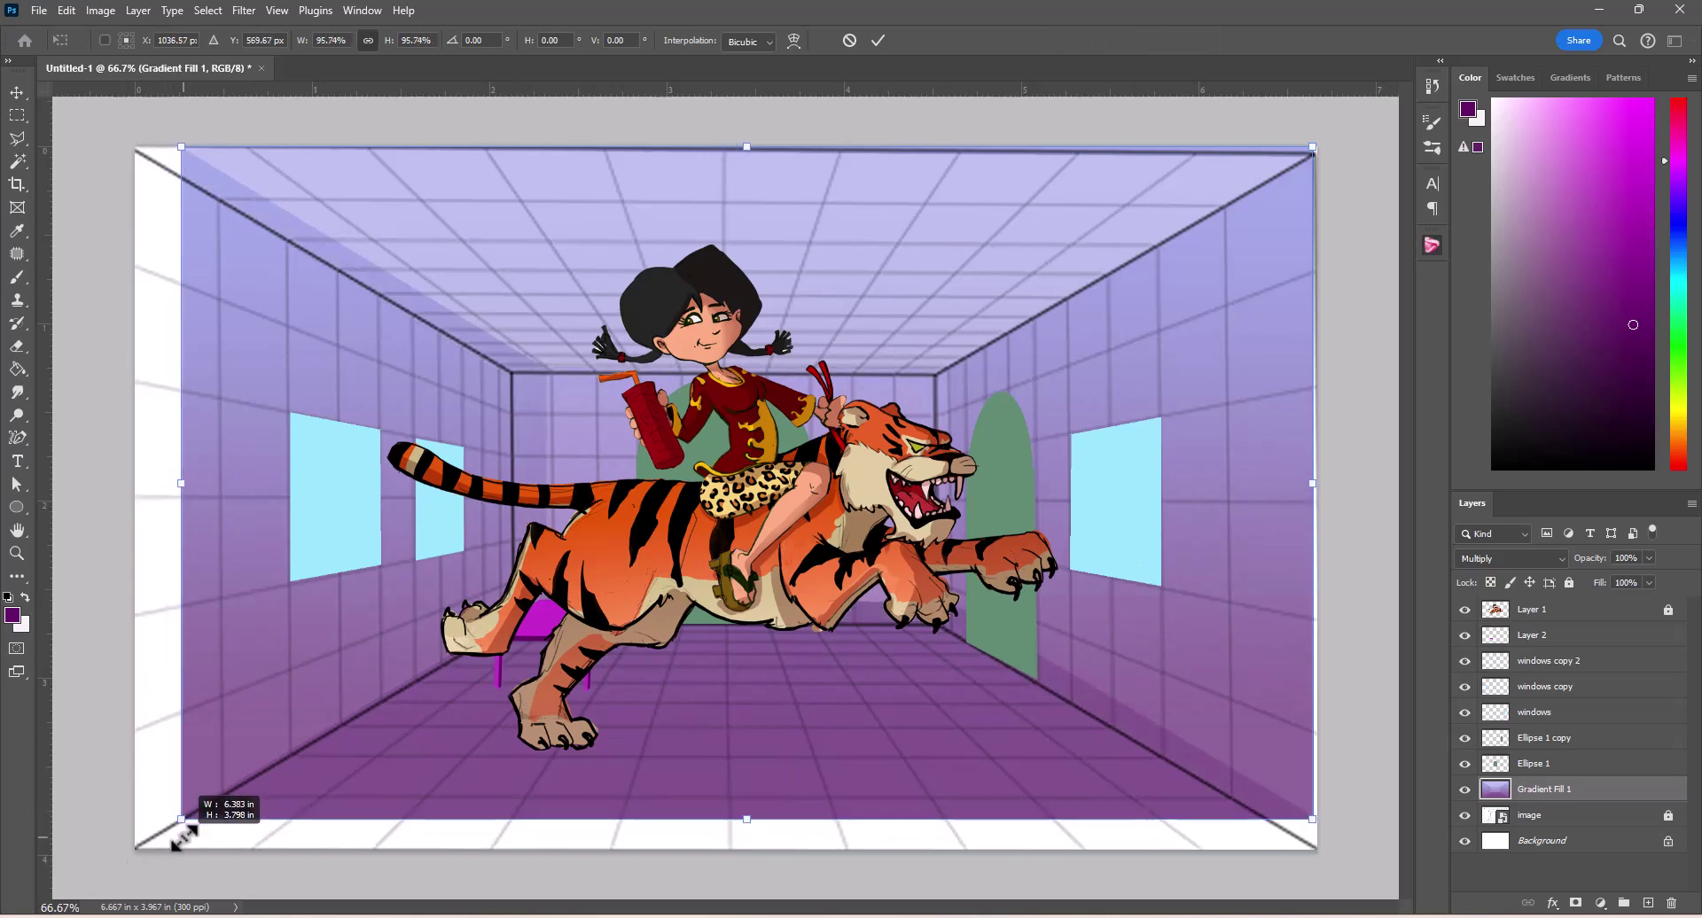
key(ctrl+z)
click(1549, 613)
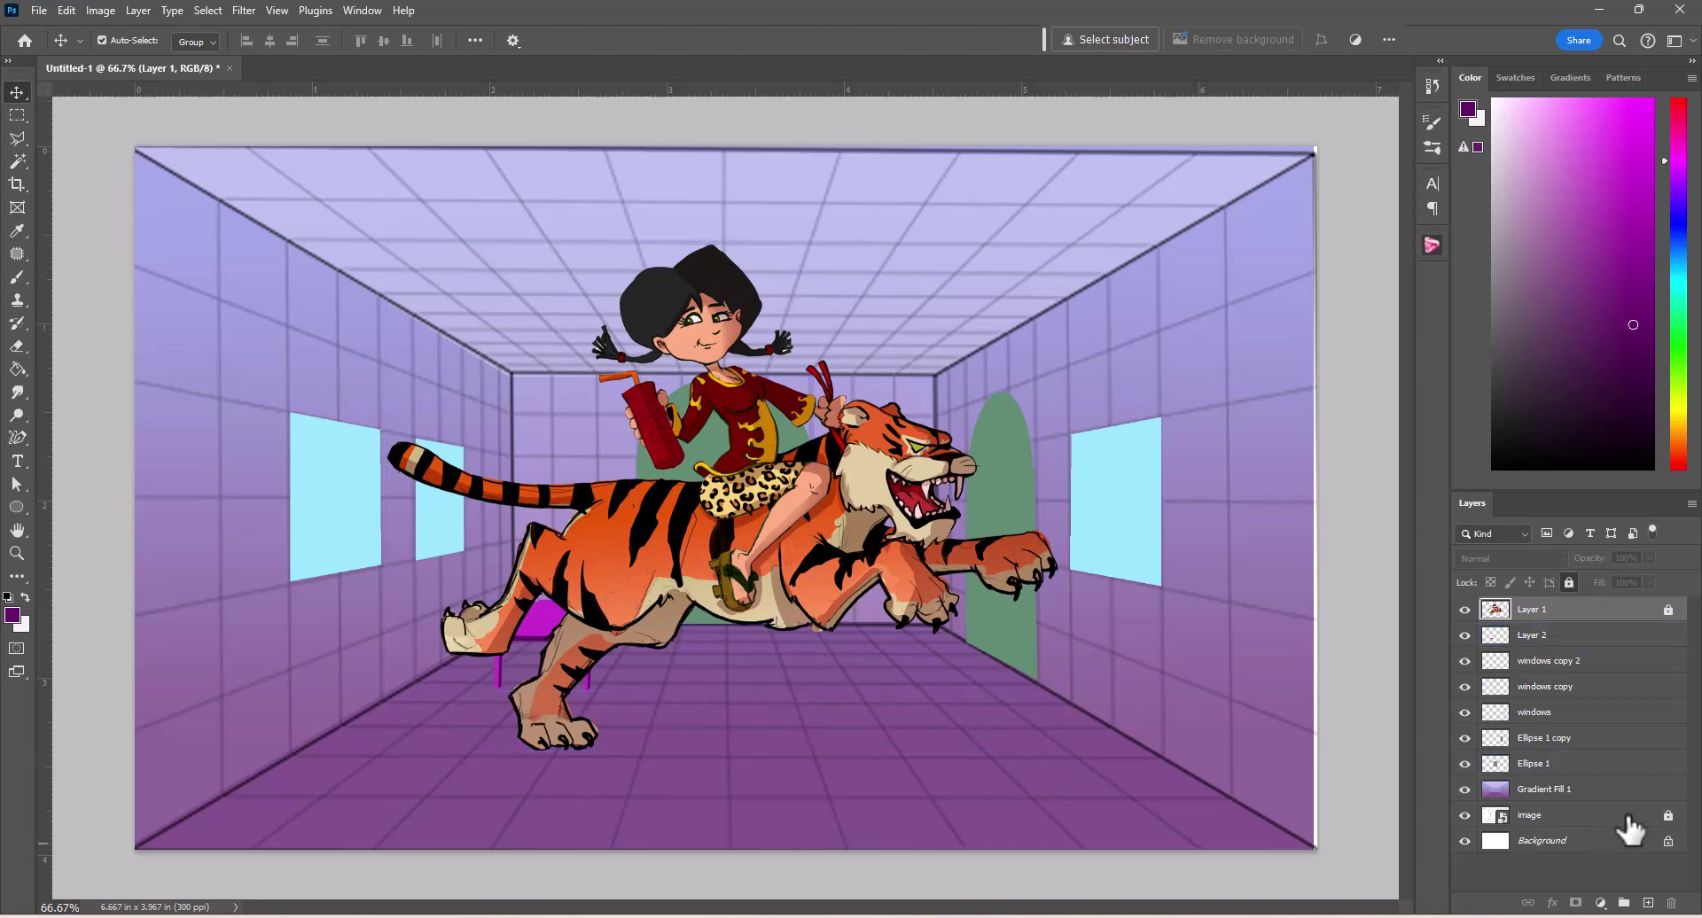
click(1635, 790)
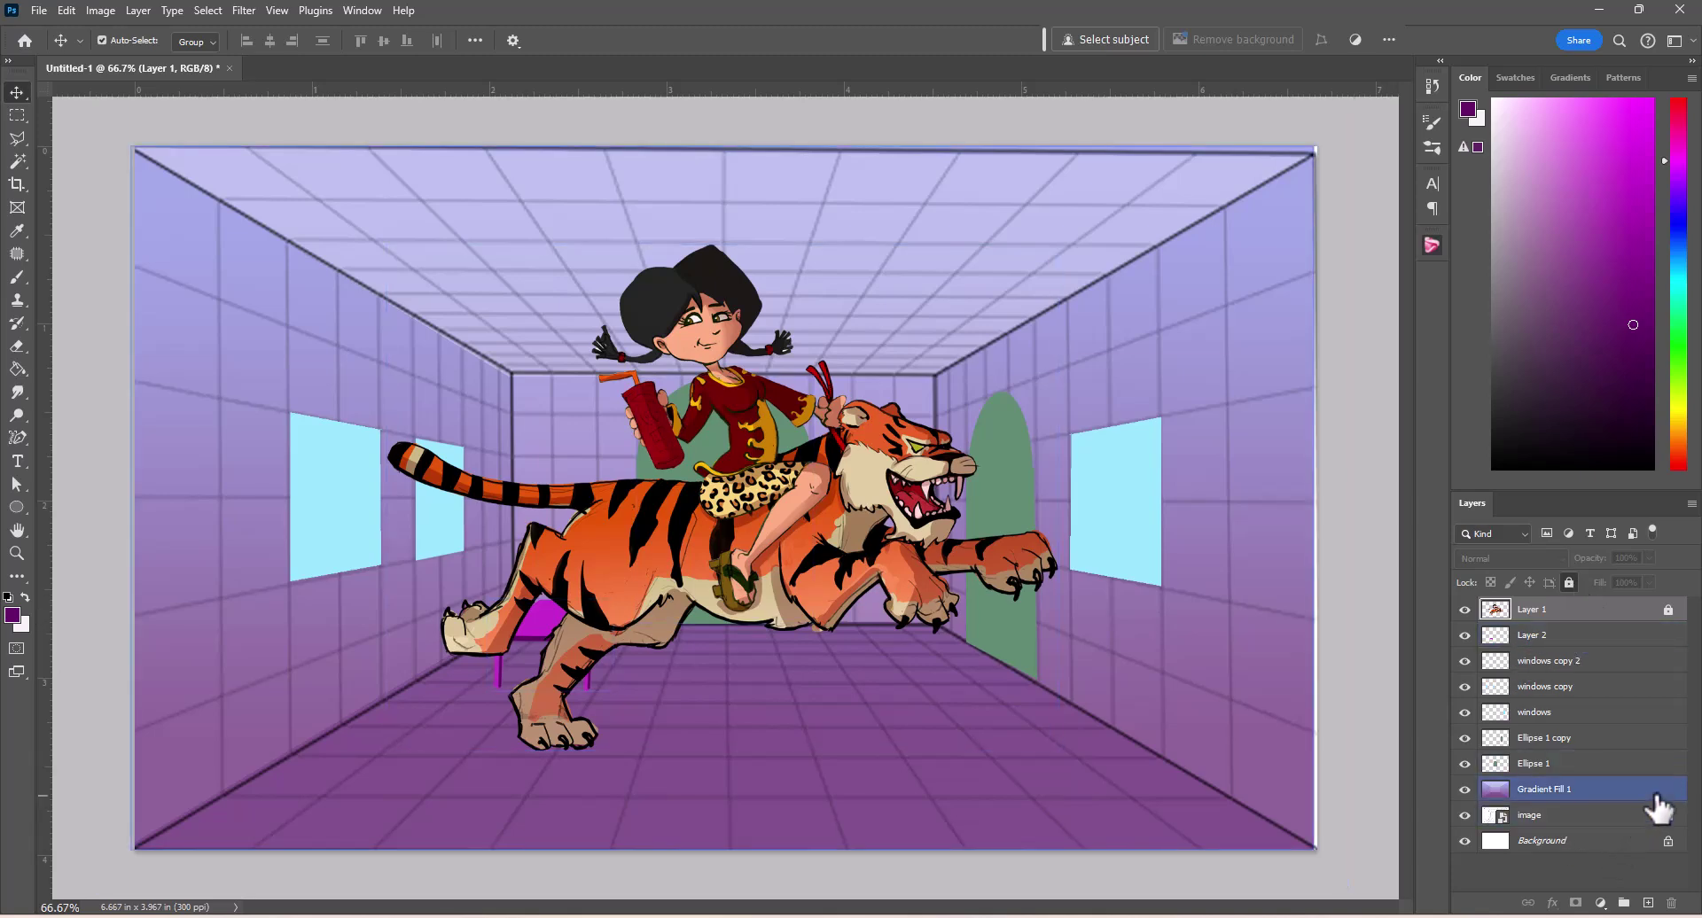
click(1569, 581)
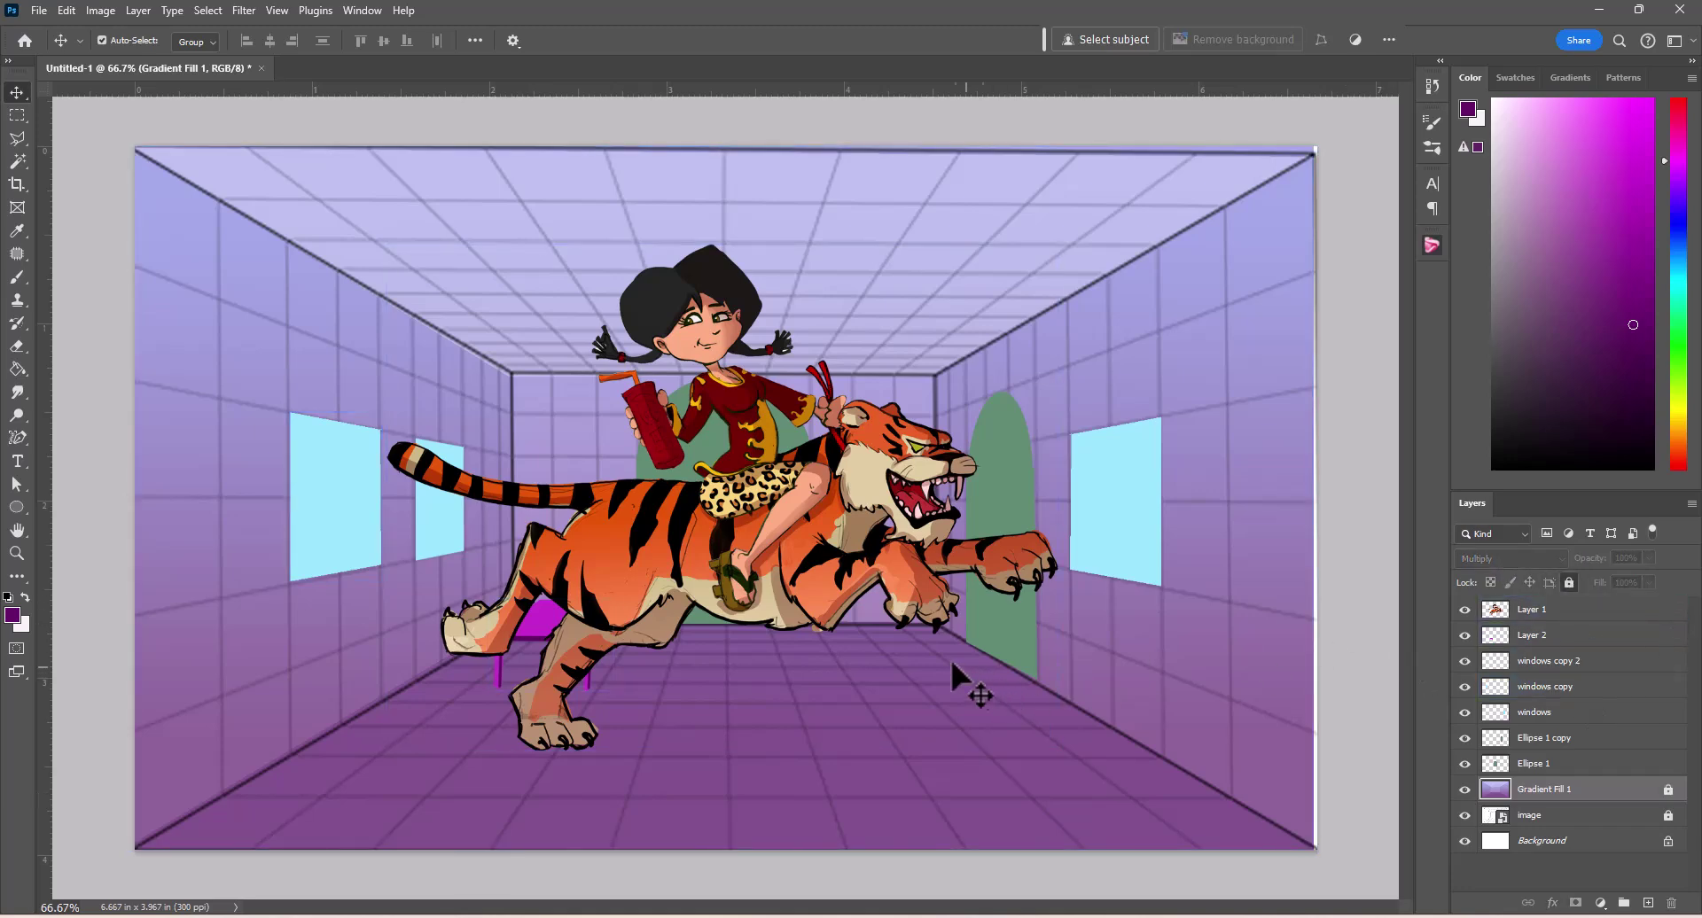
Step: Scale the tiger-riding girl to about 85%, move her down-right, and apply
click(789, 530)
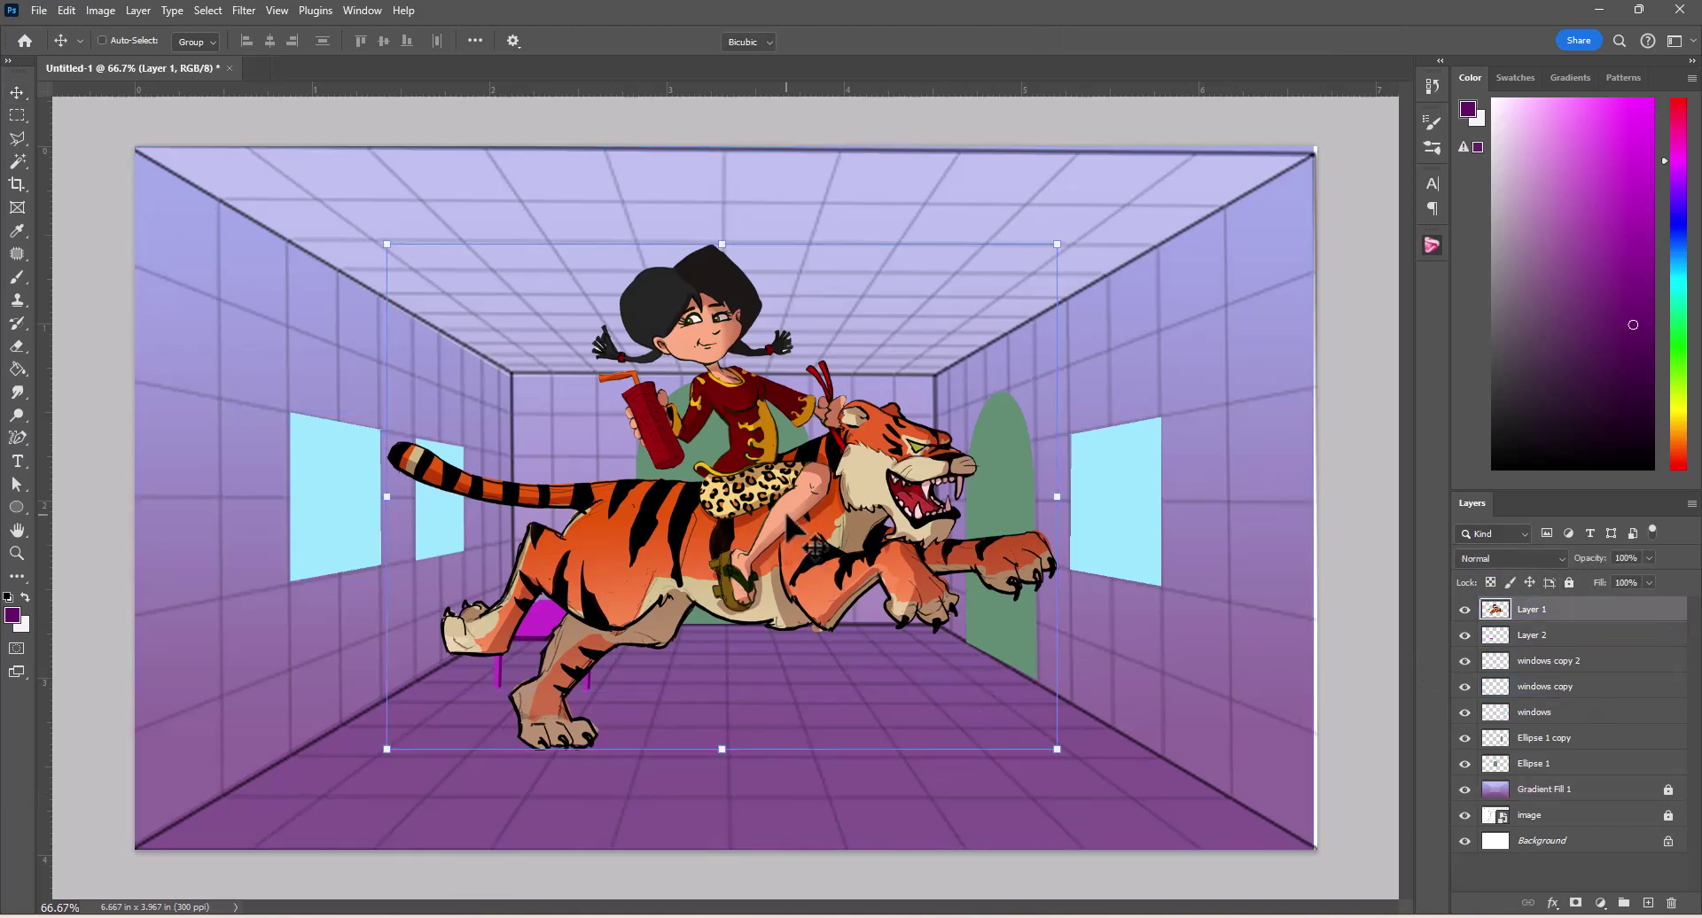
drag(1058, 749, 957, 674)
drag(697, 463, 766, 578)
key(Return)
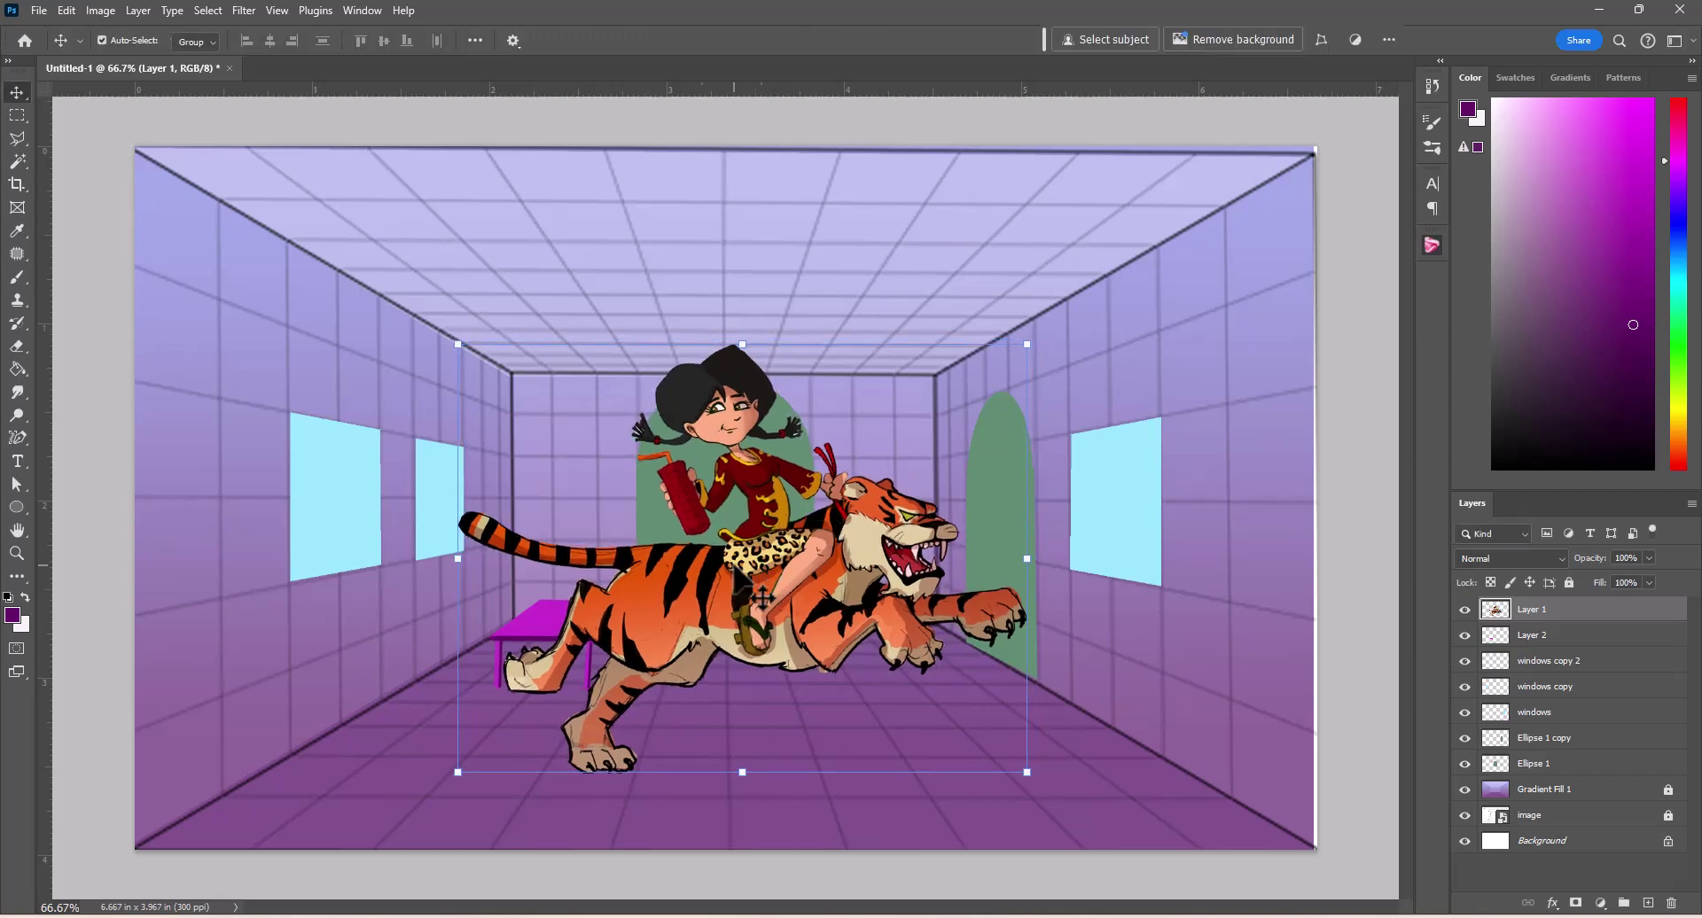
click(1068, 616)
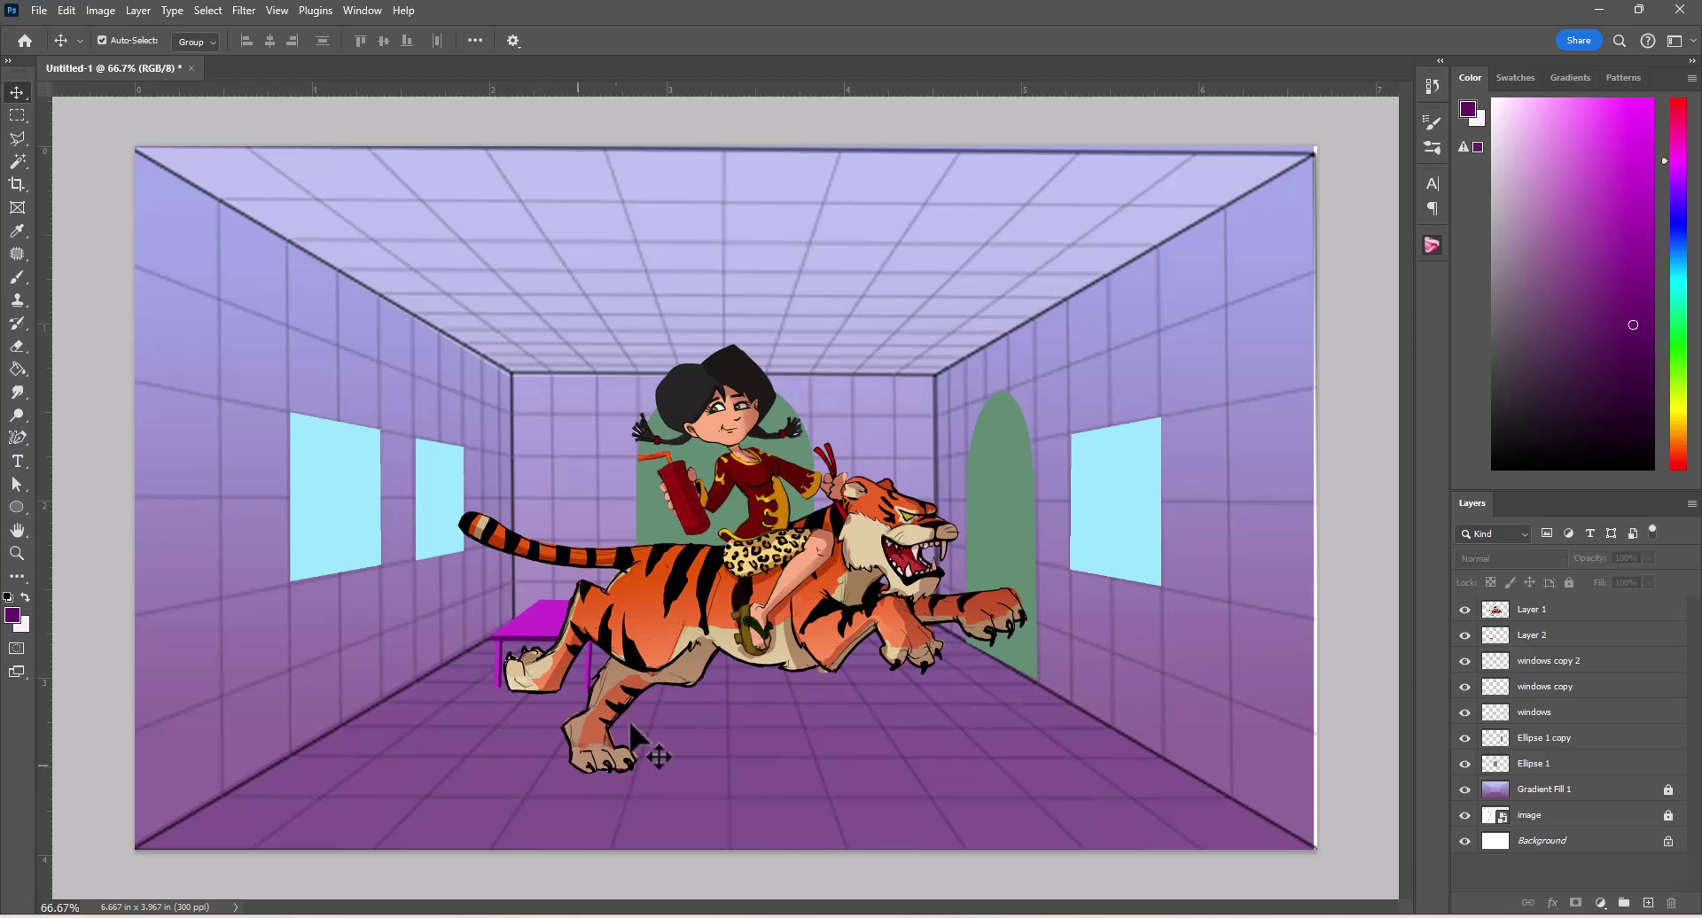
Step: Duplicate the tiger artwork layer as 'Layer 1 copy'
right_click(1587, 612)
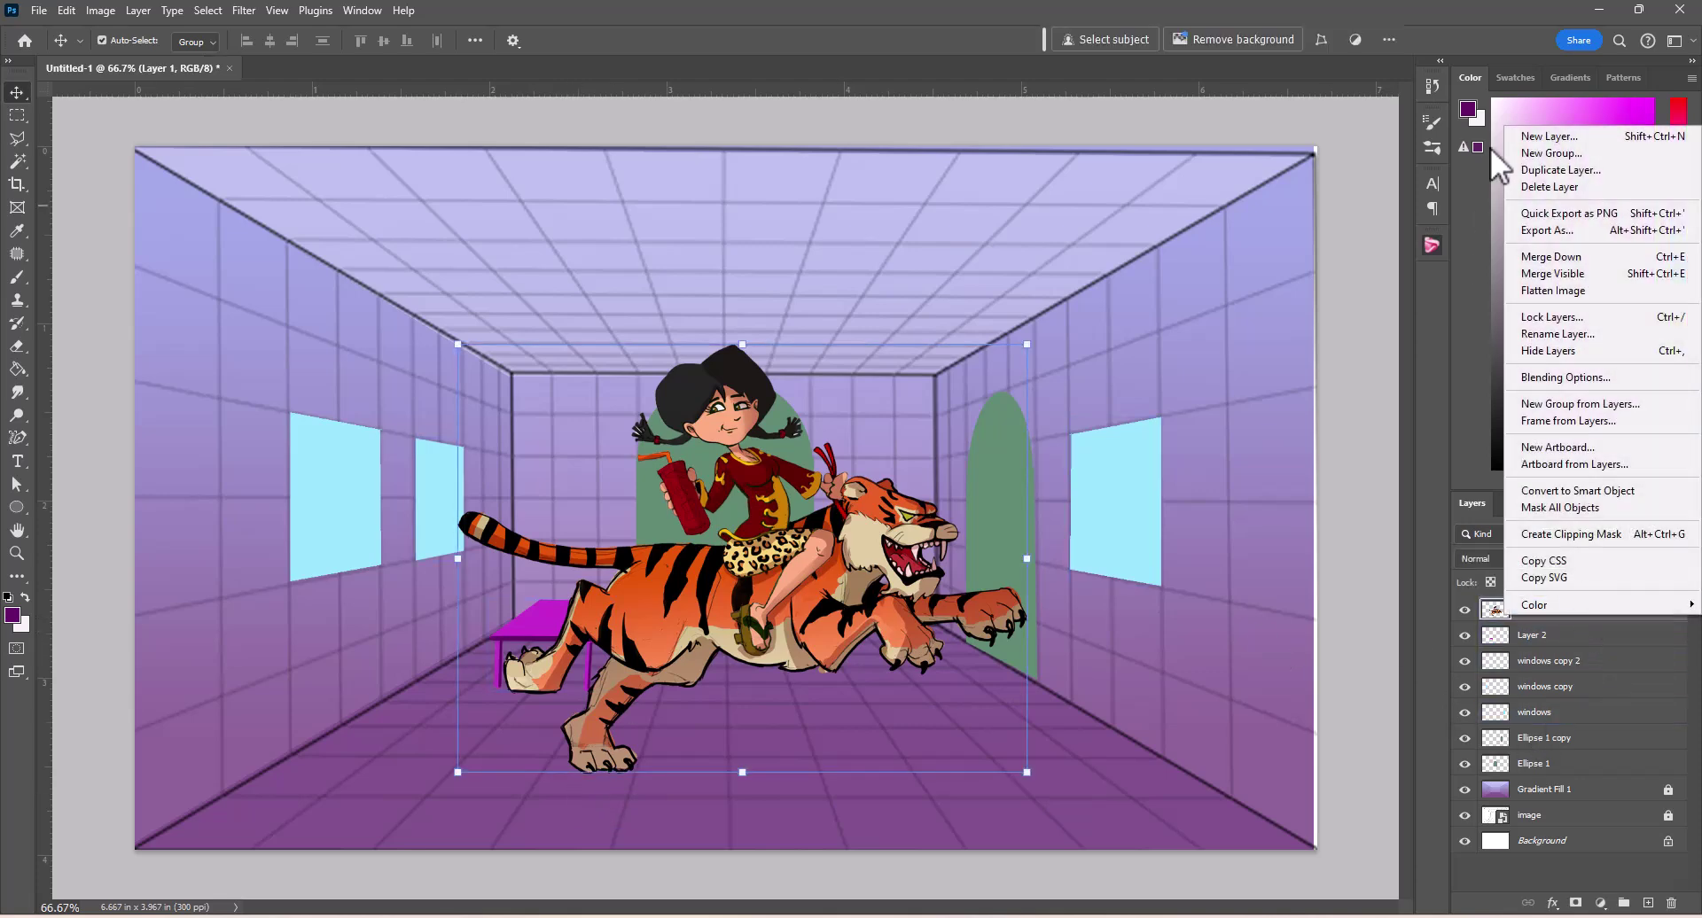
click(1539, 171)
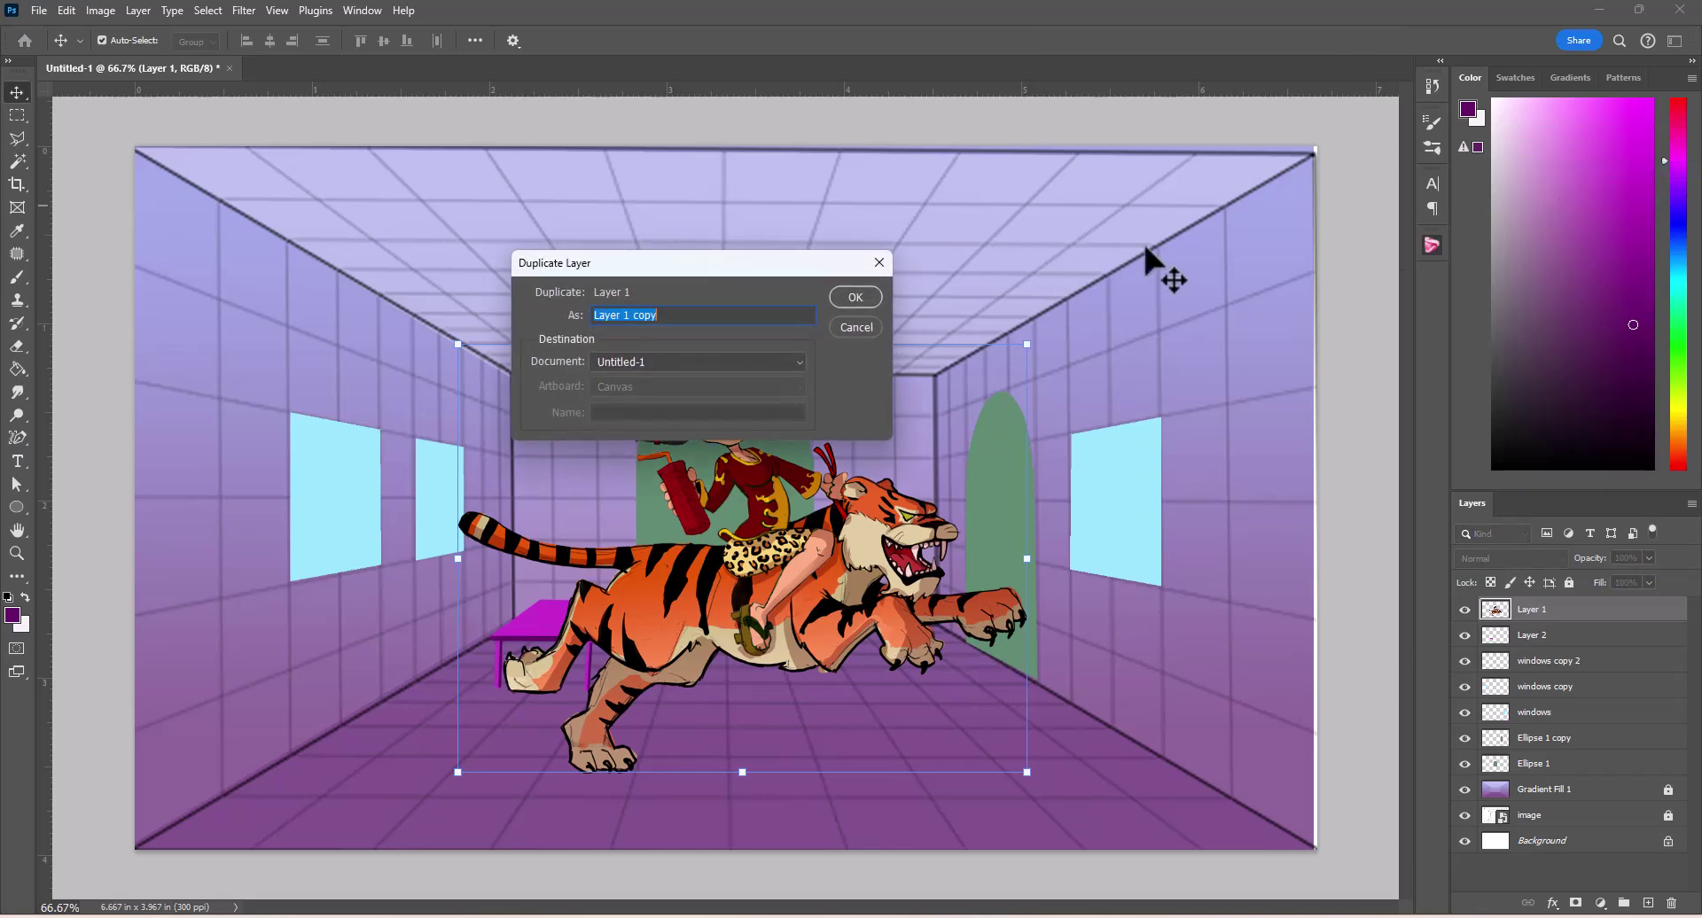
click(855, 298)
Step: Select the original Layer 1 and nudge it down four times with the arrow key
click(1538, 636)
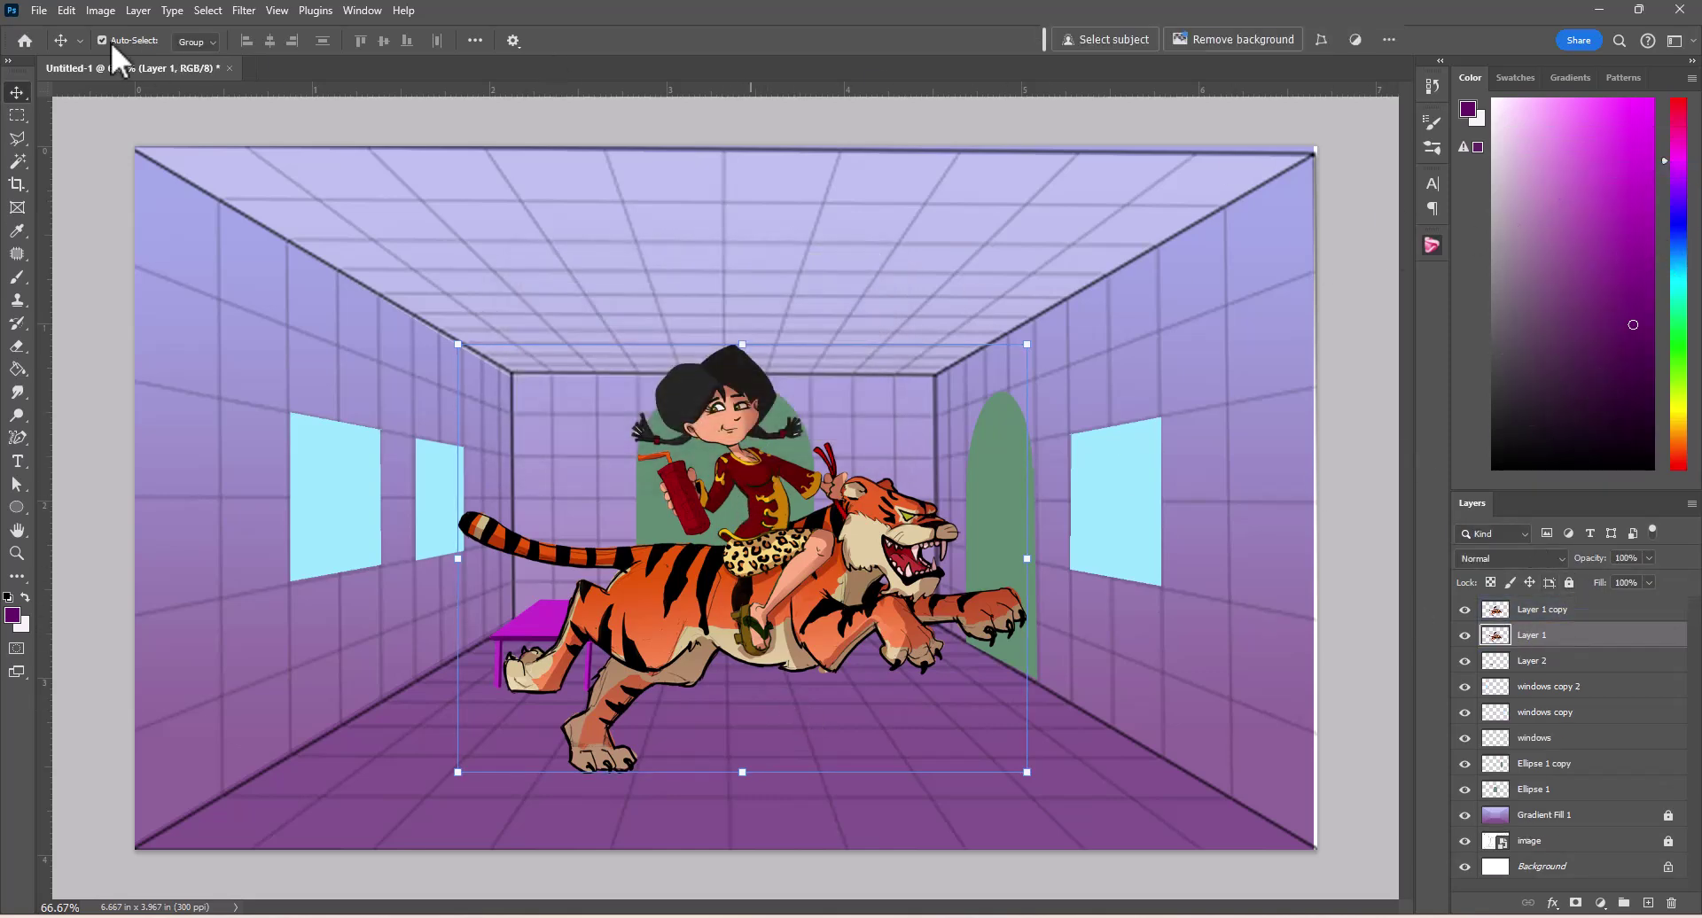
click(66, 10)
click(716, 501)
key(Down)
key(Down)
key(Down)
key(Down)
key(Down)
key(Down)
key(Down)
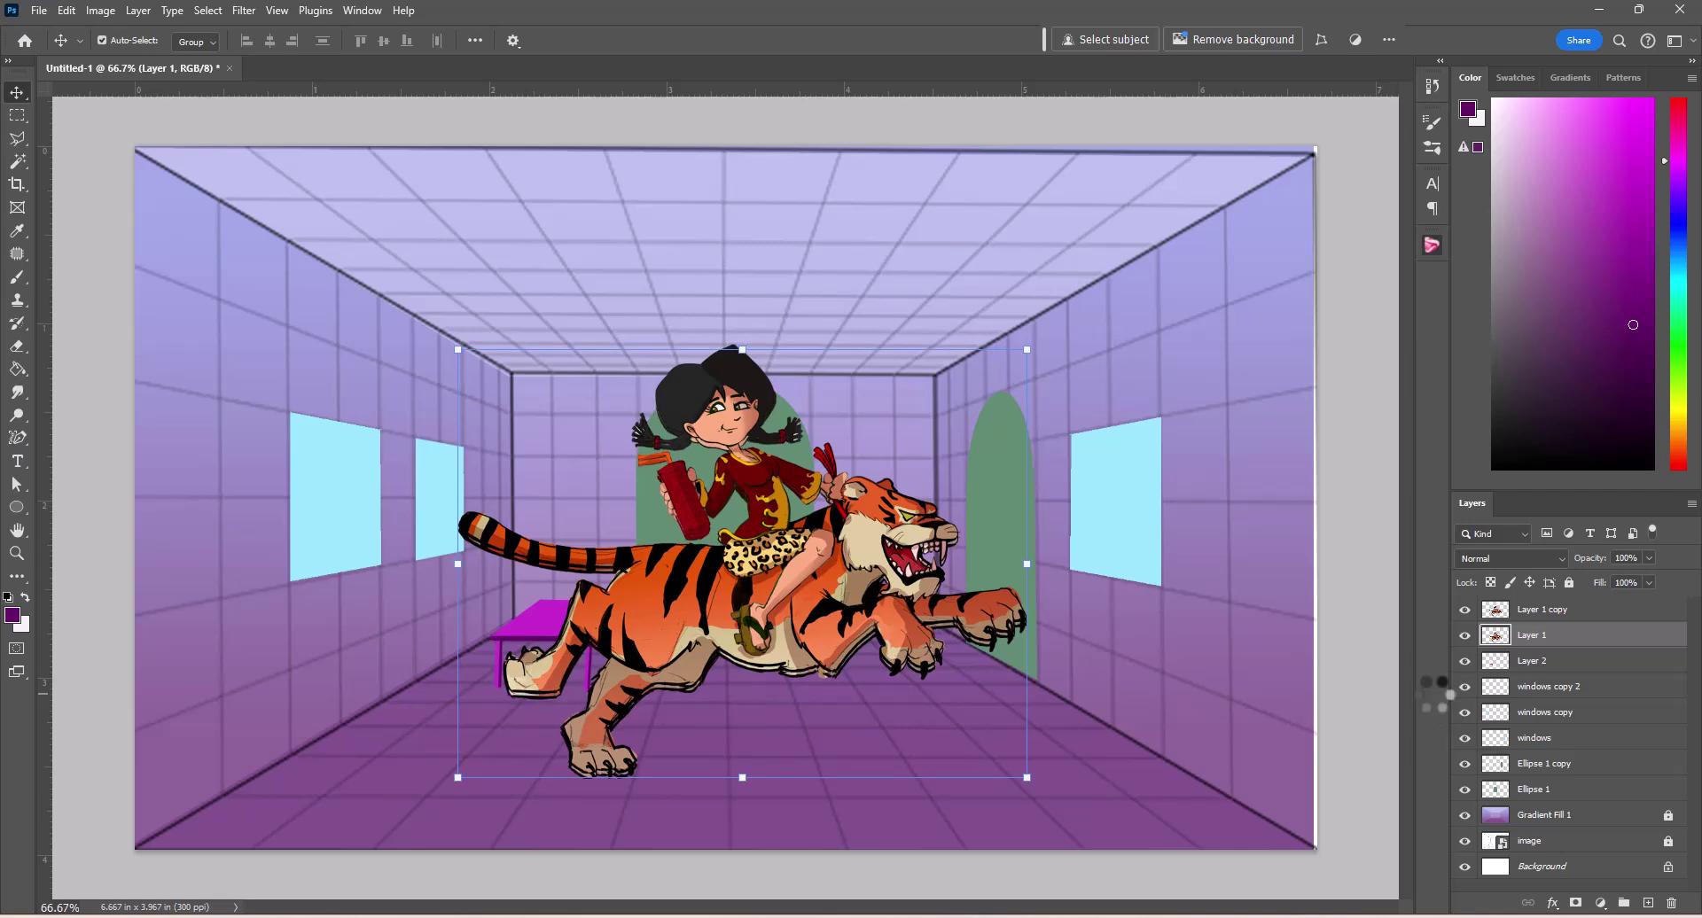
key(Down)
key(Down)
key(Down)
key(Down)
key(Down)
key(Down)
key(Down)
key(Down)
key(Down)
key(Down)
key(Down)
key(Down)
key(Down)
key(Down)
key(Down)
key(Down)
key(Down)
key(Down)
key(Down)
key(Down)
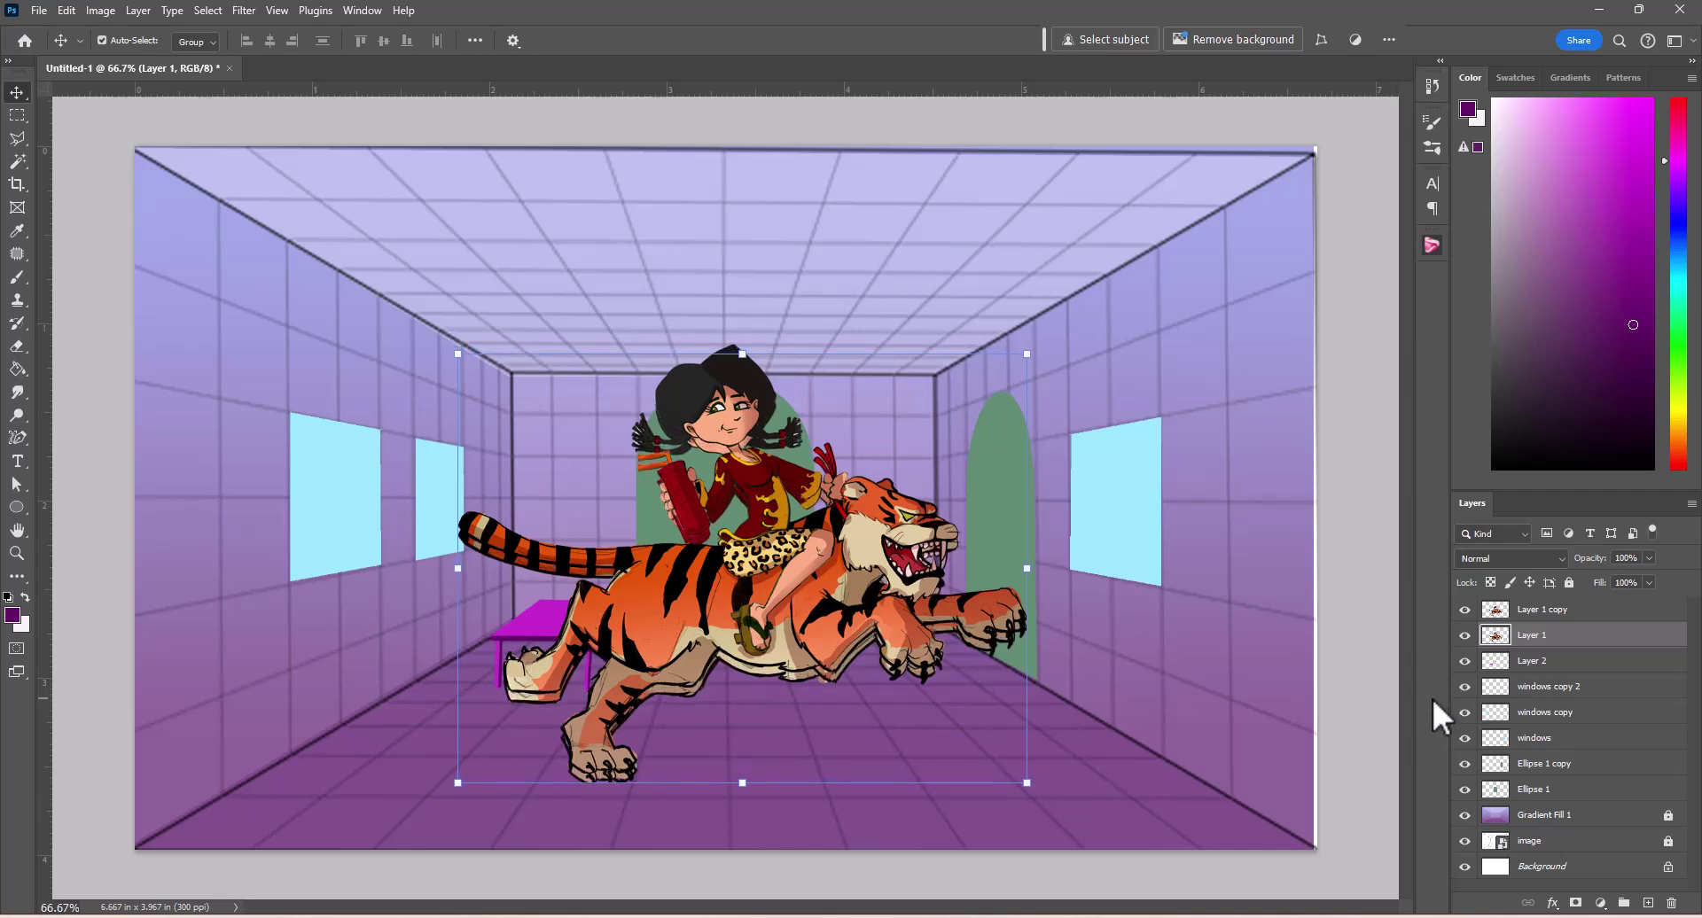
key(Down)
key(Down)
key(Down)
key(Down)
key(Down)
key(Down)
key(Down)
key(Down)
key(Down)
key(Down)
key(Down)
key(Down)
key(Down)
key(Down)
key(Down)
key(Down)
key(Down)
key(Down)
key(Down)
key(Down)
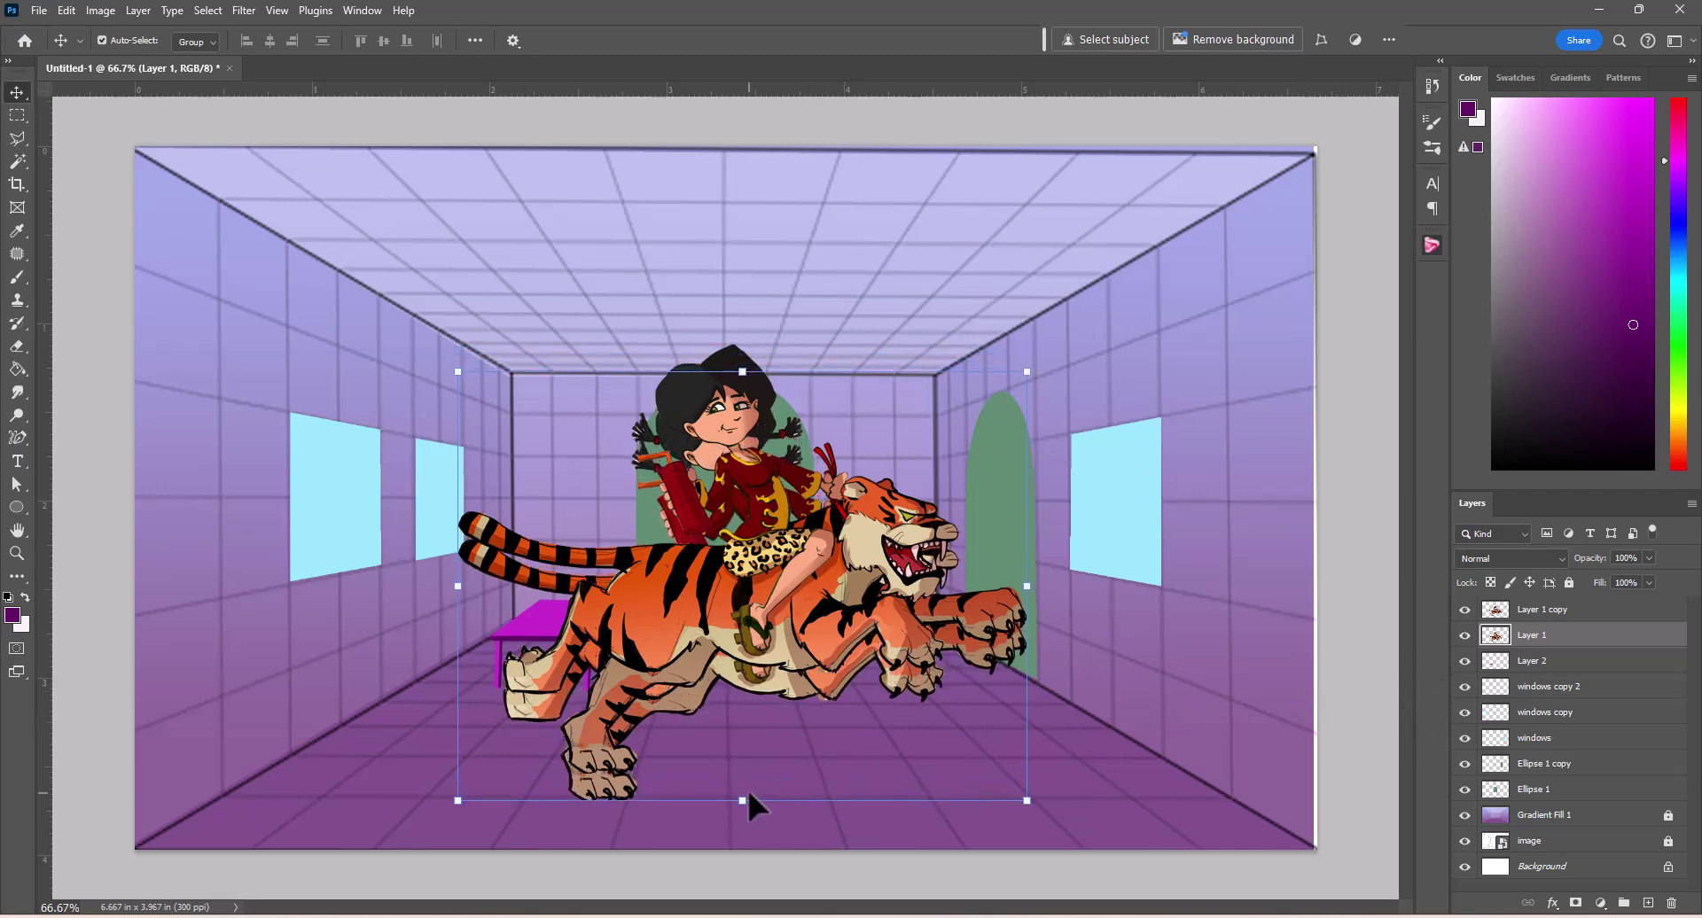
key(Down)
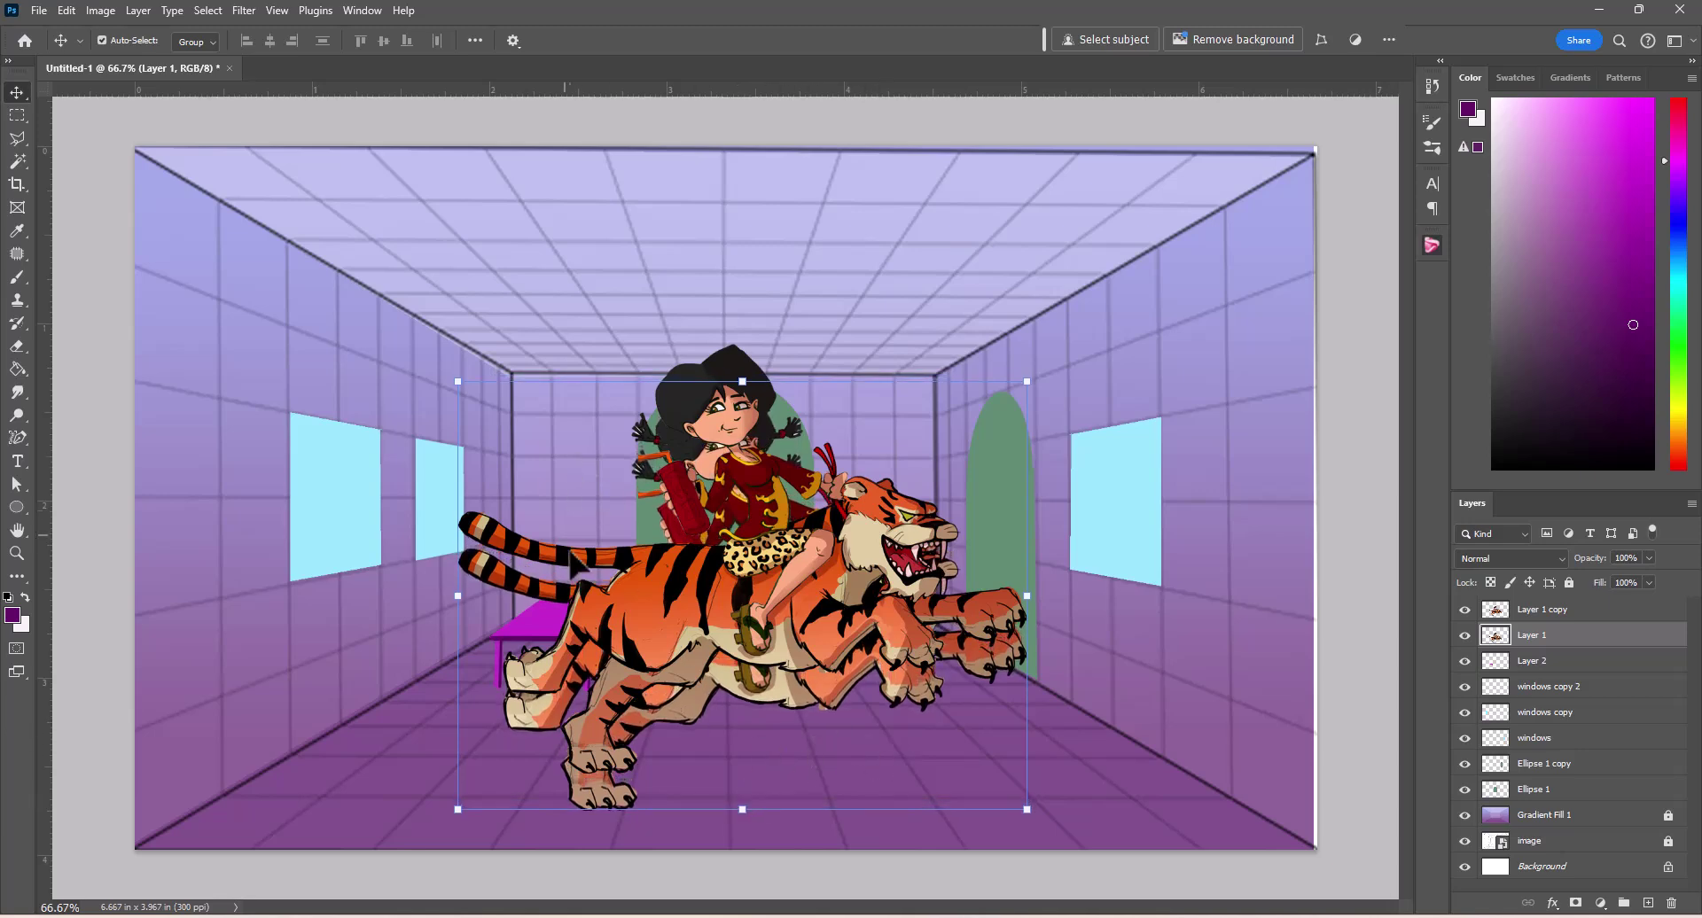
Step: Turn the lower tiger copy black with Hue/Saturation, Lightness and Saturation at -100
click(100, 10)
mouse_move(121, 59)
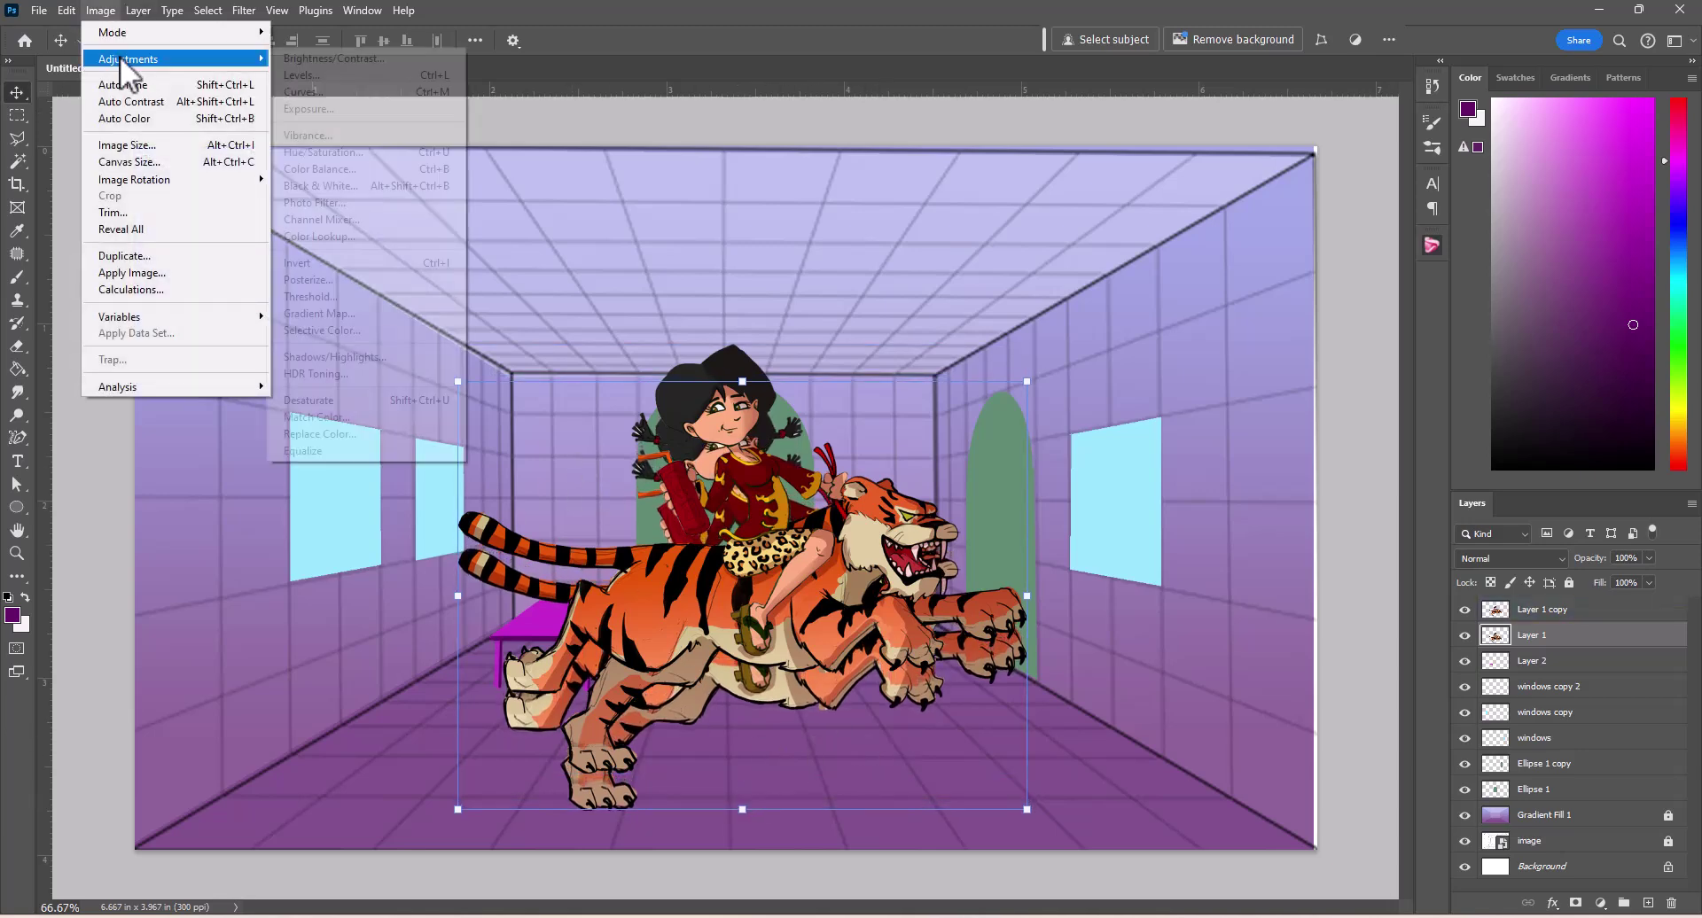
click(301, 152)
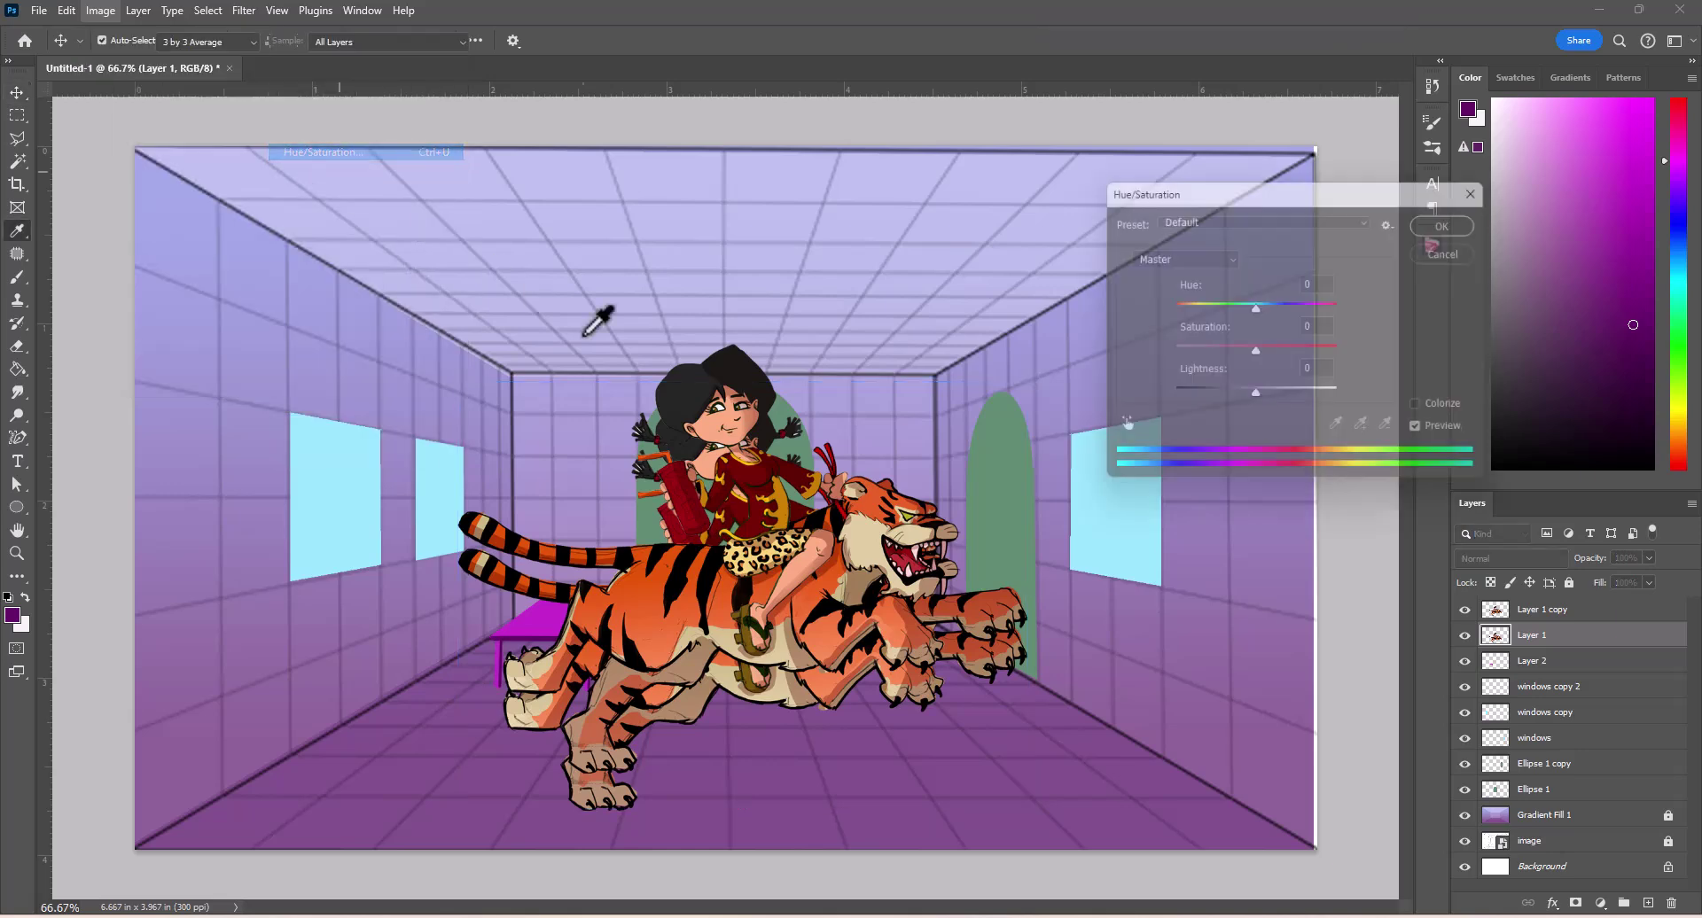
drag(1235, 392, 1086, 407)
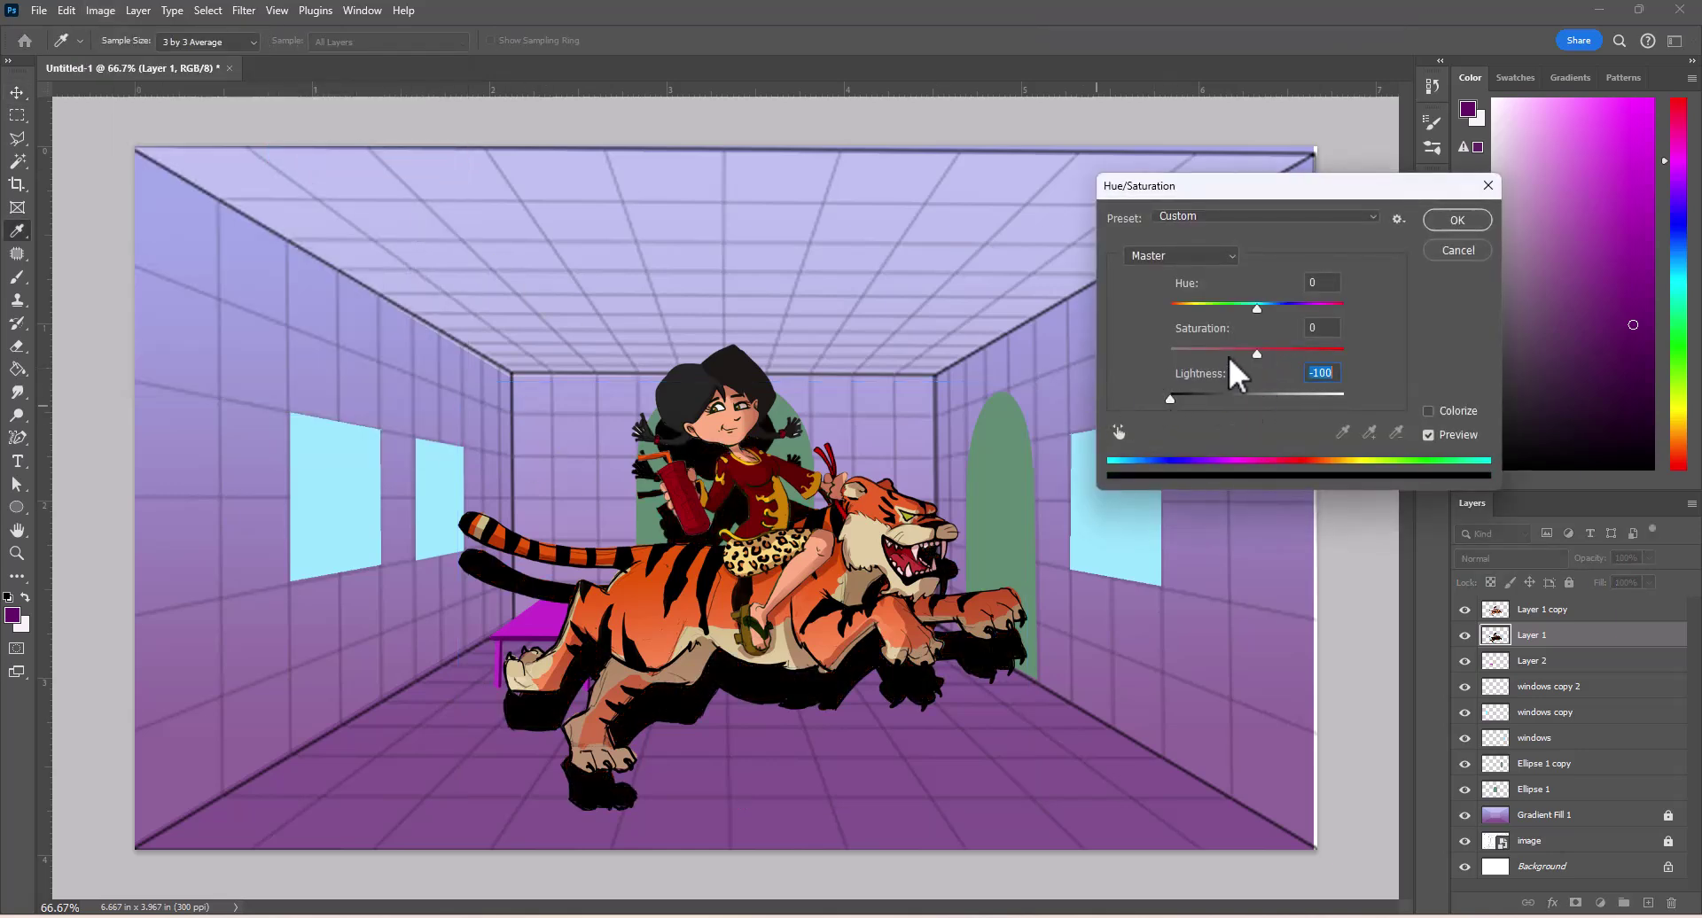
drag(1227, 353, 1161, 354)
drag(1257, 306, 1143, 303)
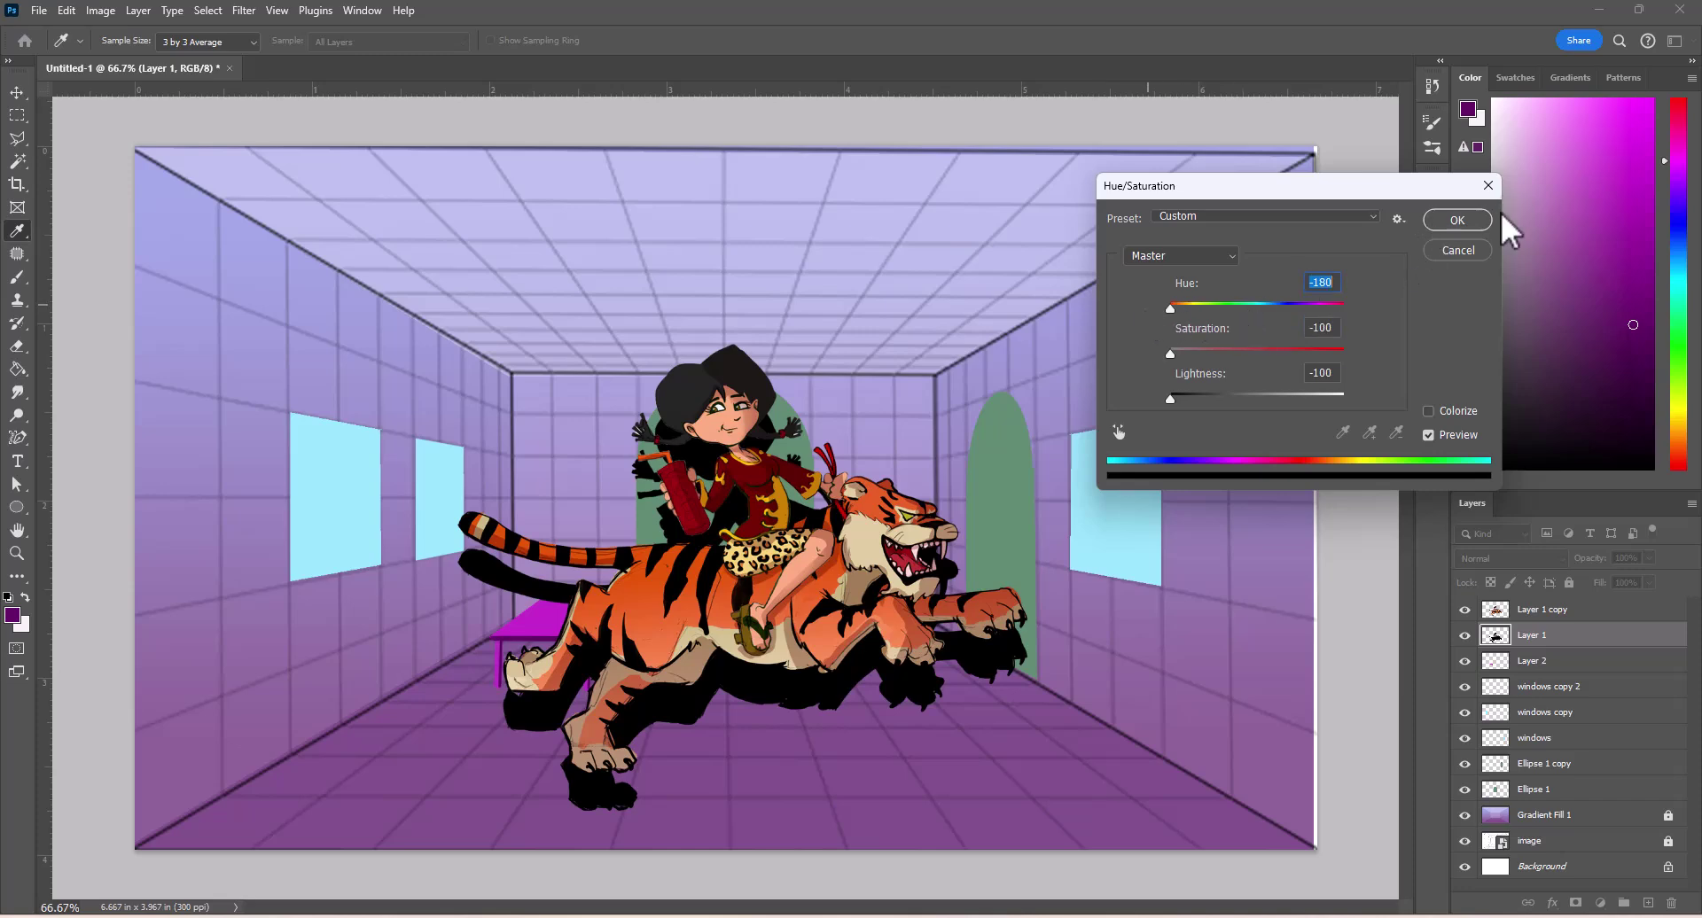
click(1454, 252)
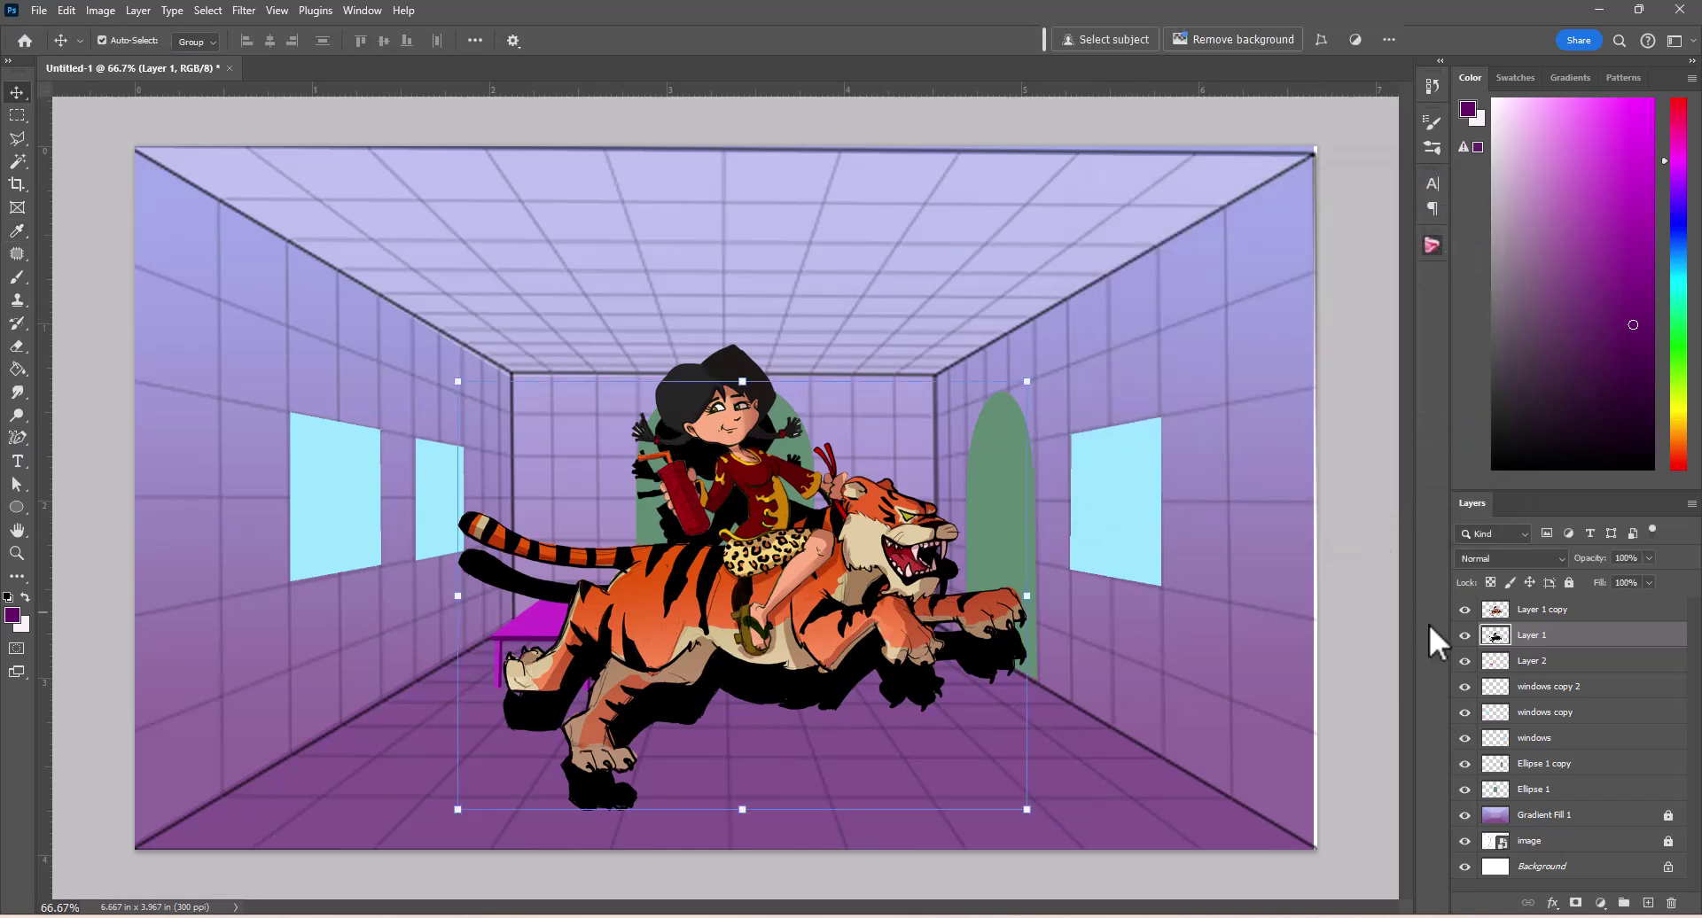
Step: Blend the silhouette in Multiply at about 37% opacity and squash it toward the floor
click(1497, 560)
click(1475, 489)
click(1603, 578)
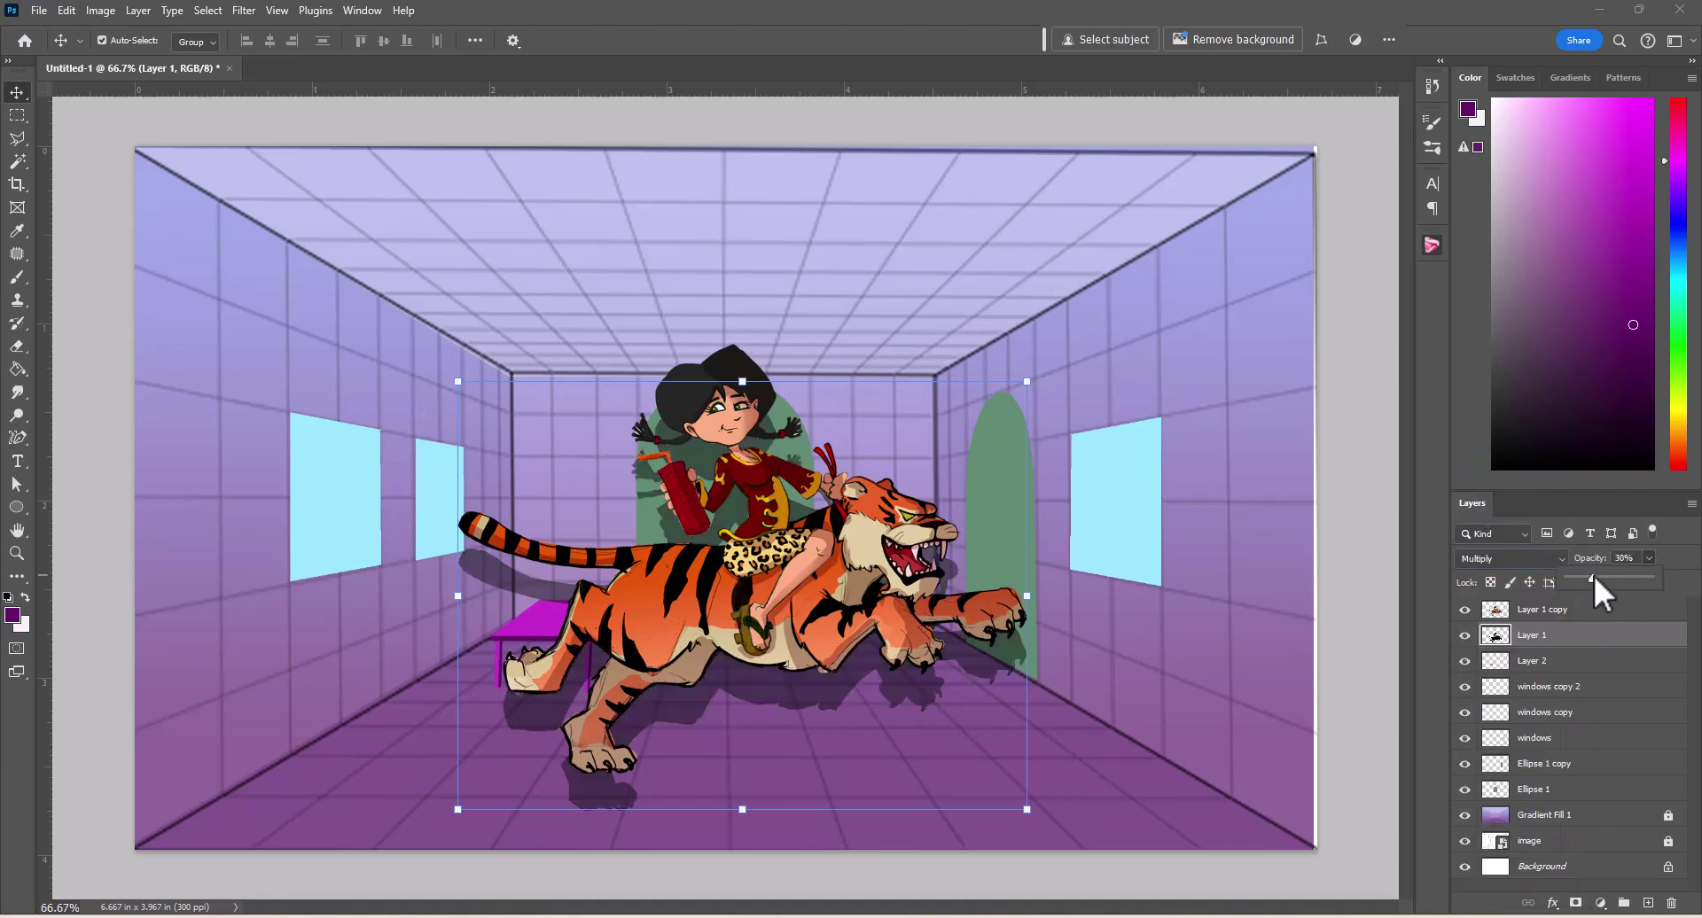
drag(1581, 577, 1589, 576)
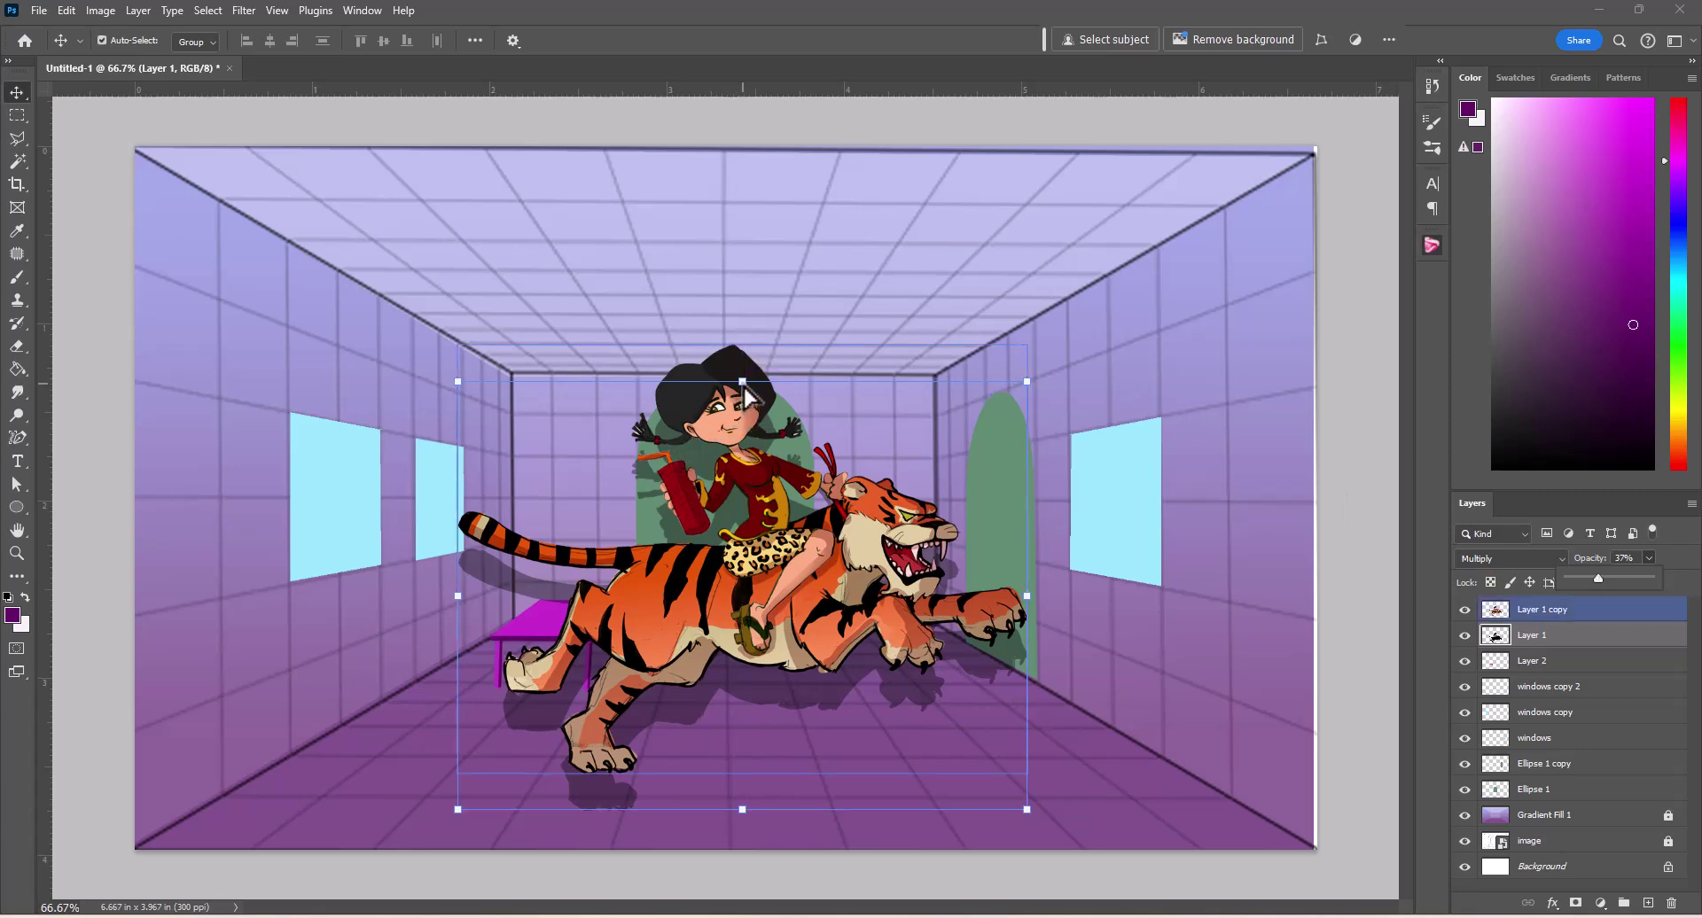
drag(742, 381, 756, 684)
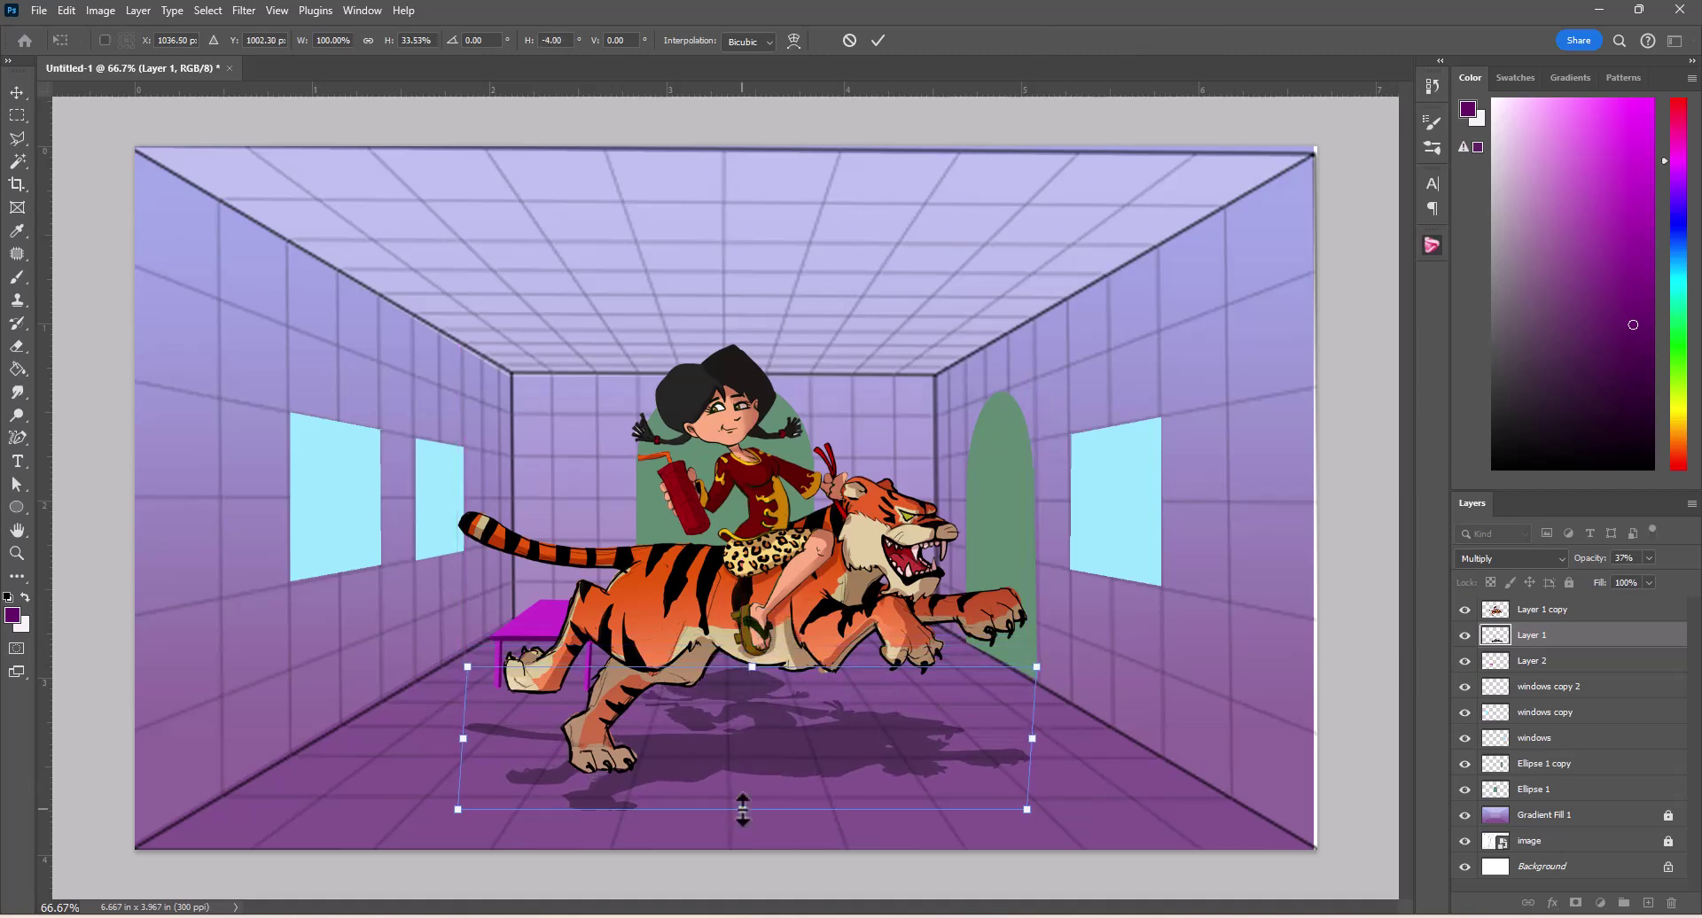
Step: Flatten and slant the shadow with the middle handles so it lies beneath the tiger, then apply
drag(743, 808, 746, 772)
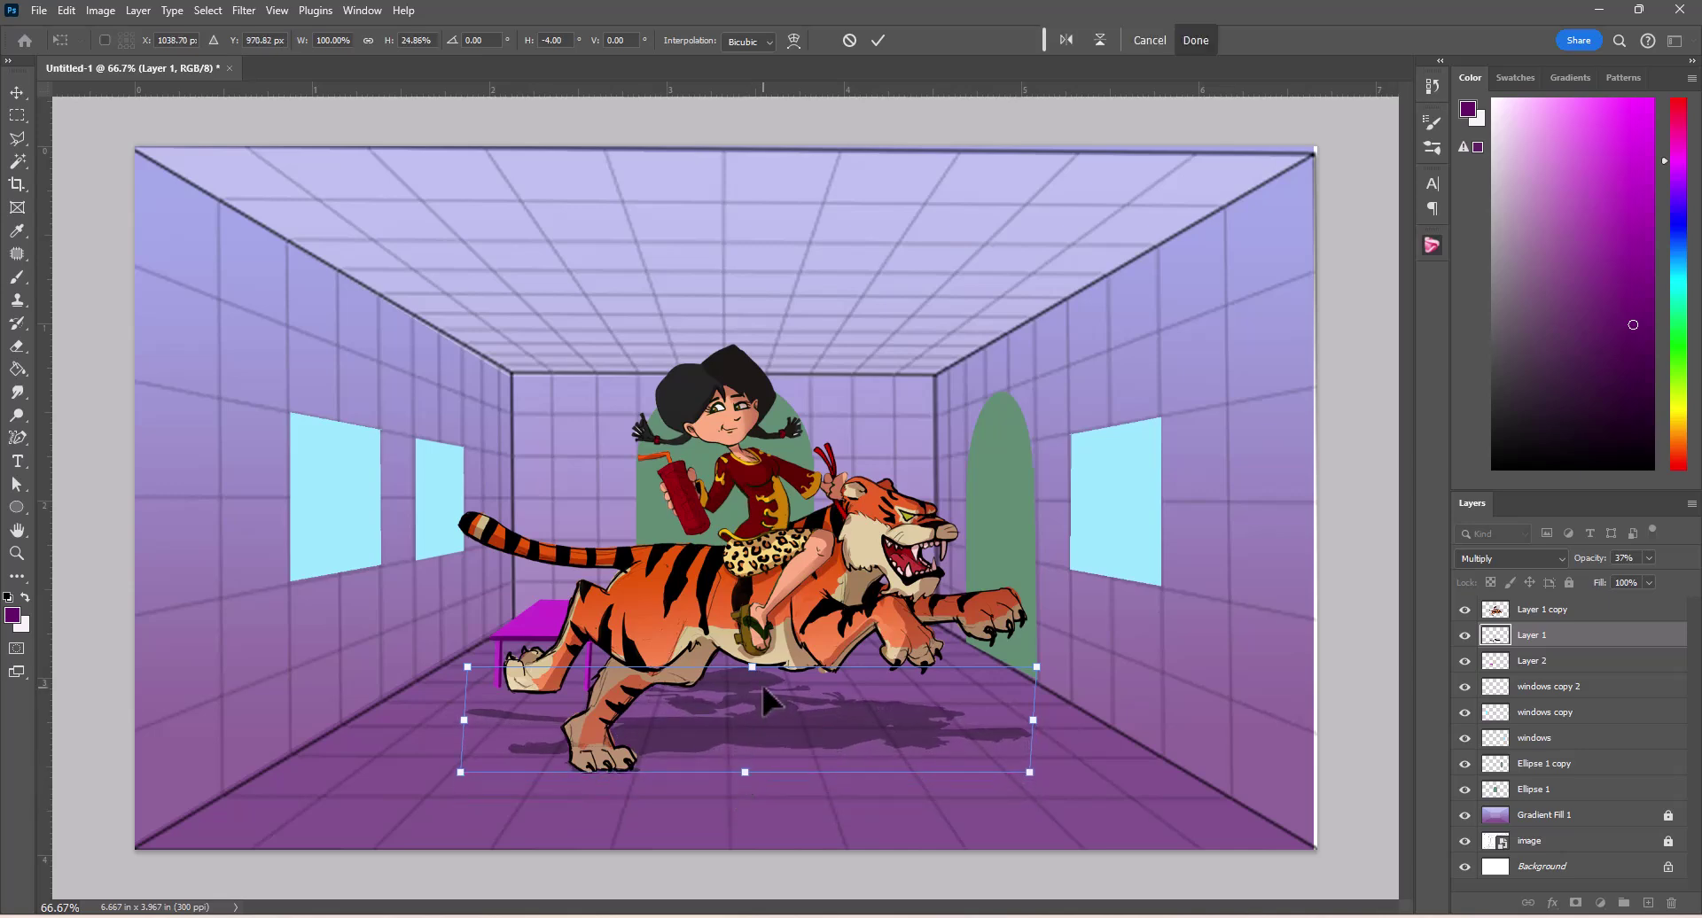
mouse_move(753, 672)
mouse_down()
mouse_move(754, 651)
mouse_move(763, 676)
mouse_up()
mouse_move(737, 738)
mouse_down()
mouse_move(769, 740)
mouse_move(746, 731)
mouse_up()
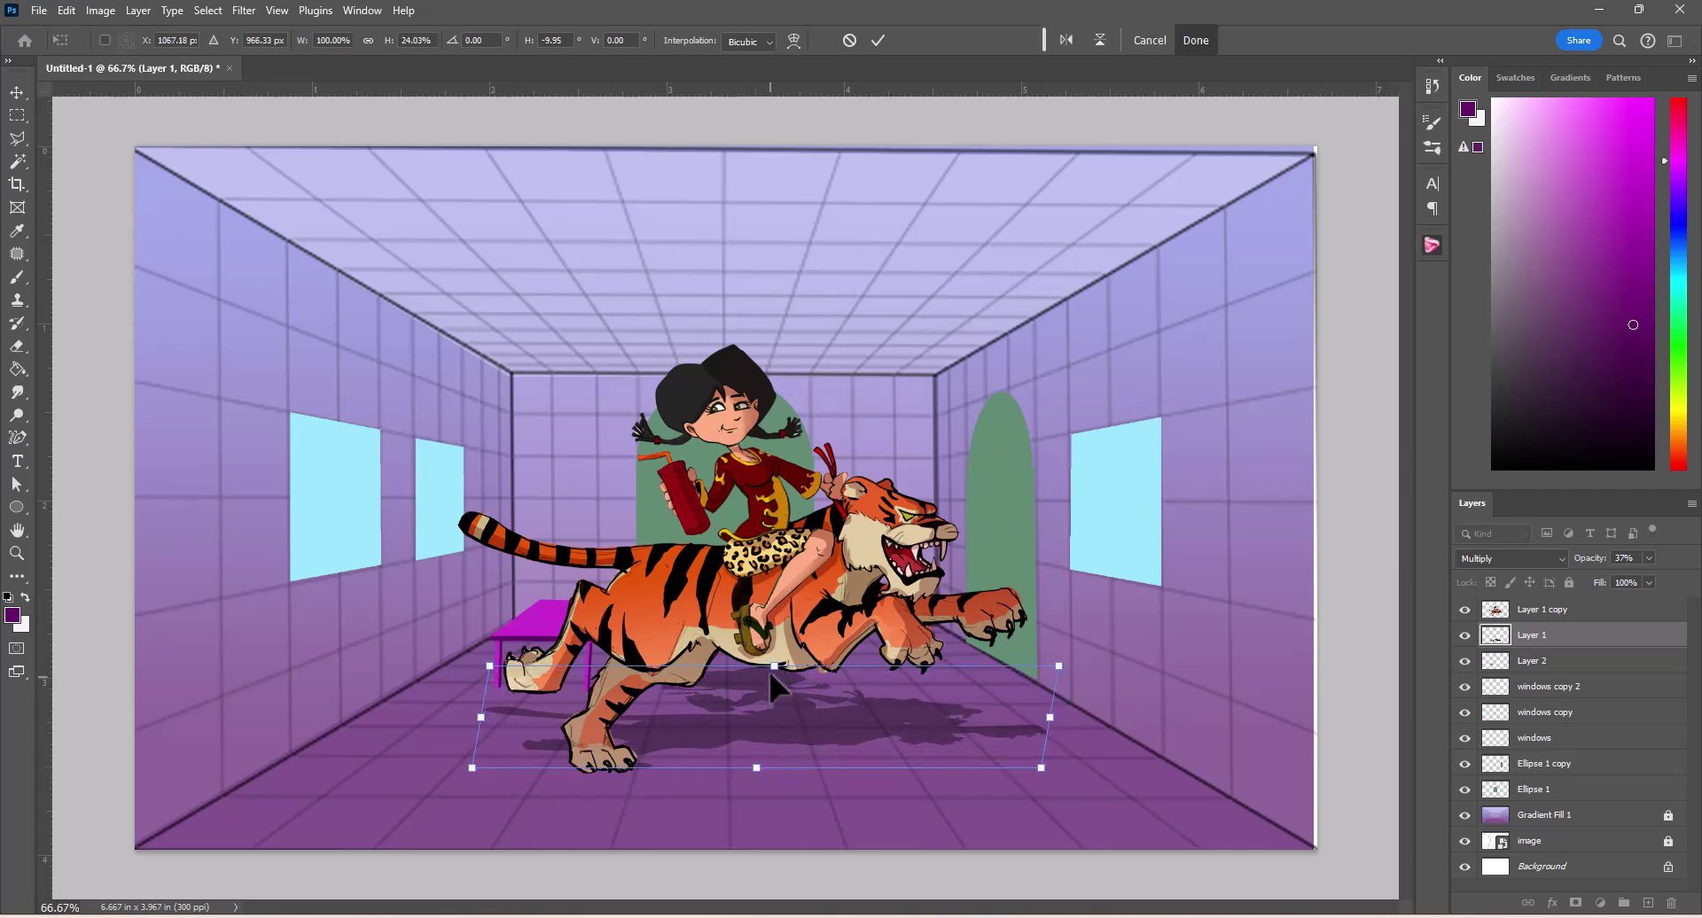
mouse_move(774, 675)
mouse_down()
mouse_move(809, 677)
mouse_move(704, 686)
mouse_move(753, 704)
mouse_move(762, 661)
mouse_up()
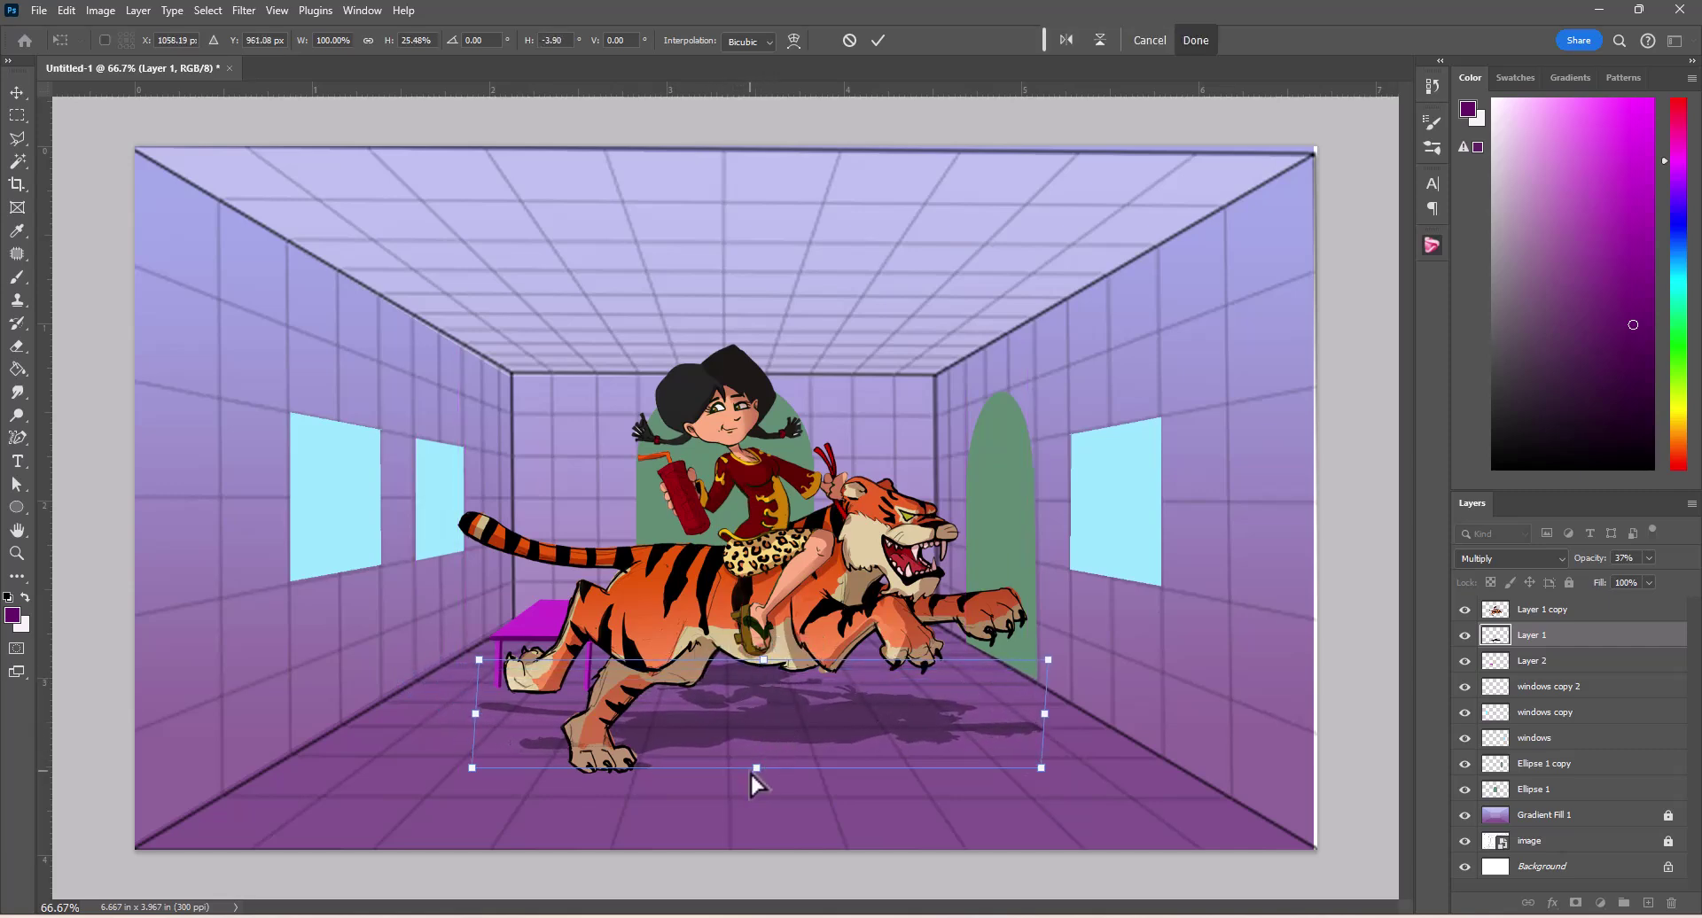
drag(763, 660, 773, 734)
key(Return)
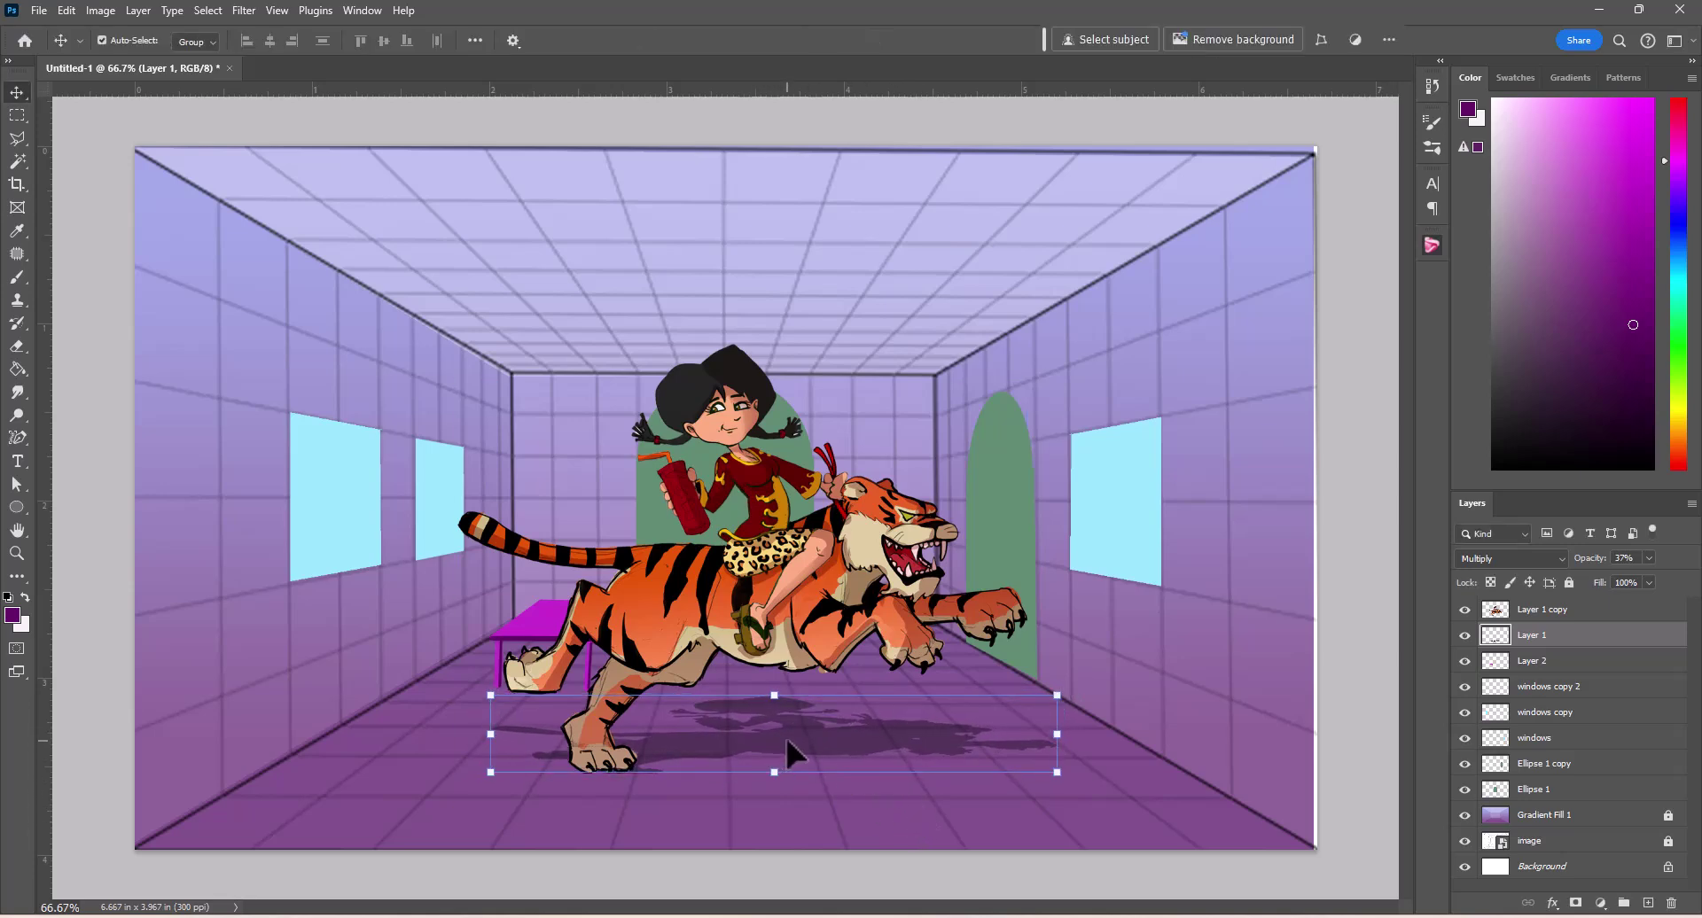
click(975, 811)
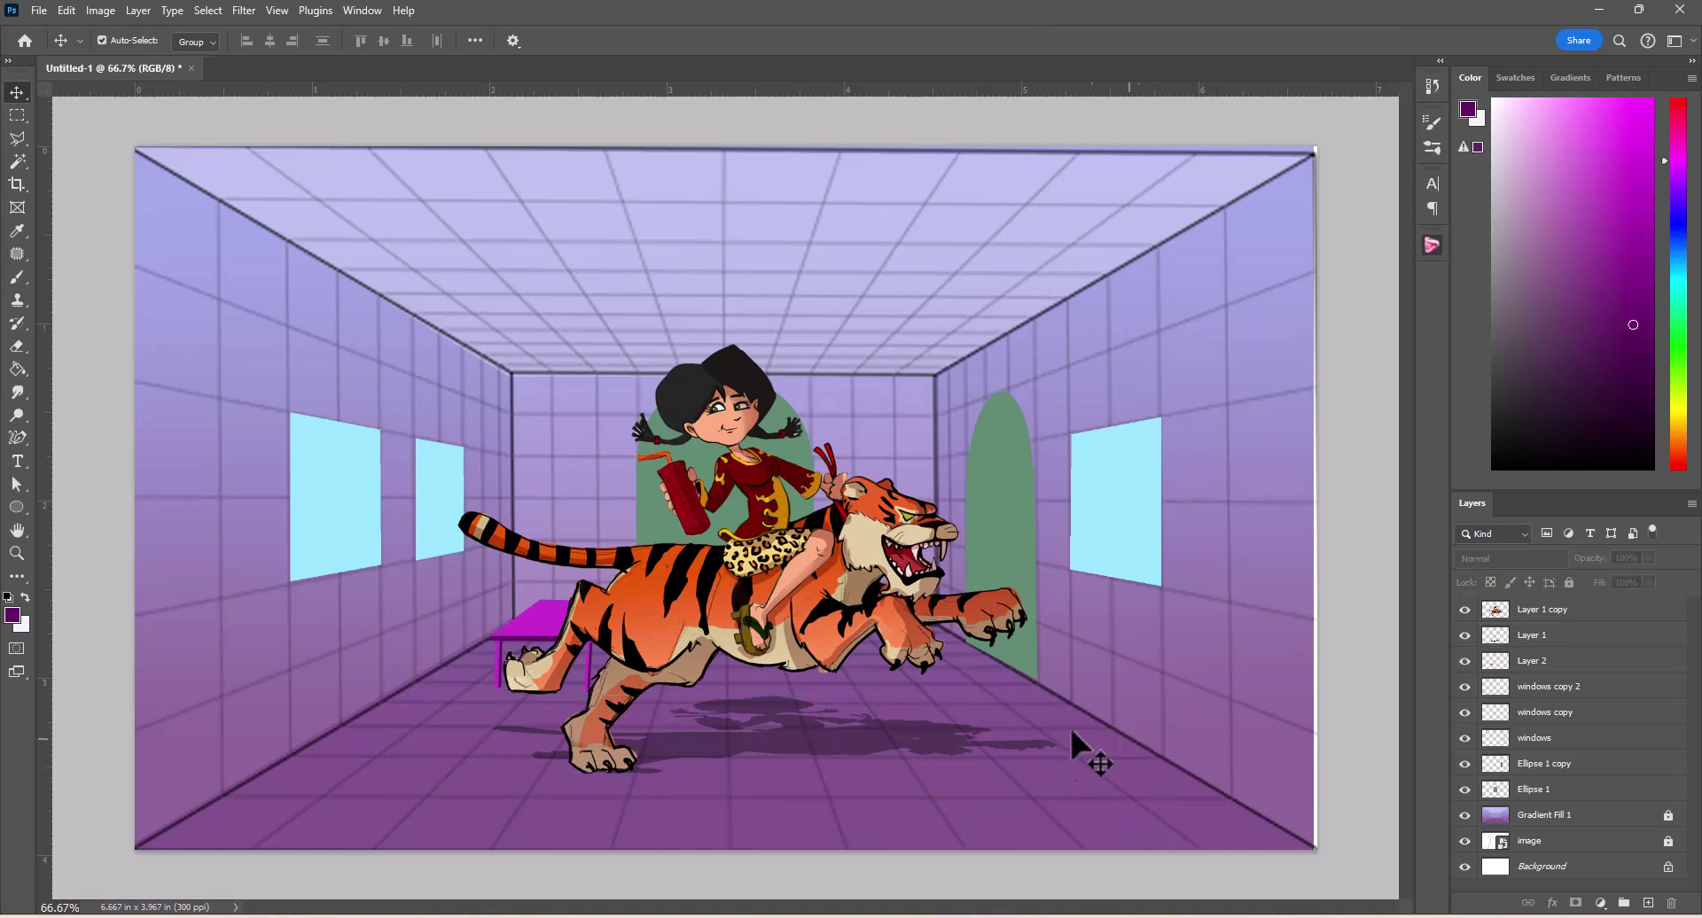
click(1476, 794)
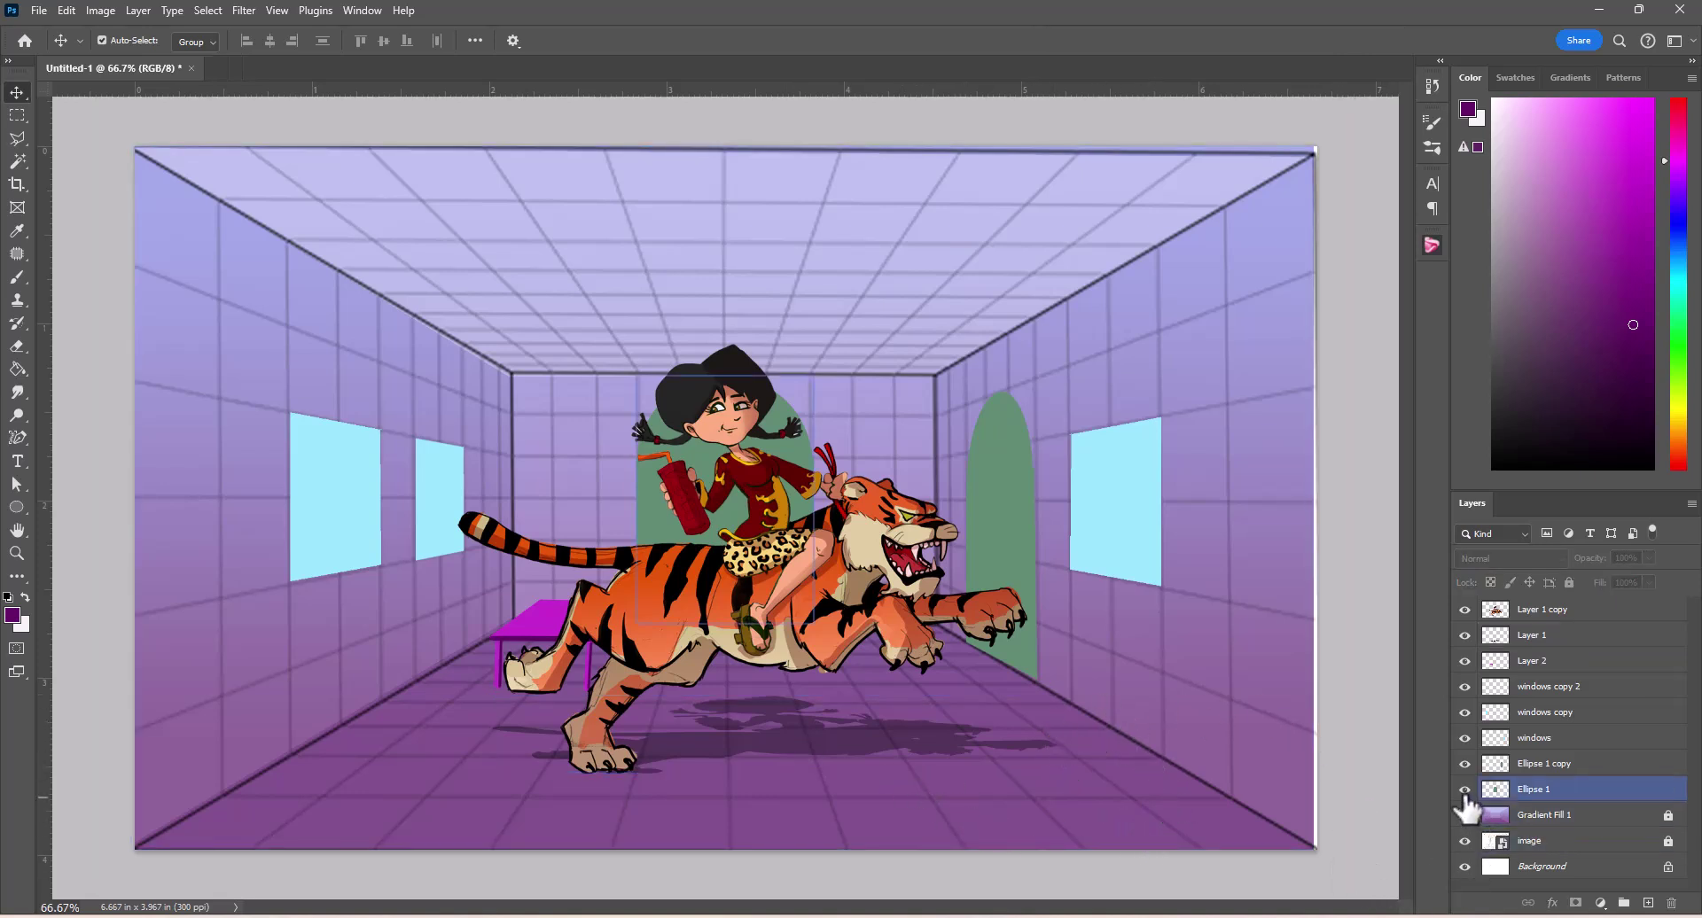
click(1465, 841)
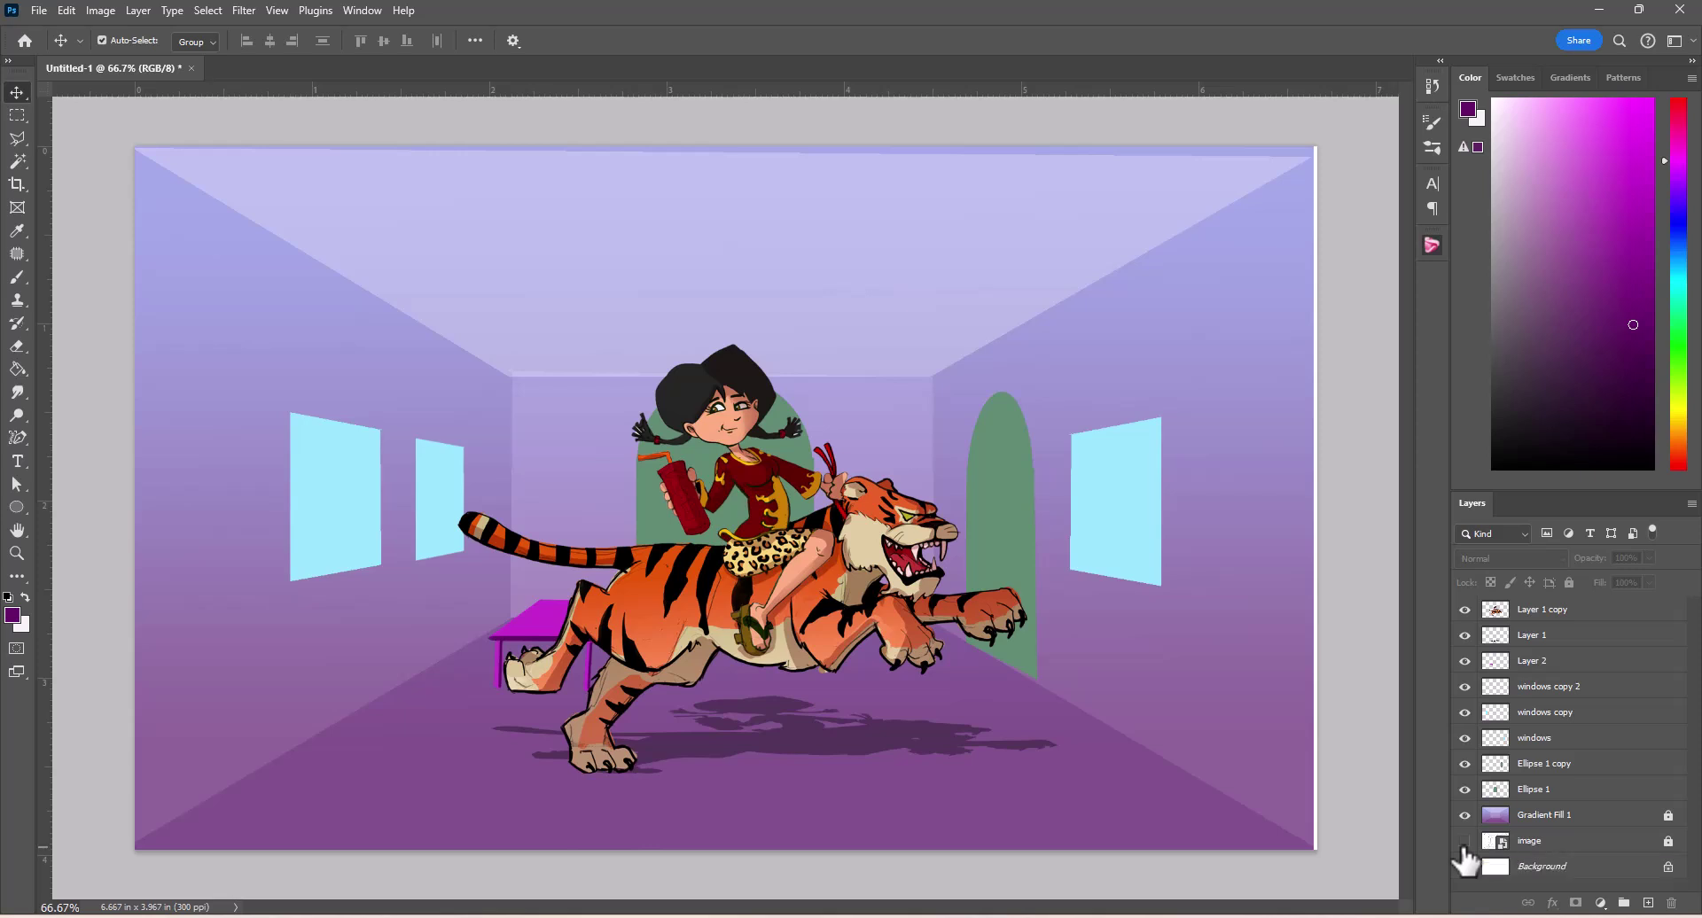
click(1464, 841)
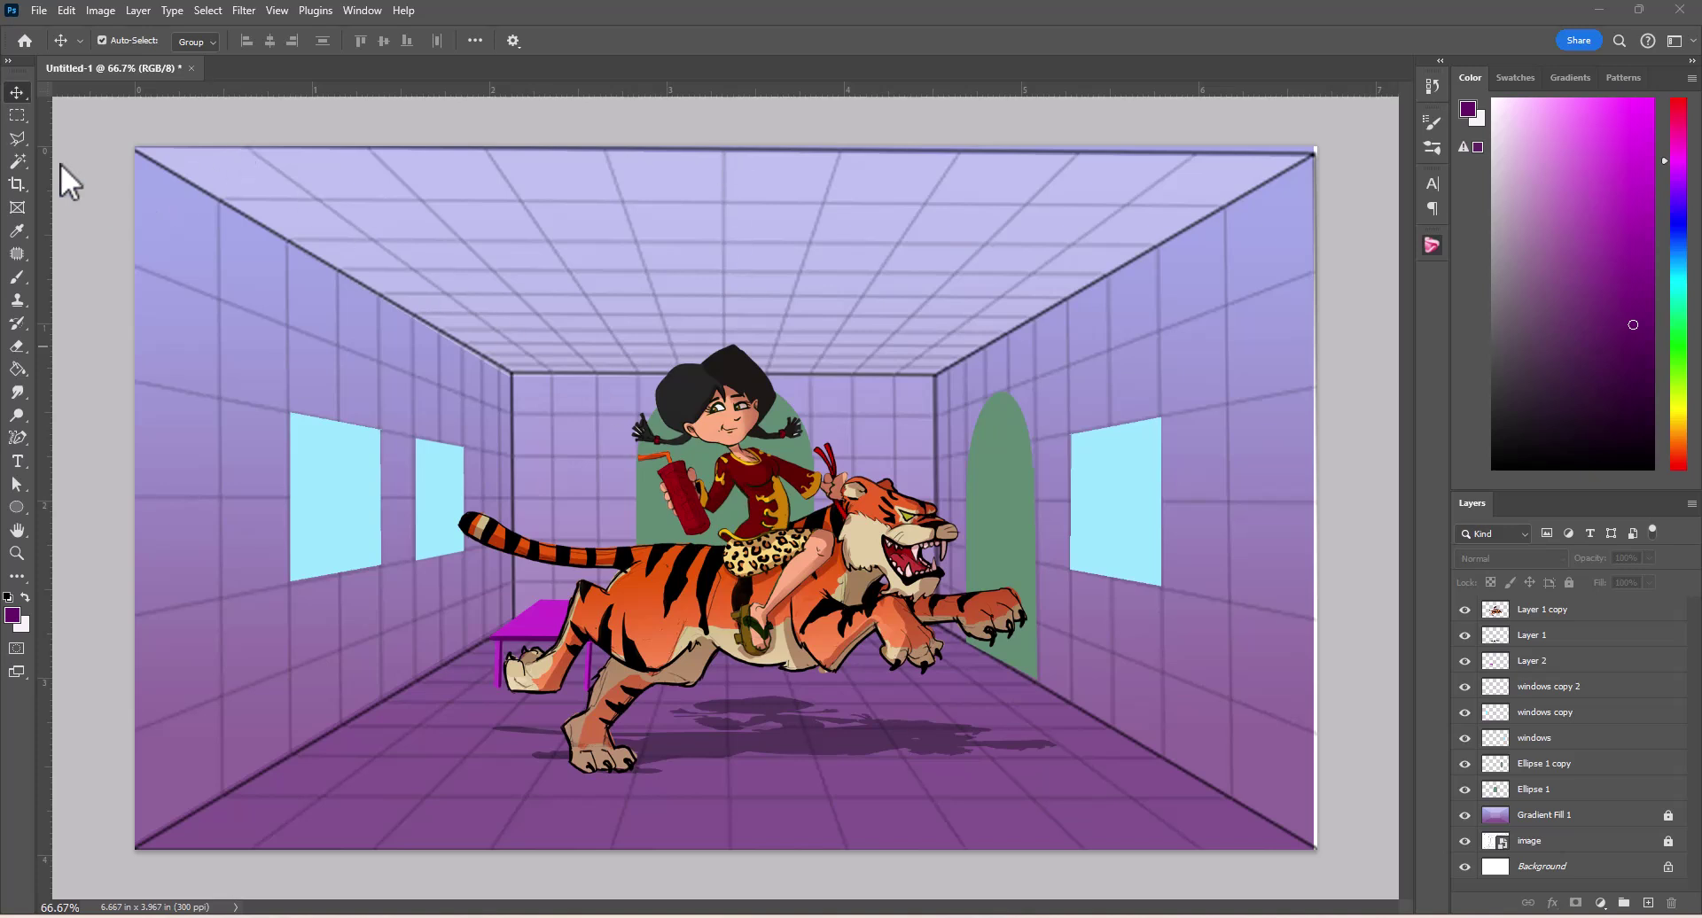
Step: Magic Wand the nearer left window and Paste Into it the cloud picture
click(352, 534)
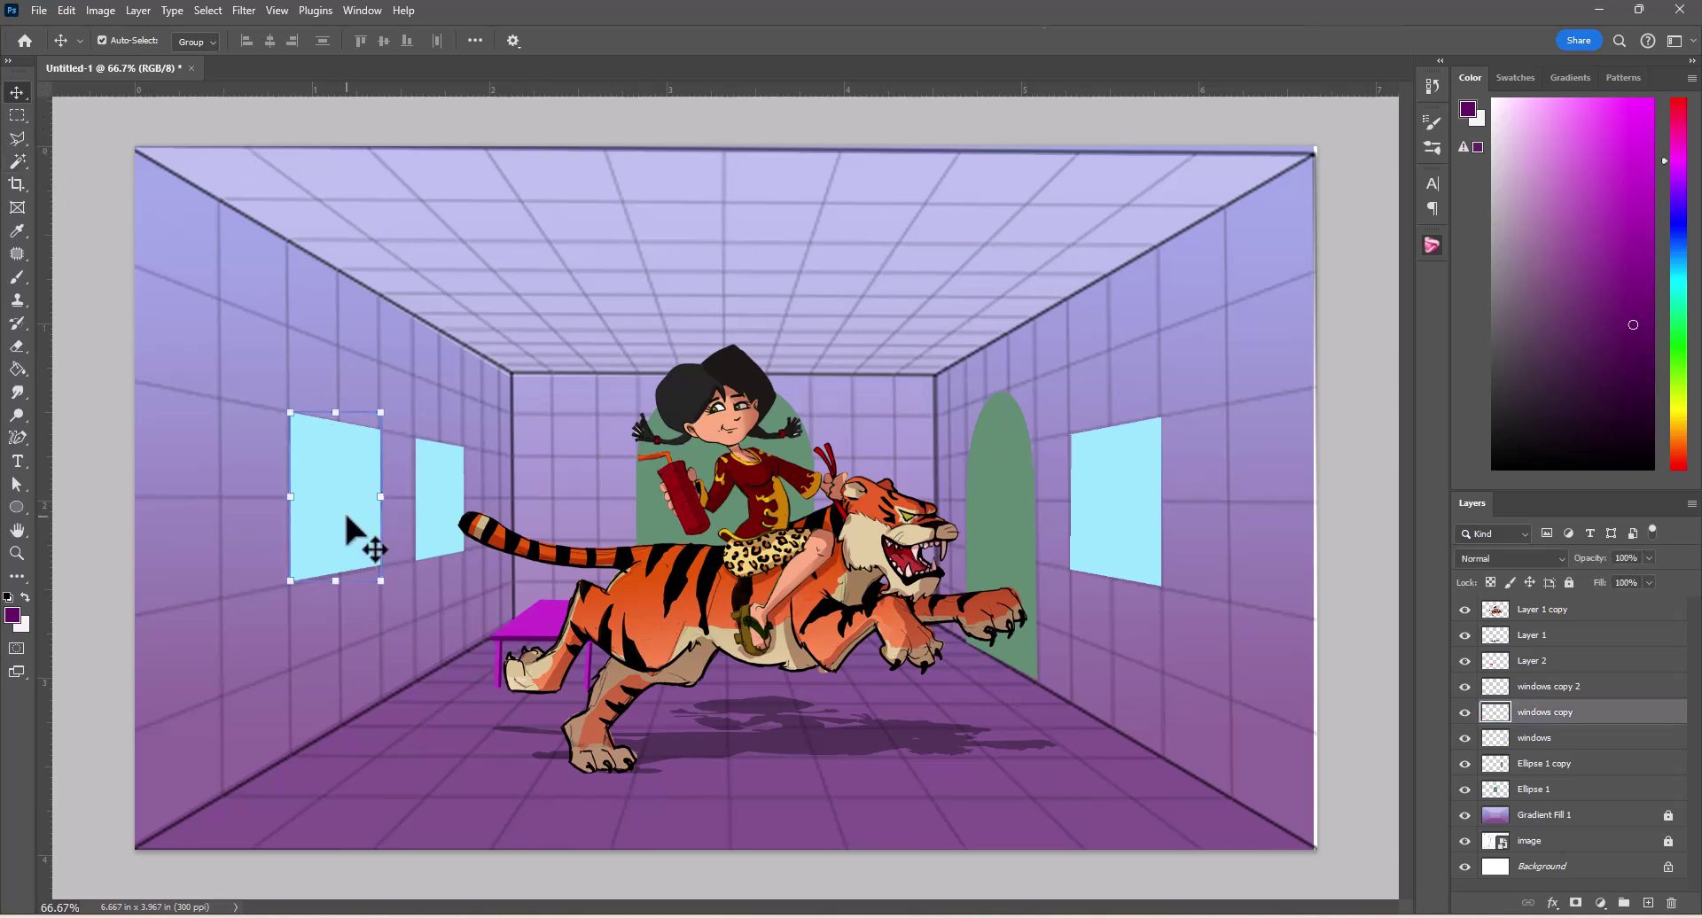
click(16, 160)
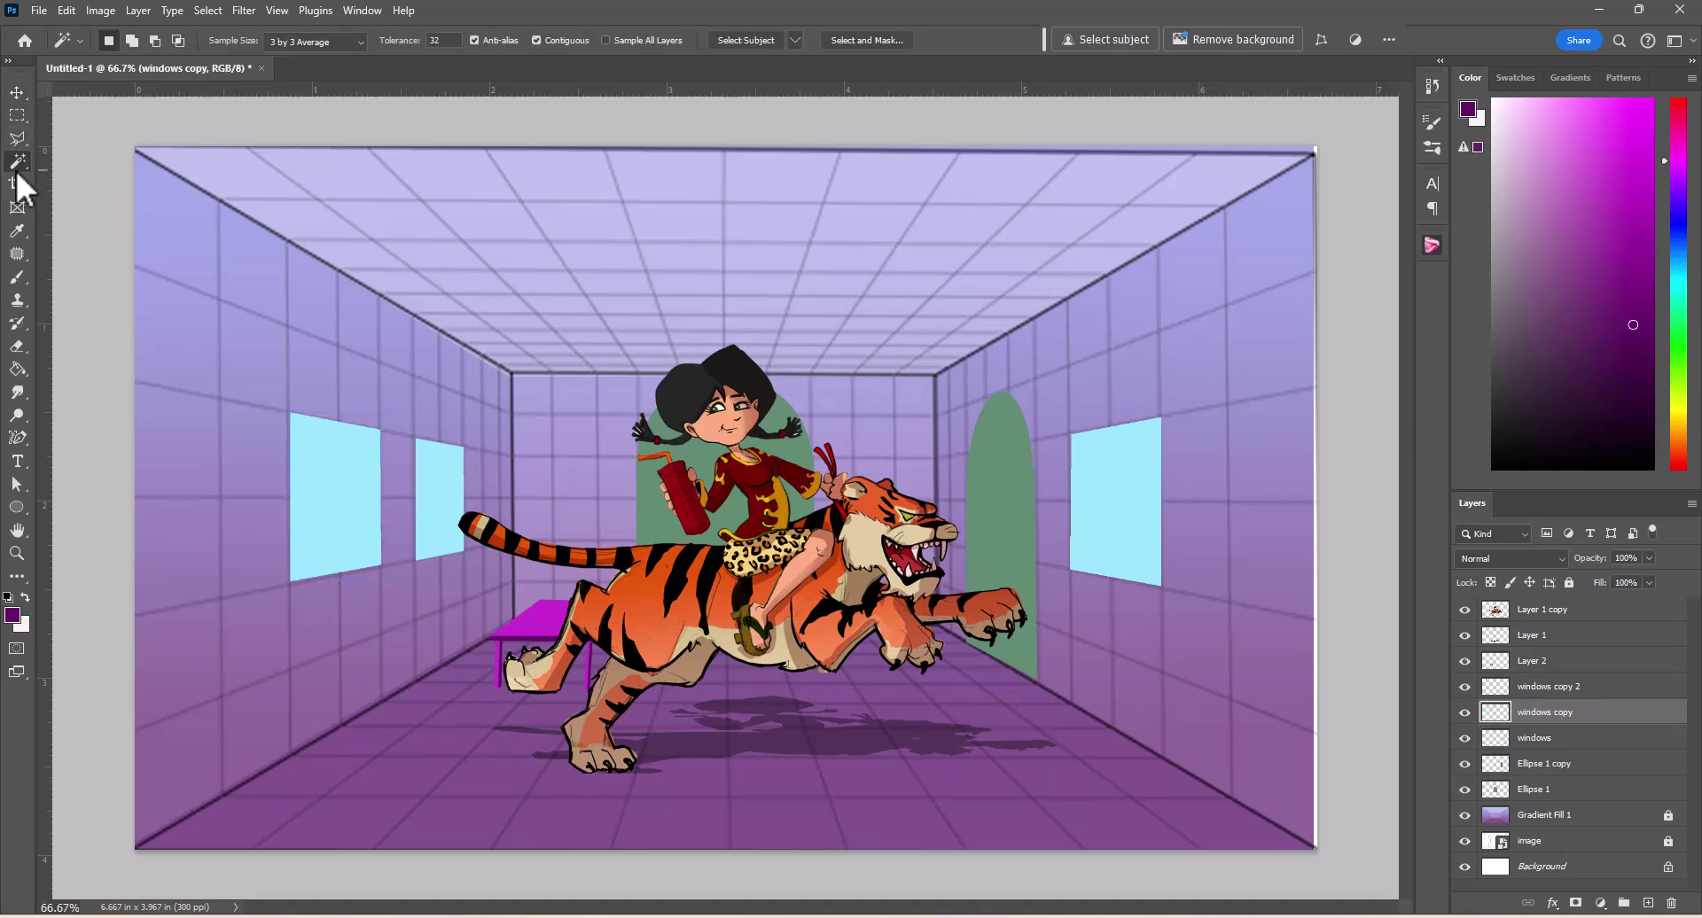
click(312, 496)
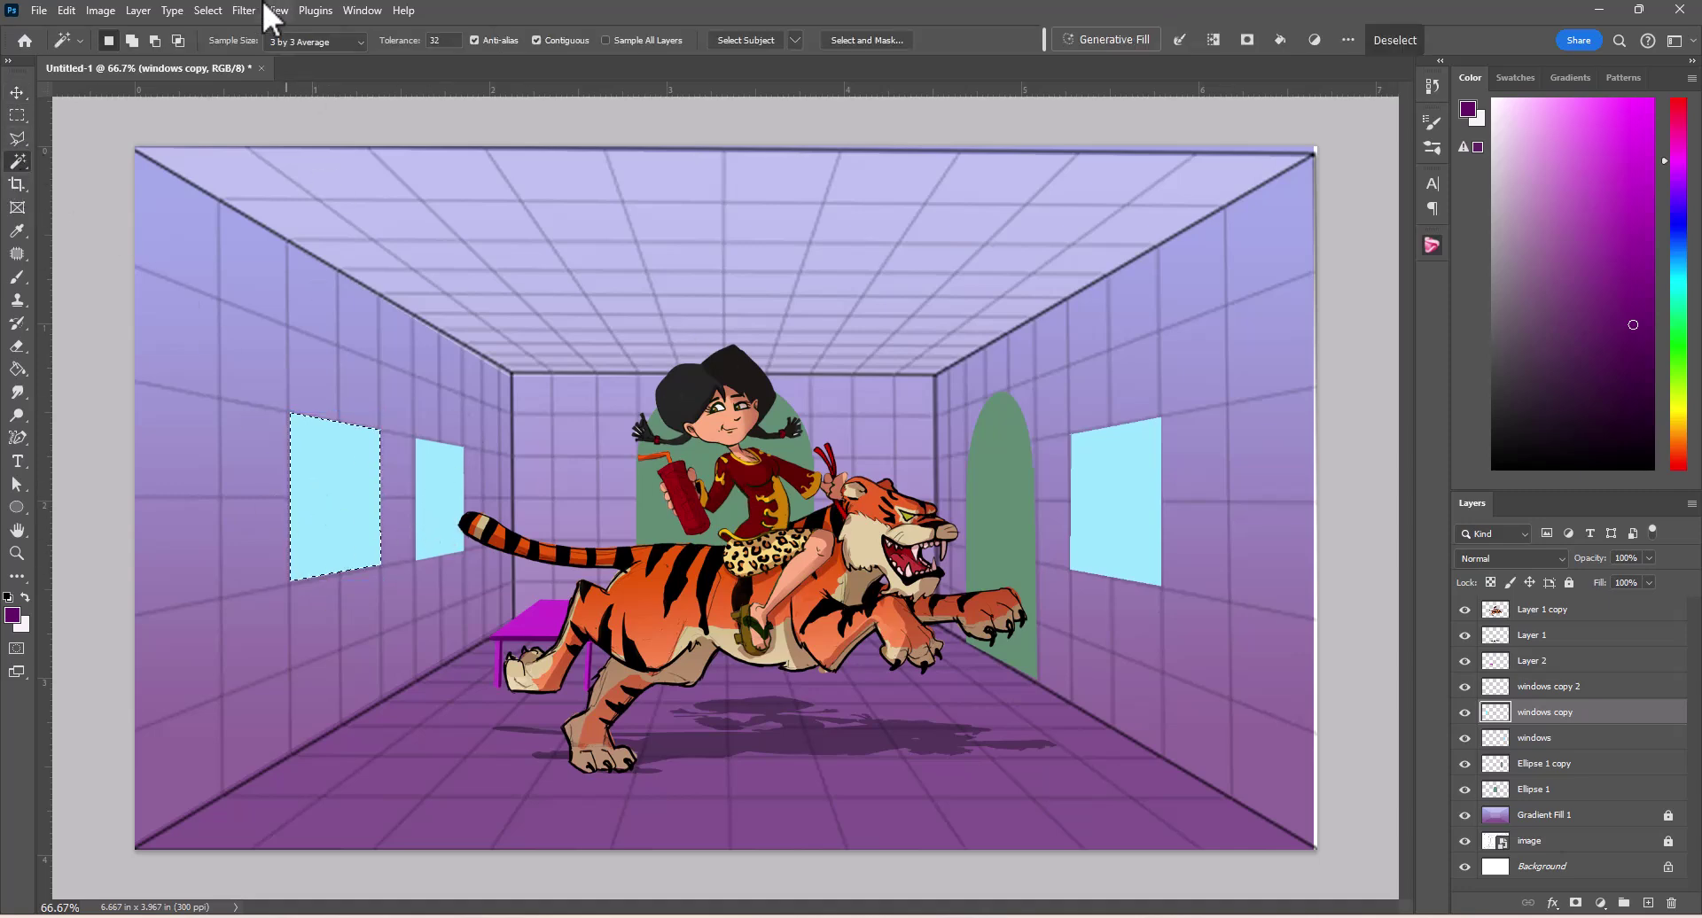
click(64, 11)
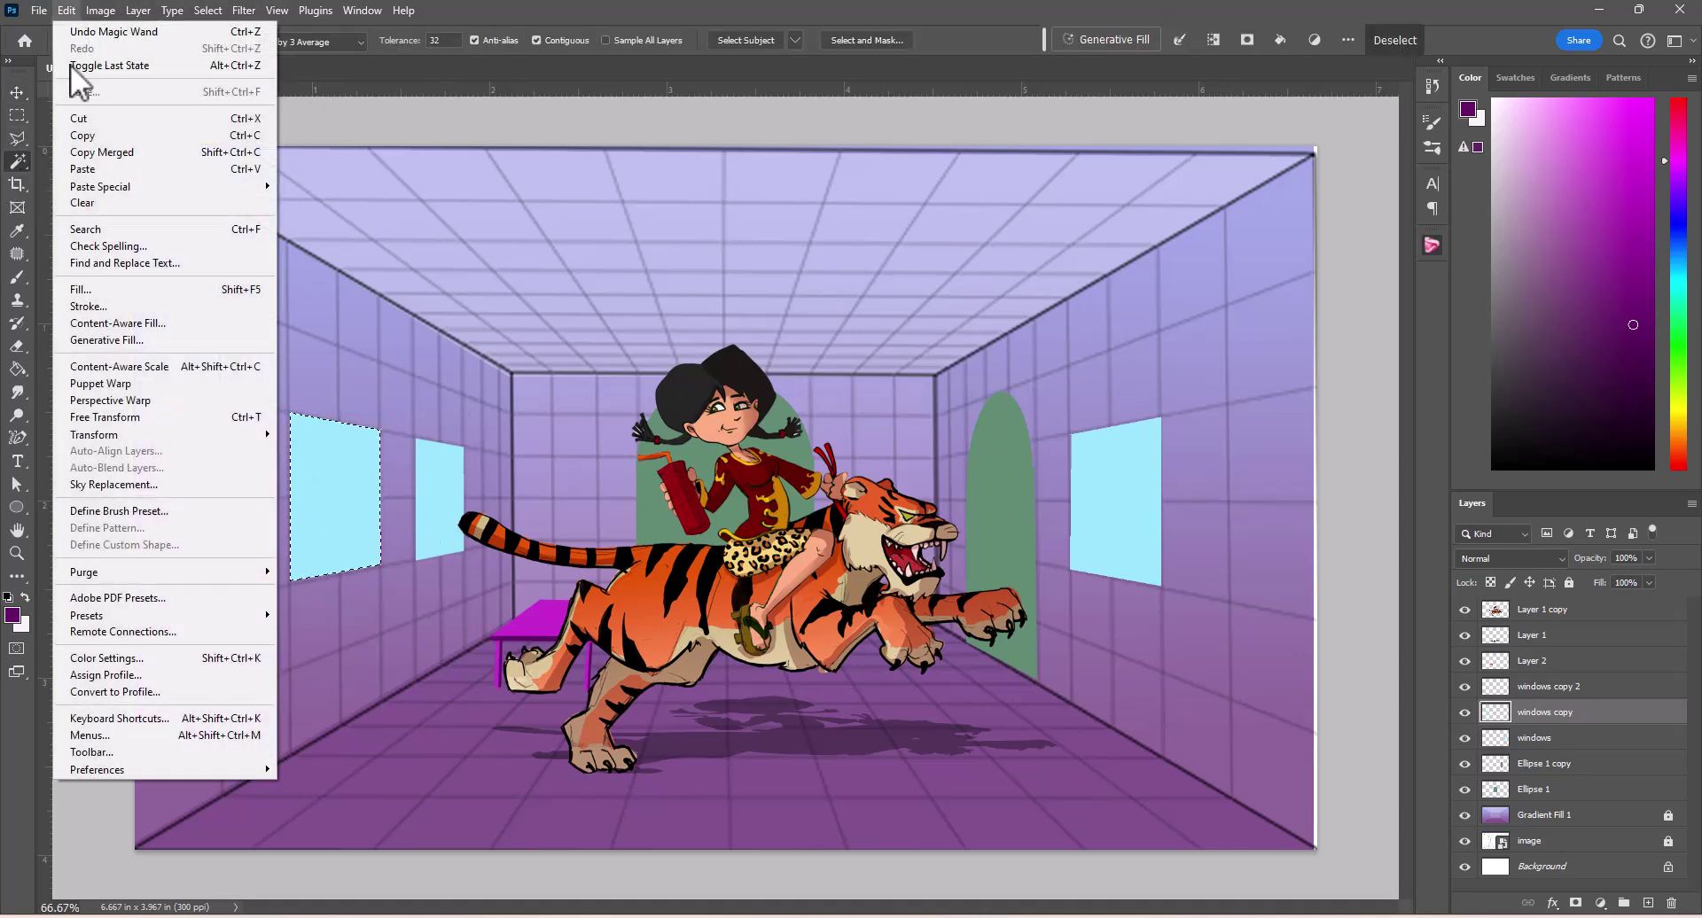
mouse_move(201, 188)
click(327, 220)
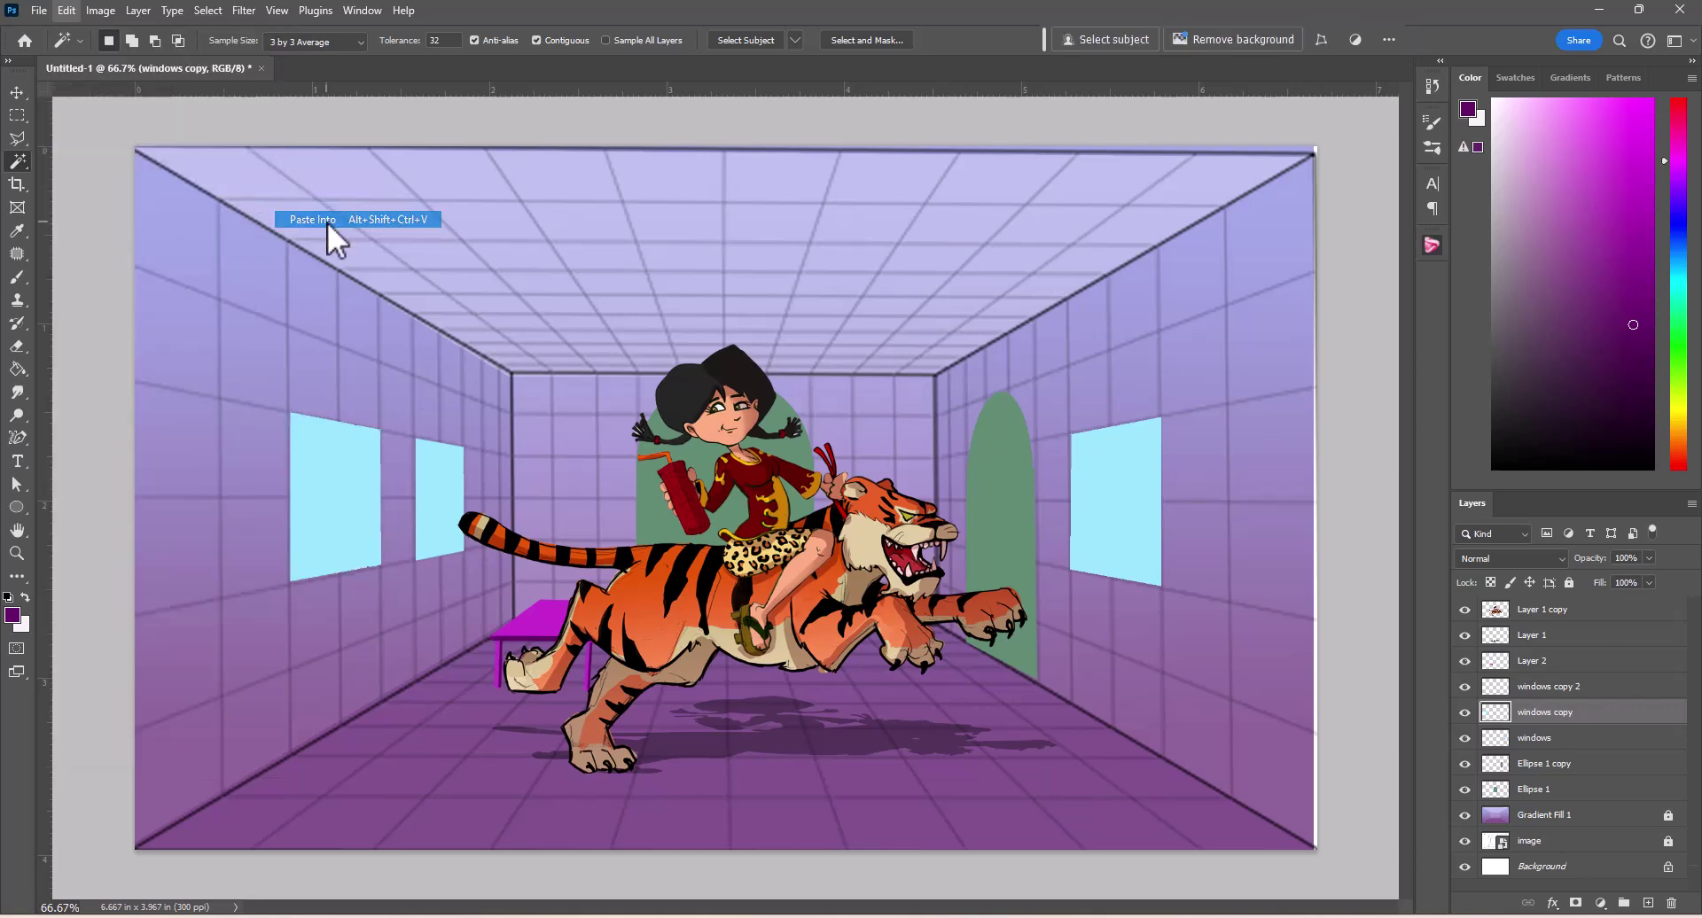
Step: Distort the pasted clouds' four corners to match the left wall's perspective and commit
key(ctrl+t)
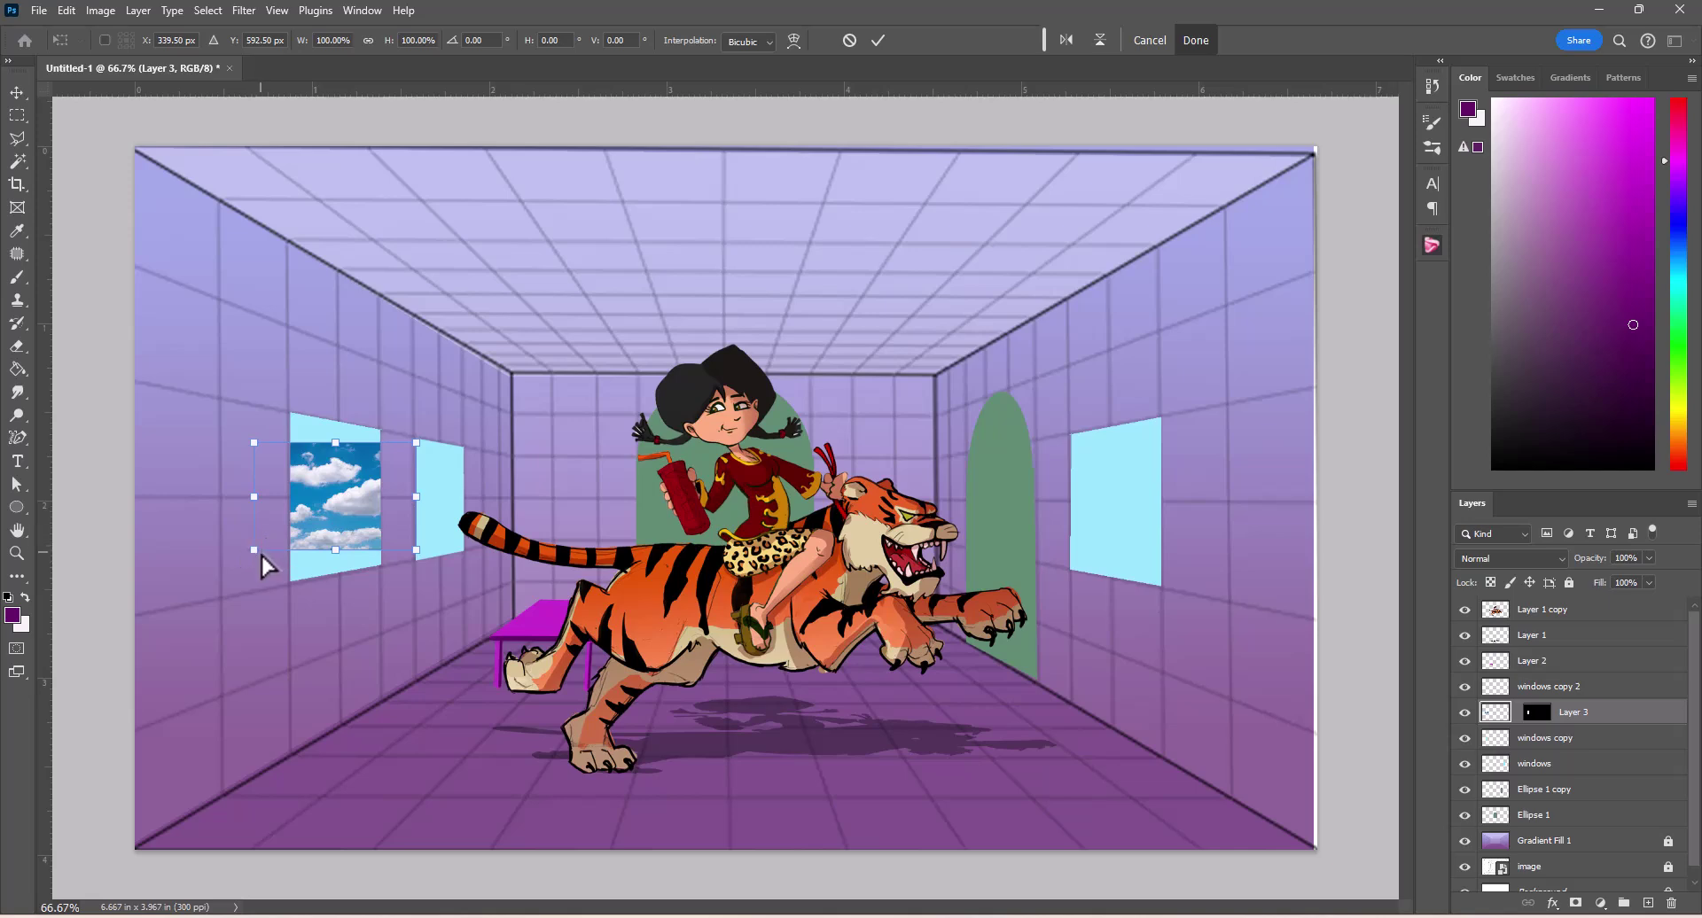
drag(257, 553, 291, 585)
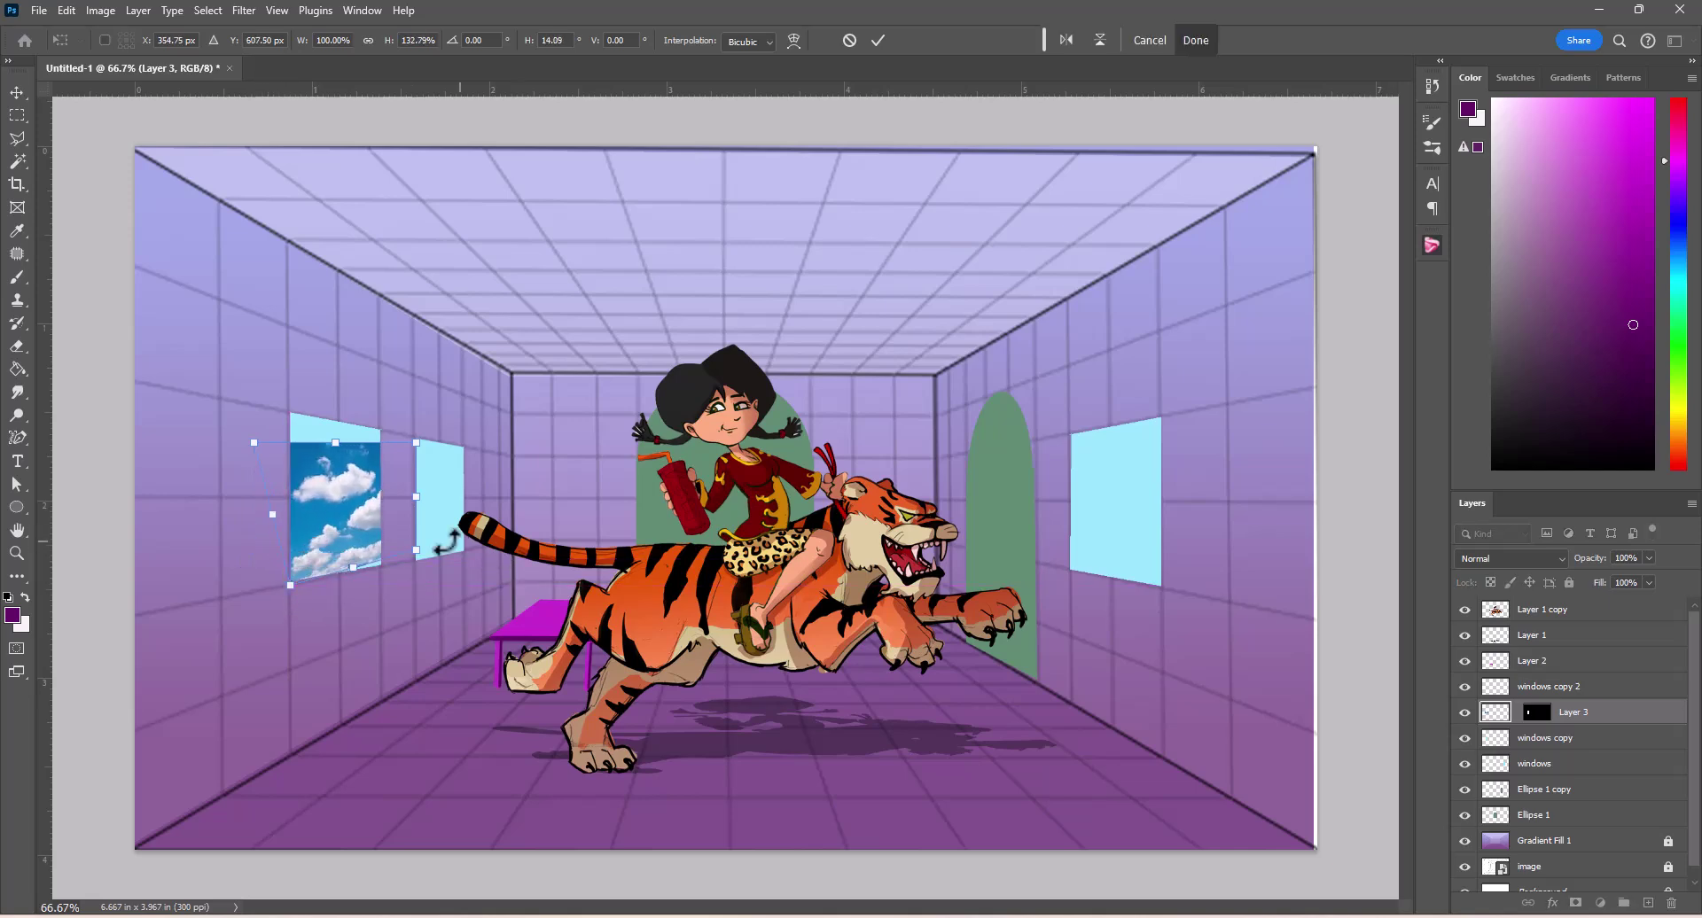
drag(417, 551, 381, 567)
drag(415, 447, 381, 428)
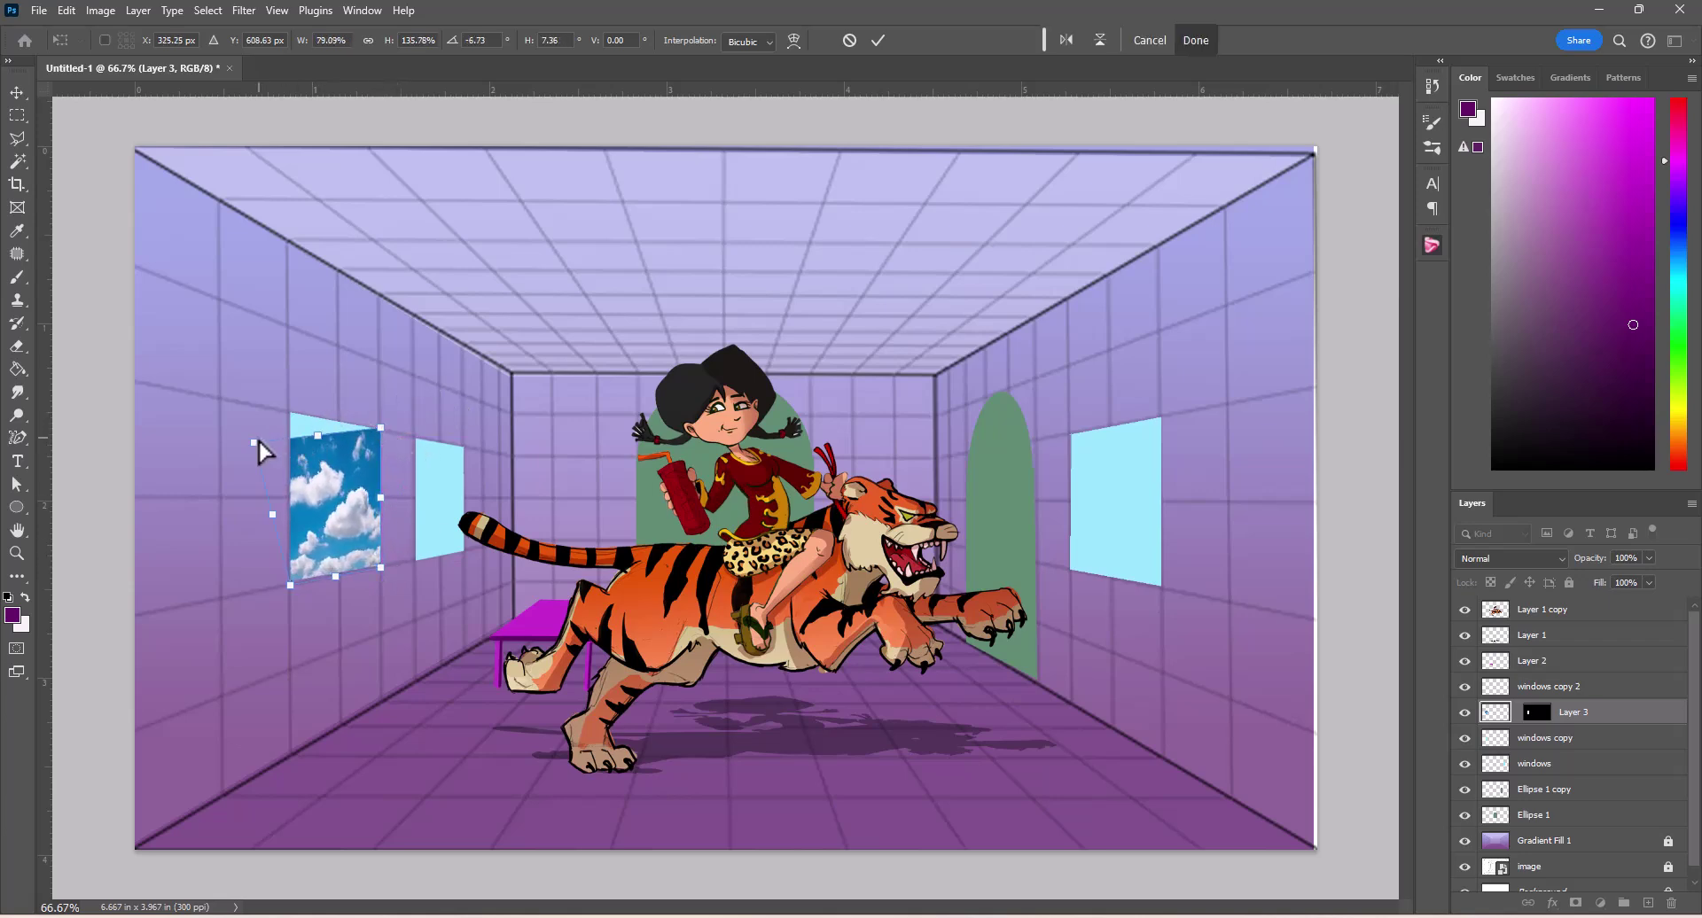
drag(254, 443, 294, 421)
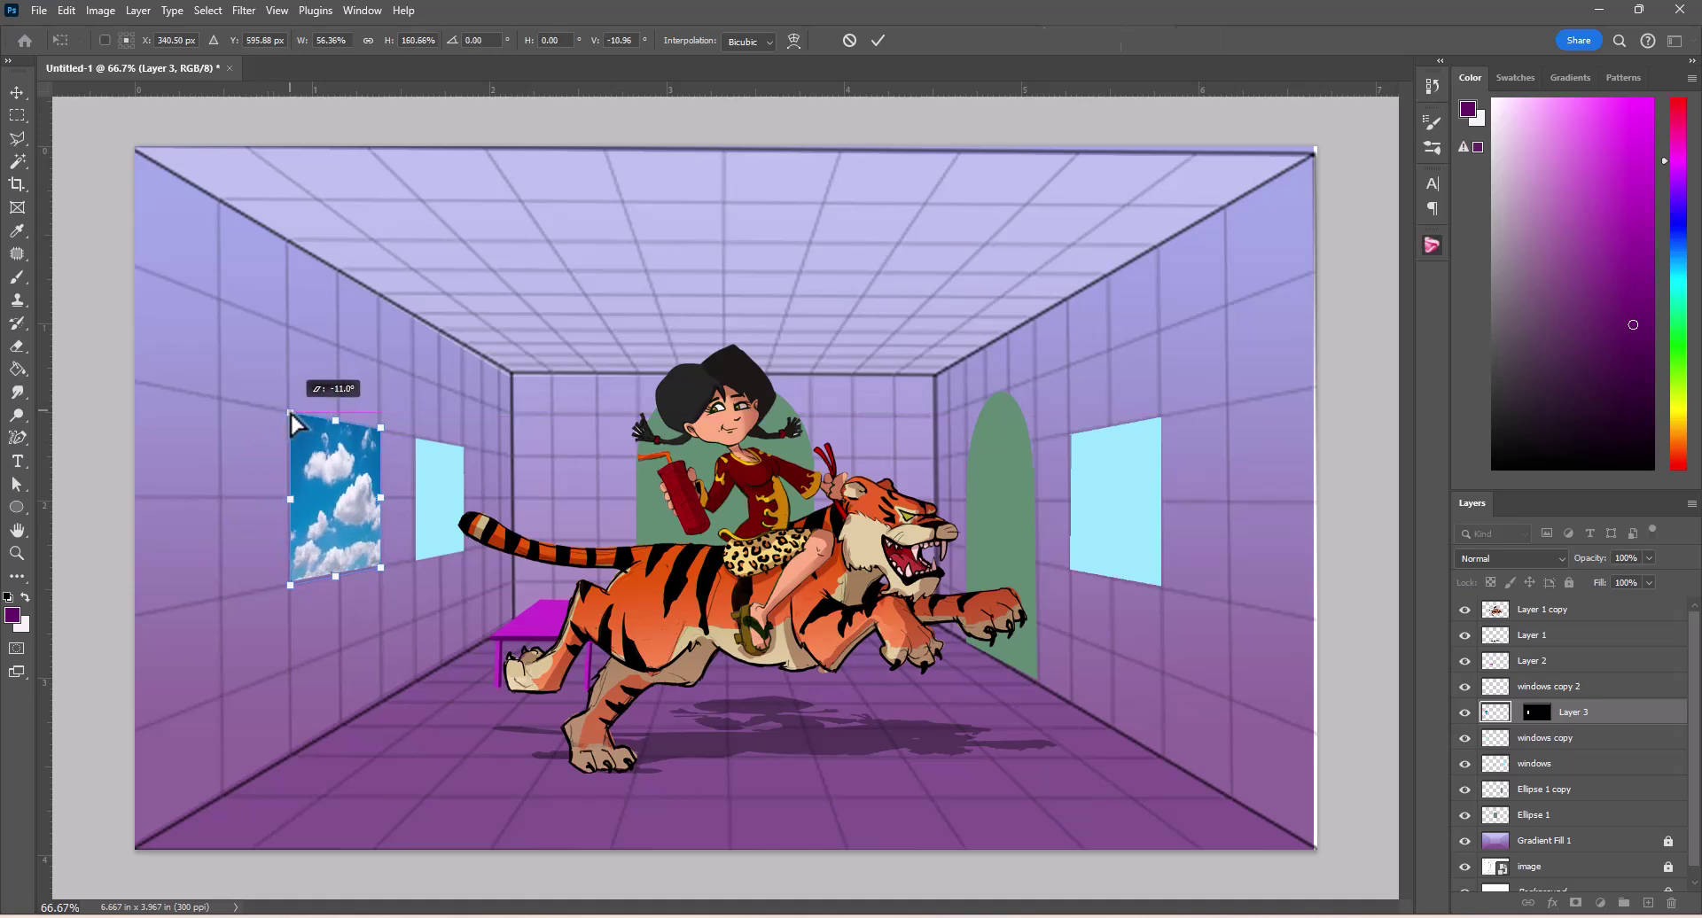
key(Return)
Step: Try widening the clouds to the right with the Move tool, then undo it
key(w)
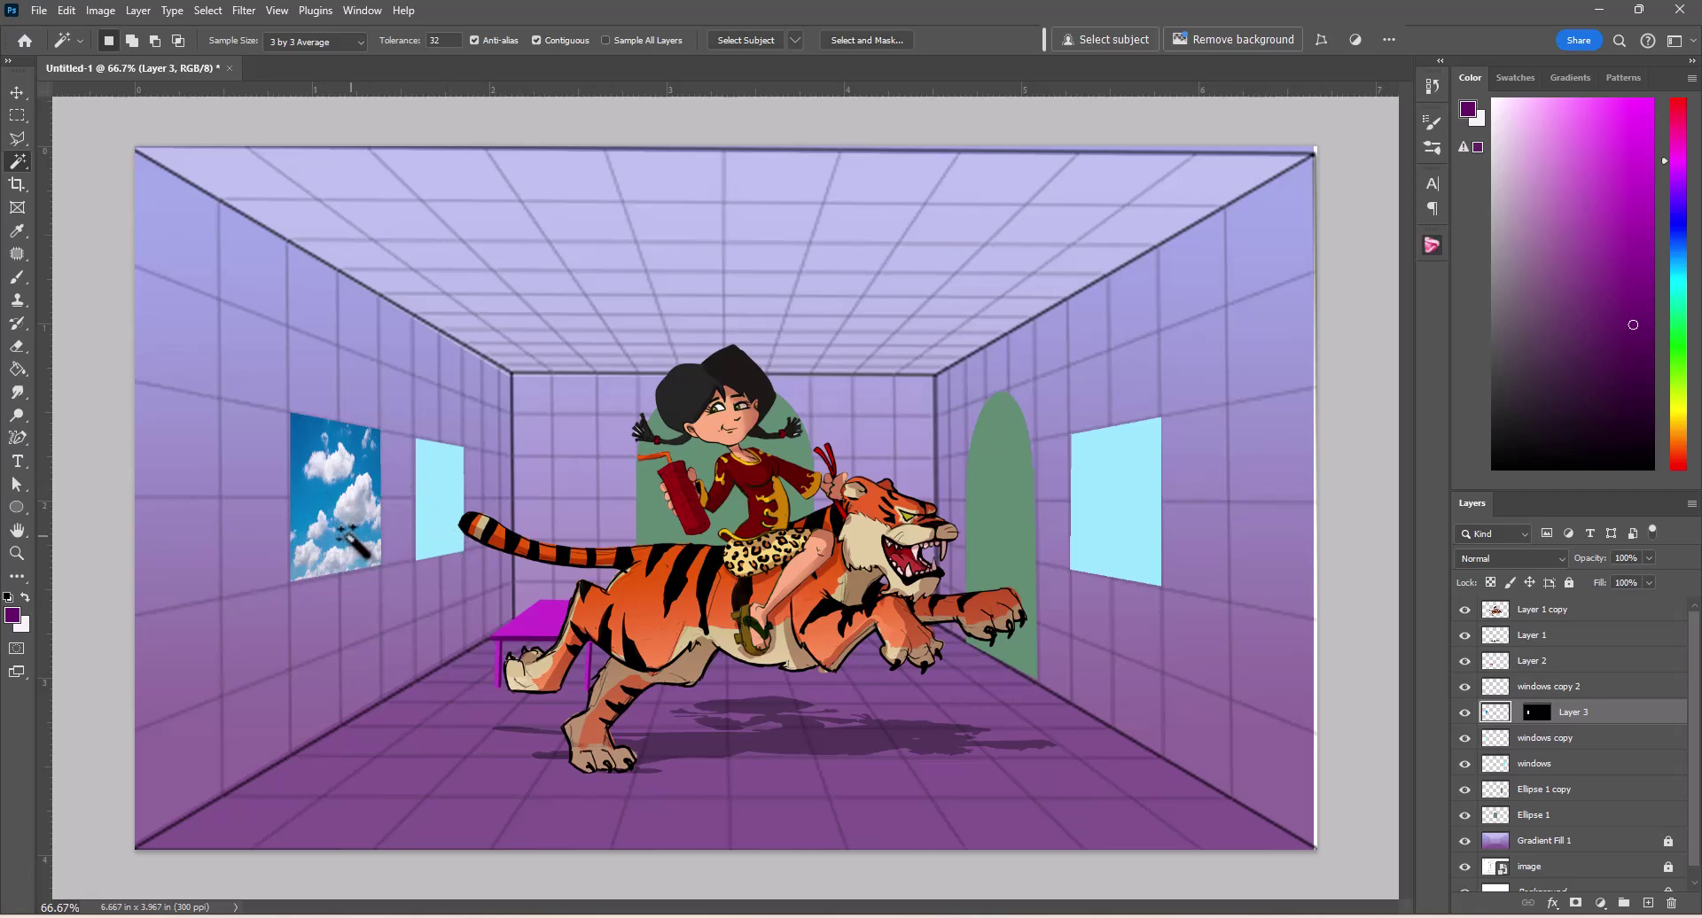
click(17, 92)
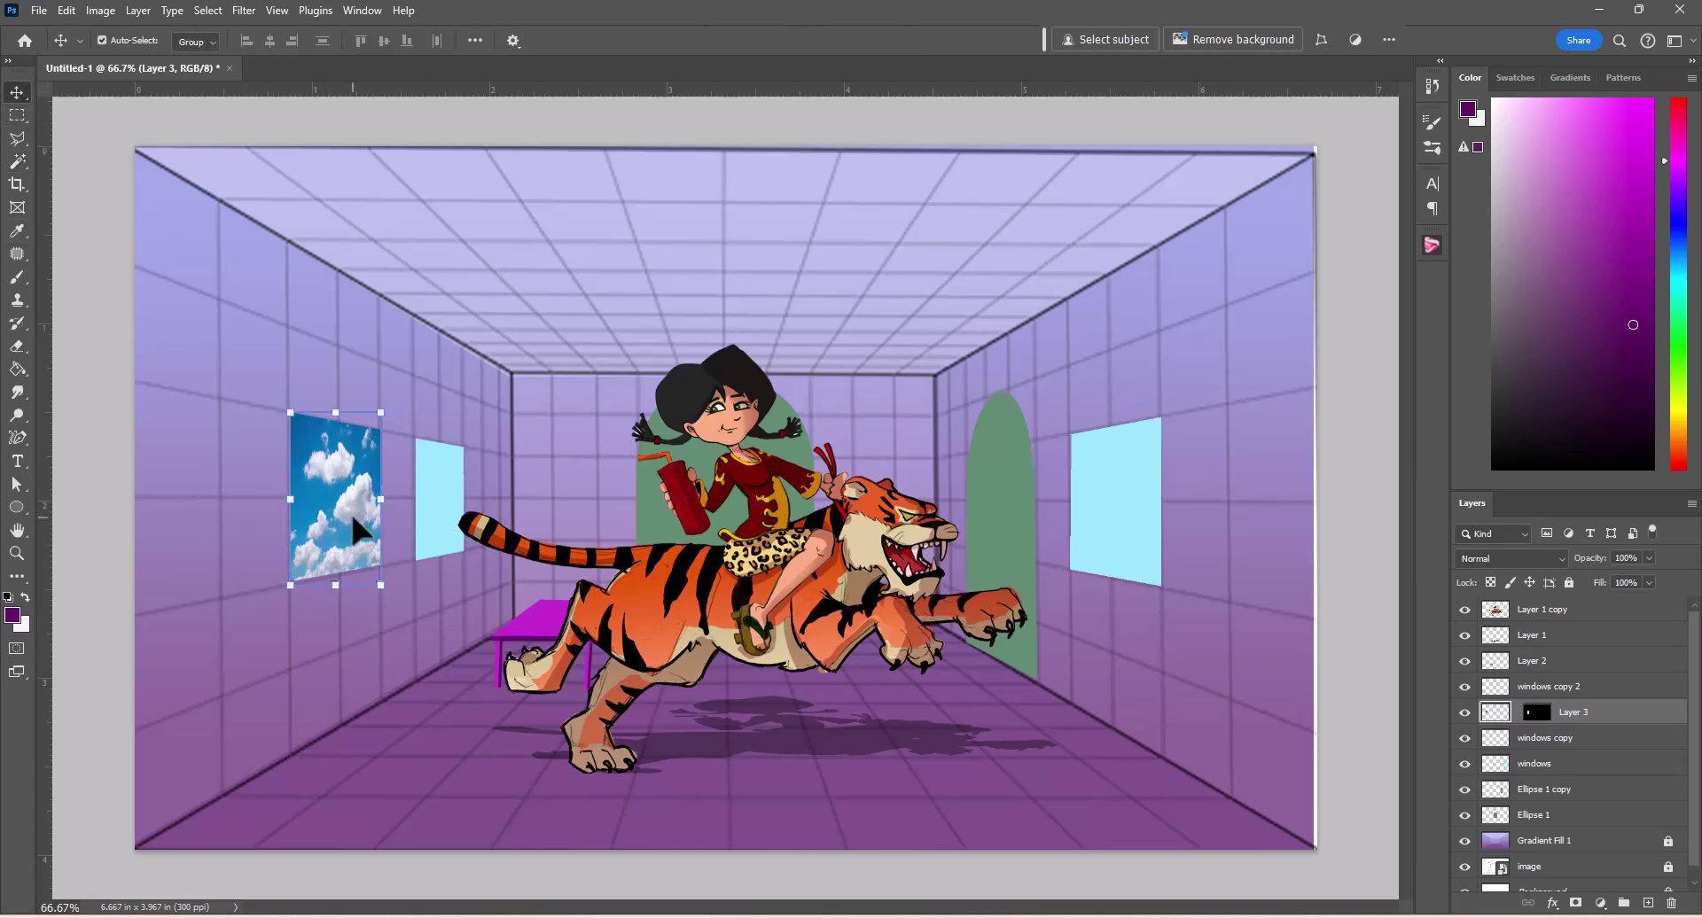
key(ctrl)
mouse_move(381, 499)
mouse_down()
mouse_move(468, 498)
mouse_move(390, 497)
mouse_up()
key(ctrl+z)
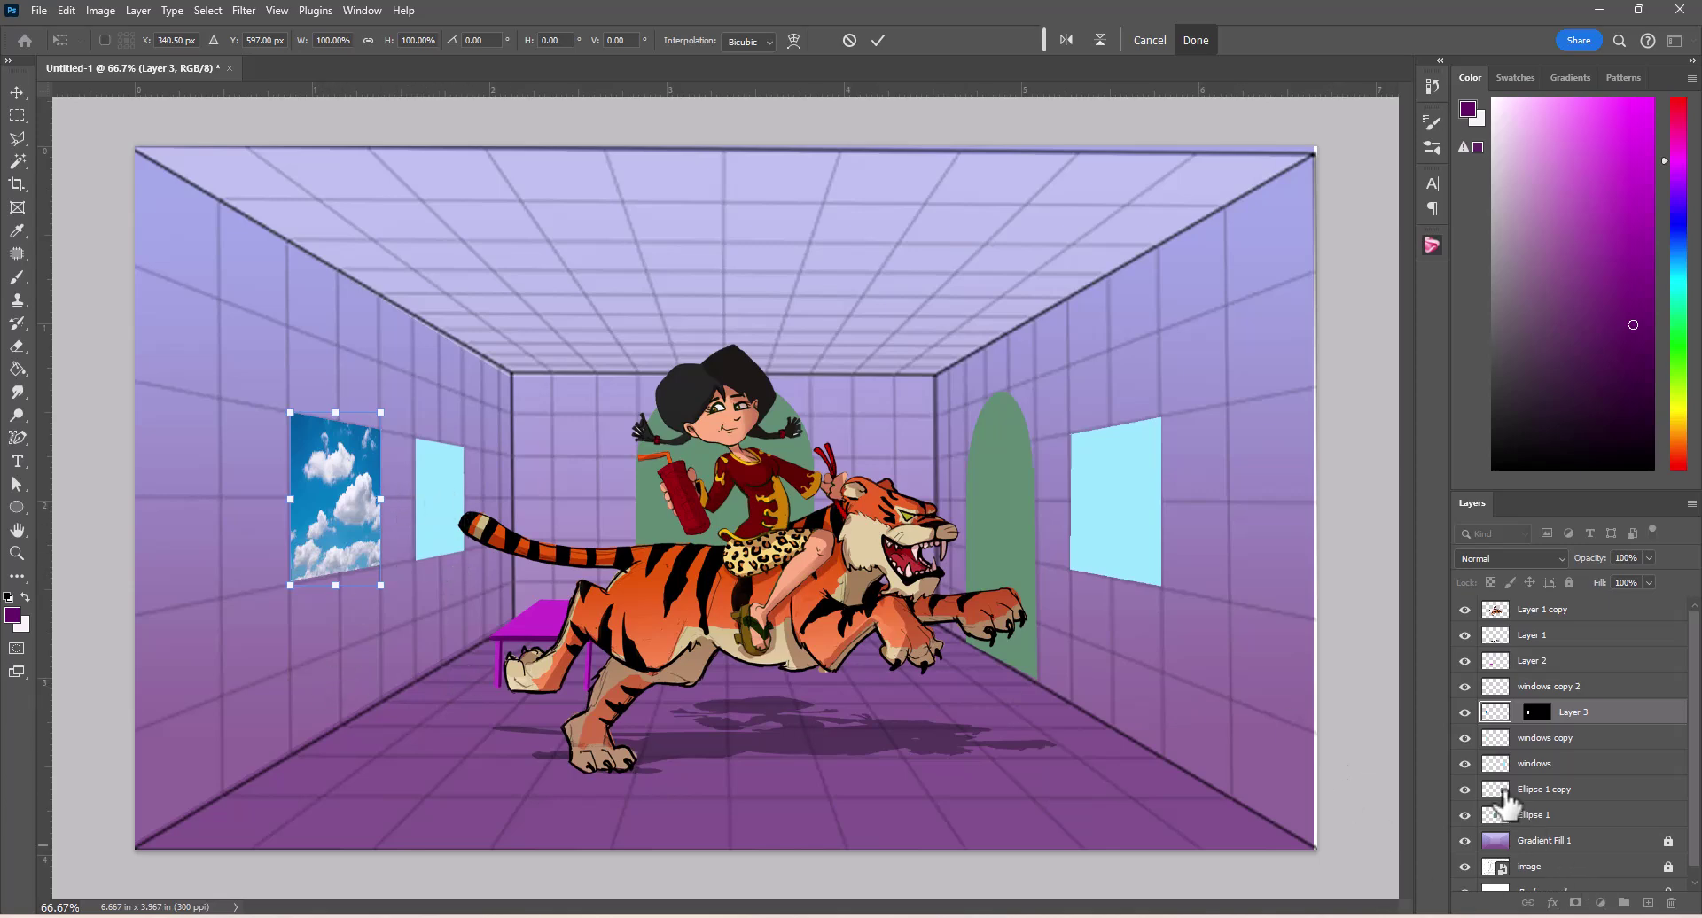
Step: Hide the cloud layer and merge the two left-window layers into one
click(1464, 711)
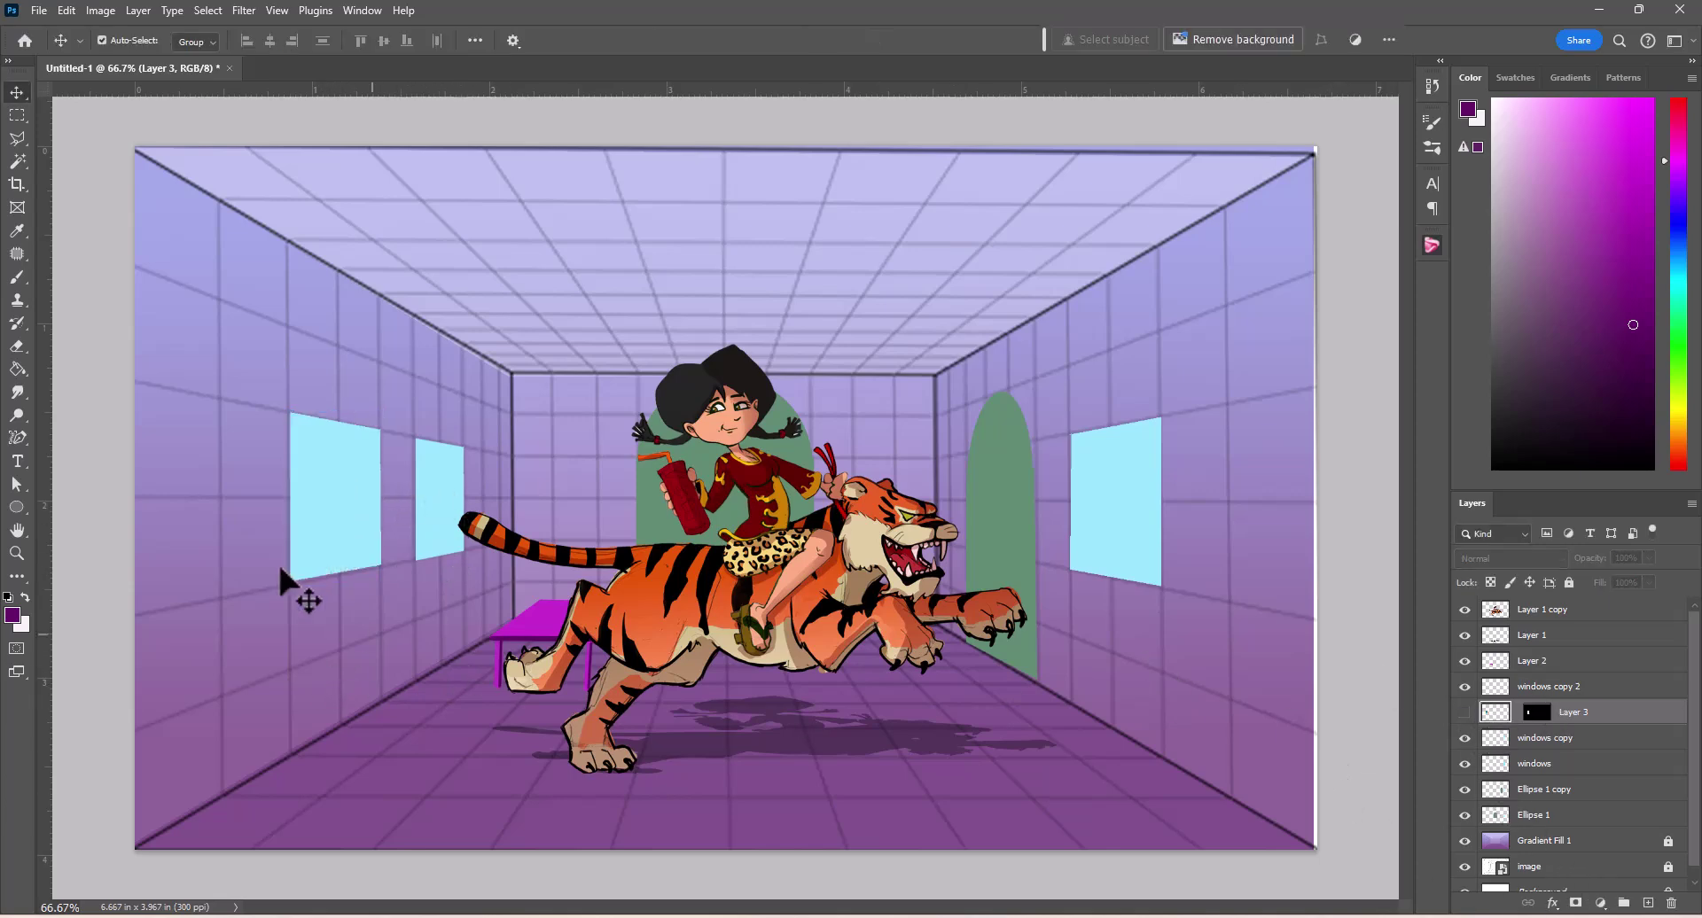
click(342, 505)
shift+click(419, 496)
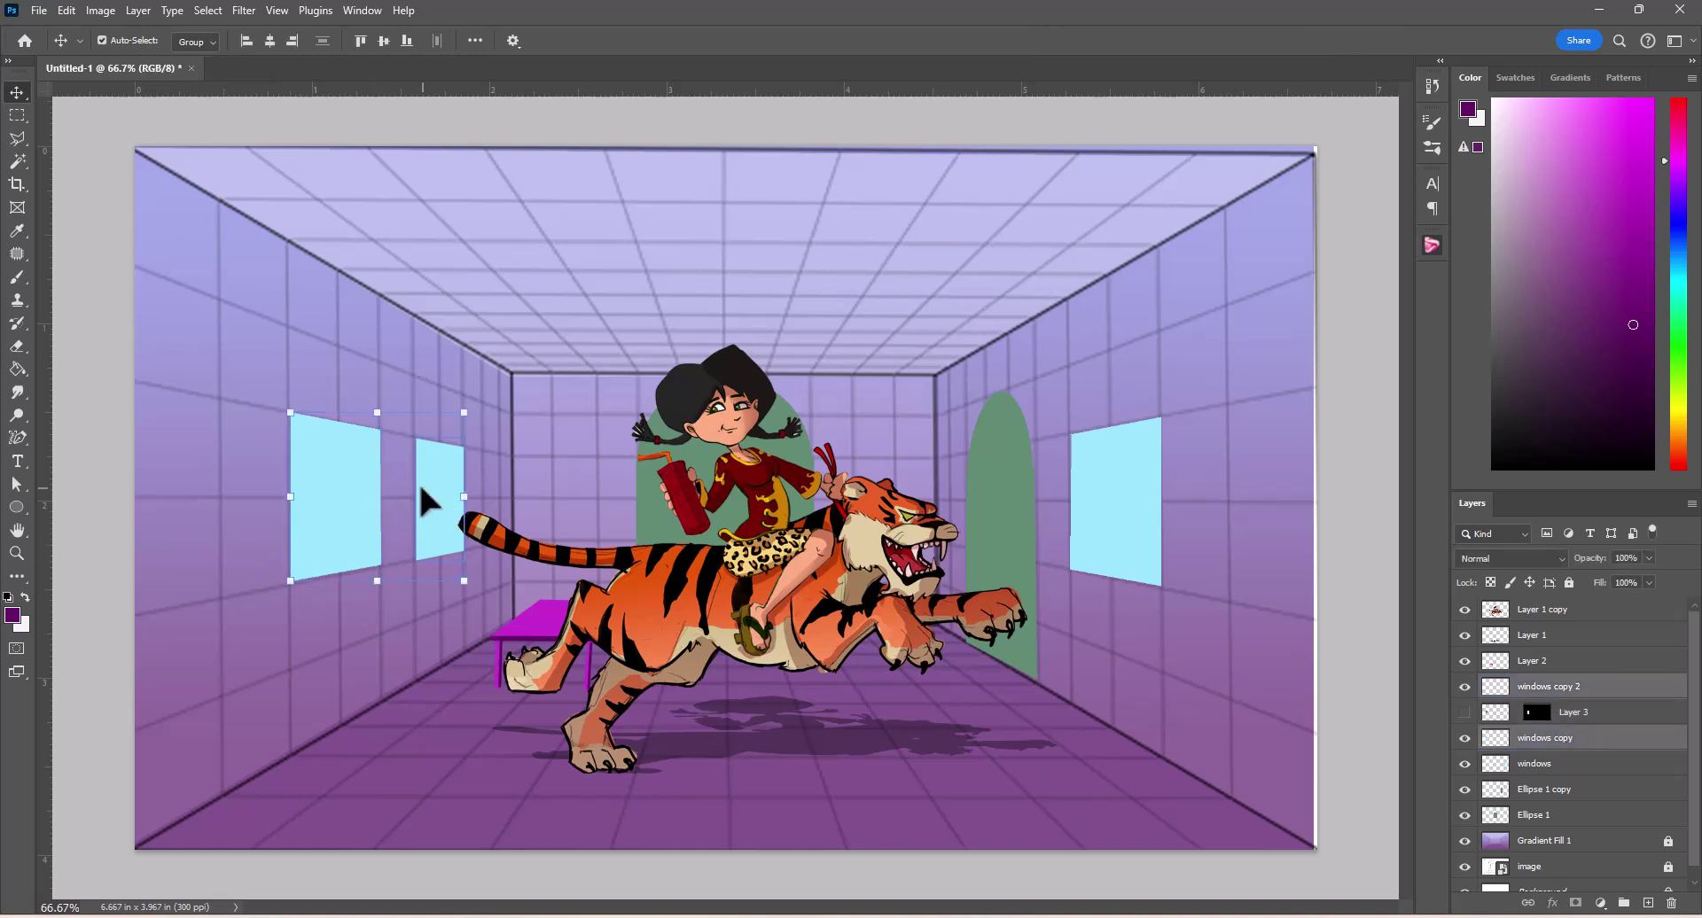
click(16, 162)
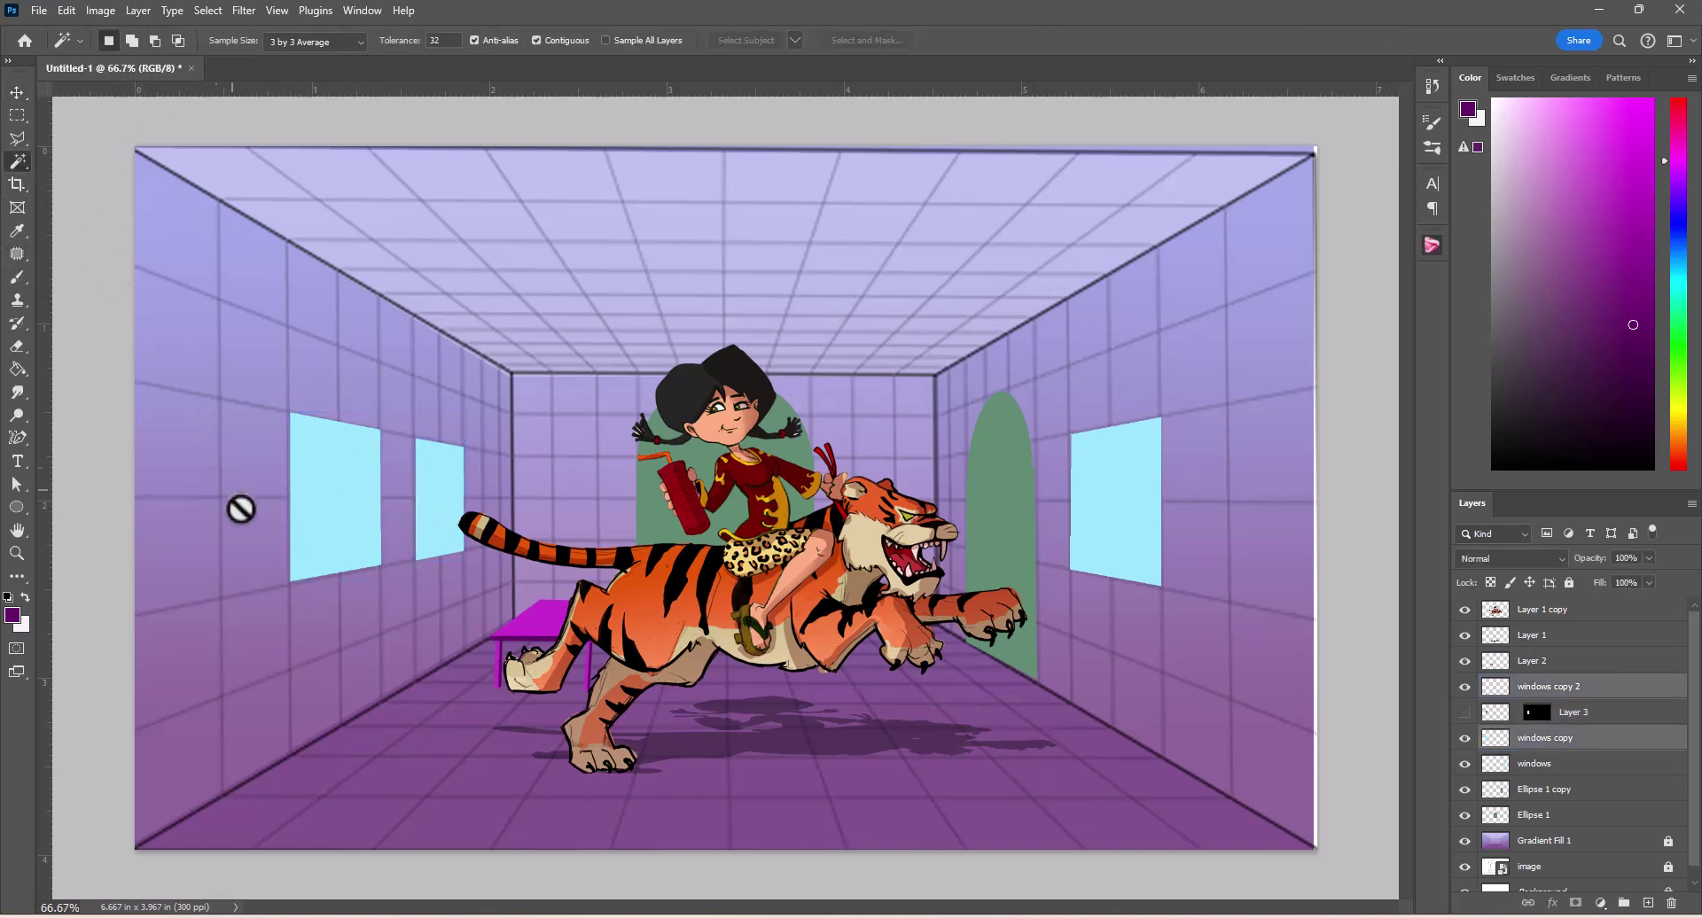
right_click(1609, 689)
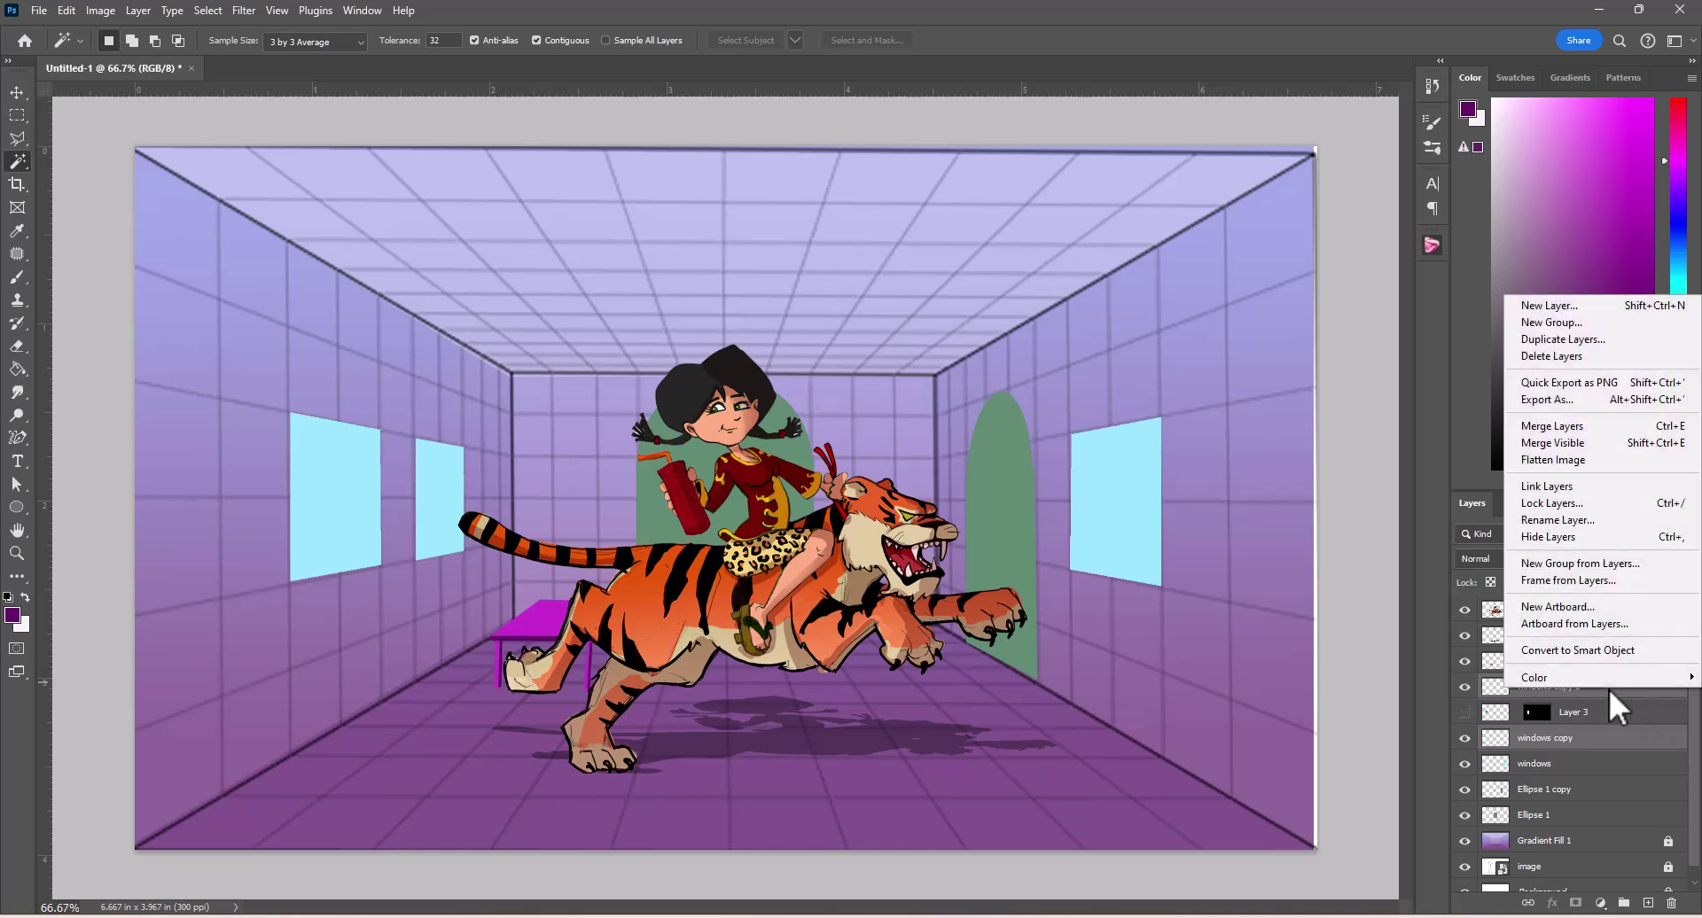
click(1576, 427)
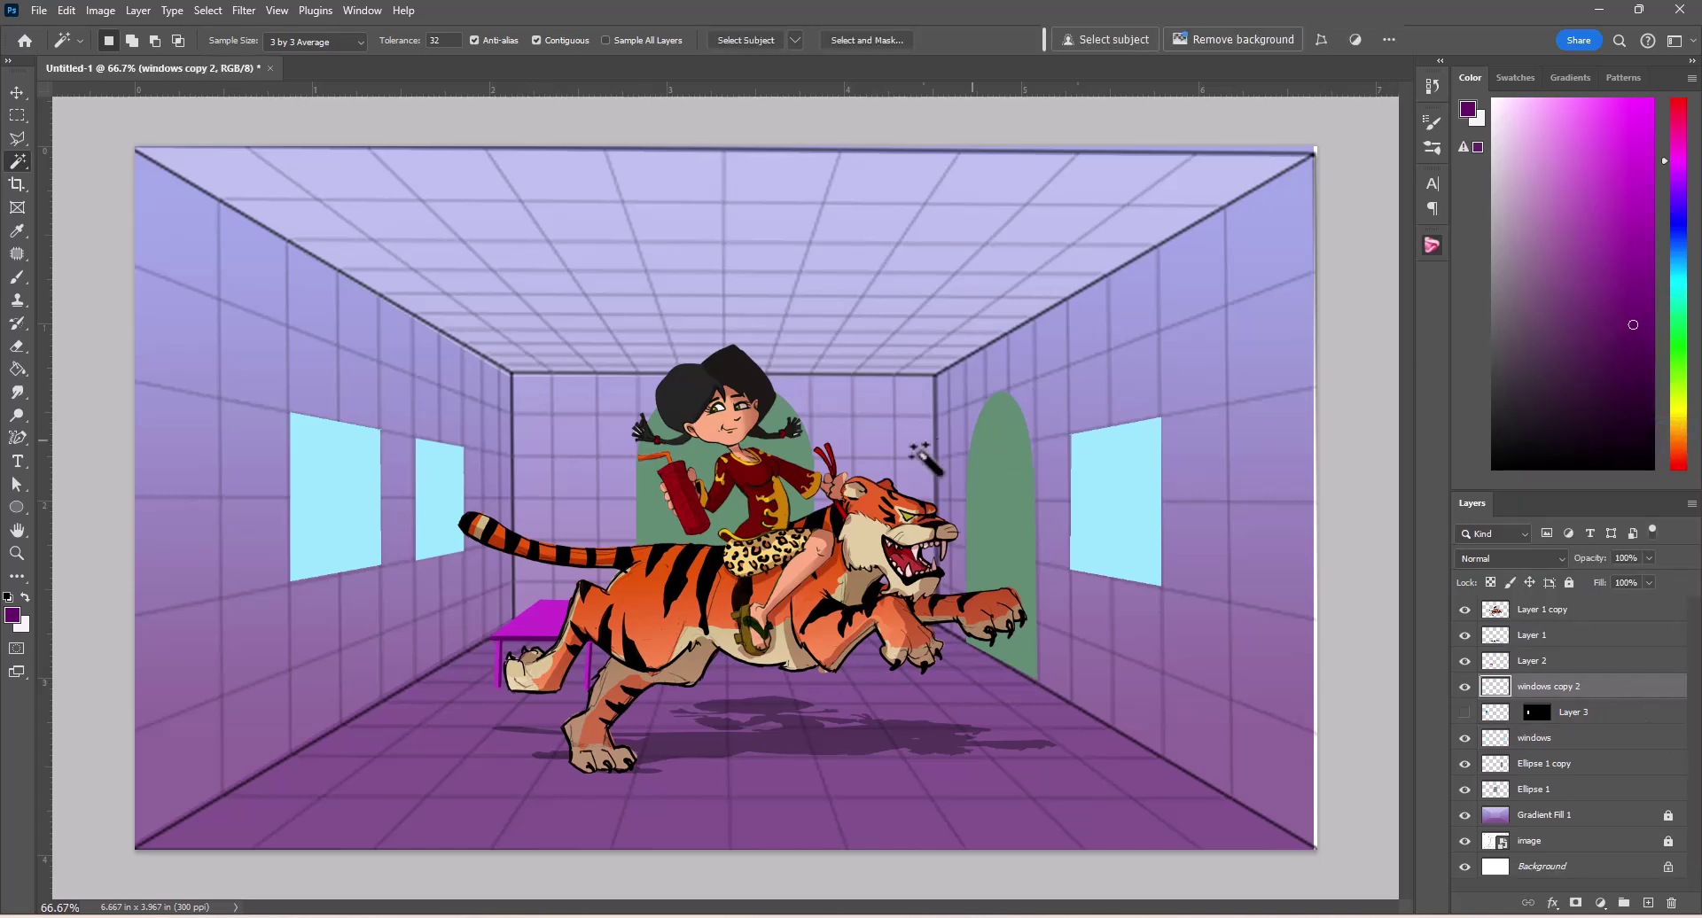
Step: Select both left windows and Paste Into them the cloud picture
click(378, 460)
shift+click(437, 487)
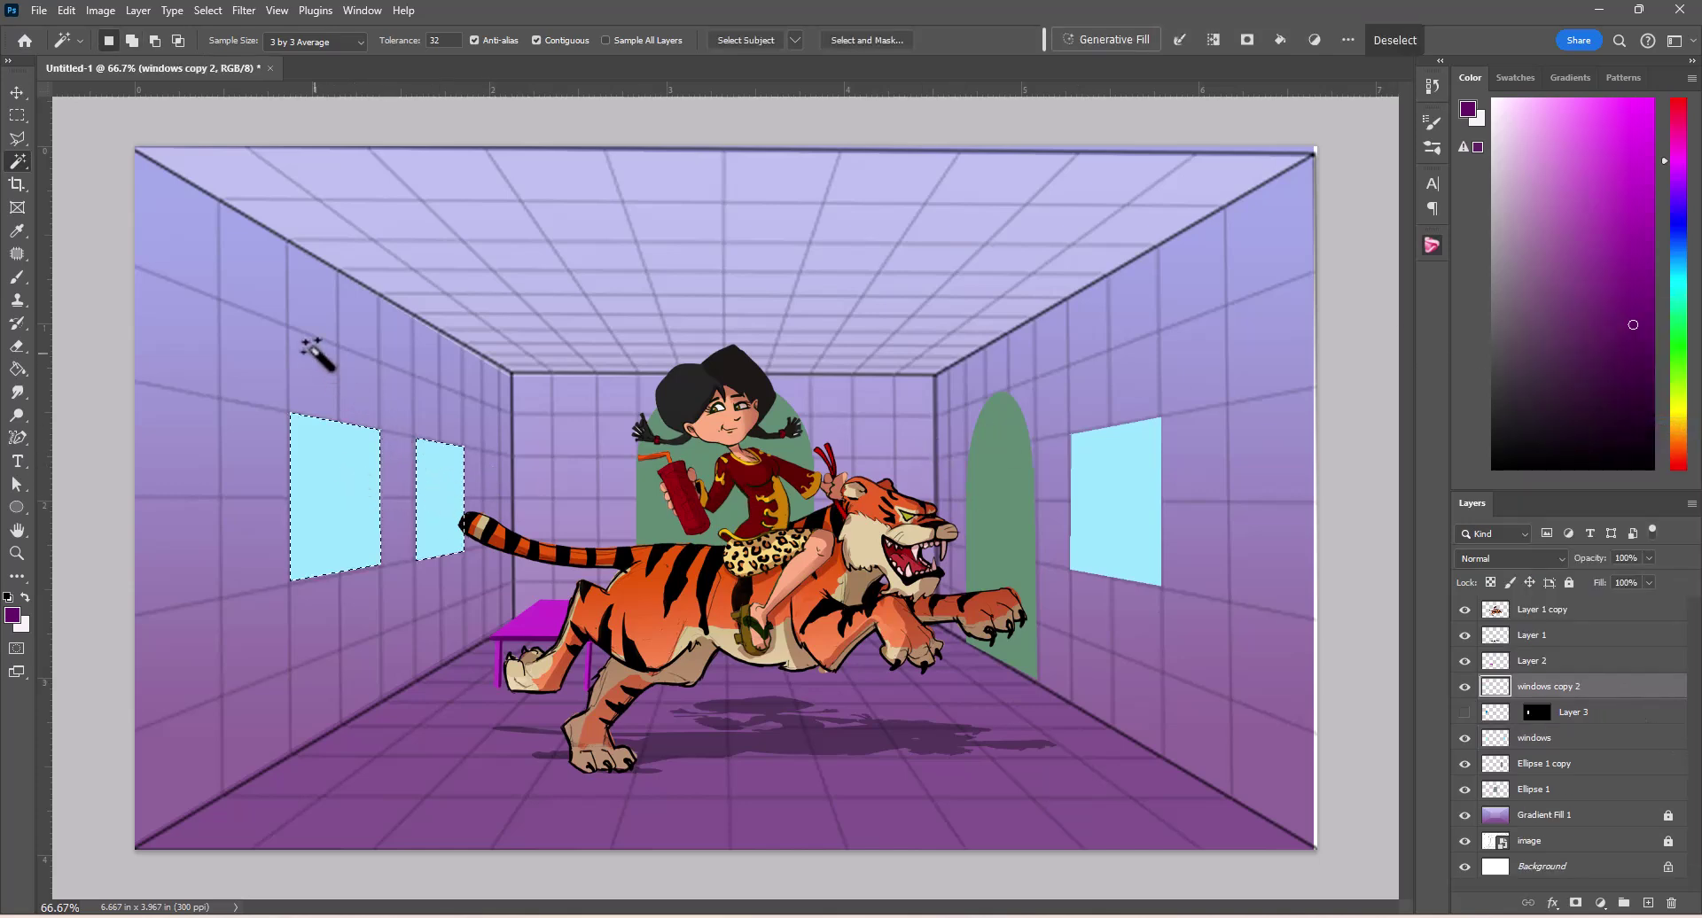
click(71, 14)
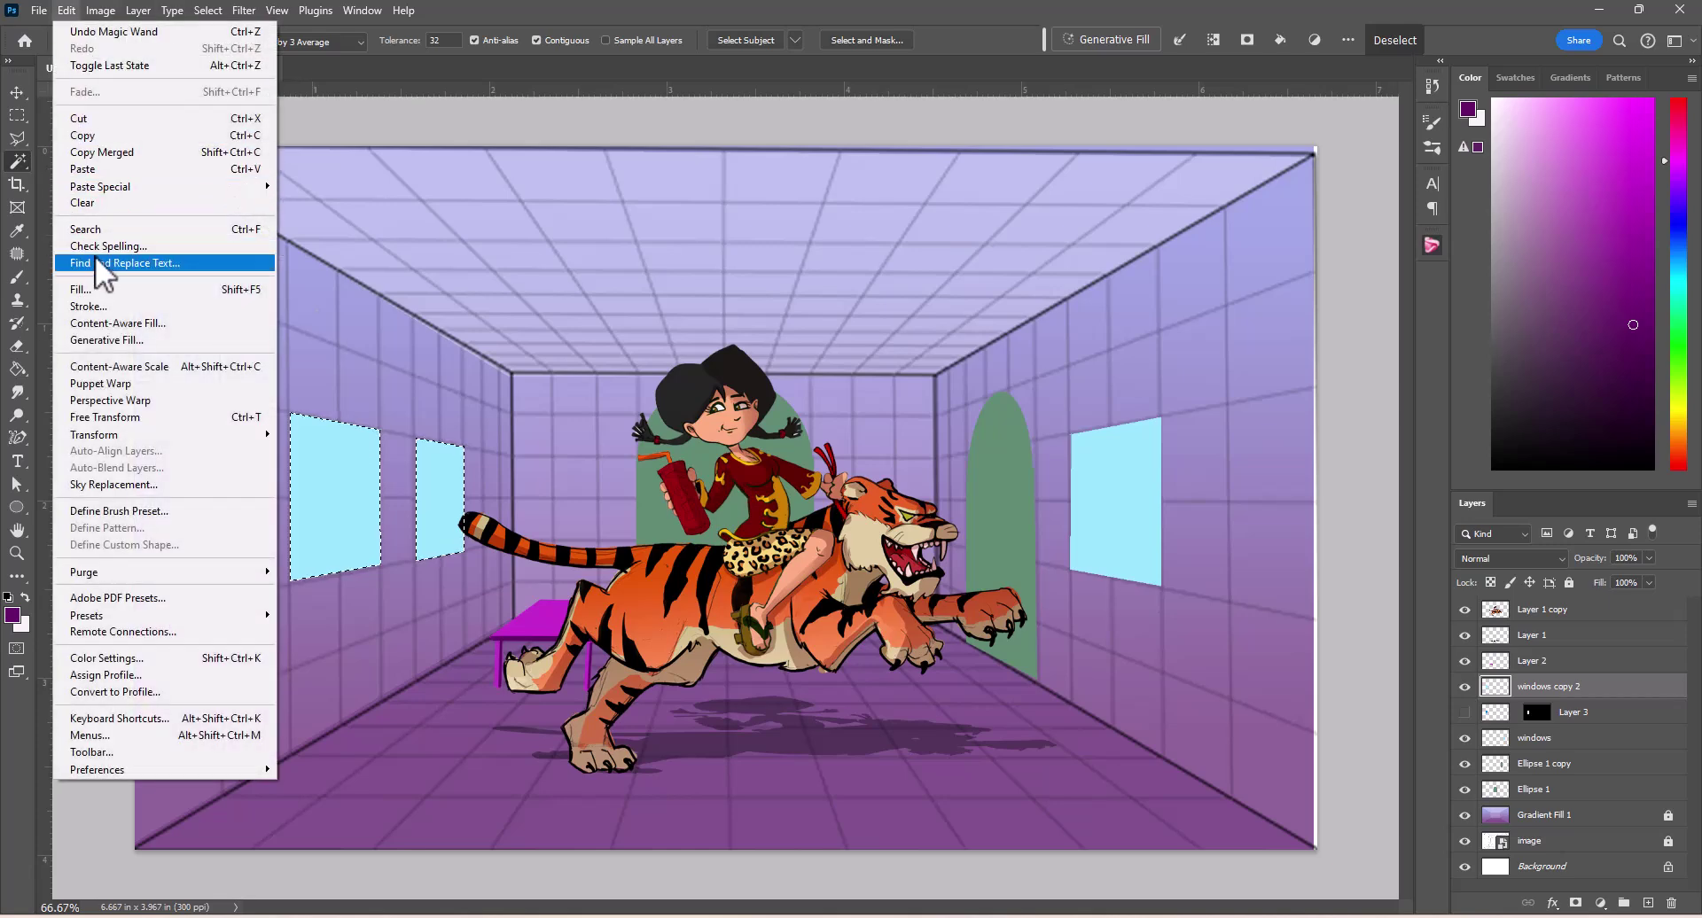
mouse_move(102, 188)
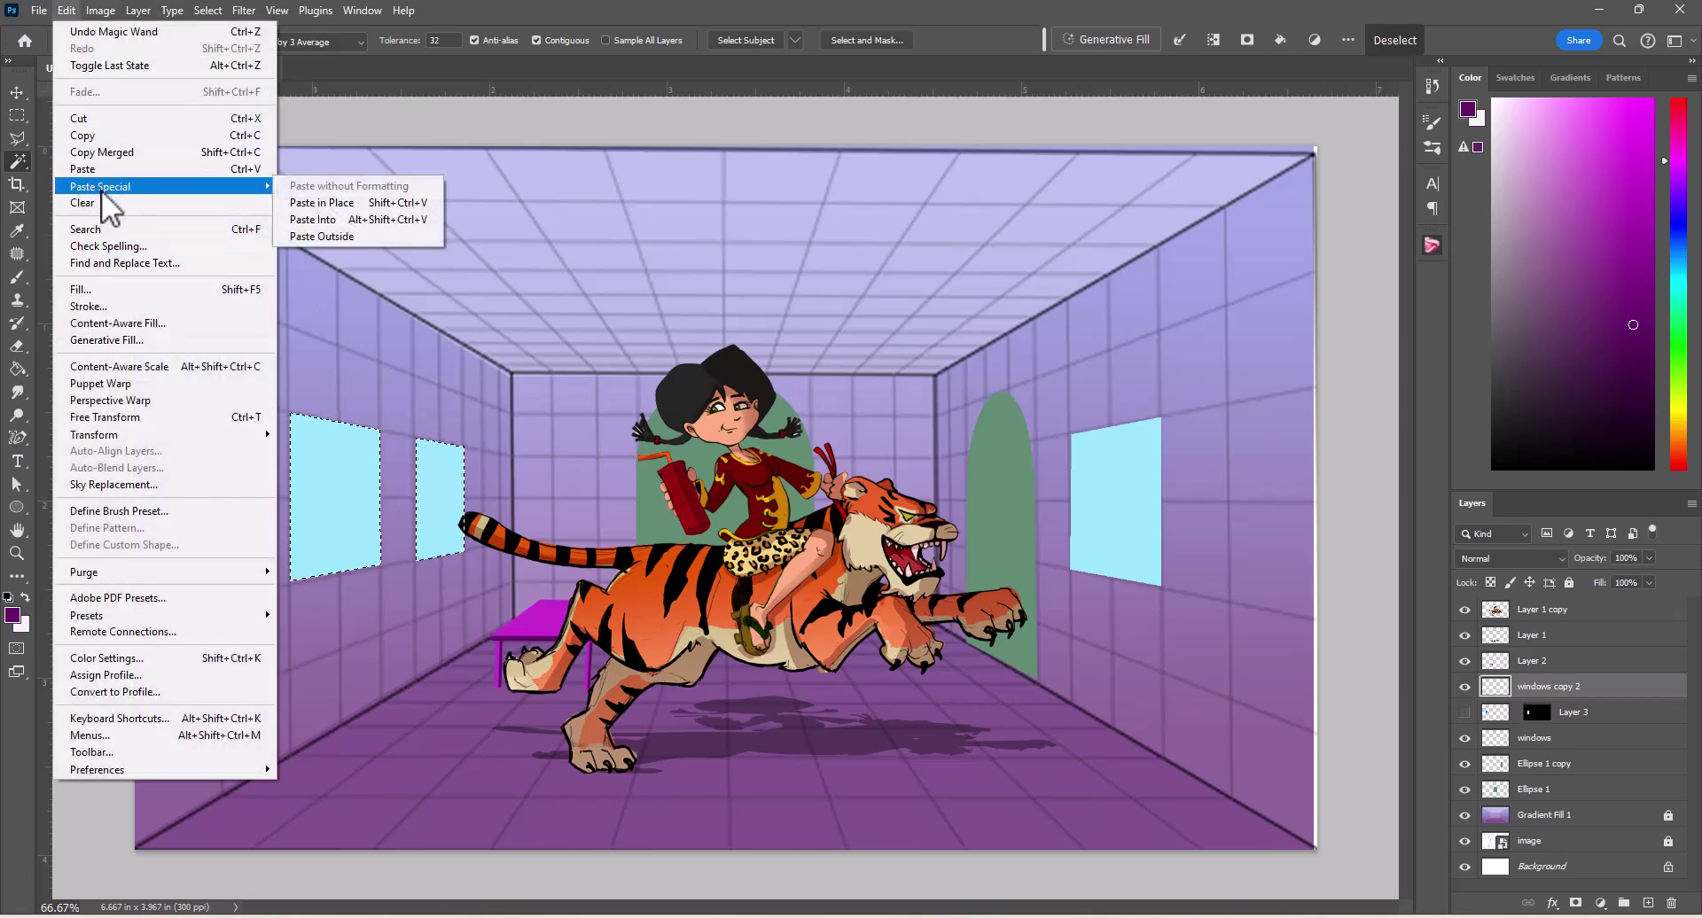
click(357, 222)
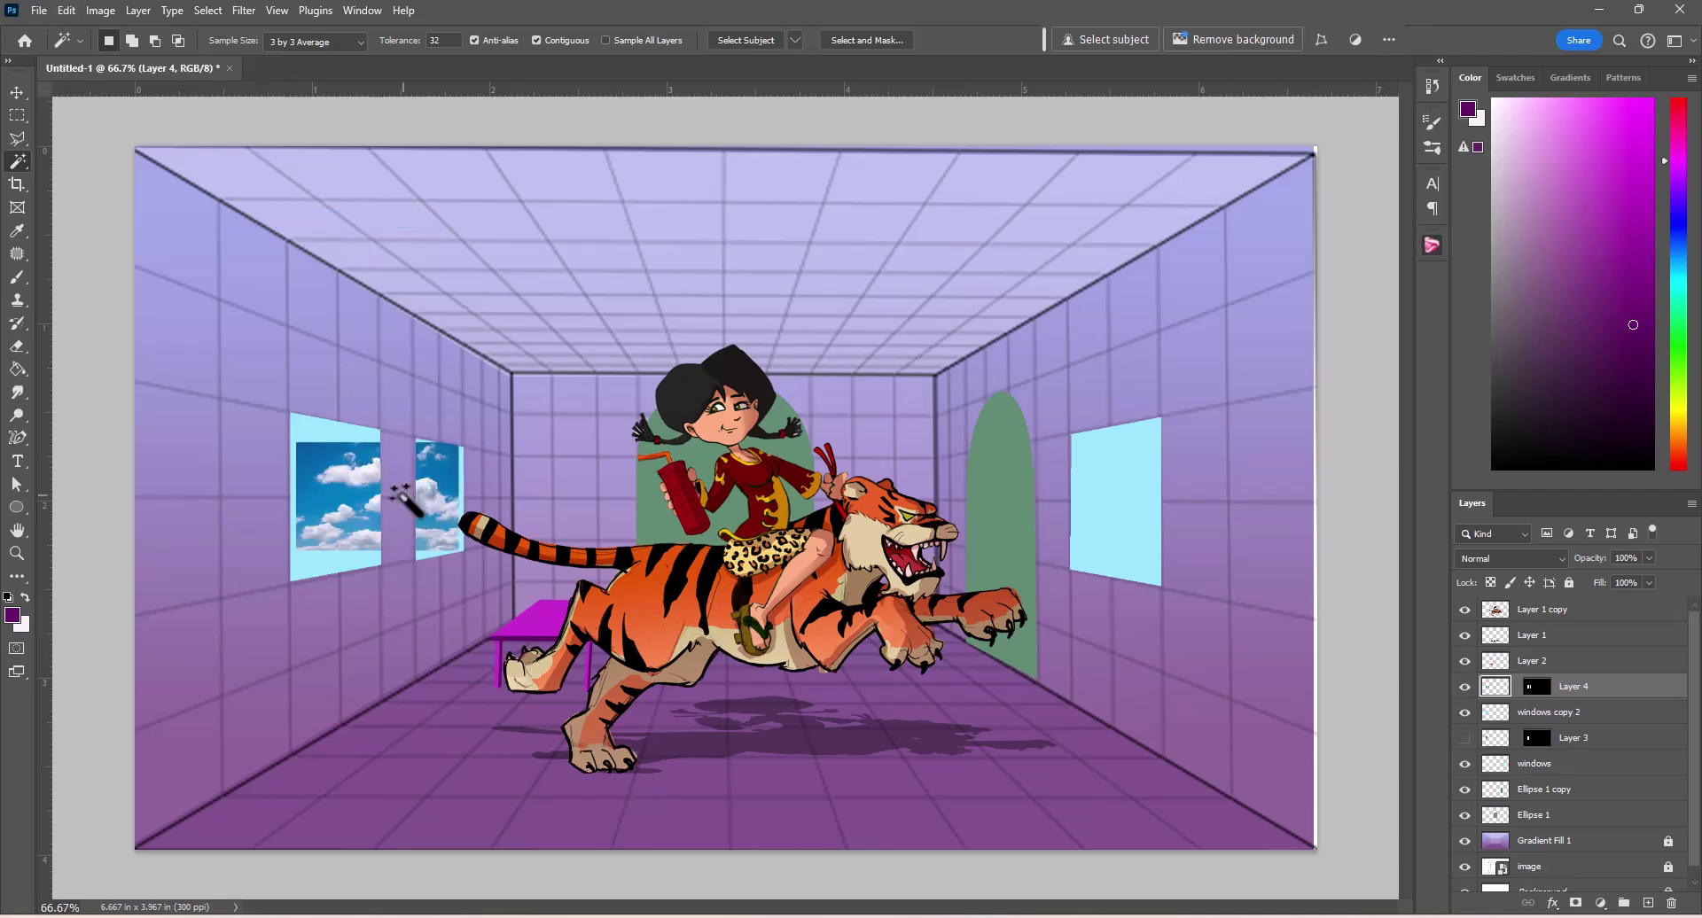
Step: Distort the pasted clouds' corners outward to cover both windows and commit
key(ctrl+t)
drag(295, 558, 290, 590)
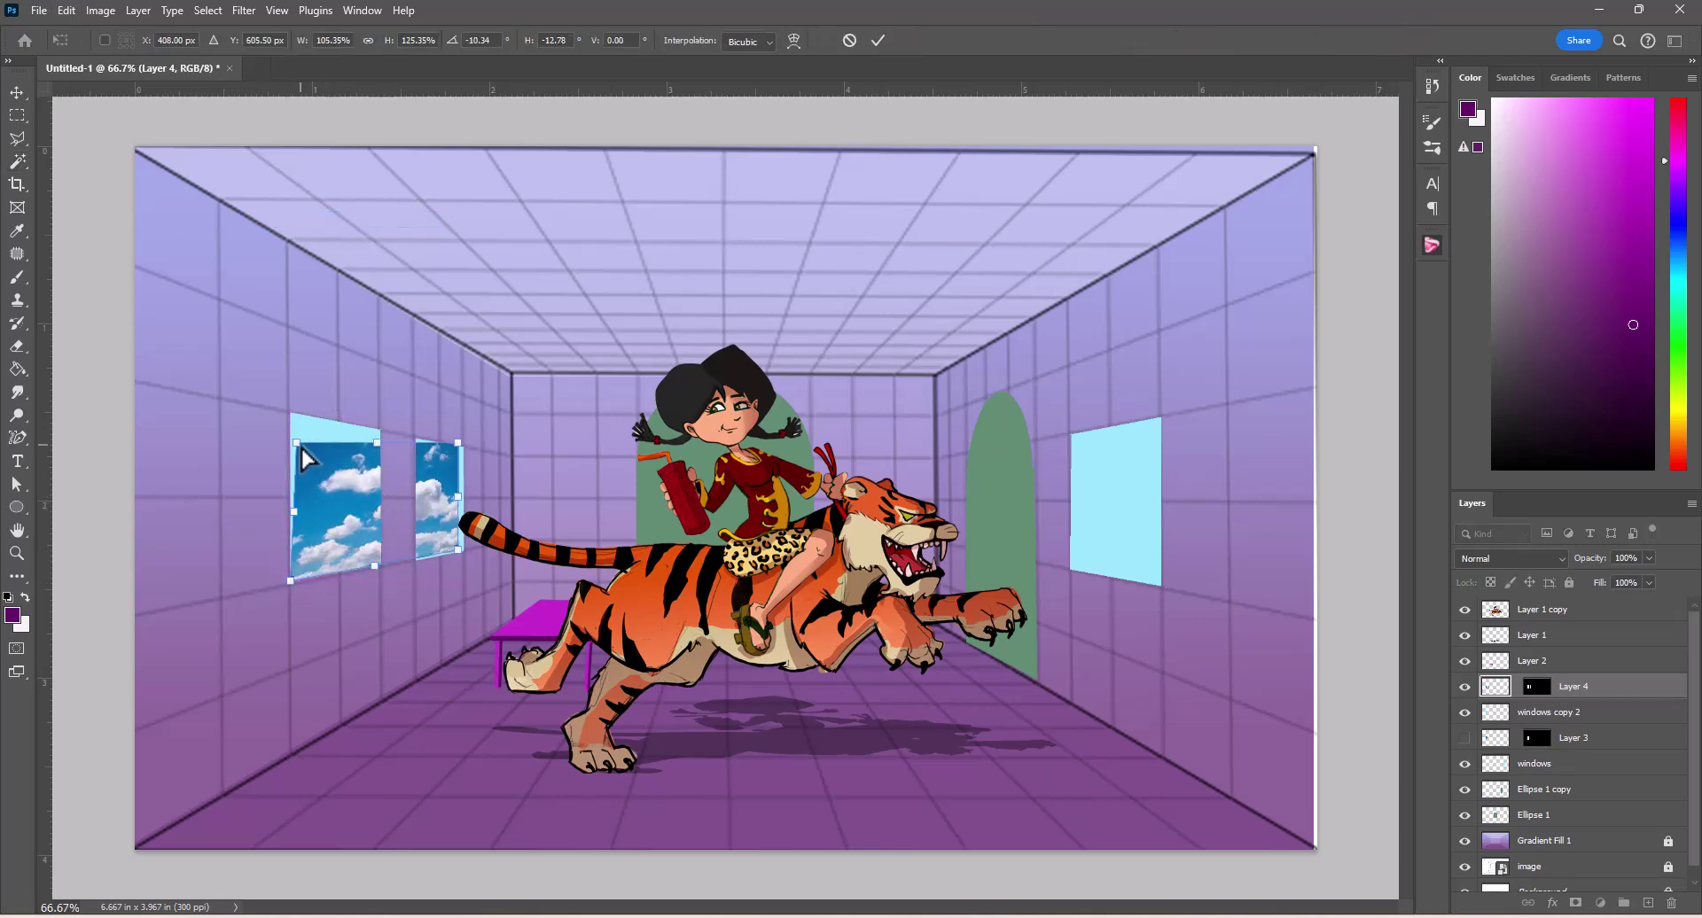
drag(297, 444, 290, 413)
mouse_move(456, 449)
mouse_down()
mouse_move(467, 461)
mouse_move(464, 441)
mouse_up()
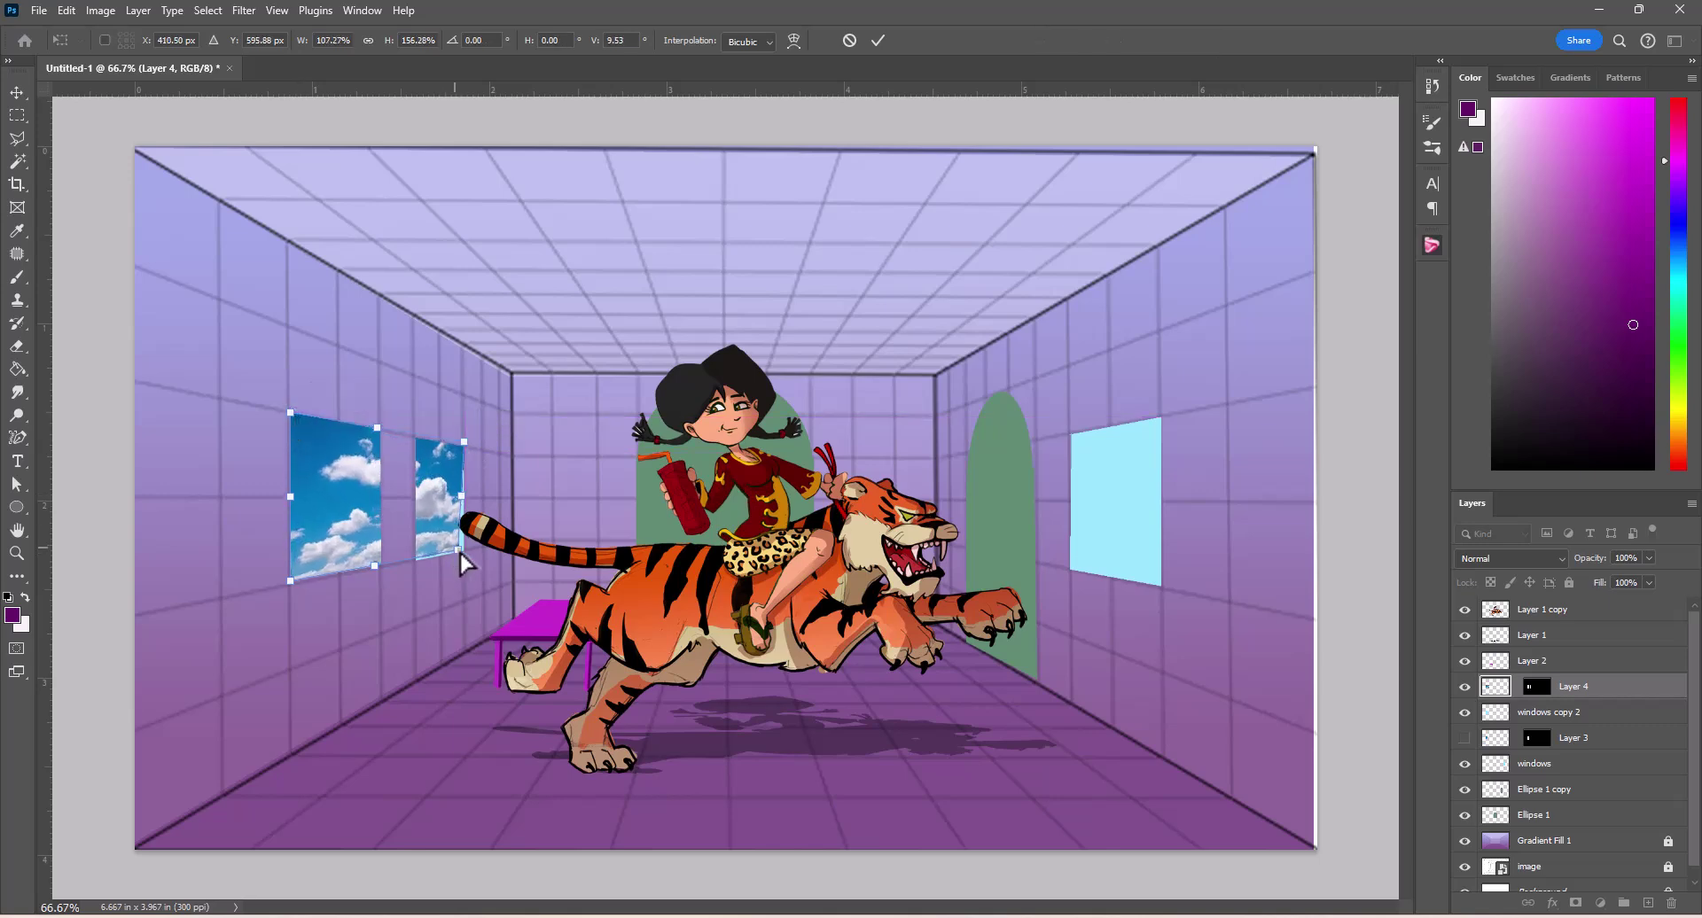
drag(457, 555, 464, 561)
key(Return)
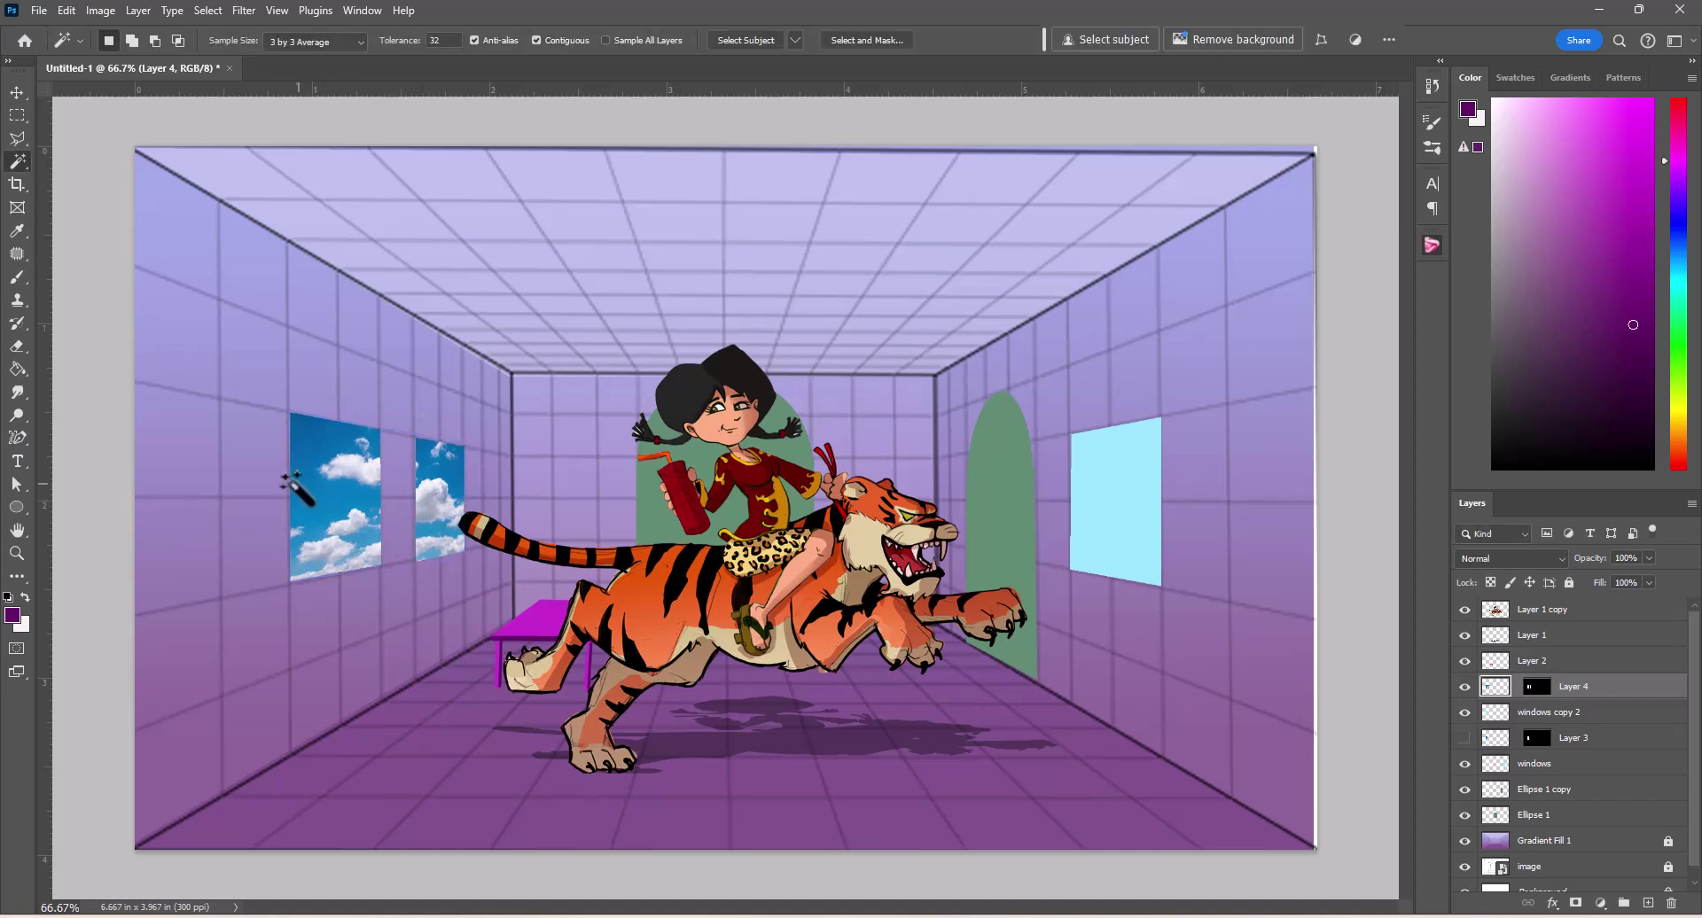
Step: Widen the clouds leftward and tilt their corners to match the wall's perspective, then apply
key(ctrl+t)
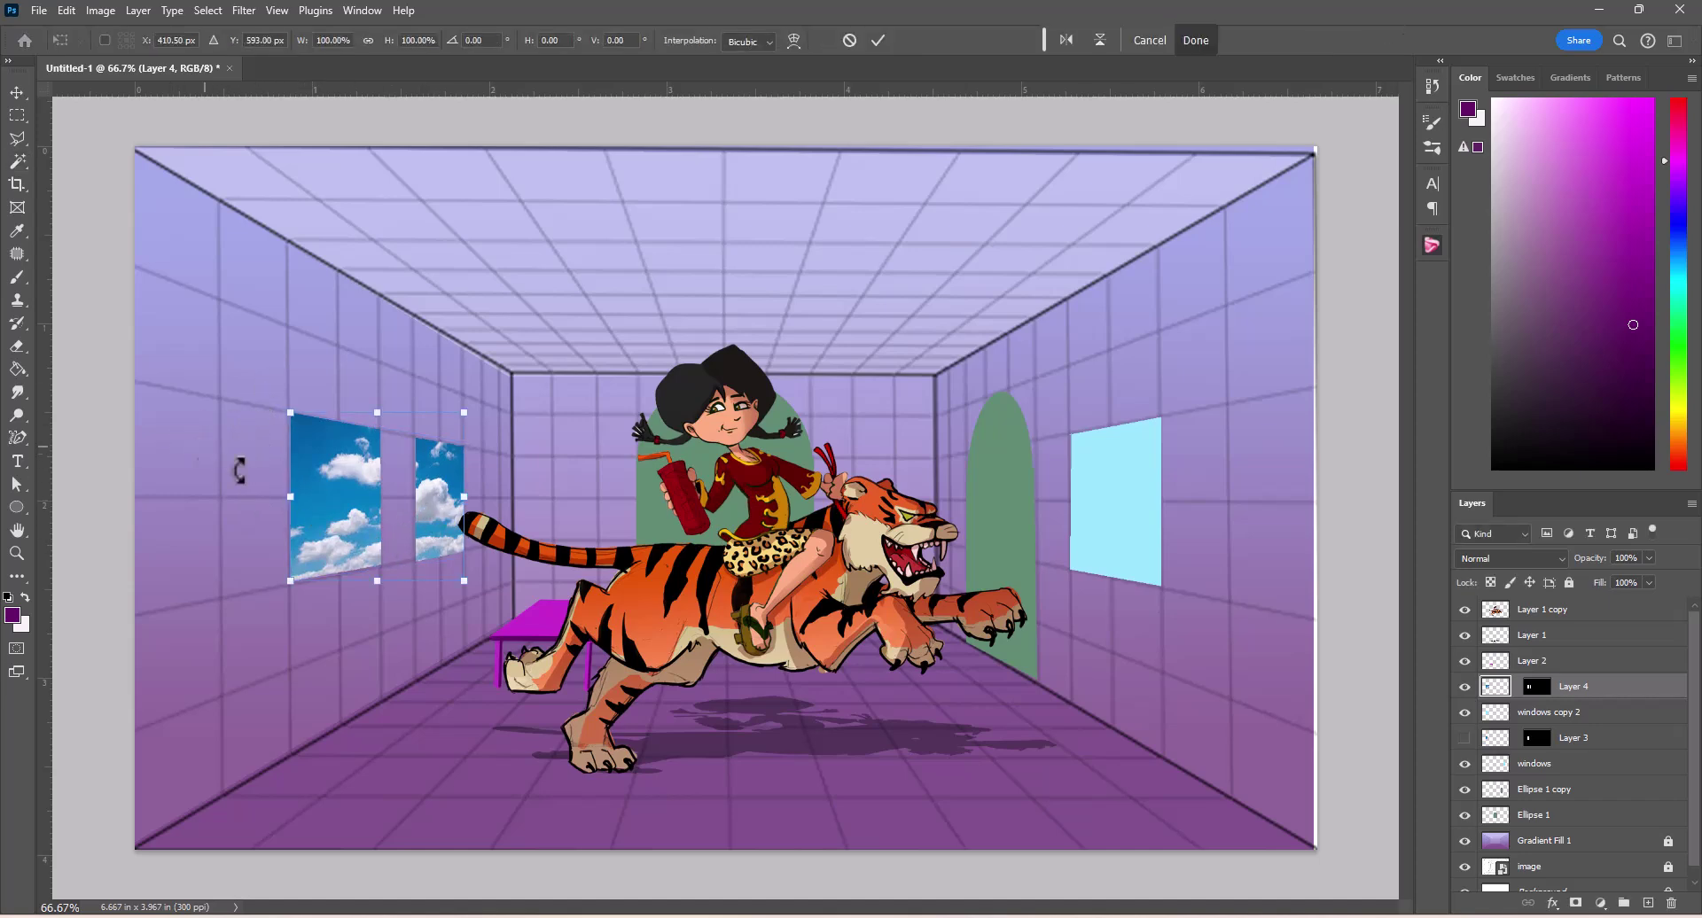
drag(290, 497, 248, 490)
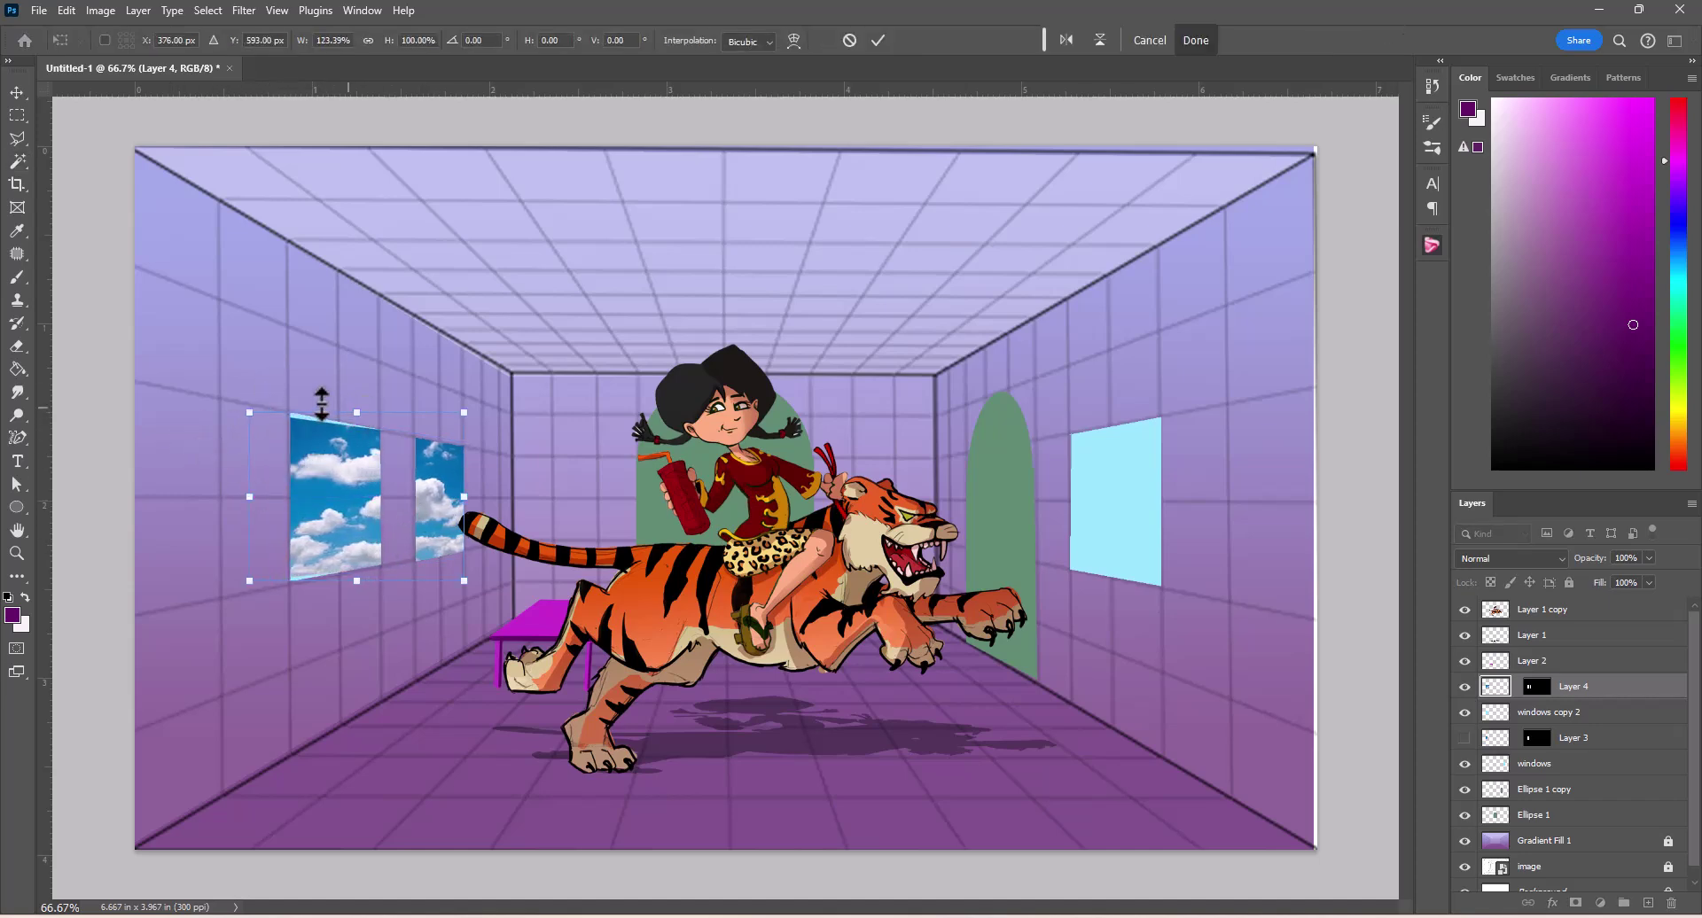
drag(249, 412, 246, 391)
drag(249, 580, 241, 600)
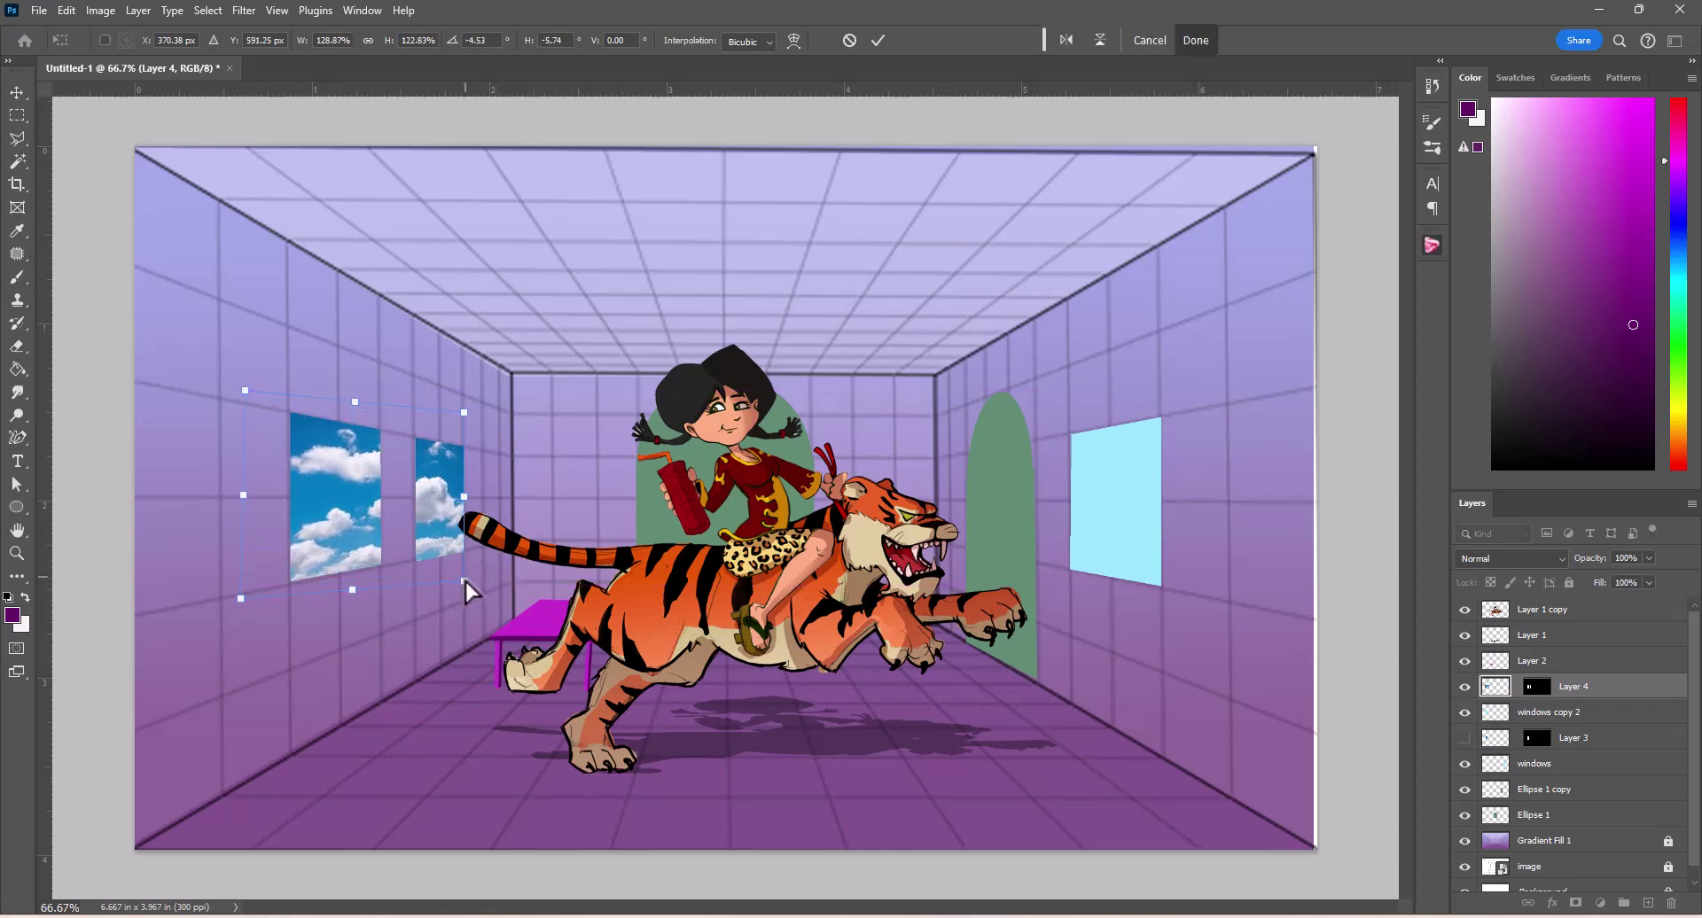
drag(464, 582, 463, 574)
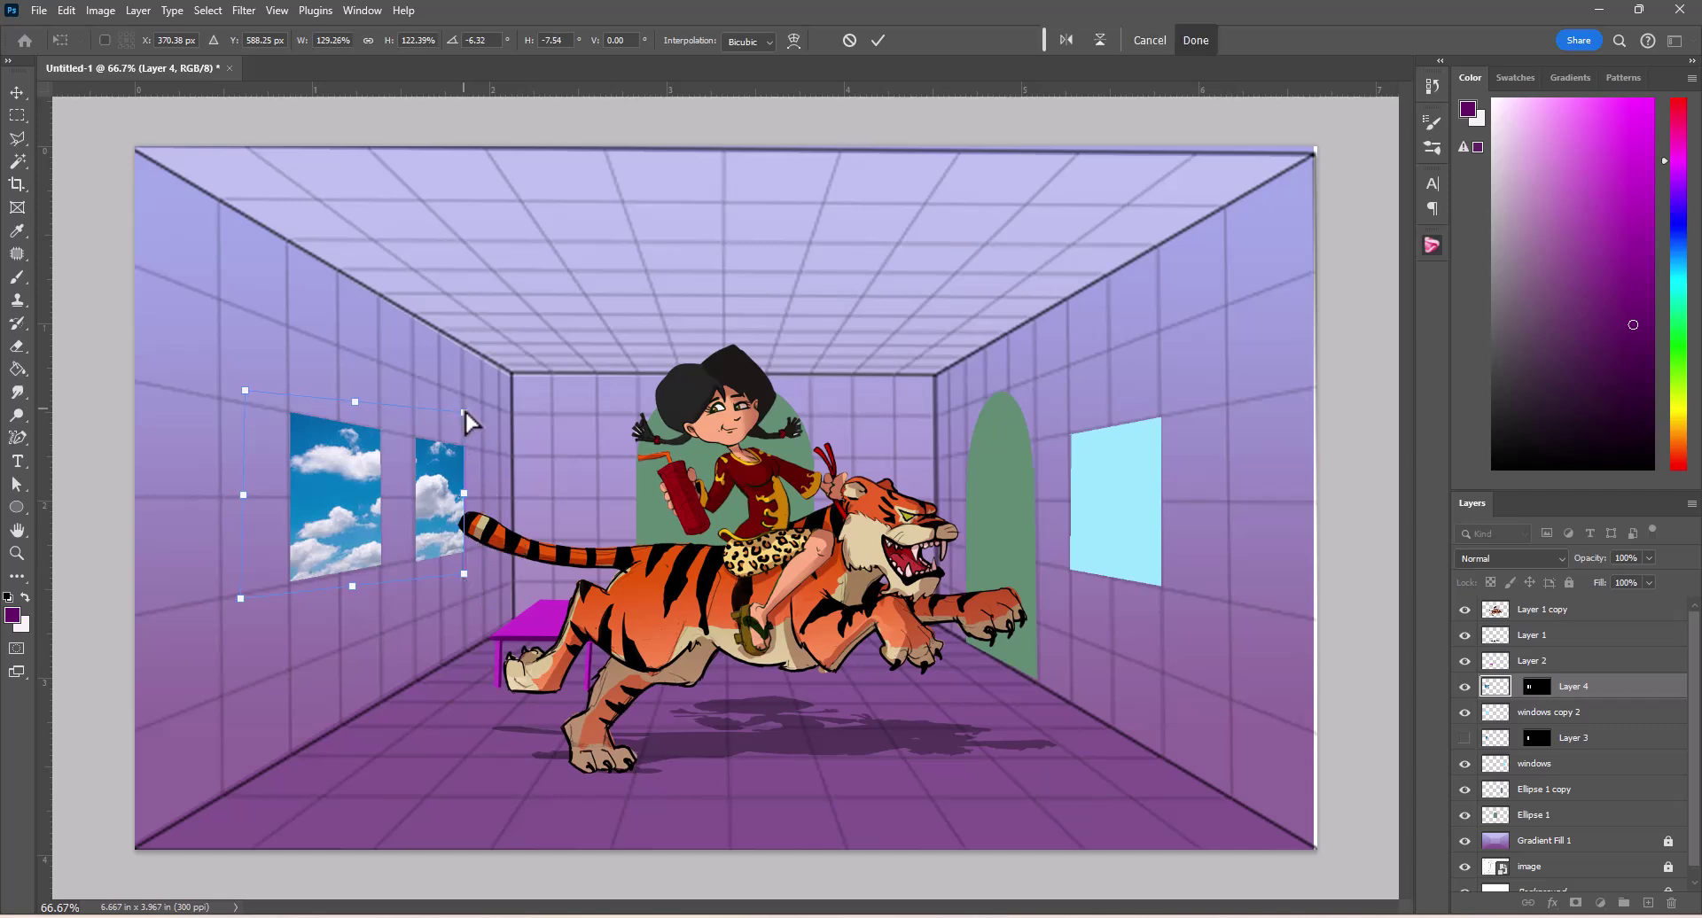
mouse_move(464, 413)
mouse_down()
mouse_move(469, 448)
mouse_move(471, 393)
mouse_move(468, 426)
mouse_up()
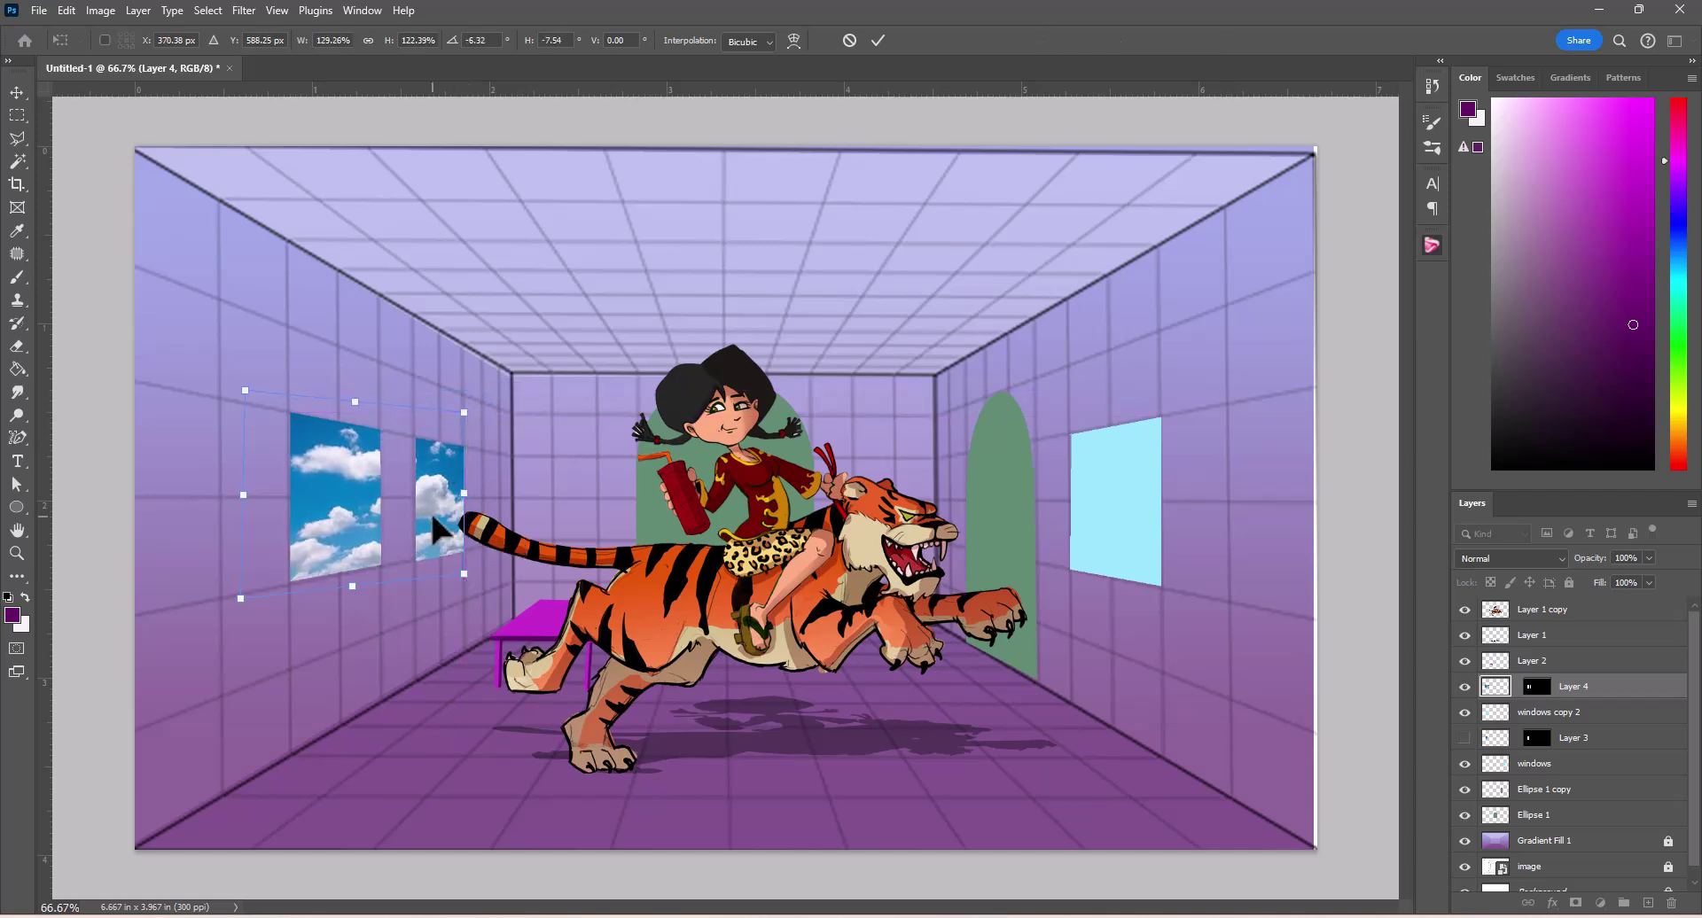
key(Return)
key(w)
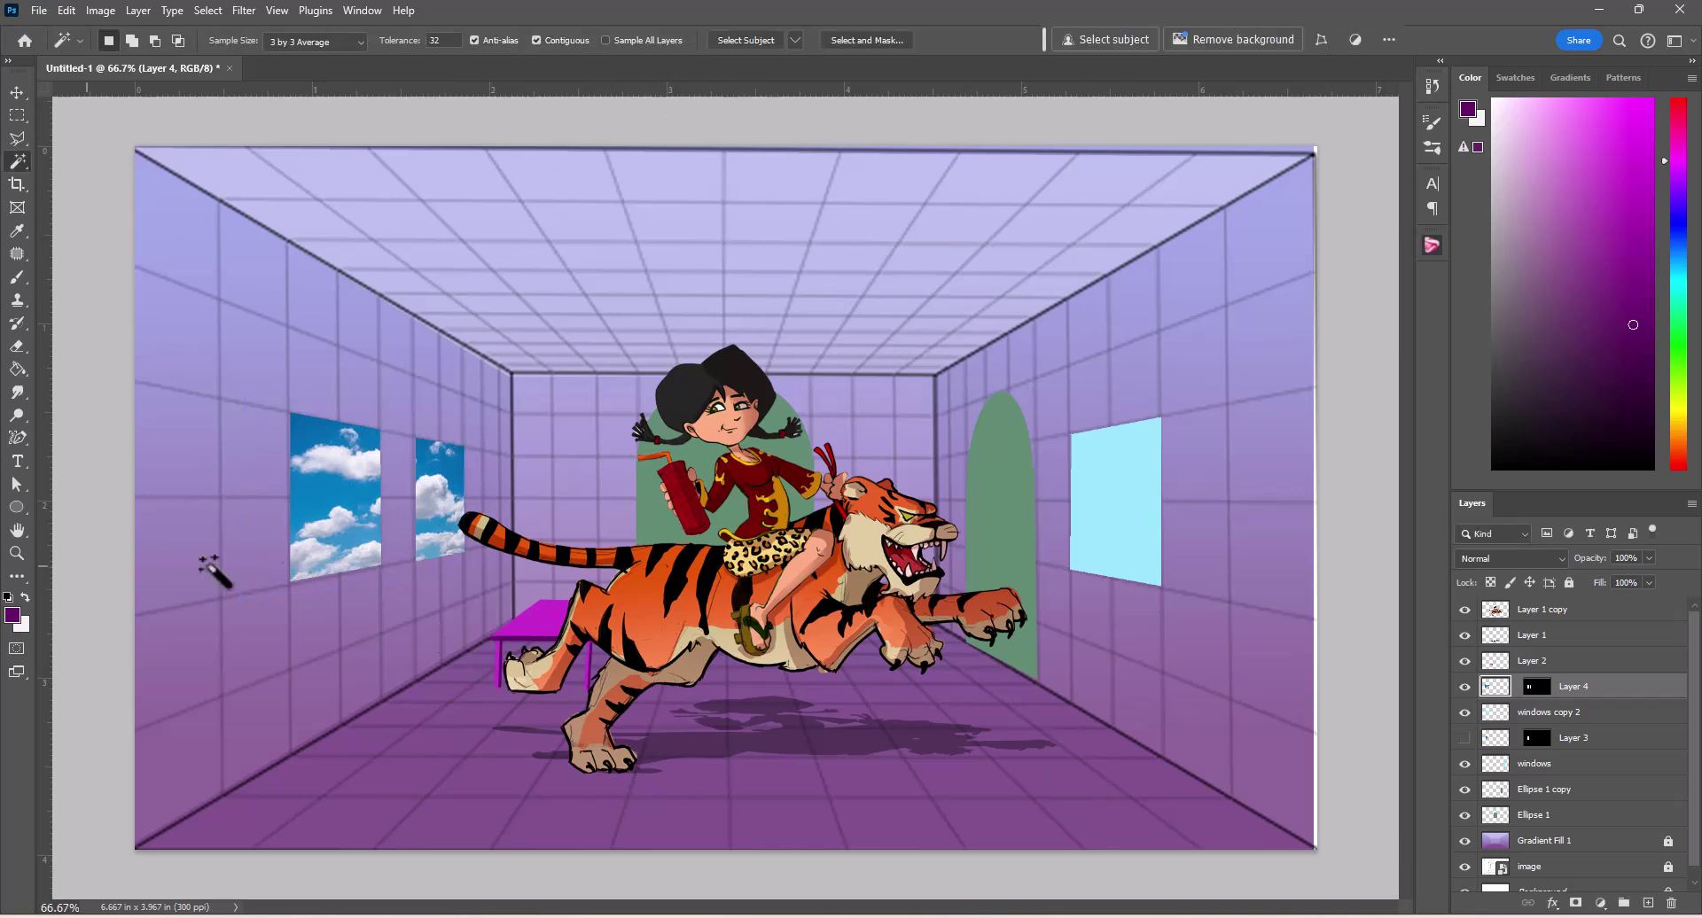
Step: On a new Layer 5, sample the dark purple and outline the left window's edges
click(1648, 902)
drag(1565, 418, 1440, 479)
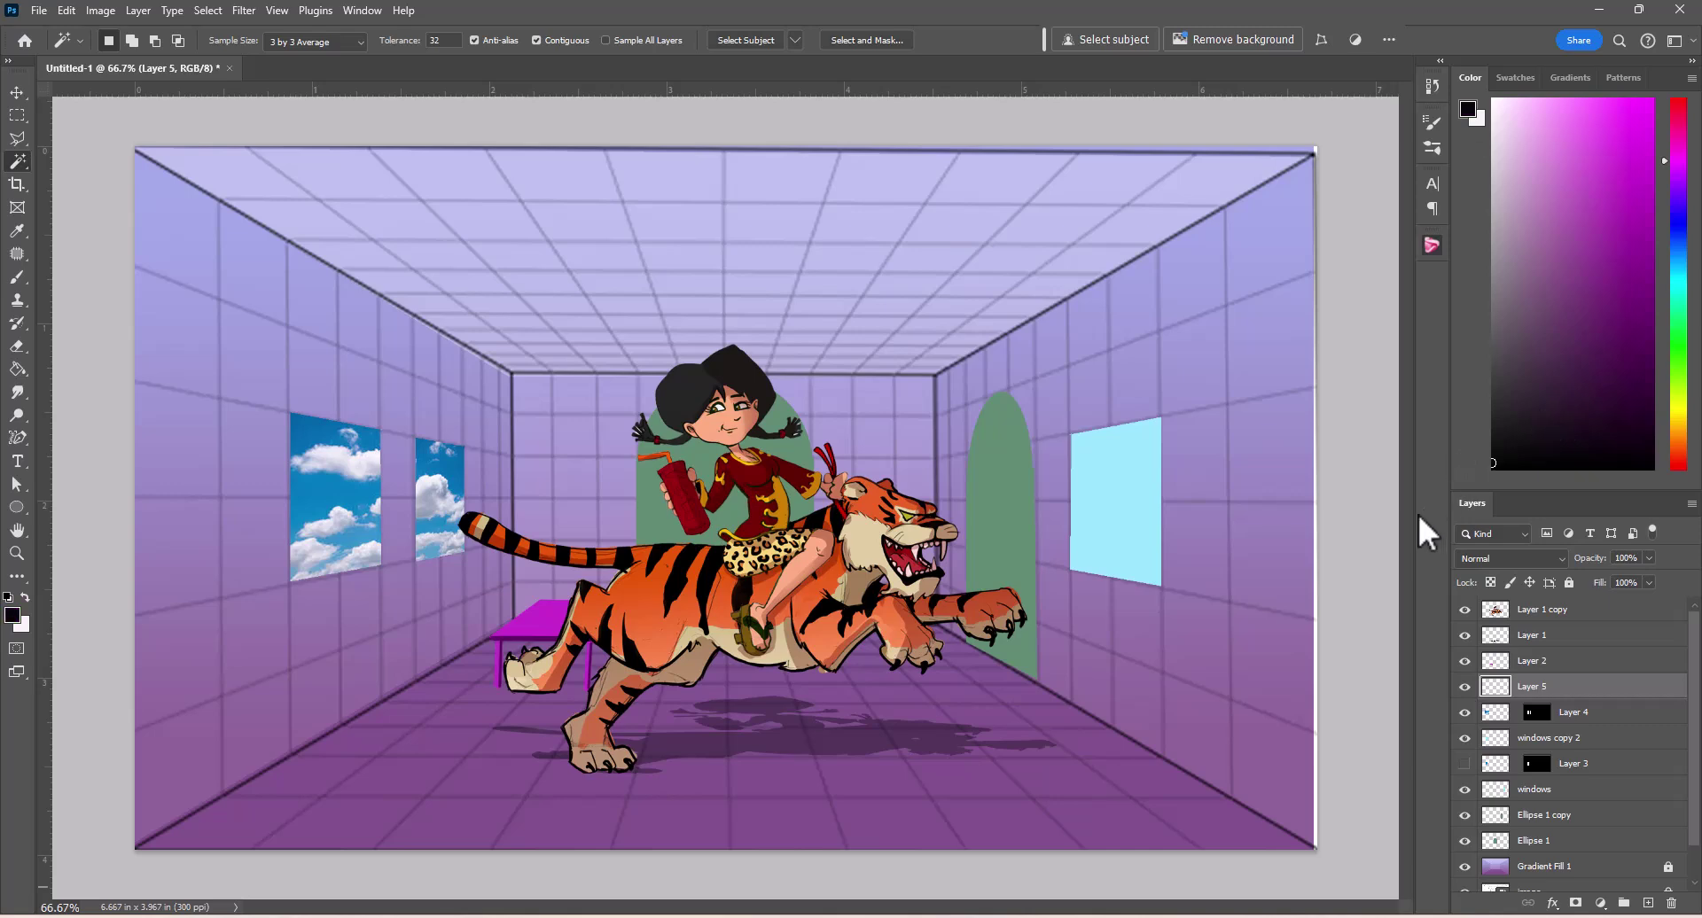
click(17, 276)
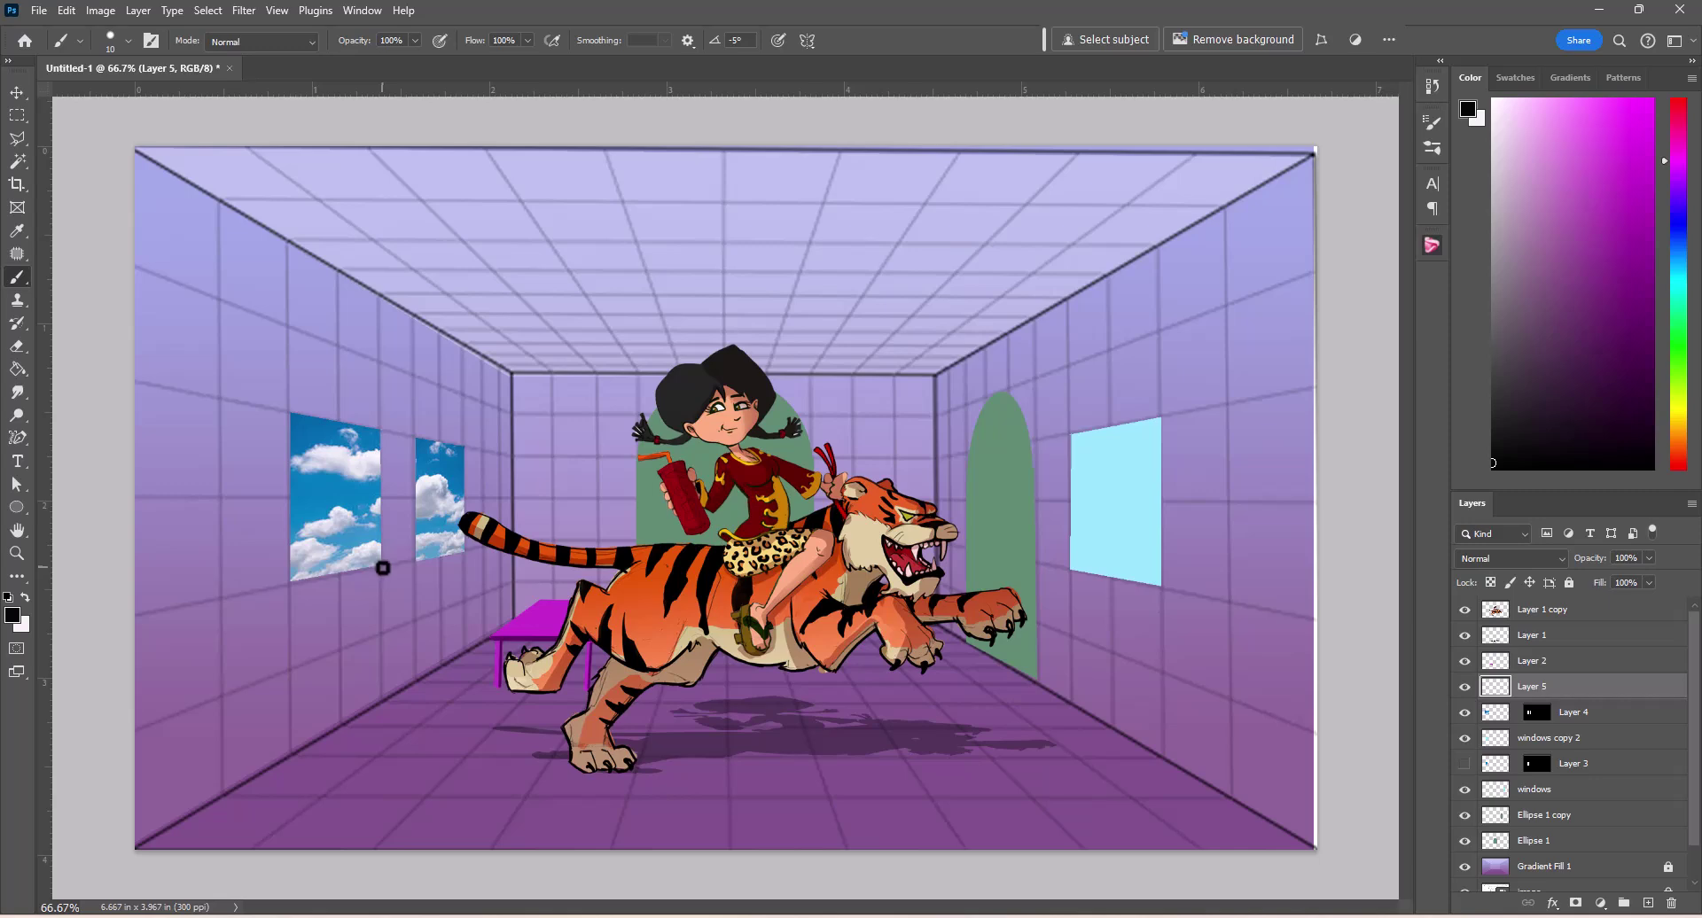
alt+click(665, 739)
click(381, 566)
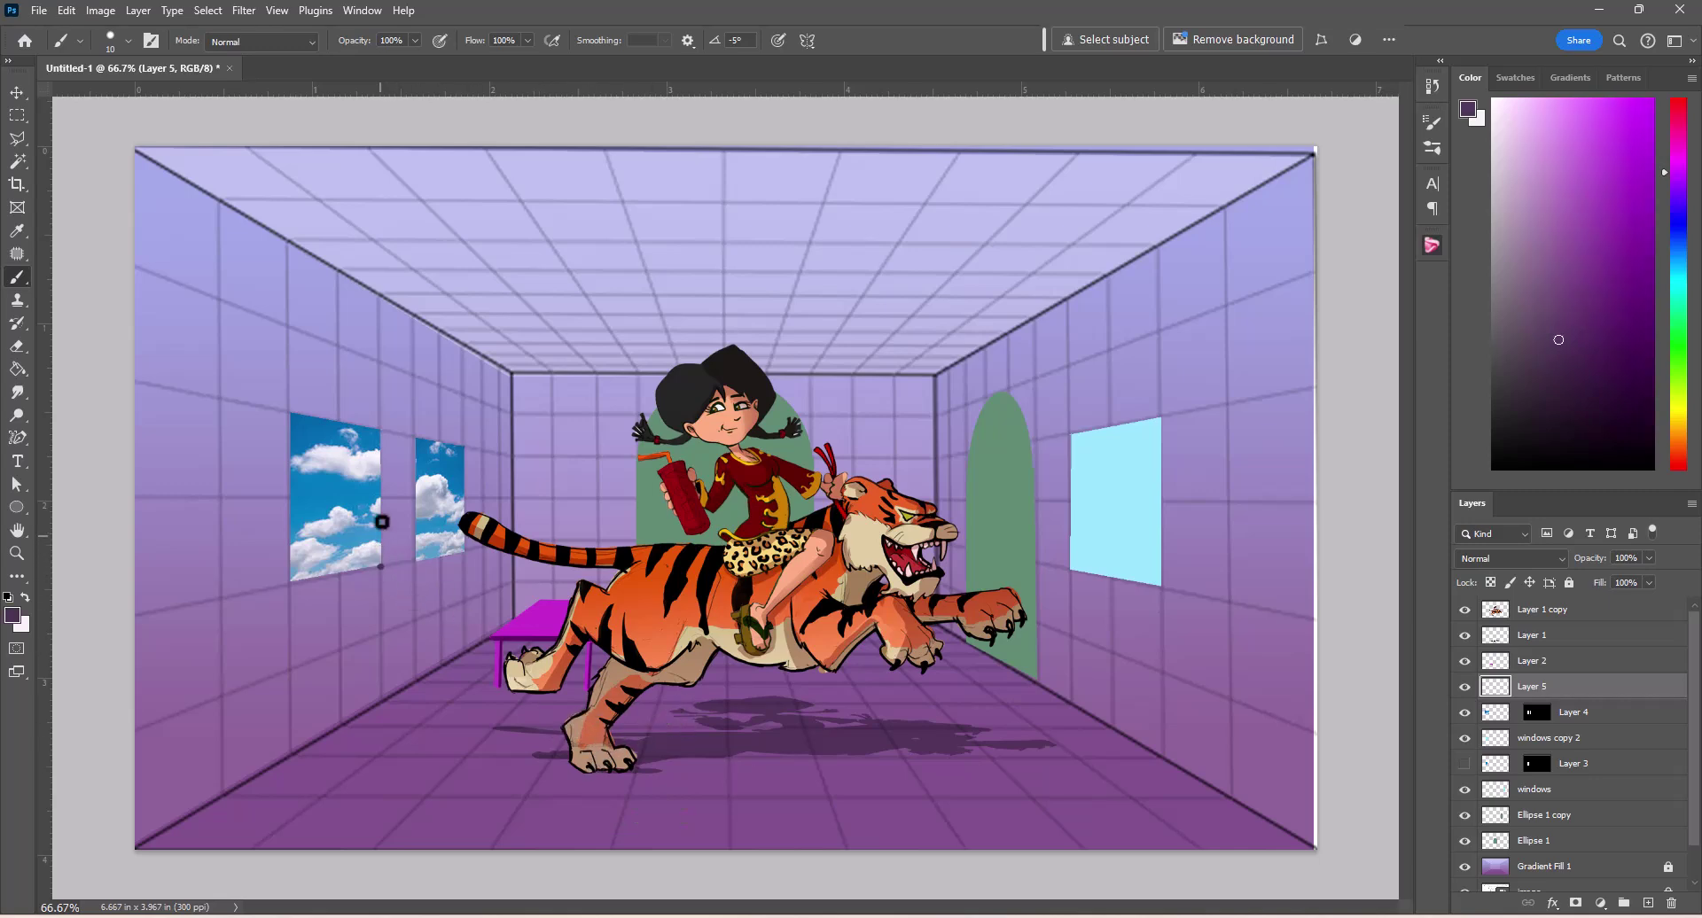
shift+click(380, 433)
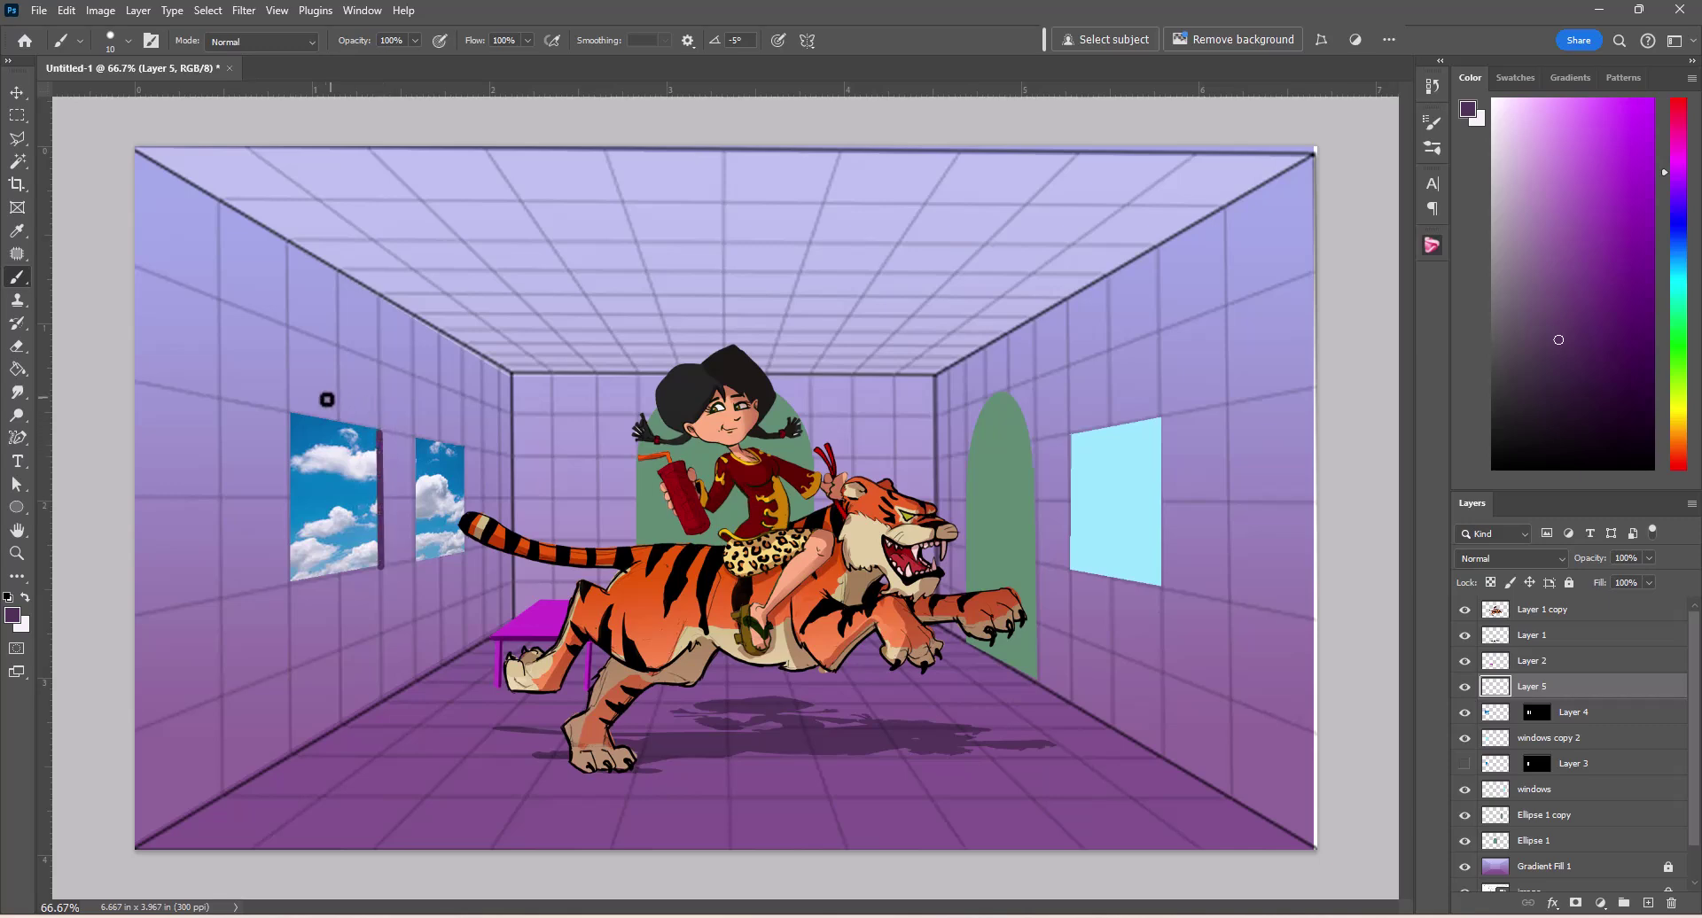
shift+click(294, 417)
click(382, 561)
shift+click(287, 585)
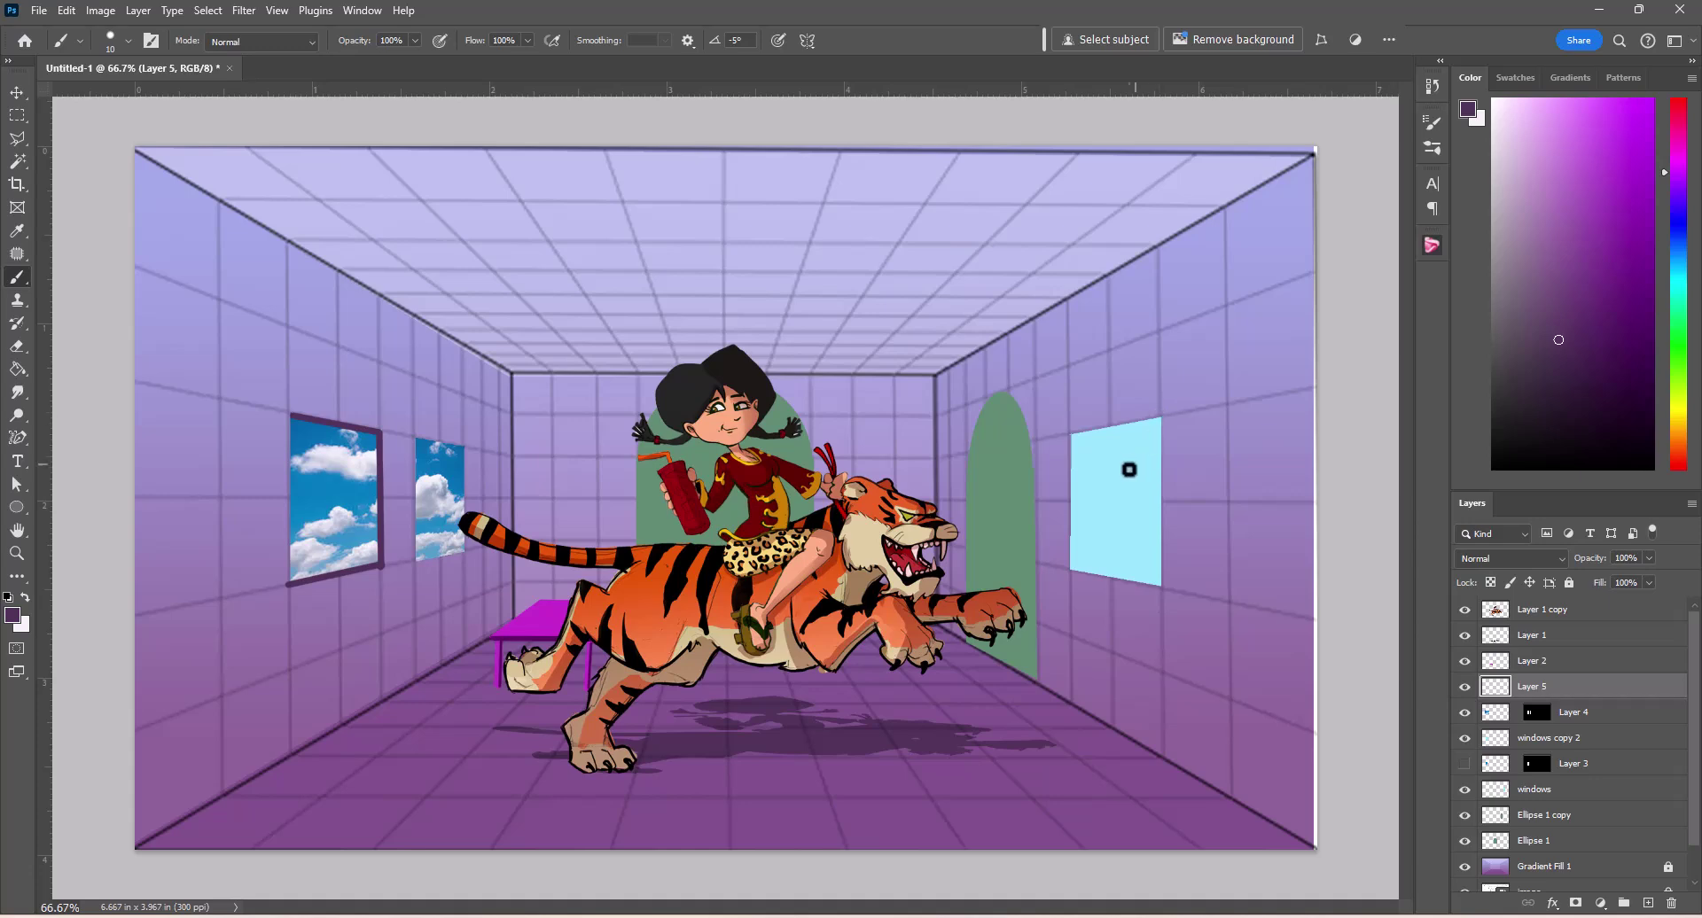
Step: Outline the cyan window's right edge and the green door's side, then dab a door knob
shift+click(1164, 418)
key(ctrl+z)
click(1162, 420)
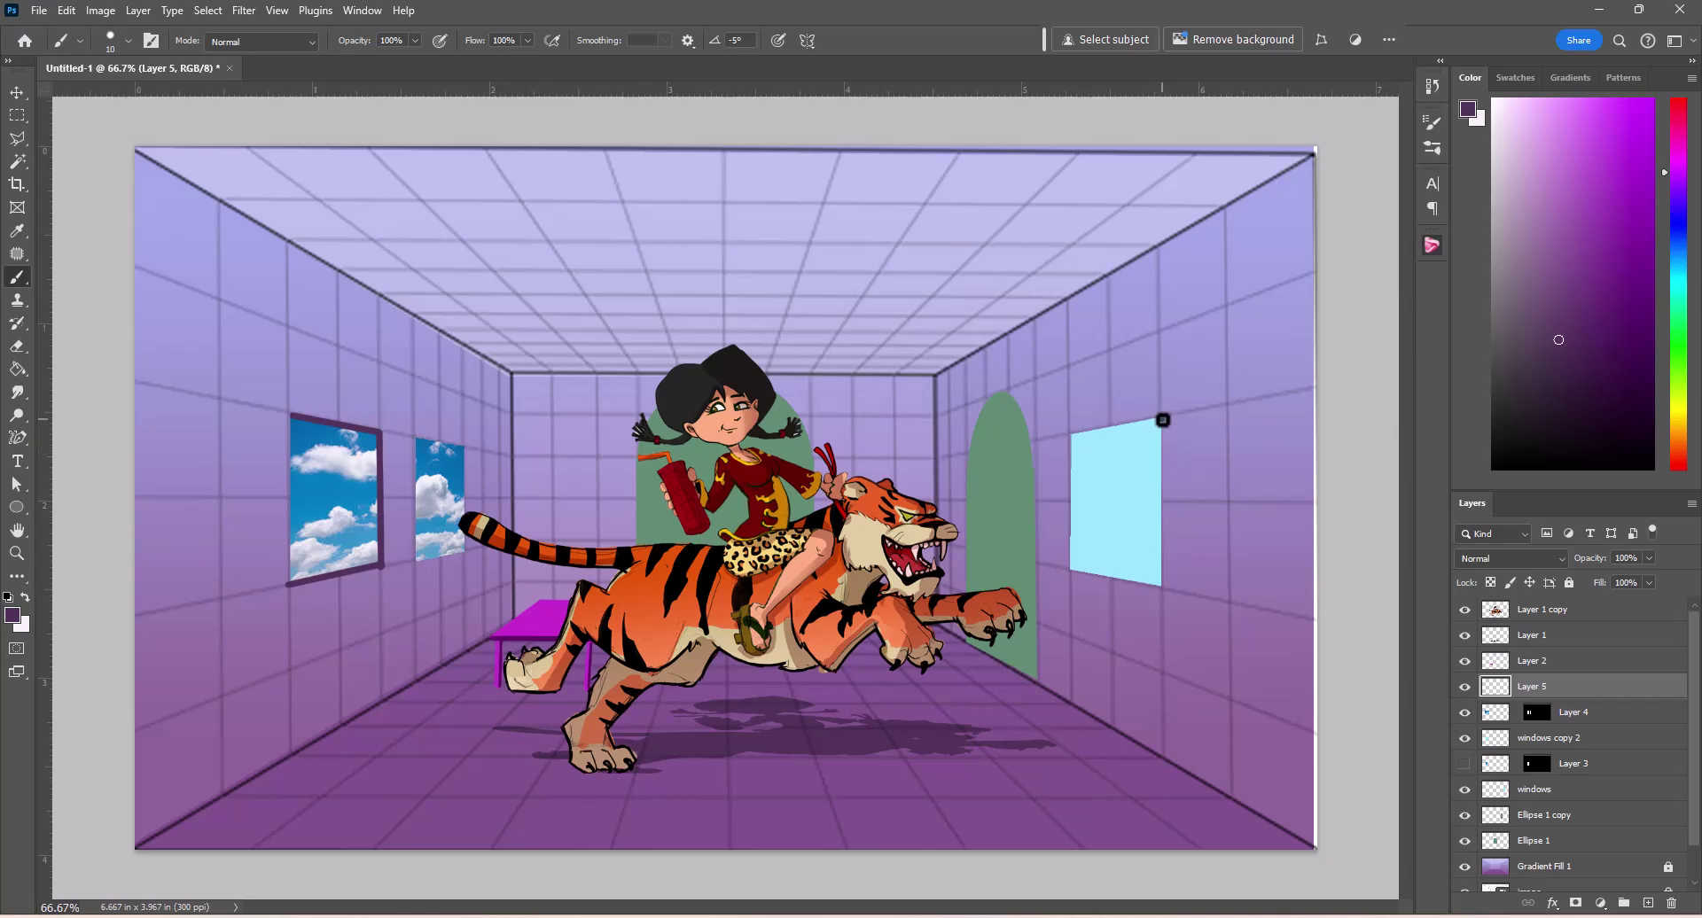
shift+click(1165, 588)
shift+click(1168, 585)
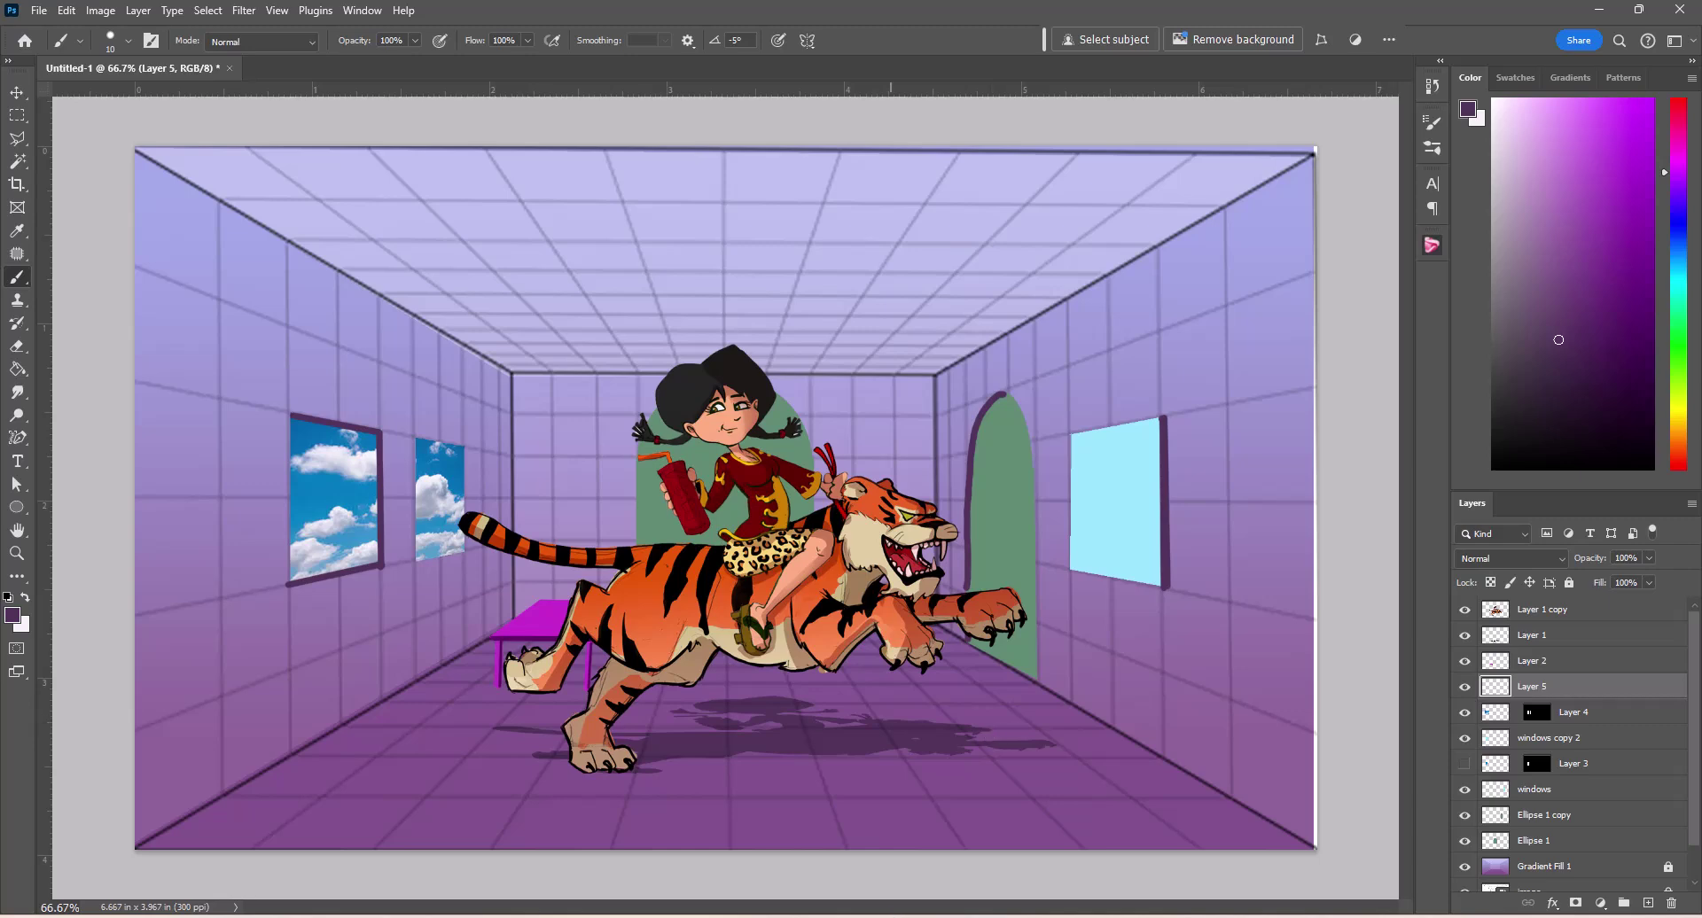
key(ctrl+z)
drag(1035, 534, 1037, 599)
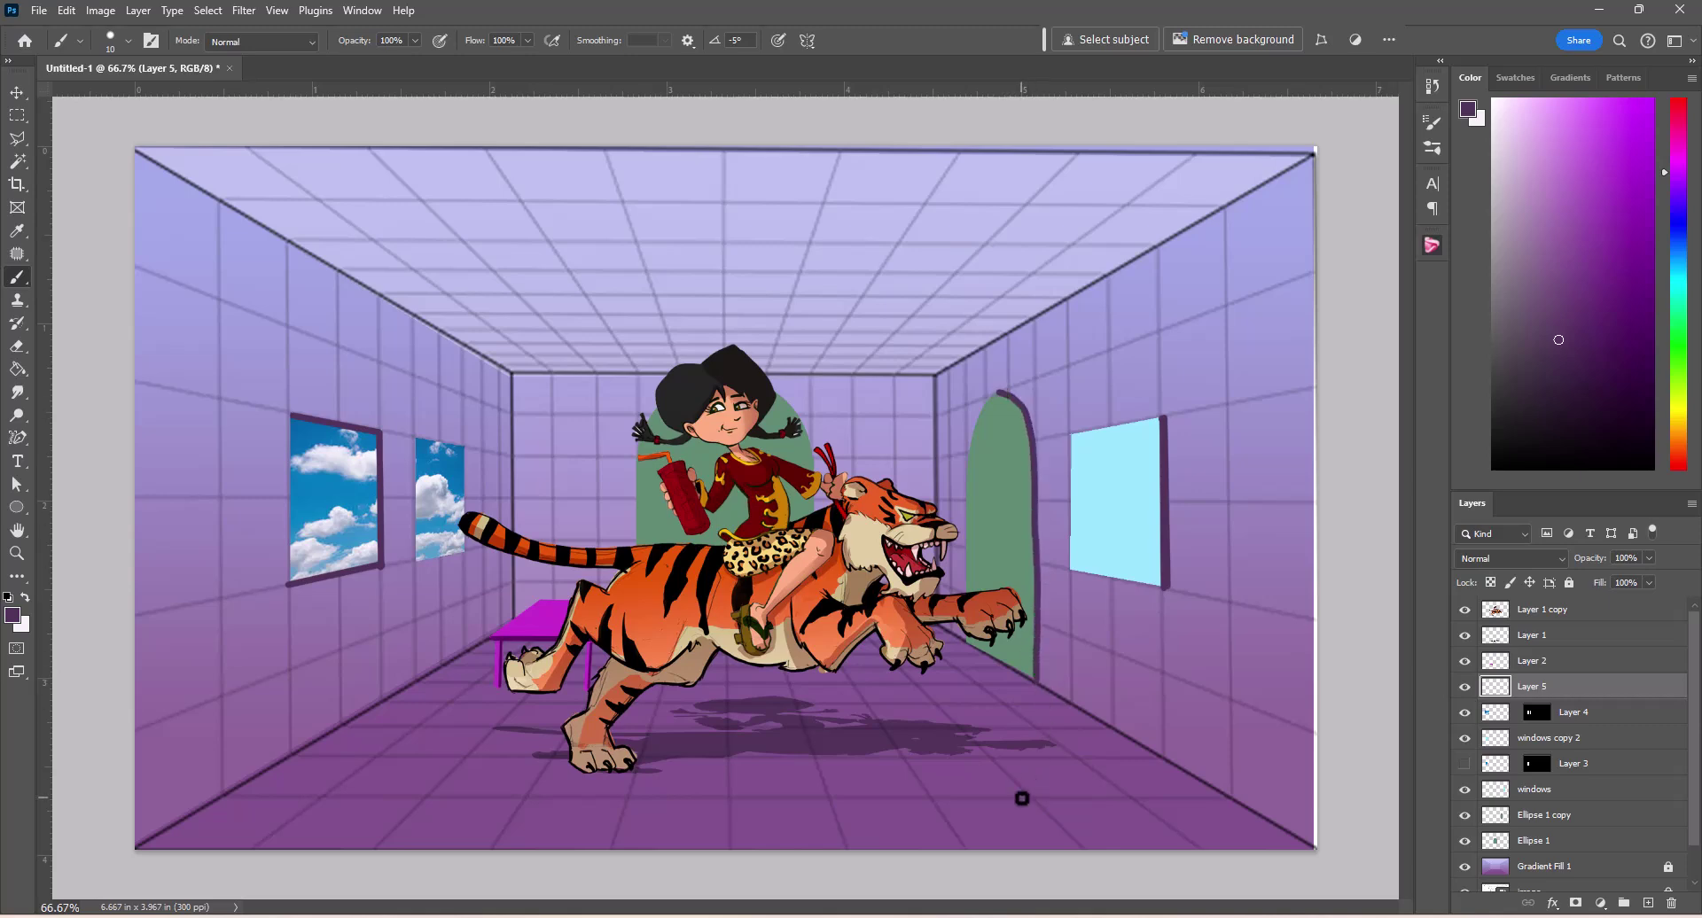
click(971, 539)
Step: Hide the 'image' perspective grid and insert Layer 6 directly above Gradient Fill 1
scroll(1697, 749, down, 2)
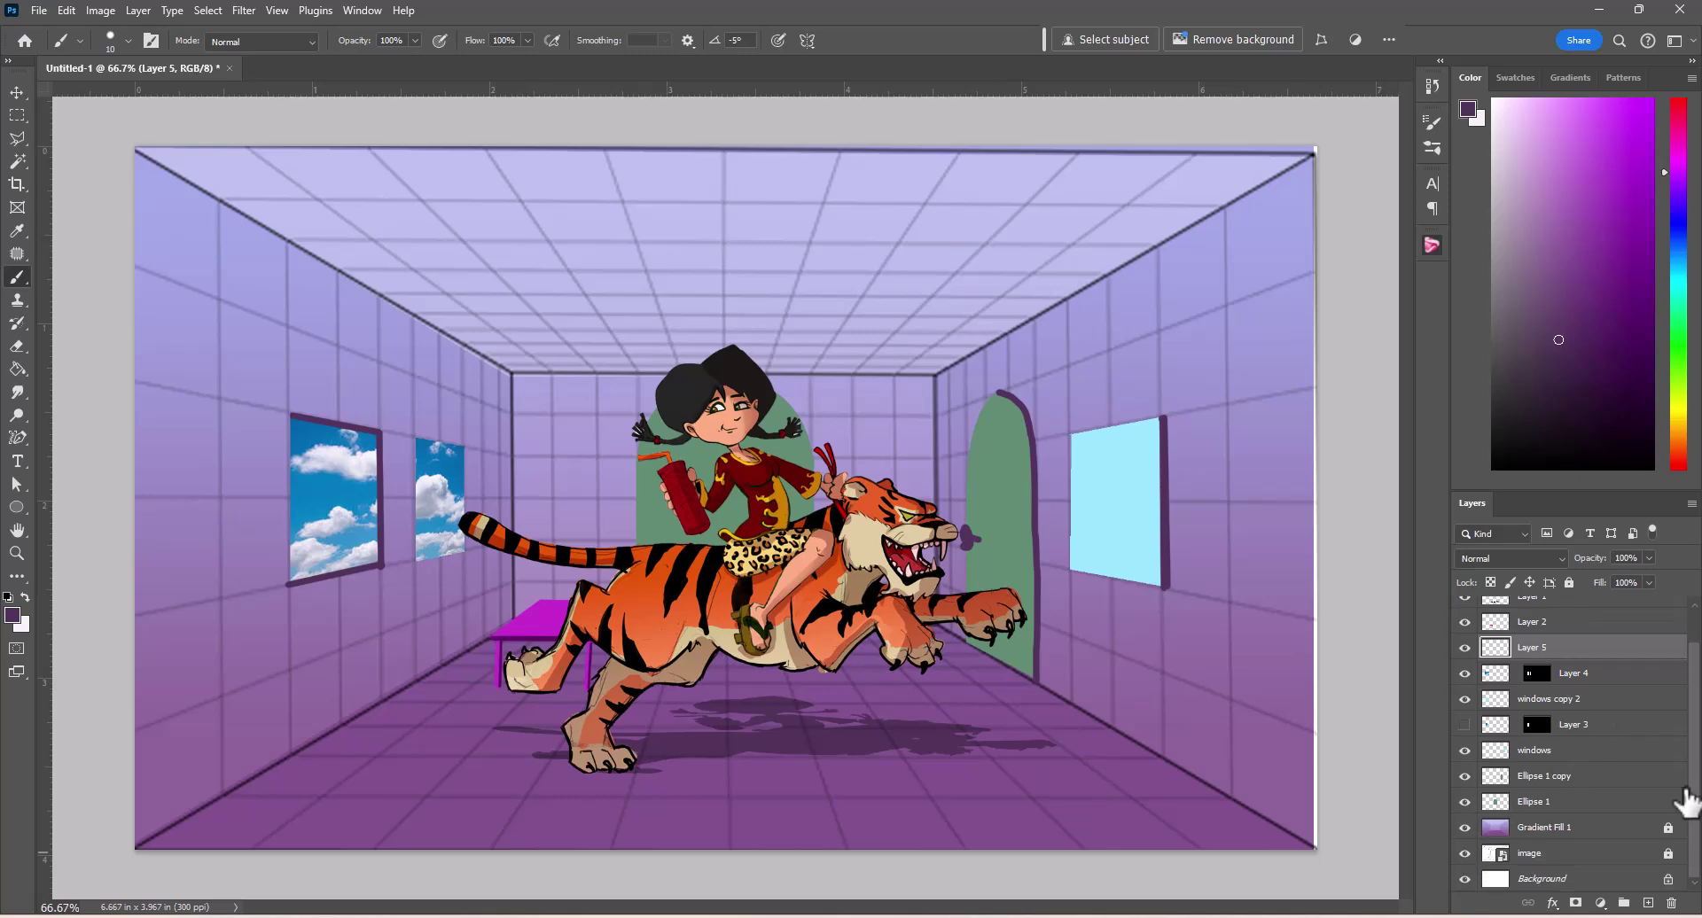
click(1464, 853)
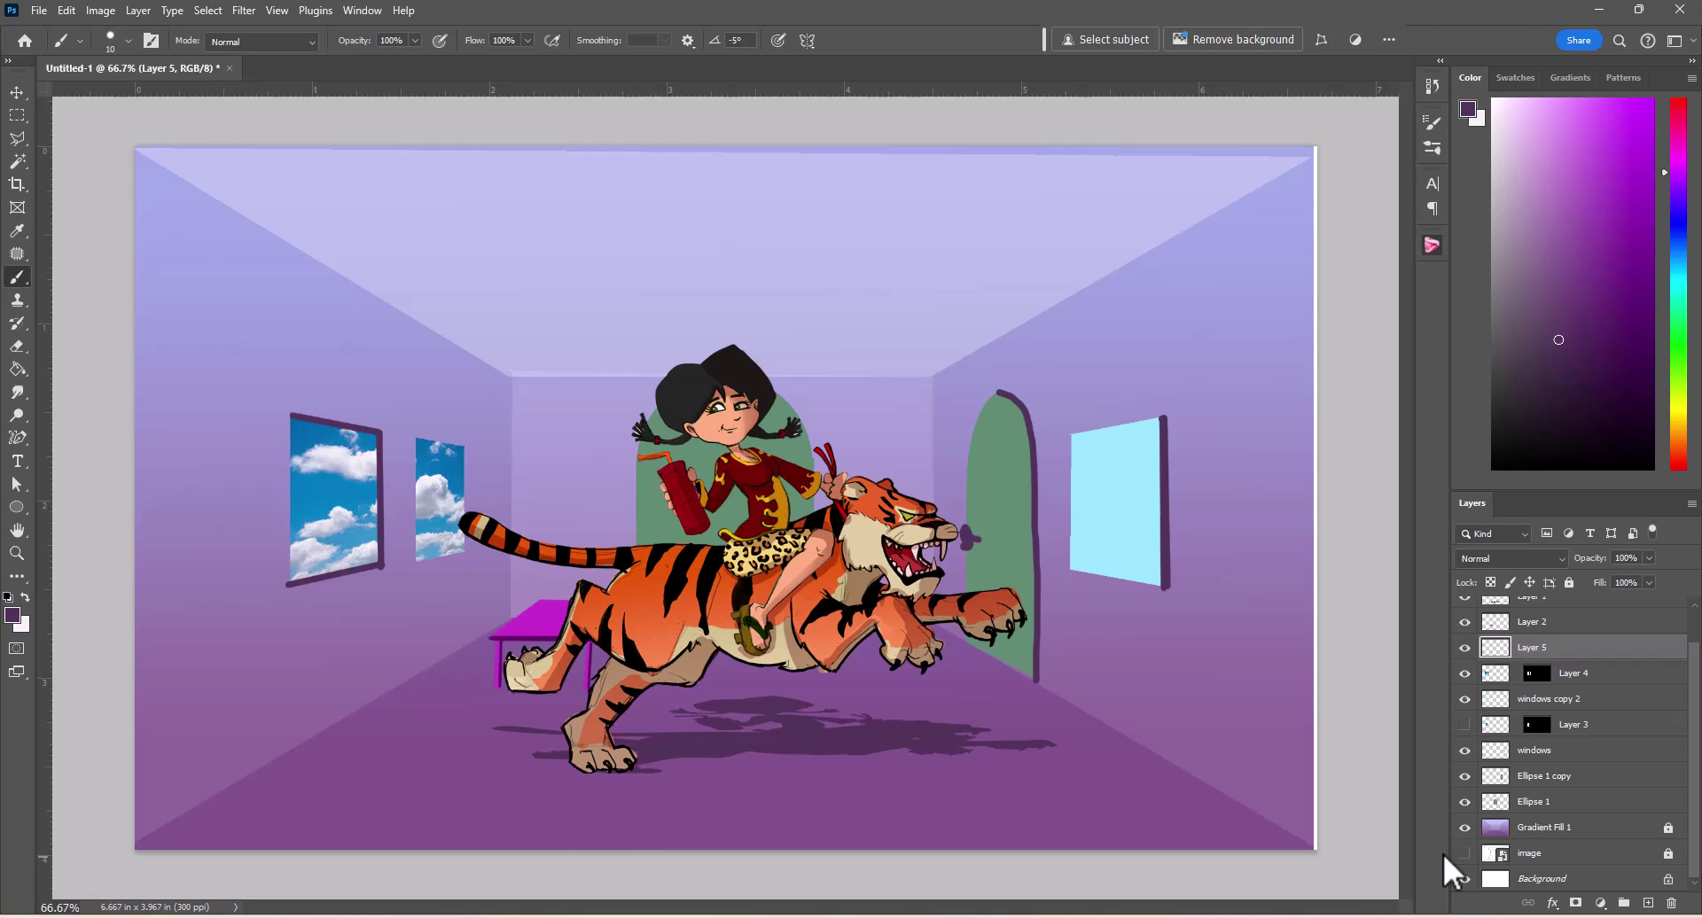
click(1586, 829)
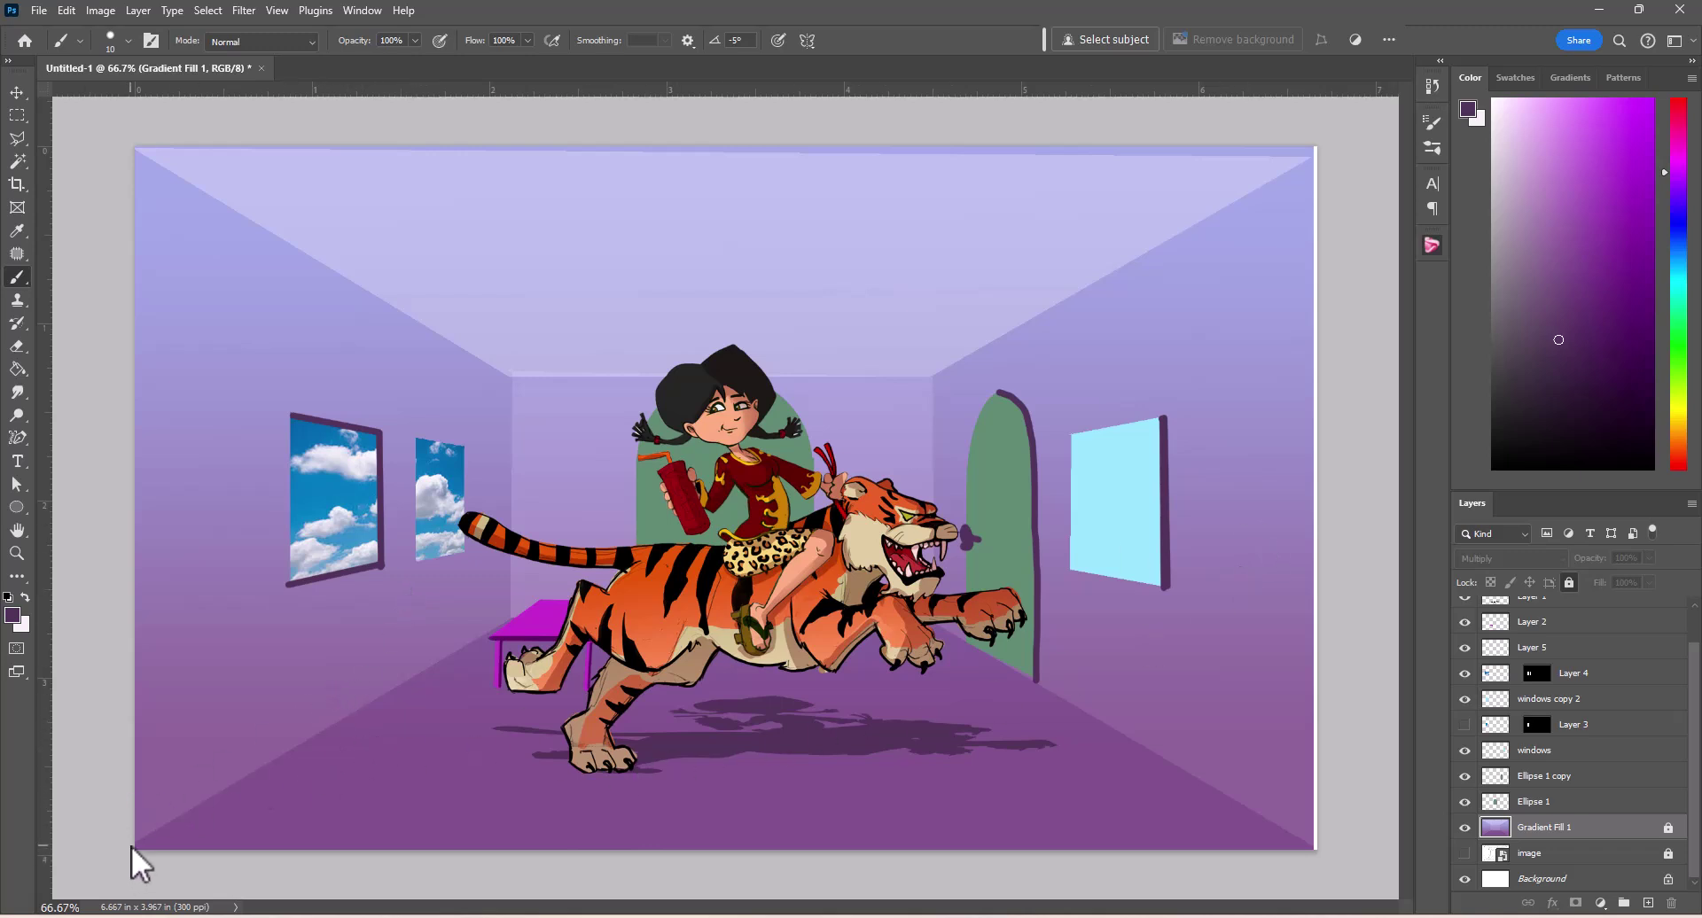
key(ctrl+shift+alt+n)
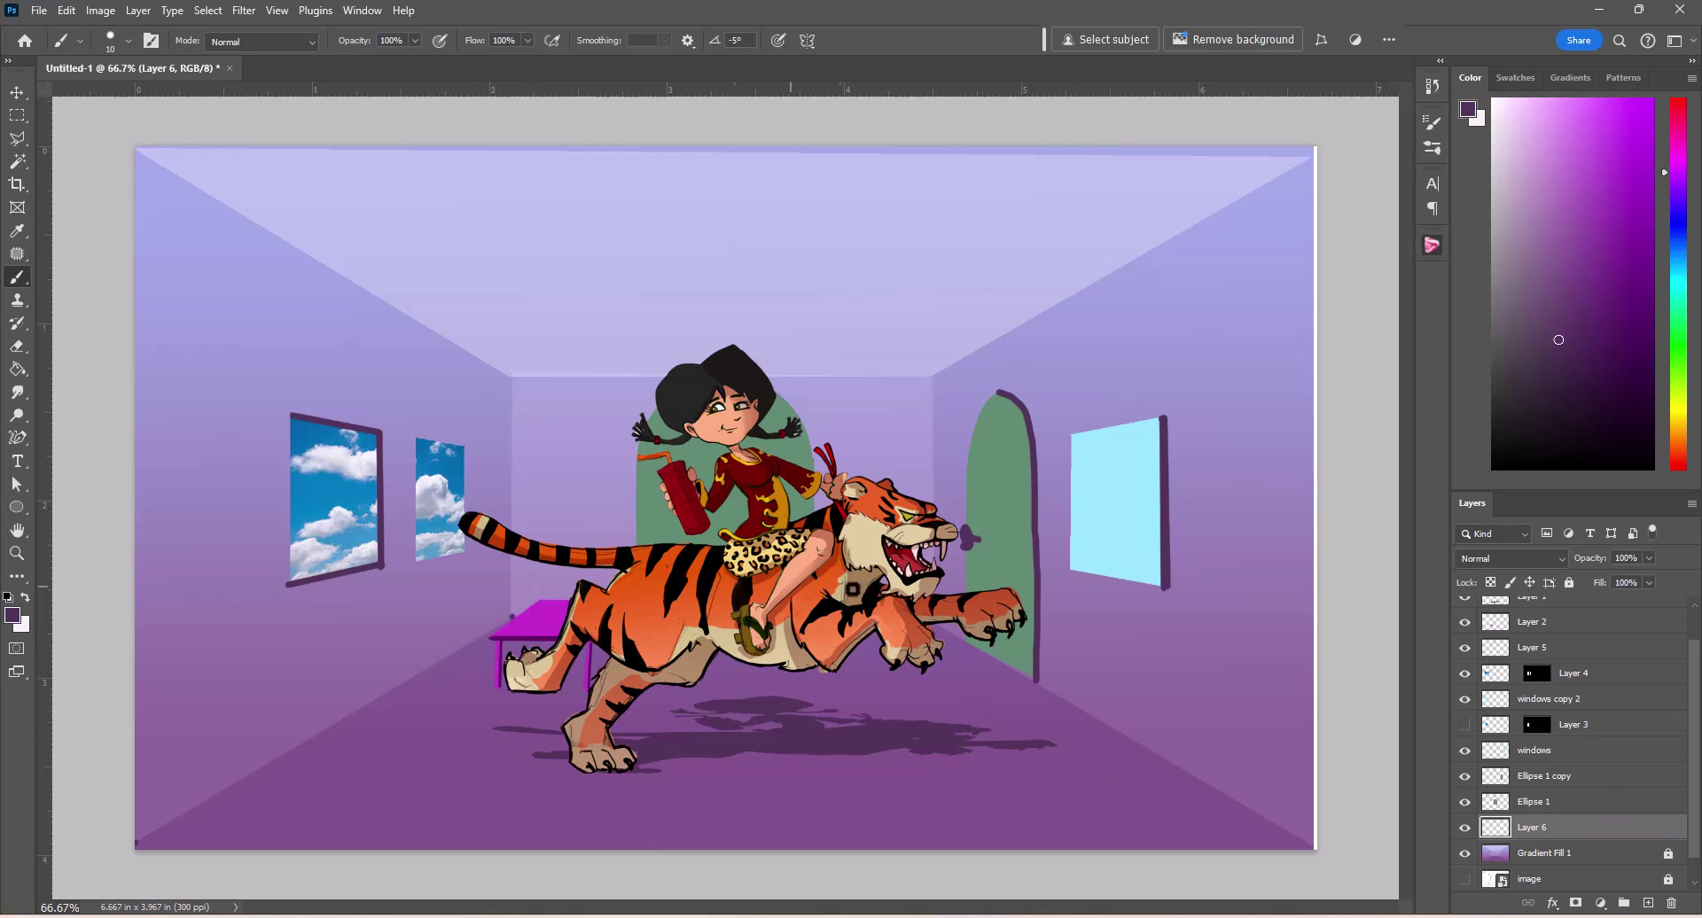
Step: Draw straight dark purple baseboards along both floor edges, with a second parallel line on the left
shift+click(136, 842)
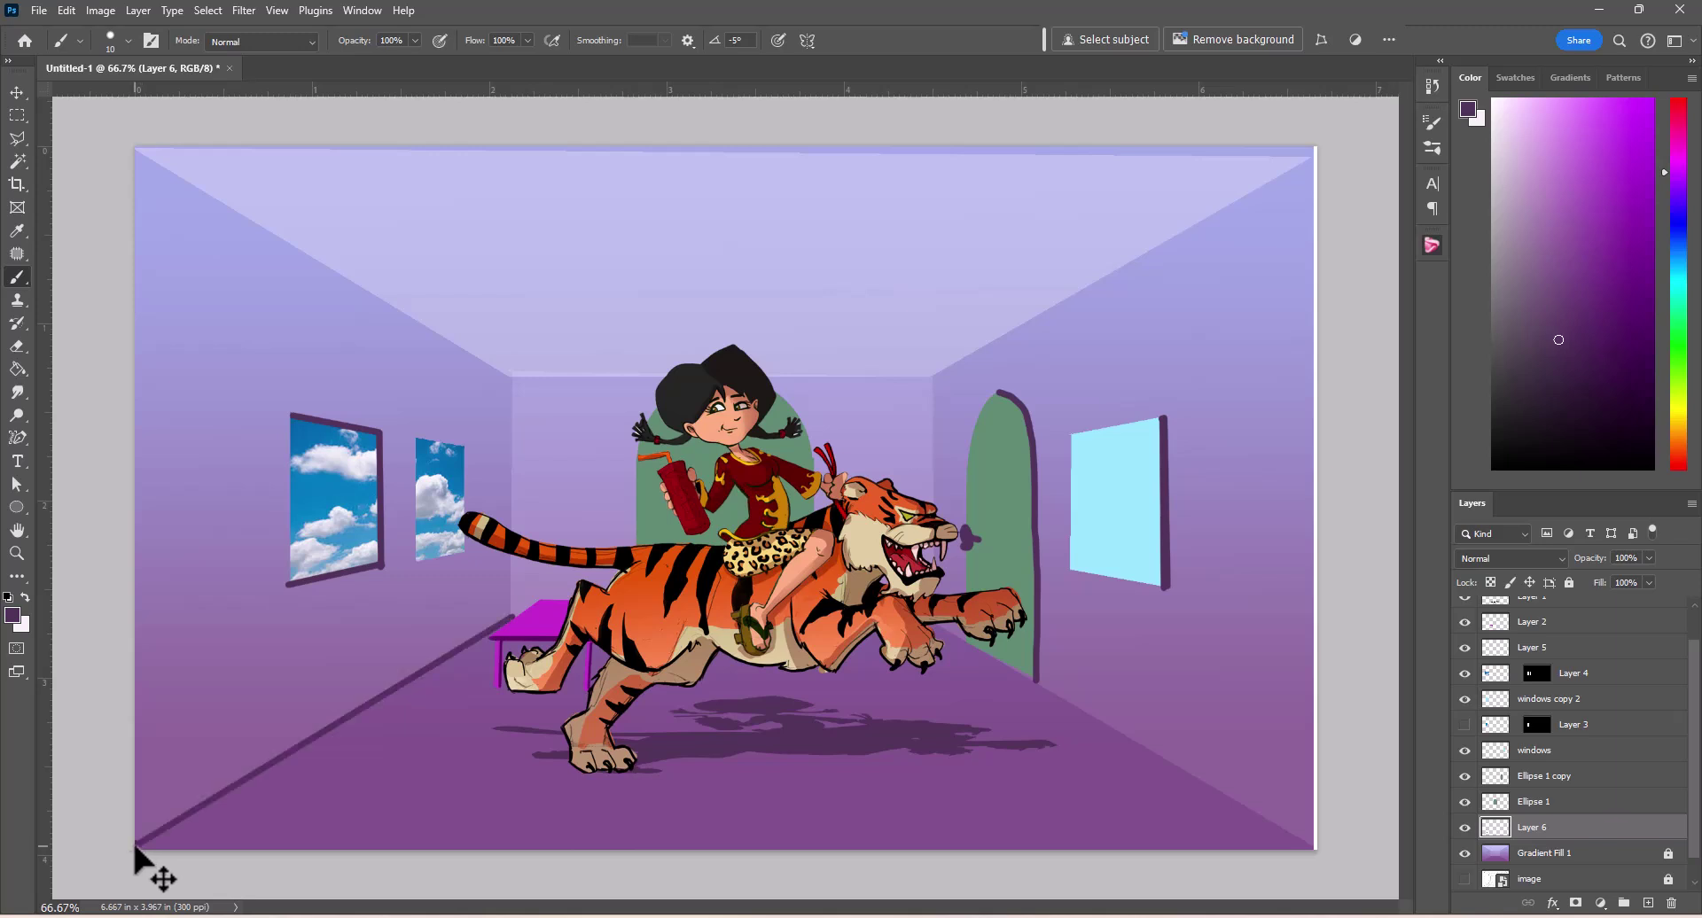
click(1311, 848)
shift+click(918, 609)
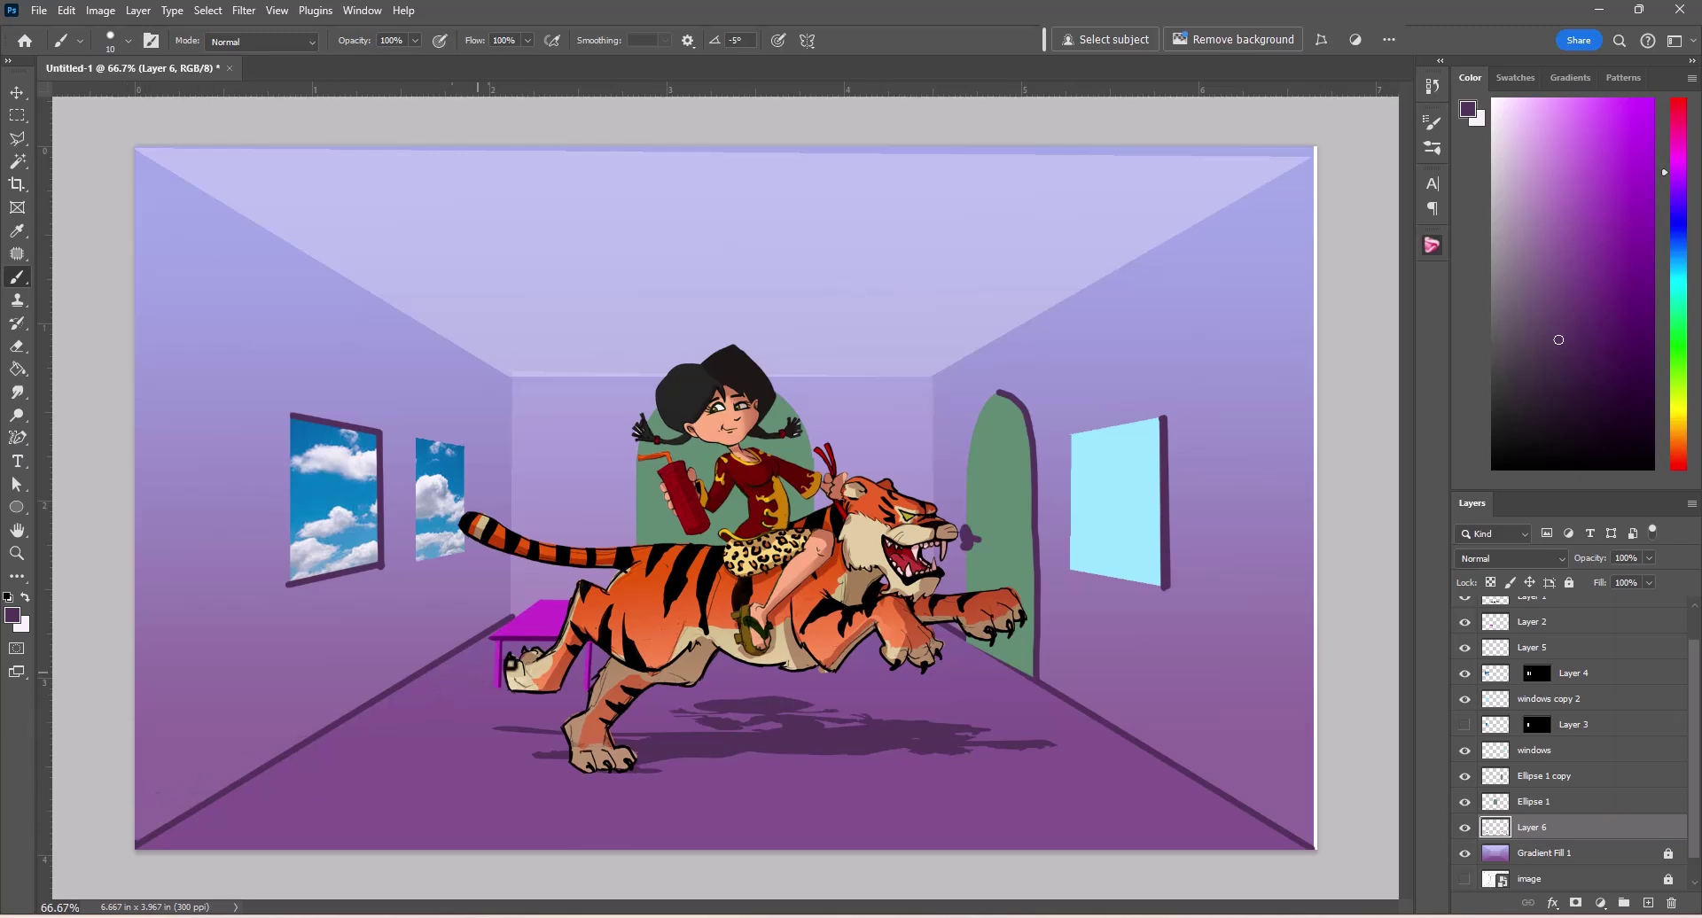
shift+click(511, 607)
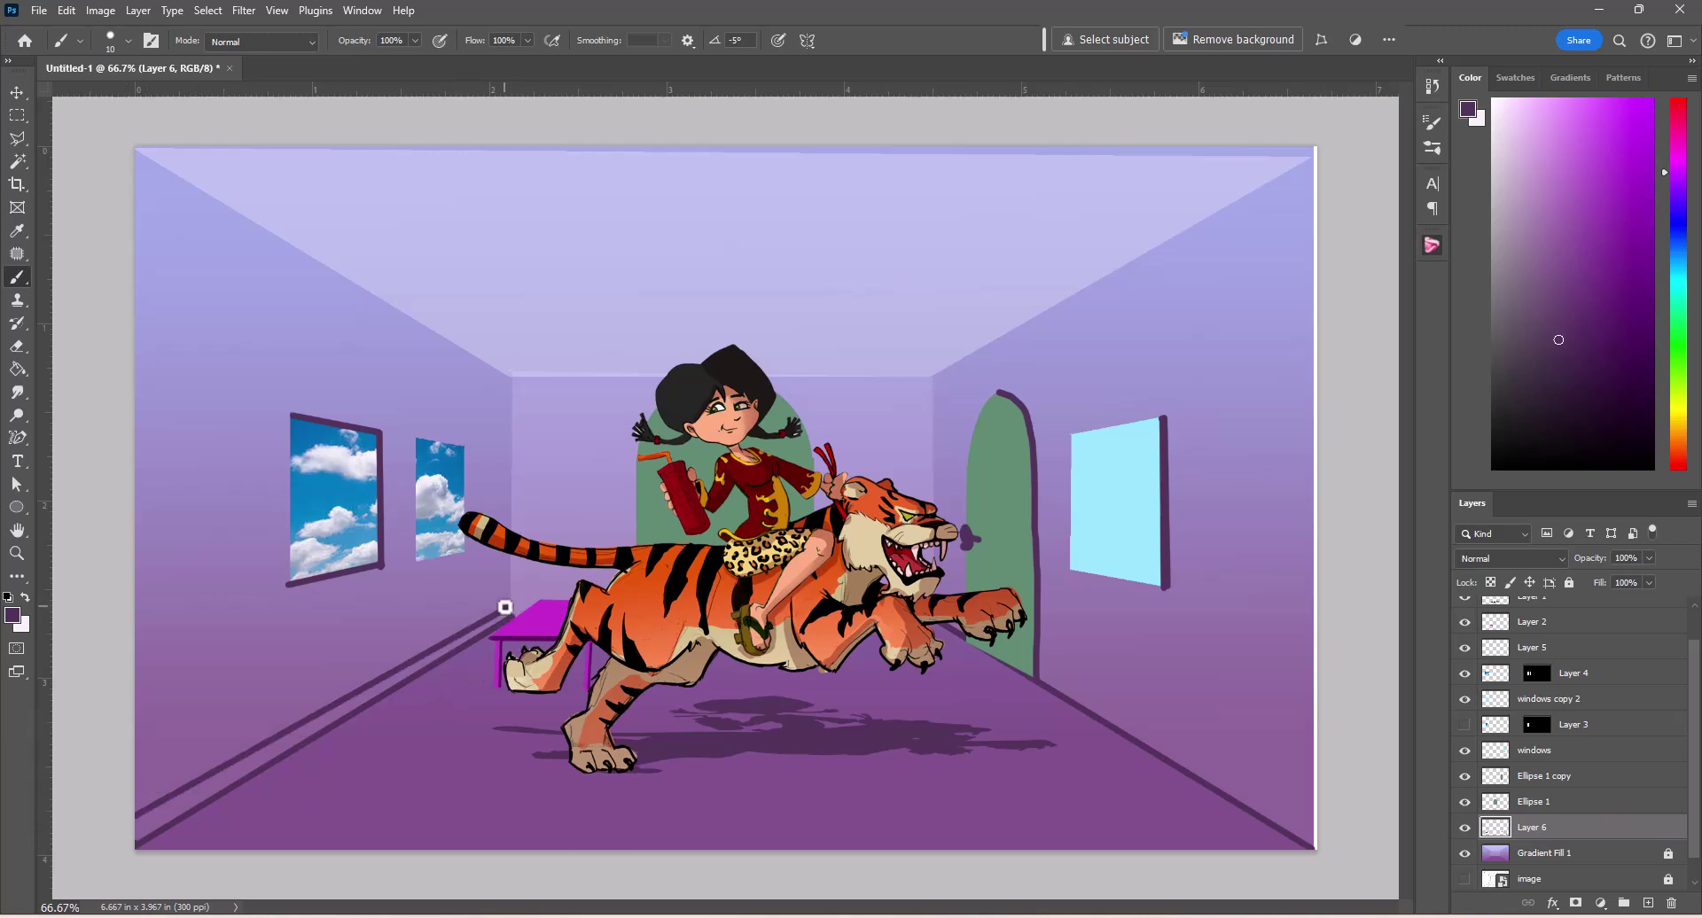
shift+click(128, 805)
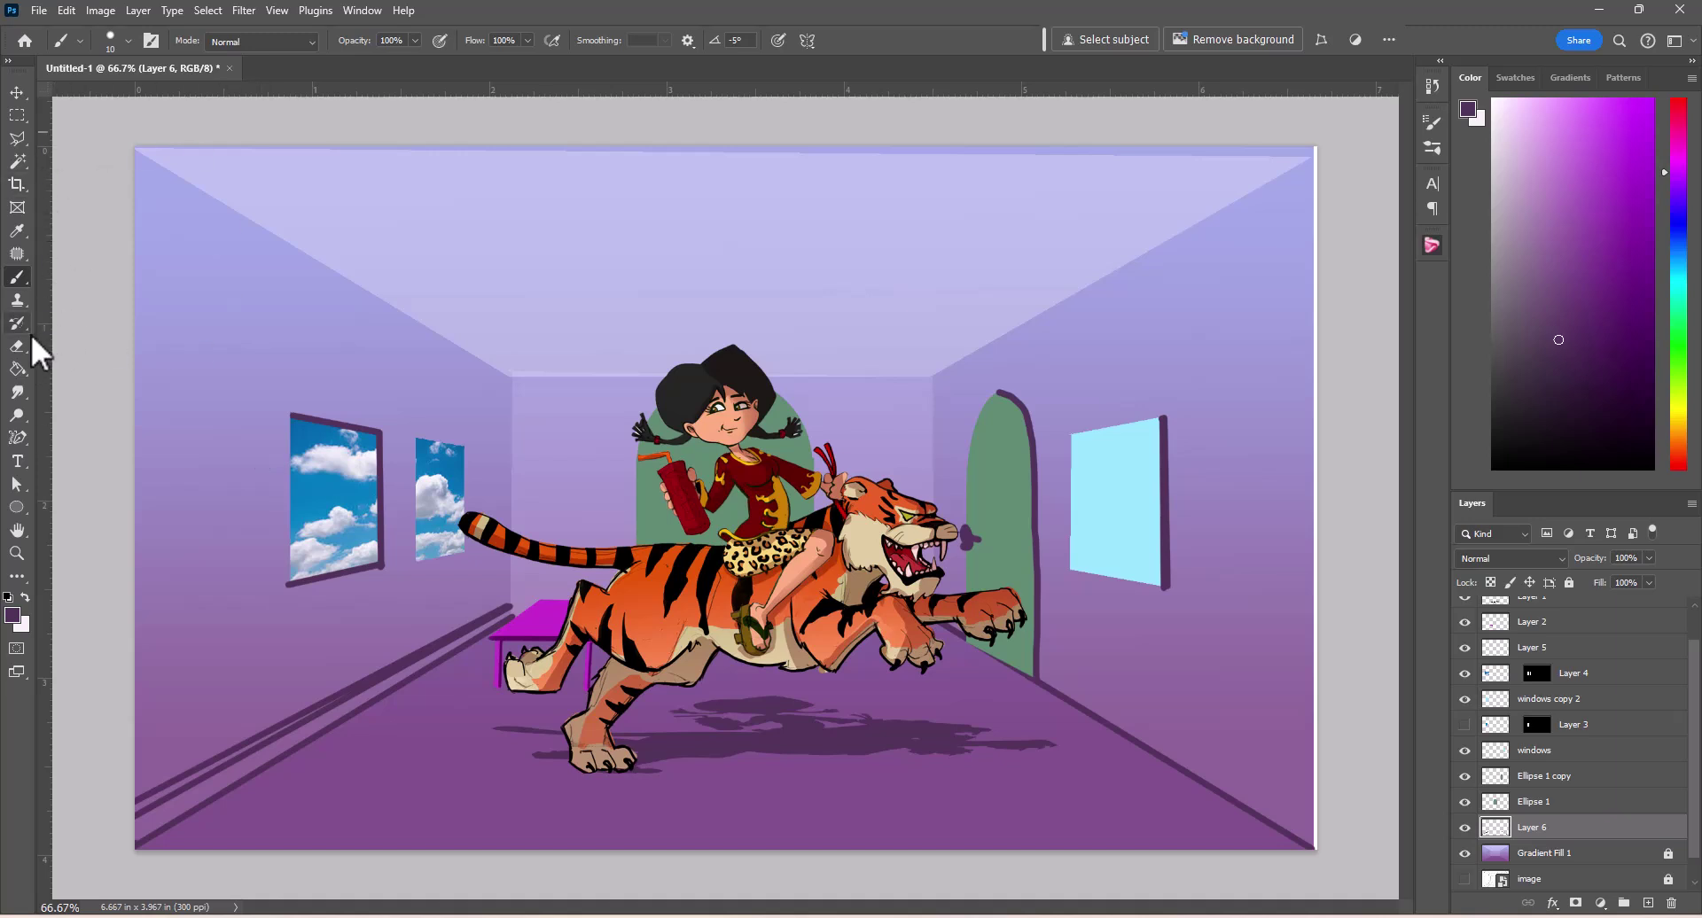
Step: Sketch curtains and frames on the left-wall windows, a rod over the light-blue window, and a wall plug
drag(288, 392, 289, 611)
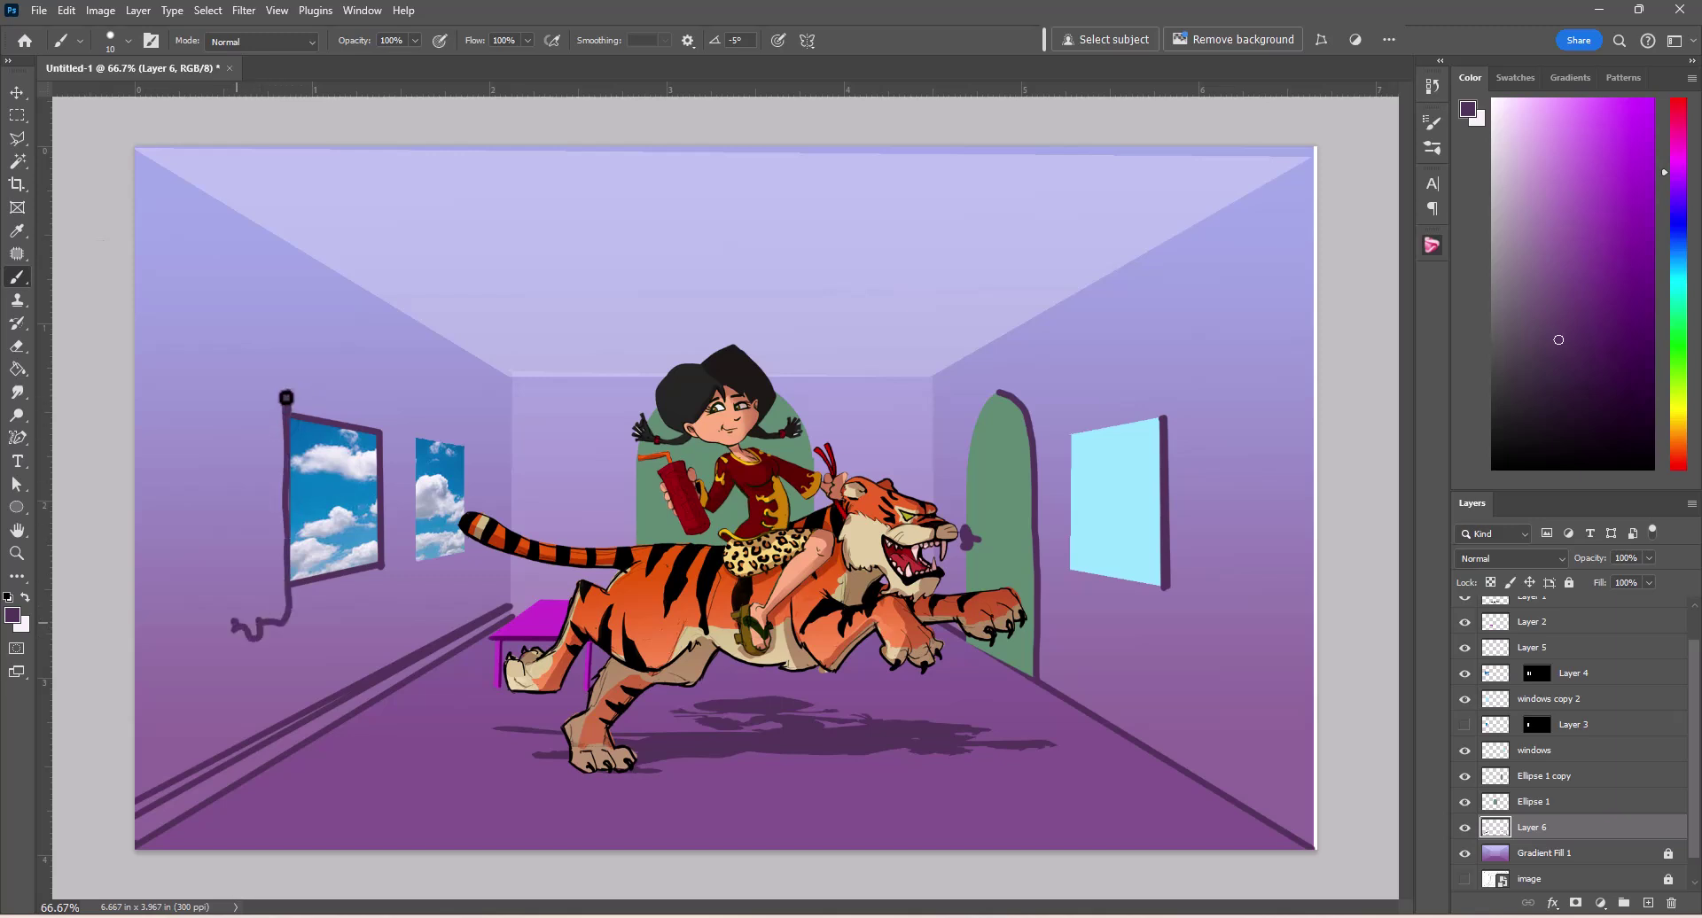
mouse_move(237, 515)
mouse_down()
mouse_move(238, 594)
mouse_move(235, 397)
mouse_move(266, 374)
mouse_move(260, 596)
mouse_up()
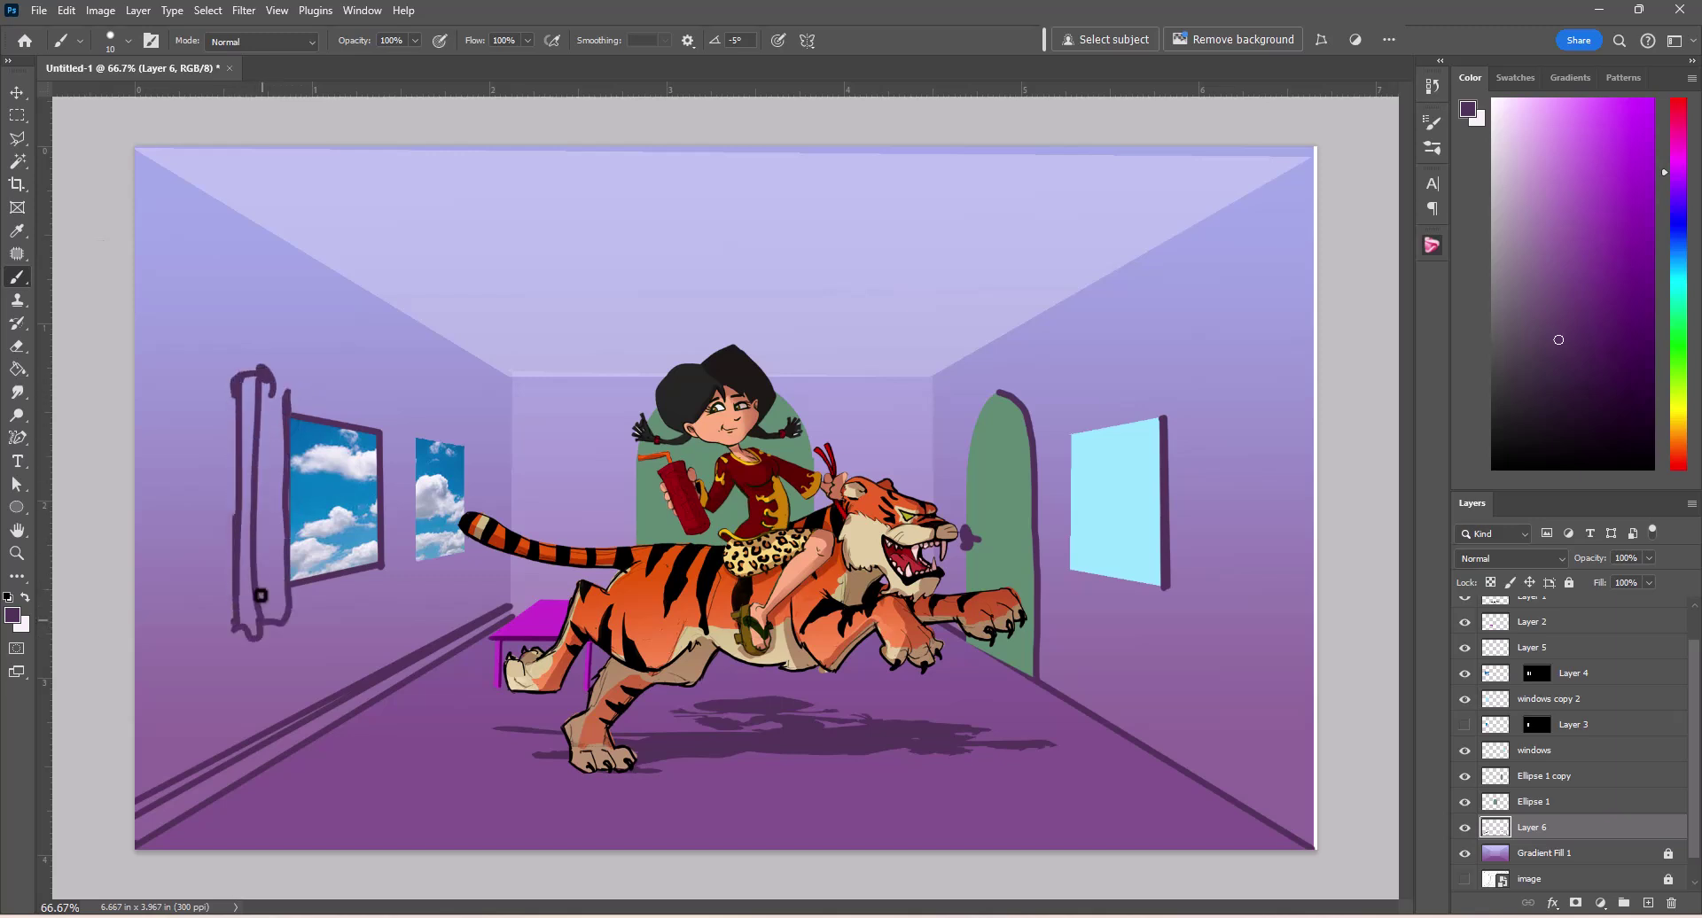
drag(267, 423, 268, 564)
mouse_move(383, 425)
mouse_down()
mouse_move(384, 576)
mouse_move(392, 420)
mouse_move(397, 547)
mouse_up()
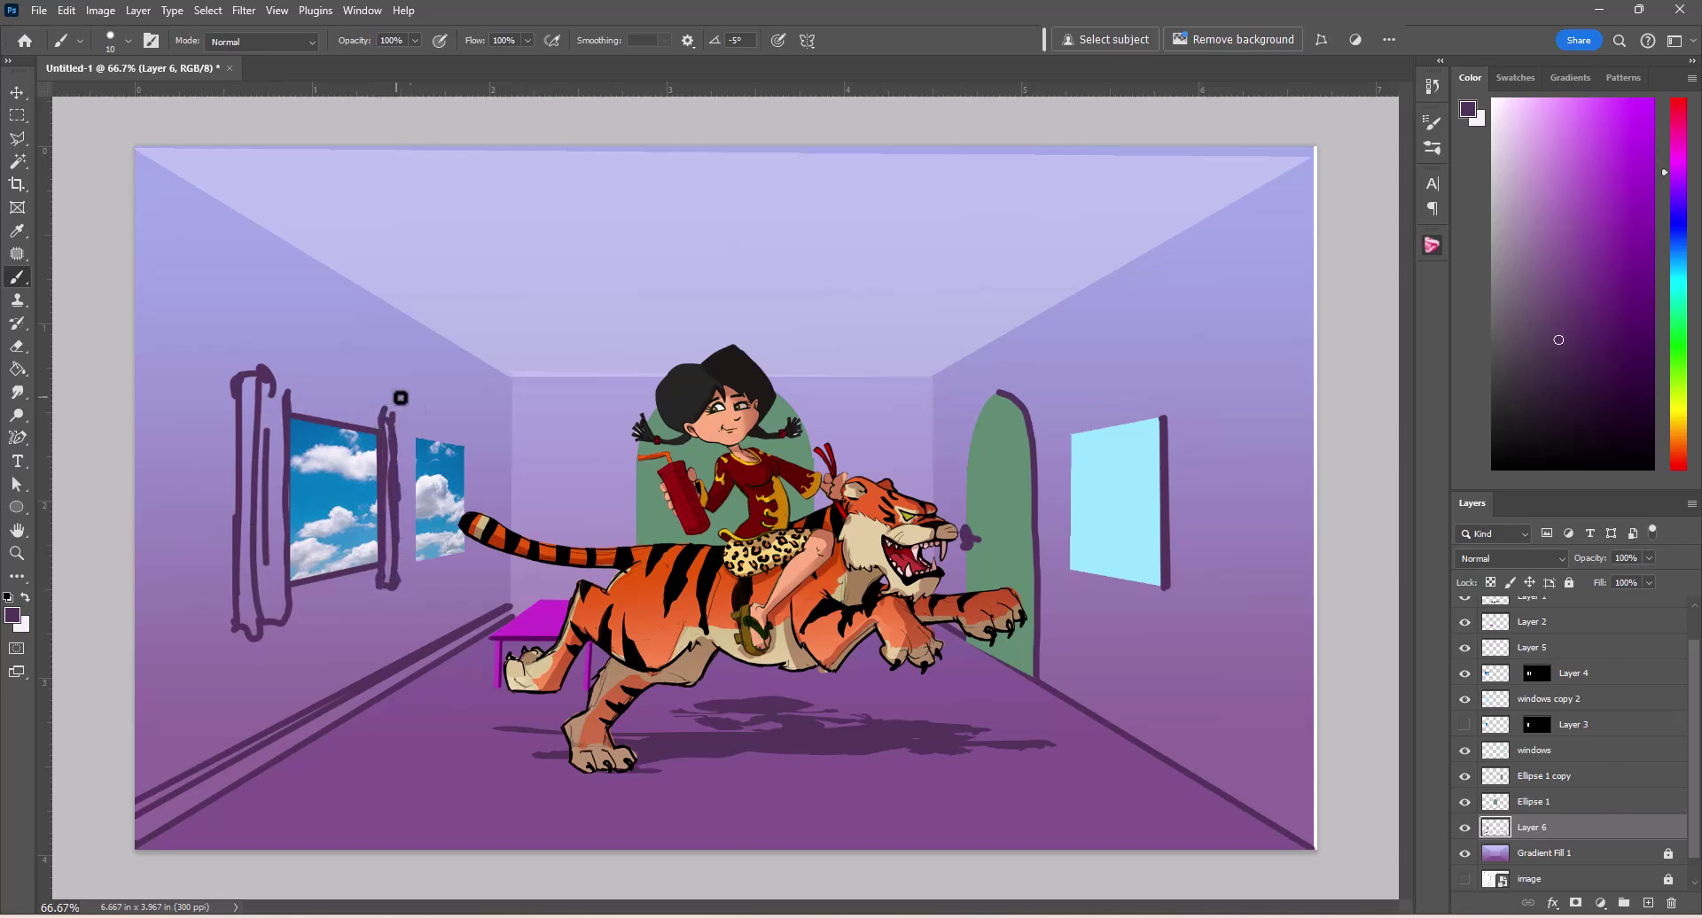
mouse_move(411, 422)
mouse_down()
mouse_move(411, 568)
mouse_move(413, 430)
mouse_move(468, 505)
mouse_move(470, 561)
mouse_move(479, 456)
mouse_up()
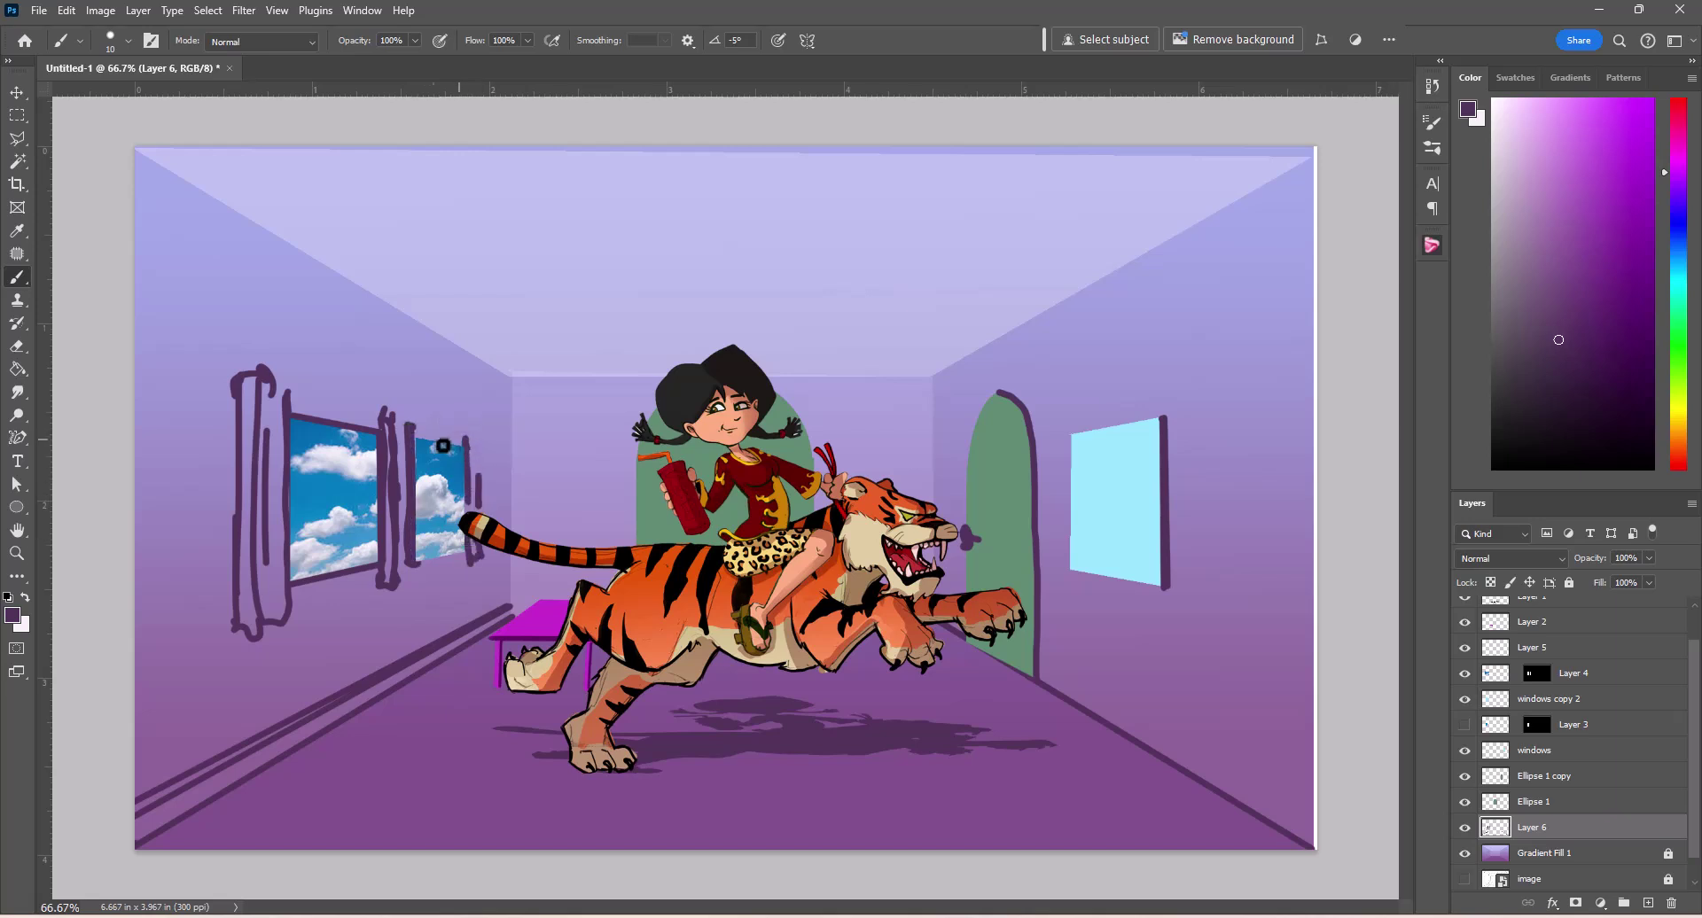
mouse_move(270, 390)
mouse_down()
mouse_move(484, 433)
mouse_move(487, 488)
mouse_up()
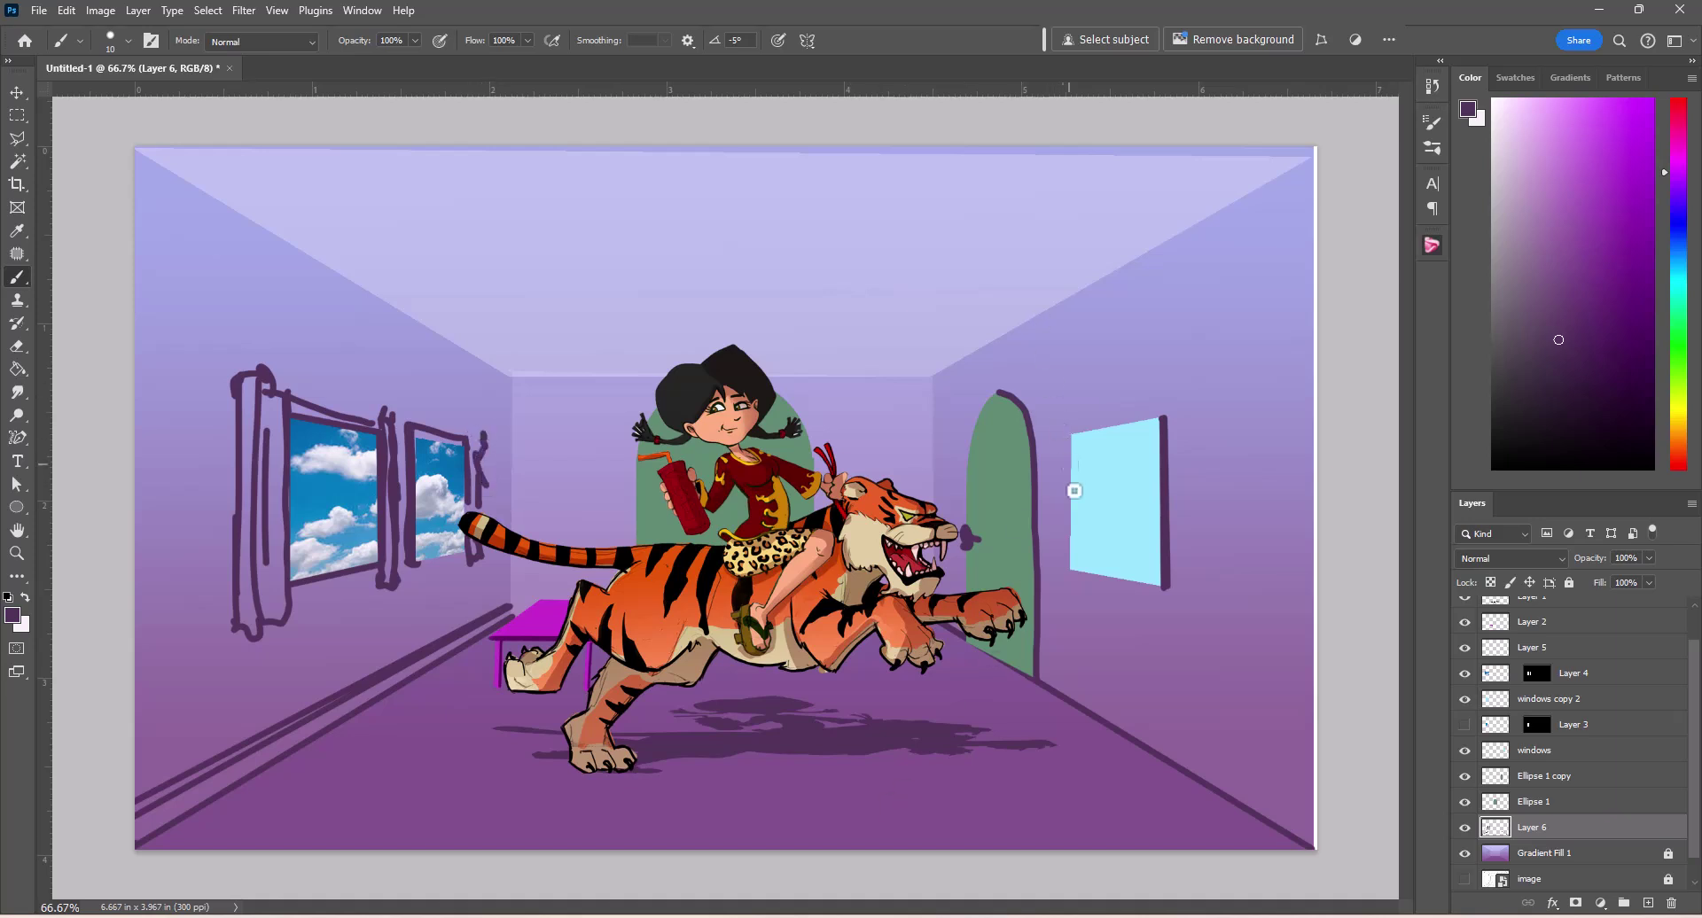
drag(1106, 427, 1121, 399)
mouse_move(167, 744)
mouse_down()
mouse_move(213, 751)
mouse_move(180, 723)
mouse_move(207, 717)
mouse_move(214, 756)
mouse_move(178, 776)
mouse_move(217, 762)
mouse_up()
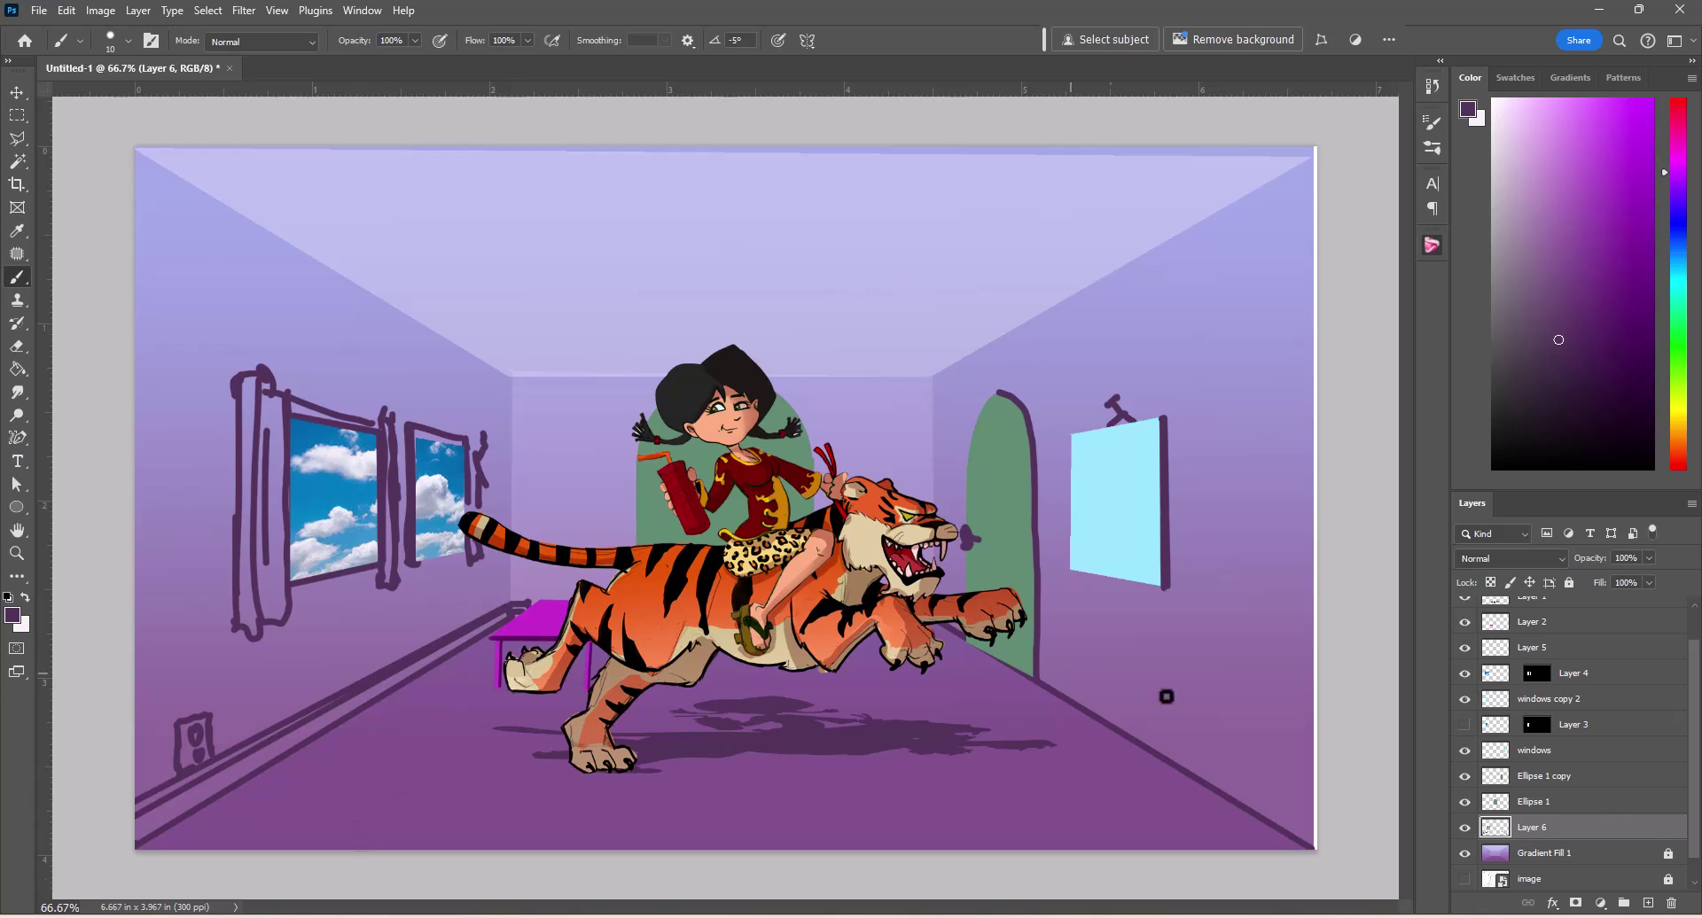
Step: Show the perspective grid again, hide the girl and tiger, and clear the existing selection
click(1464, 879)
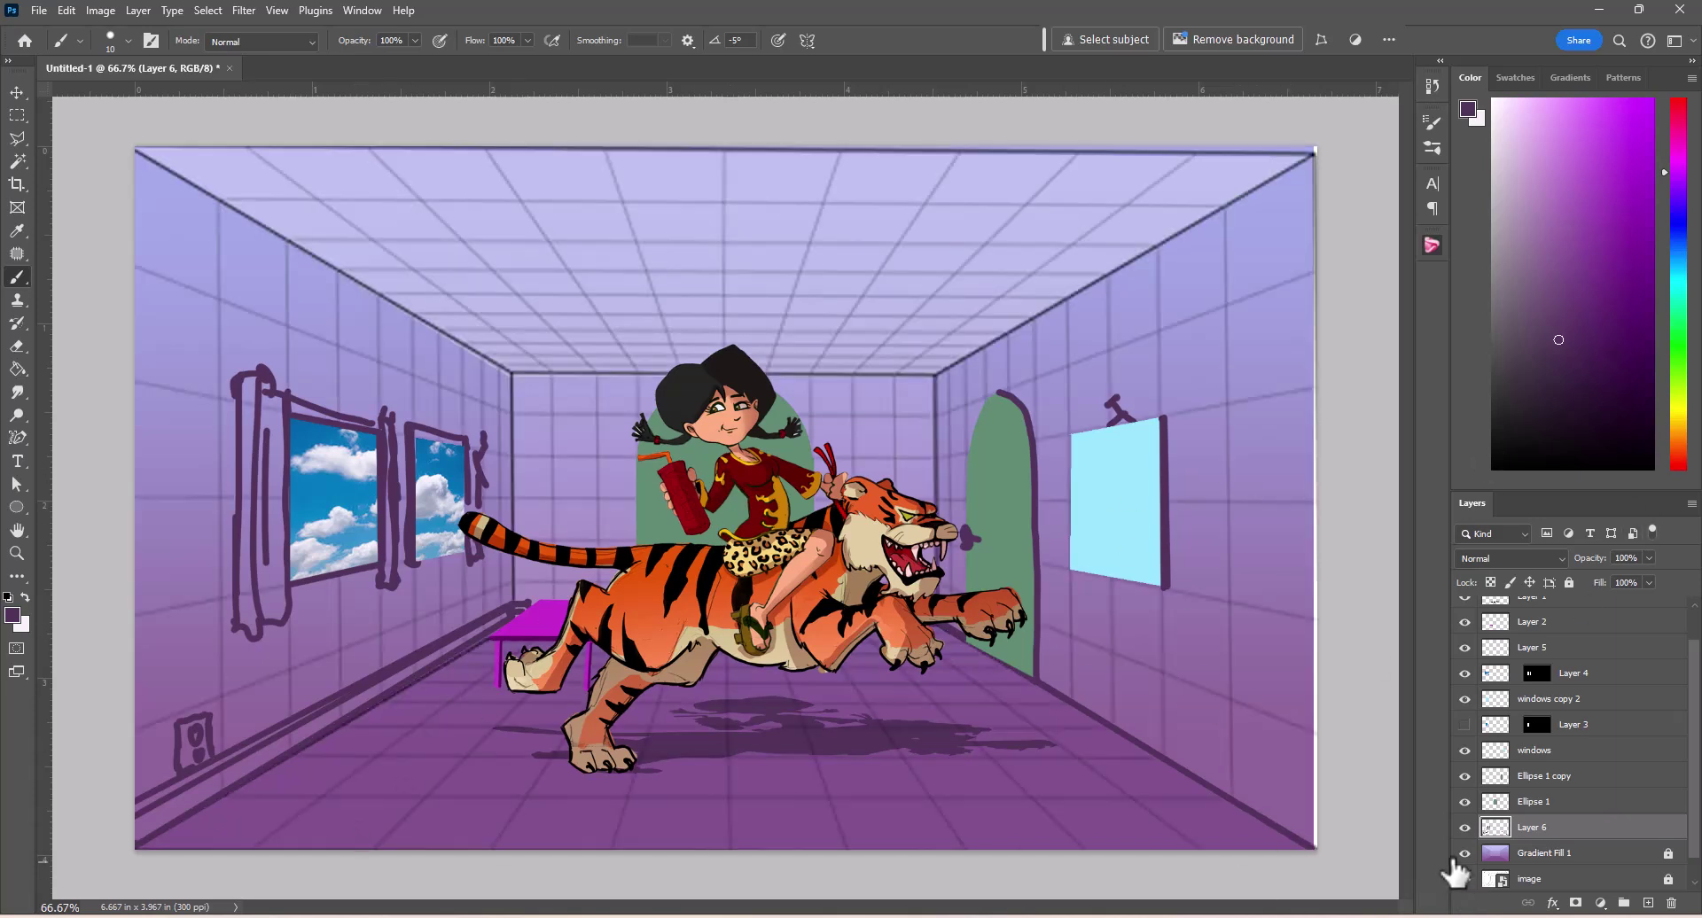
click(17, 138)
click(1029, 797)
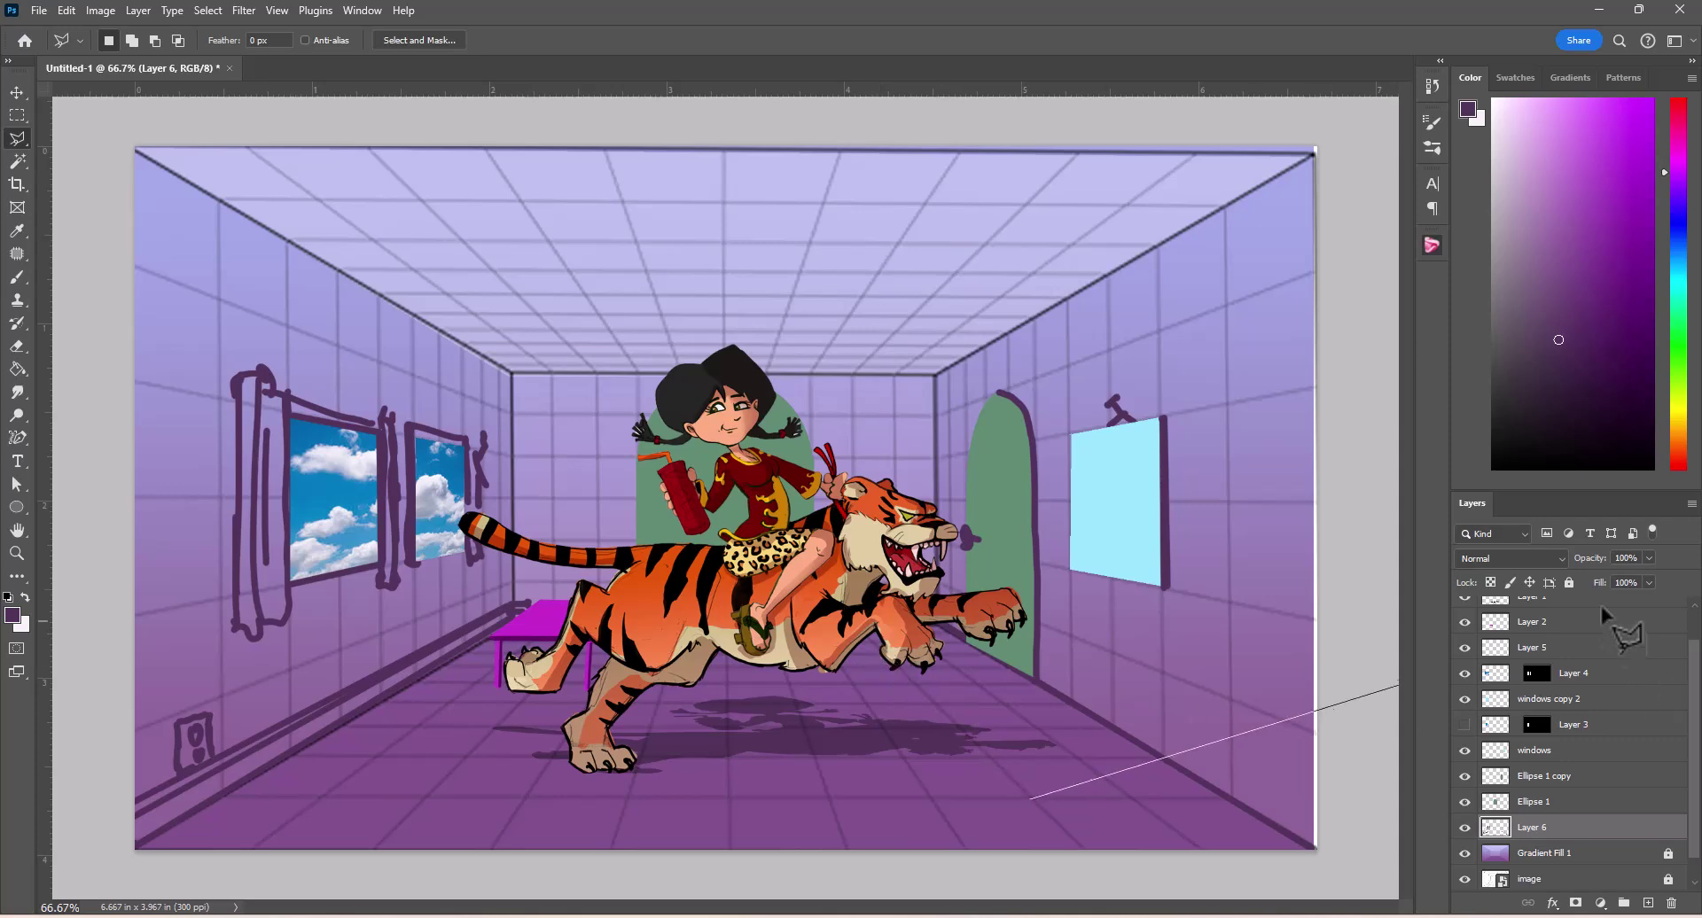
scroll(1511, 625, up, 2)
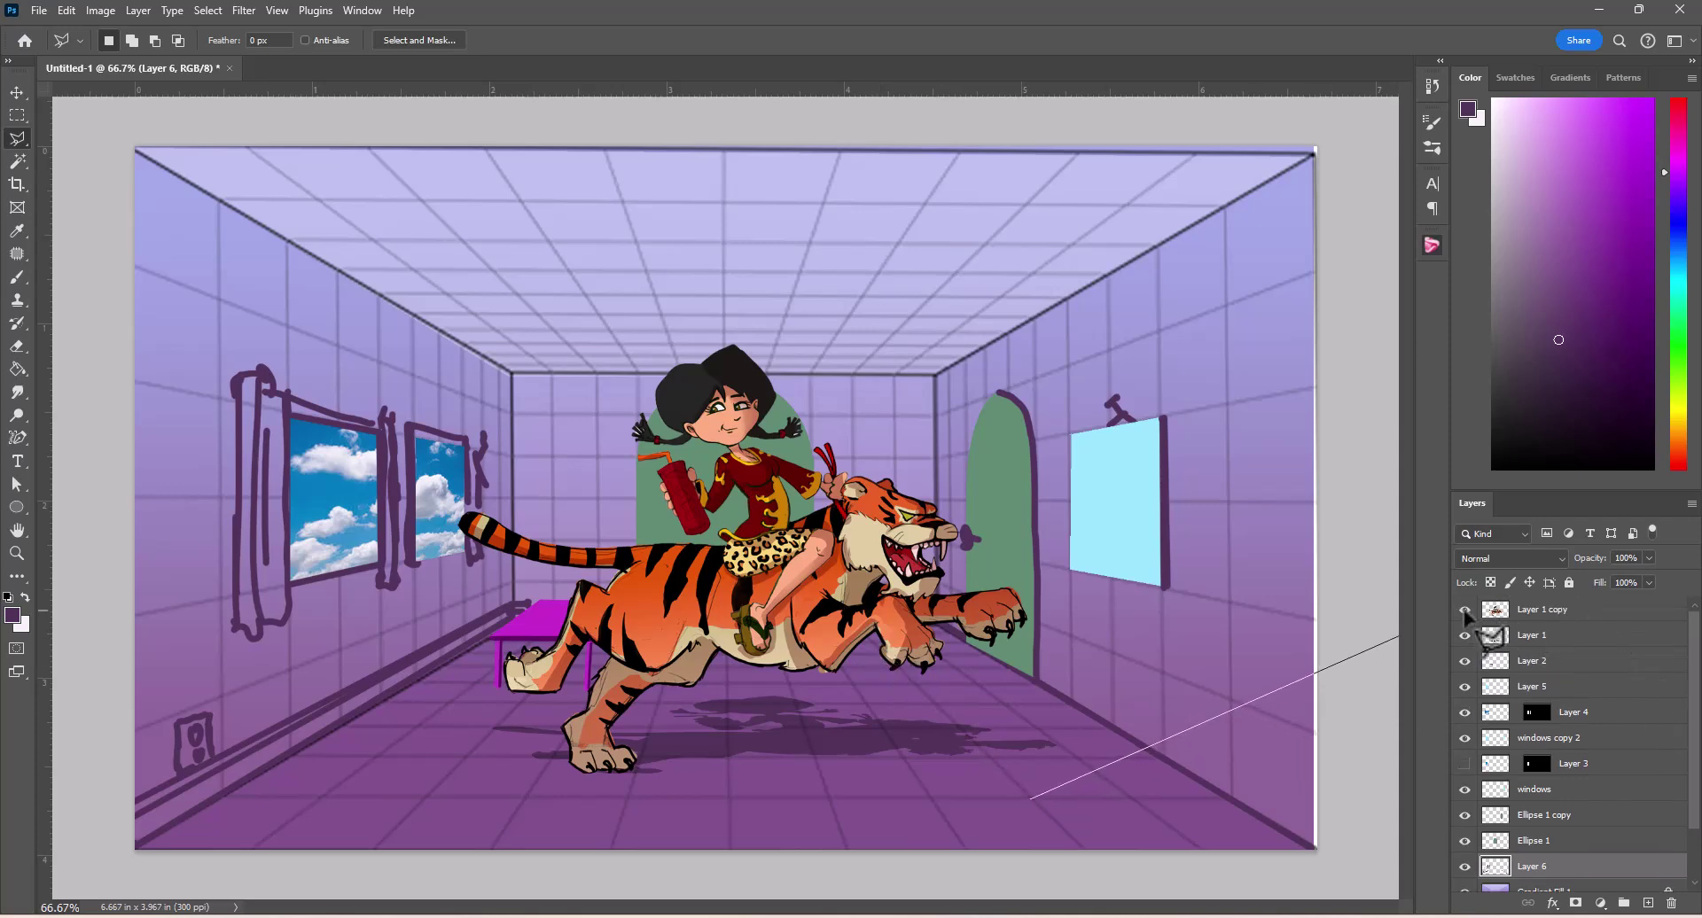
click(1463, 614)
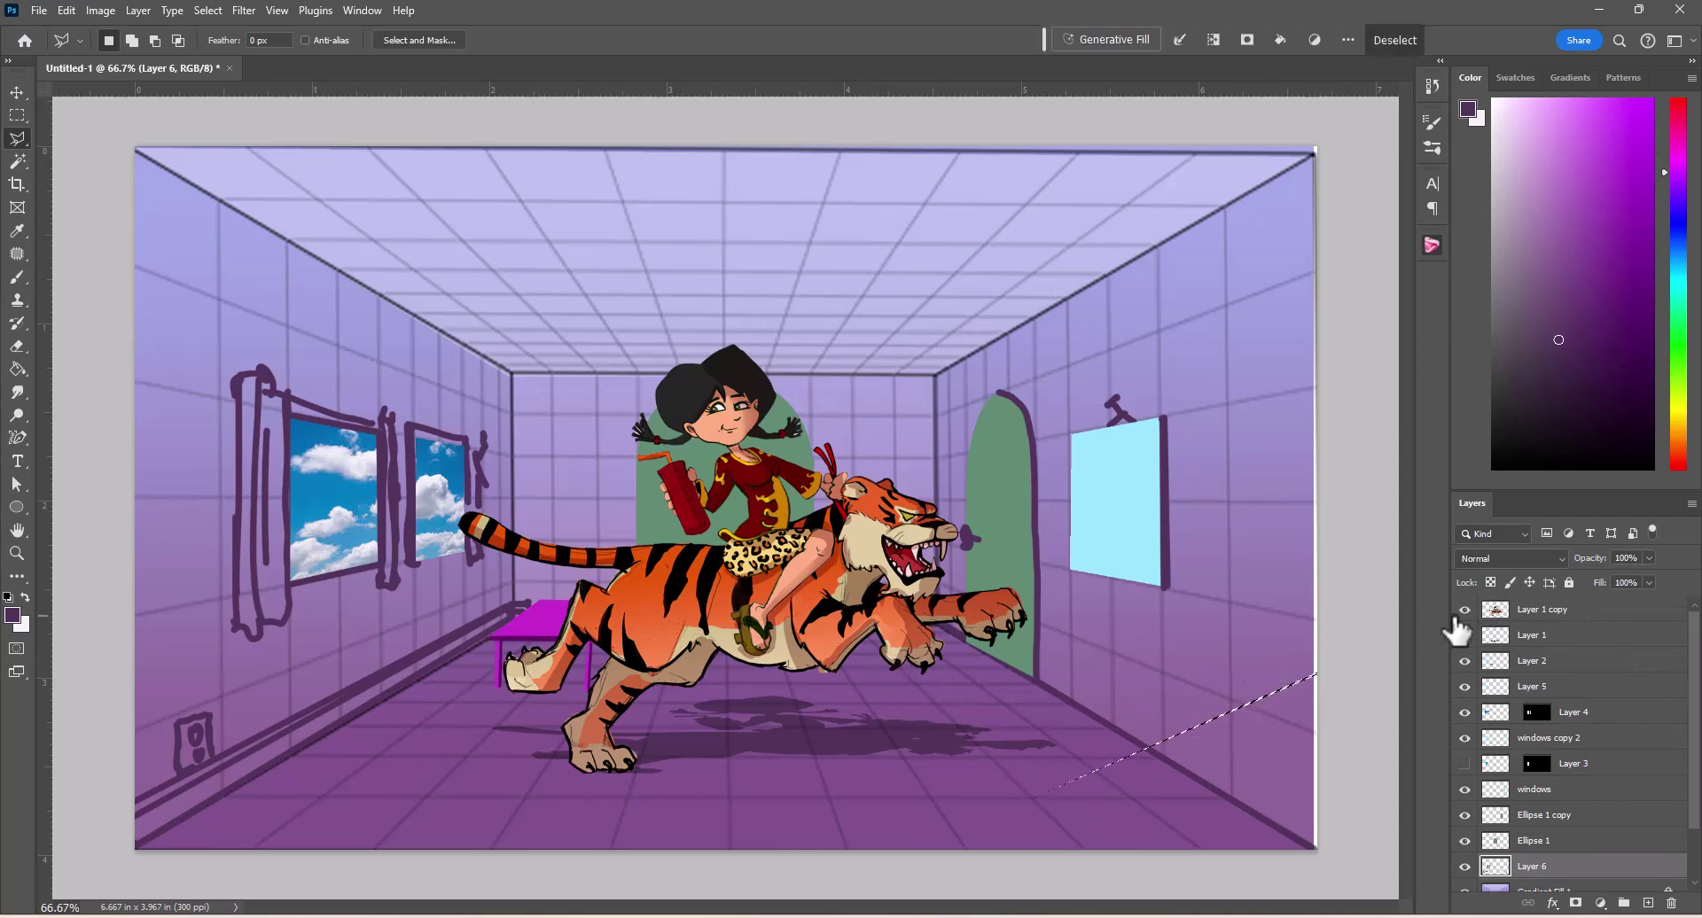
click(1464, 610)
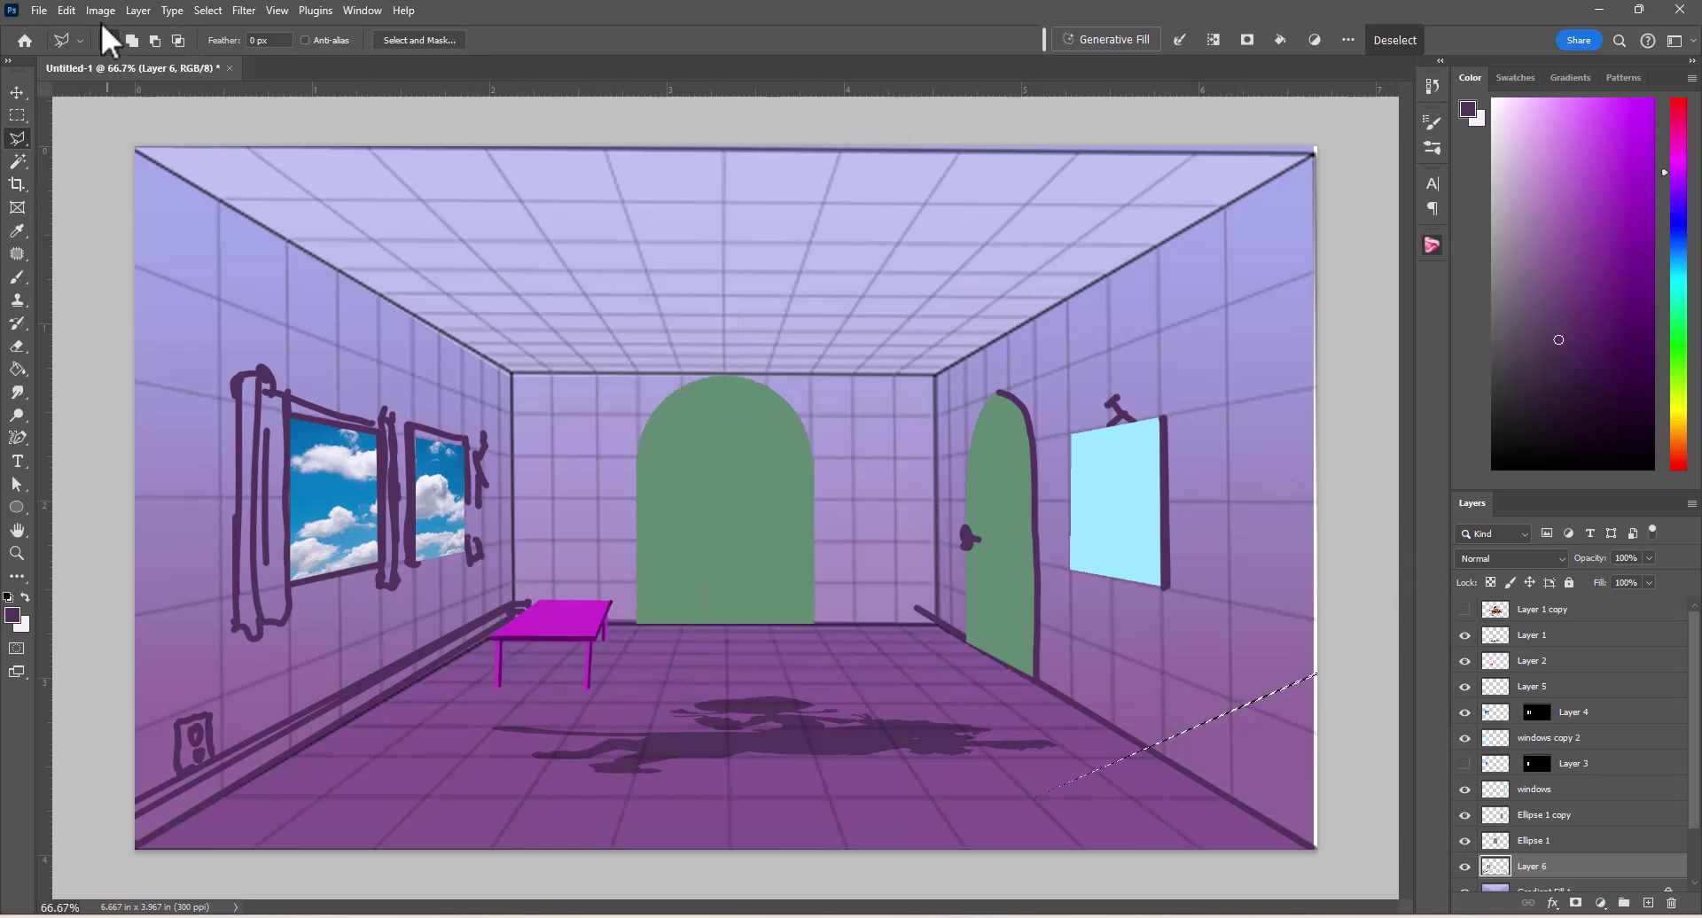
click(207, 10)
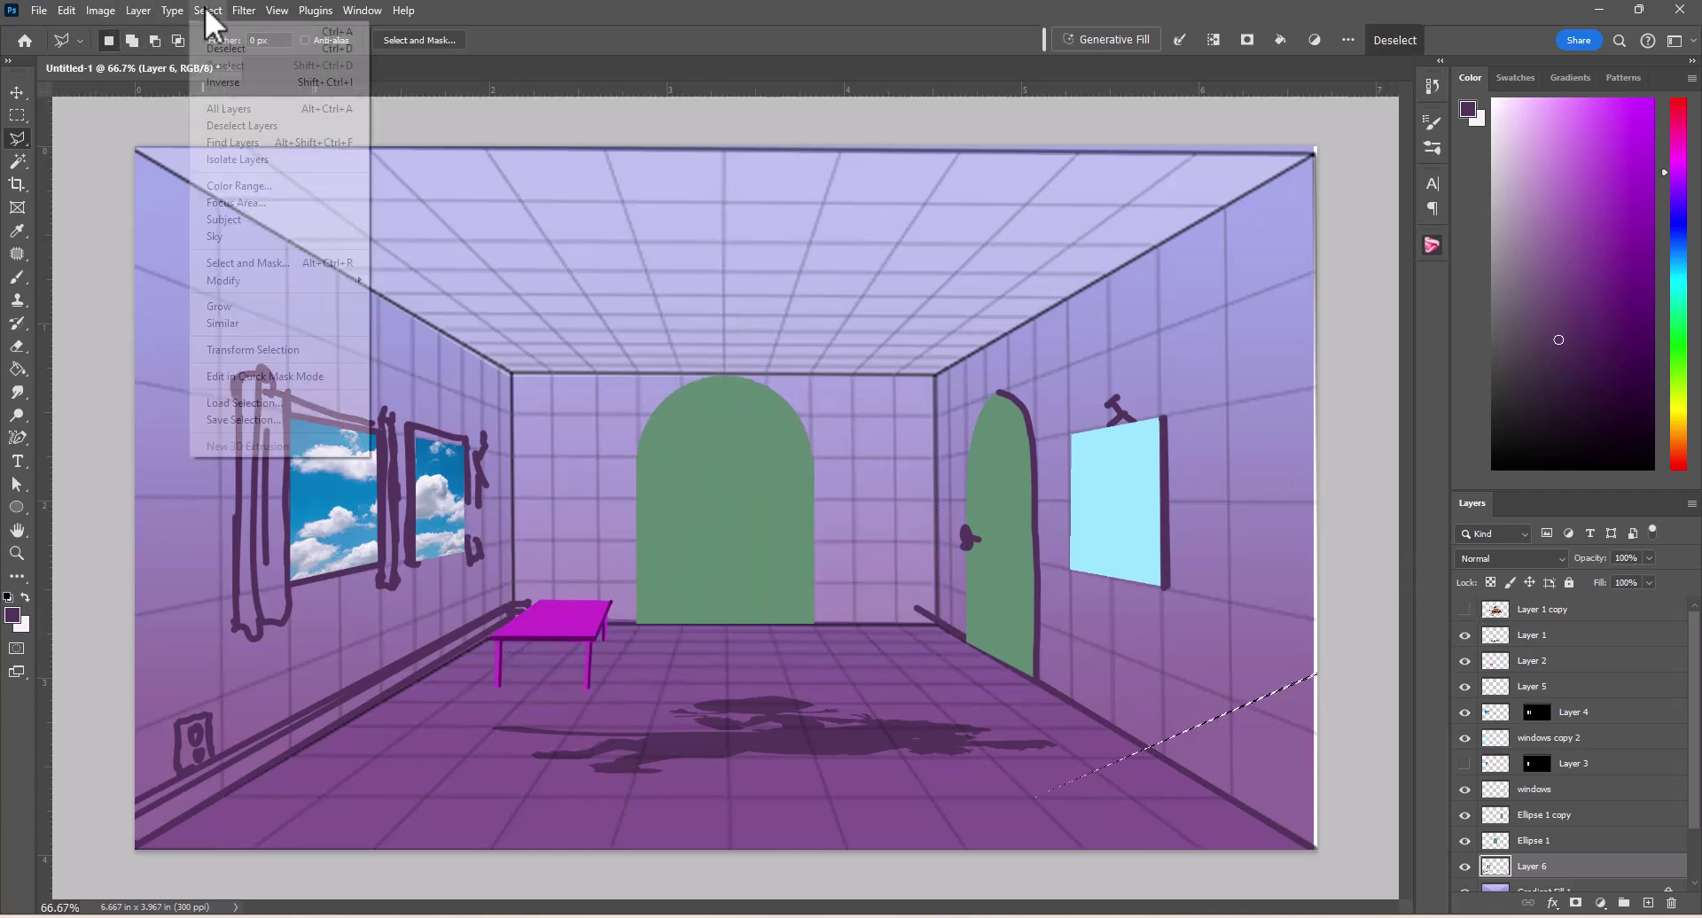
click(223, 48)
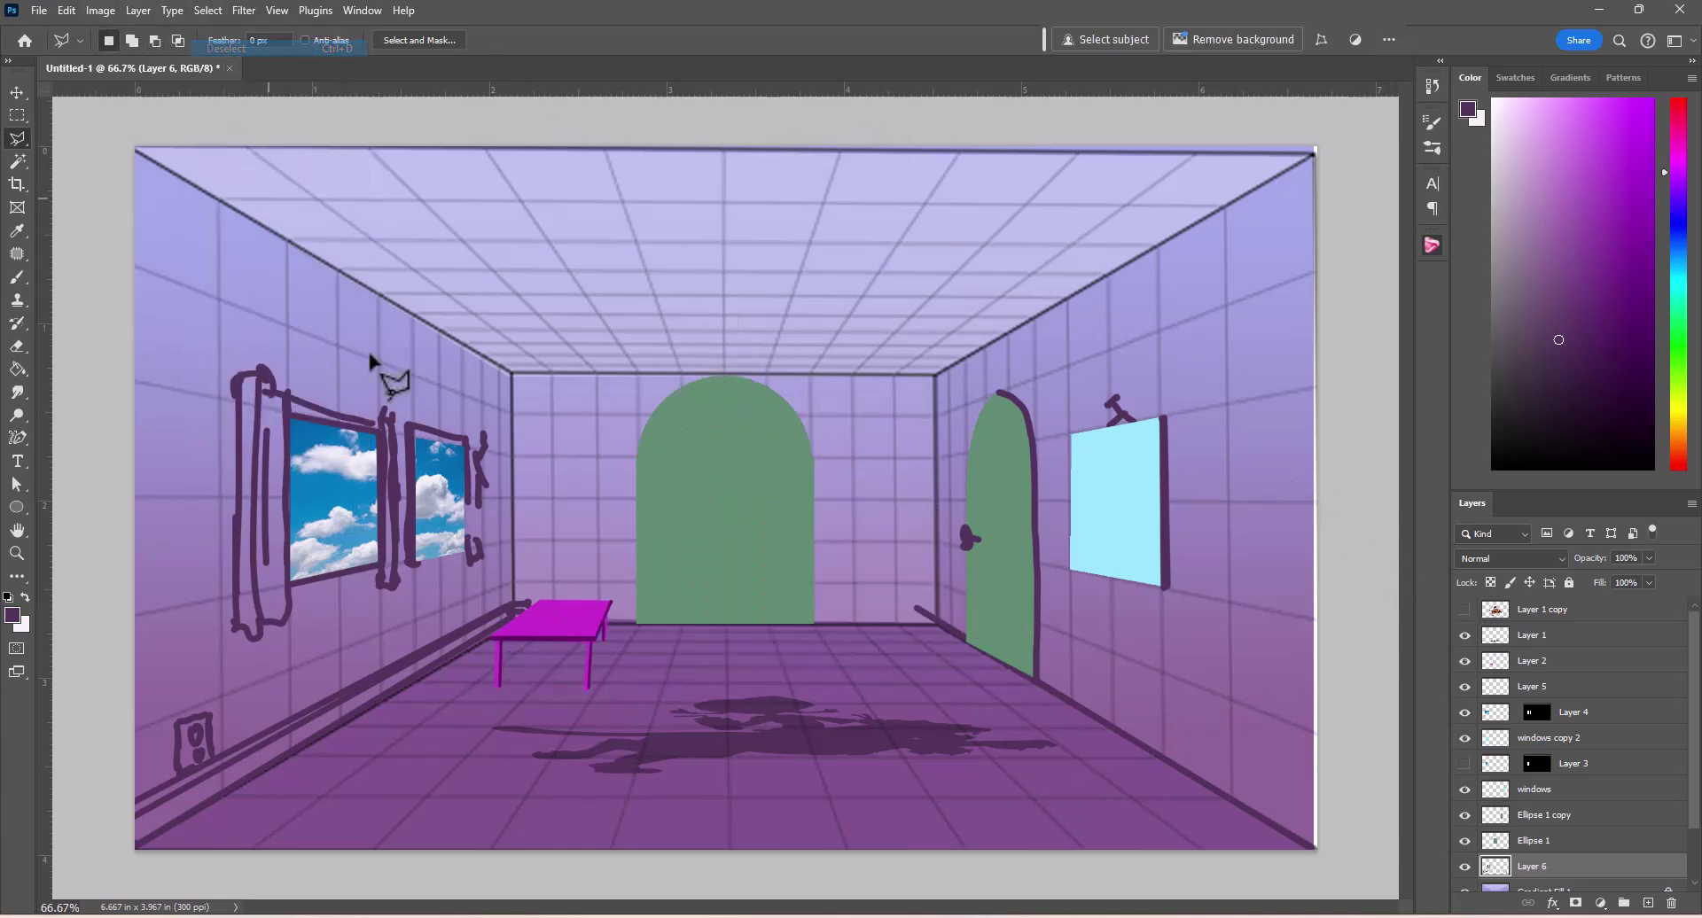
Step: Outline a rug trapezoid on the floor with the Polygonal Lasso, then deselect on Gradient Fill 1
click(827, 650)
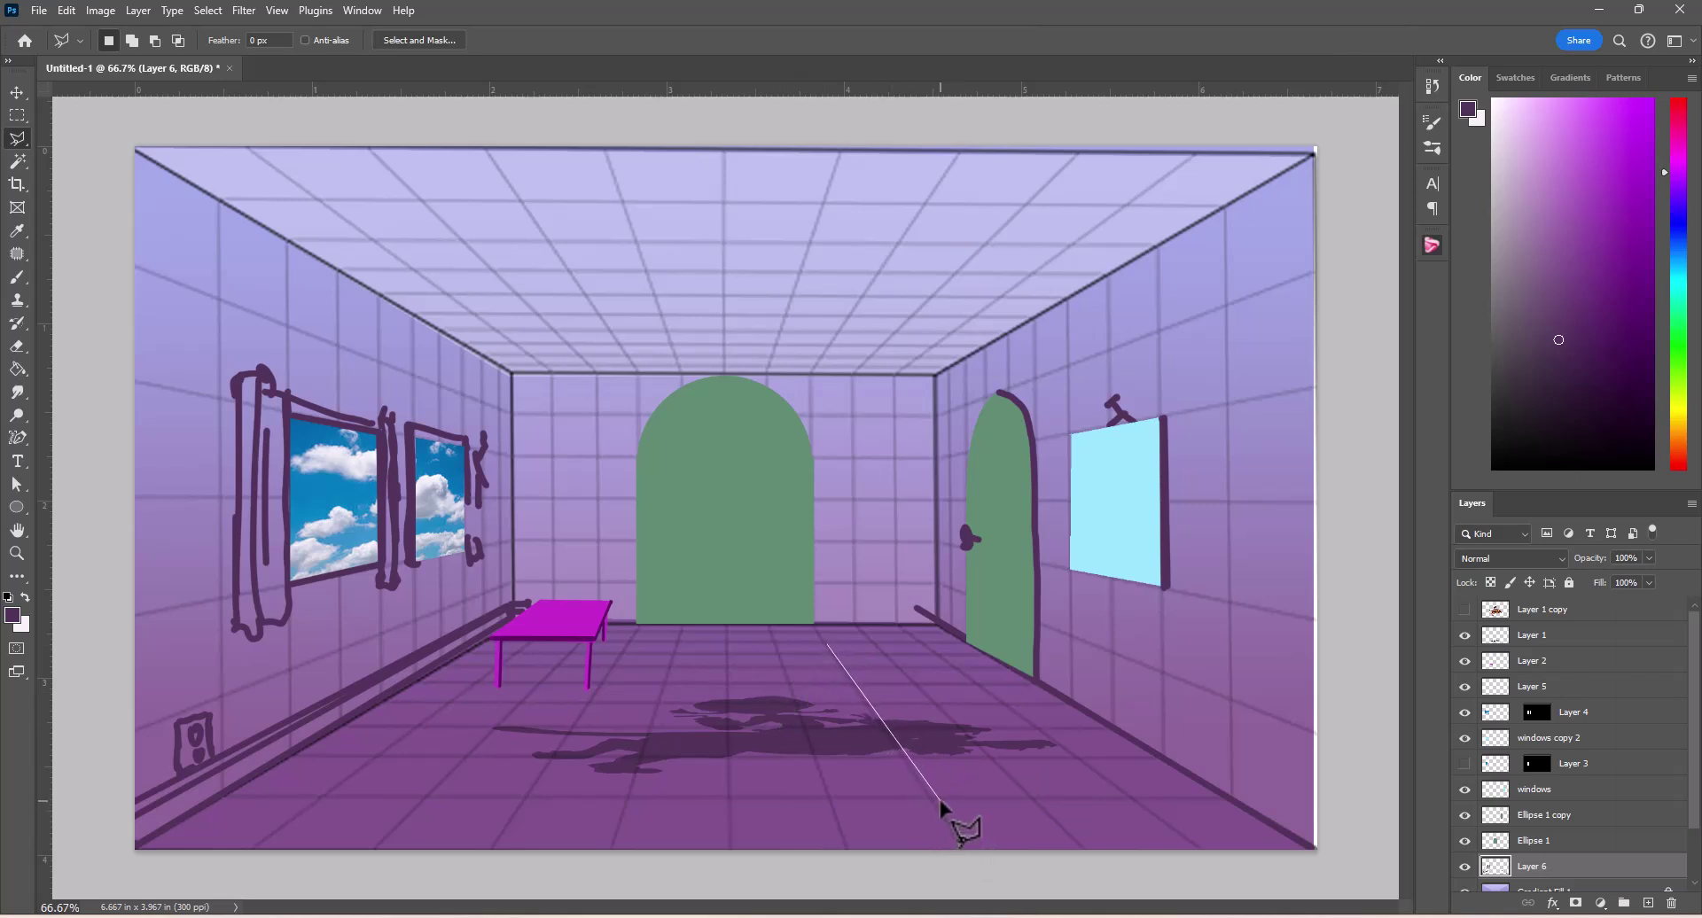
click(934, 798)
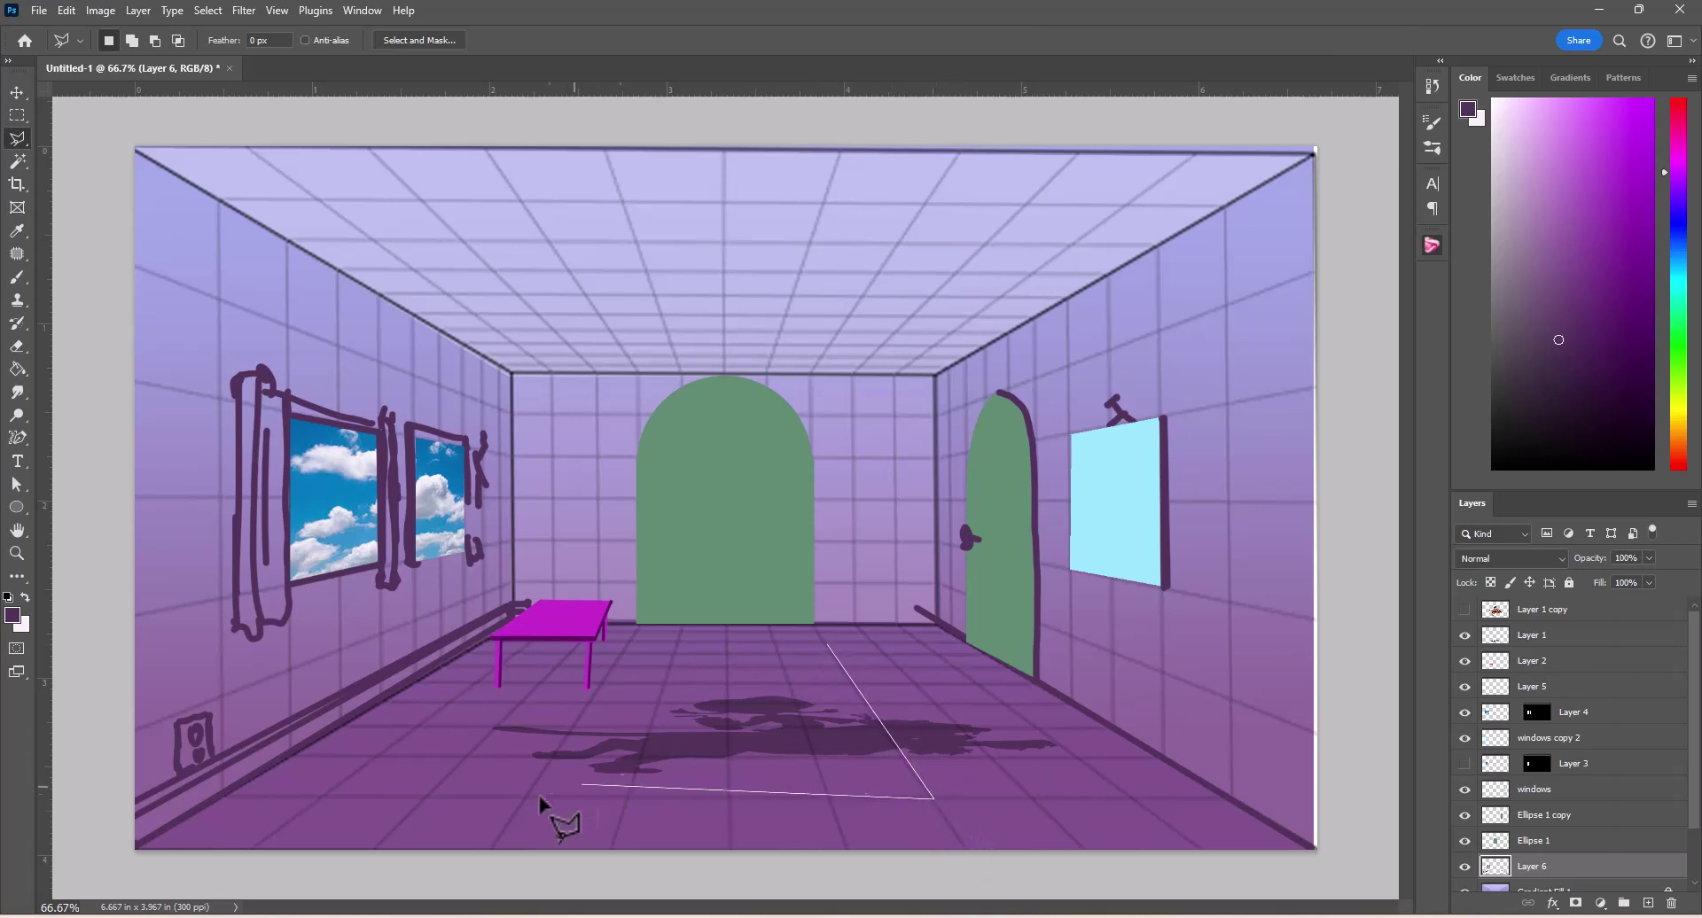
click(426, 794)
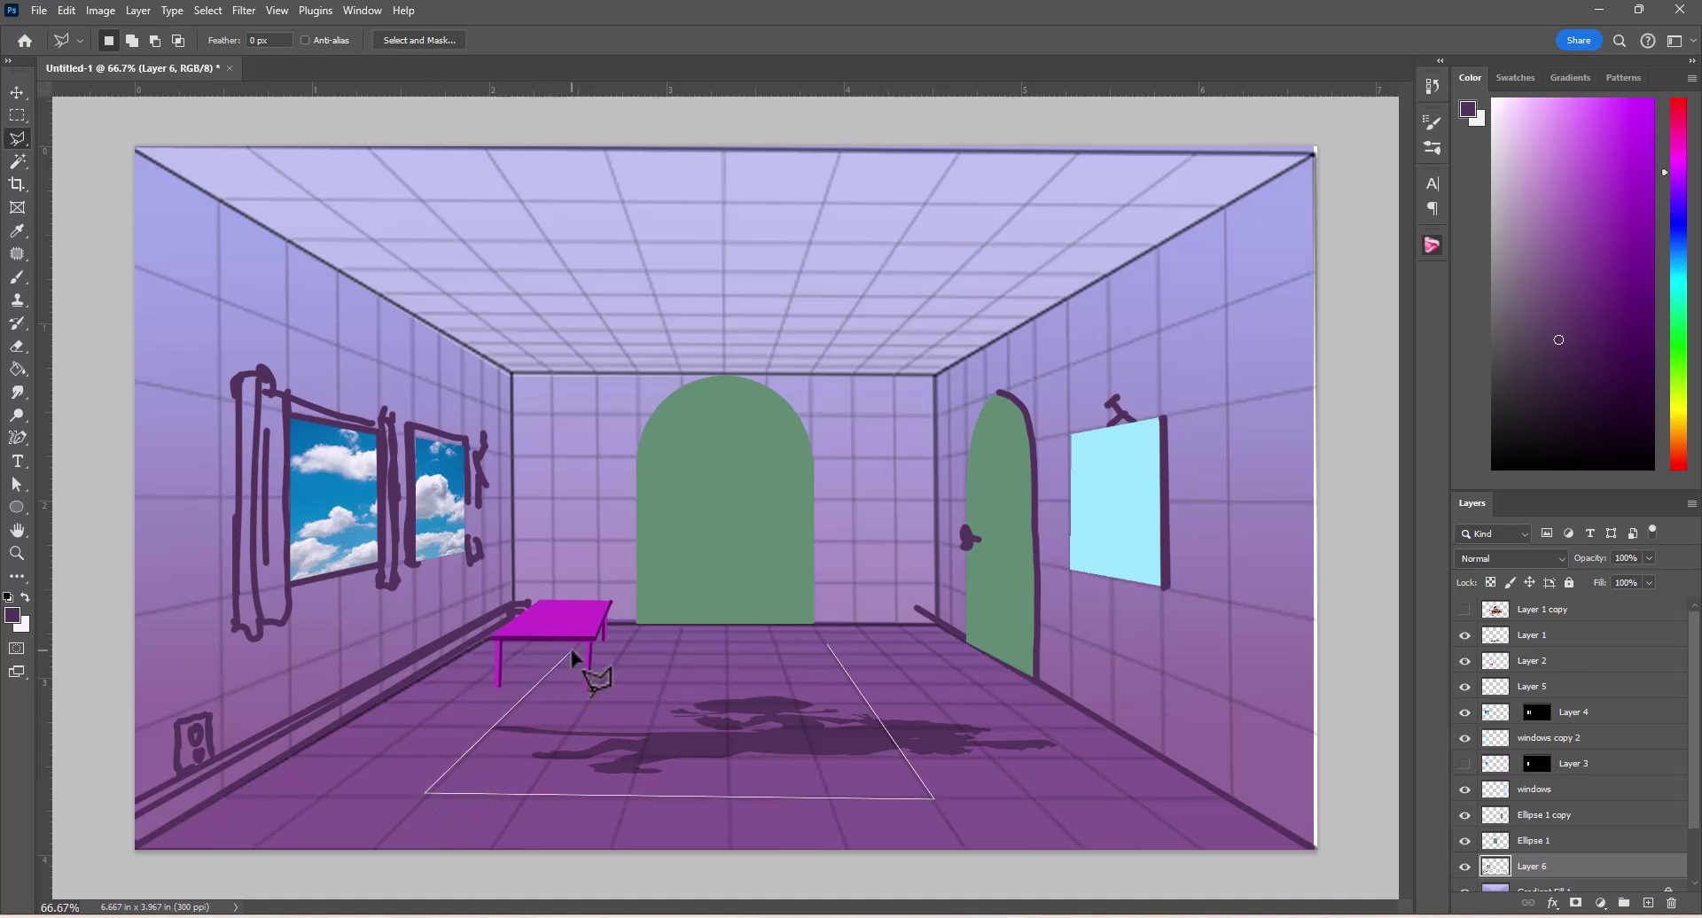
click(571, 651)
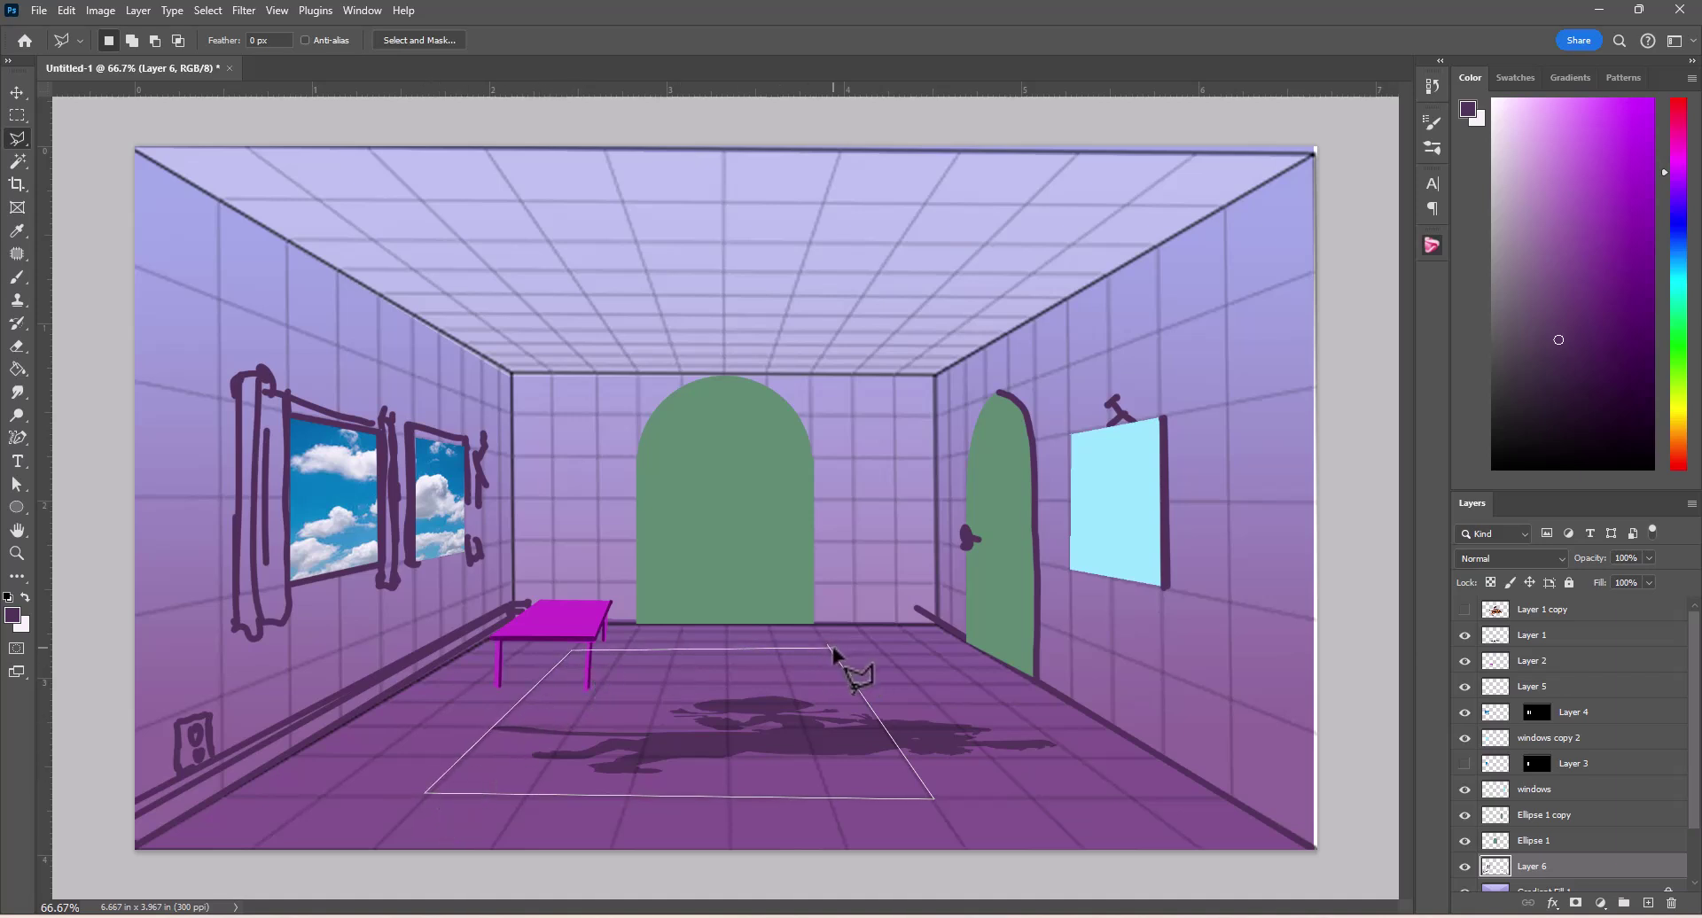
click(833, 653)
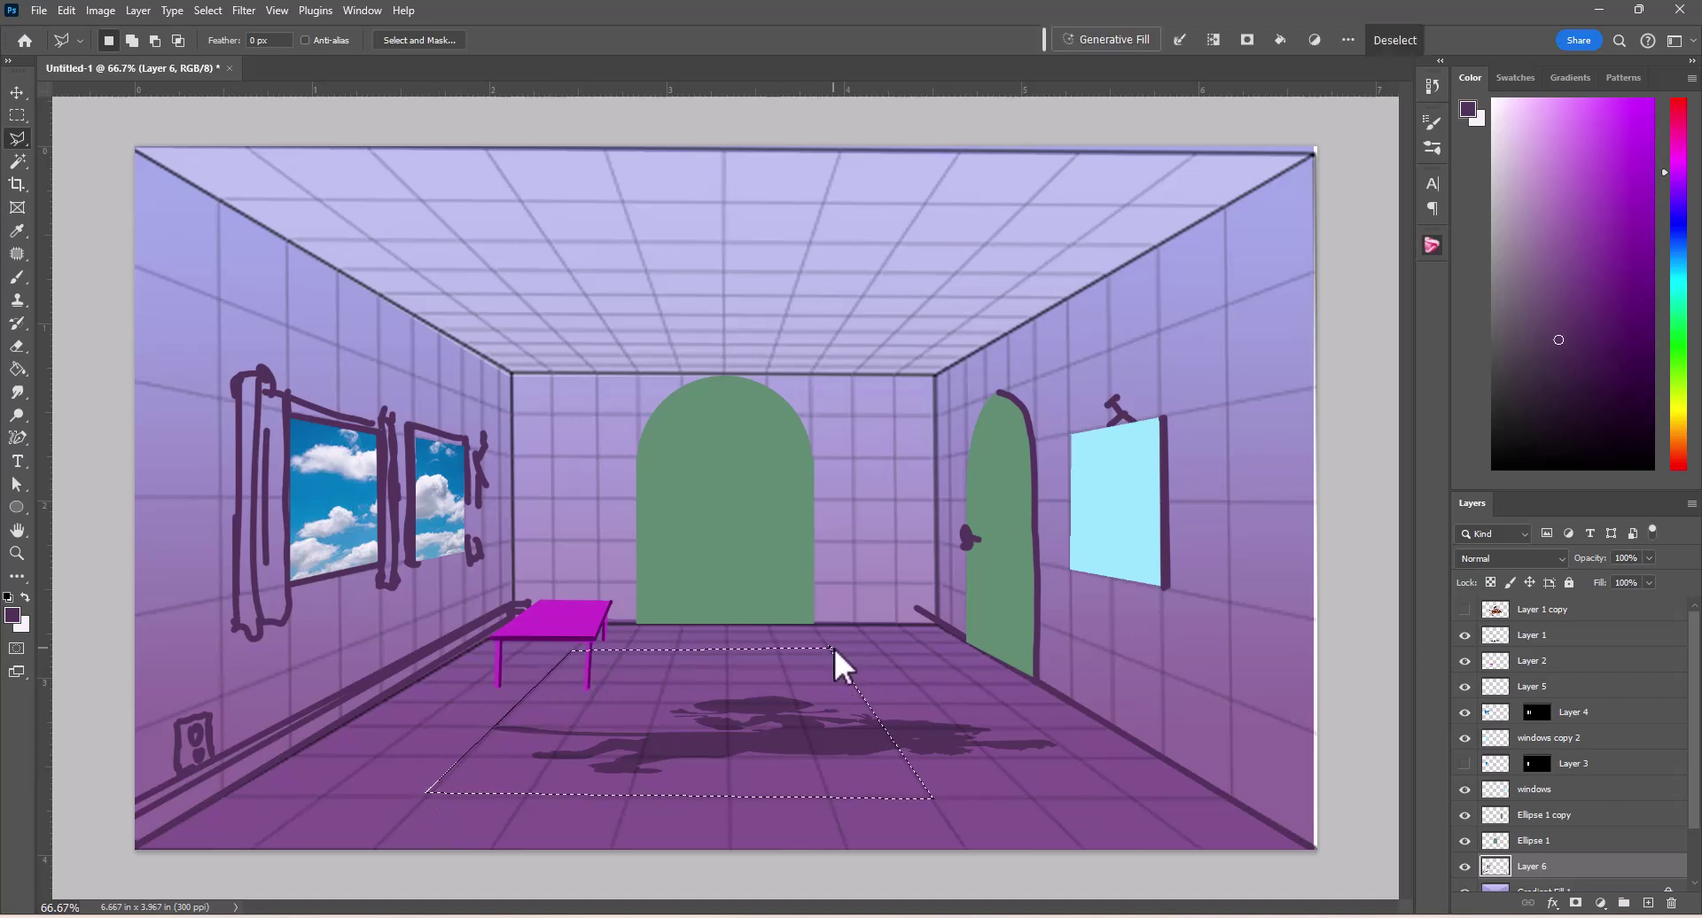
scroll(1611, 853, down, 1)
click(1587, 842)
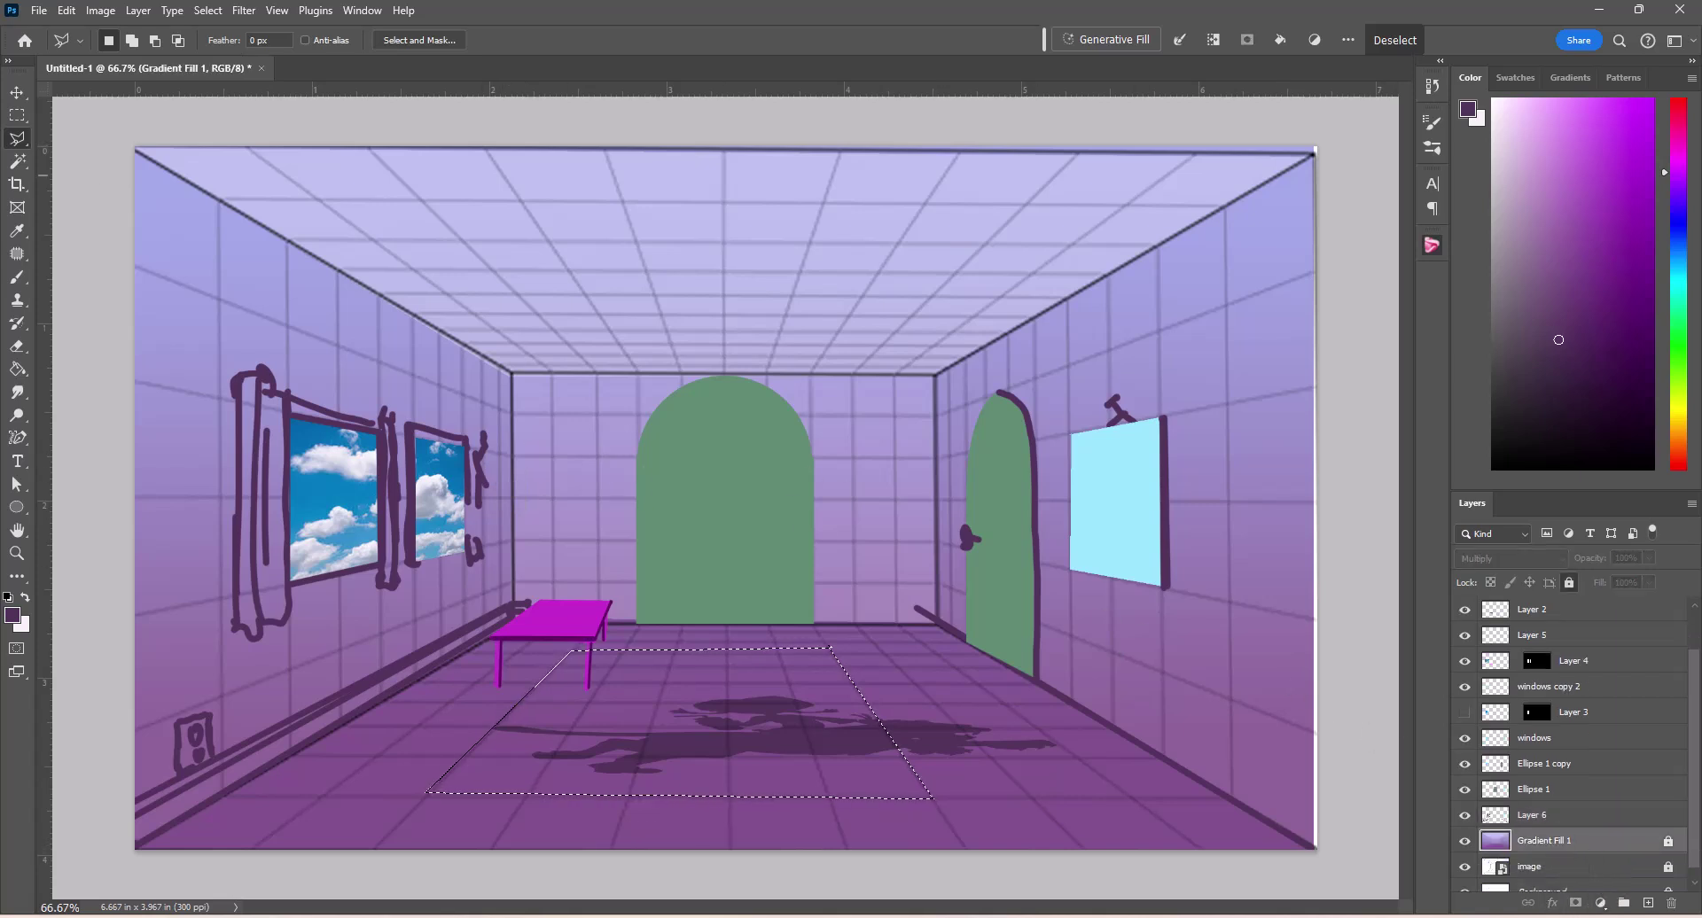
click(1394, 40)
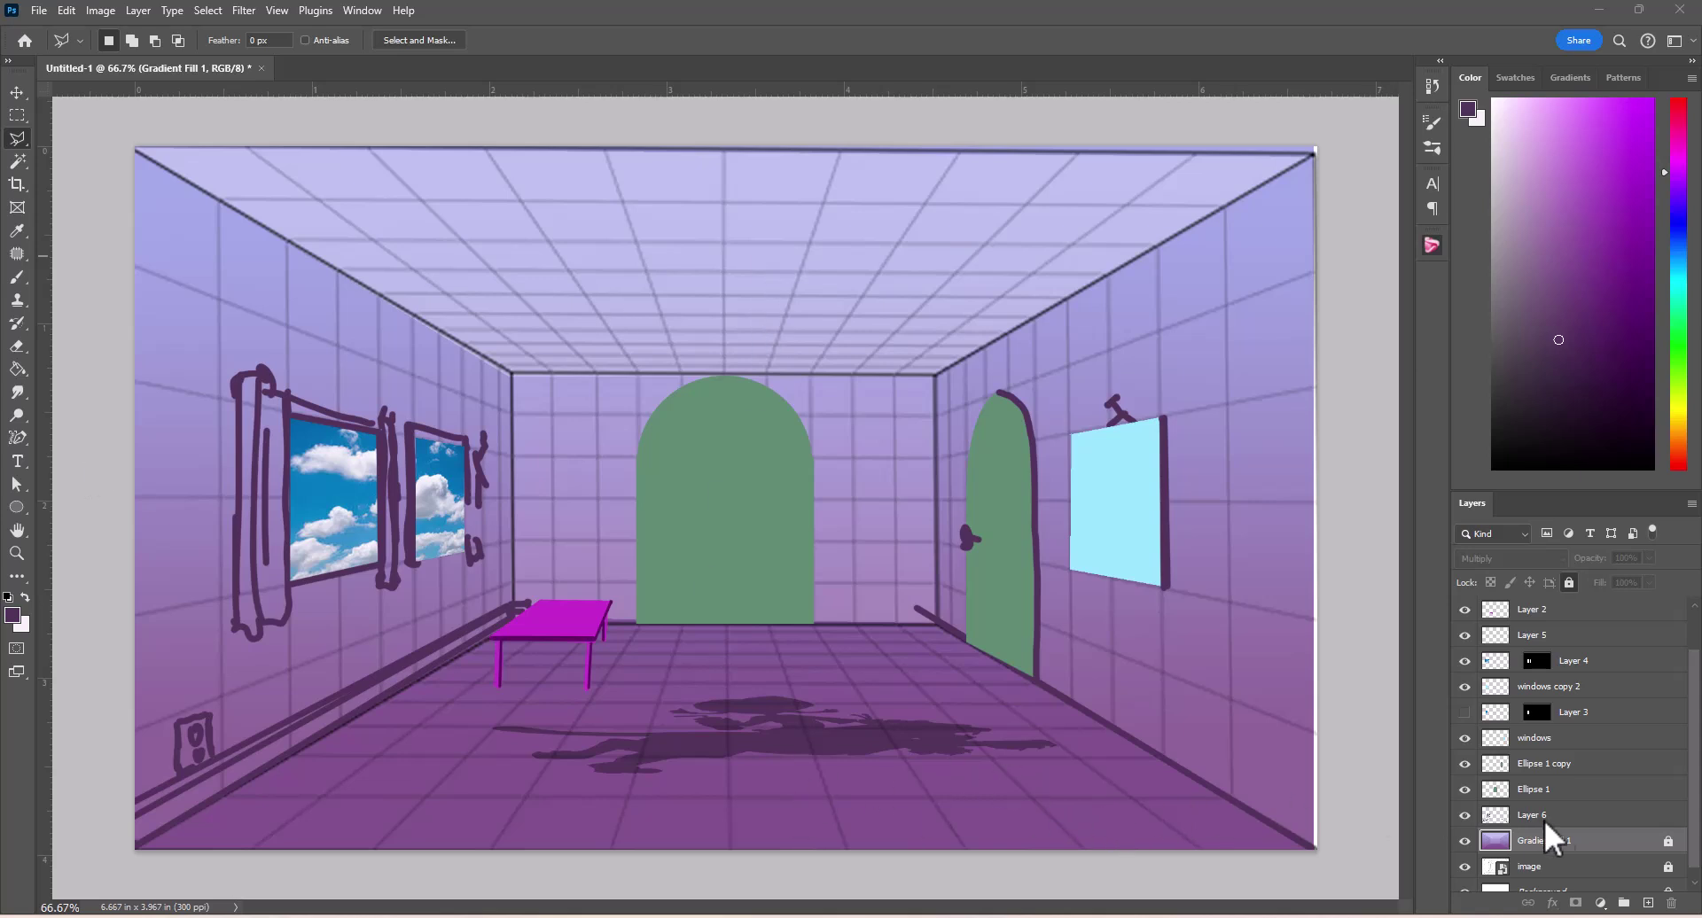
Step: Reselect the rug trapezoid and Paste Into it the texture on a new layer
key(ctrl+shift+d)
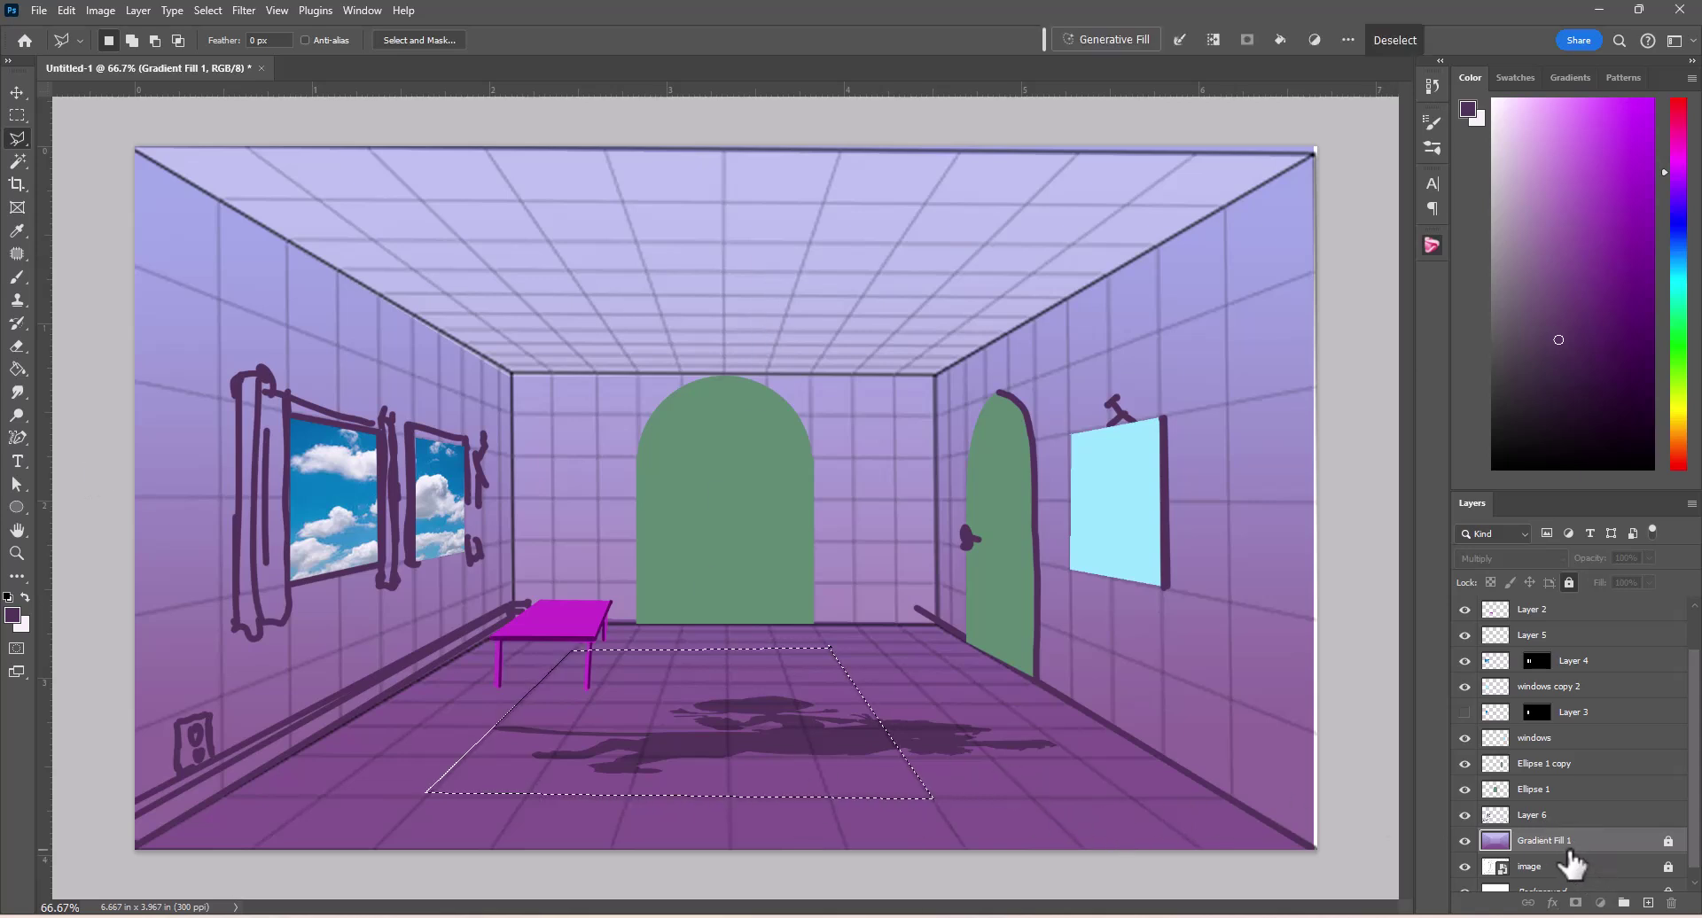
click(1648, 904)
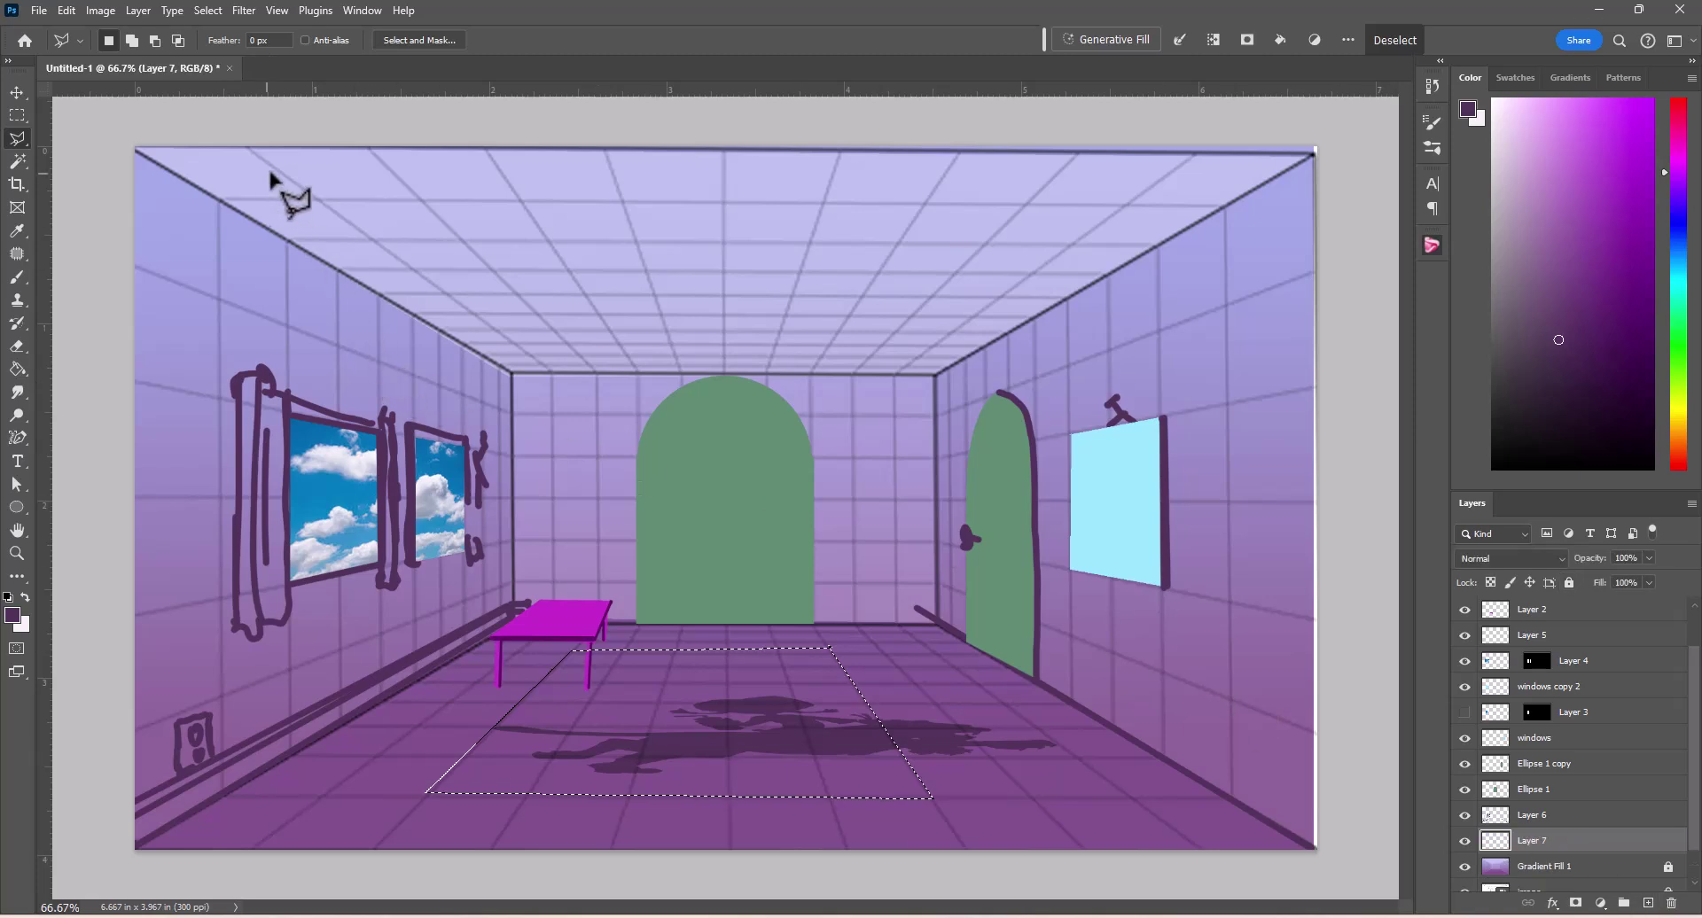
click(16, 94)
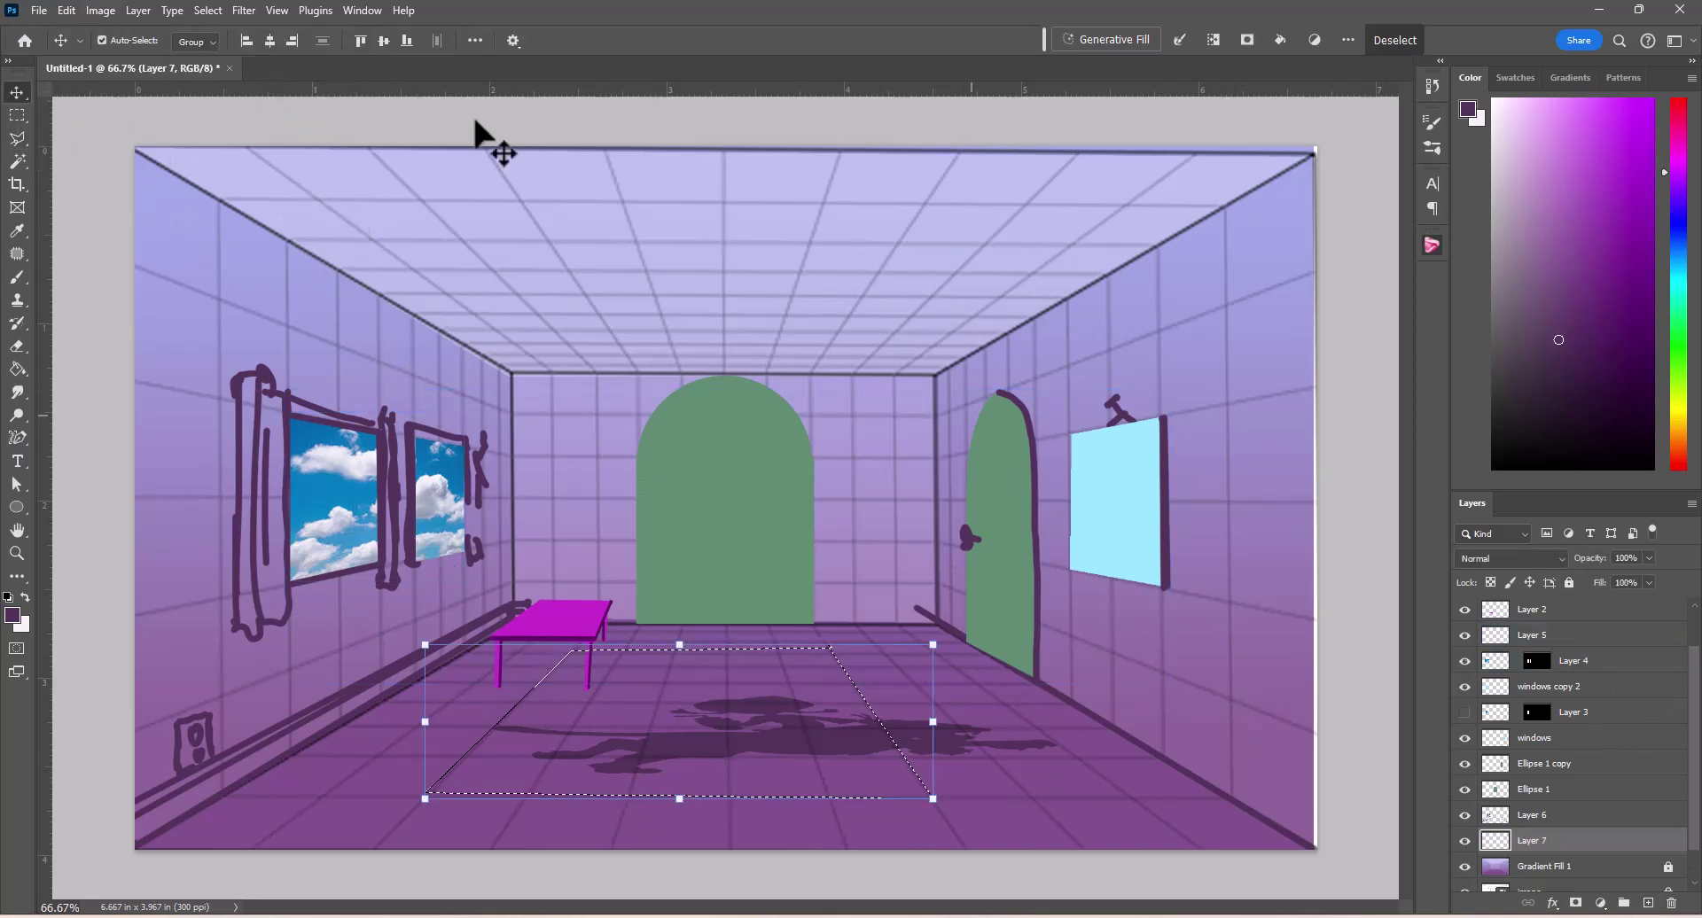
click(69, 10)
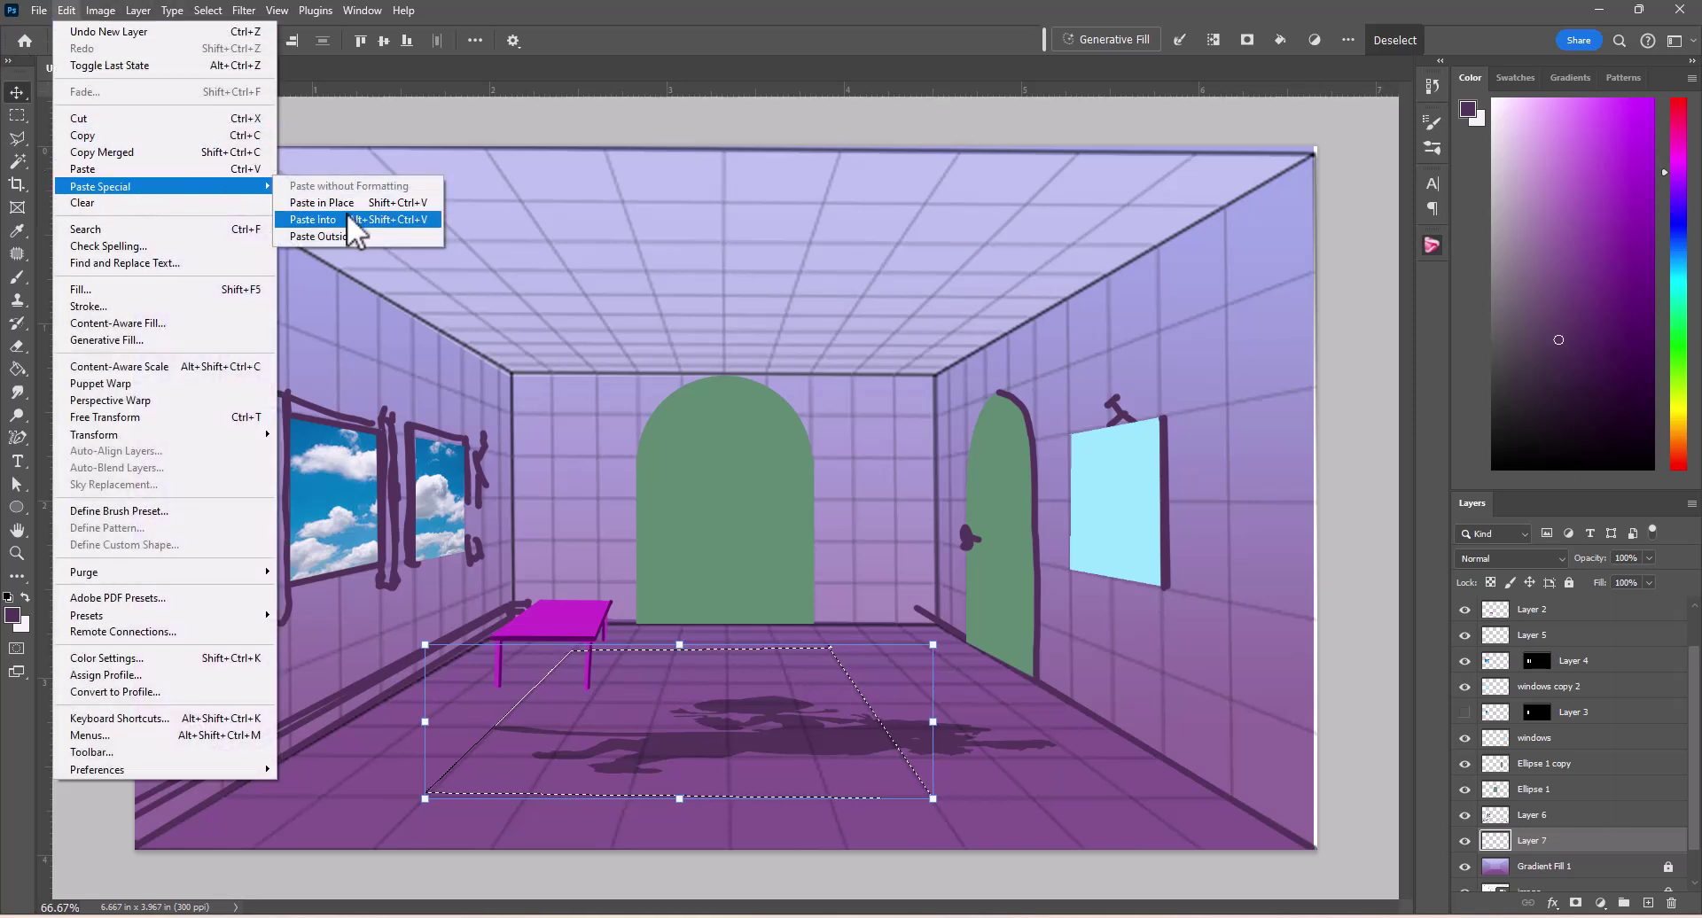
click(350, 215)
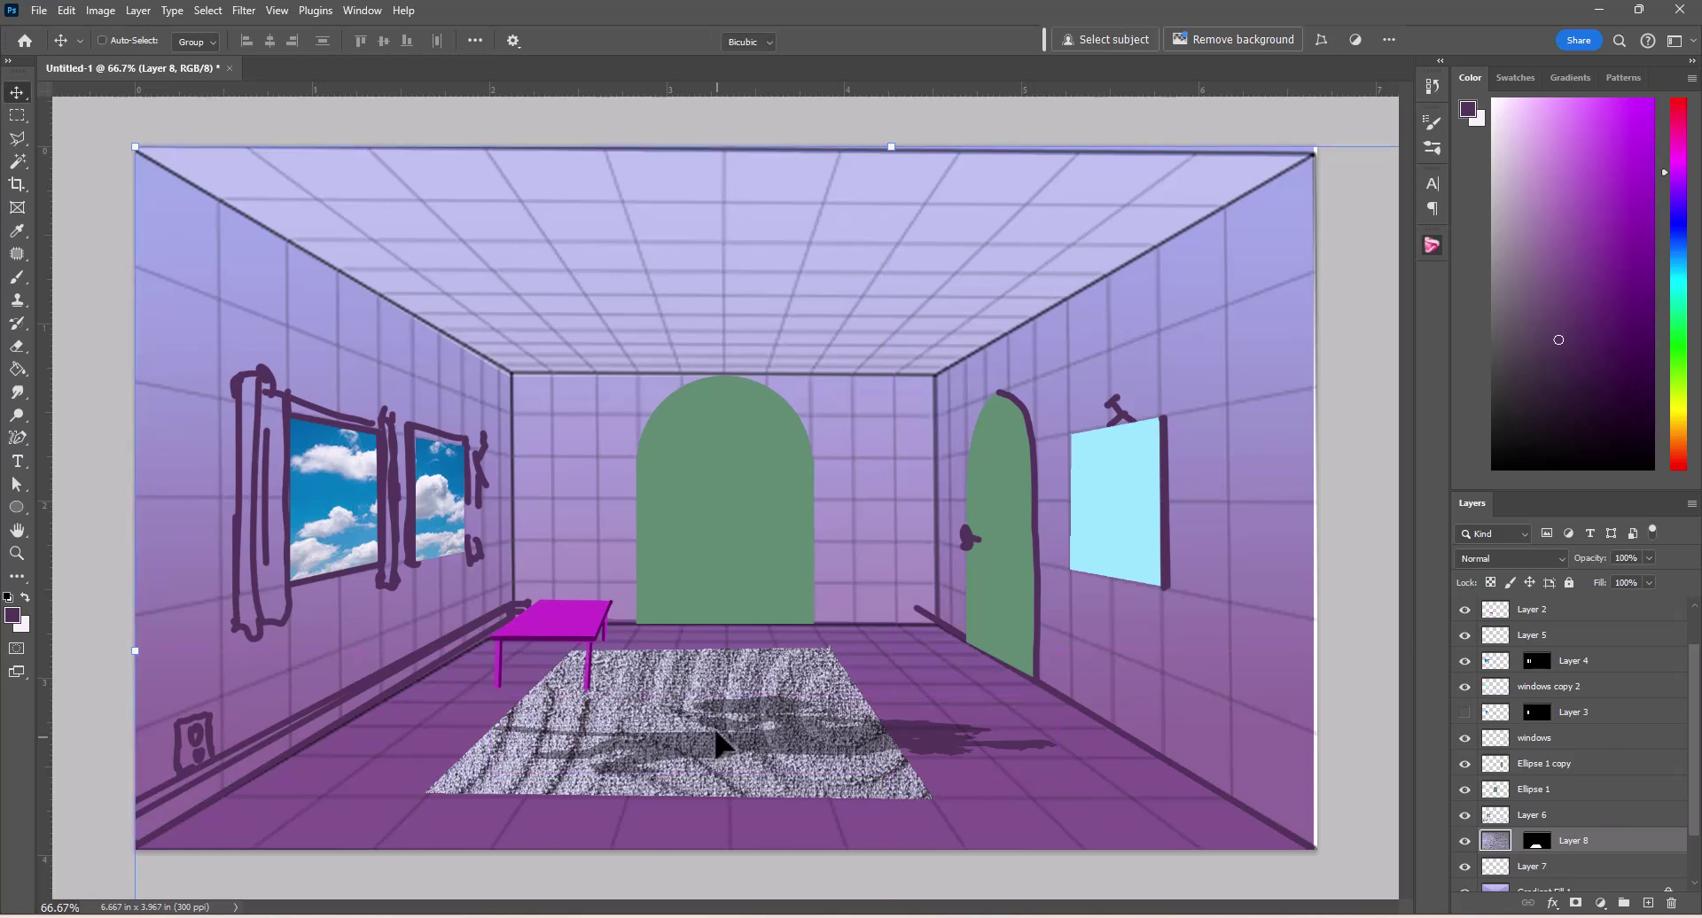
Step: Free-transform the pasted texture, shrinking it to about 43 percent over the floor
key(ctrl+t)
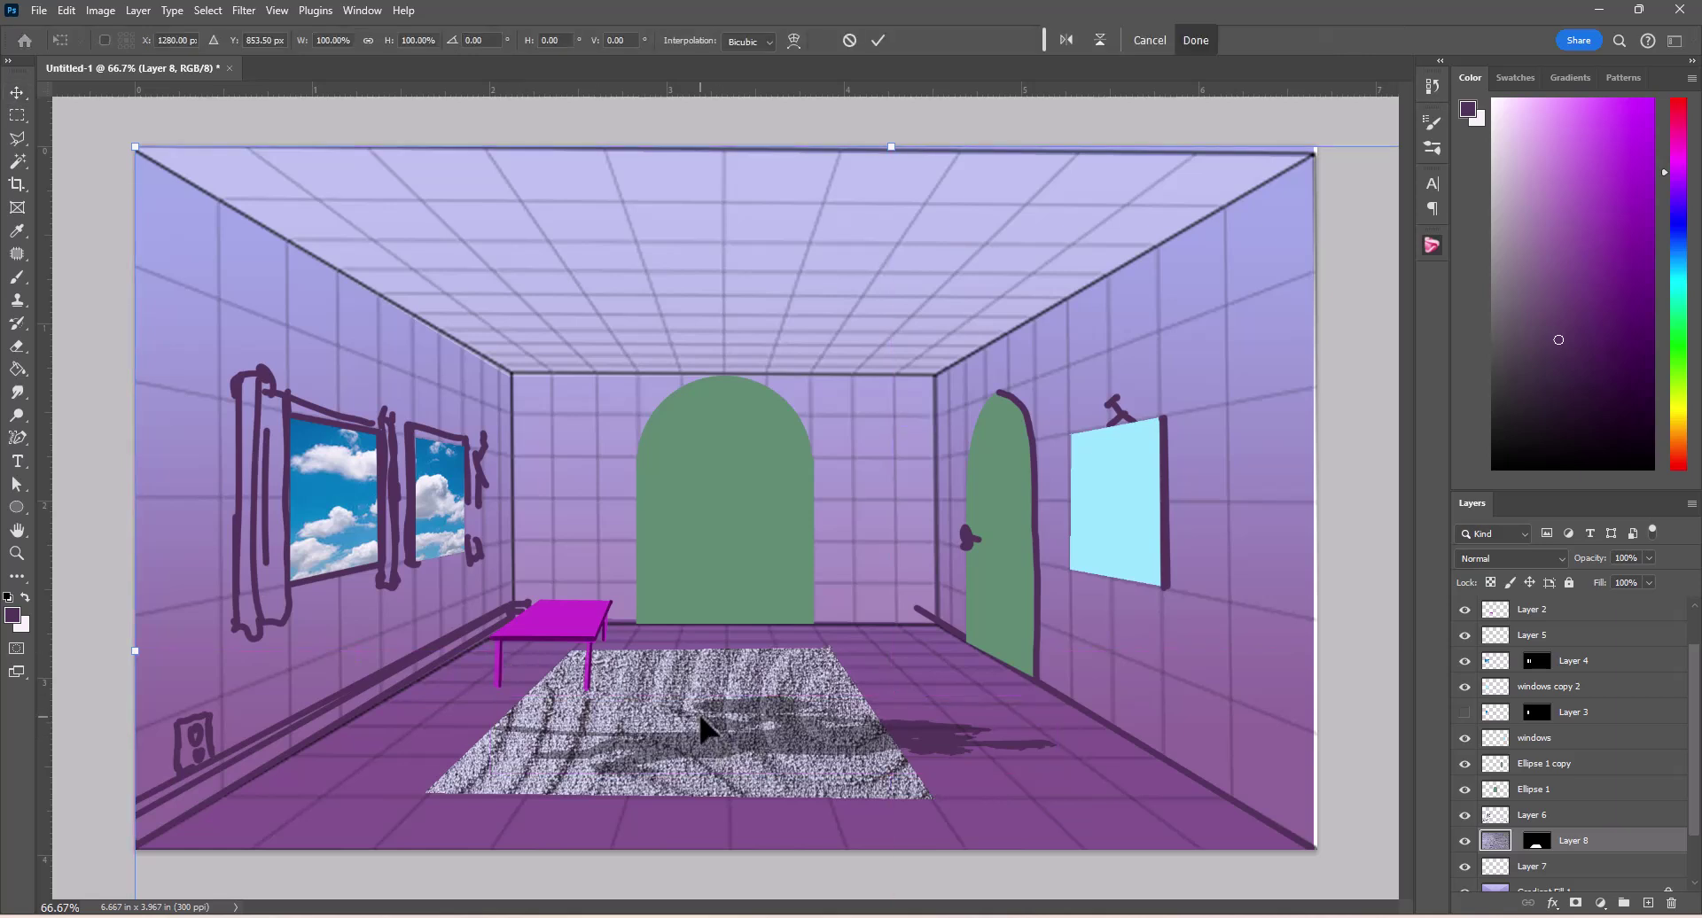
drag(699, 710, 708, 713)
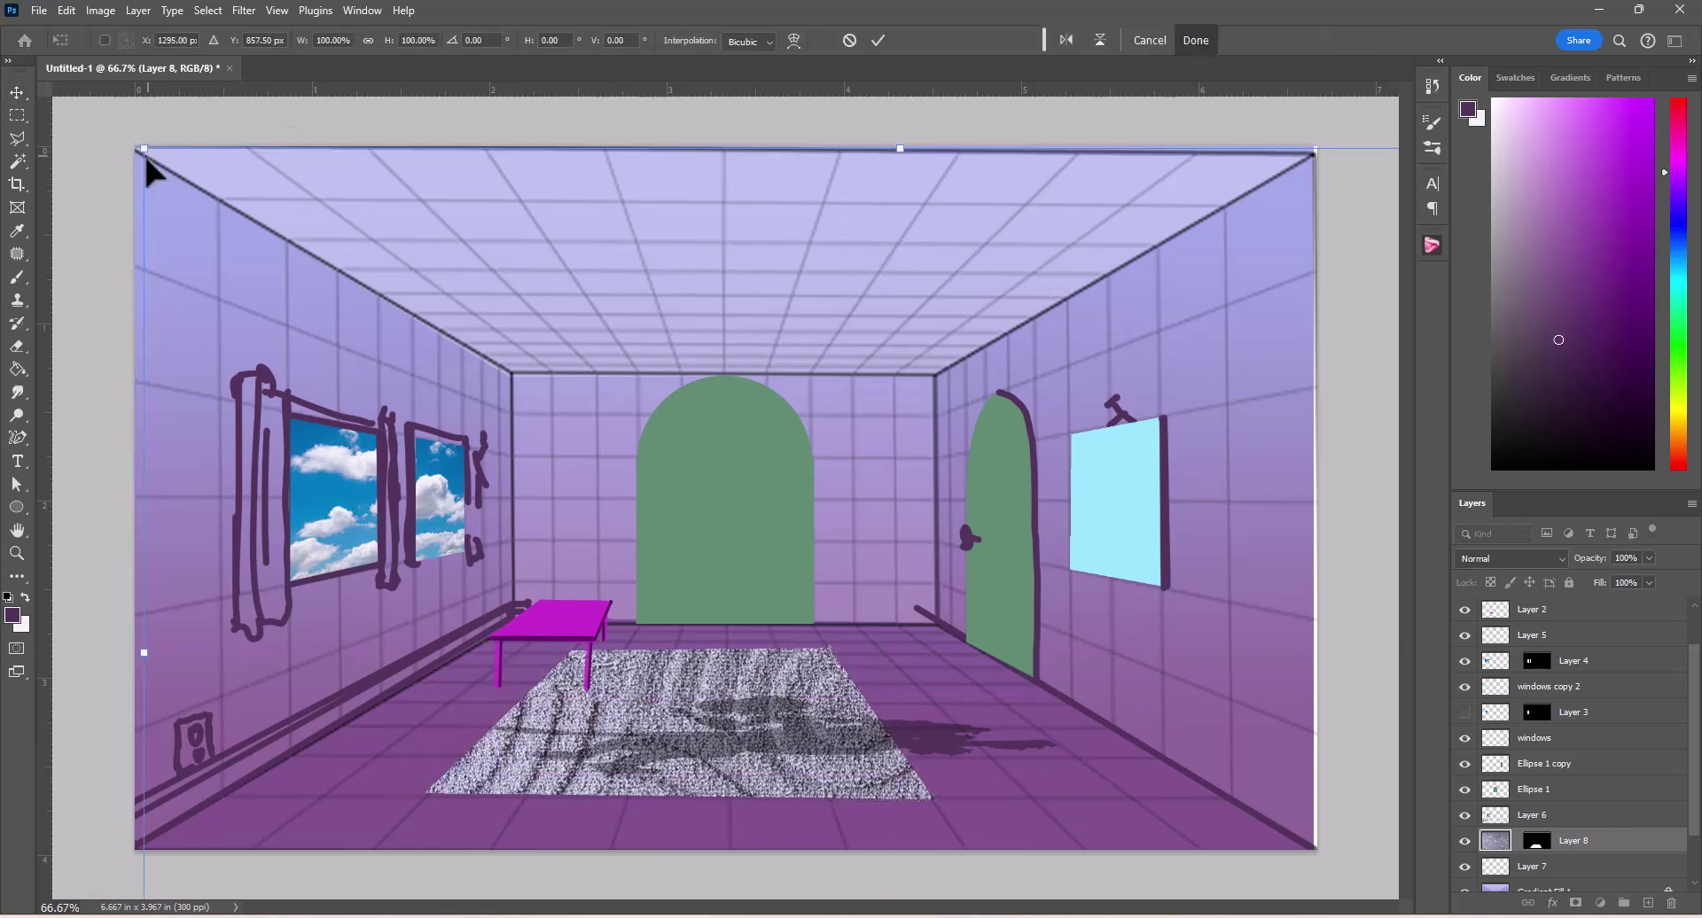
drag(142, 146, 595, 450)
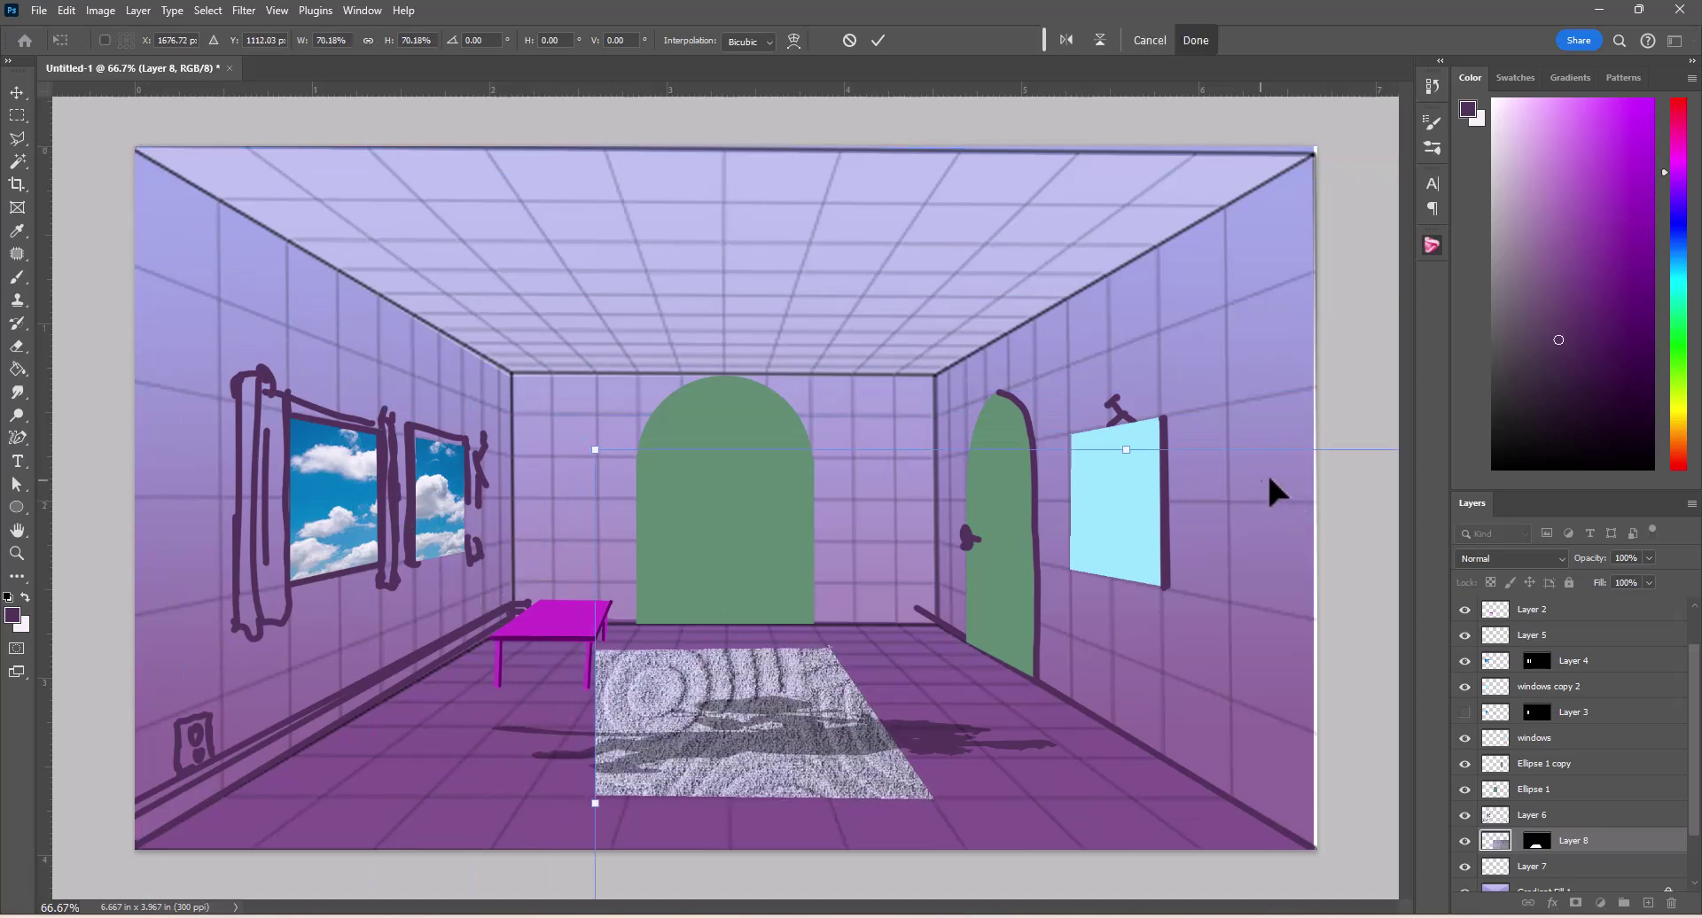
drag(1269, 490, 1111, 470)
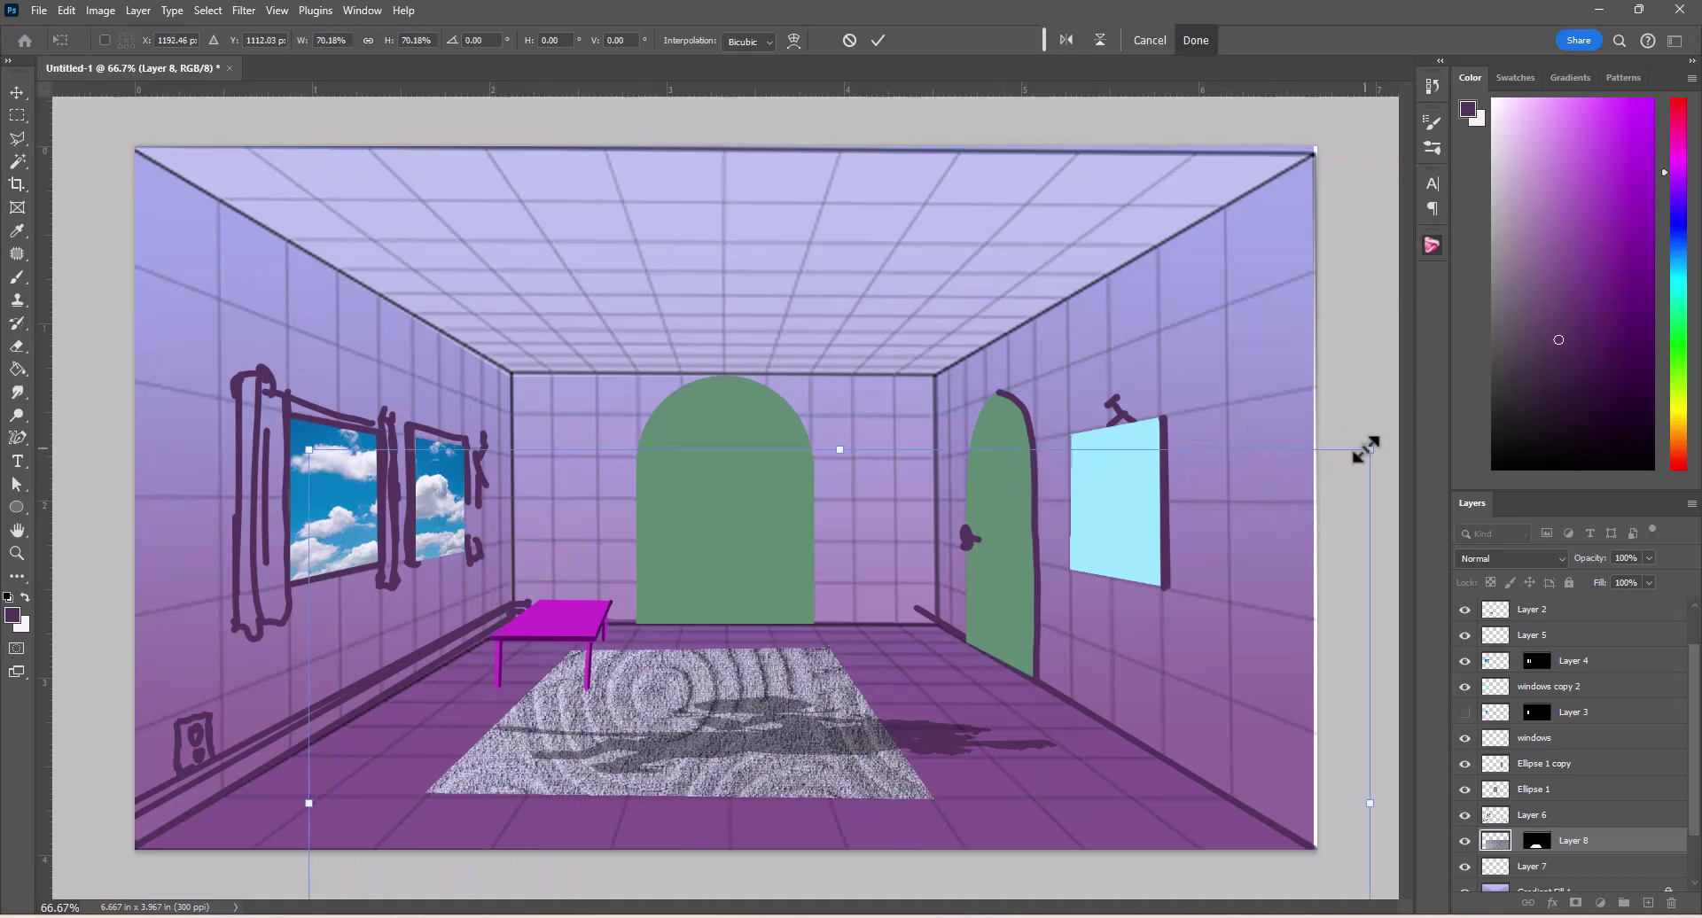
drag(1366, 450, 949, 737)
drag(683, 747, 759, 687)
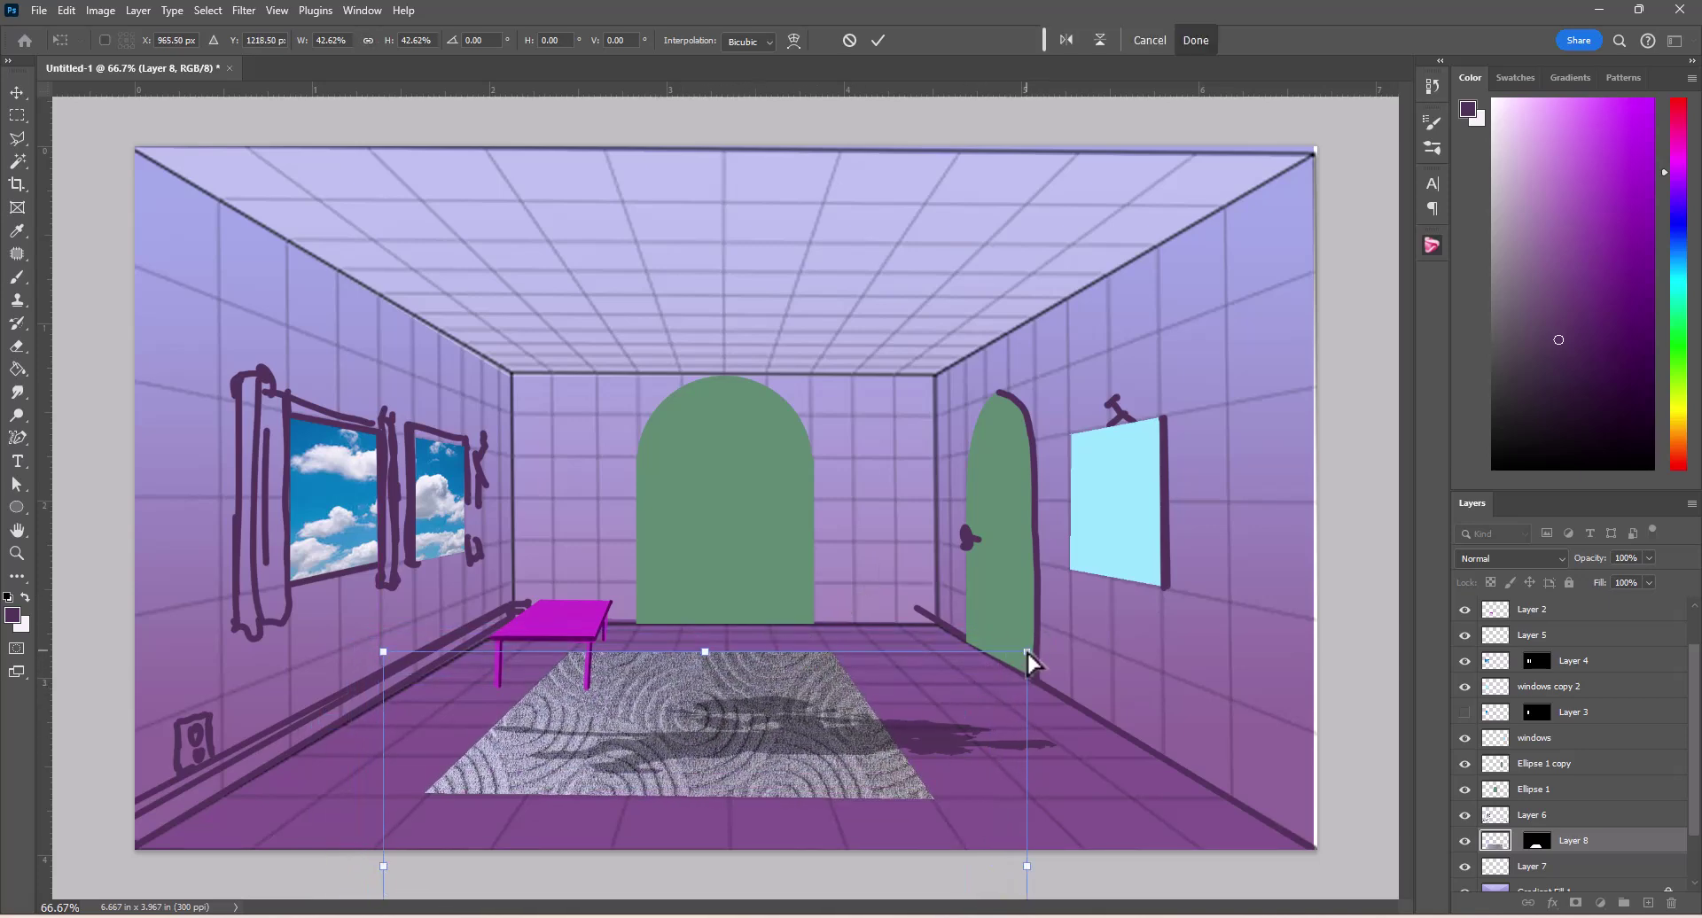
Step: Skew, flatten and stretch the rug's corners so it follows the floor's perspective
drag(1028, 660, 831, 653)
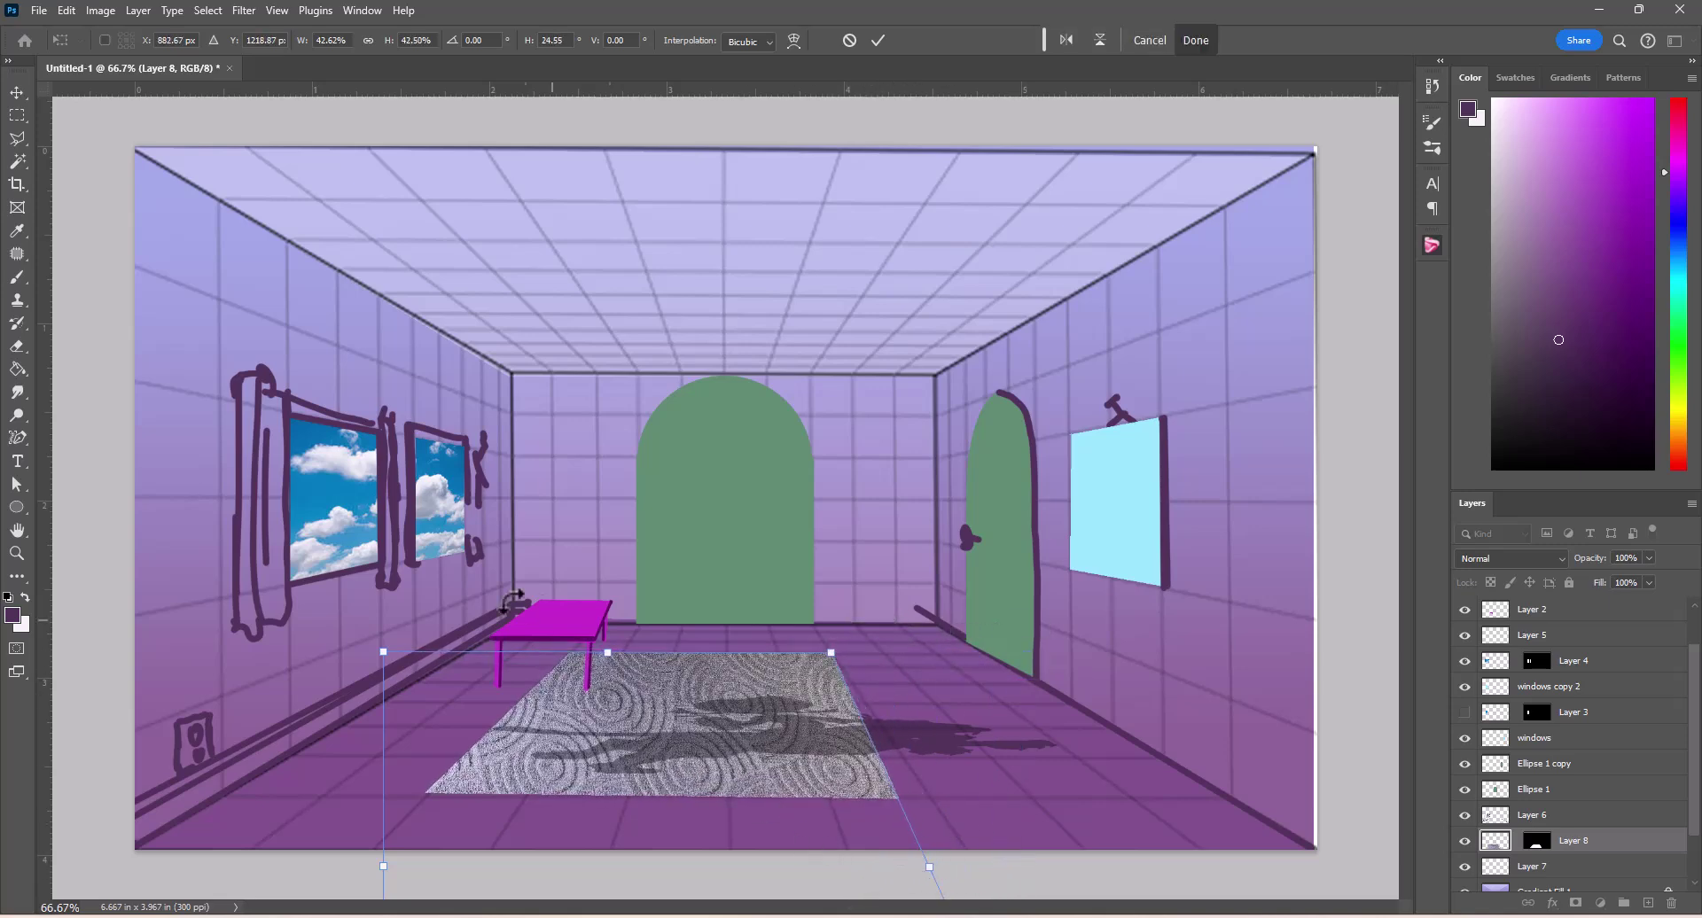
drag(377, 658, 514, 790)
drag(601, 843, 574, 669)
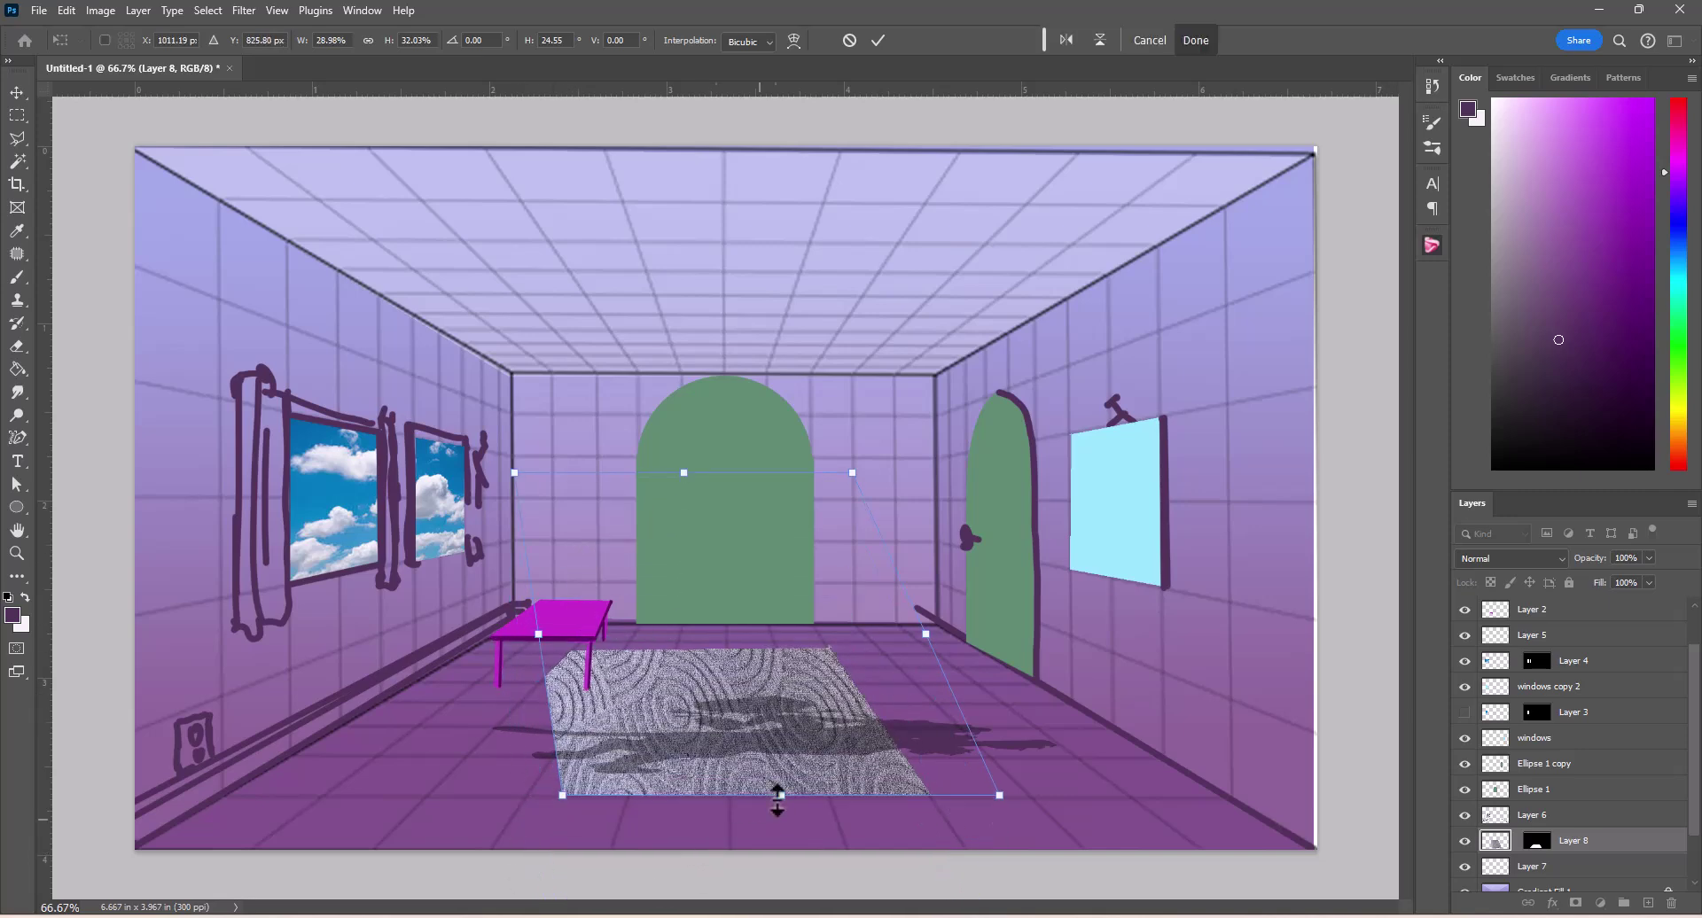
drag(777, 795, 821, 636)
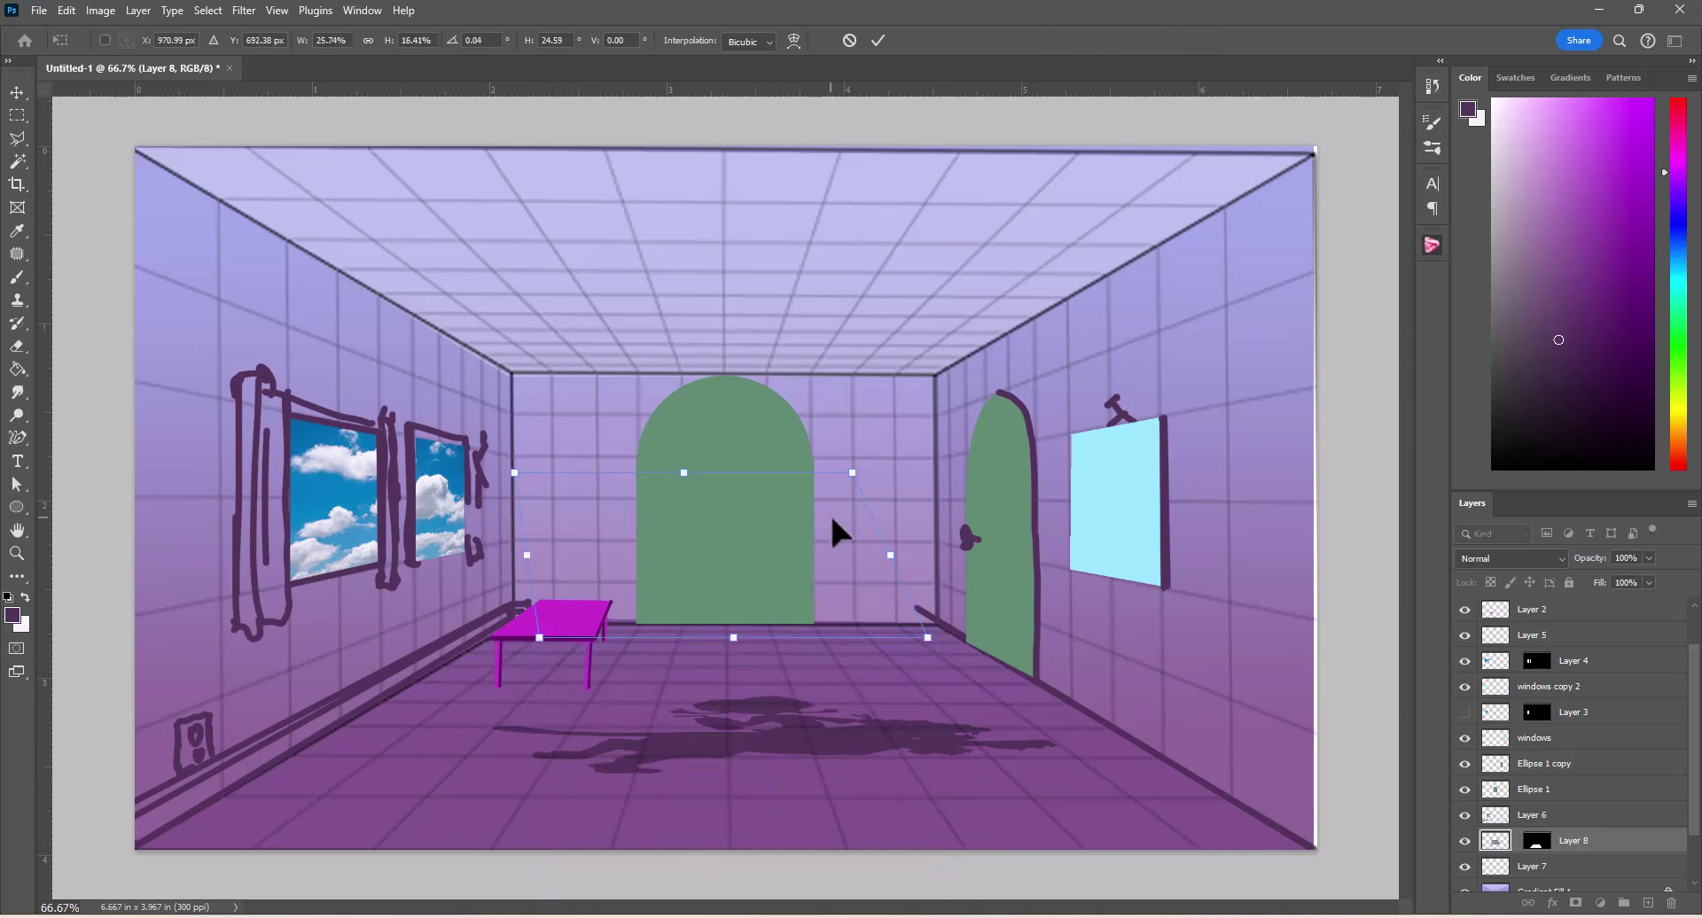
drag(830, 512, 804, 684)
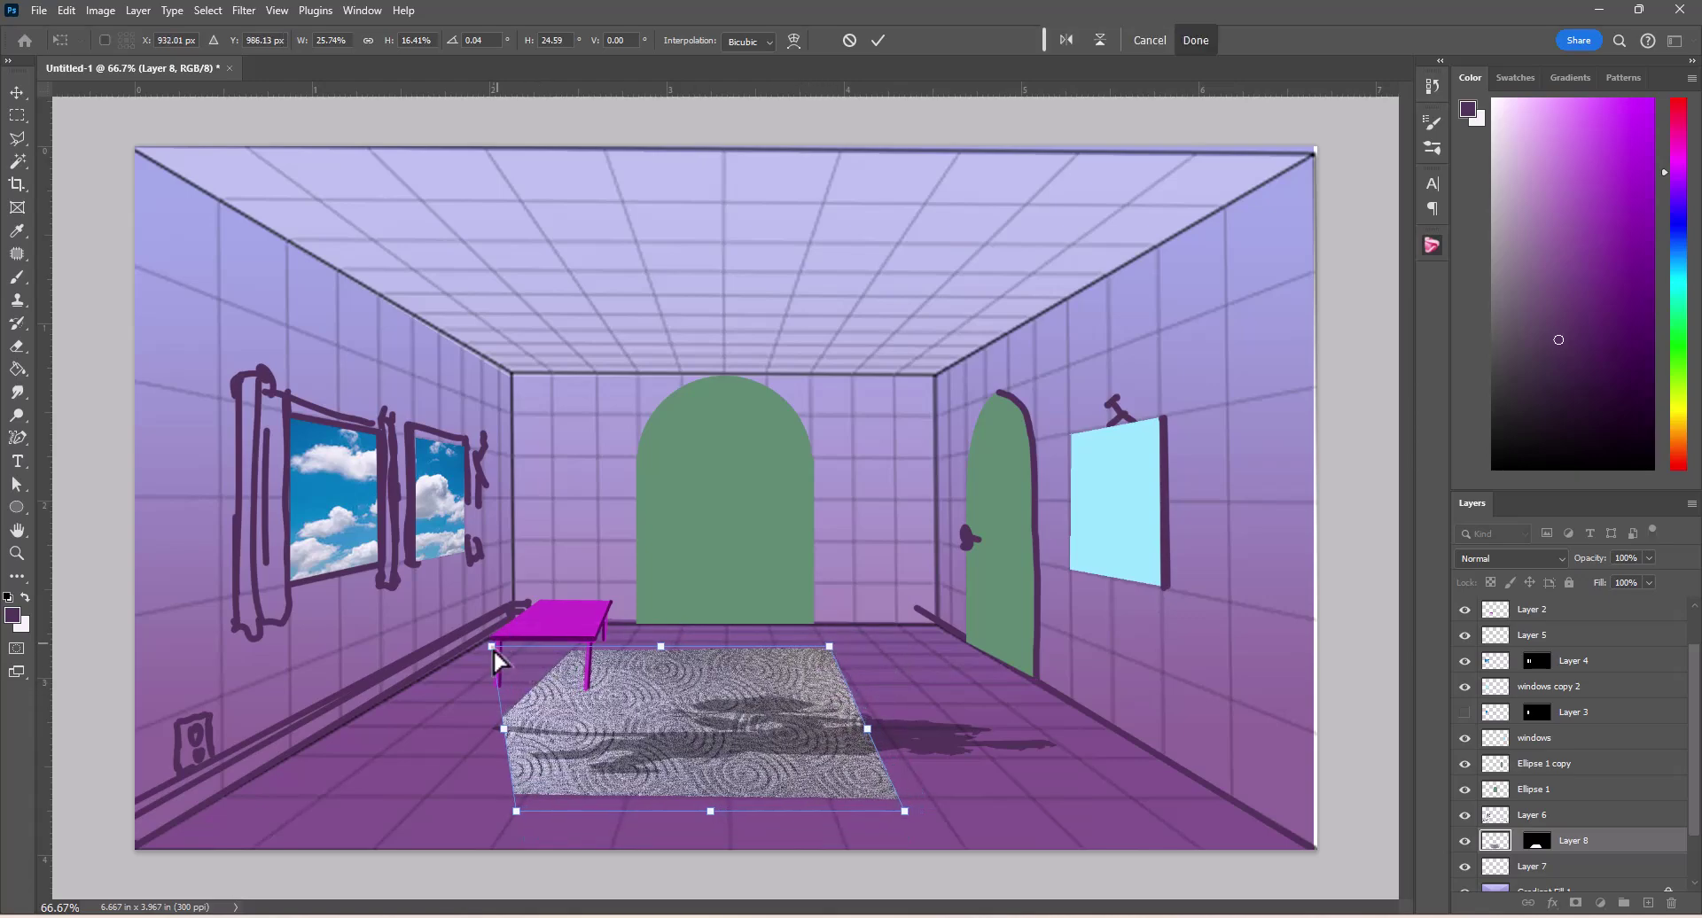
drag(493, 647, 571, 660)
drag(517, 811, 427, 798)
drag(905, 812, 941, 810)
Step: Commit the rug transform, make Layer 3 and the girl-and-tiger layer visible, and deselect
double_click(823, 721)
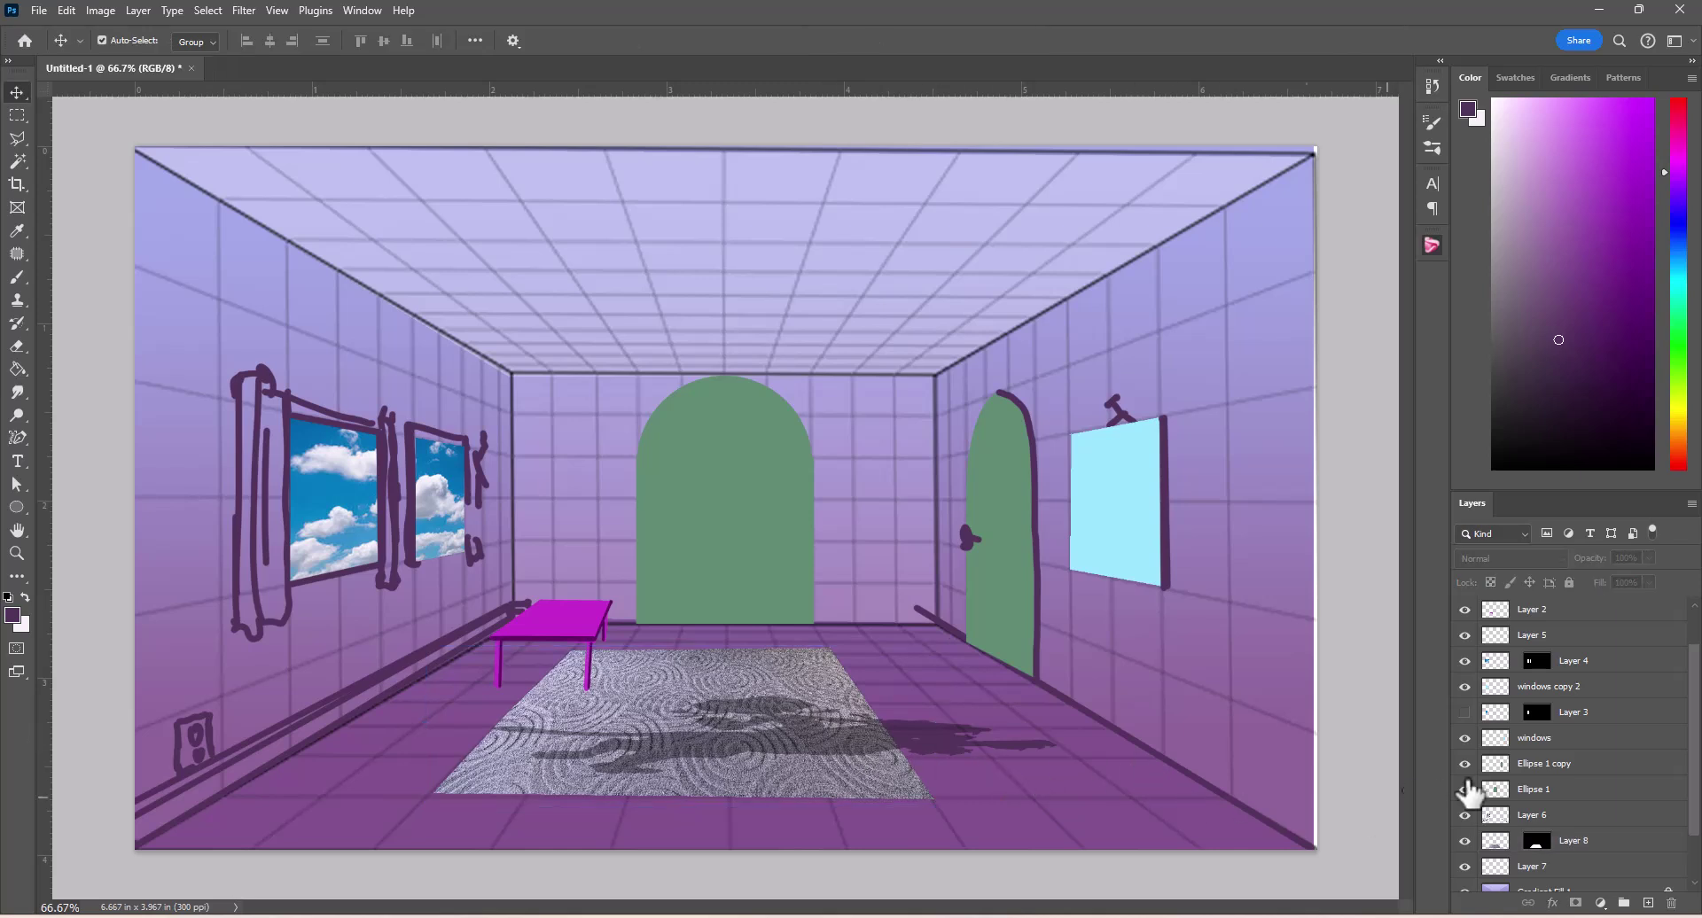
click(1464, 712)
scroll(1454, 674, up, 2)
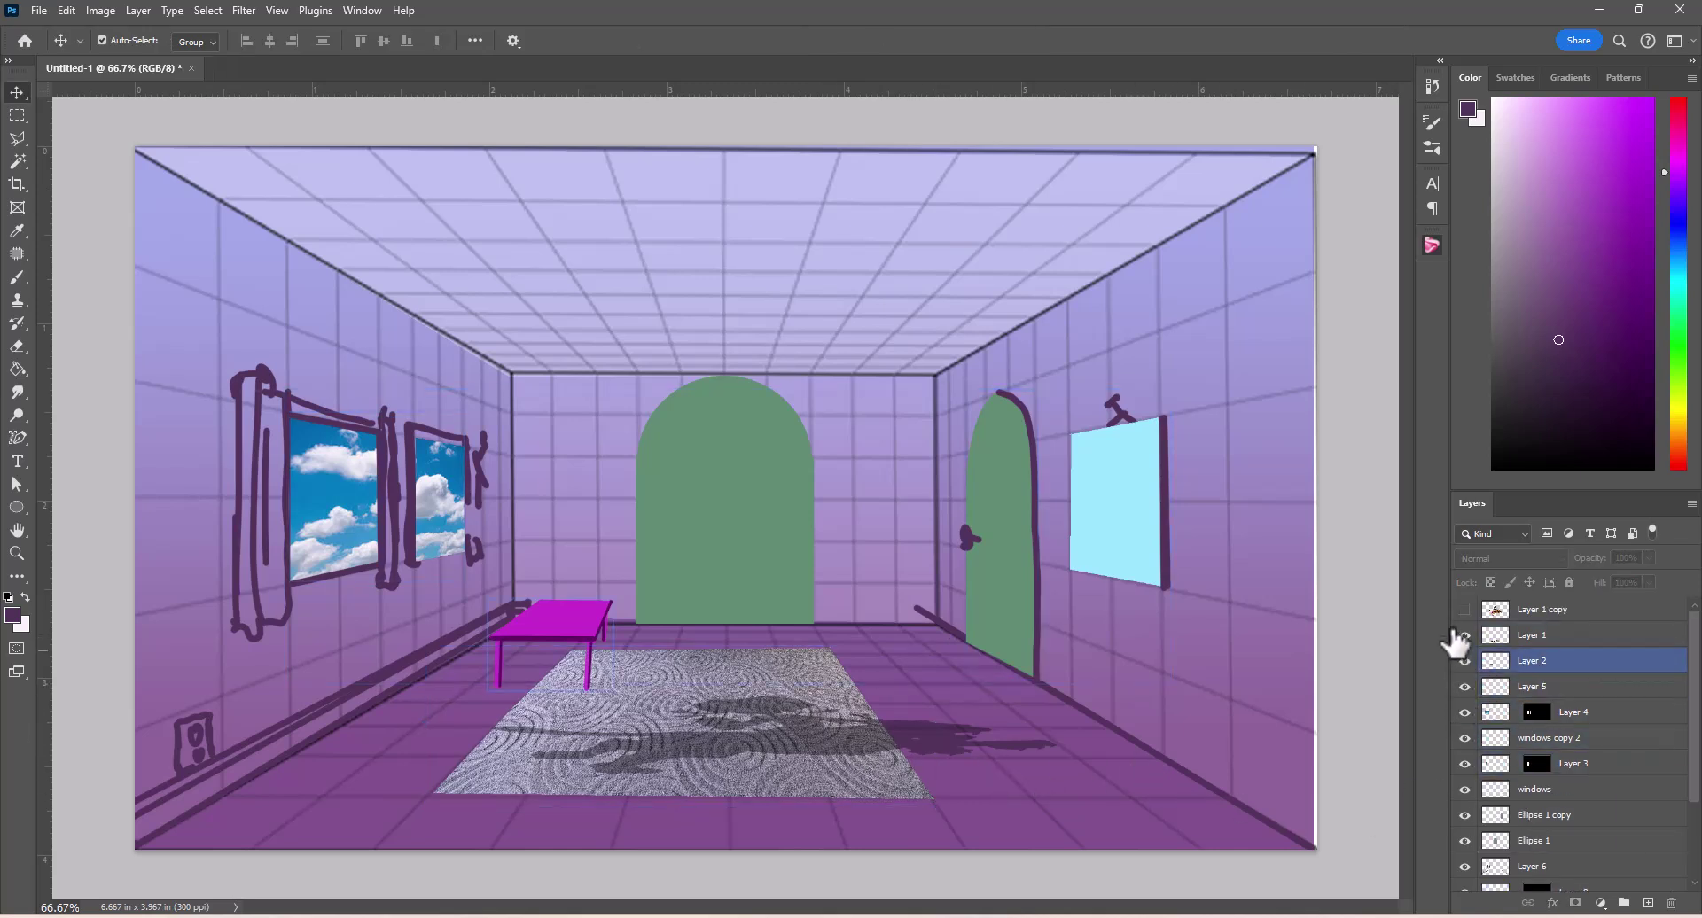
click(1464, 609)
click(1017, 581)
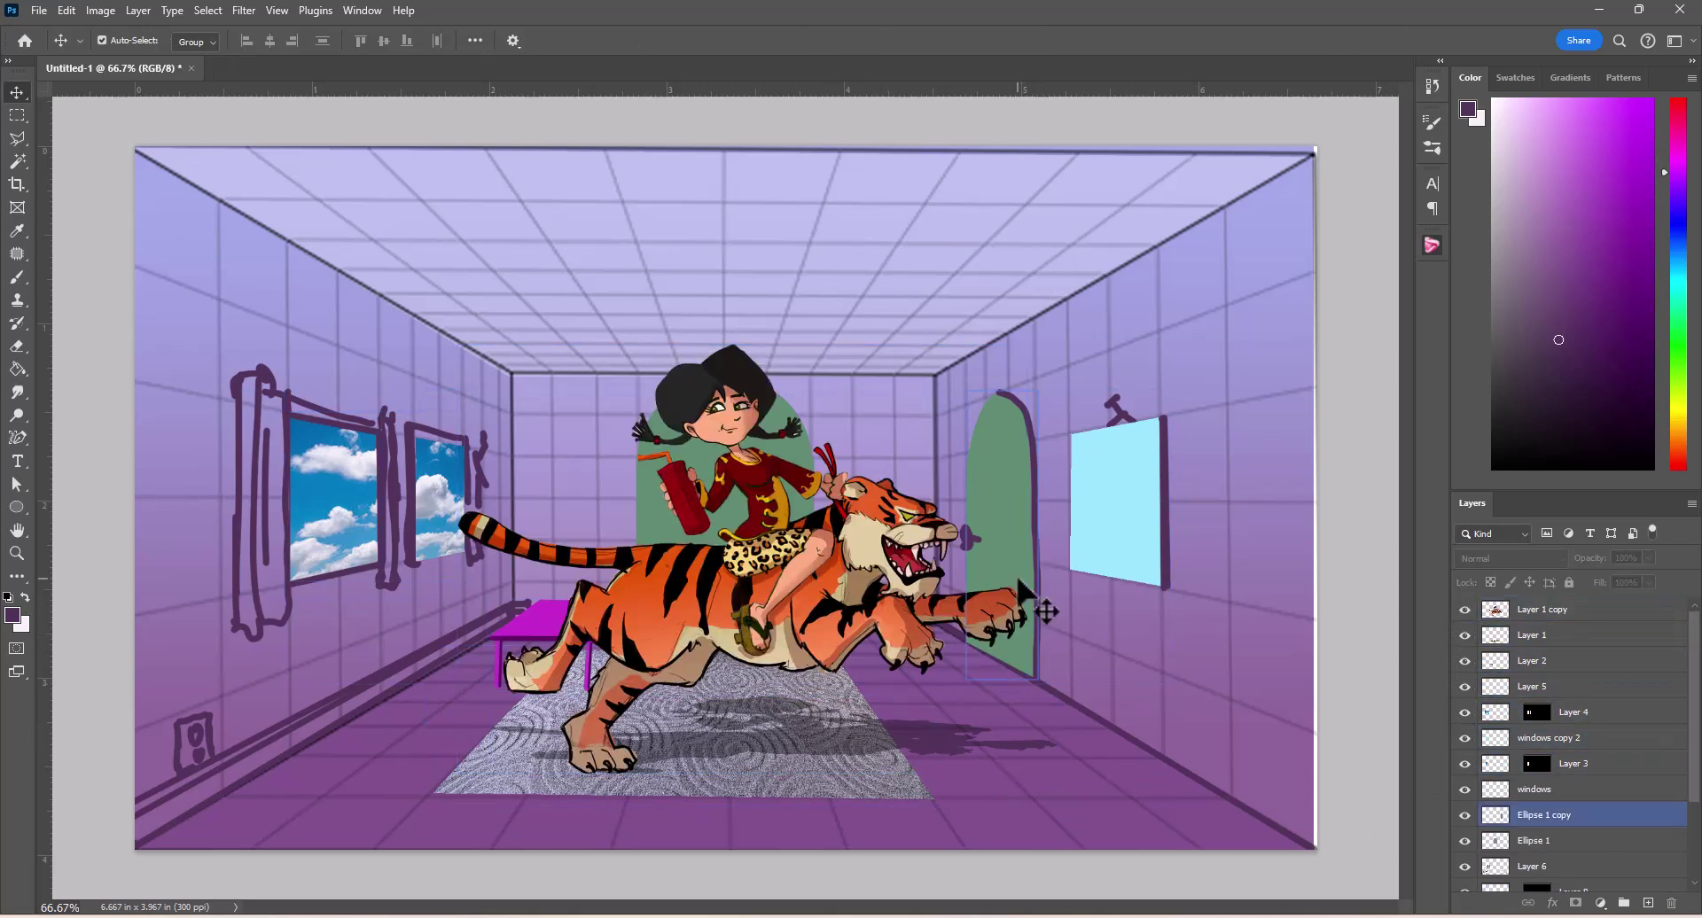
click(618, 829)
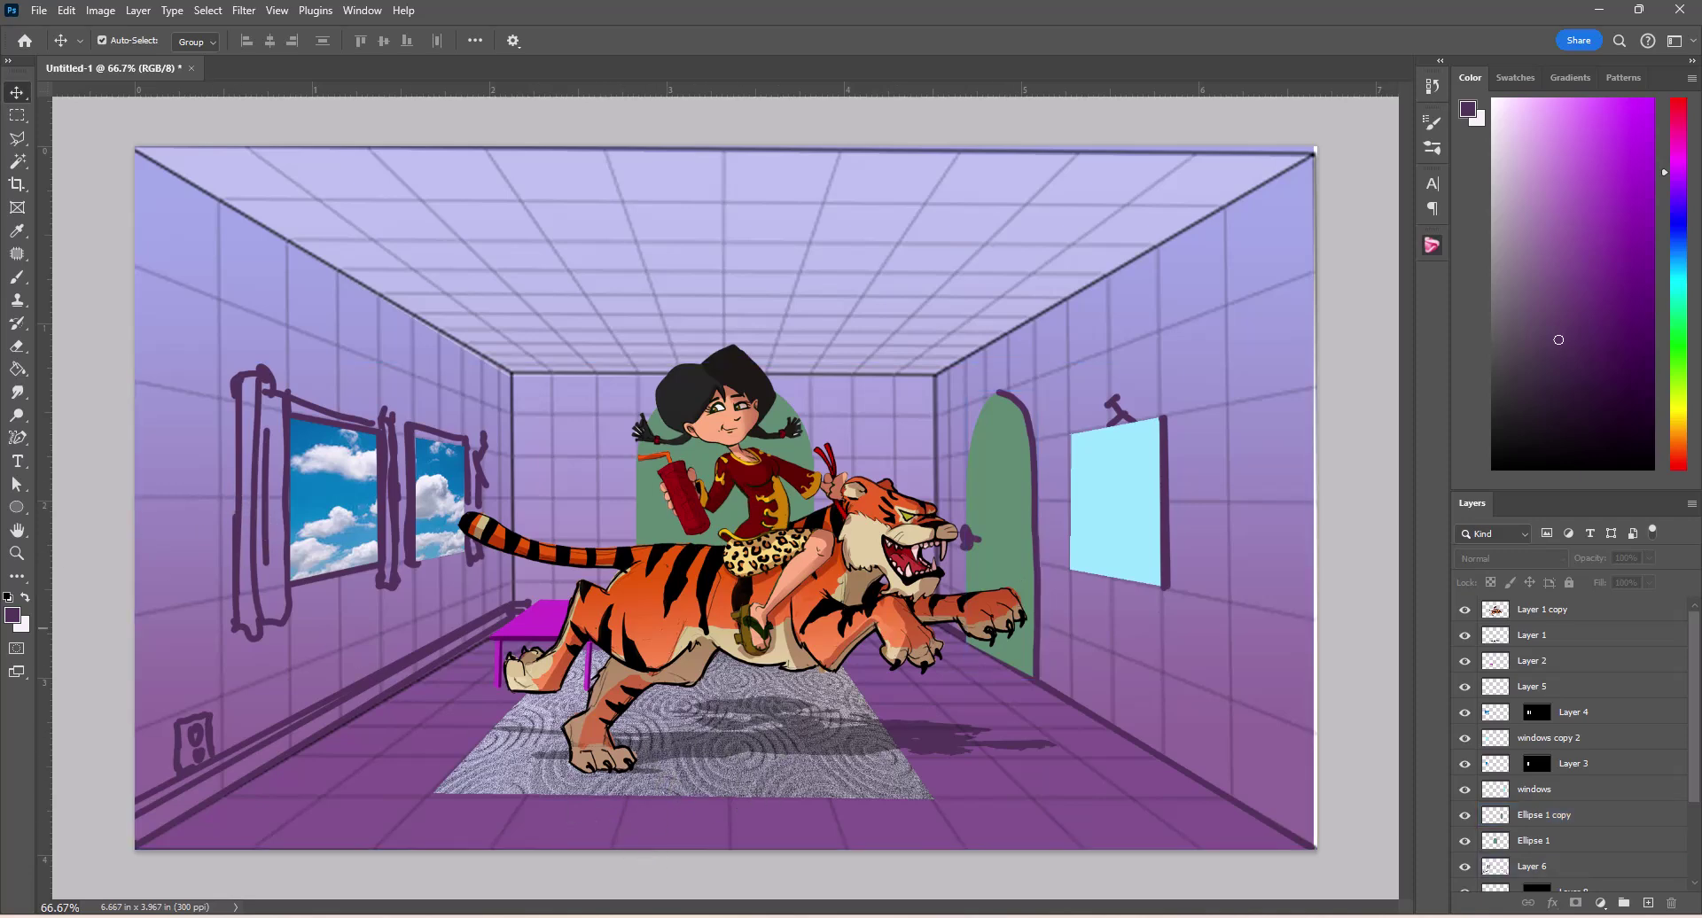